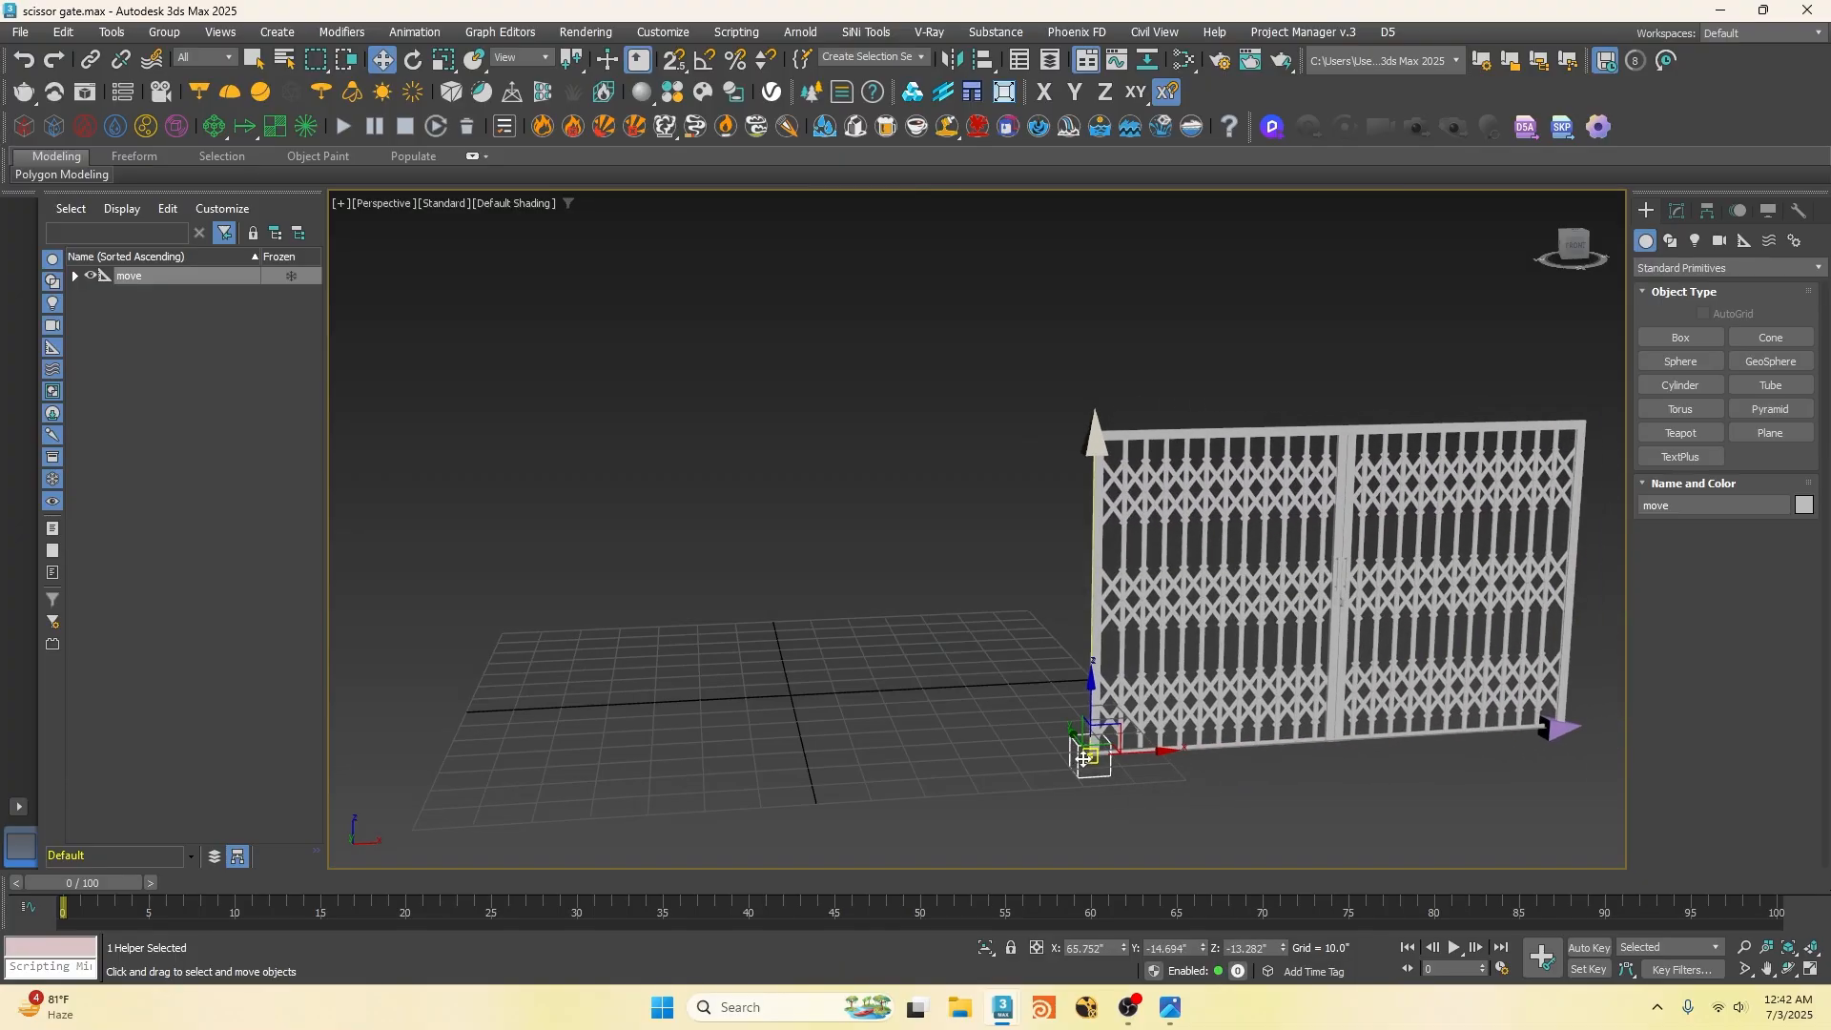
# Step: Rotate the finished scissor gate about its base helper and shorten its span with the purple corner handle
pyautogui.press('e')
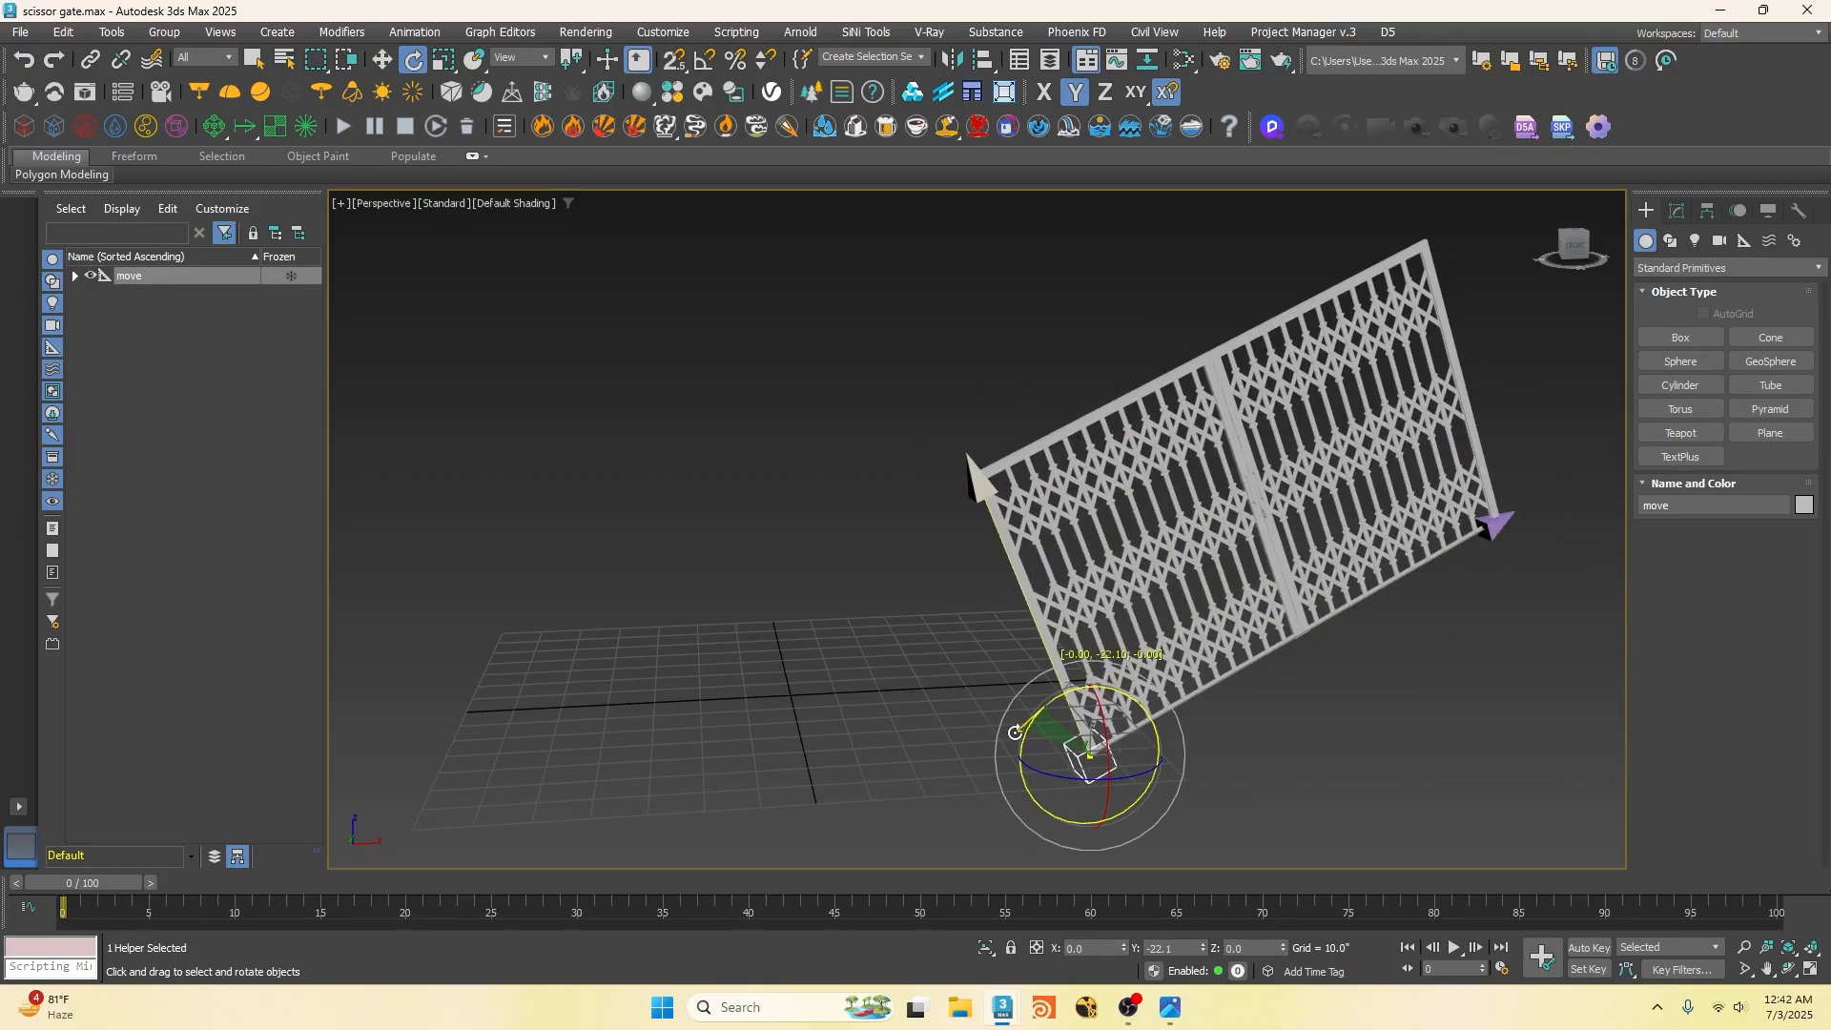
pyautogui.click(1493, 525)
pyautogui.press('w')
pyautogui.moveTo(1535, 518); pyautogui.dragTo(1364, 575)
pyautogui.click(812, 675)
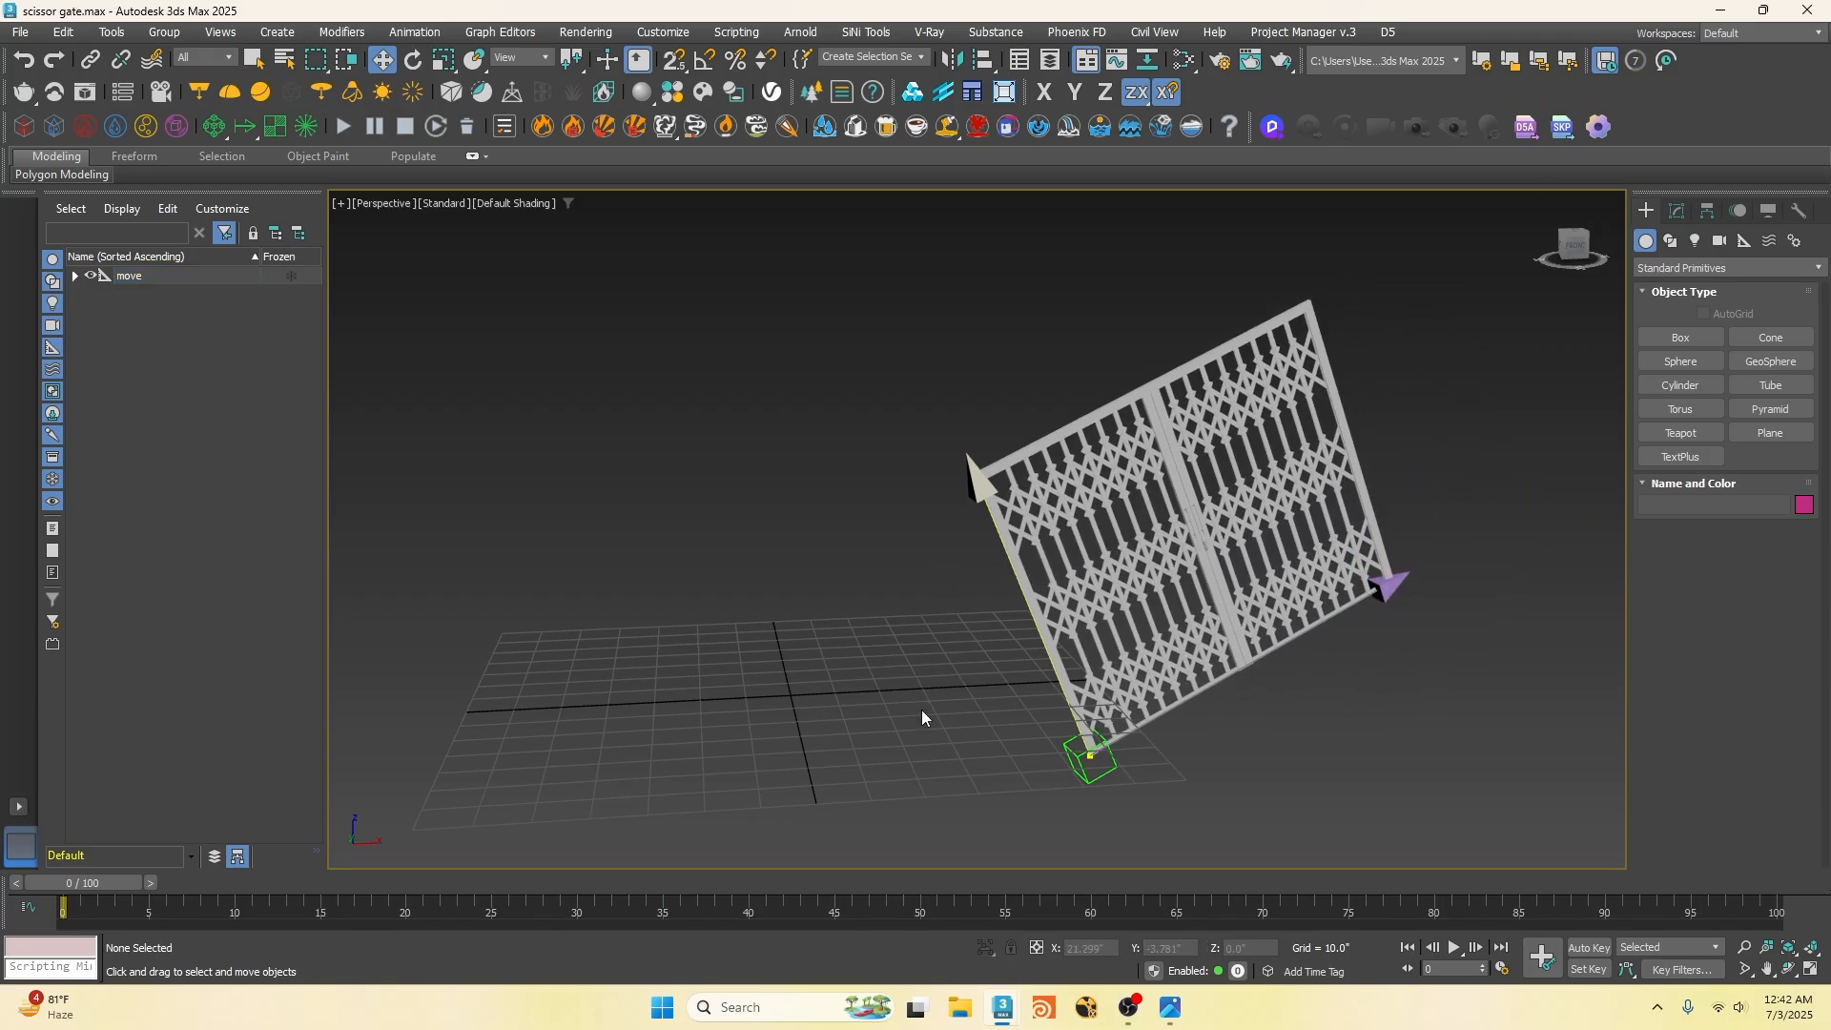
# Step: Close the scissor gate scene and bring up an empty untitled 3ds Max scene
pyautogui.click(1807, 10)
pyautogui.click(925, 534)
pyautogui.click(1001, 1007)
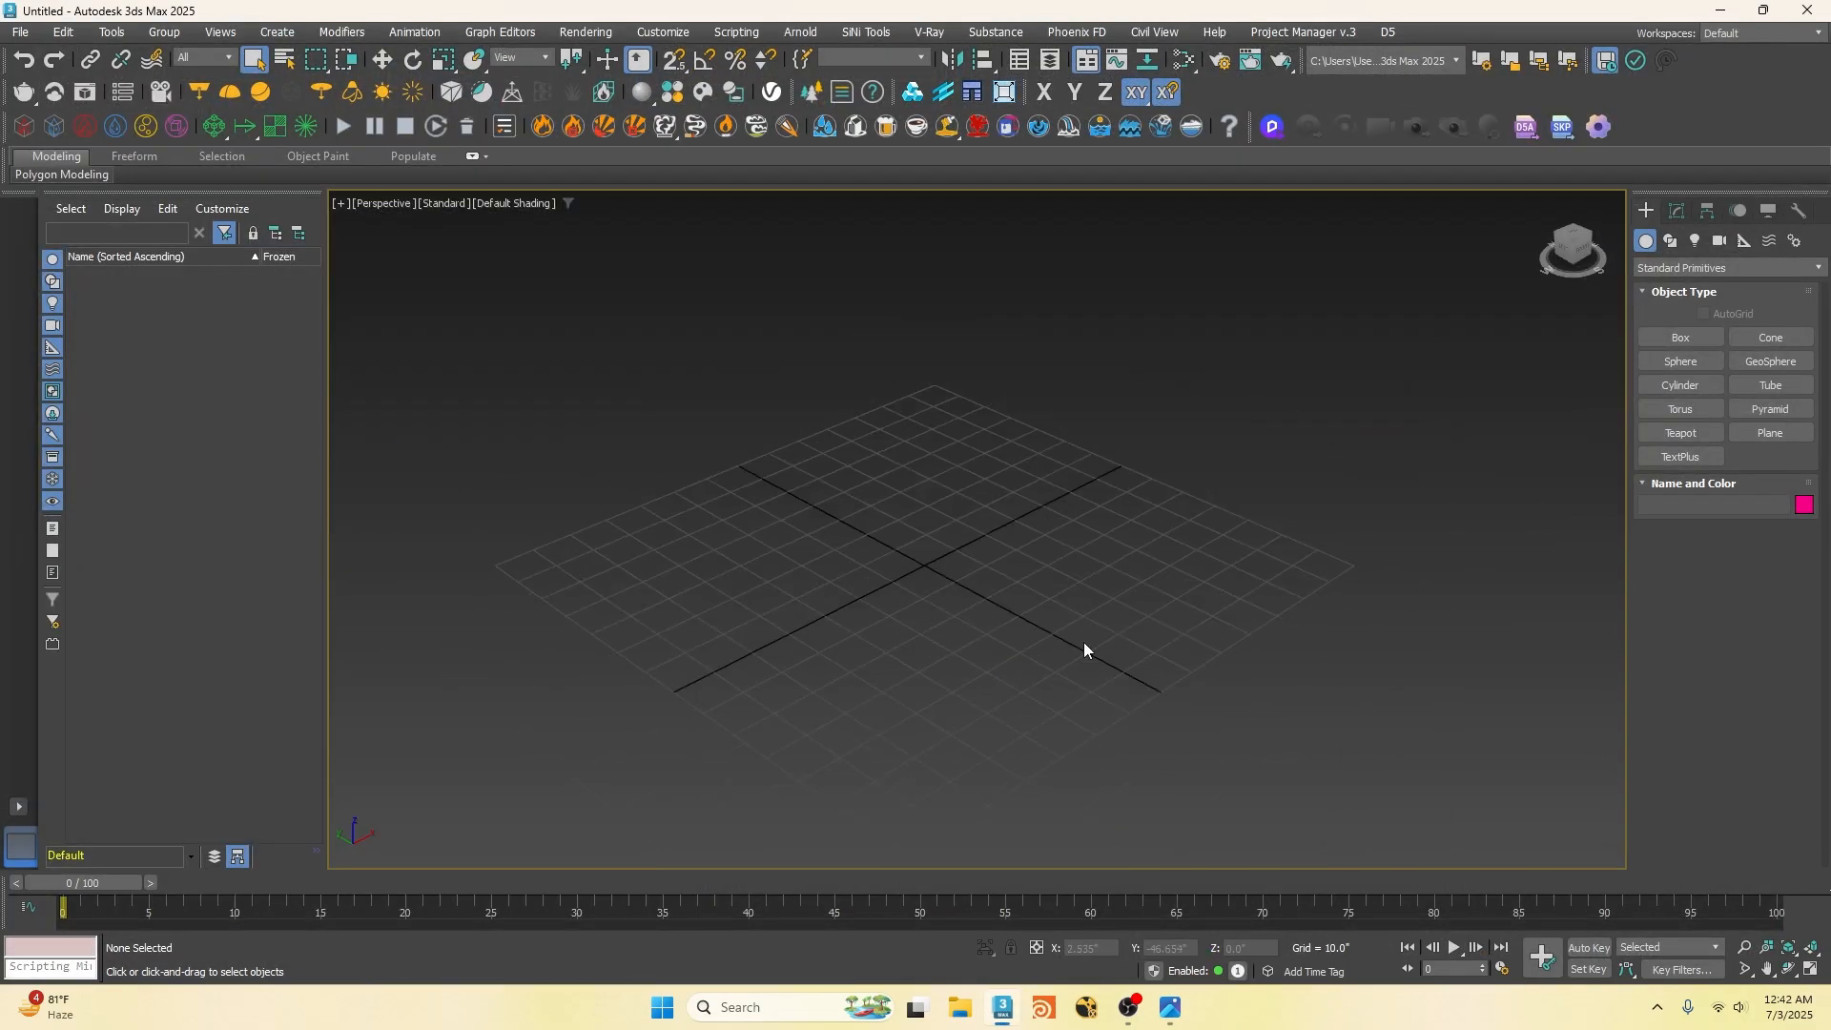
# Step: Configure the scene's display units to decimal inches and the system unit scale to 1 unit = 1.0 inch
pyautogui.click(663, 31)
pyautogui.click(691, 372)
pyautogui.click(849, 482)
pyautogui.click(849, 512)
pyautogui.click(887, 348)
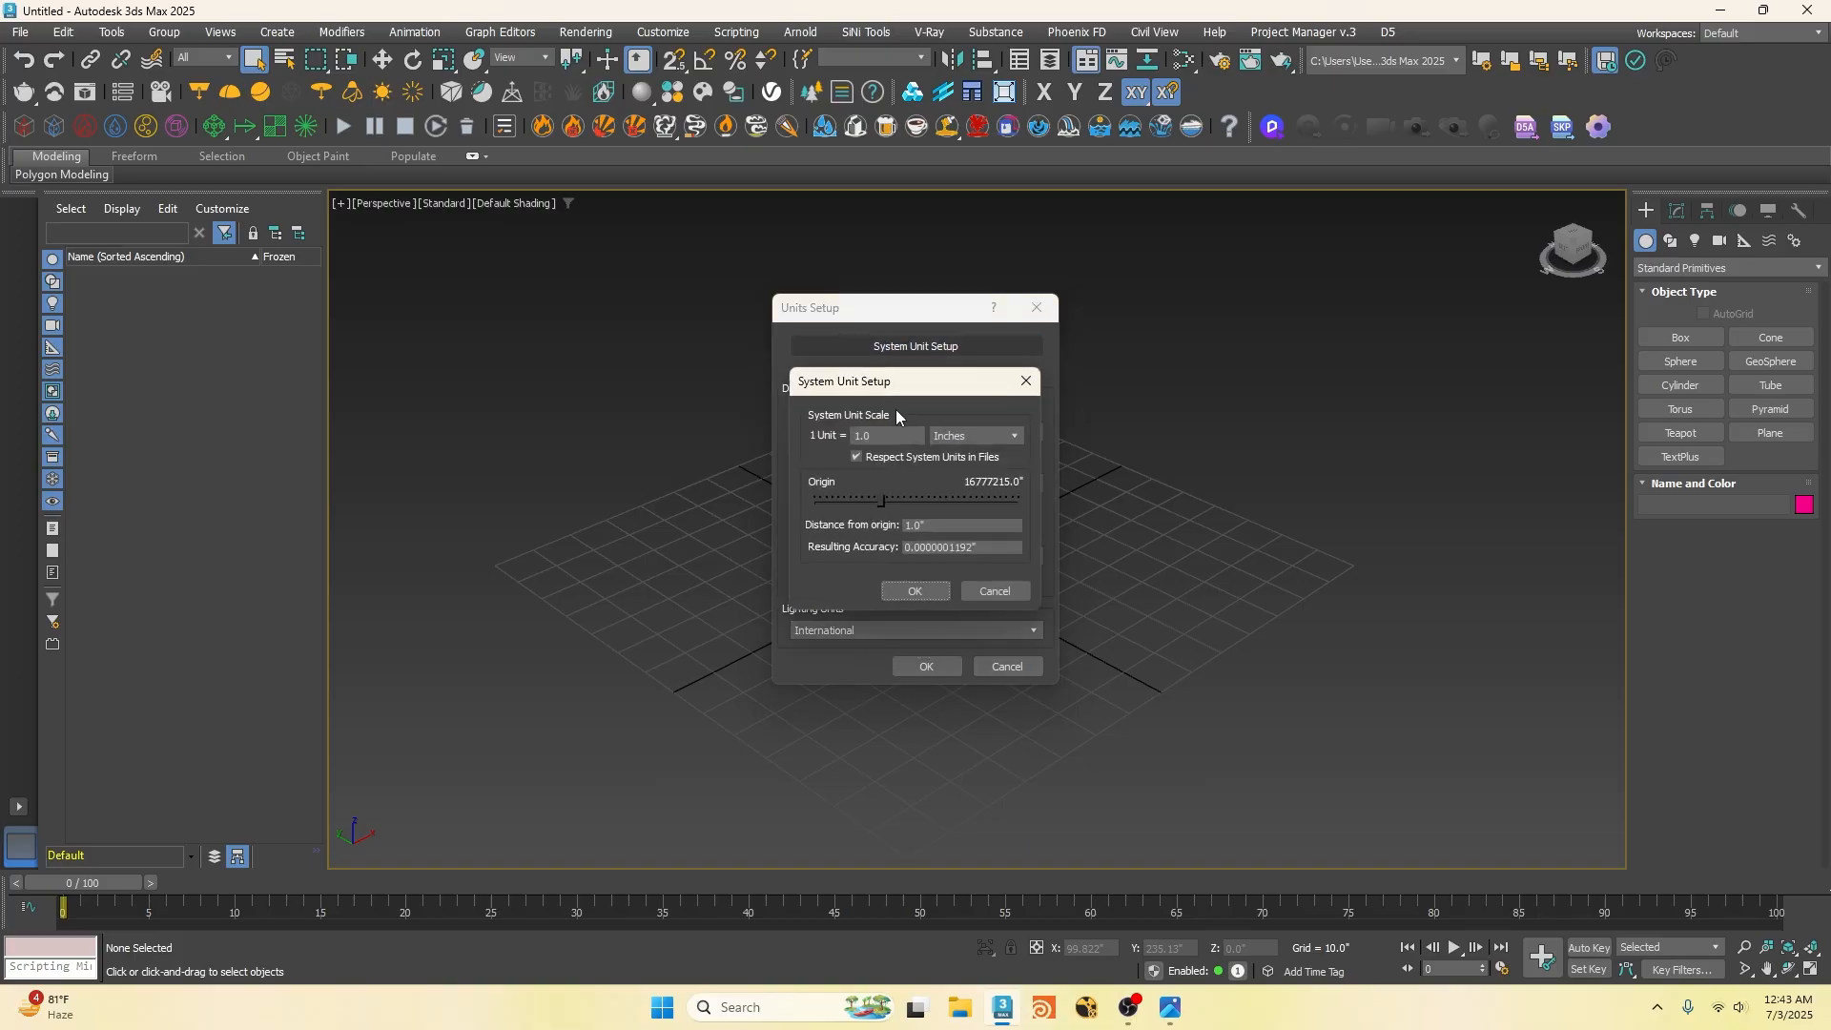
pyautogui.click(972, 432)
pyautogui.click(971, 432)
pyautogui.click(910, 592)
pyautogui.click(920, 668)
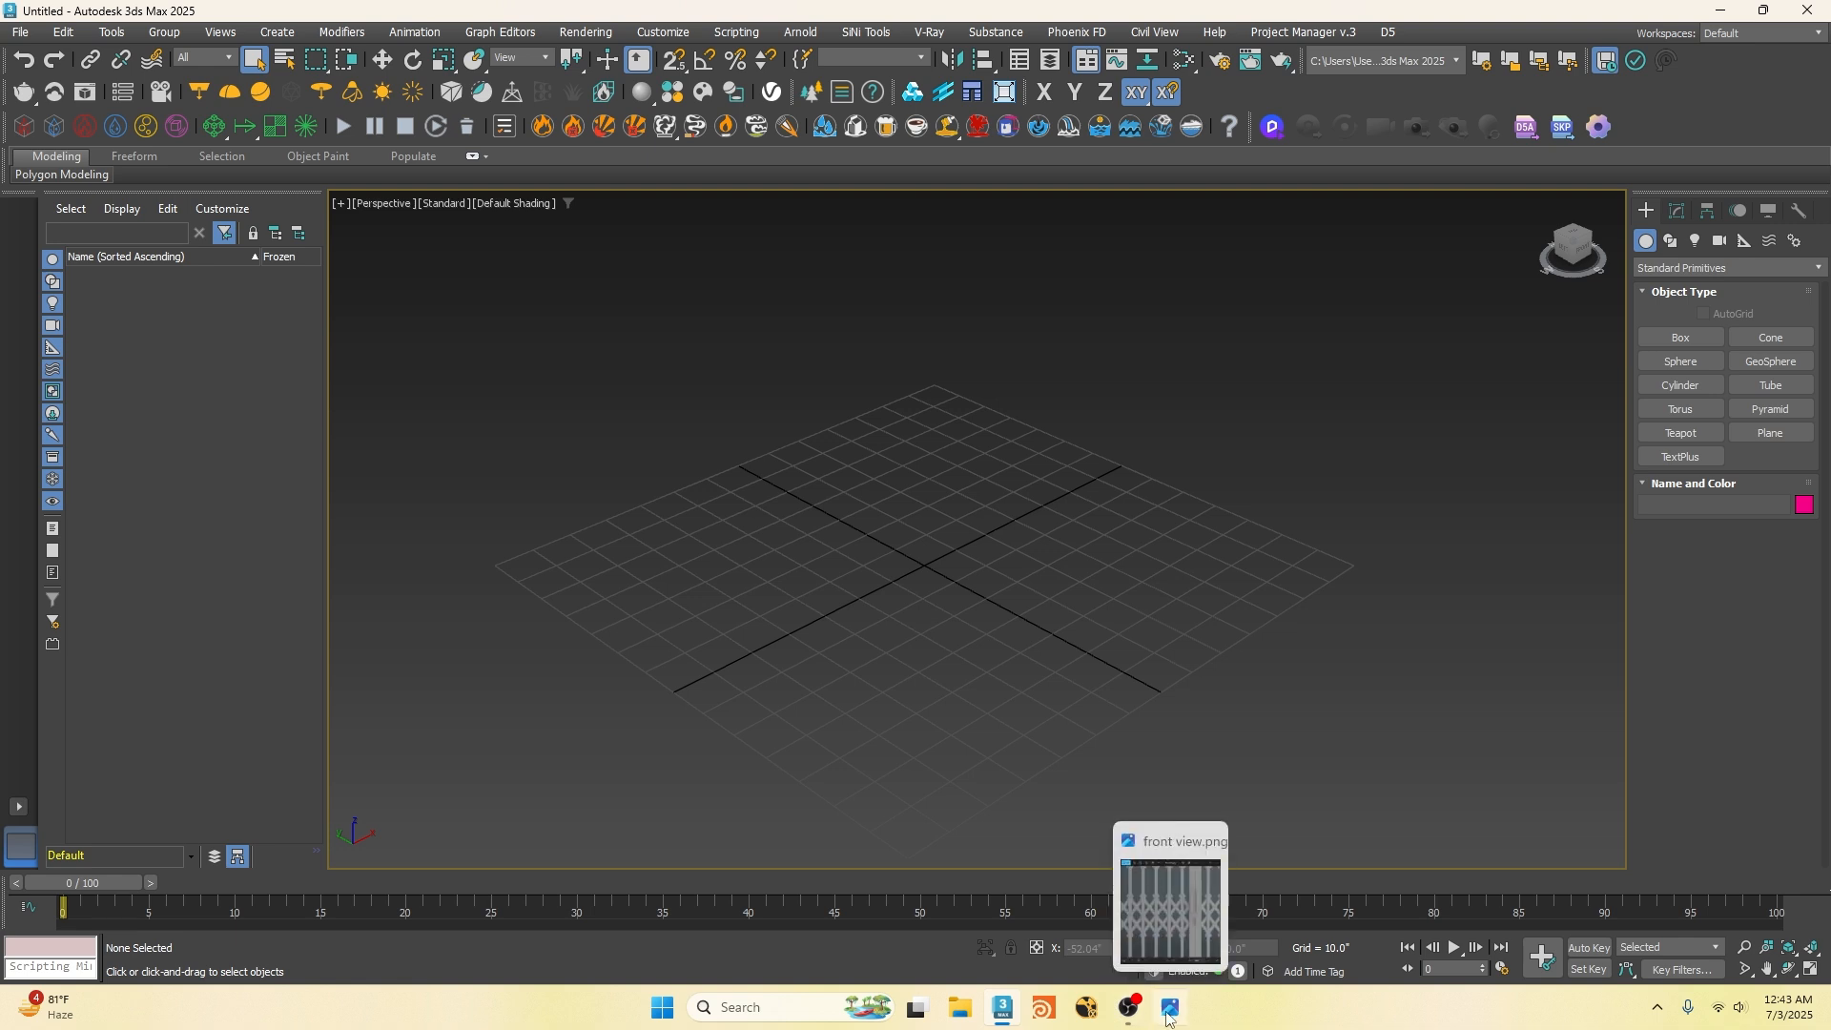
# Step: Open the front view reference image and mark one lattice bay as 8" wide and 16" high
pyautogui.click(1170, 1007)
pyautogui.moveTo(473, 398); pyautogui.dragTo(530, 378)
pyautogui.hotkey('ctrl', '2')
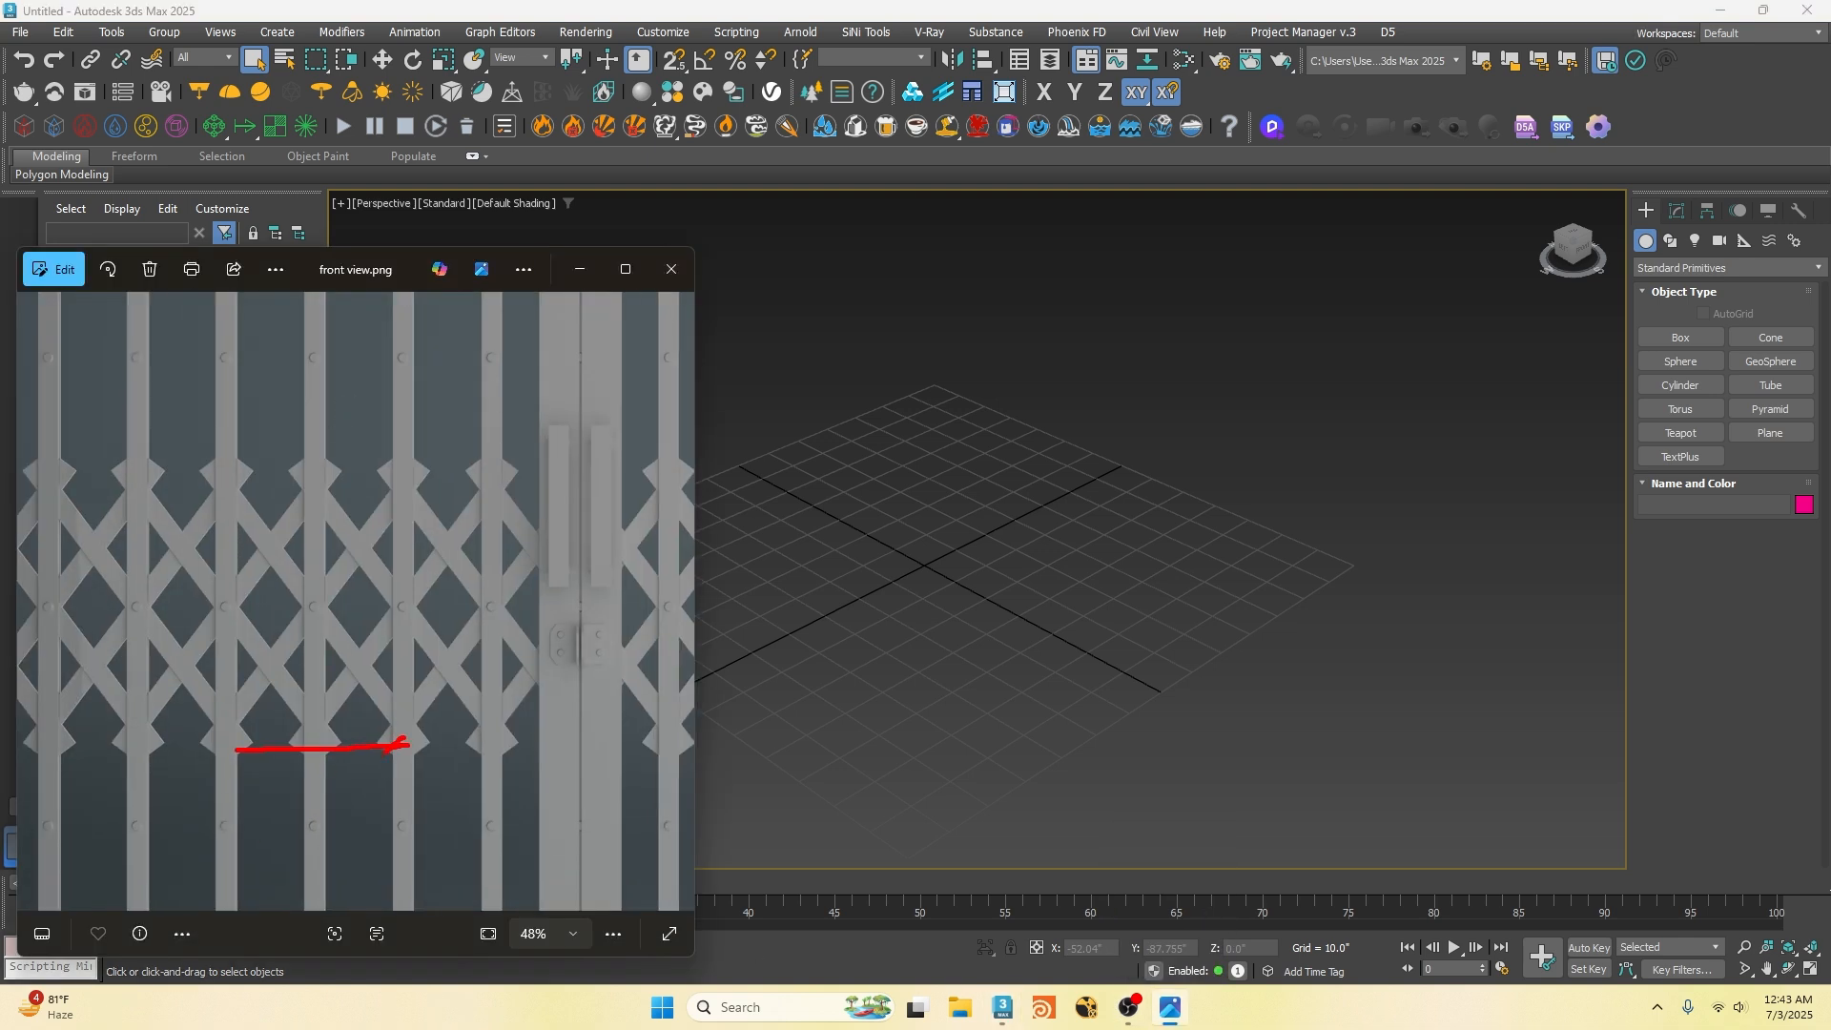
pyautogui.moveTo(312, 767); pyautogui.dragTo(322, 769)
pyautogui.moveTo(219, 740); pyautogui.dragTo(227, 442)
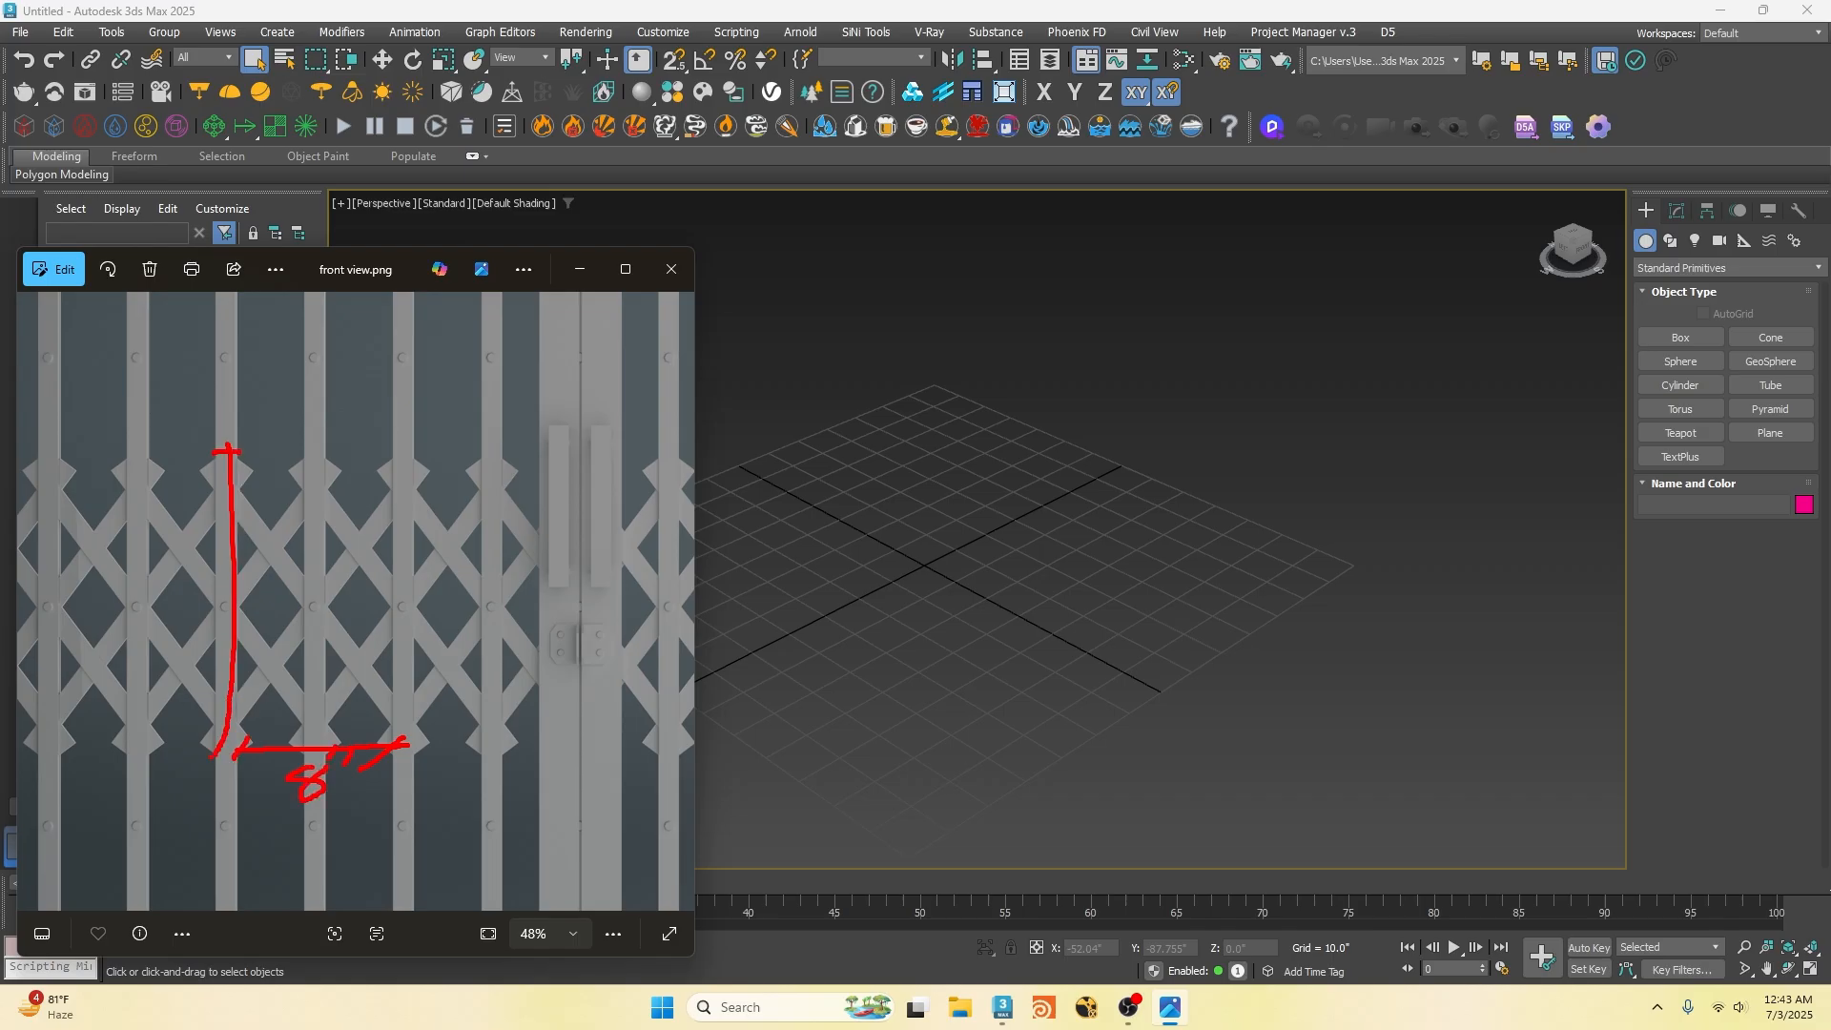
pyautogui.moveTo(152, 607); pyautogui.dragTo(188, 651)
pyautogui.moveTo(184, 575); pyautogui.dragTo(190, 621)
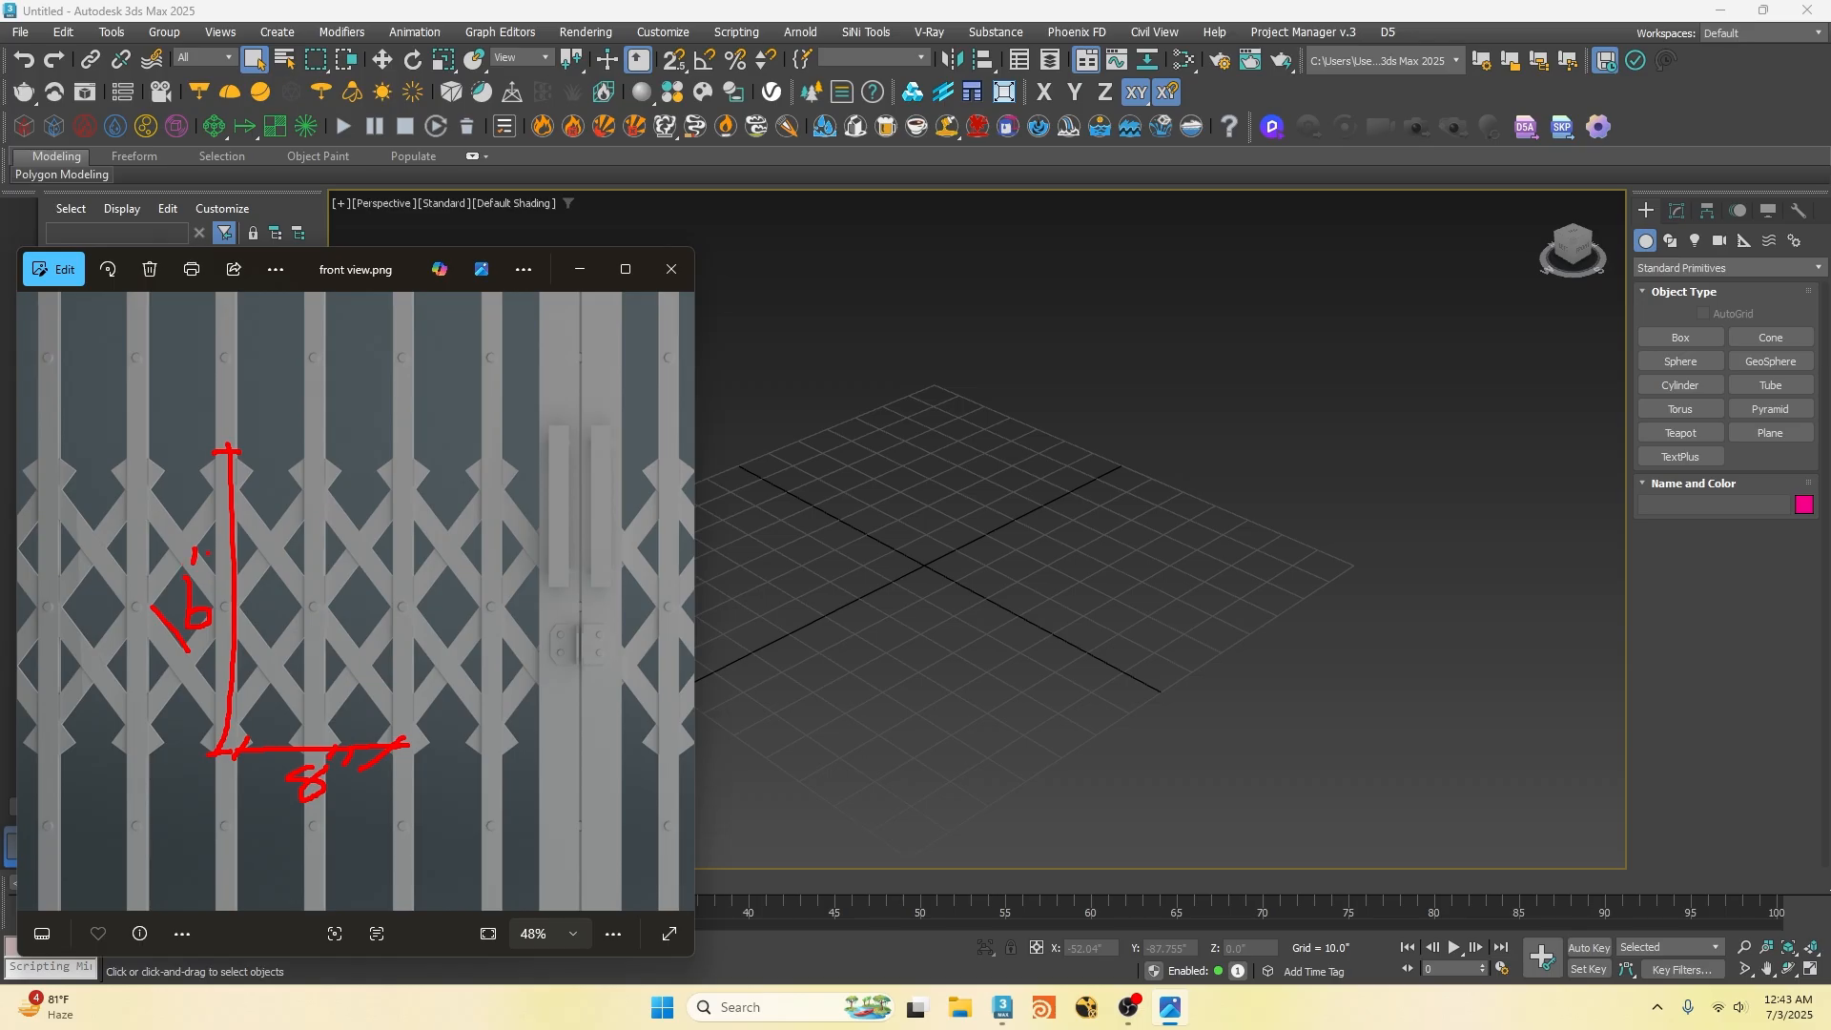
# Step: Mark the lattice bay's diagonal and write out its length formula from 8² and 16² as √(64 + 256)
pyautogui.moveTo(229, 456); pyautogui.dragTo(424, 747)
pyautogui.click(349, 608)
pyautogui.moveTo(323, 542)
pyautogui.mouseDown()
pyautogui.moveTo(332, 590)
pyautogui.moveTo(408, 474)
pyautogui.moveTo(618, 357)
pyautogui.mouseUp()
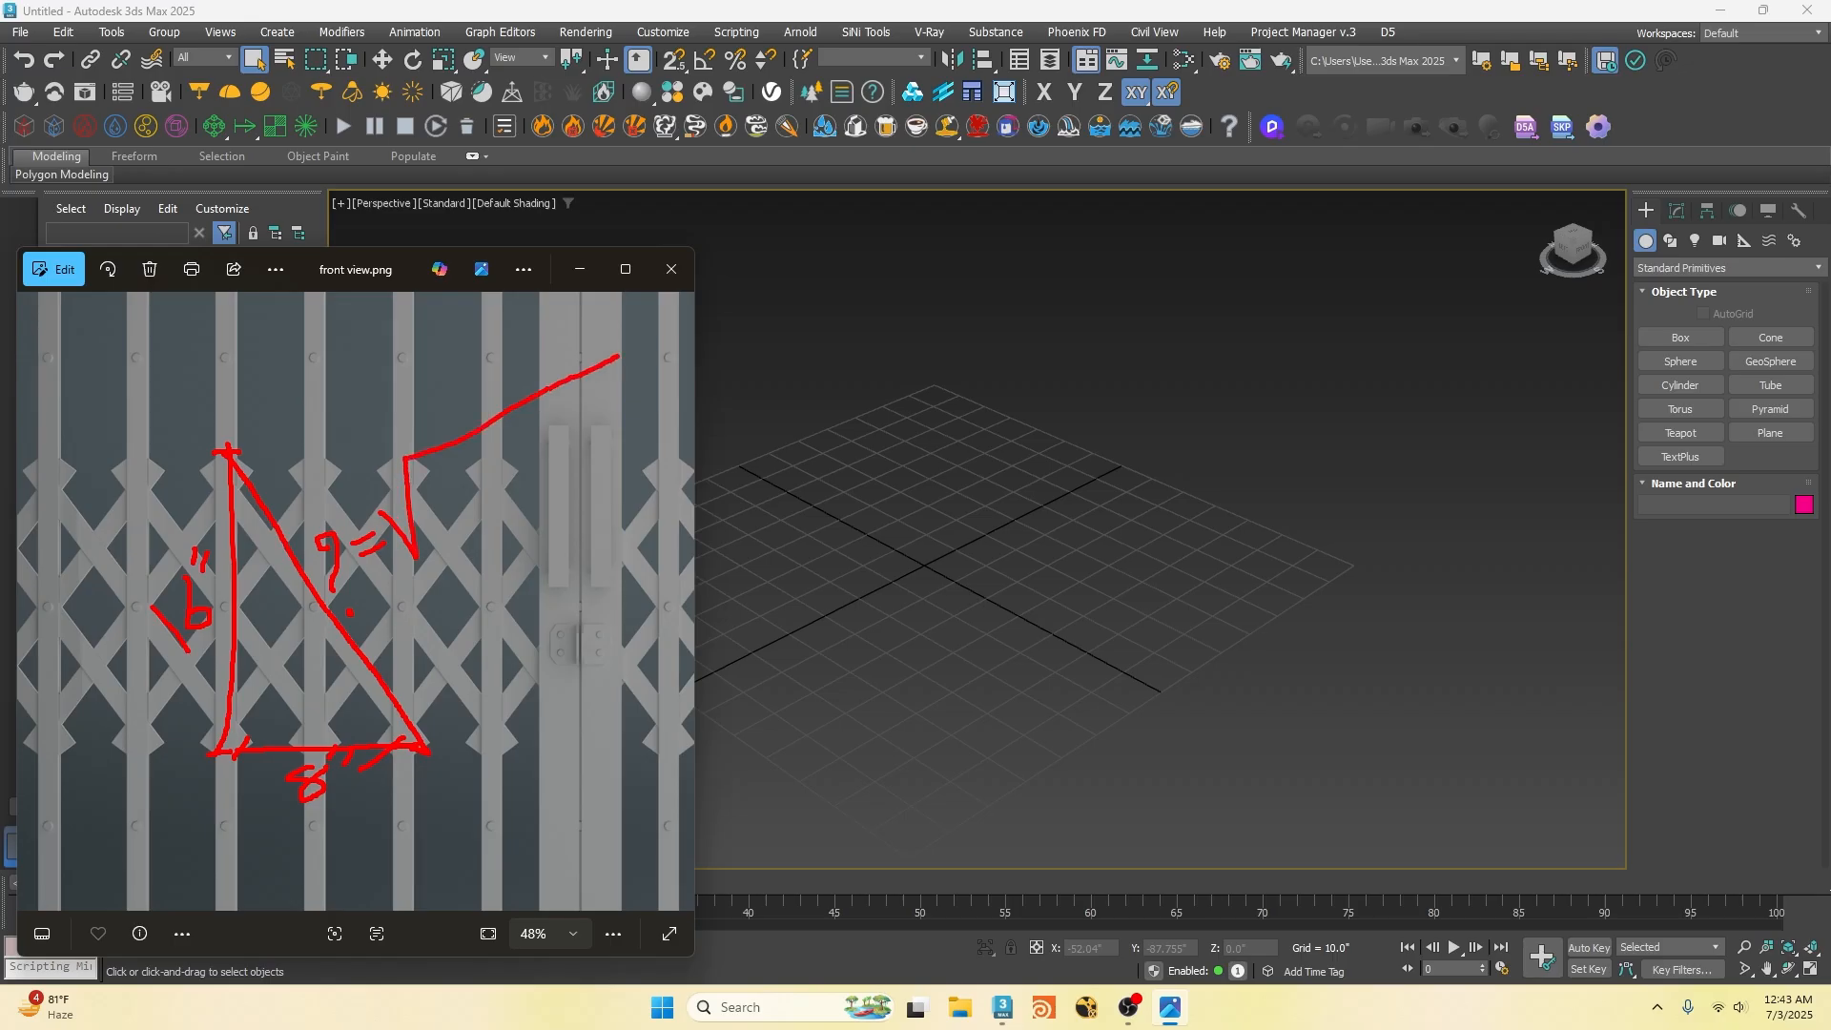
pyautogui.moveTo(419, 498)
pyautogui.mouseDown()
pyautogui.moveTo(448, 526)
pyautogui.moveTo(528, 494)
pyautogui.moveTo(479, 494)
pyautogui.mouseUp()
pyautogui.moveTo(555, 426); pyautogui.dragTo(570, 462)
pyautogui.moveTo(588, 403)
pyautogui.mouseDown()
pyautogui.moveTo(583, 437)
pyautogui.moveTo(622, 398)
pyautogui.mouseUp()
pyautogui.moveTo(410, 647); pyautogui.dragTo(463, 644)
pyautogui.moveTo(468, 628)
pyautogui.mouseDown()
pyautogui.moveTo(499, 649)
pyautogui.moveTo(604, 465)
pyautogui.moveTo(650, 447)
pyautogui.mouseUp()
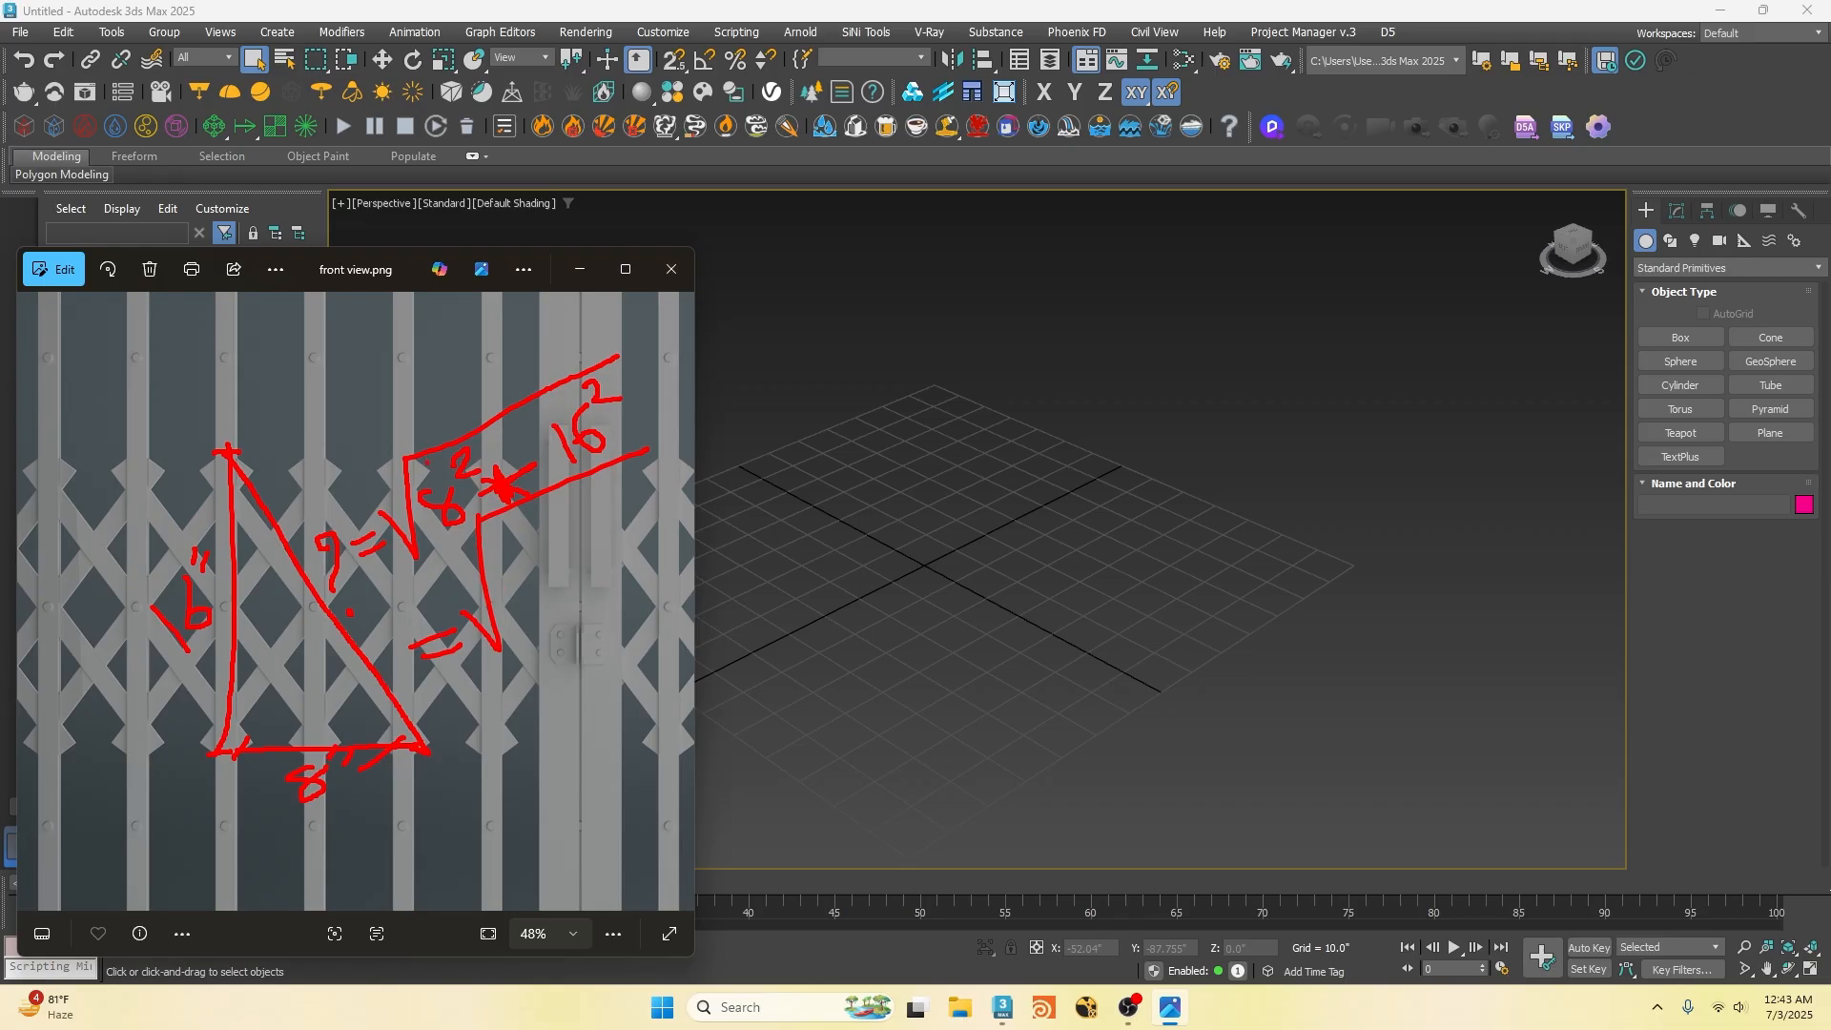
pyautogui.moveTo(515, 564)
pyautogui.mouseDown()
pyautogui.moveTo(513, 593)
pyautogui.moveTo(596, 538)
pyautogui.mouseUp()
pyautogui.moveTo(569, 532); pyautogui.dragTo(594, 563)
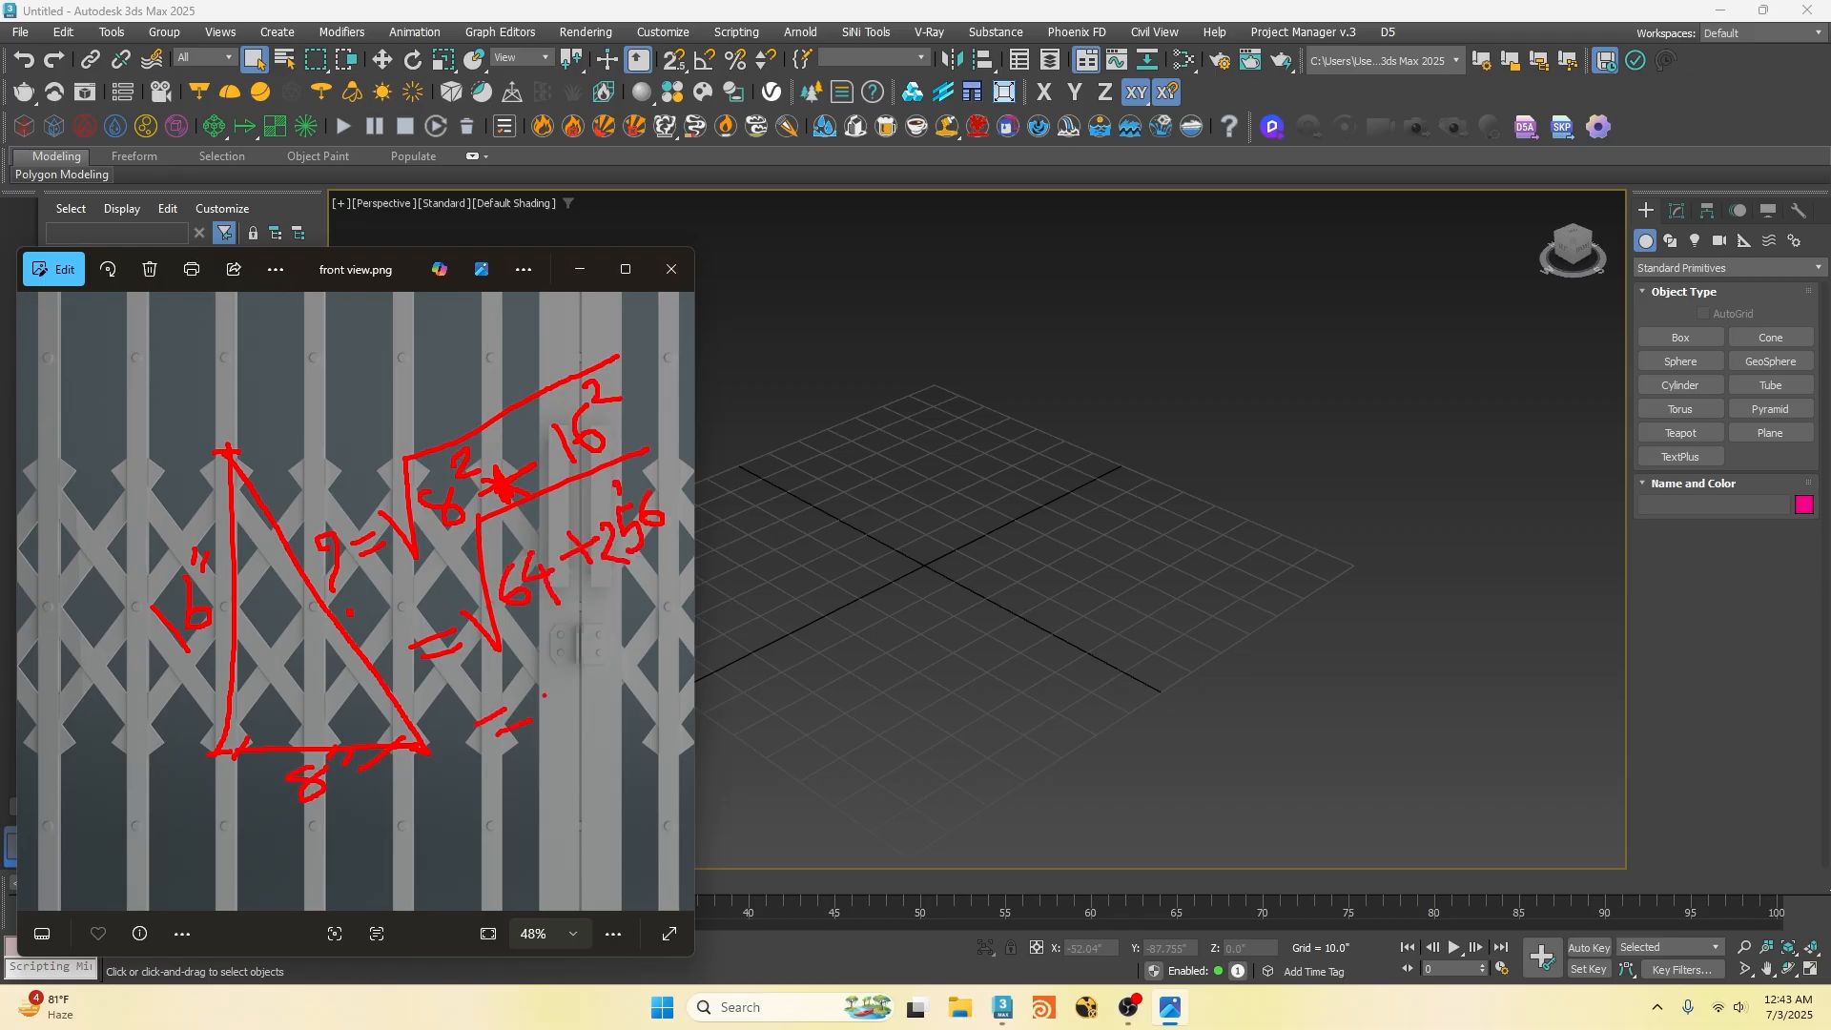
pyautogui.moveTo(541, 687); pyautogui.dragTo(564, 707)
pyautogui.click(587, 711)
pyautogui.press('Escape')
# Step: Compute the square root of 64 + 256 in Calculator
pyautogui.click(663, 1007)
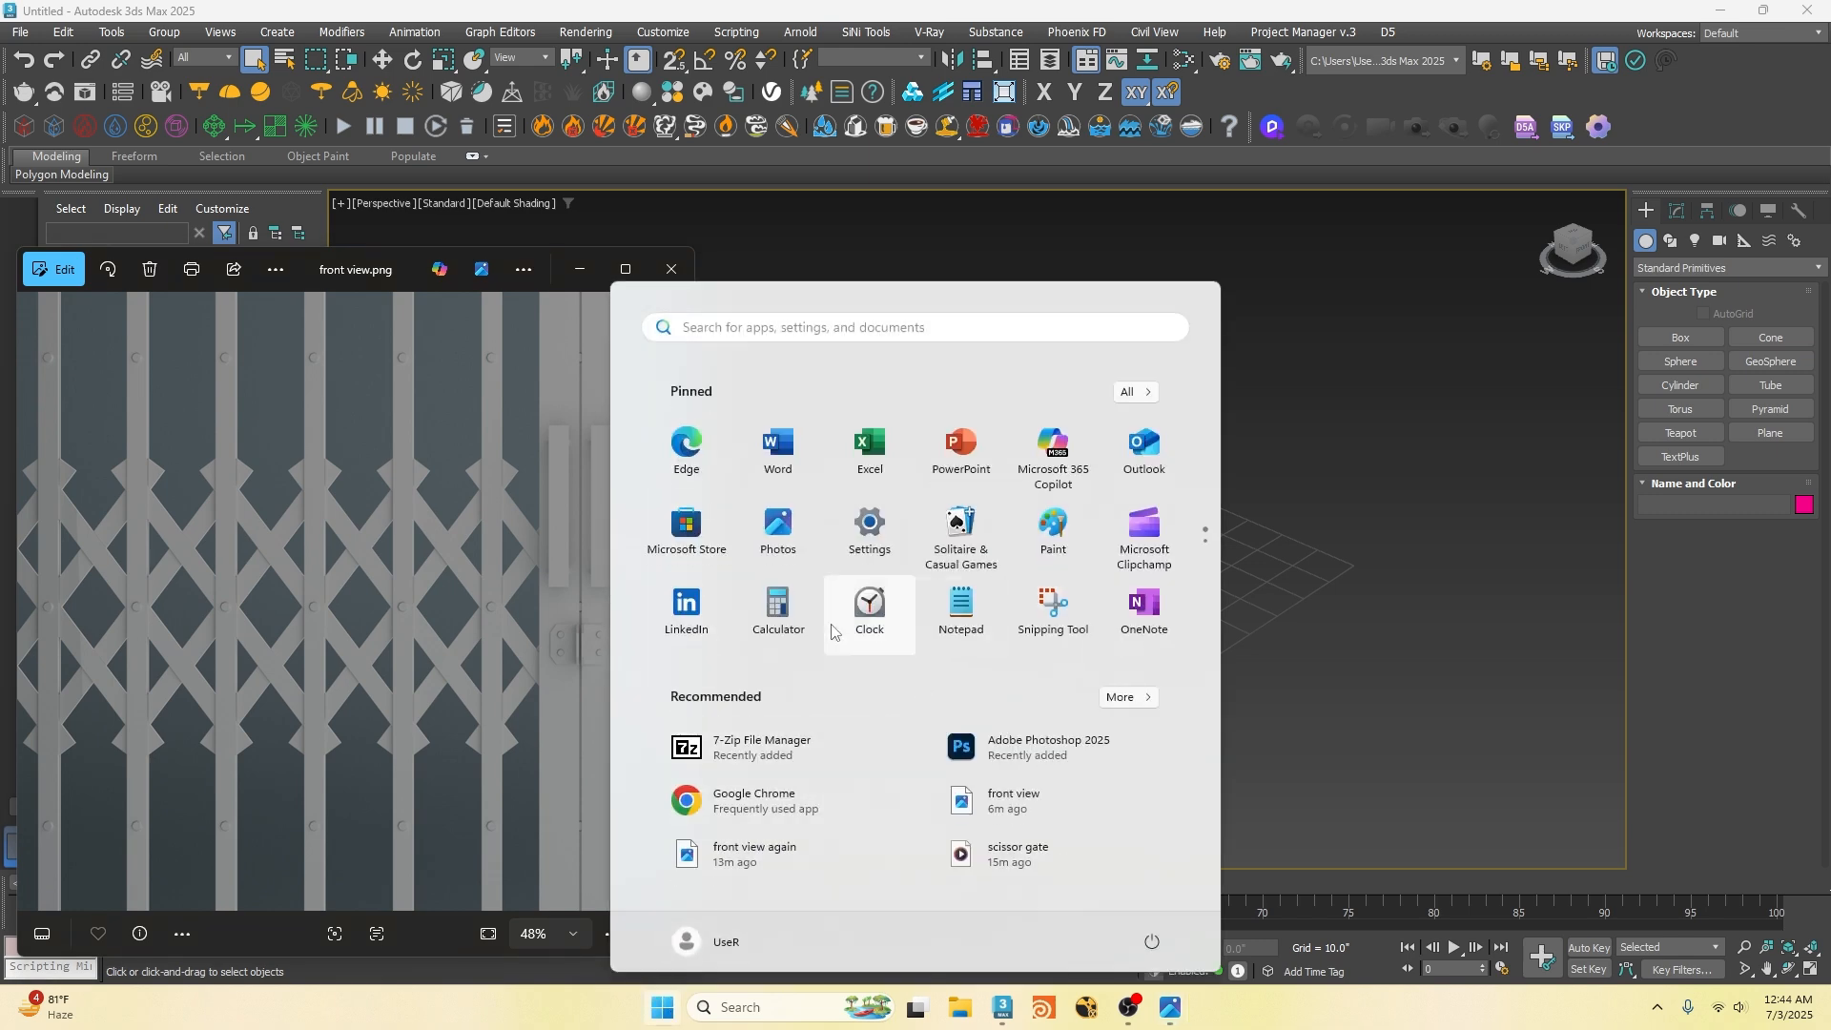
pyautogui.click(784, 610)
pyautogui.click(790, 561)
pyautogui.write('4')
pyautogui.click(878, 604)
pyautogui.click(758, 599)
pyautogui.click(730, 562)
pyautogui.click(812, 554)
pyautogui.click(902, 637)
pyautogui.click(824, 467)
# Step: Highlight the leading digits of the result, annotate the rounded diagonal length, and close Calculator
pyautogui.moveTo(632, 300)
pyautogui.mouseDown()
pyautogui.moveTo(704, 301)
pyautogui.moveTo(679, 398)
pyautogui.moveTo(703, 406)
pyautogui.mouseUp()
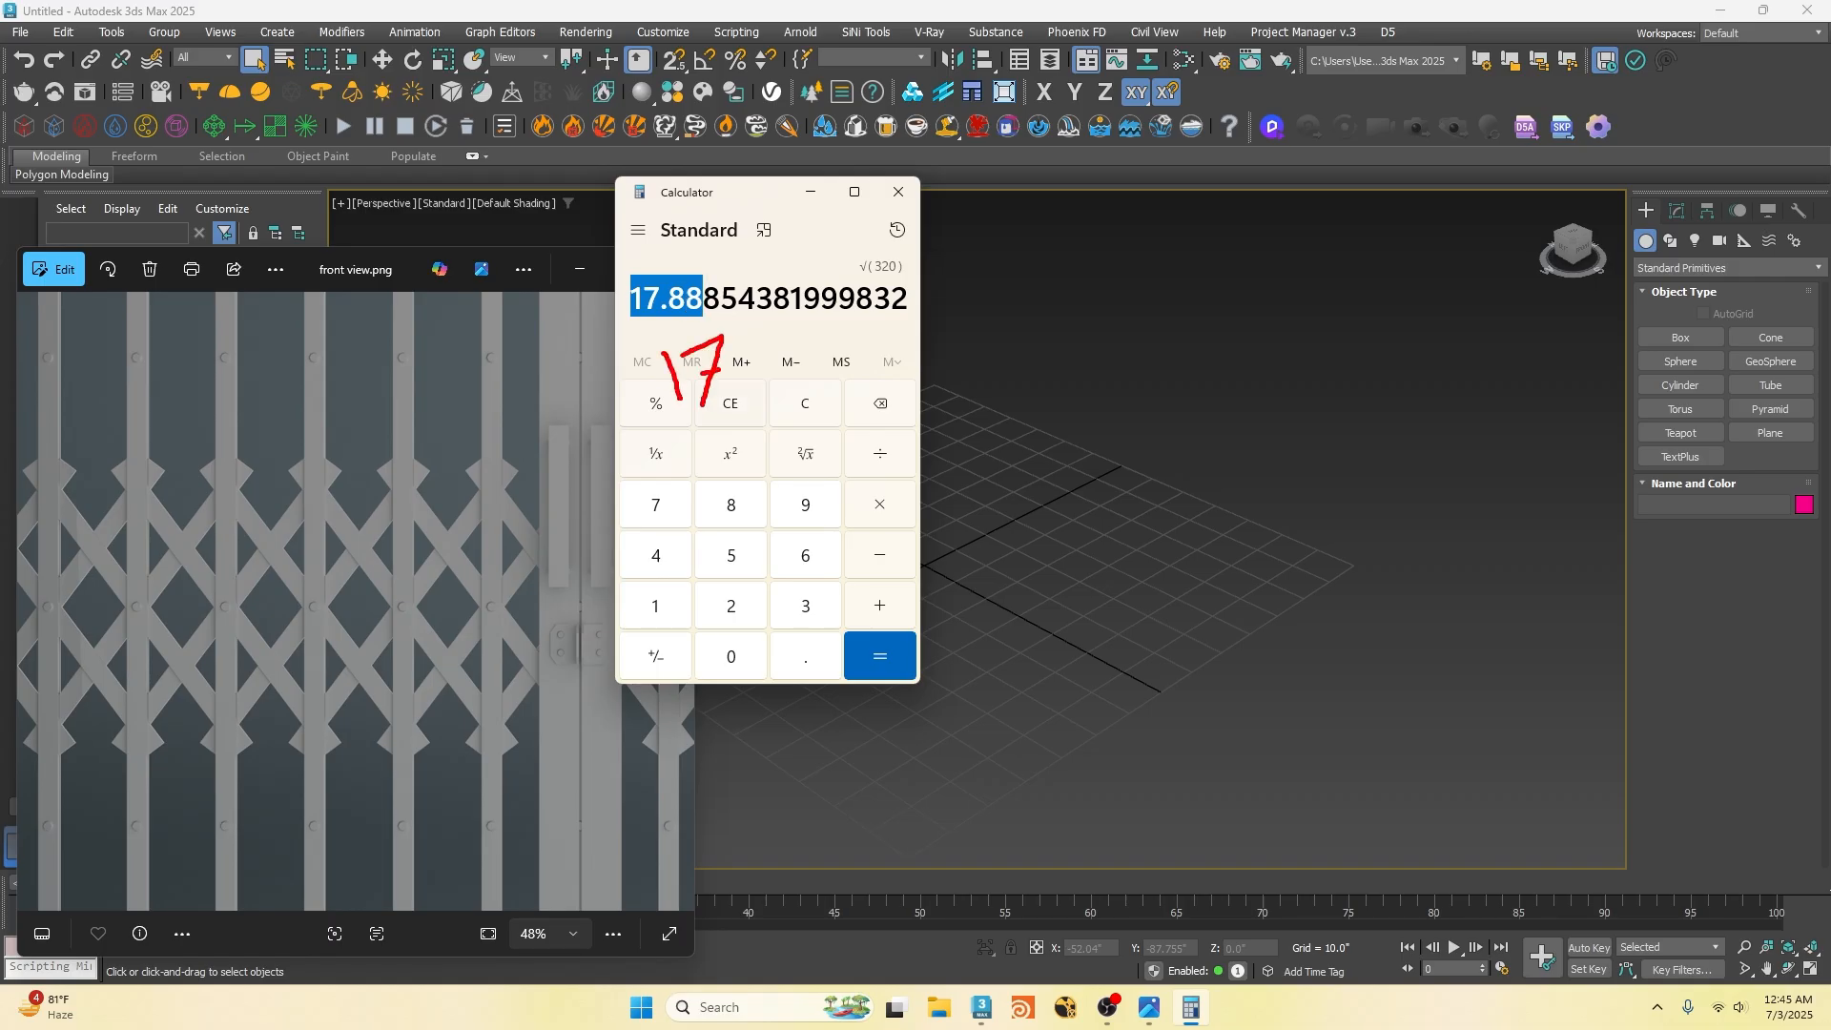
pyautogui.moveTo(754, 343); pyautogui.dragTo(771, 410)
pyautogui.moveTo(623, 393); pyautogui.dragTo(652, 399)
pyautogui.press('Escape')
pyautogui.click(899, 191)
# Step: Create a box primitive in the wireframe Front view, about 36.8" wide and 2.3" high
pyautogui.click(1079, 456)
pyautogui.scroll(-2, 895, 540)
pyautogui.scroll(2, 907, 541)
pyautogui.press('f')
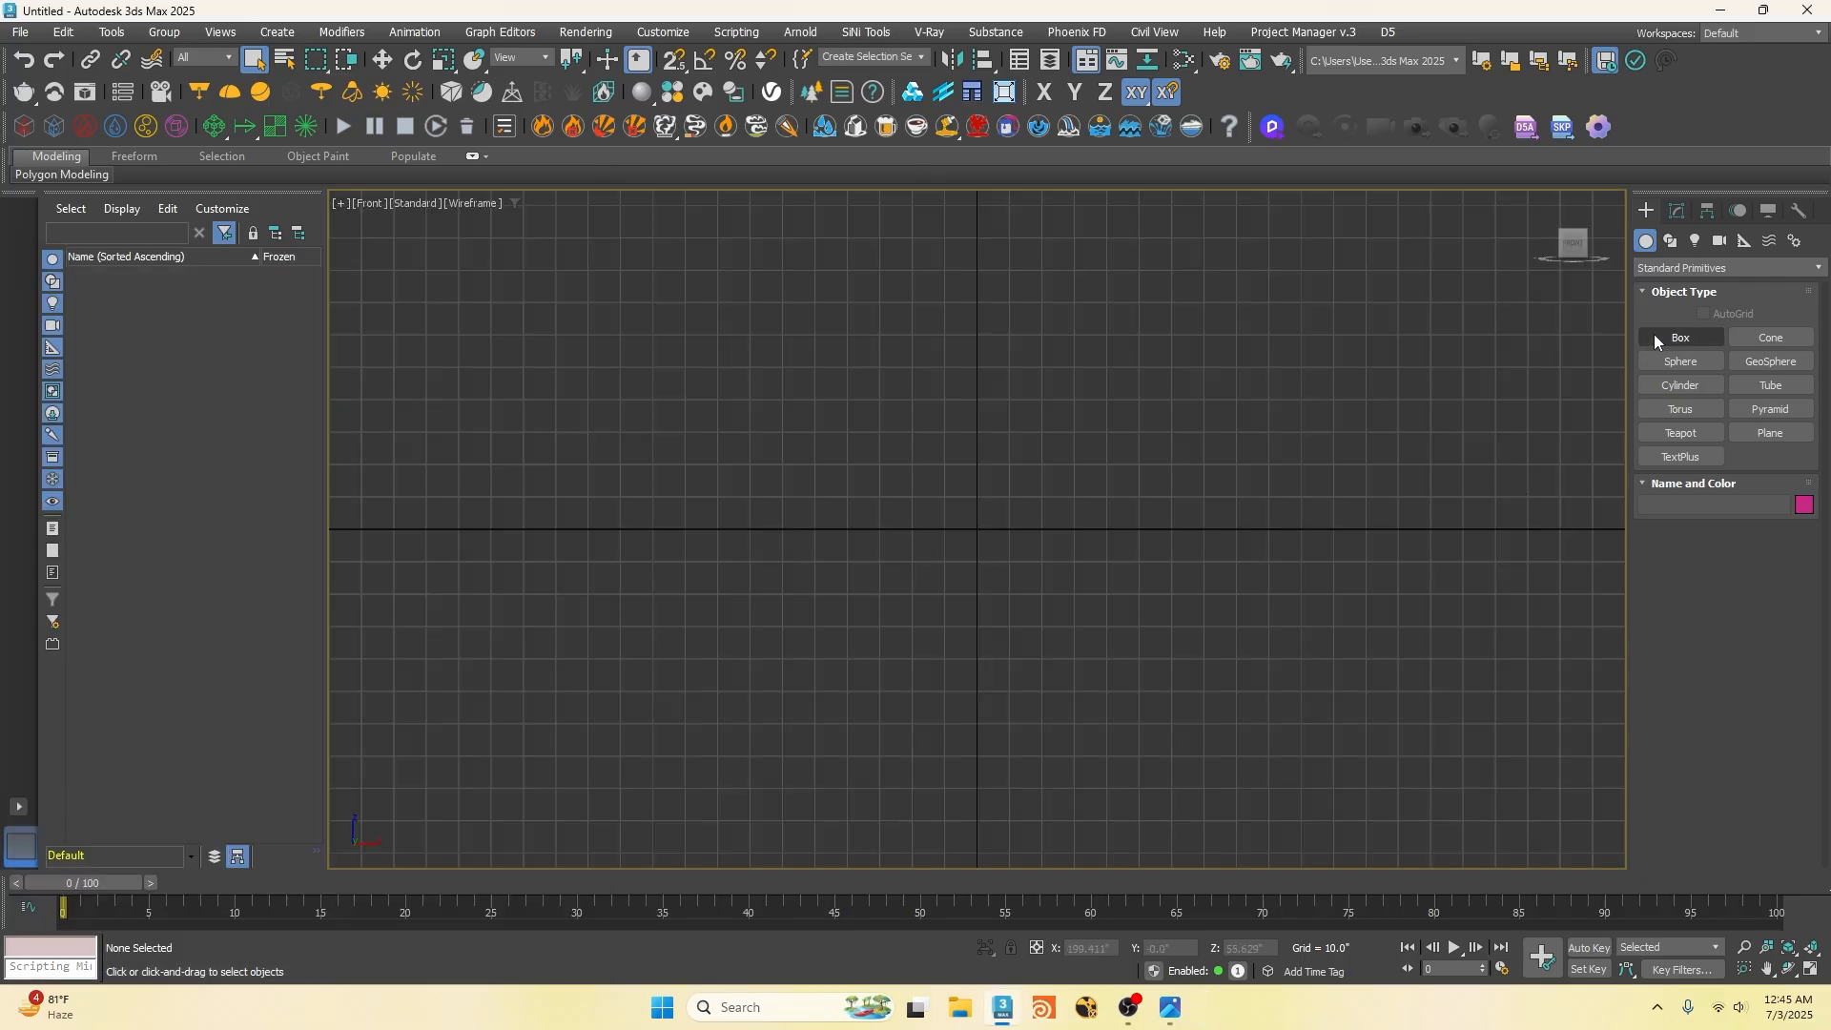
pyautogui.click(1680, 338)
pyautogui.press('F3')
pyautogui.moveTo(883, 555); pyautogui.dragTo(1055, 531)
pyautogui.click(1052, 522)
# Step: Set the box's length to 1", width to 17.9" and height to 0.125"
pyautogui.click(1677, 211)
pyautogui.doubleClick(1760, 476)
pyautogui.write('1')
pyautogui.press('Tab')
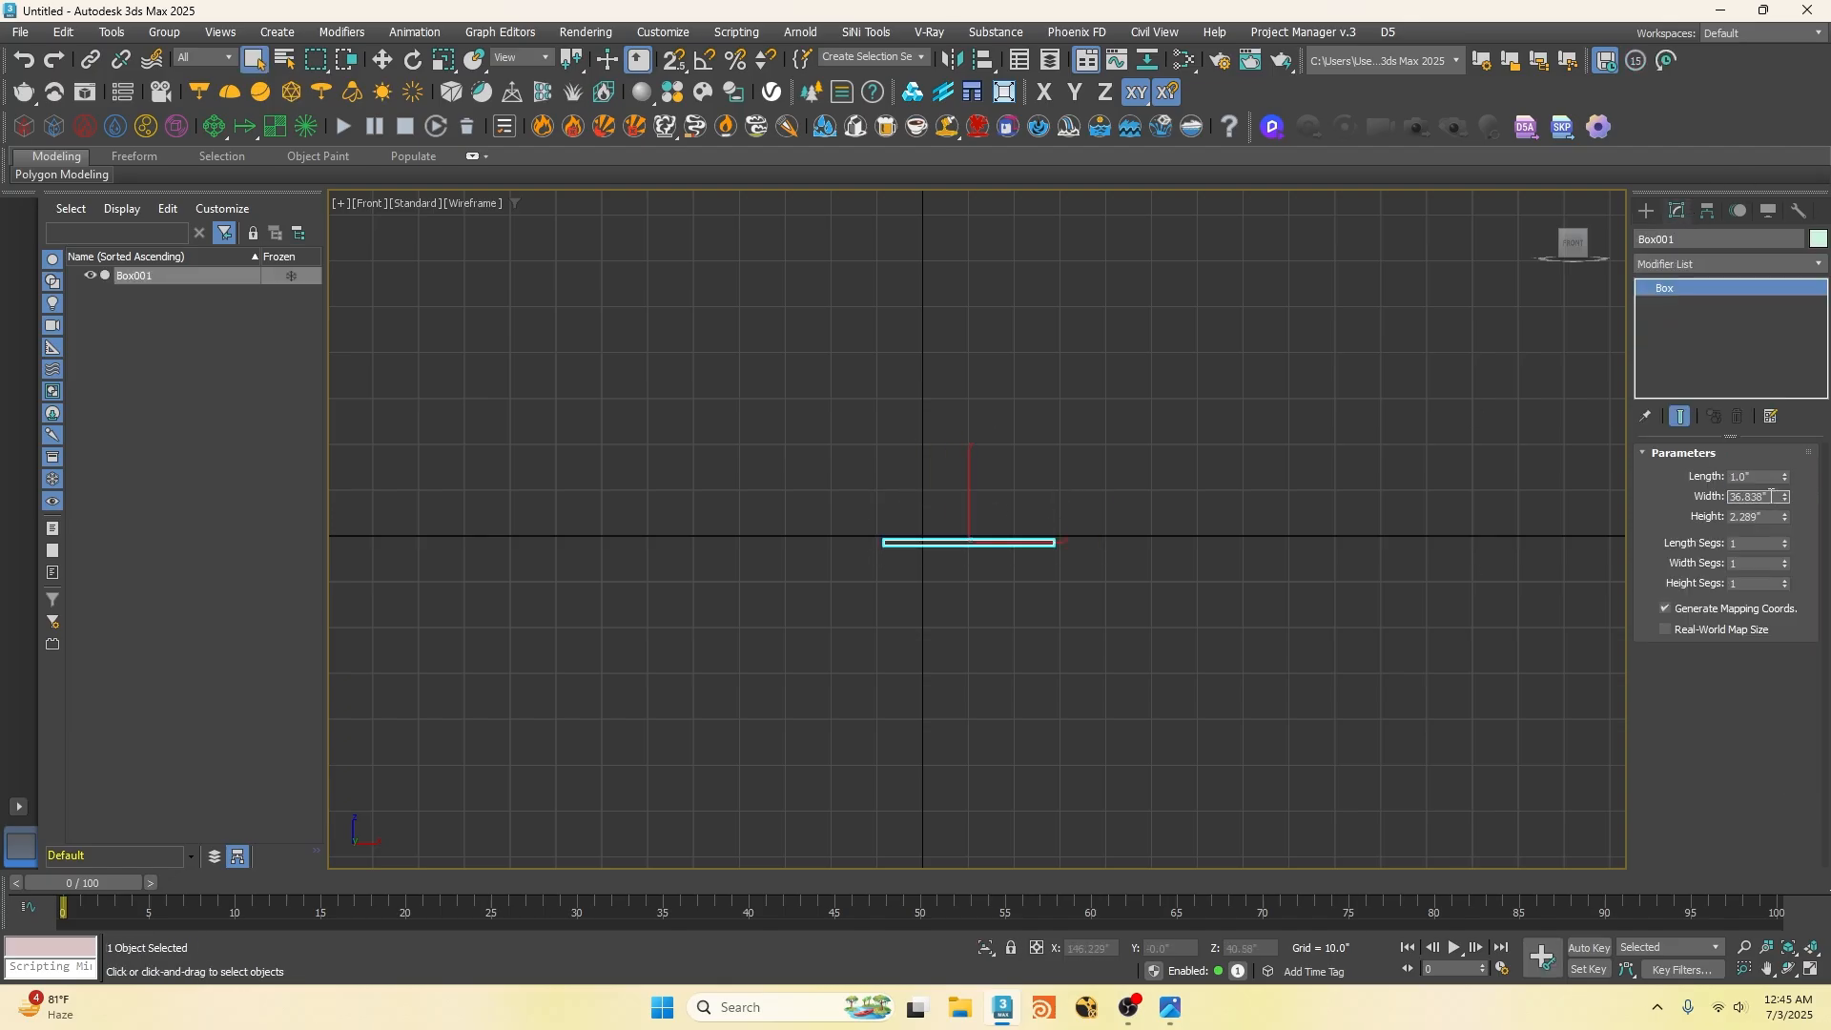
pyautogui.press('z')
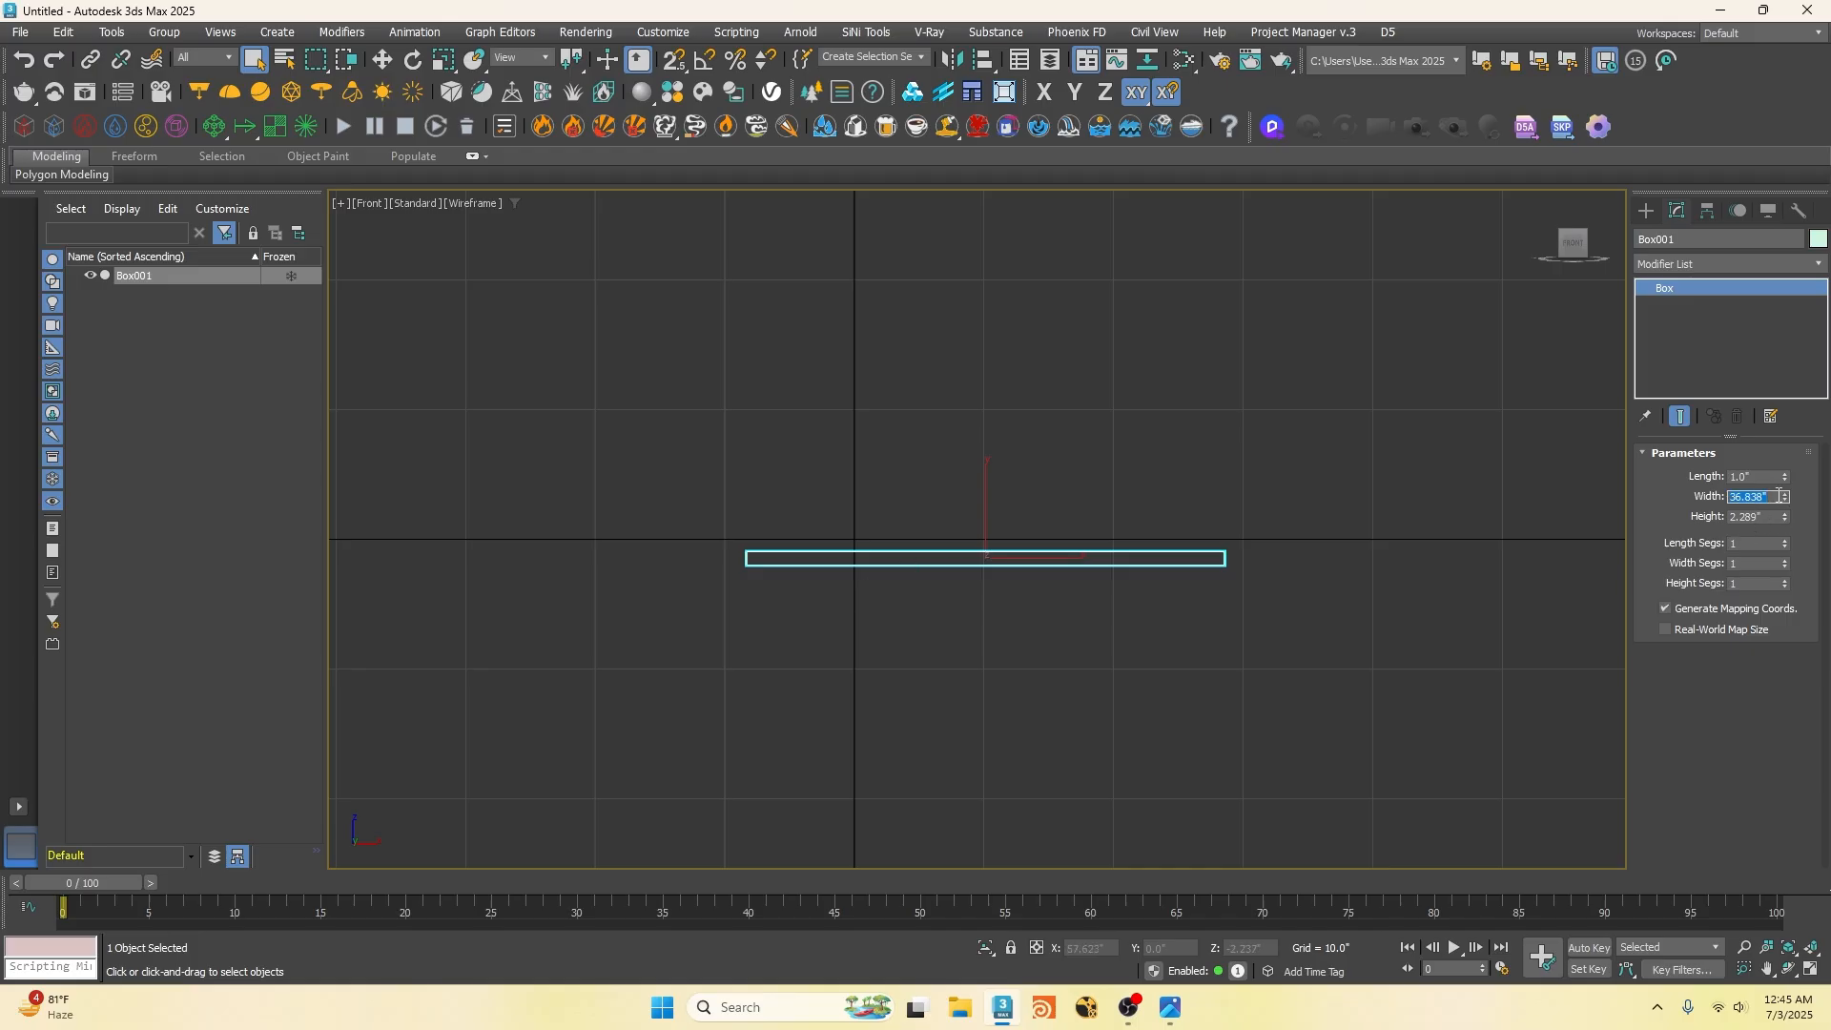
pyautogui.write('17.9')
pyautogui.press('Tab')
pyautogui.write('0')
pyautogui.press('Return')
# Step: Centre the bar on the origin by resetting its X and Z positions to 0, and check it in Perspective
pyautogui.moveTo(942, 560); pyautogui.dragTo(908, 529, button='middle')
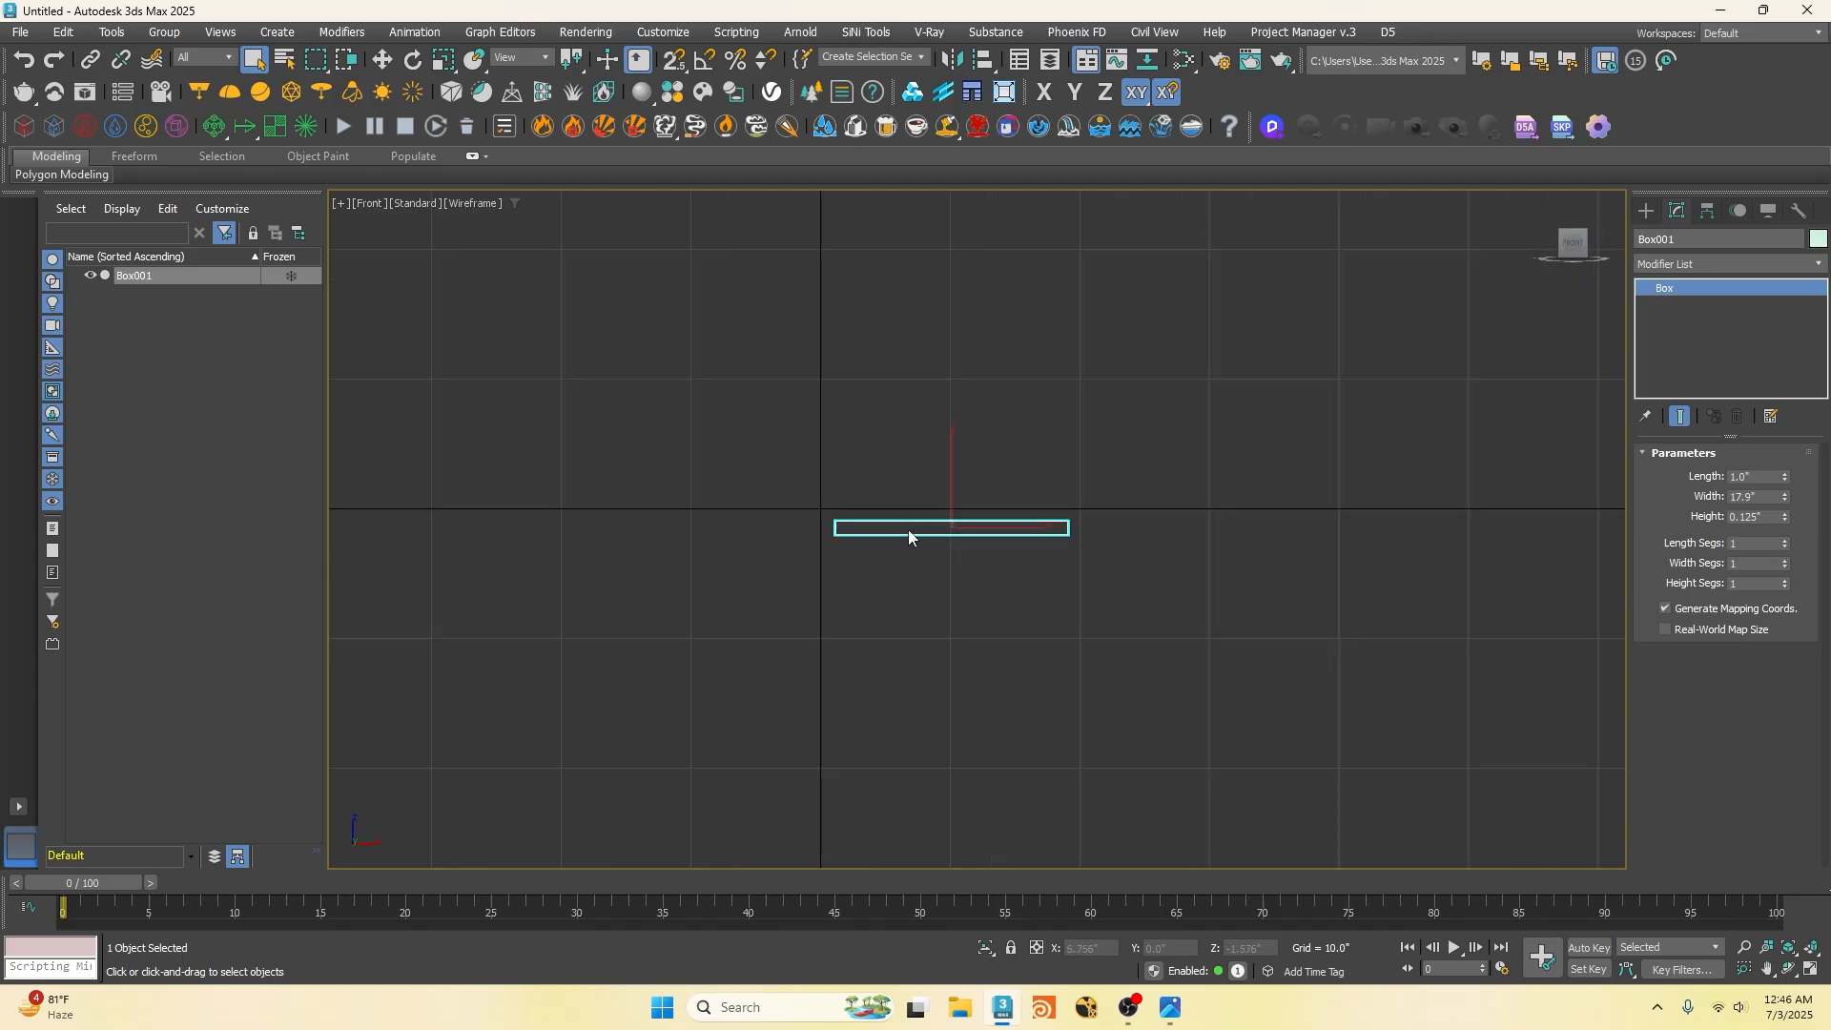
pyautogui.press('w')
pyautogui.rightClick(1123, 948)
pyautogui.rightClick(1282, 948)
pyautogui.scroll(-2, 948, 642)
pyautogui.press('p')
pyautogui.scroll(7, 912, 556)
pyautogui.moveTo(909, 471); pyautogui.dragTo(932, 402, button='middle')
pyautogui.click(1021, 658)
# Step: Bring up the front view reference image and sketch the lattice's right triangle with its base angle
pyautogui.click(1170, 1007)
pyautogui.moveTo(332, 477); pyautogui.dragTo(335, 739)
pyautogui.moveTo(191, 718); pyautogui.dragTo(555, 727)
pyautogui.moveTo(256, 731); pyautogui.dragTo(360, 680)
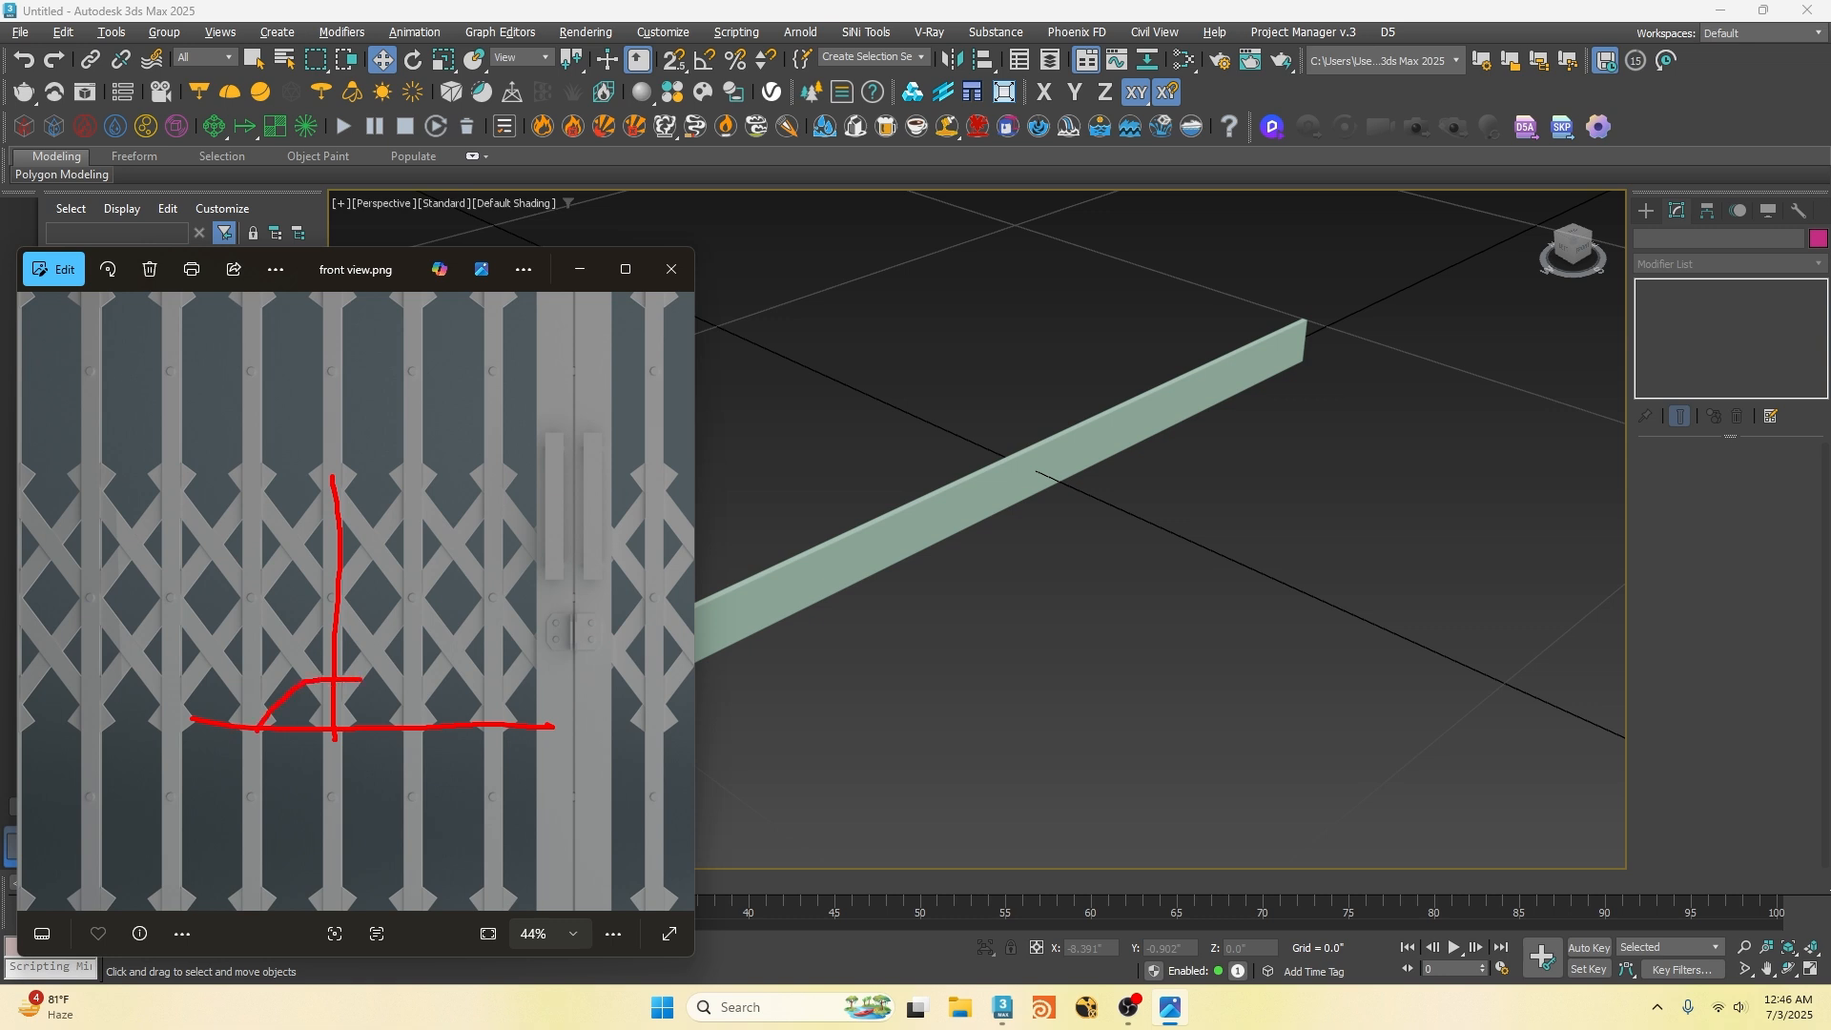
pyautogui.moveTo(303, 739); pyautogui.dragTo(477, 556)
pyautogui.moveTo(303, 675); pyautogui.dragTo(286, 641)
pyautogui.moveTo(335, 482); pyautogui.dragTo(339, 677)
pyautogui.moveTo(334, 484); pyautogui.dragTo(493, 702)
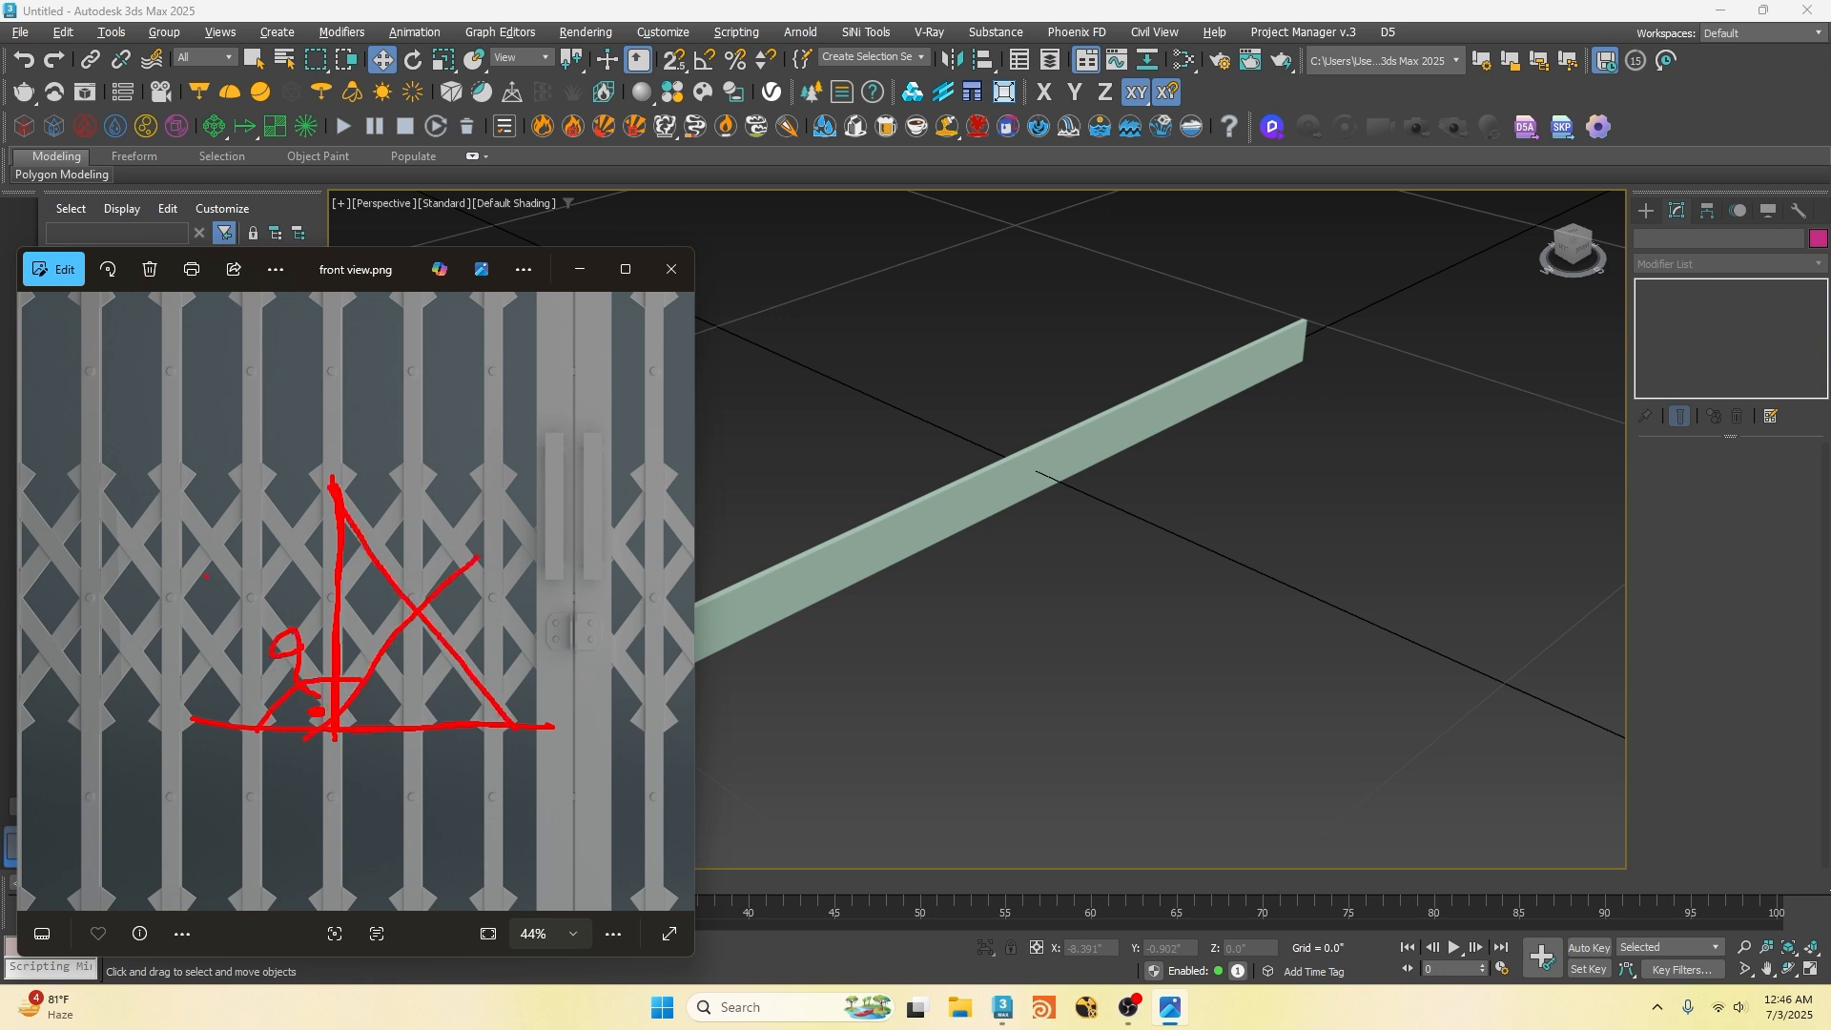
# Step: Write out the angle formula beside the triangle as tan θ = 16/8 and θ = tan⁻¹(16/8)
pyautogui.moveTo(81, 445)
pyautogui.mouseDown()
pyautogui.moveTo(105, 507)
pyautogui.moveTo(184, 474)
pyautogui.moveTo(175, 437)
pyautogui.moveTo(366, 408)
pyautogui.mouseUp()
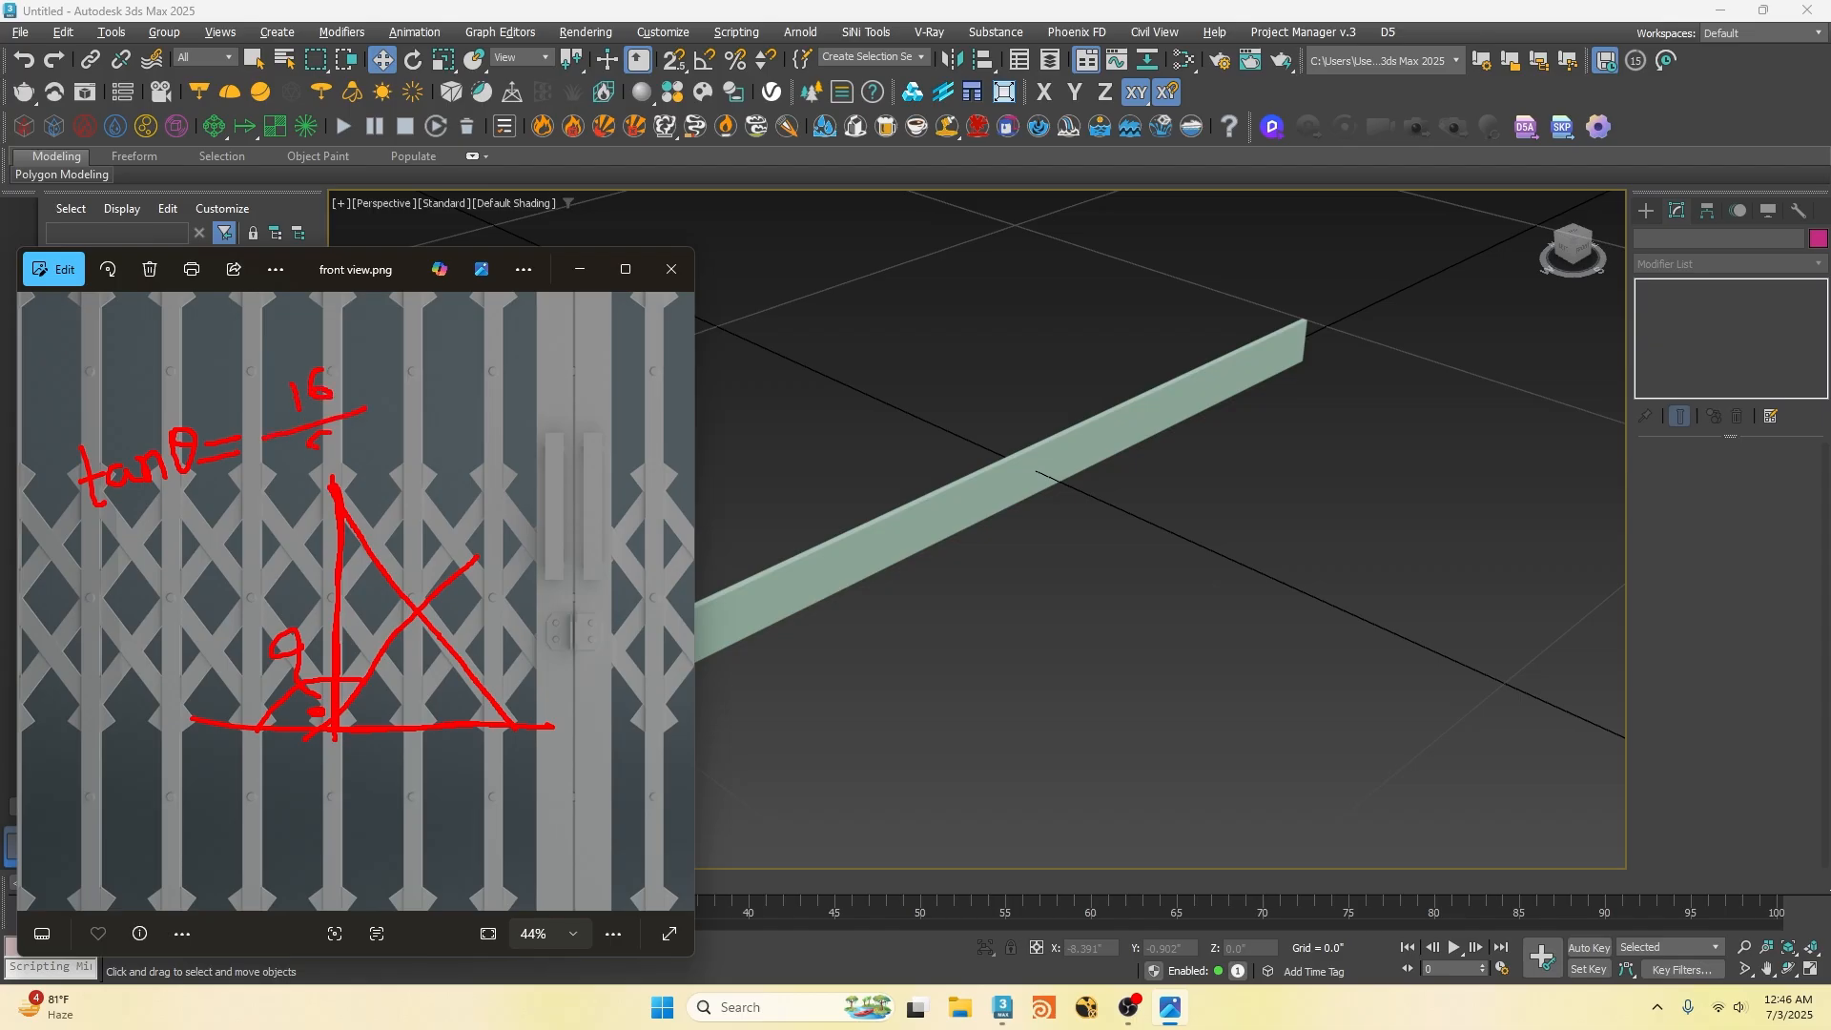
pyautogui.moveTo(86, 585)
pyautogui.mouseDown()
pyautogui.moveTo(195, 602)
pyautogui.moveTo(268, 531)
pyautogui.mouseUp()
pyautogui.moveTo(270, 558)
pyautogui.mouseDown()
pyautogui.moveTo(343, 517)
pyautogui.moveTo(301, 521)
pyautogui.moveTo(308, 586)
pyautogui.mouseUp()
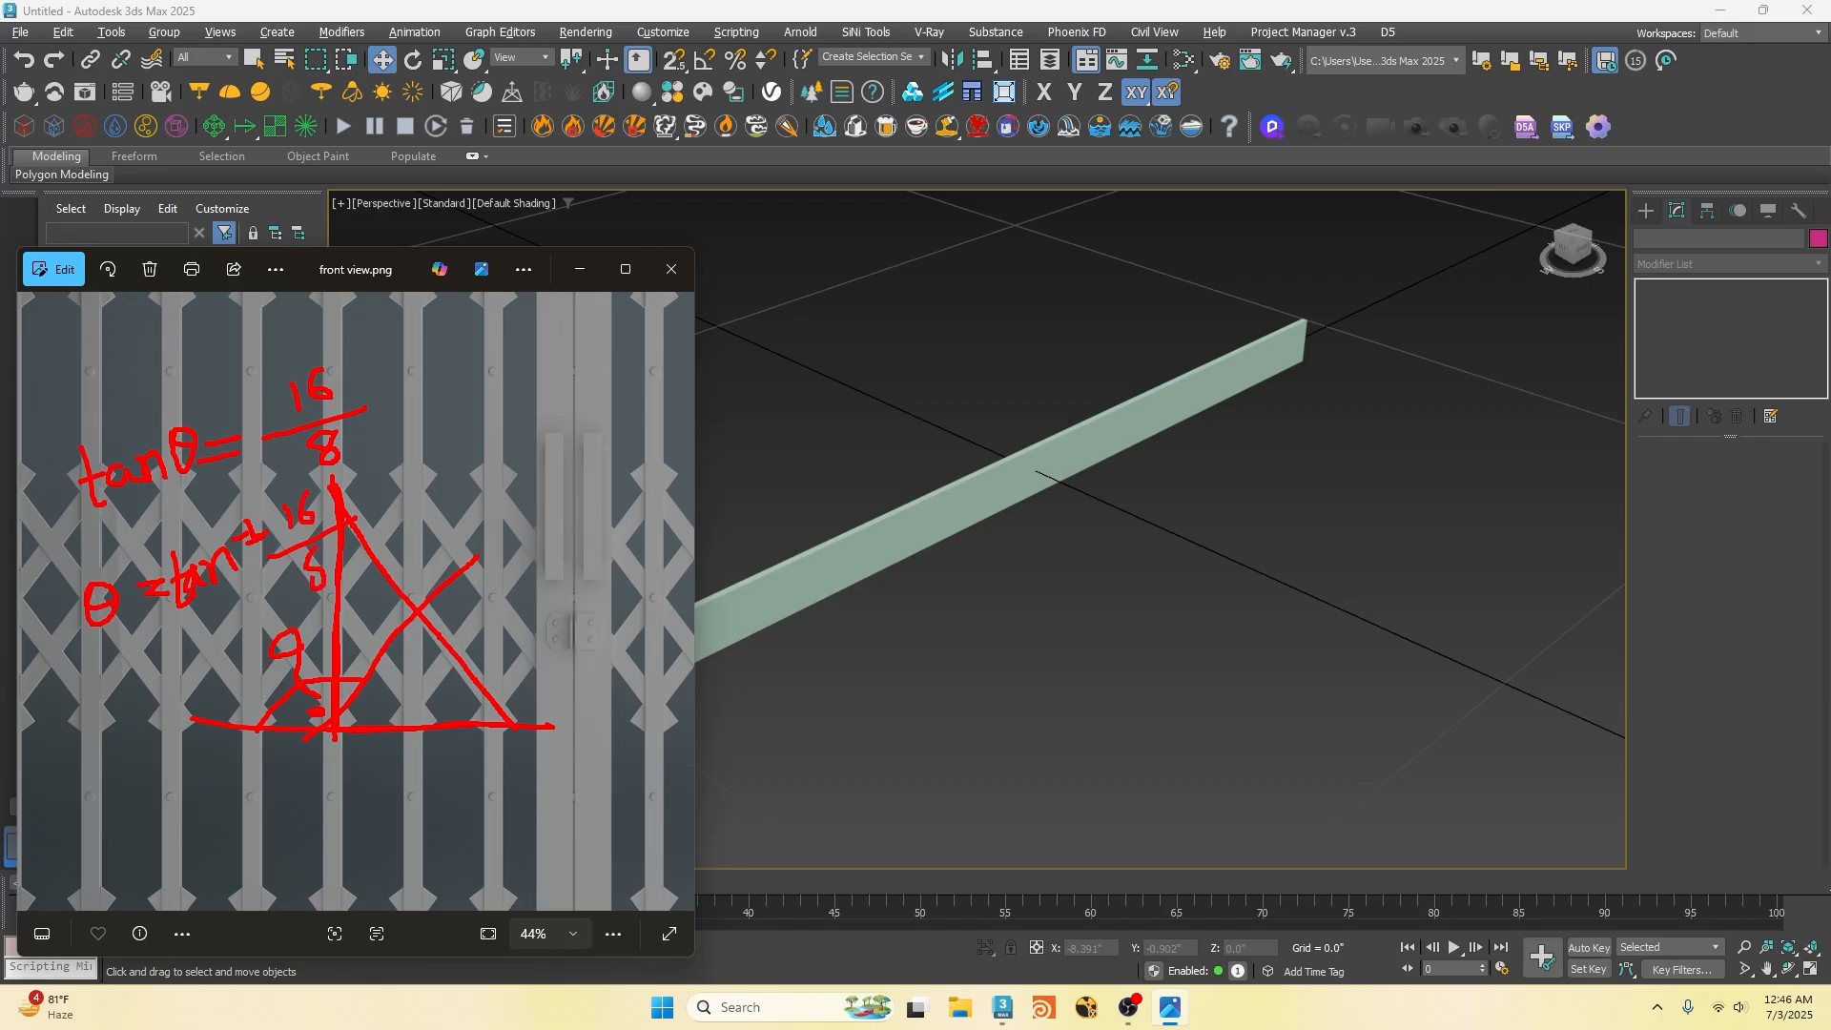
pyautogui.moveTo(407, 492); pyautogui.dragTo(431, 483)
pyautogui.moveTo(410, 505); pyautogui.dragTo(434, 497)
pyautogui.moveTo(458, 455); pyautogui.dragTo(469, 492)
pyautogui.moveTo(526, 394)
pyautogui.mouseDown()
pyautogui.moveTo(555, 430)
pyautogui.moveTo(627, 437)
pyautogui.mouseUp()
pyautogui.moveTo(514, 550); pyautogui.dragTo(545, 534)
pyautogui.moveTo(511, 564); pyautogui.dragTo(582, 533)
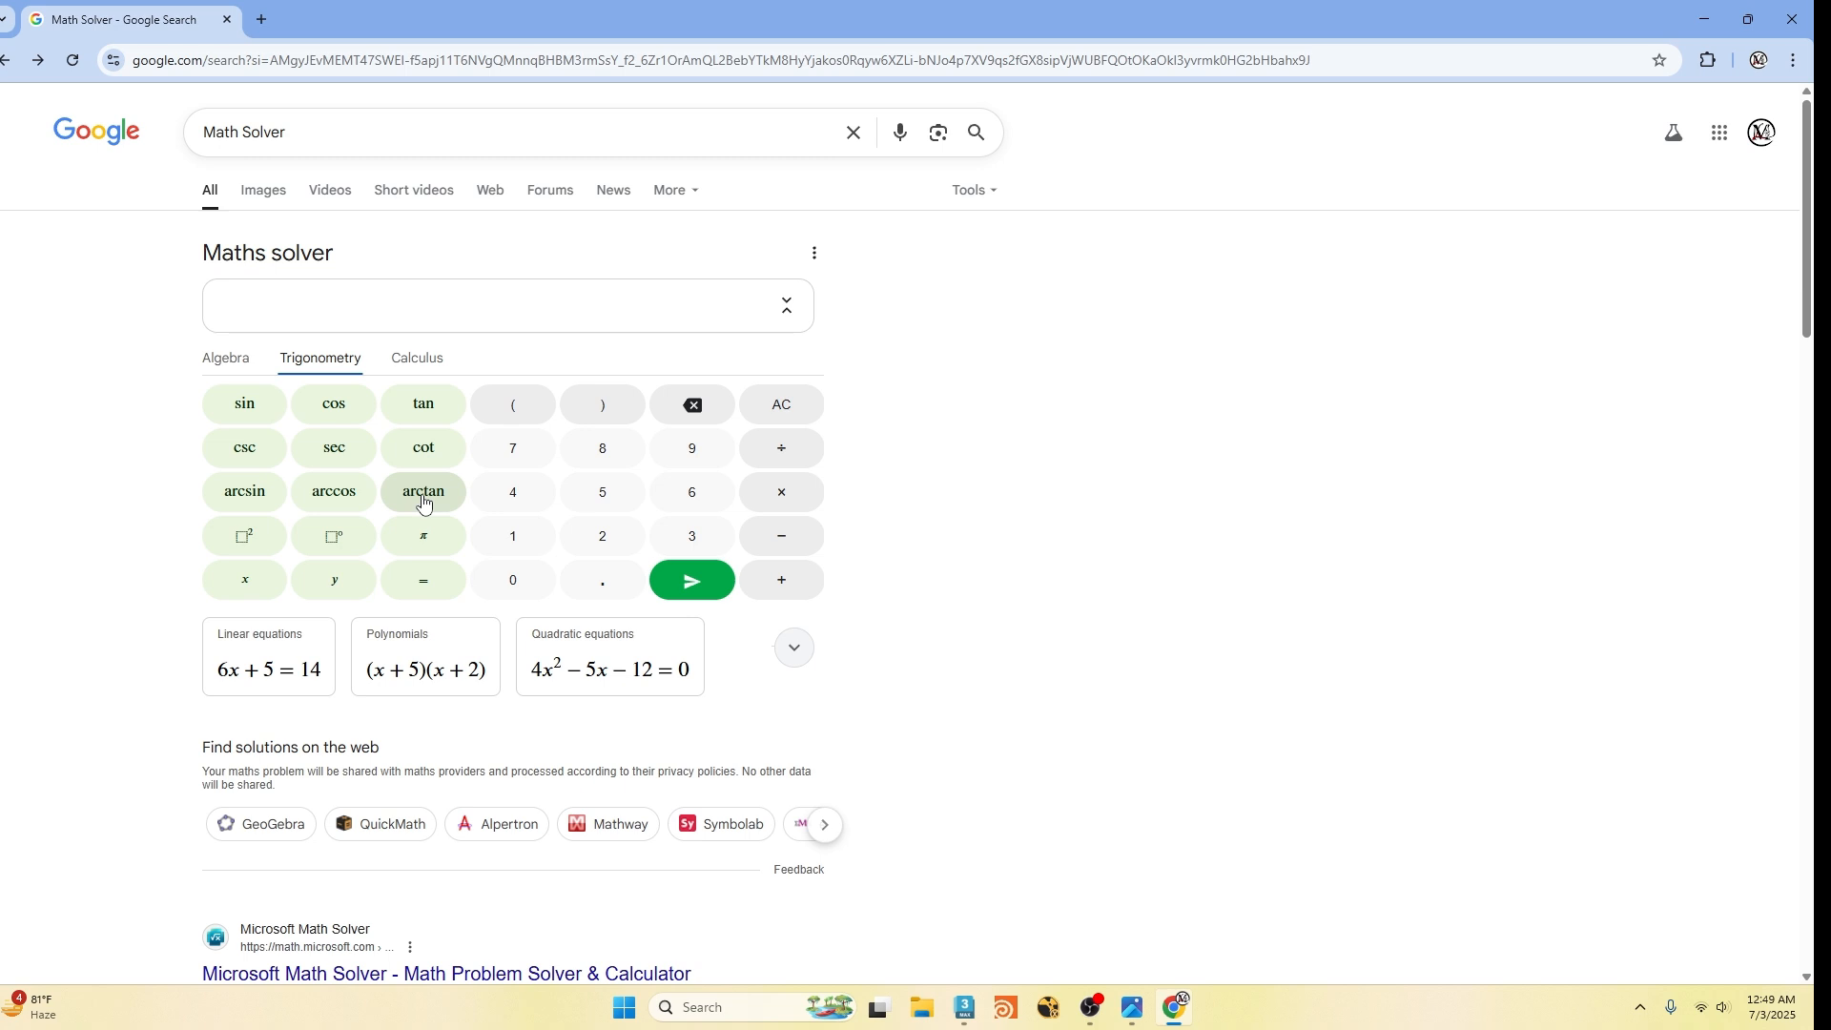
# Step: Compute arctan(2) in the Google maths solver
pyautogui.click(424, 493)
pyautogui.click(599, 535)
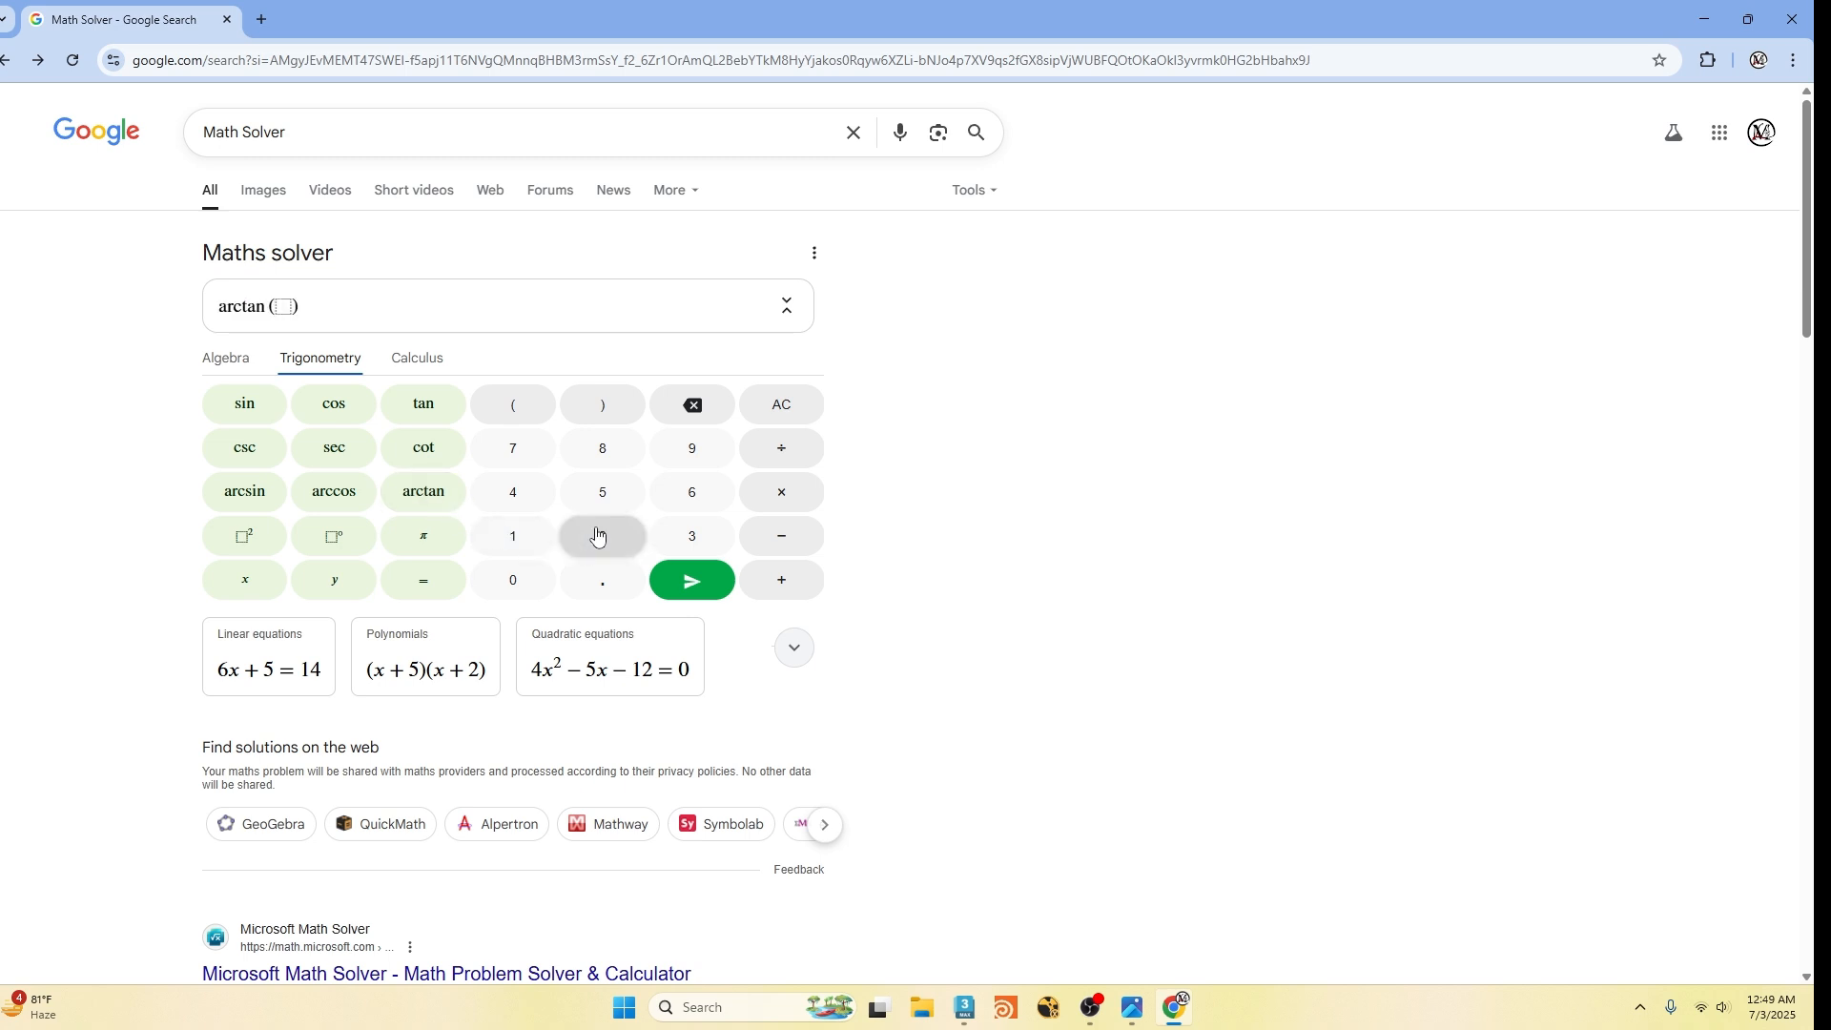
pyautogui.click(699, 579)
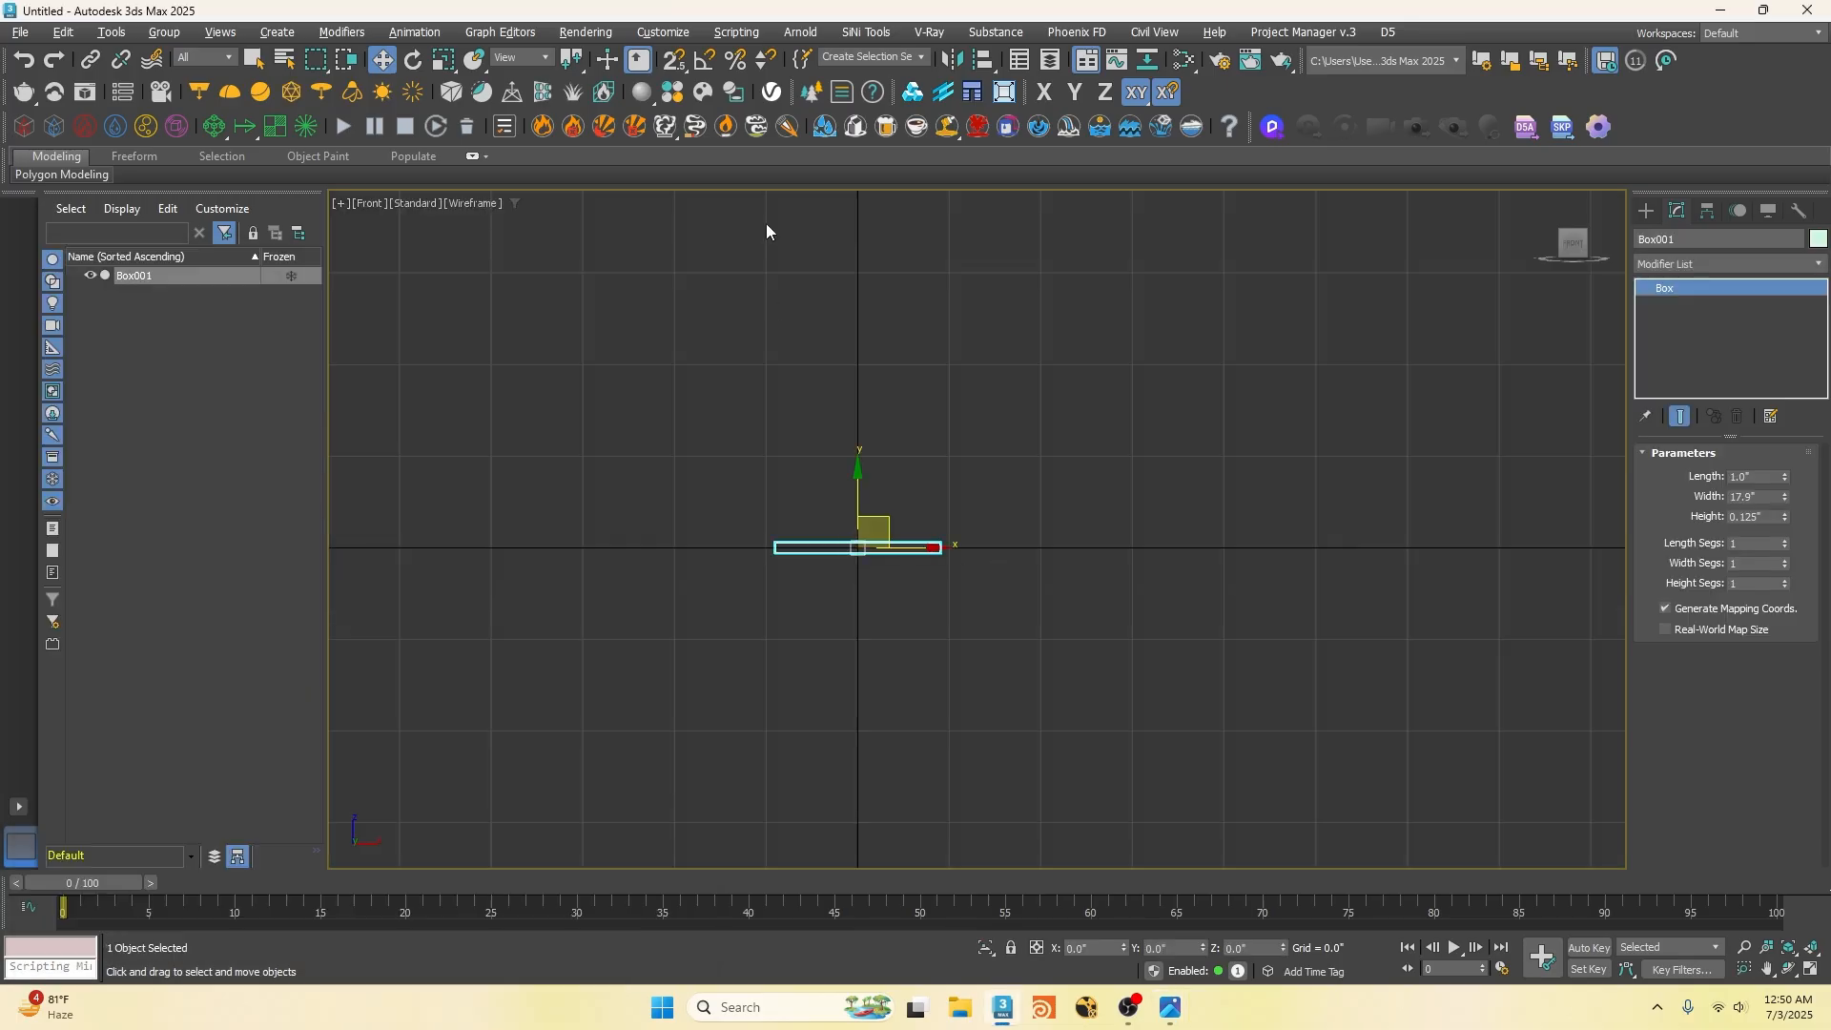
# Step: Set the angle snap increment to 127 degrees in the grid and snap settings
pyautogui.rightClick(705, 59)
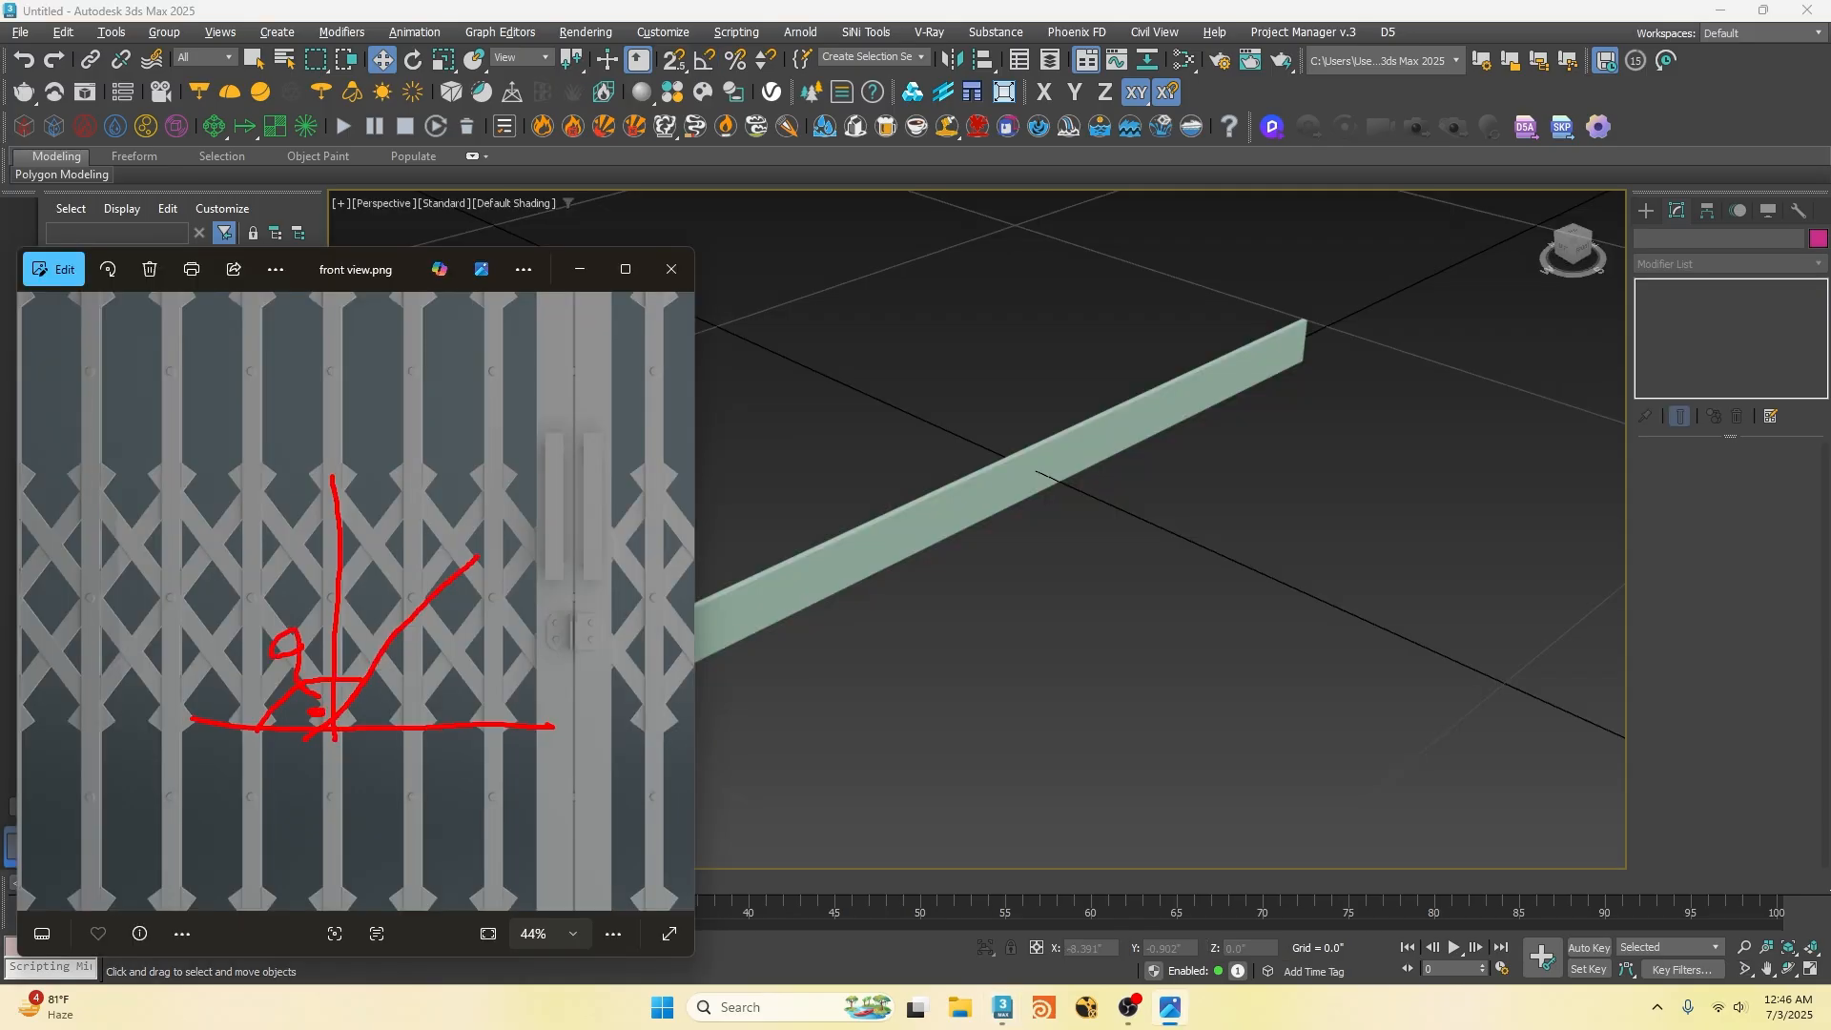
pyautogui.moveTo(666, 374); pyautogui.dragTo(664, 375)
pyautogui.click(694, 402)
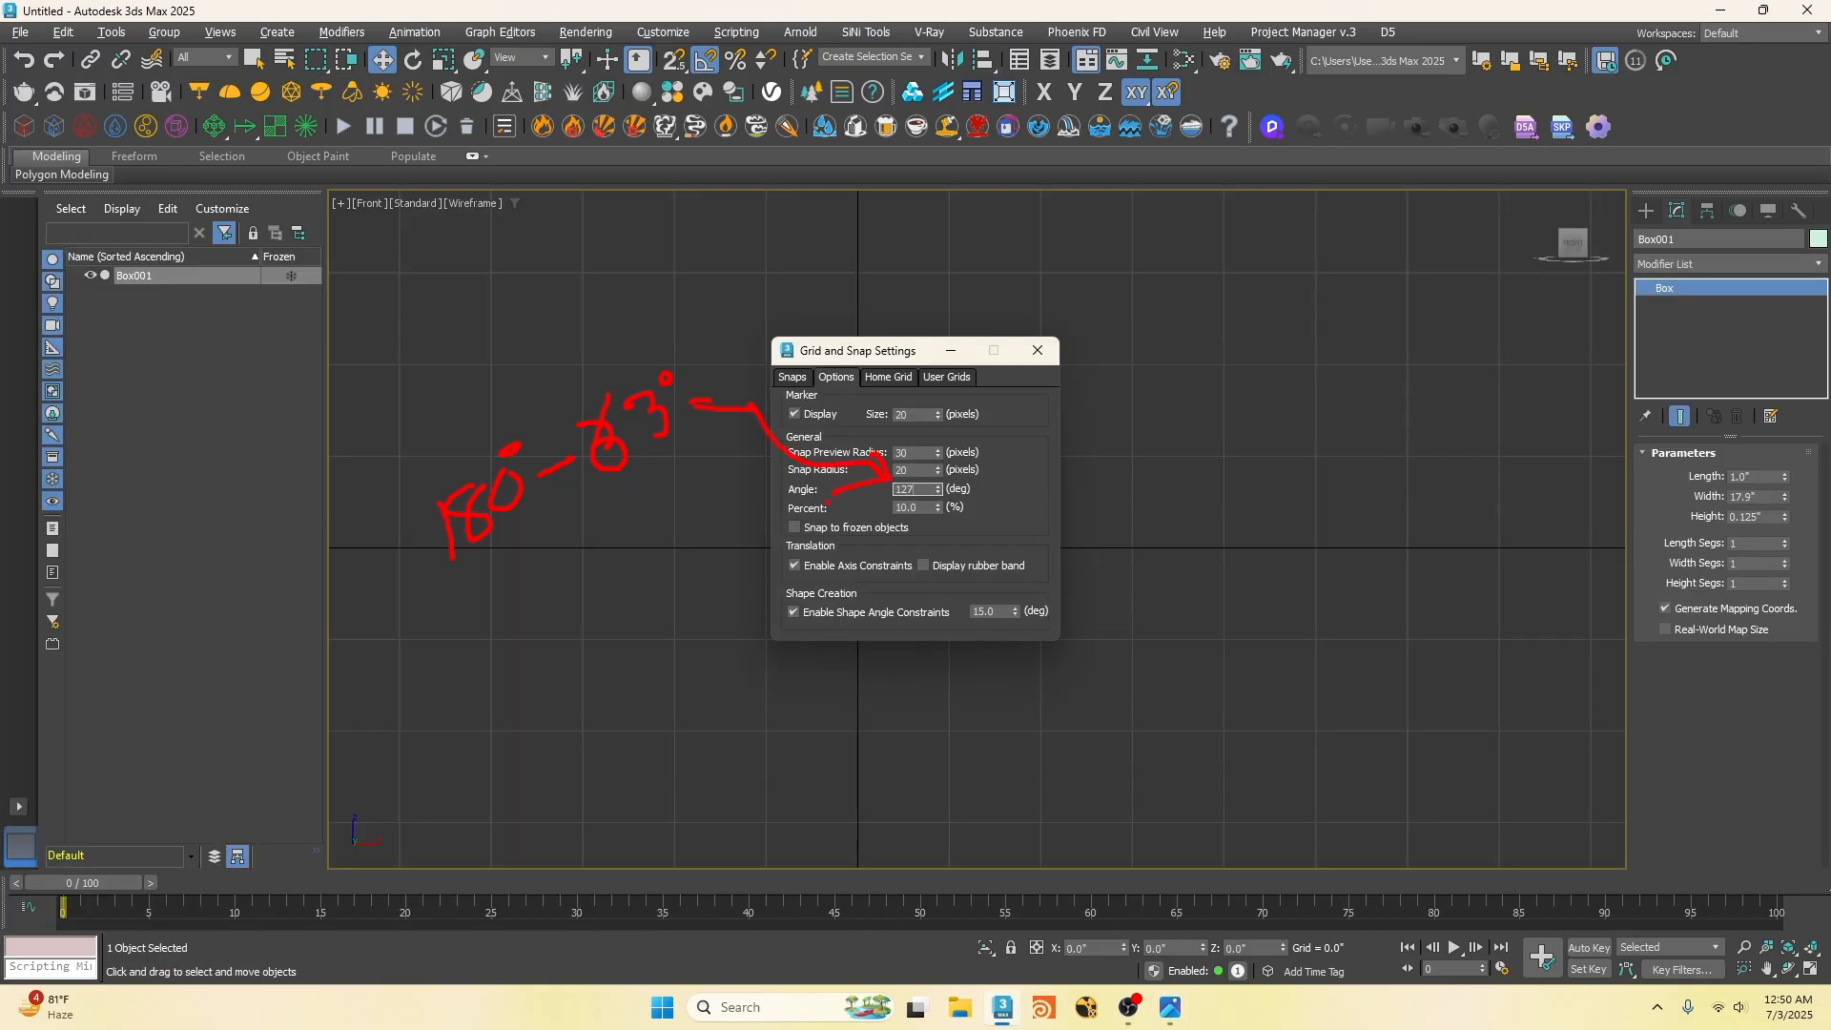
pyautogui.press('Escape')
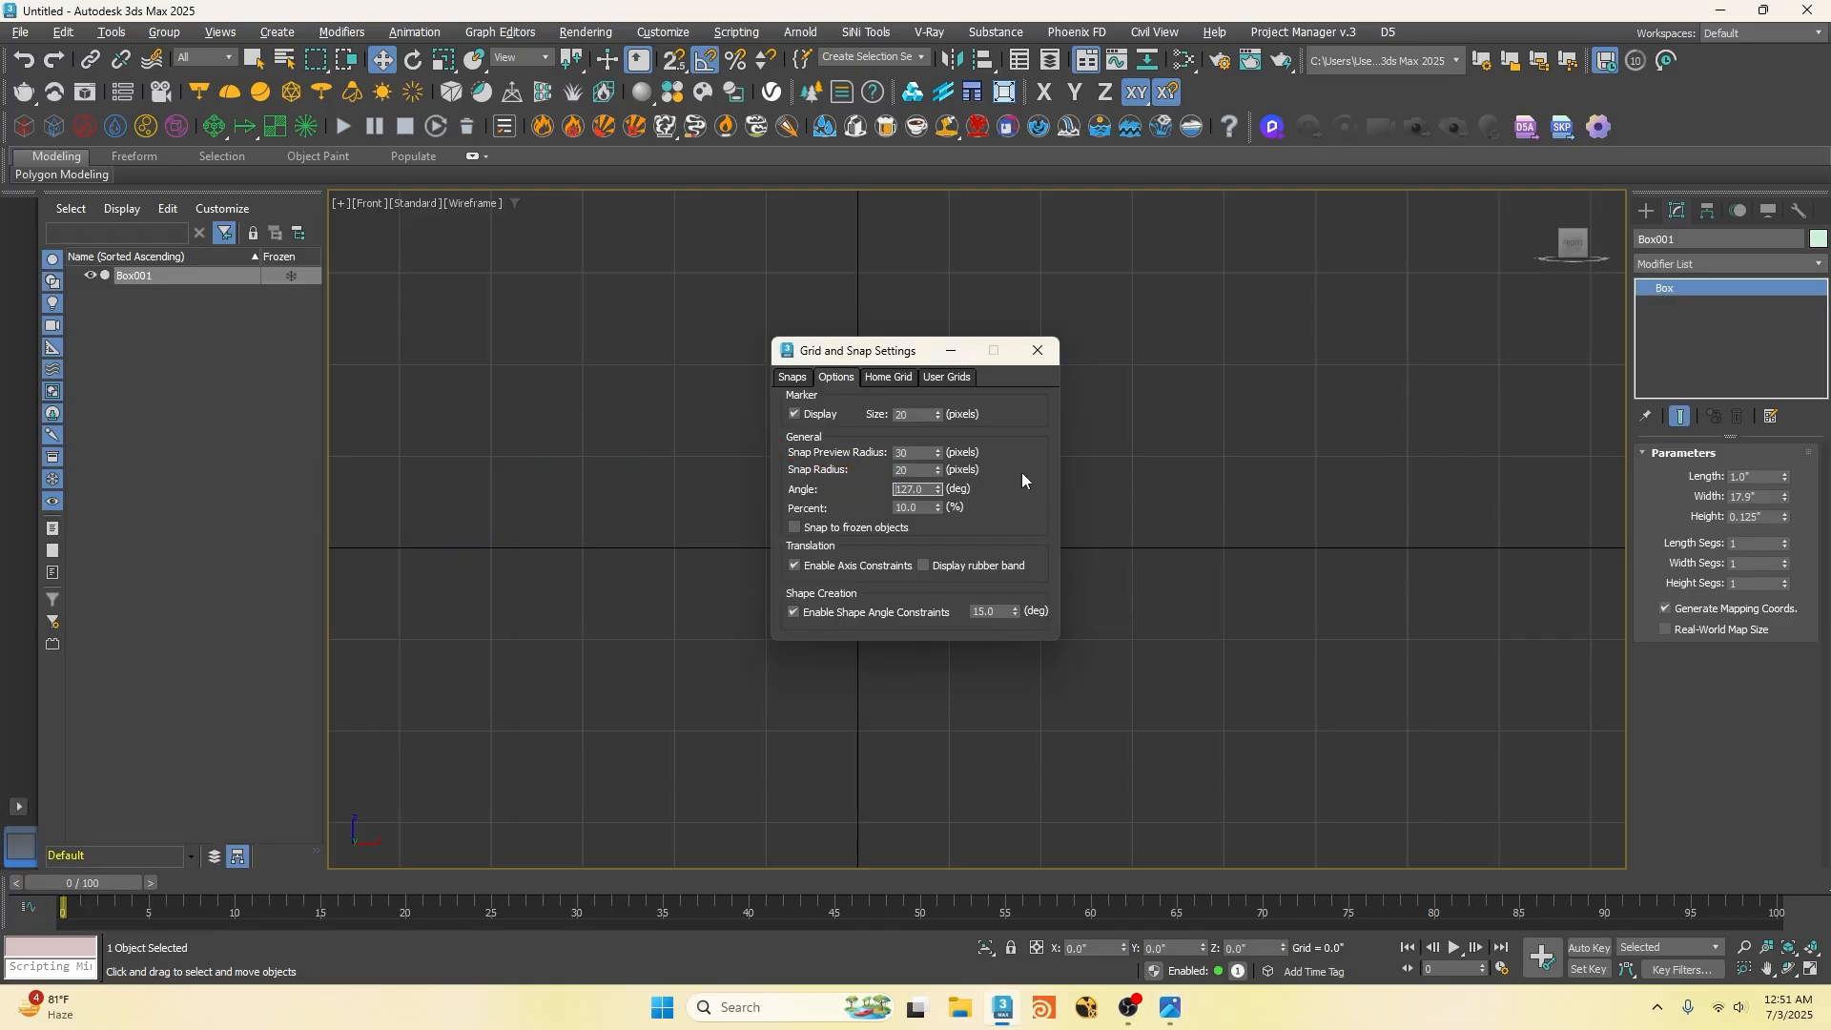
pyautogui.click(1038, 350)
# Step: Rotate the bar 127 degrees in the Front view with angle snap on
pyautogui.scroll(4, 869, 495)
pyautogui.press('e')
pyautogui.moveTo(896, 540); pyautogui.dragTo(765, 607)
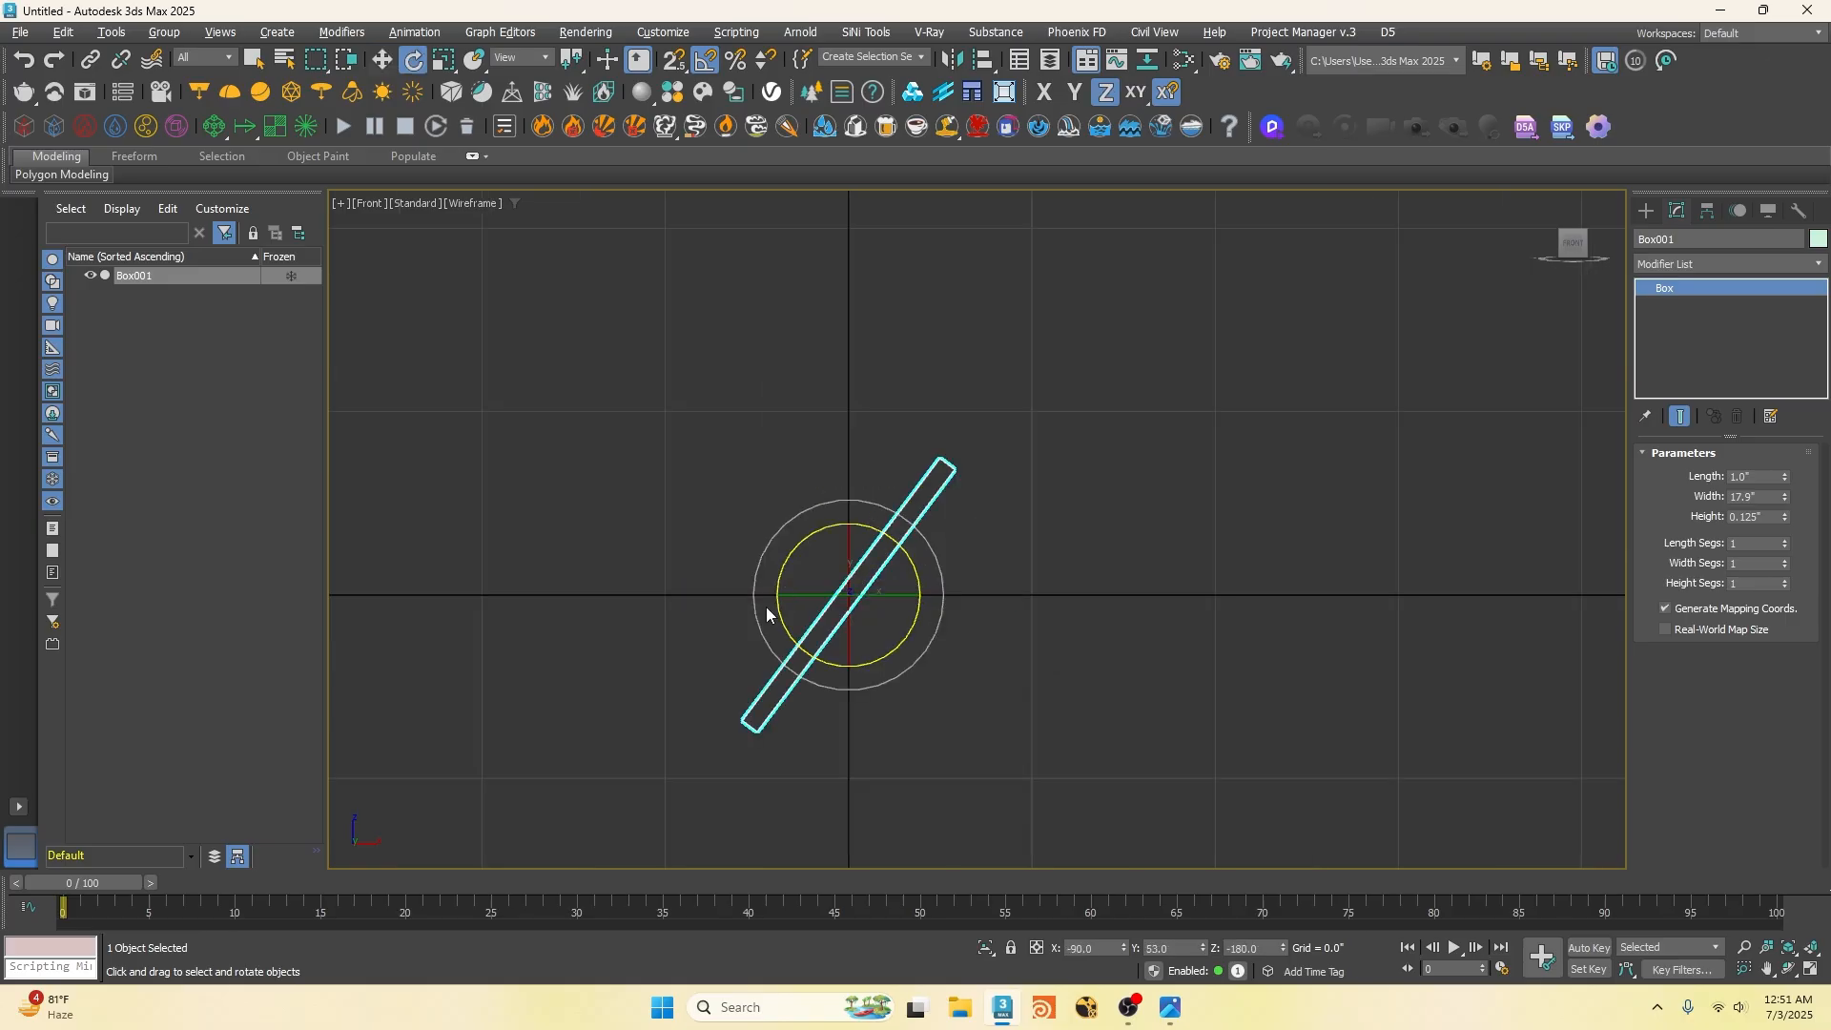
# Step: Mirror the slanted bar as a copy so the two bars cross in an X
pyautogui.click(953, 59)
pyautogui.click(876, 548)
pyautogui.moveTo(878, 325); pyautogui.dragTo(1097, 281)
pyautogui.click(1080, 607)
pyautogui.scroll(3, 875, 581)
pyautogui.scroll(-3, 718, 516)
pyautogui.click(713, 546)
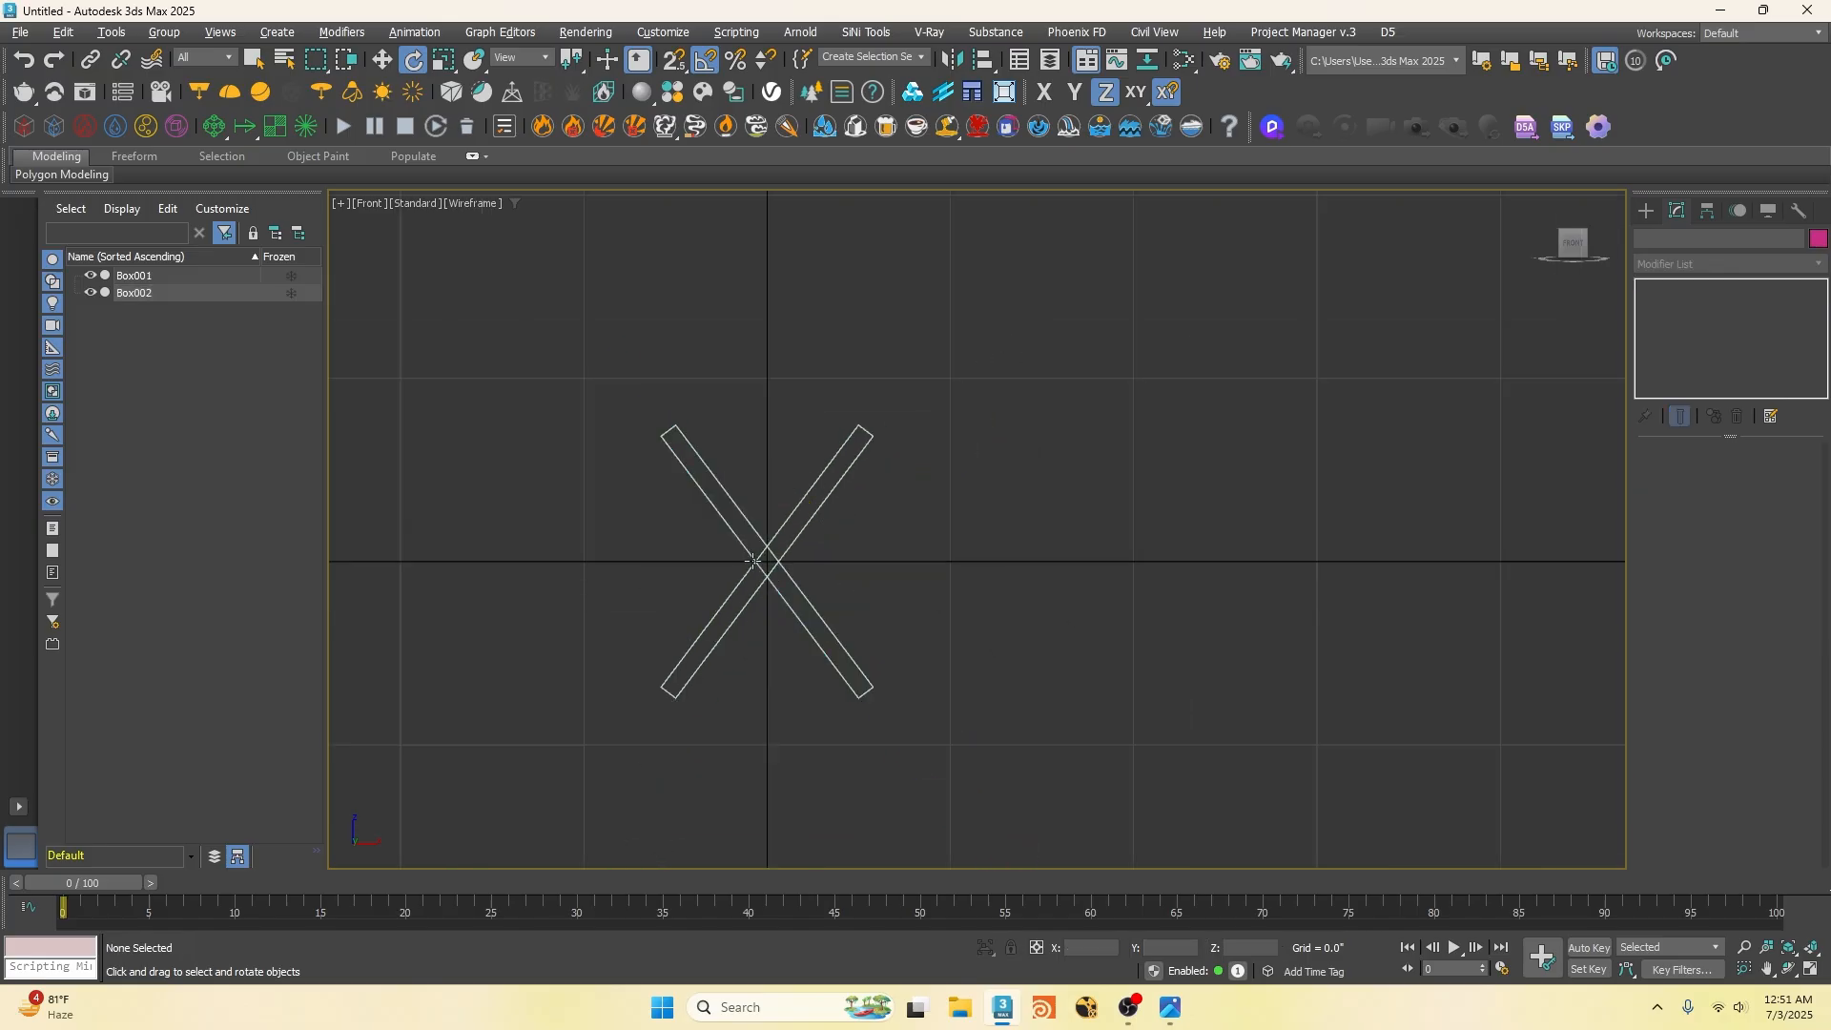
# Step: Mark the rivet at a bar crossing on the front view reference image
pyautogui.click(1171, 1007)
pyautogui.moveTo(413, 574)
pyautogui.mouseDown()
pyautogui.moveTo(402, 633)
pyautogui.moveTo(421, 599)
pyautogui.mouseUp()
pyautogui.press('Escape')
pyautogui.click(1077, 457)
# Step: Create a cone for the rivet at the bars' crossing, with radii about 0.44" and 0.28" and height about 0.09"
pyautogui.click(1646, 212)
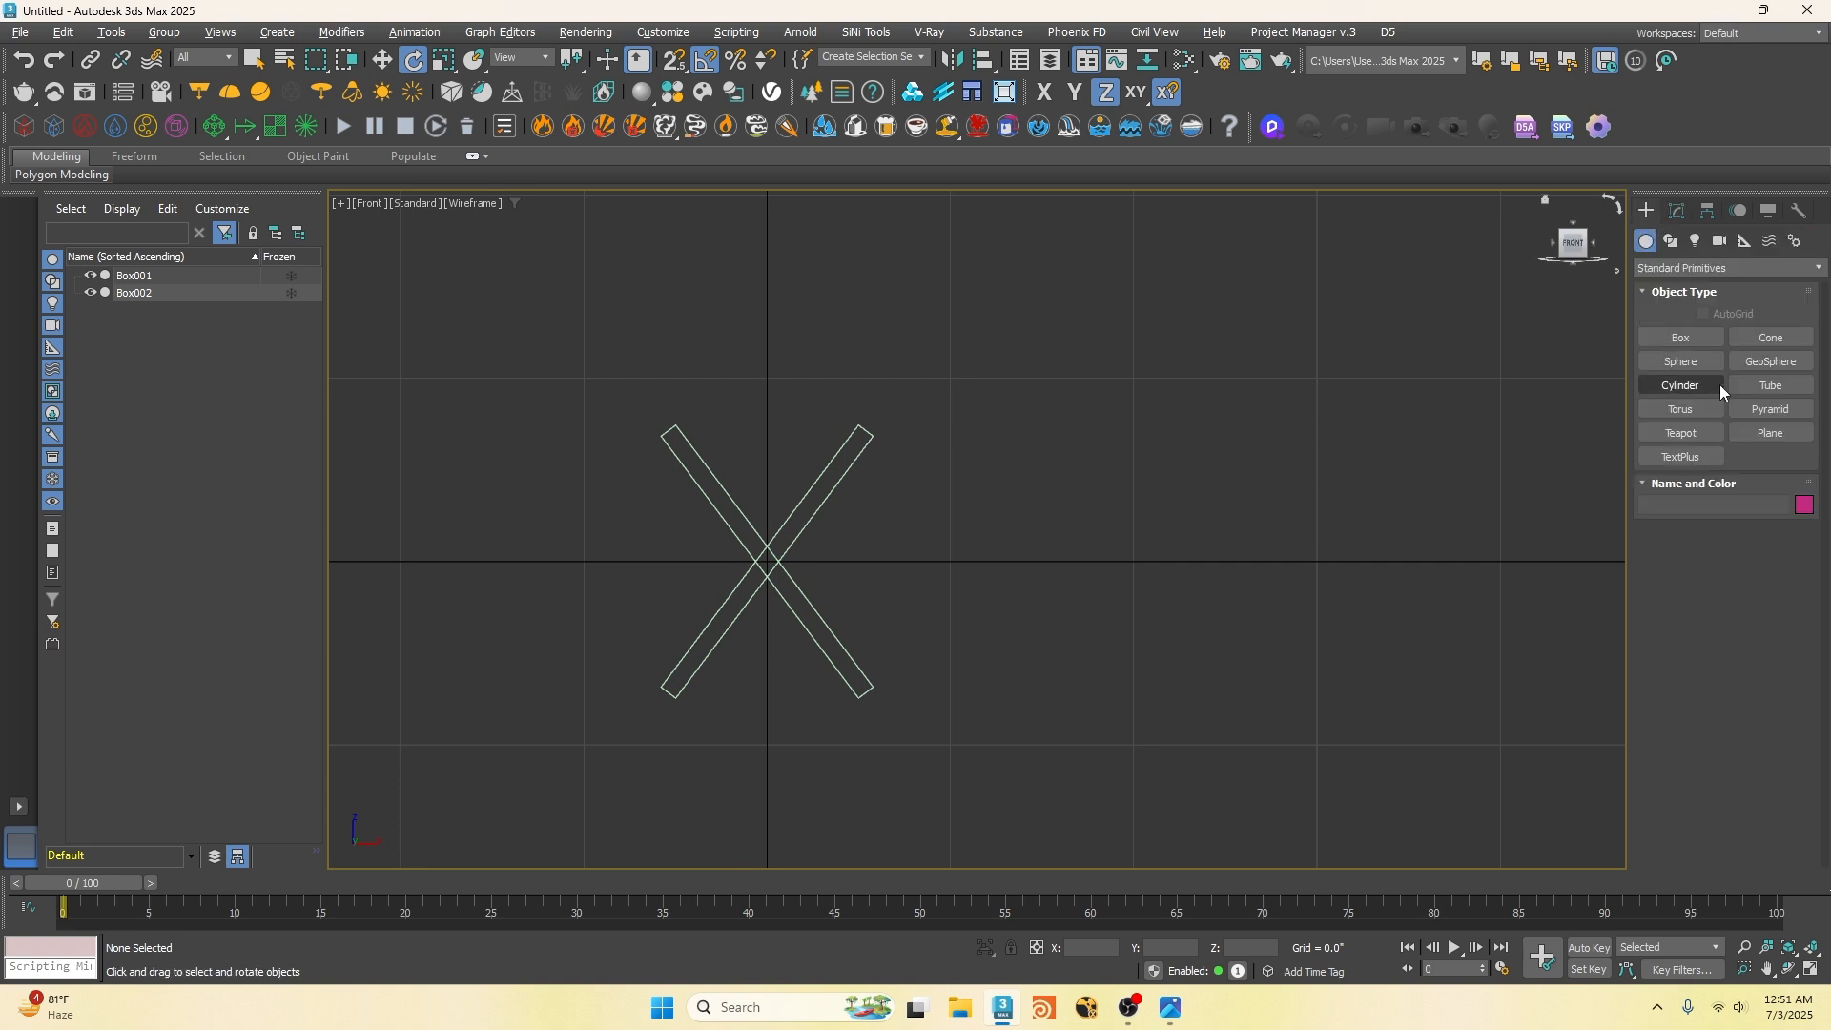
pyautogui.click(1767, 337)
pyautogui.moveTo(766, 561); pyautogui.dragTo(770, 569)
pyautogui.click(771, 568)
pyautogui.click(771, 567)
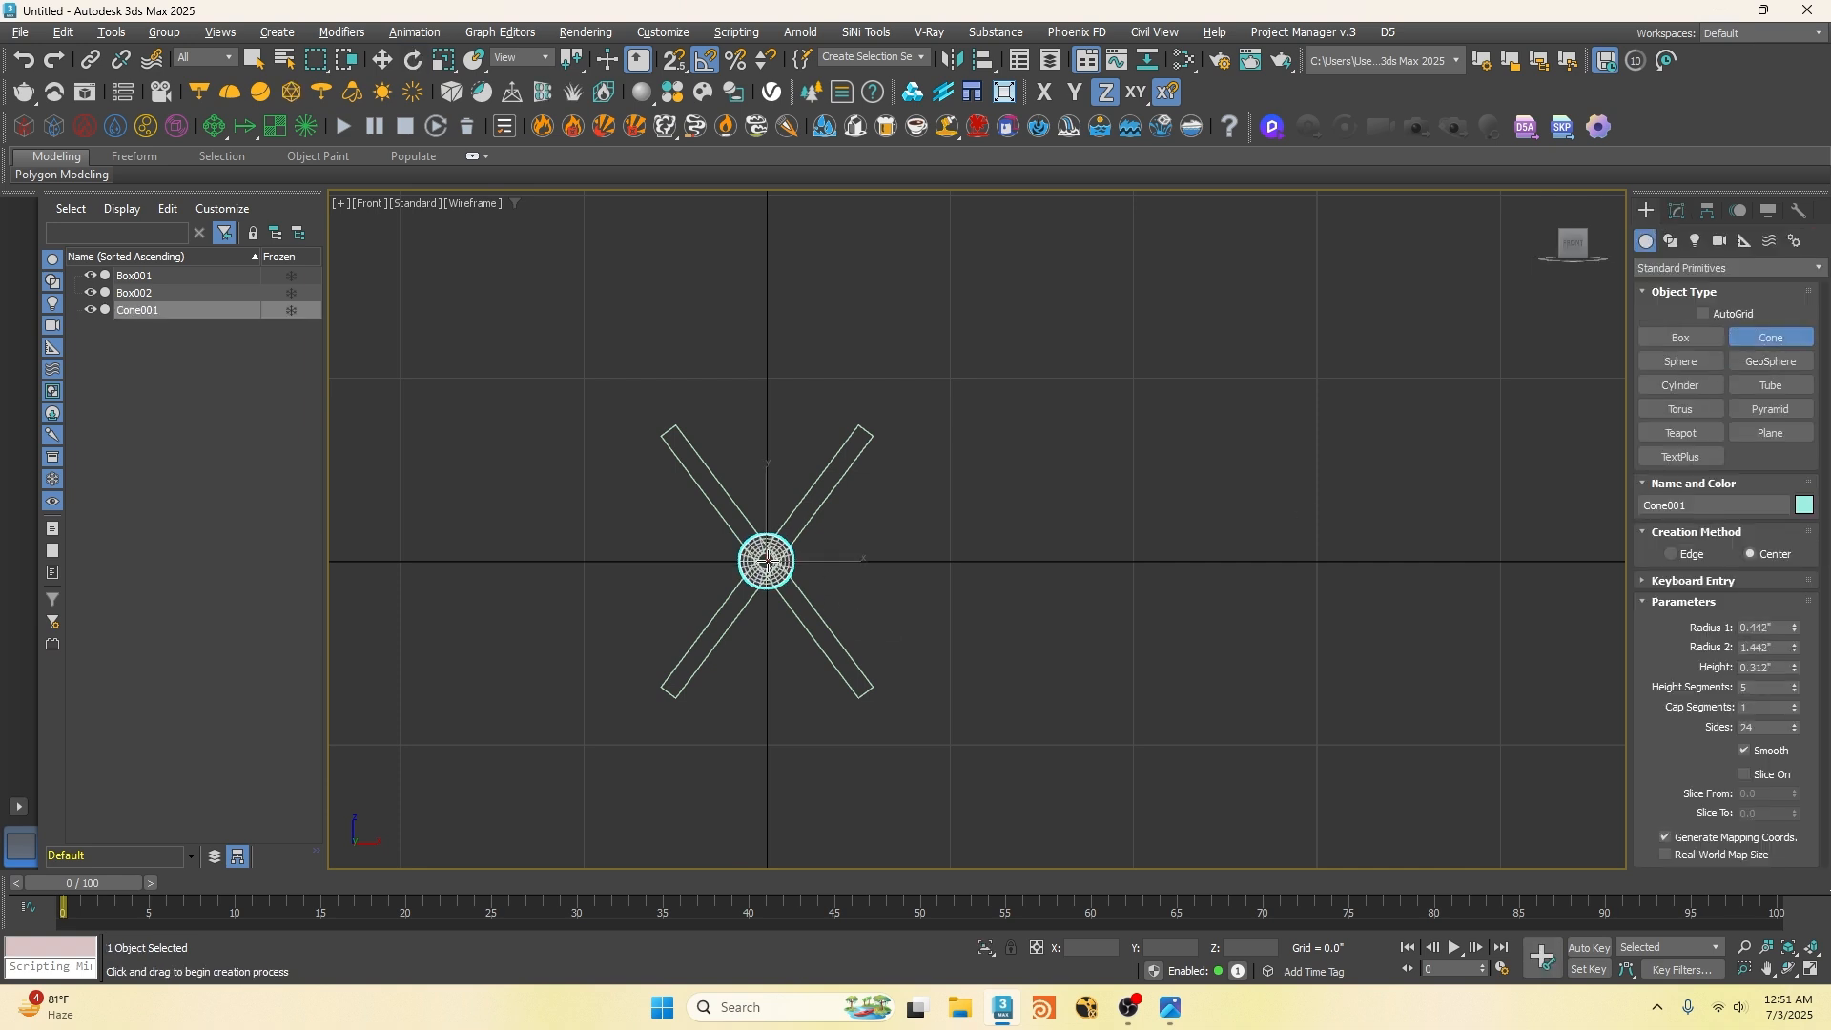
pyautogui.scroll(3, 765, 562)
pyautogui.click(764, 570)
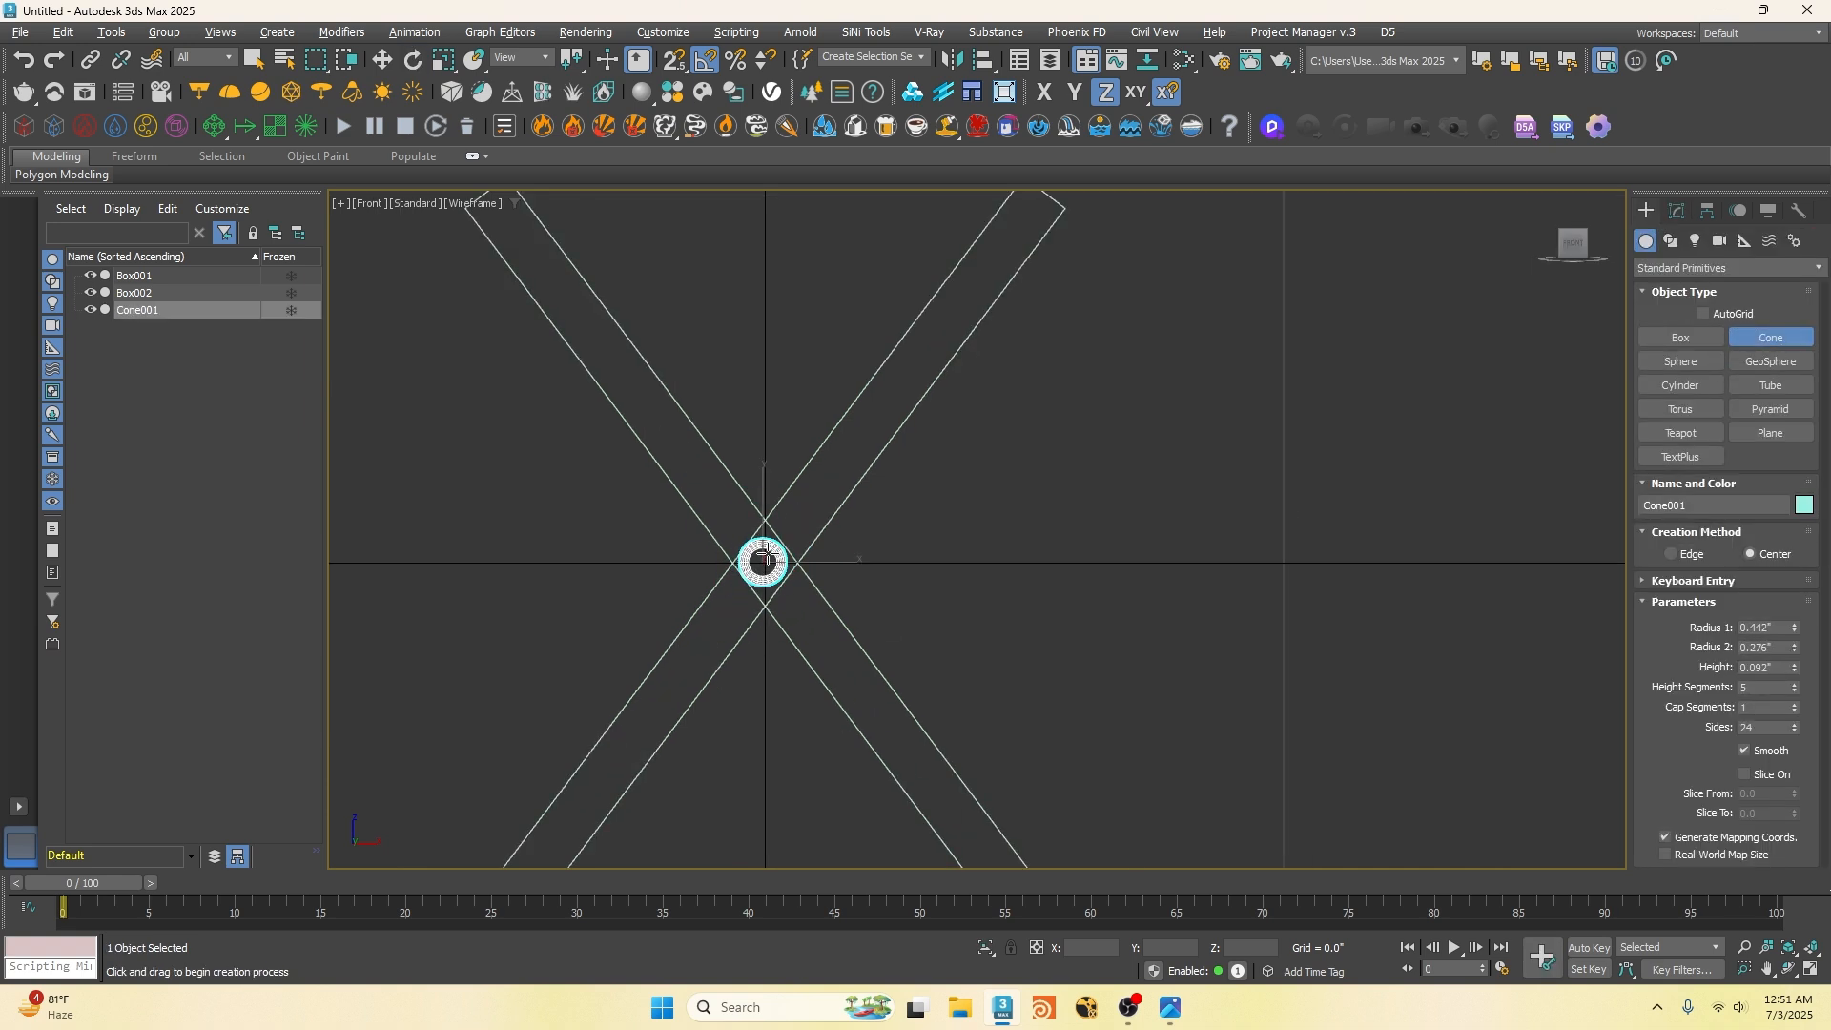
pyautogui.rightClick(764, 554)
# Step: Set the cone's Radius 1 to 0.3" and Radius 2 to 0.2"
pyautogui.click(1678, 212)
pyautogui.doubleClick(1772, 479)
pyautogui.write('0')
pyautogui.doubleClick(1778, 498)
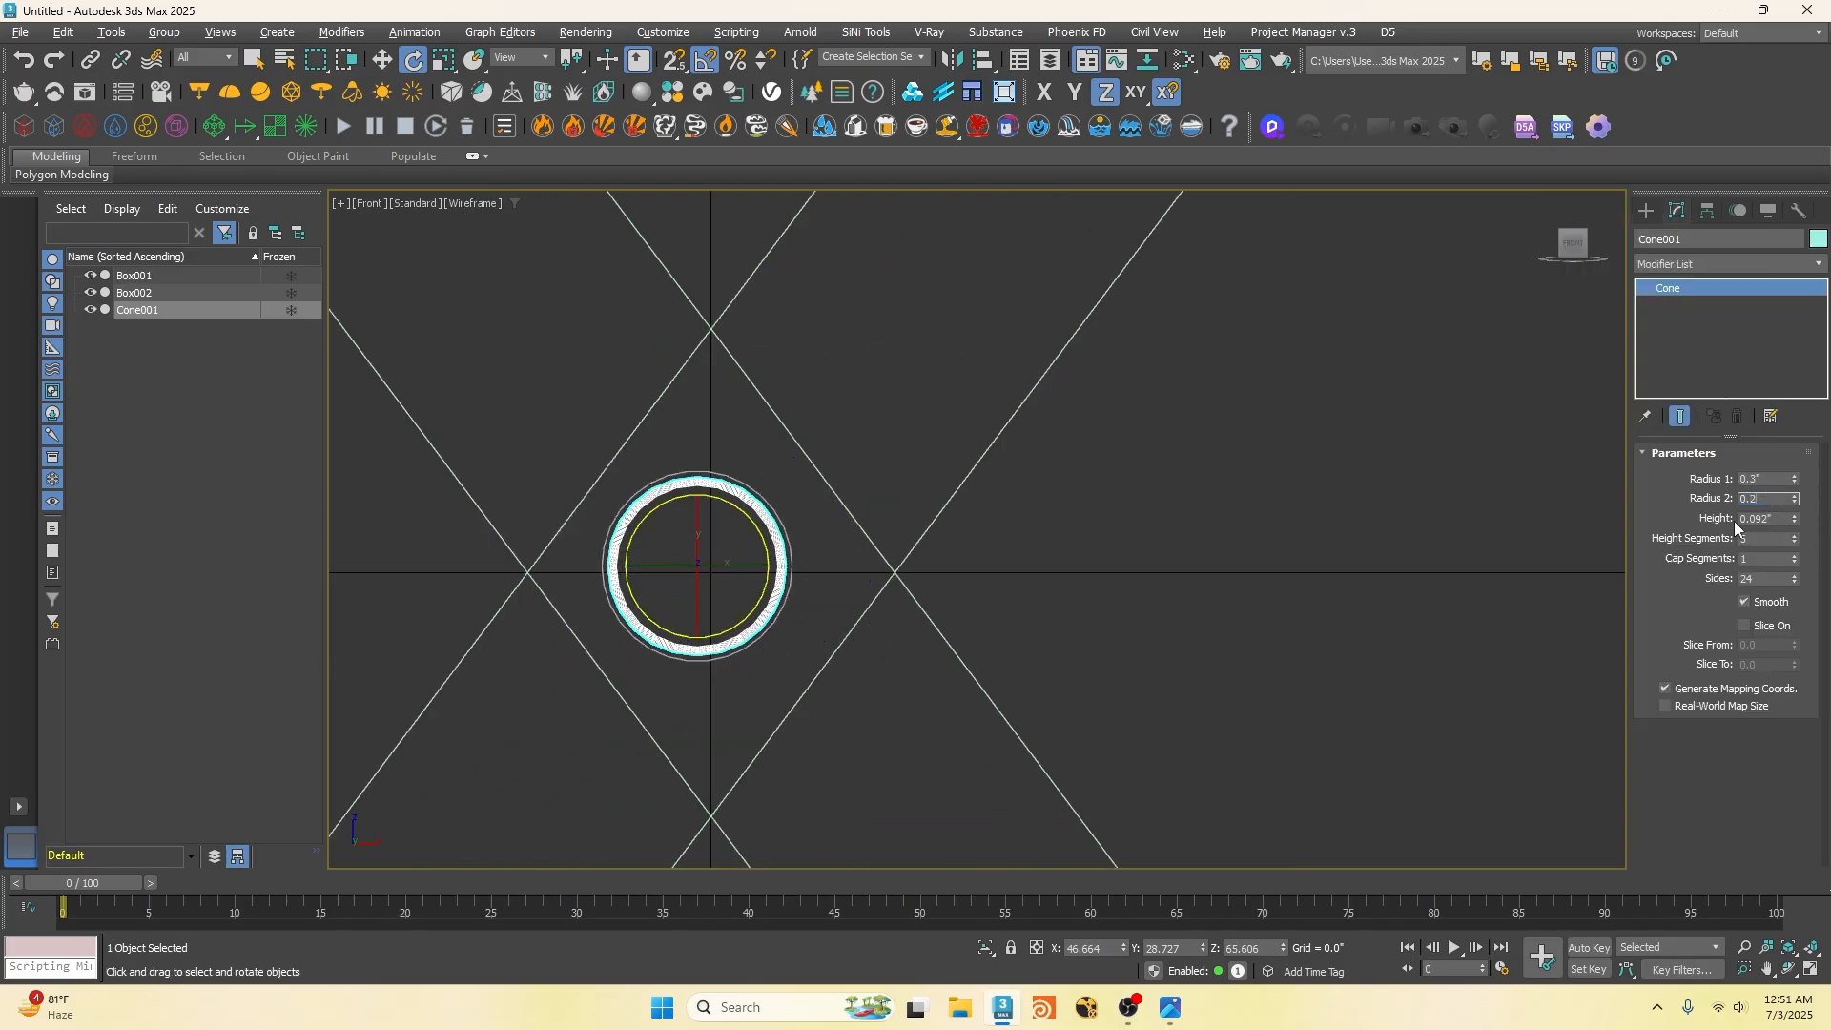
pyautogui.press('Return')
# Step: Reduce the cone to 8 sides and 1 height segment
pyautogui.write('8')
pyautogui.press('Return')
pyautogui.rightClick(1757, 537)
pyautogui.click(1285, 563)
pyautogui.click(749, 540)
pyautogui.rightClick(1792, 541)
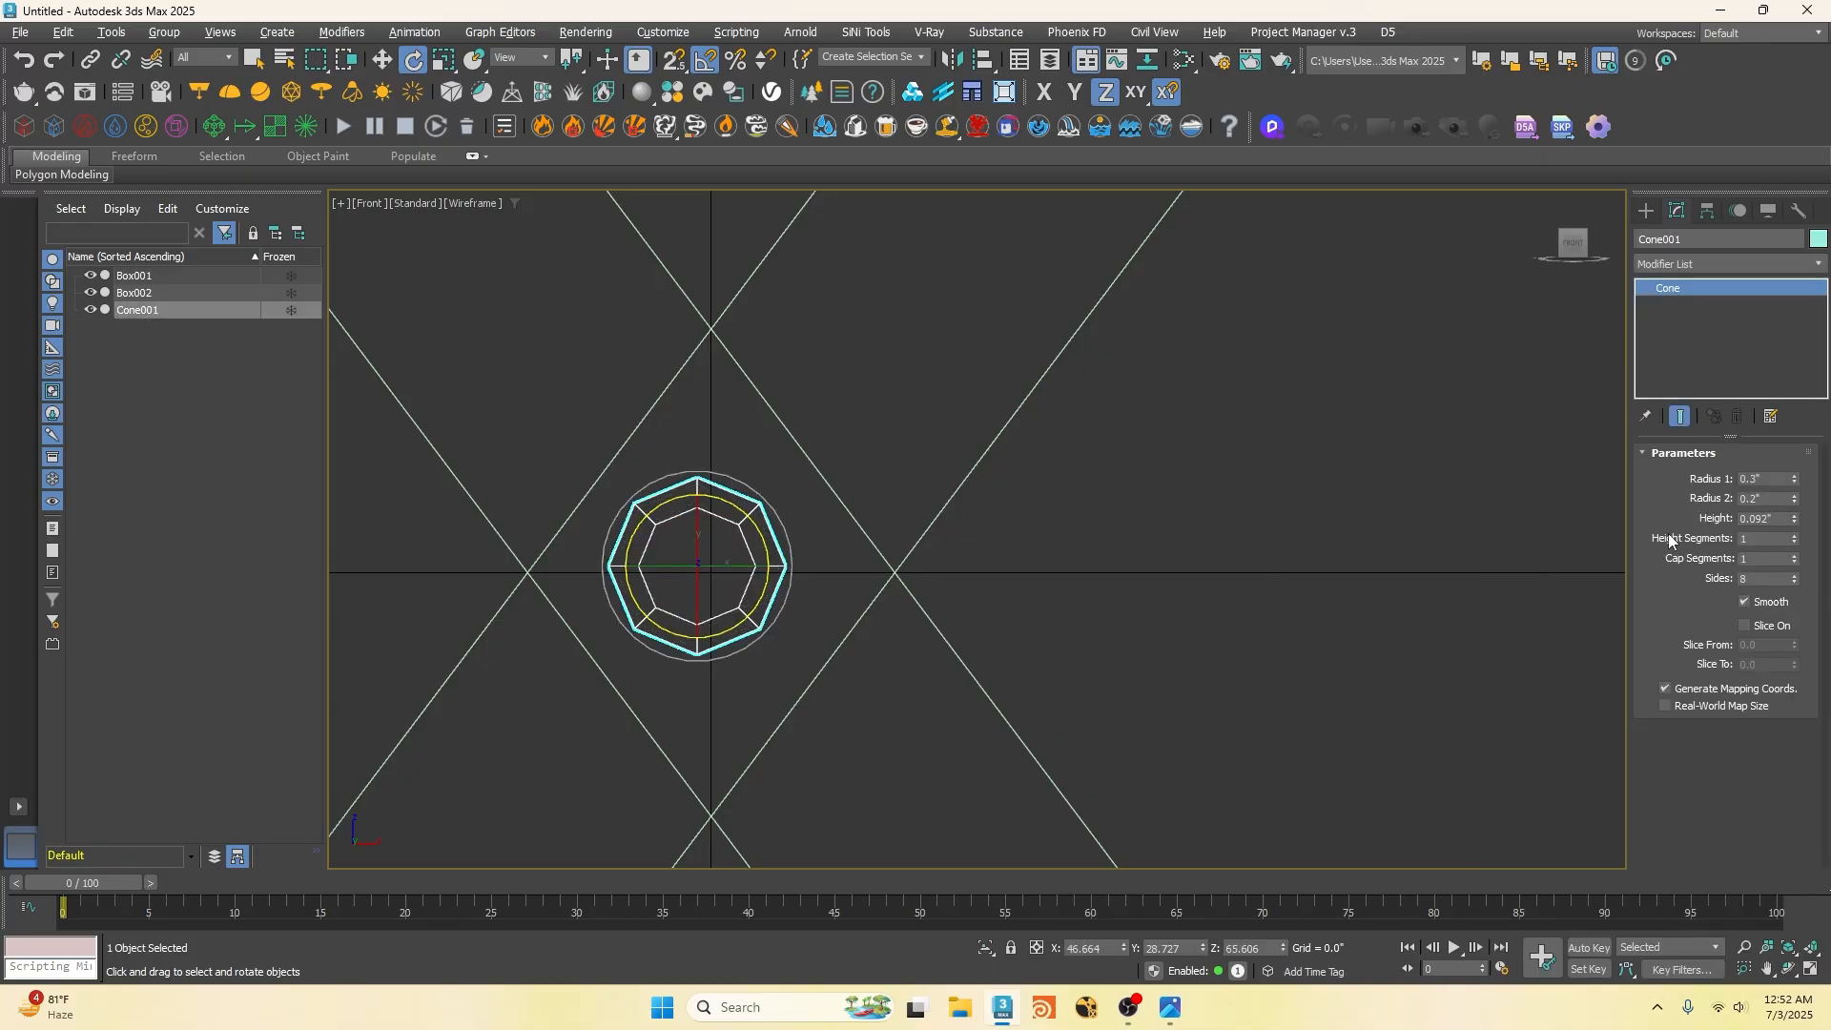
# Step: Move the cone to the world origin by zeroing its X, Y and Z position
pyautogui.press('w')
pyautogui.rightClick(1123, 947)
pyautogui.rightClick(1203, 948)
pyautogui.rightClick(1283, 947)
# Step: Snap the cone flush against the outer face of the front crossing bar, working from above
pyautogui.scroll(-5, 720, 610)
pyautogui.scroll(8, 721, 586)
pyautogui.scroll(-8, 773, 505)
pyautogui.scroll(8, 769, 507)
pyautogui.scroll(-4, 739, 596)
pyautogui.press('t')
pyautogui.scroll(-6, 957, 521)
pyautogui.scroll(9, 952, 520)
pyautogui.scroll(-2, 932, 514)
pyautogui.moveTo(849, 528); pyautogui.dragTo(924, 522, button='middle')
pyautogui.scroll(1, 926, 522)
pyautogui.press('a')
pyautogui.press('s')
pyautogui.moveTo(963, 570); pyautogui.dragTo(442, 611)
pyautogui.click(931, 641)
pyautogui.scroll(5, 992, 600)
pyautogui.moveTo(891, 633); pyautogui.dragTo(956, 576, button='middle')
pyautogui.scroll(-4, 957, 570)
# Step: Snap the rear crossing bar along Y so it sits flush against the back of the front bar
pyautogui.press('f')
pyautogui.click(870, 491)
pyautogui.press('t')
pyautogui.scroll(7, 963, 542)
pyautogui.moveTo(971, 539); pyautogui.dragTo(979, 418)
pyautogui.scroll(-9, 1067, 472)
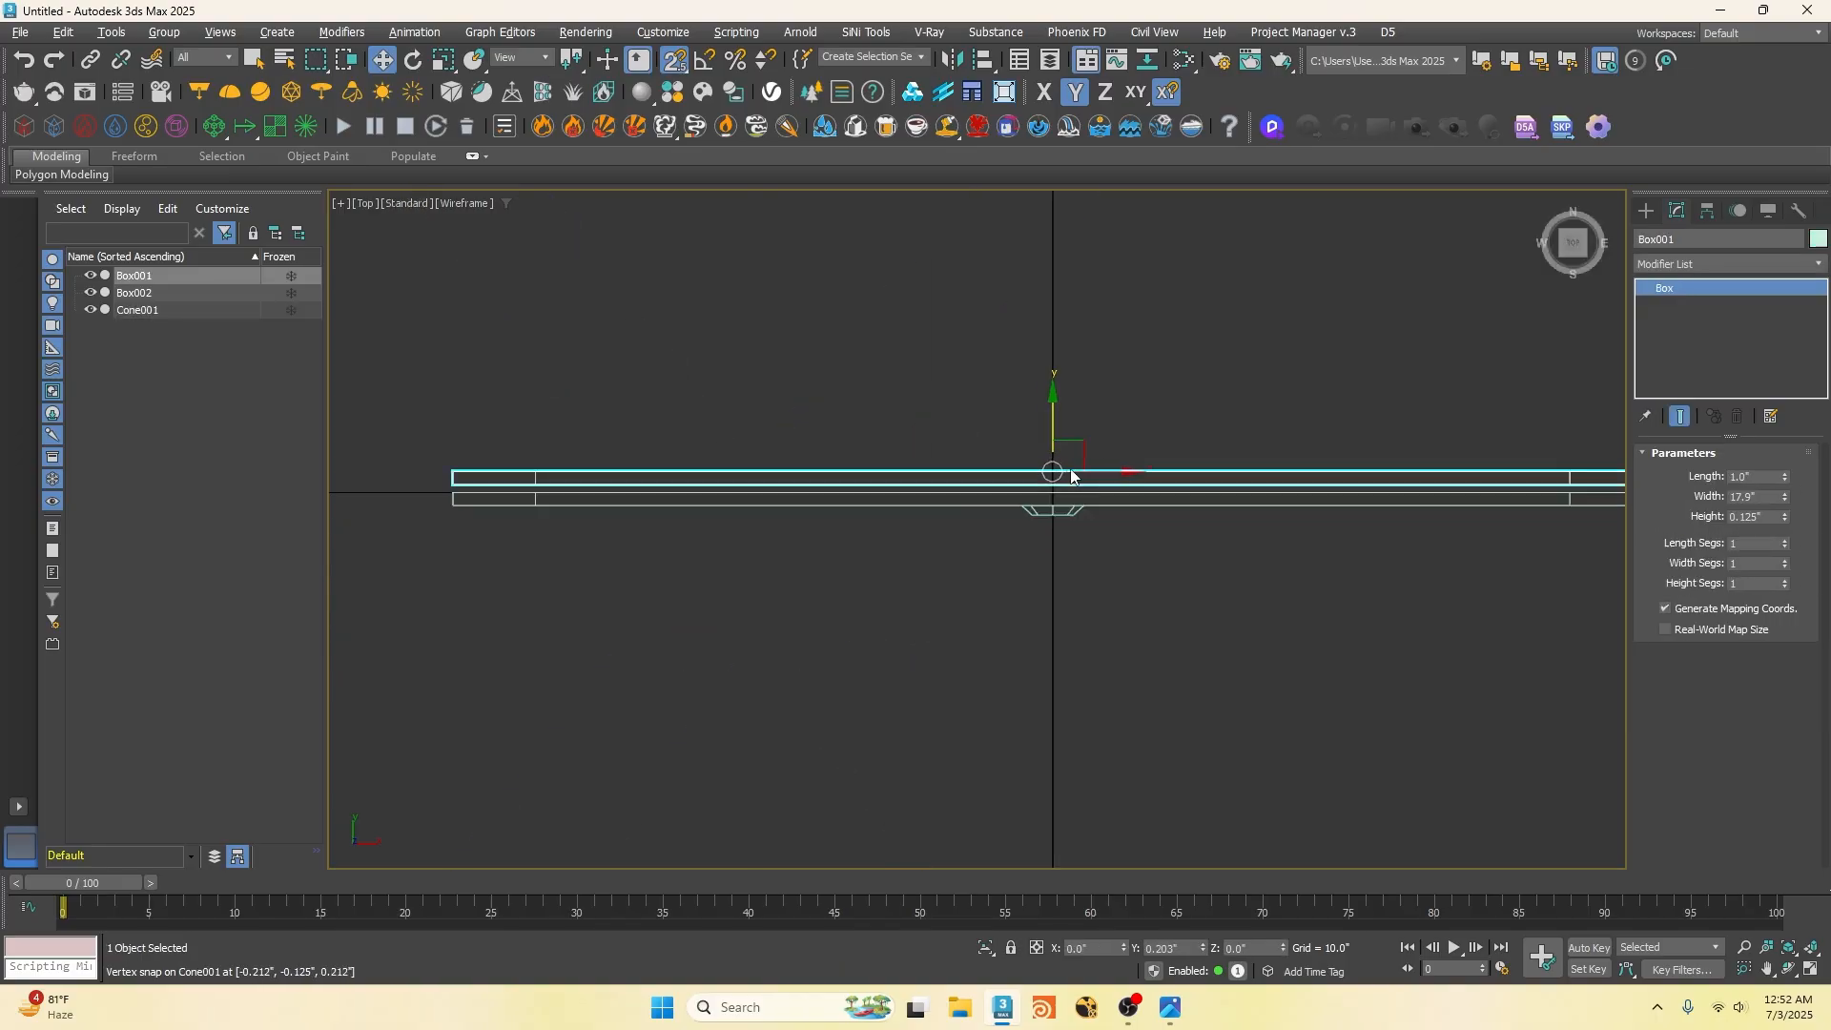
pyautogui.moveTo(449, 484); pyautogui.dragTo(536, 490)
pyautogui.scroll(7, 1106, 474)
# Step: Mirror the rivet cone along the Y axis as a copy
pyautogui.click(740, 634)
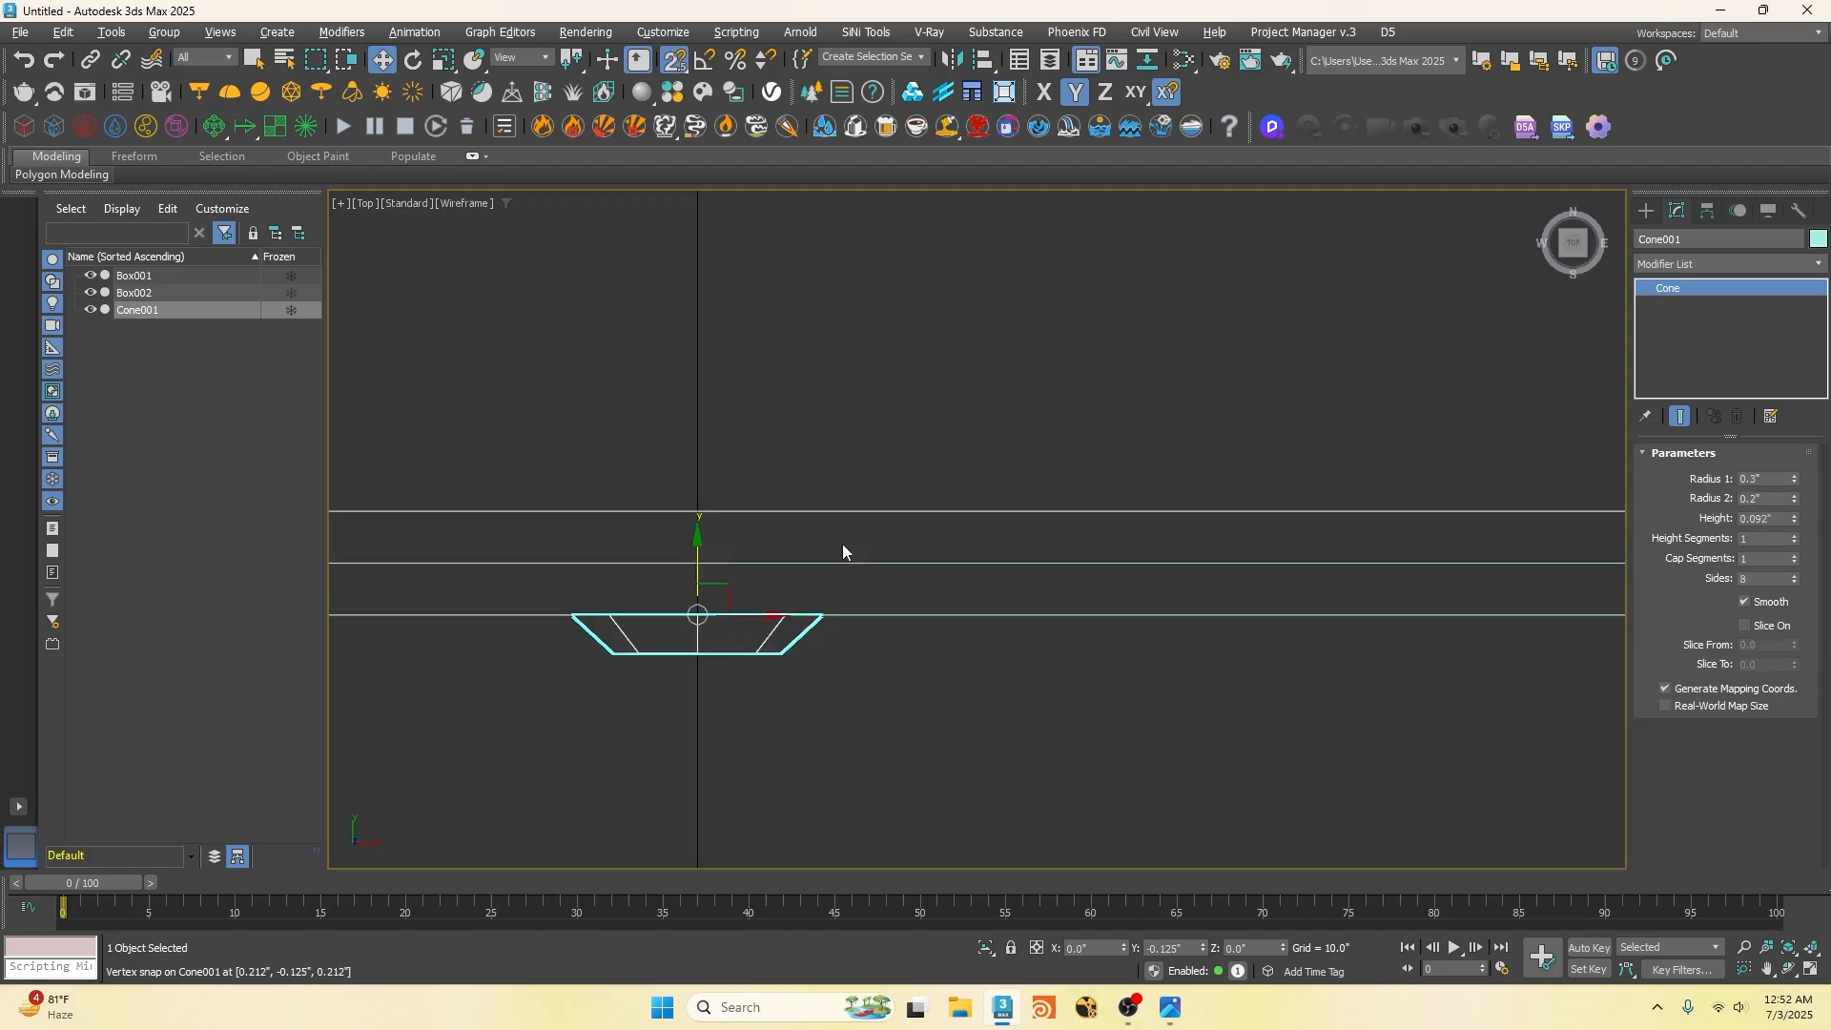
pyautogui.click(952, 59)
pyautogui.click(878, 424)
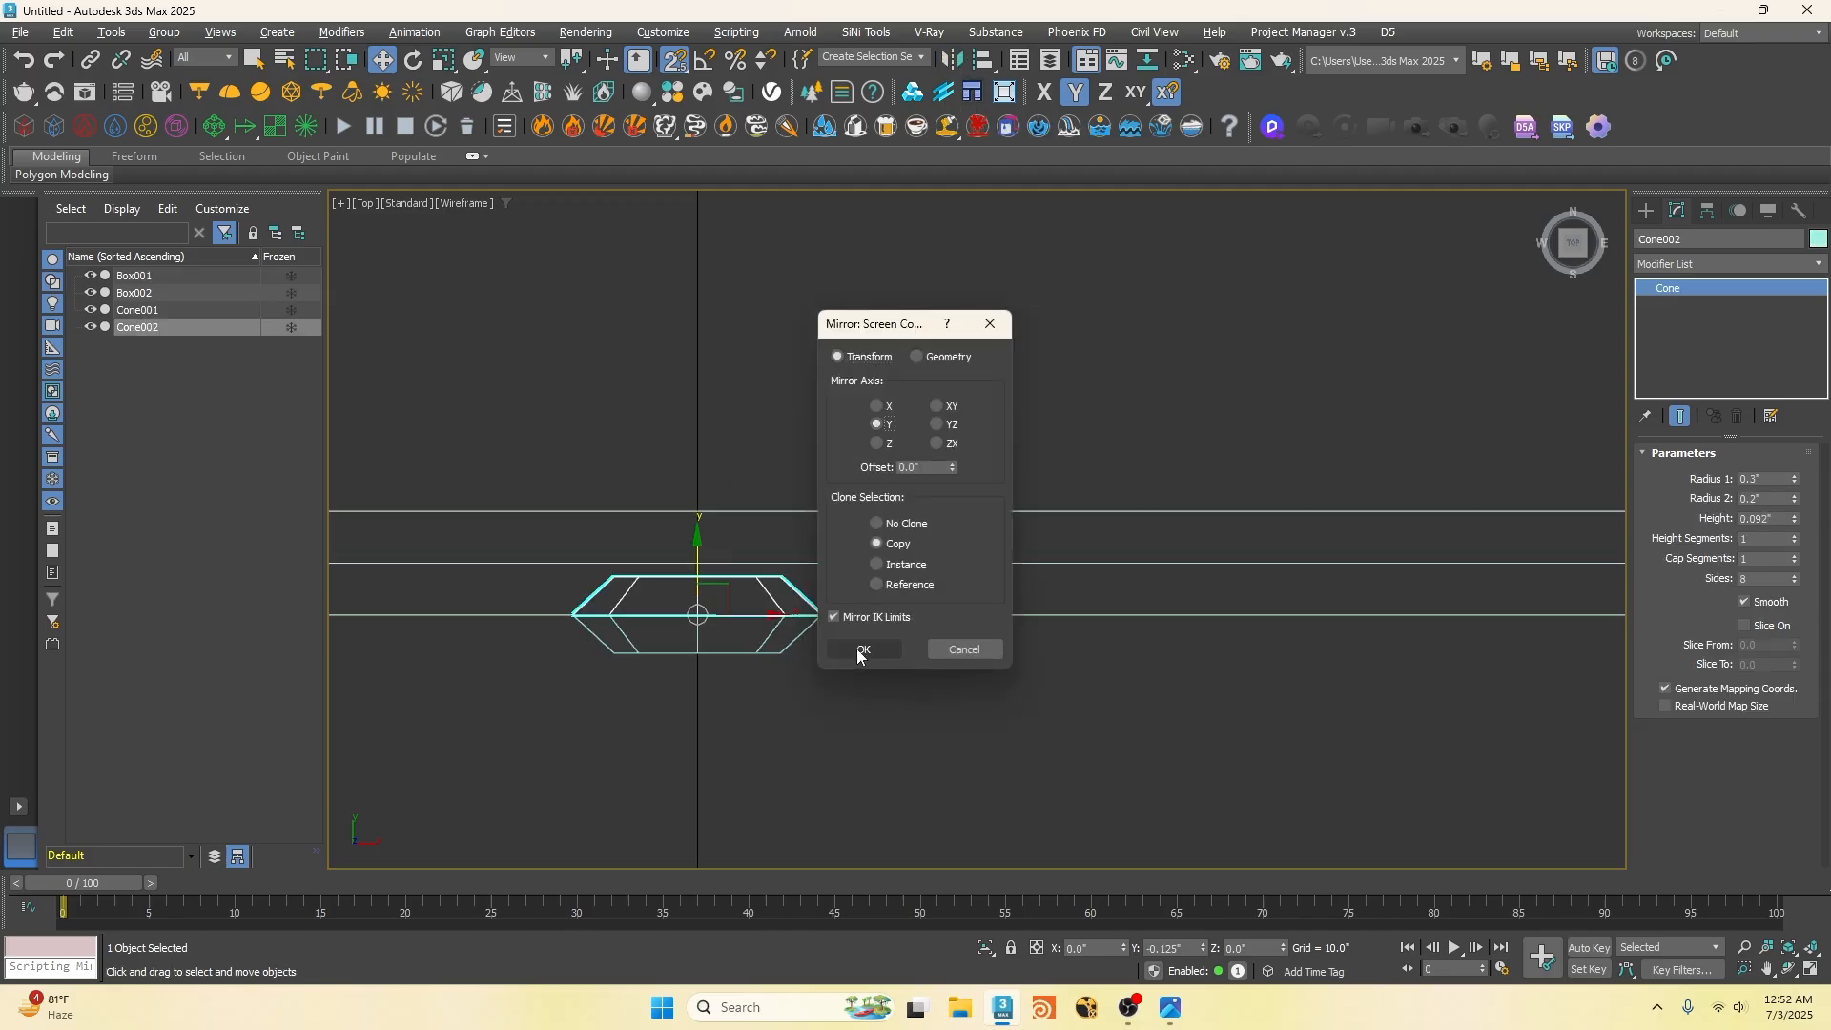
pyautogui.click(863, 648)
# Step: Snap the mirrored cone onto the outer face of the rear crossing bar
pyautogui.scroll(-4, 864, 467)
pyautogui.moveTo(760, 439); pyautogui.dragTo(1536, 483)
pyautogui.scroll(5, 782, 534)
pyautogui.scroll(-5, 866, 443)
pyautogui.scroll(5, 865, 441)
pyautogui.click(793, 452)
pyautogui.scroll(-2, 749, 661)
pyautogui.press('f')
pyautogui.scroll(-5, 881, 581)
pyautogui.press('p')
pyautogui.scroll(-3, 893, 580)
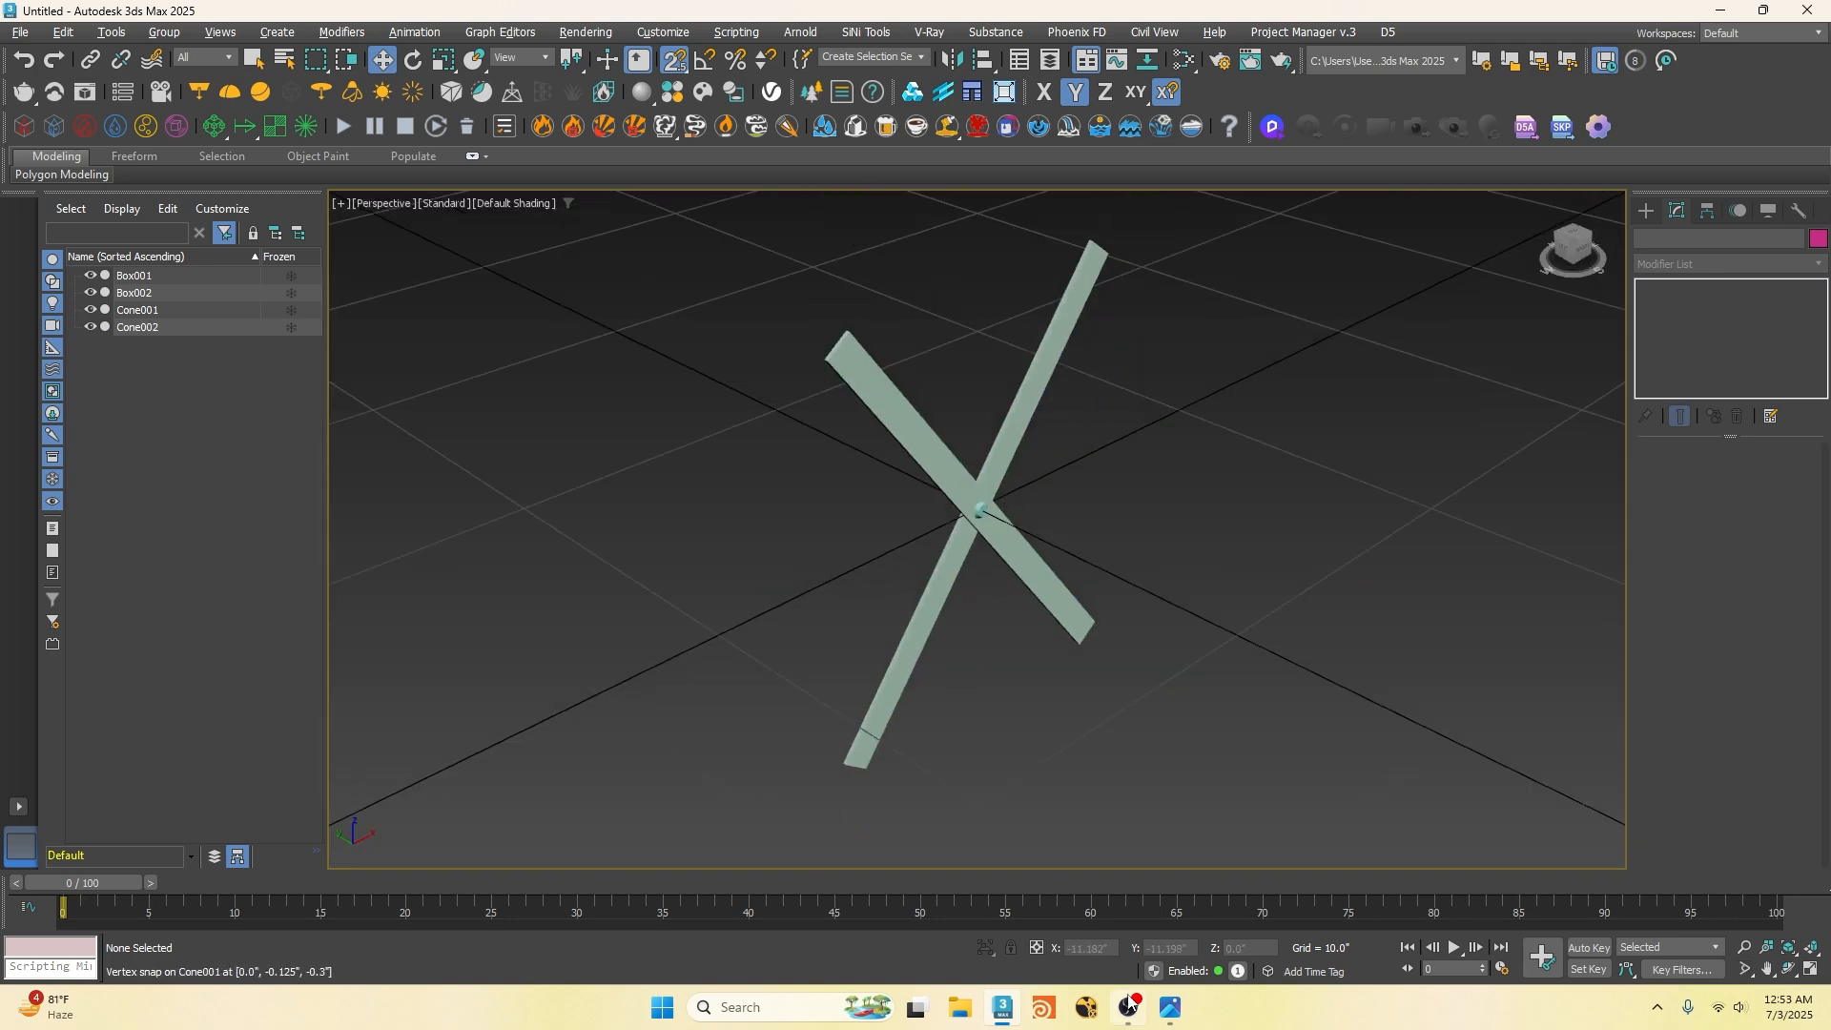
# Step: Mark the vertical bar above the rivet on the front view reference image and examine the whole gate
pyautogui.click(1171, 1007)
pyautogui.moveTo(405, 393); pyautogui.dragTo(399, 583)
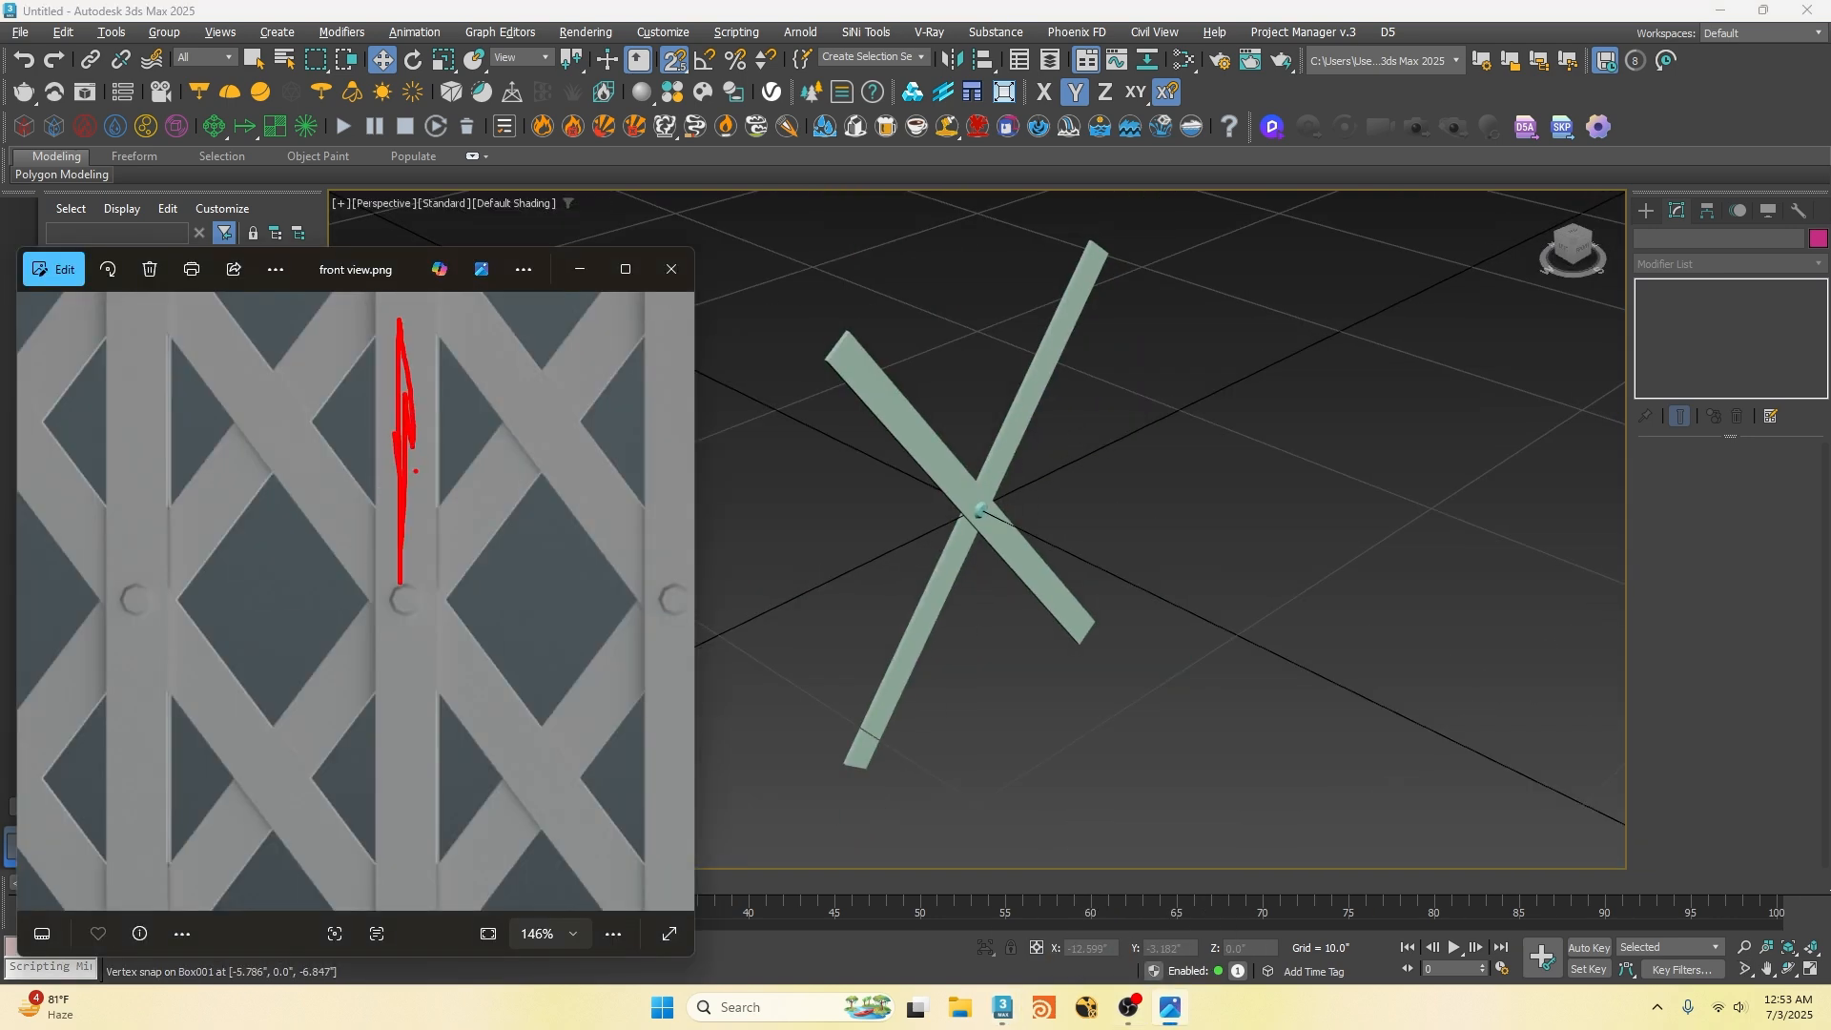
pyautogui.scroll(-5, 400, 459)
pyautogui.scroll(-1, 399, 460)
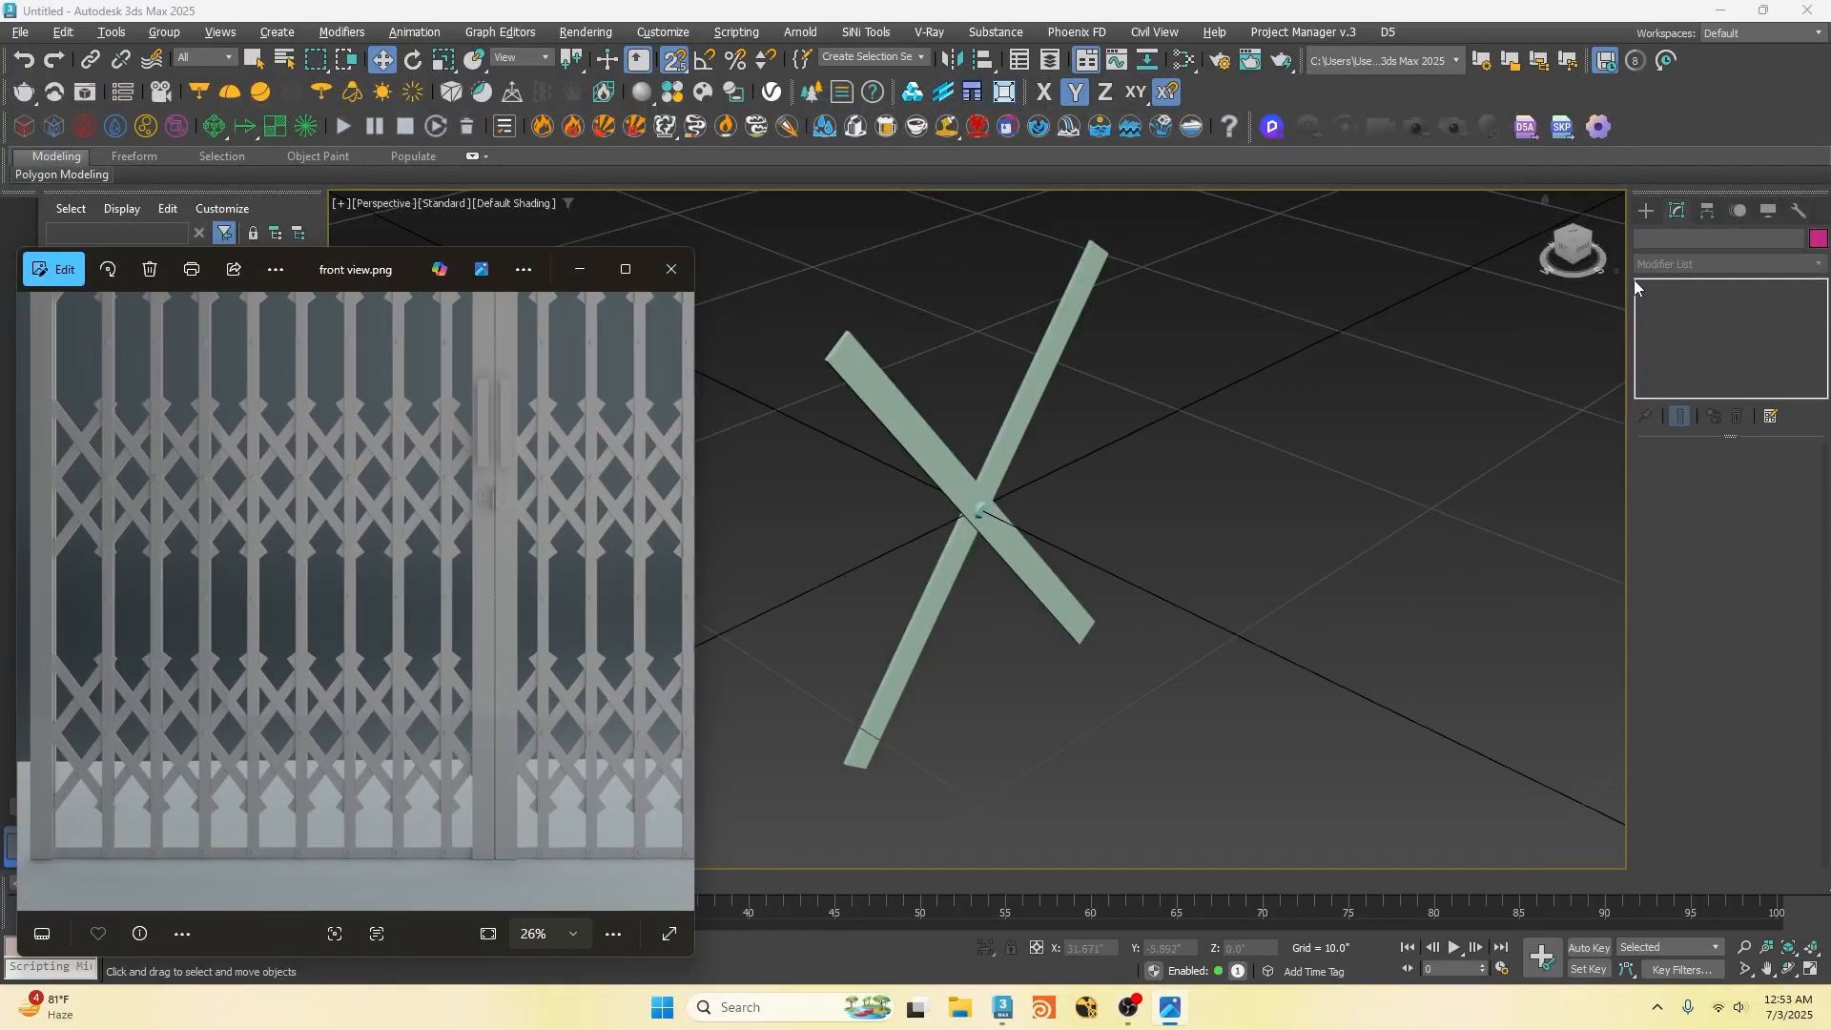
# Step: Create a box for the vertical bar beside the crossing, about 0.25" by 1.6" and about 18.9" high
pyautogui.click(1646, 211)
pyautogui.click(1680, 338)
pyautogui.moveTo(1031, 506); pyautogui.dragTo(1068, 489)
pyautogui.scroll(-5, 1068, 484)
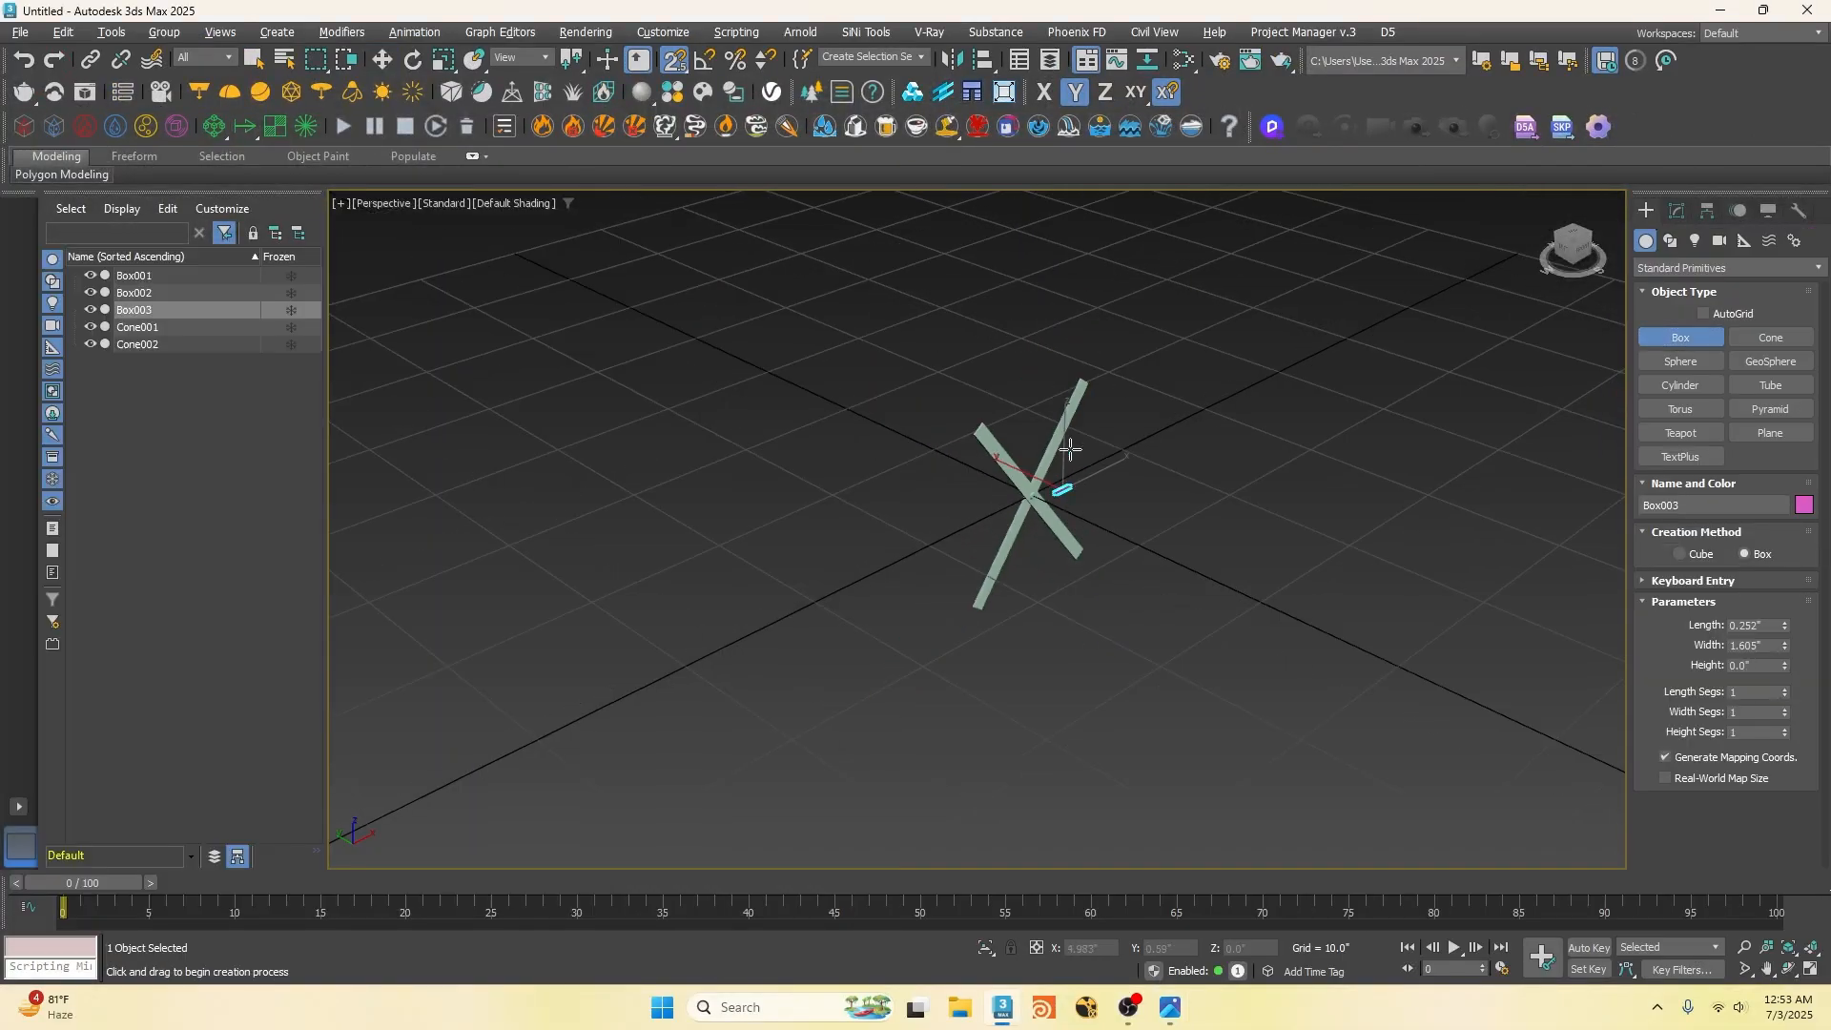
pyautogui.press('s')
pyautogui.click(1057, 271)
pyautogui.scroll(5, 1067, 417)
pyautogui.press('w')
# Step: Set the vertical bar's length to 0.125", width to 1" and height to 60"
pyautogui.click(1677, 211)
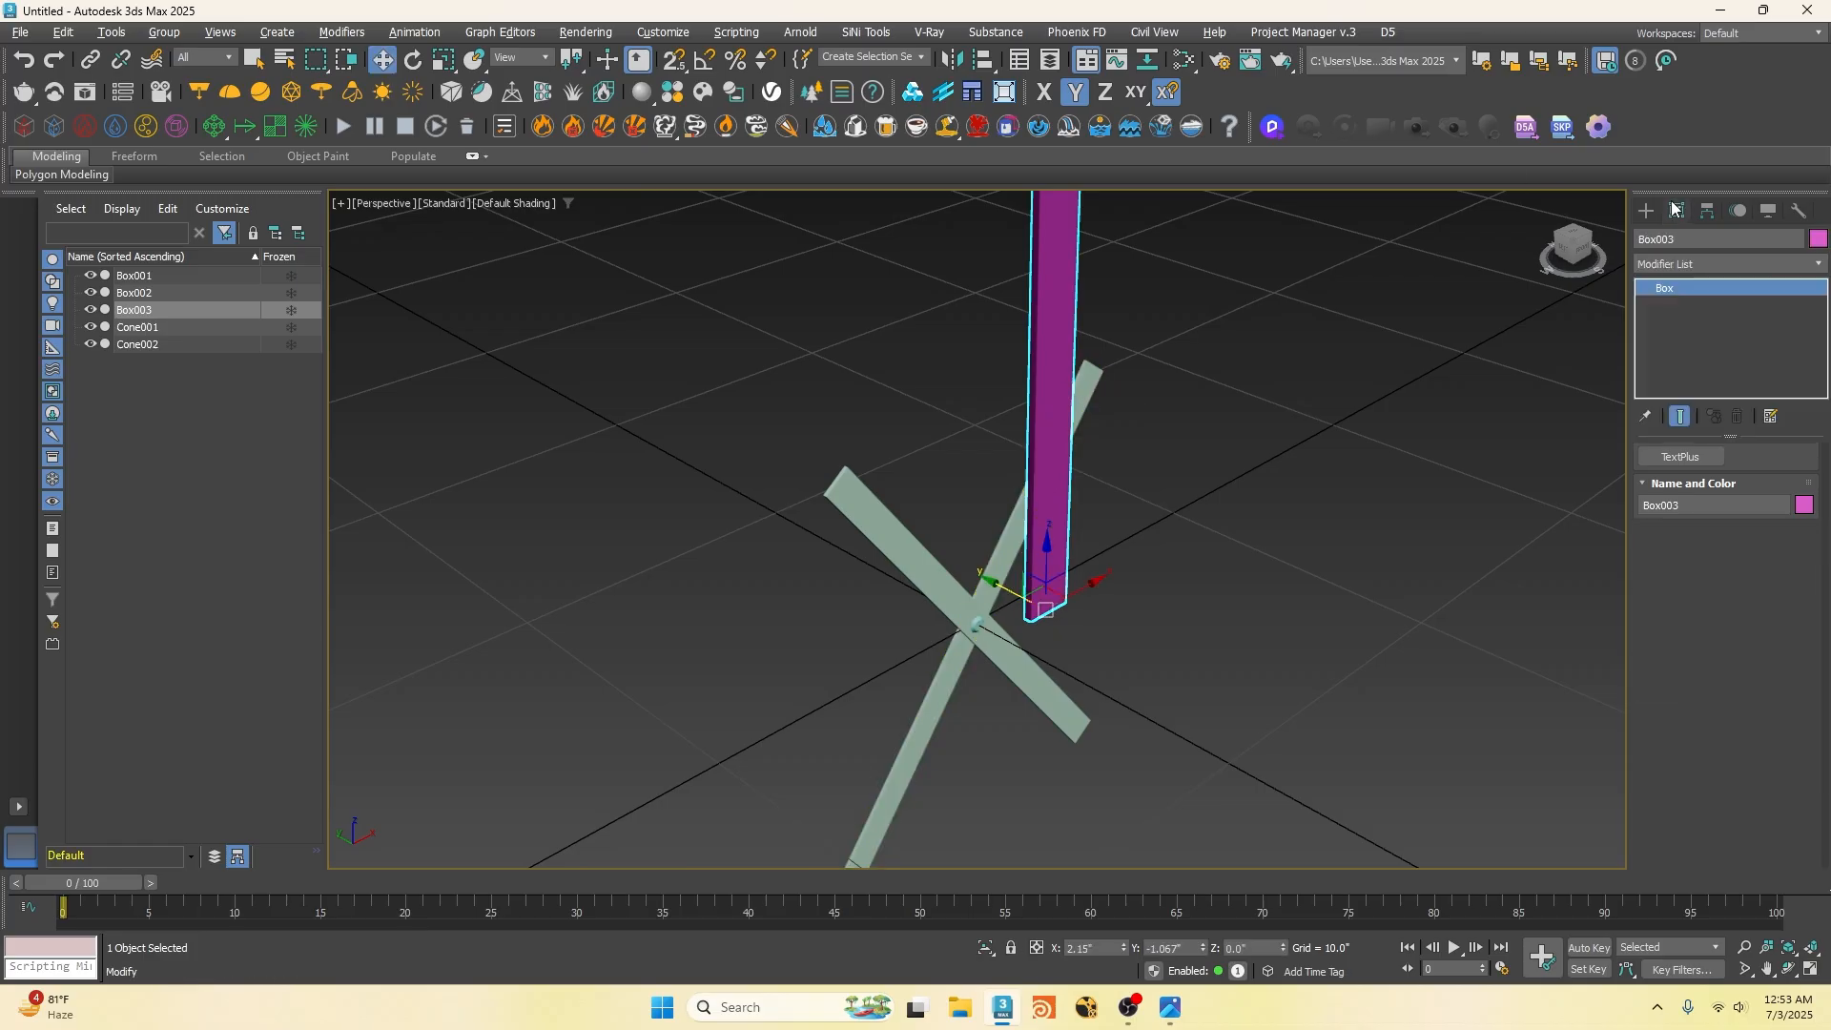
pyautogui.doubleClick(1770, 476)
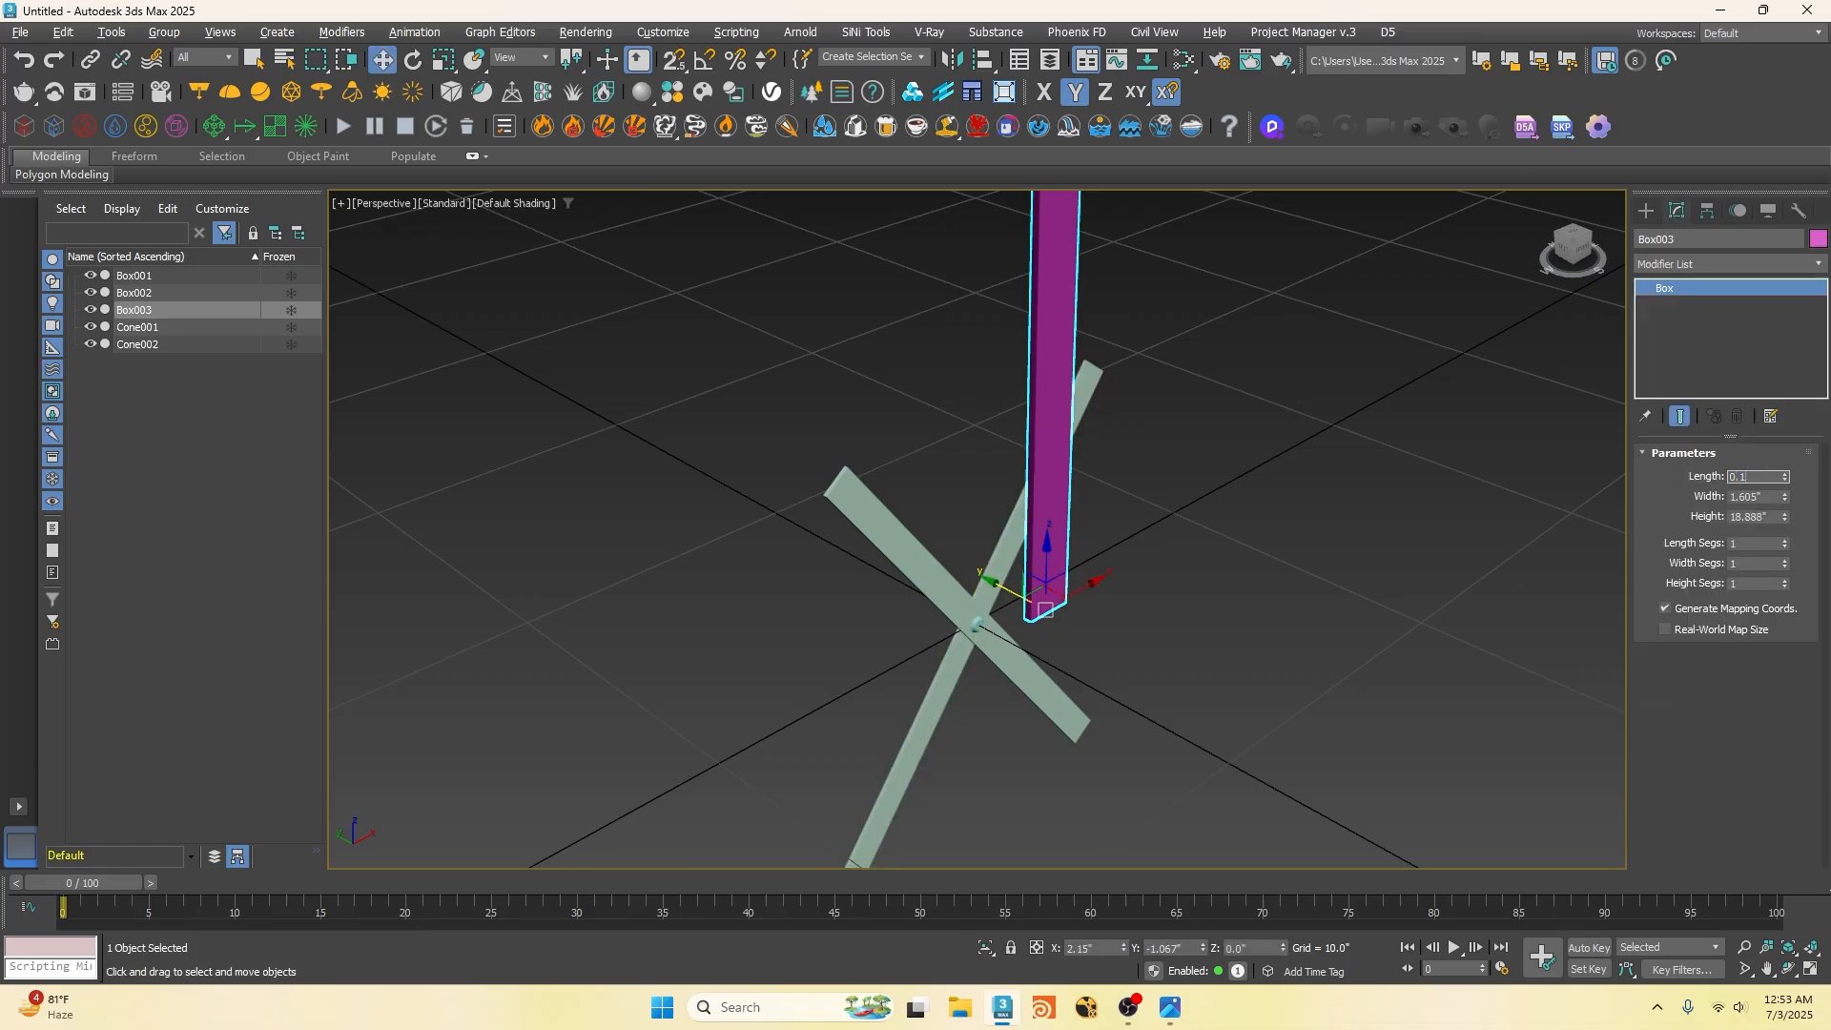
pyautogui.doubleClick(1767, 495)
pyautogui.write('1')
pyautogui.doubleClick(1766, 517)
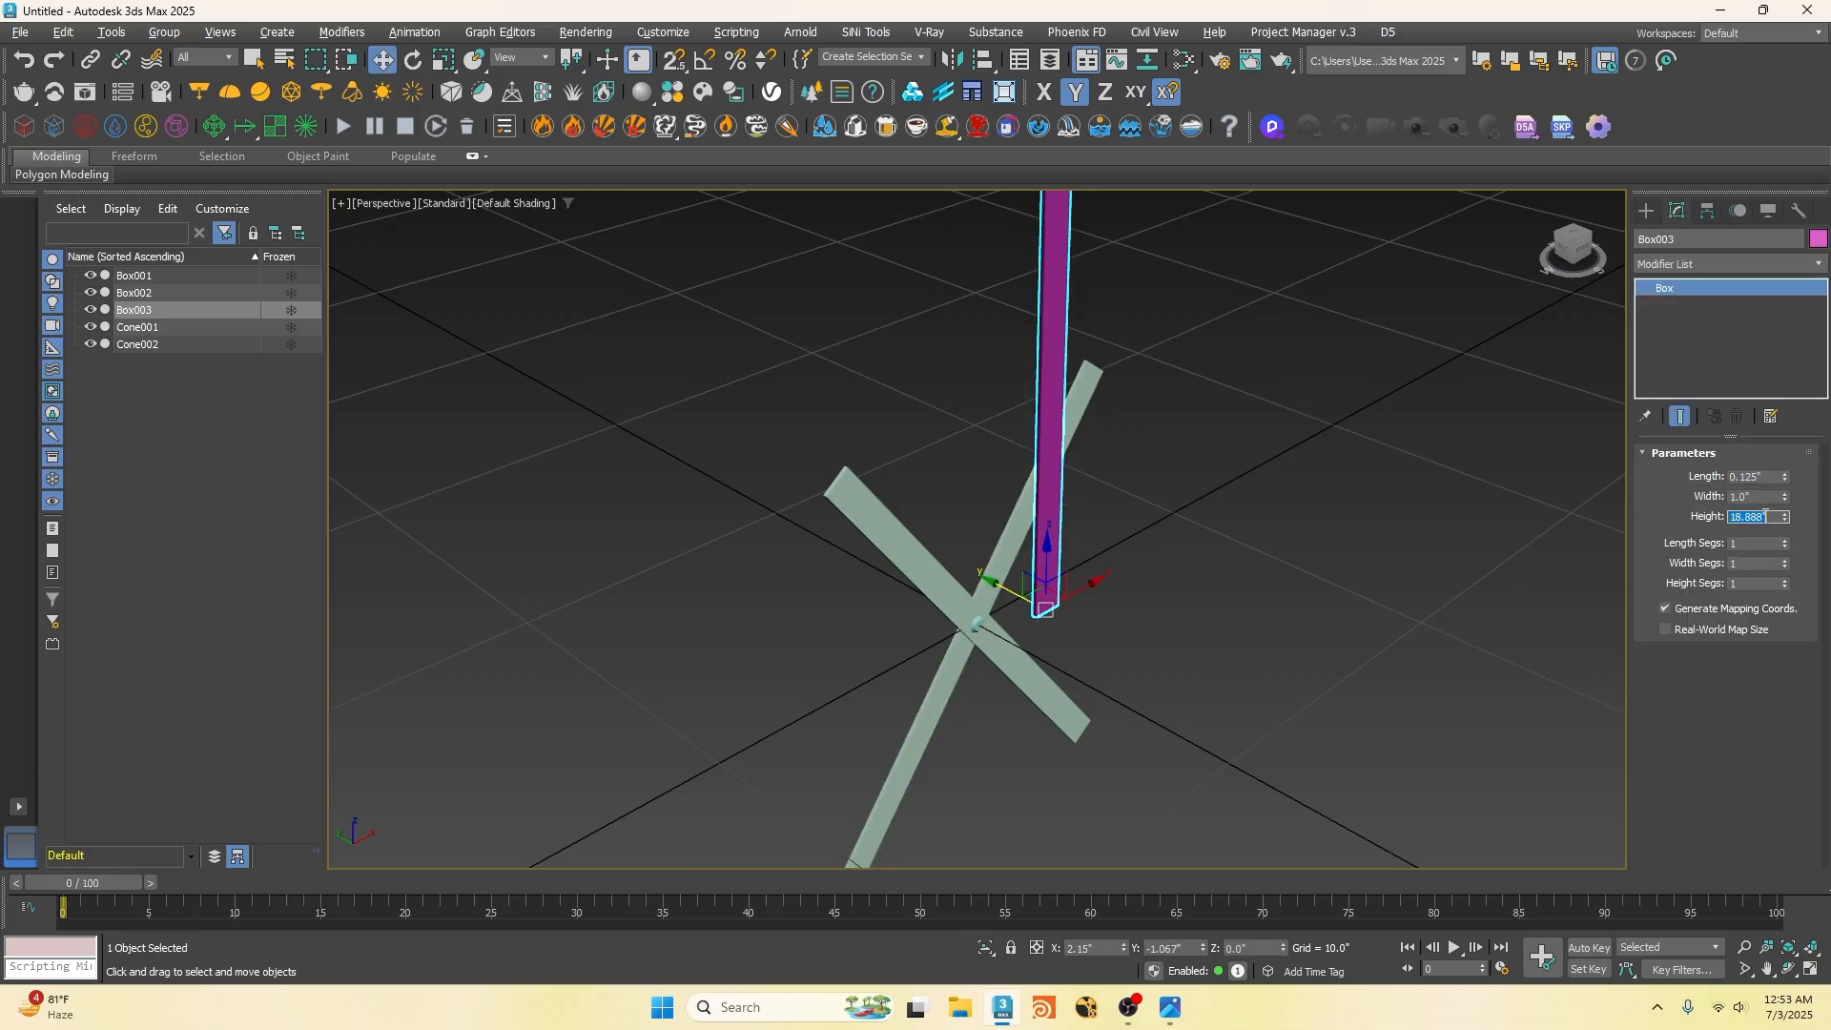
pyautogui.write('60')
pyautogui.press('Return')
# Step: Center the vertical bar on the world origin, and snap it along Y against the front crossing bar's outer face
pyautogui.scroll(-2, 1046, 629)
pyautogui.rightClick(1125, 948)
pyautogui.scroll(-3, 1104, 736)
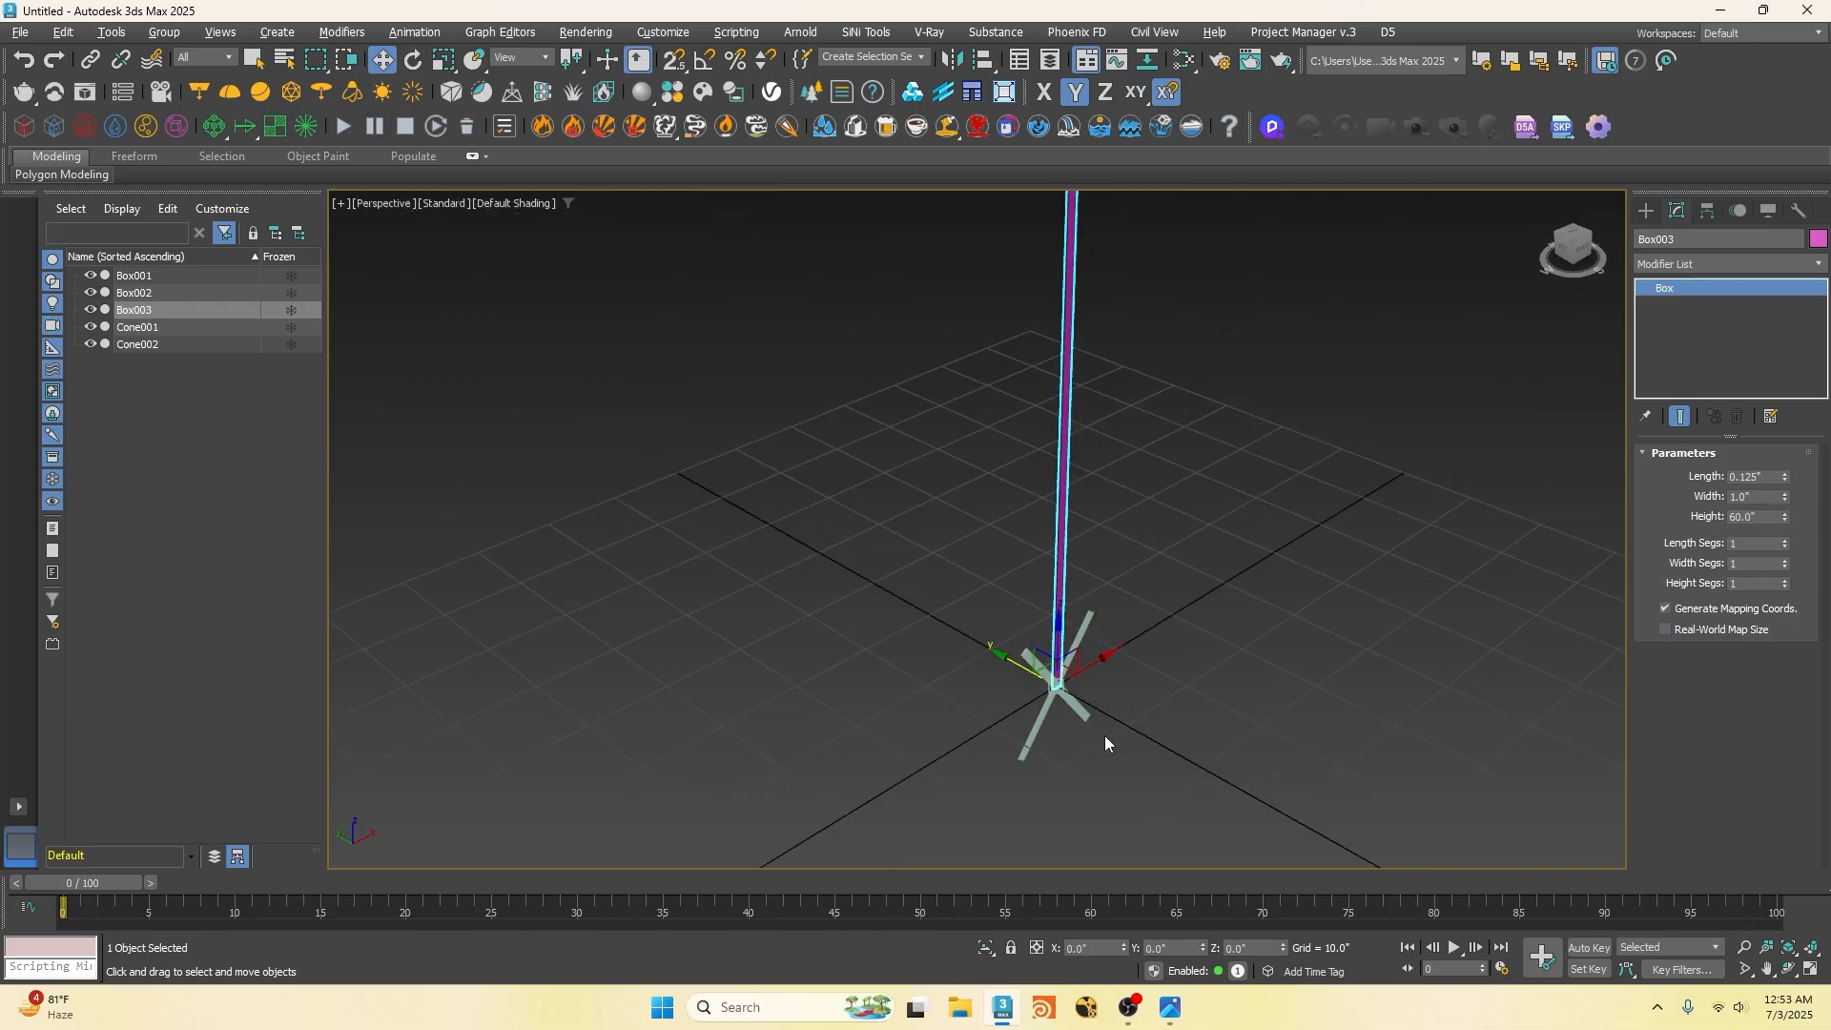
pyautogui.press('t')
pyautogui.press('s')
pyautogui.moveTo(1051, 450); pyautogui.dragTo(950, 543)
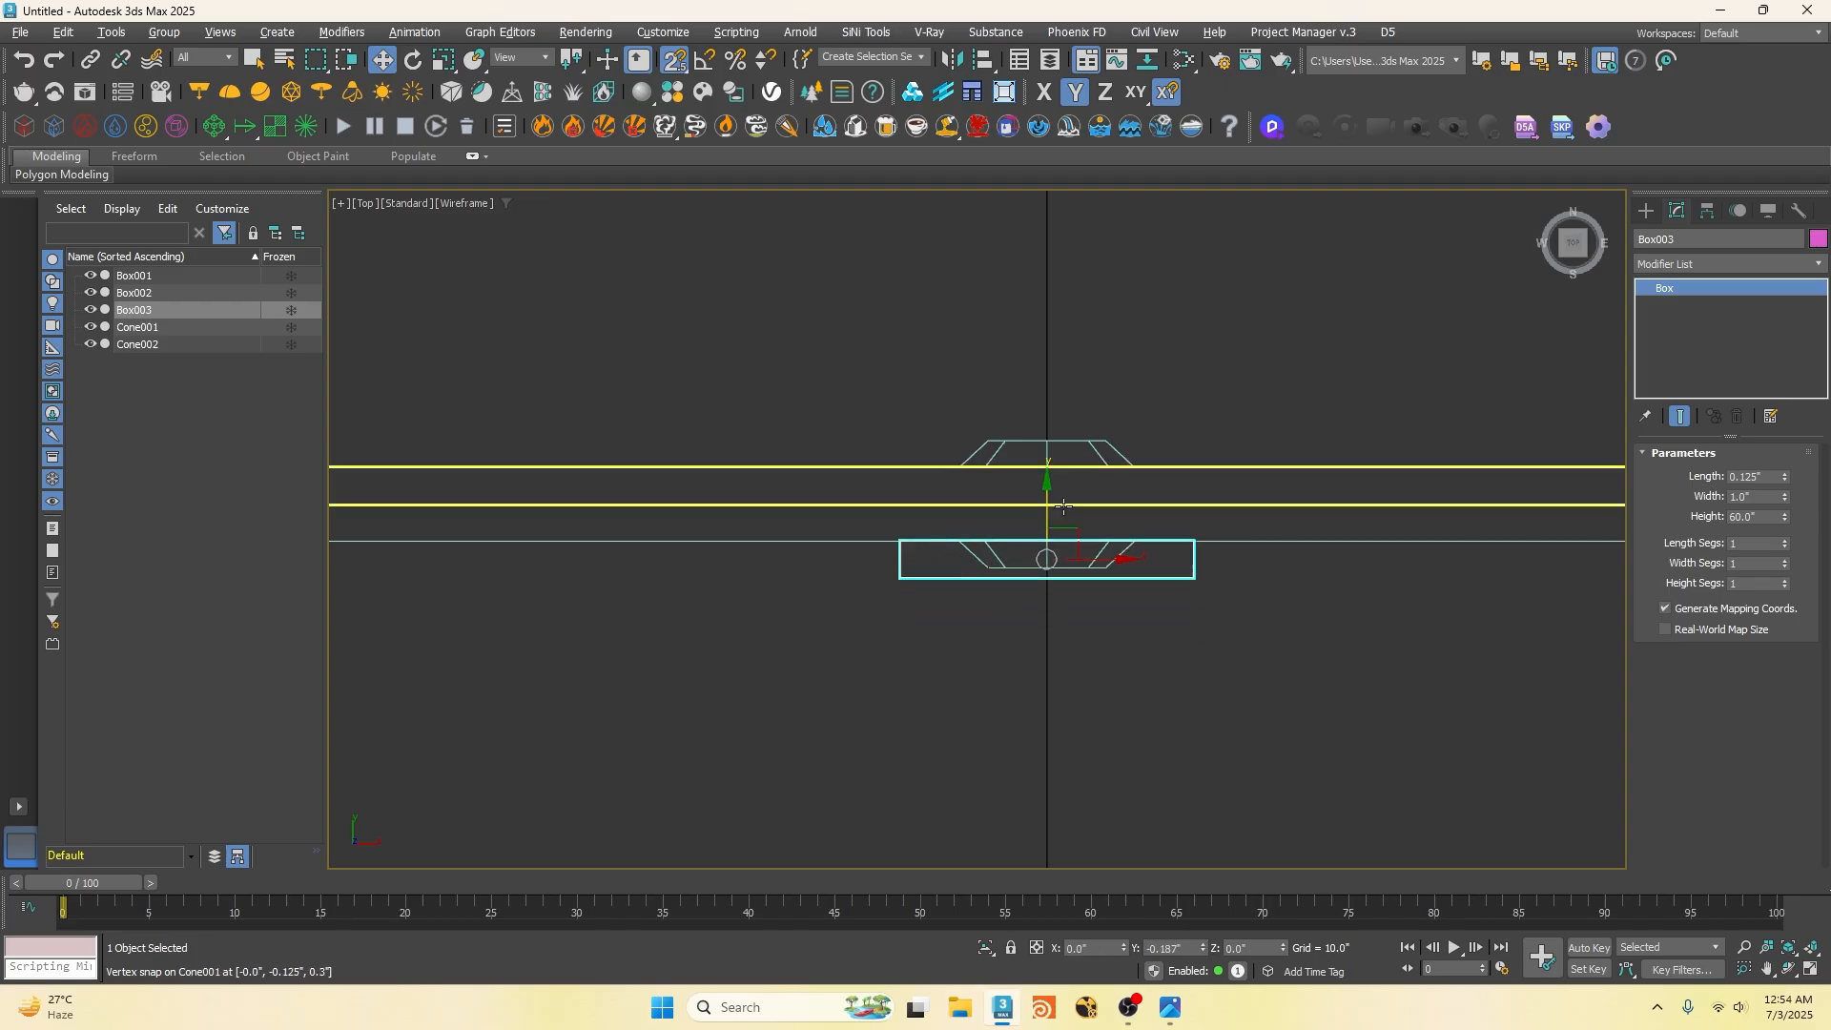
# Step: Clone the vertical bar along Y and snap the copy against the rear crossing bar's outer face
pyautogui.keyDown('shift'); pyautogui.moveTo(1067, 507); pyautogui.dragTo(1042, 397); pyautogui.keyUp('shift')
pyautogui.press('Return')
pyautogui.moveTo(903, 397)
pyautogui.mouseDown()
pyautogui.moveTo(971, 474)
pyautogui.moveTo(903, 426)
pyautogui.mouseUp()
# Step: Snap both rivet cones outward along Y onto the outer faces of the two vertical bars
pyautogui.click(982, 447)
pyautogui.click(962, 468)
pyautogui.click(961, 463)
pyautogui.click(966, 545)
pyautogui.moveTo(962, 544); pyautogui.dragTo(945, 578)
pyautogui.scroll(-6, 945, 579)
pyautogui.press('p')
pyautogui.scroll(-2, 1064, 657)
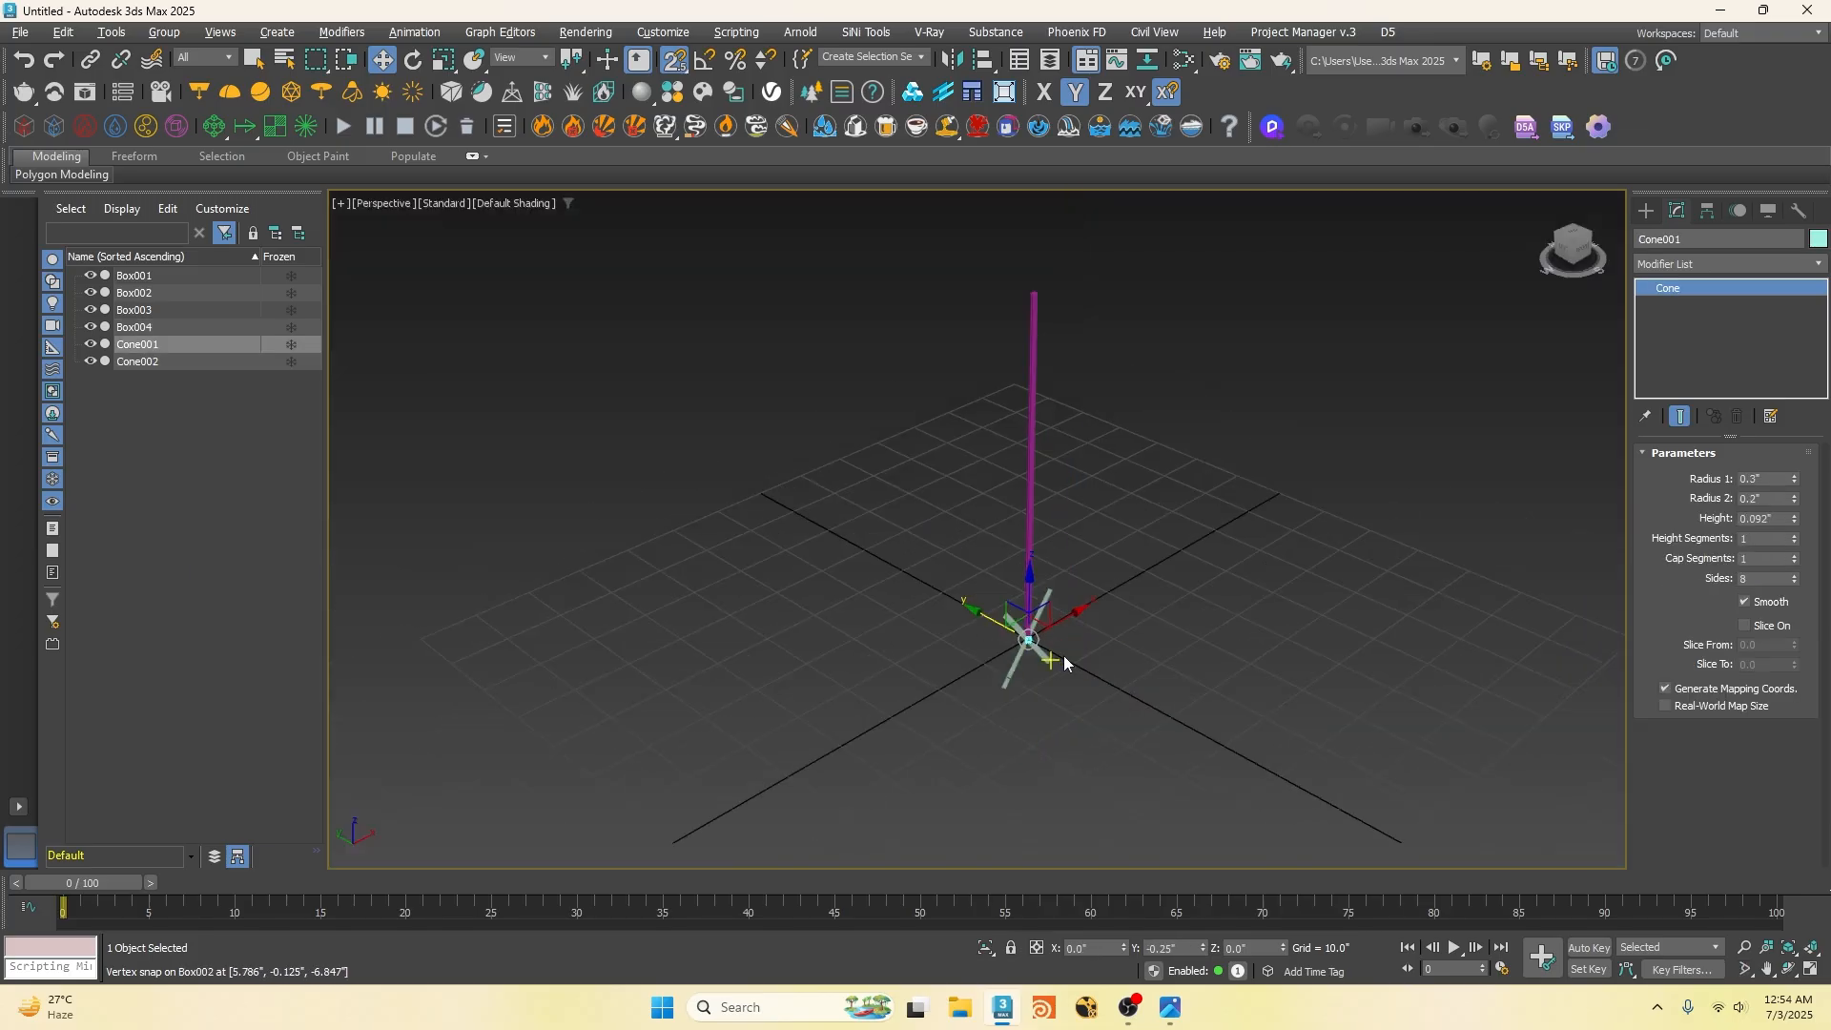
pyautogui.scroll(5, 1064, 657)
pyautogui.scroll(3, 970, 583)
# Step: Clone both rivet cones and move the copies about 1.4" along Y, clear of the bars
pyautogui.keyDown('alt'); pyautogui.moveTo(1002, 598); pyautogui.dragTo(941, 593, button='middle'); pyautogui.keyUp('alt')
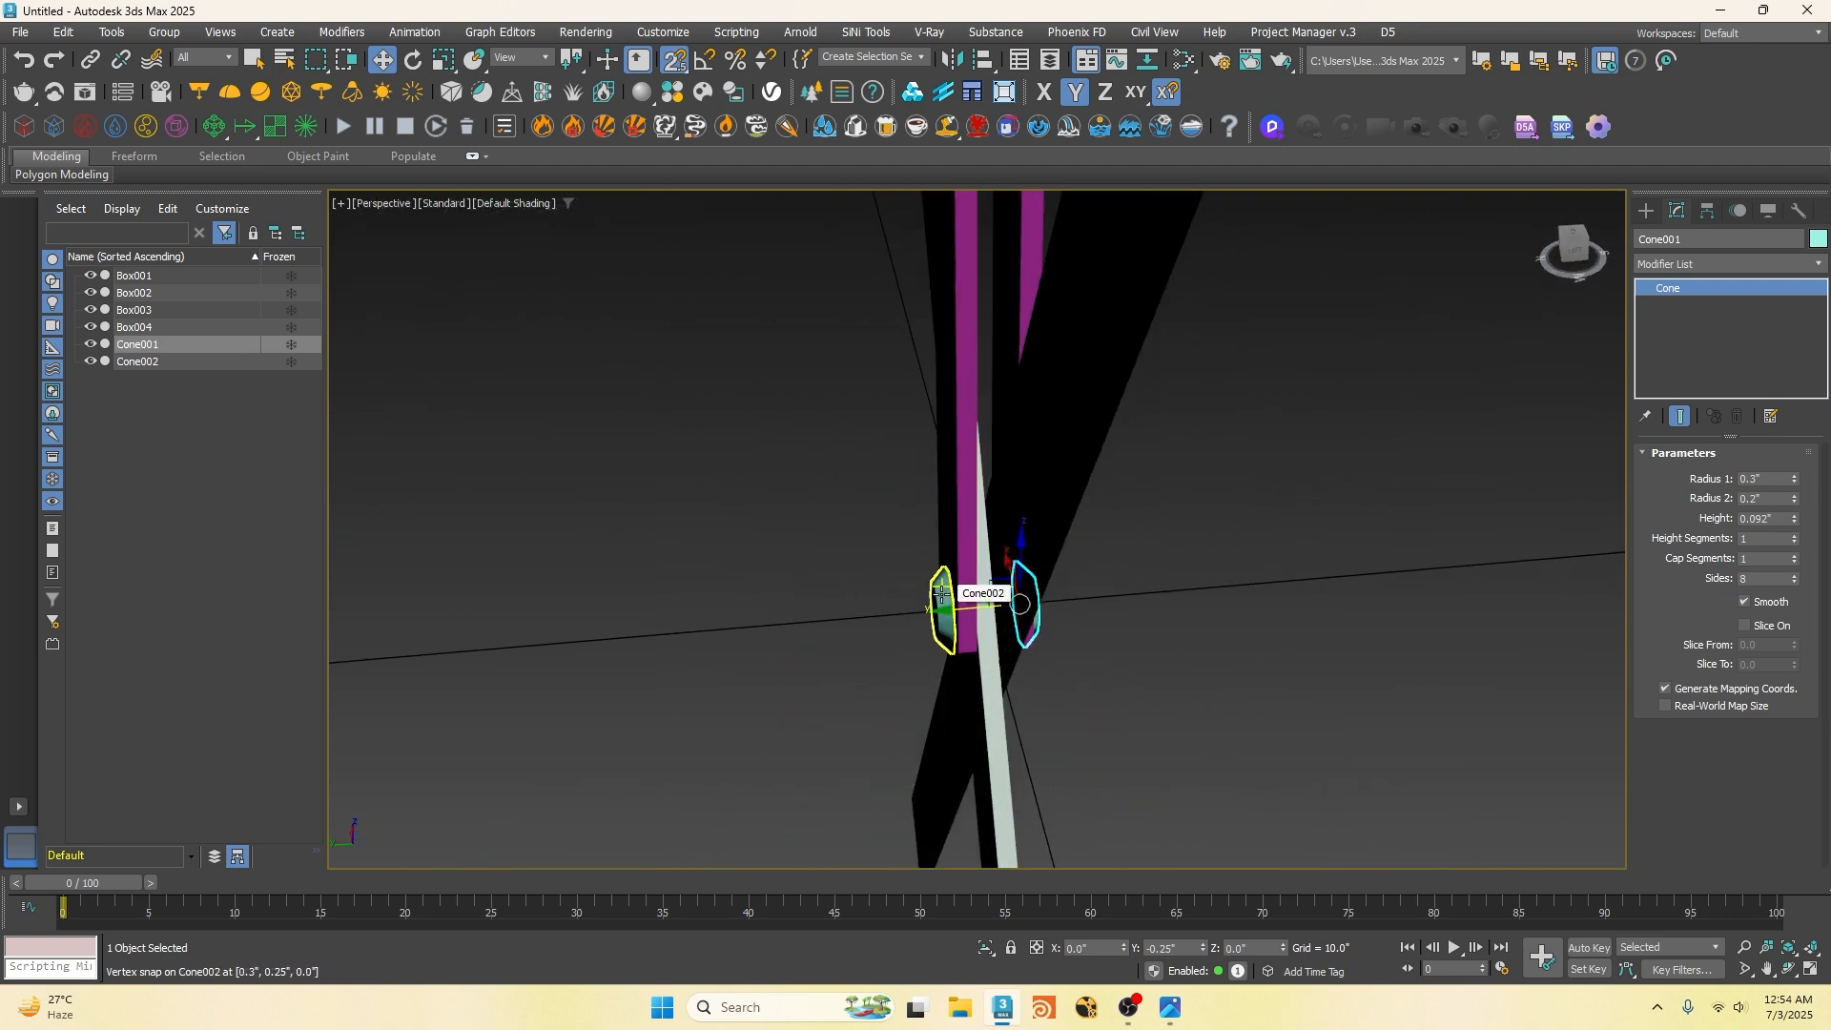
pyautogui.keyDown('ctrl'); pyautogui.click(941, 593); pyautogui.keyUp('ctrl')
pyautogui.rightClick(887, 539)
pyautogui.click(978, 700)
pyautogui.click(879, 570)
pyautogui.moveTo(904, 614); pyautogui.dragTo(881, 650)
pyautogui.click(881, 649)
pyautogui.keyDown('alt'); pyautogui.moveTo(1047, 673); pyautogui.dragTo(789, 555, button='middle'); pyautogui.keyUp('alt')
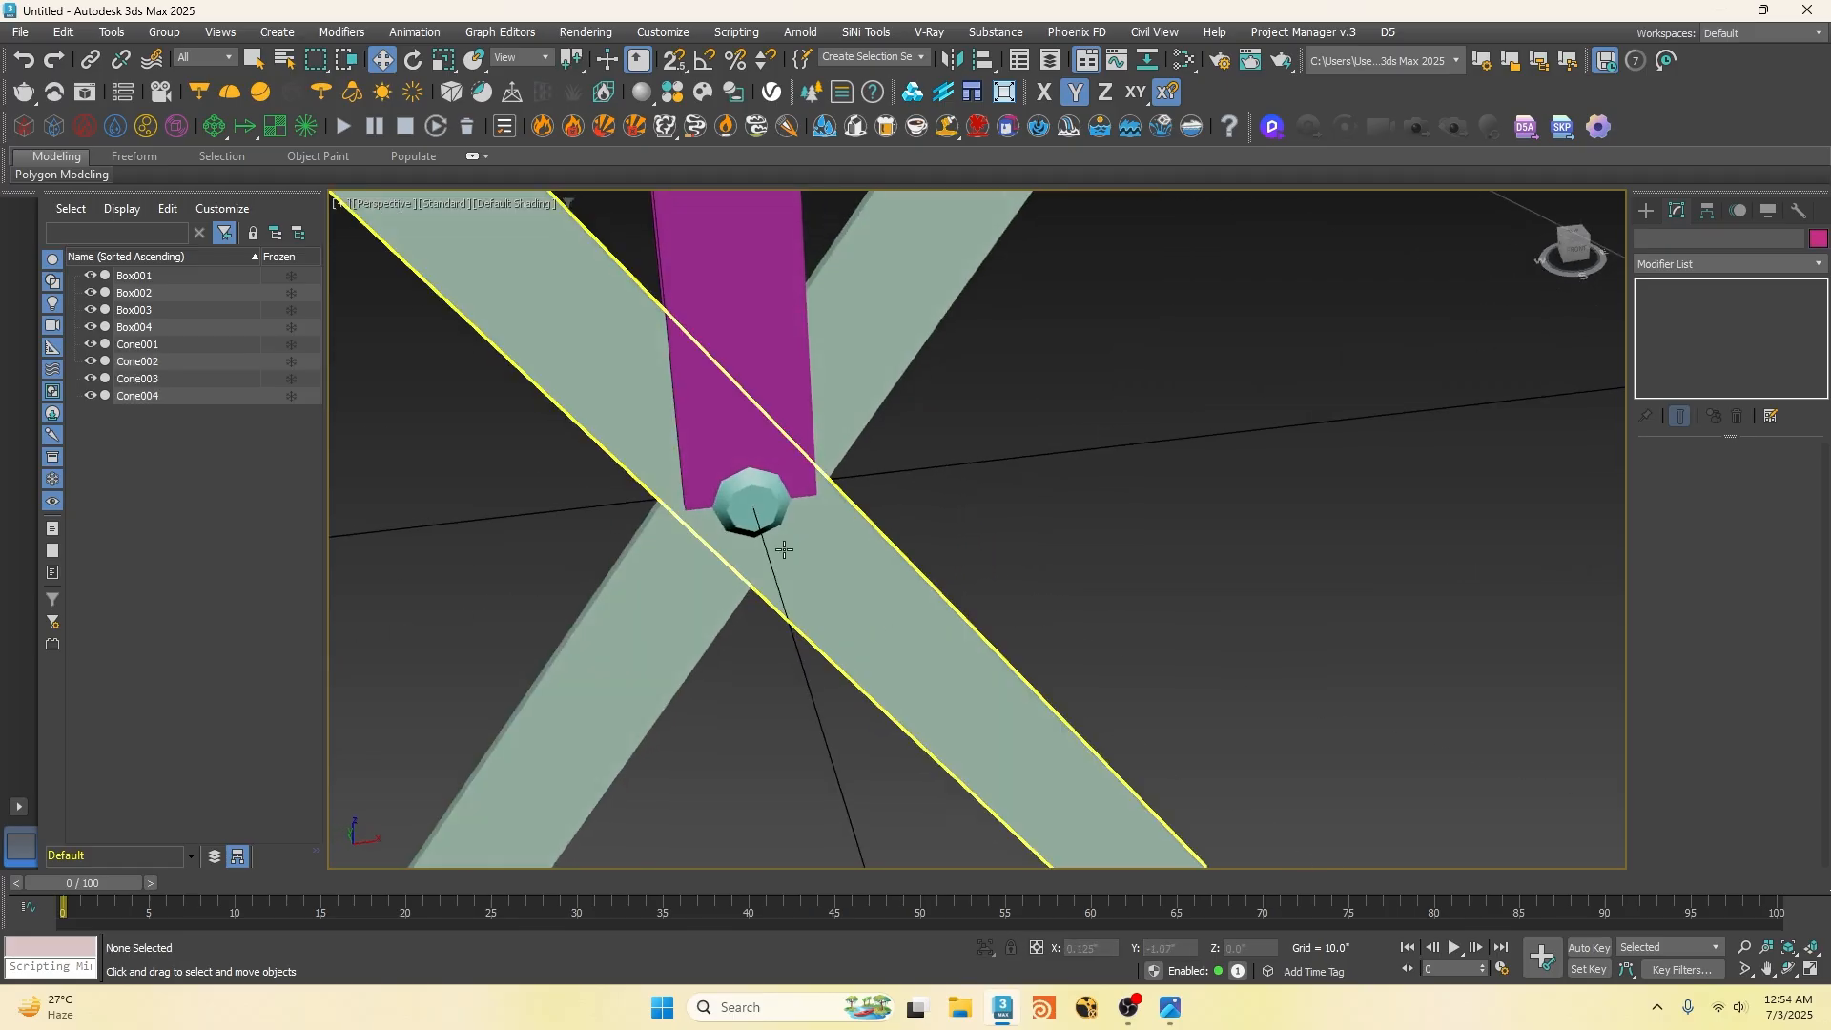
pyautogui.click(755, 503)
pyautogui.click(1709, 211)
pyautogui.click(1717, 344)
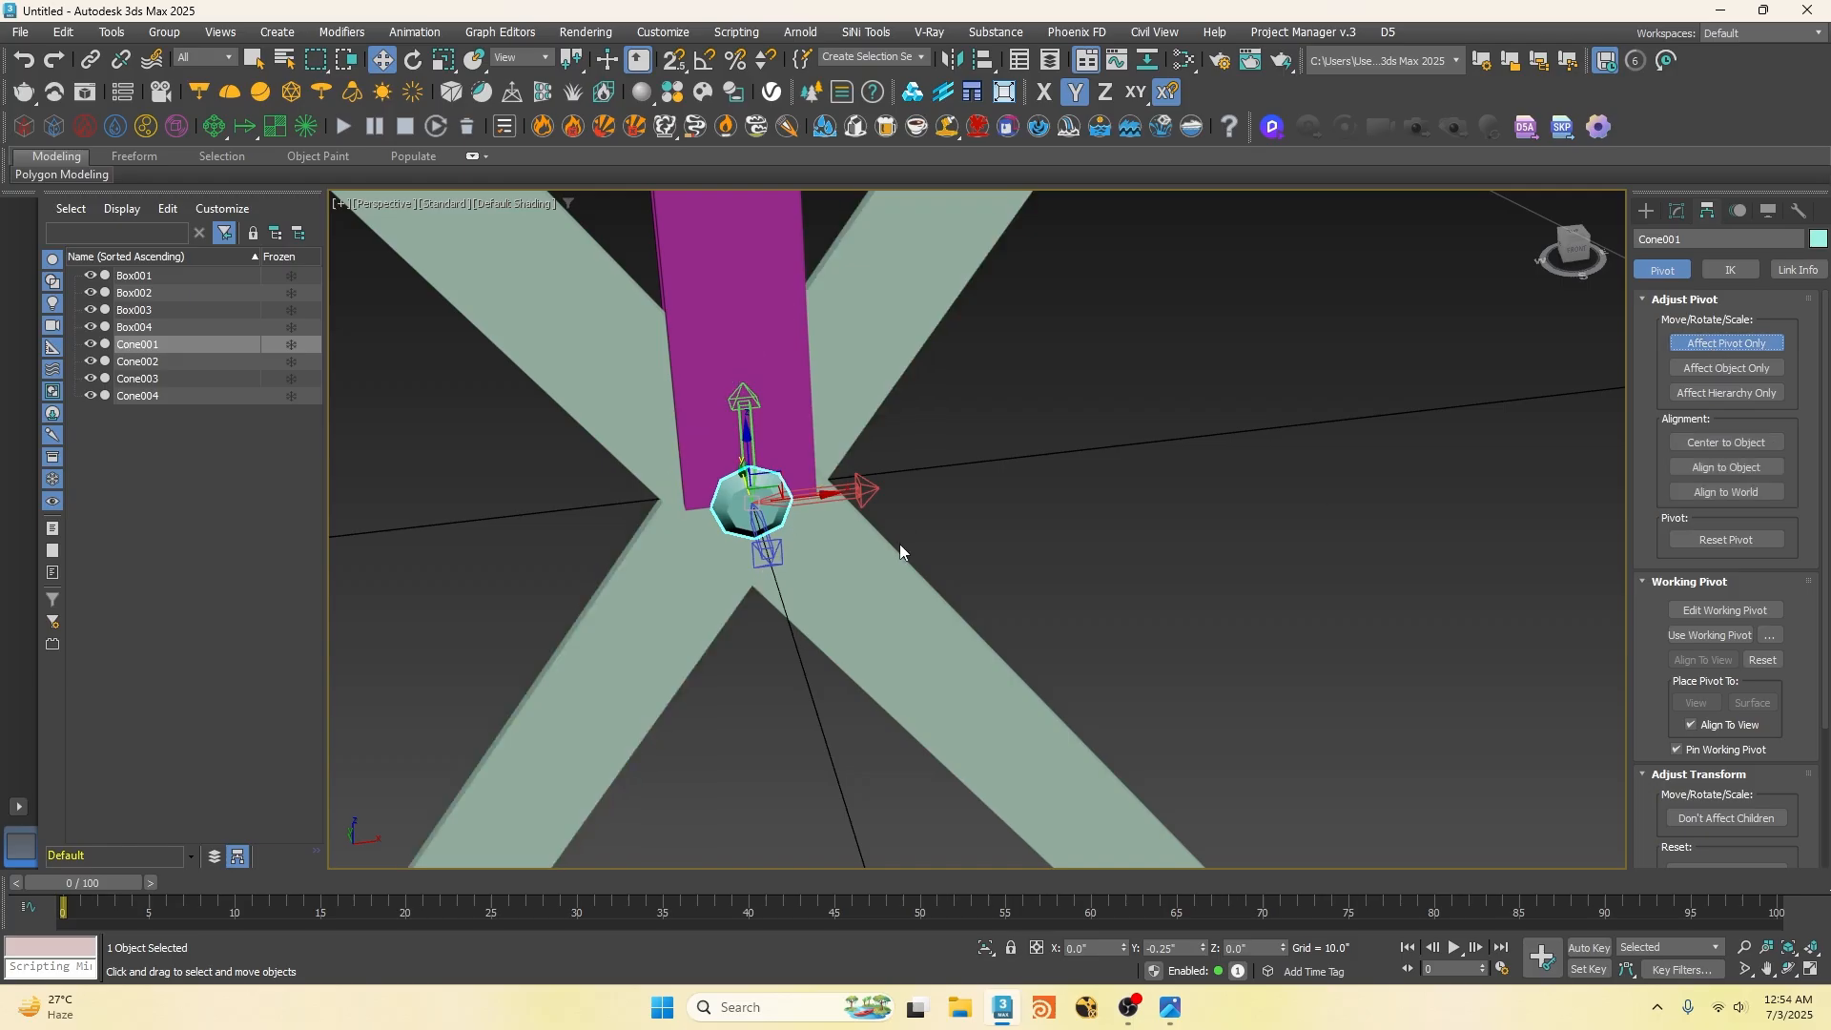
pyautogui.press('f')
pyautogui.click(1647, 212)
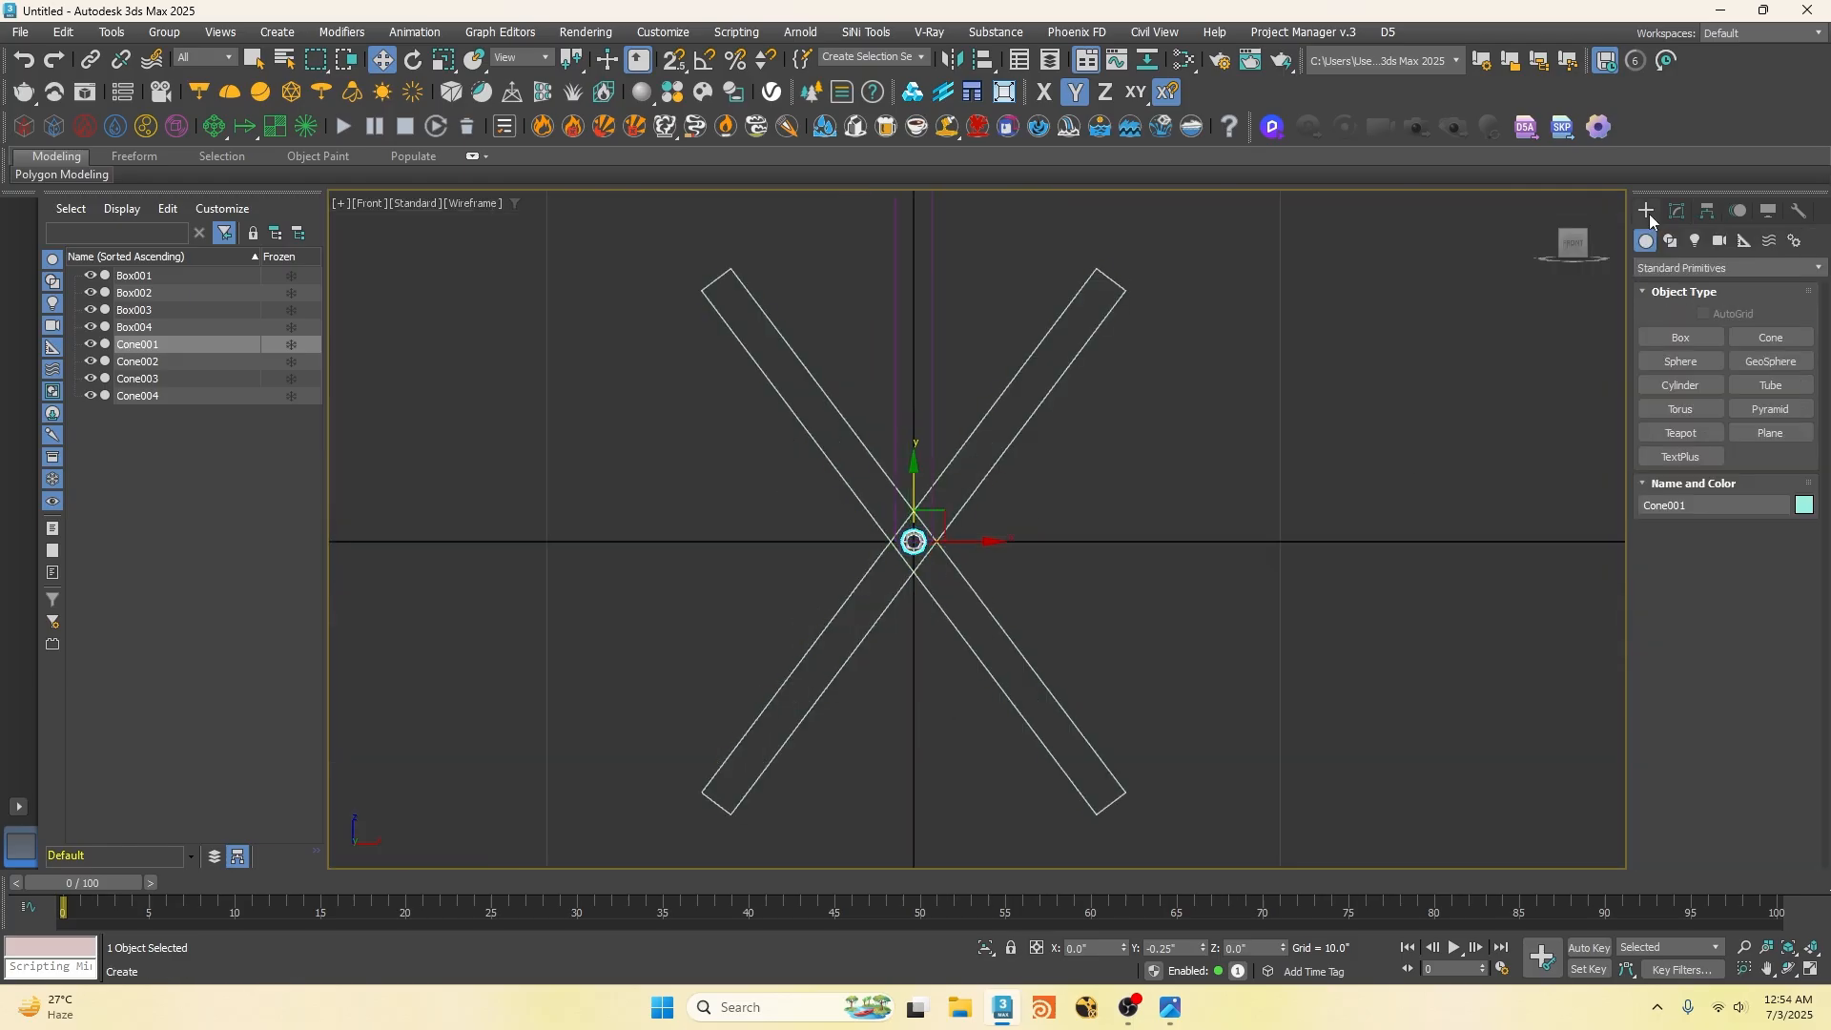
# Step: Convert the front rivet cone to Editable Poly and attach both crossing bars and the rear rivet cone to it
pyautogui.rightClick(1216, 437)
pyautogui.moveTo(1269, 669)
pyautogui.click(1401, 682)
pyautogui.scroll(-2, 1662, 787)
pyautogui.click(1681, 810)
pyautogui.click(927, 589)
pyautogui.click(894, 607)
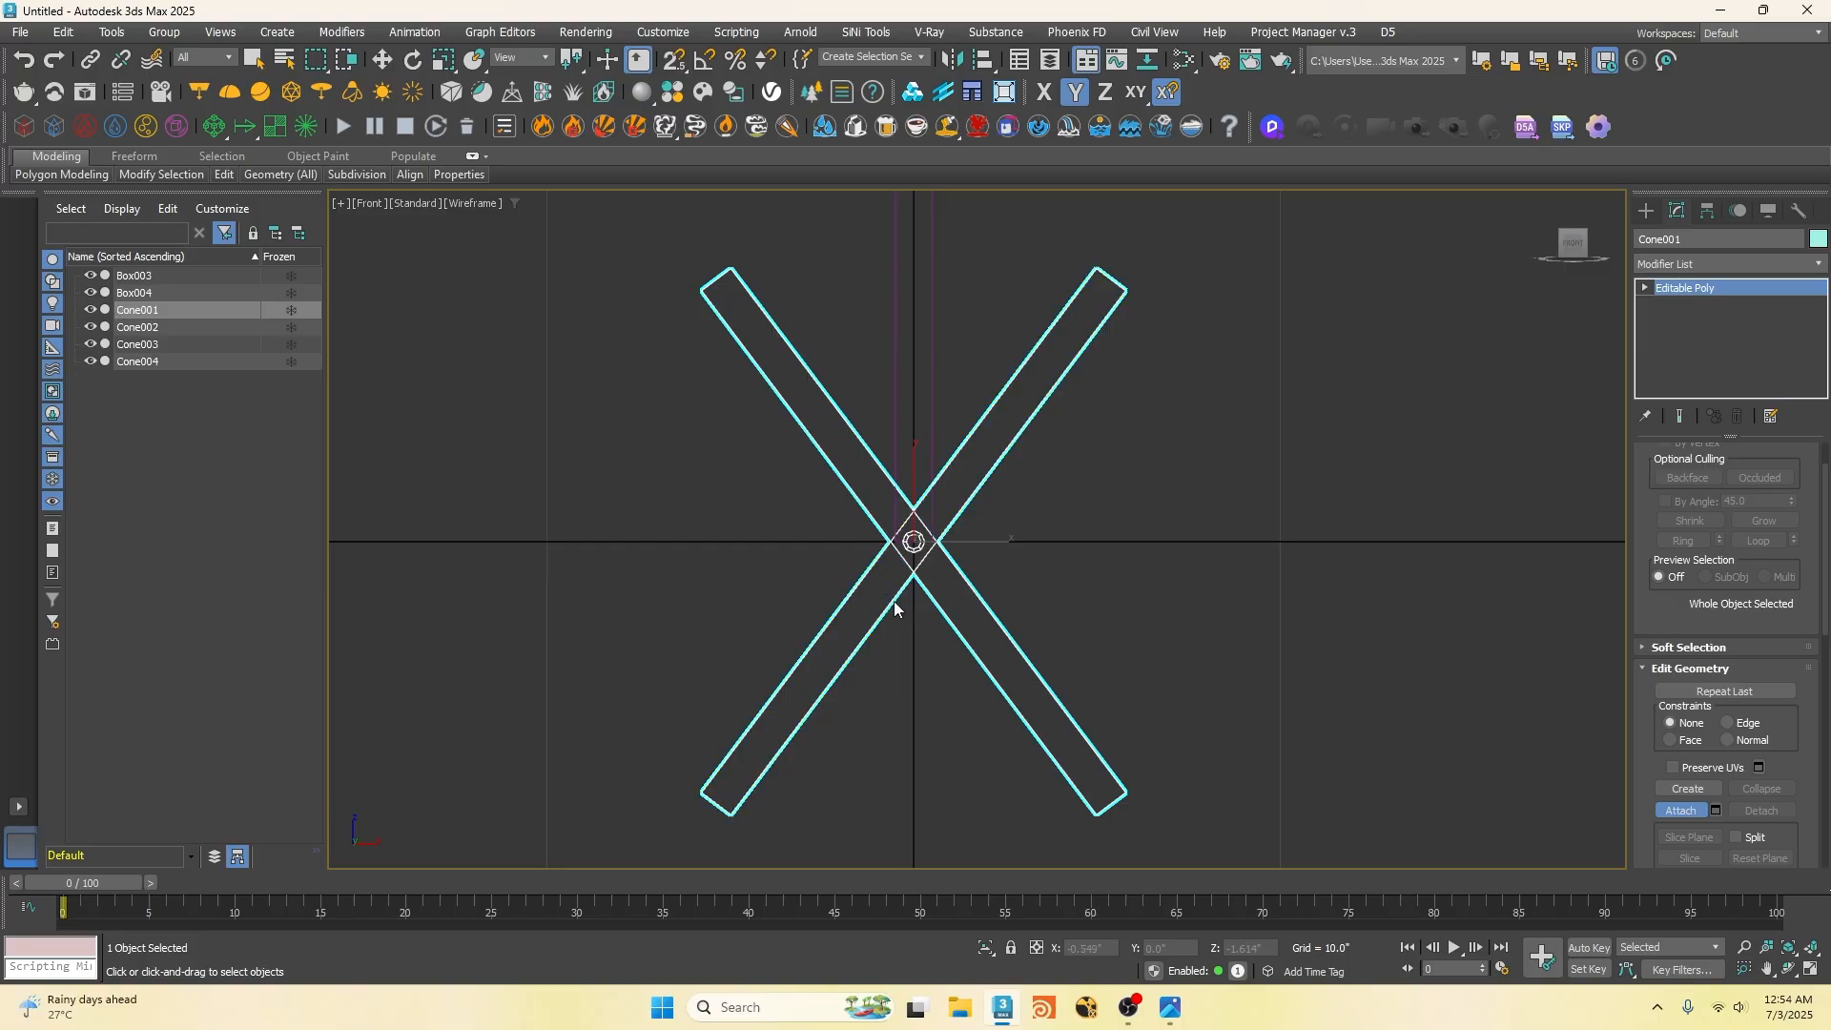
pyautogui.press('p')
pyautogui.keyDown('alt'); pyautogui.moveTo(897, 599); pyautogui.dragTo(952, 576, button='middle'); pyautogui.keyUp('alt')
pyautogui.click(711, 503)
pyautogui.press('w')
# Step: Center the pivot of the combined crossing bars on the object
pyautogui.scroll(-5, 1068, 555)
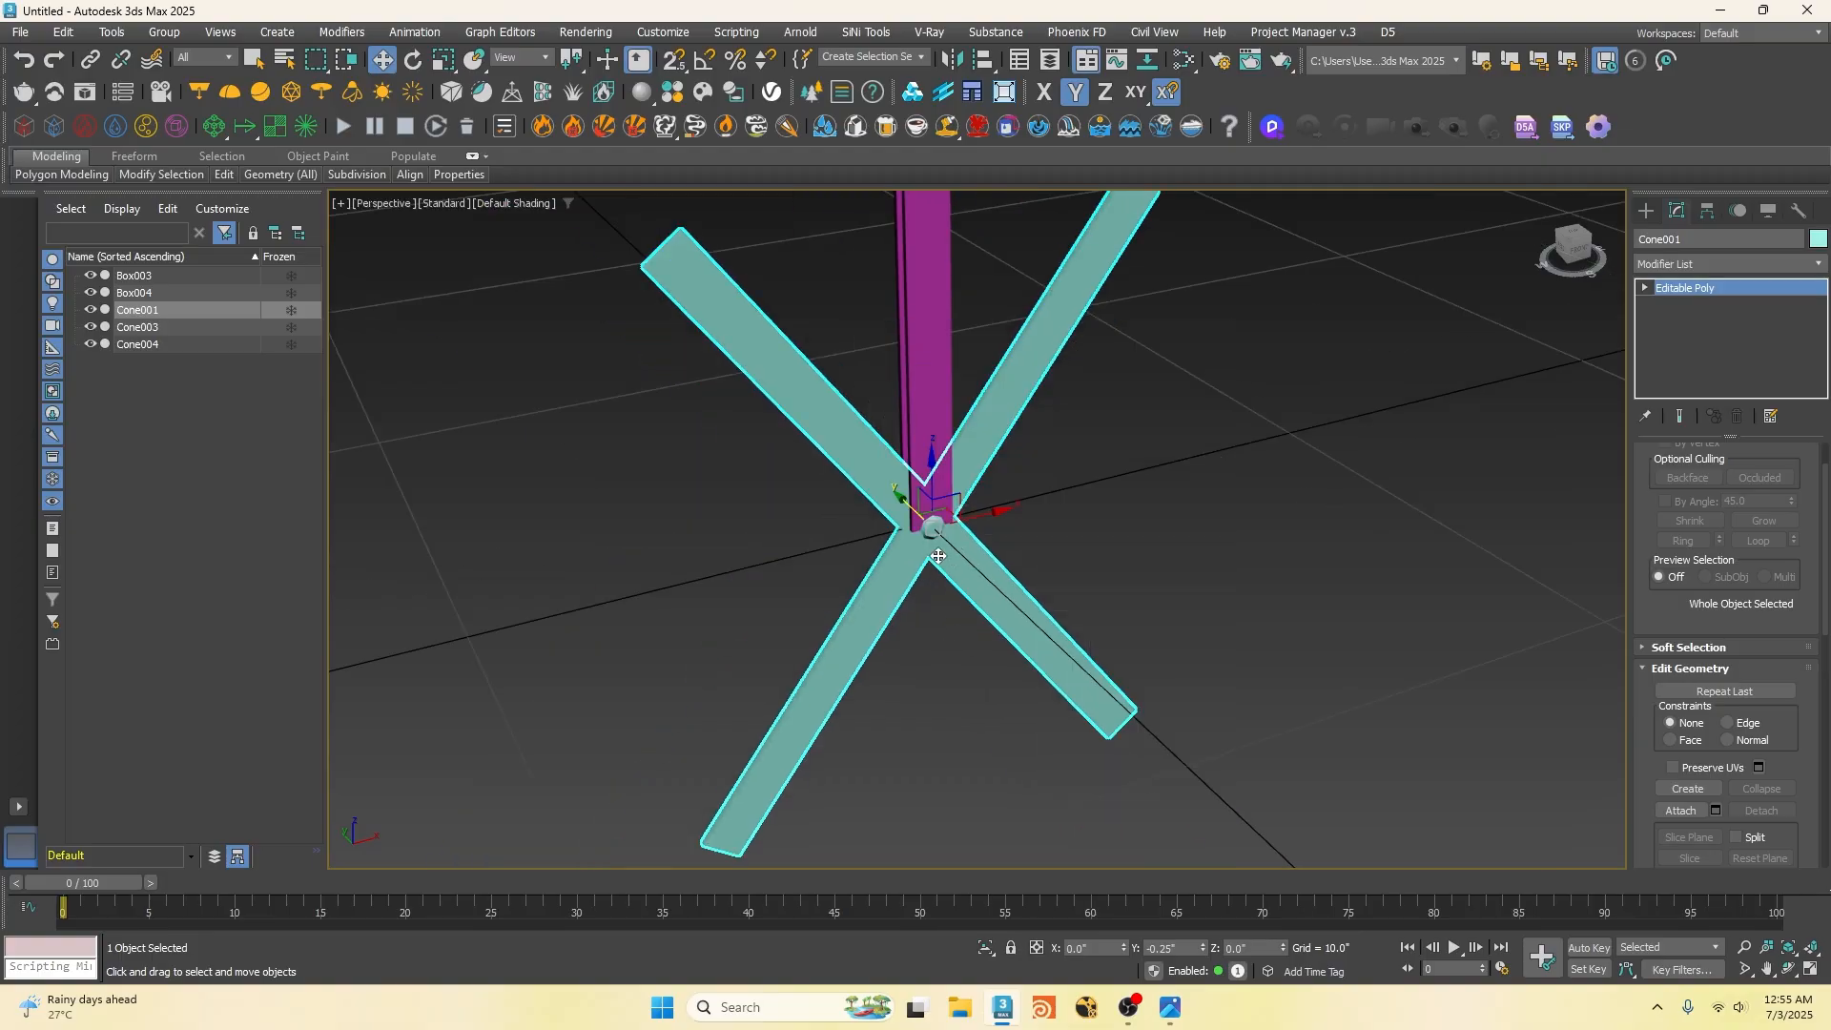
pyautogui.click(1708, 211)
pyautogui.click(1726, 343)
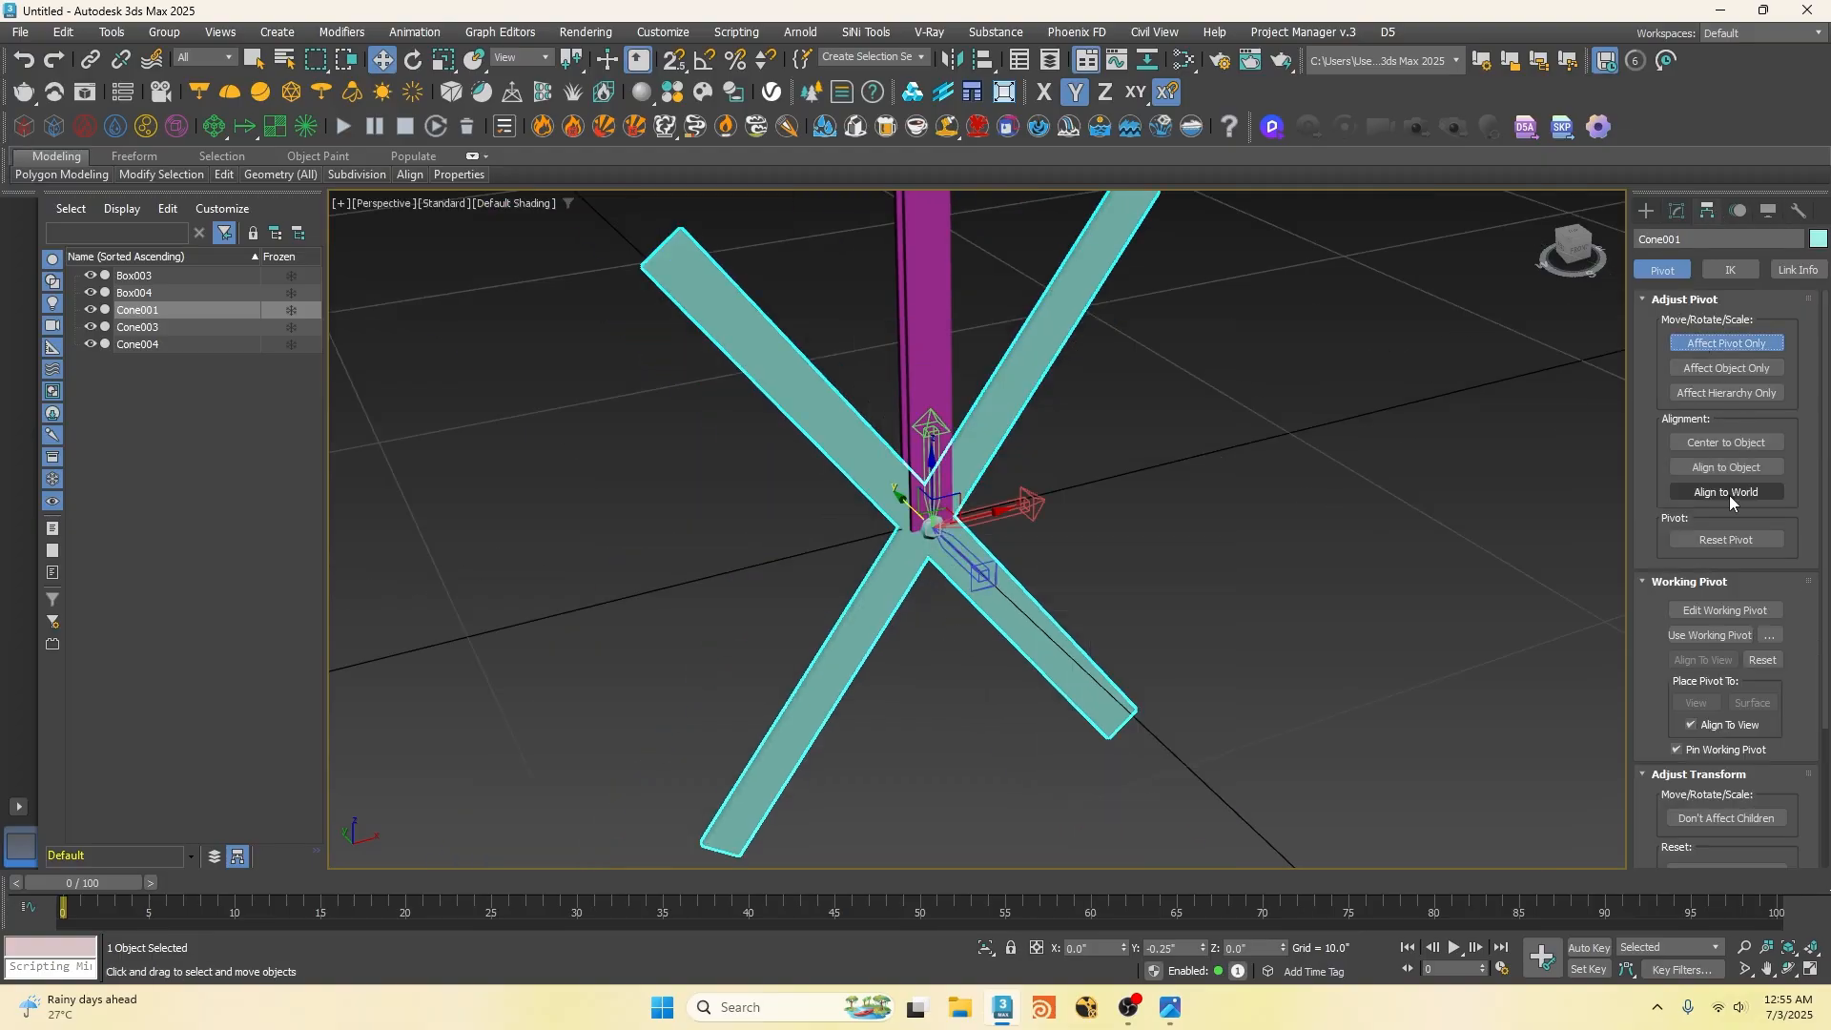
pyautogui.click(1745, 444)
pyautogui.click(1646, 210)
pyautogui.click(1204, 503)
# Step: Convert one of the duplicate rivet cones to Editable Poly and attach the other duplicate cone to it
pyautogui.scroll(-5, 1500, 551)
pyautogui.scroll(2, 945, 587)
pyautogui.keyDown('alt'); pyautogui.moveTo(945, 592); pyautogui.dragTo(1003, 591, button='middle'); pyautogui.keyUp('alt')
pyautogui.scroll(8, 974, 515)
pyautogui.click(994, 500)
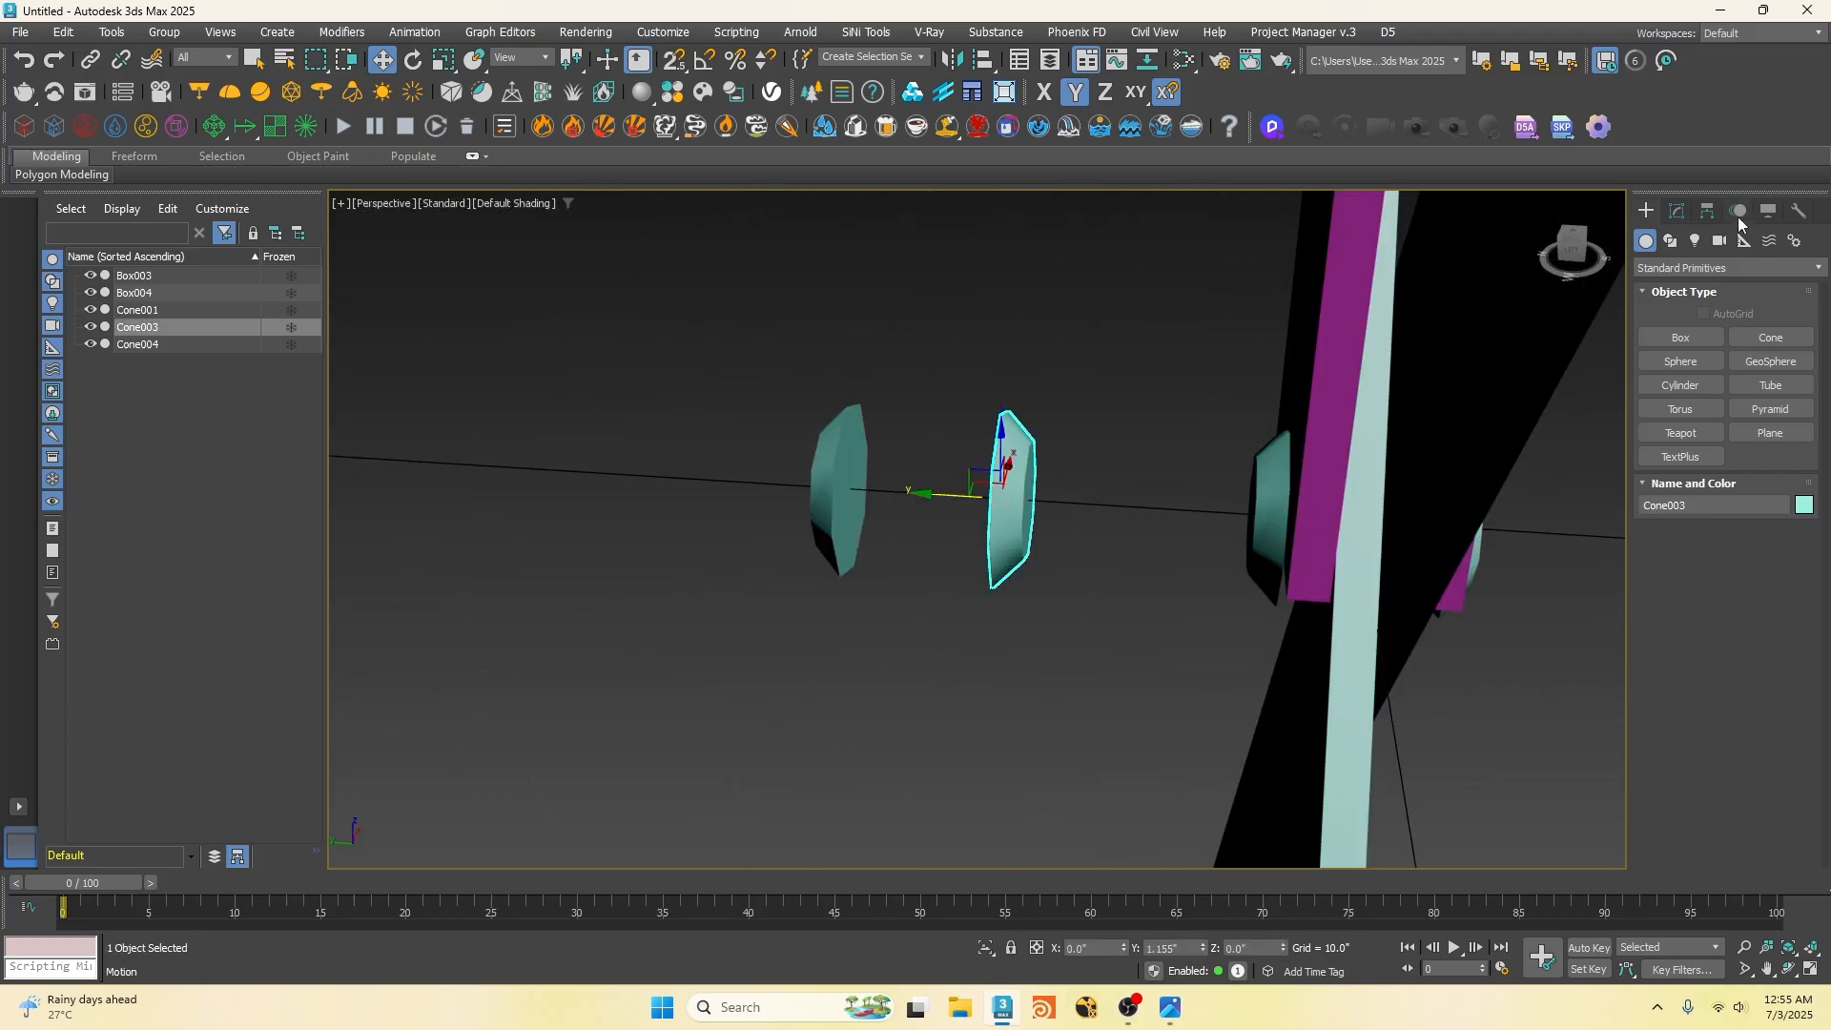
pyautogui.click(1677, 210)
pyautogui.rightClick(868, 462)
pyautogui.click(1102, 707)
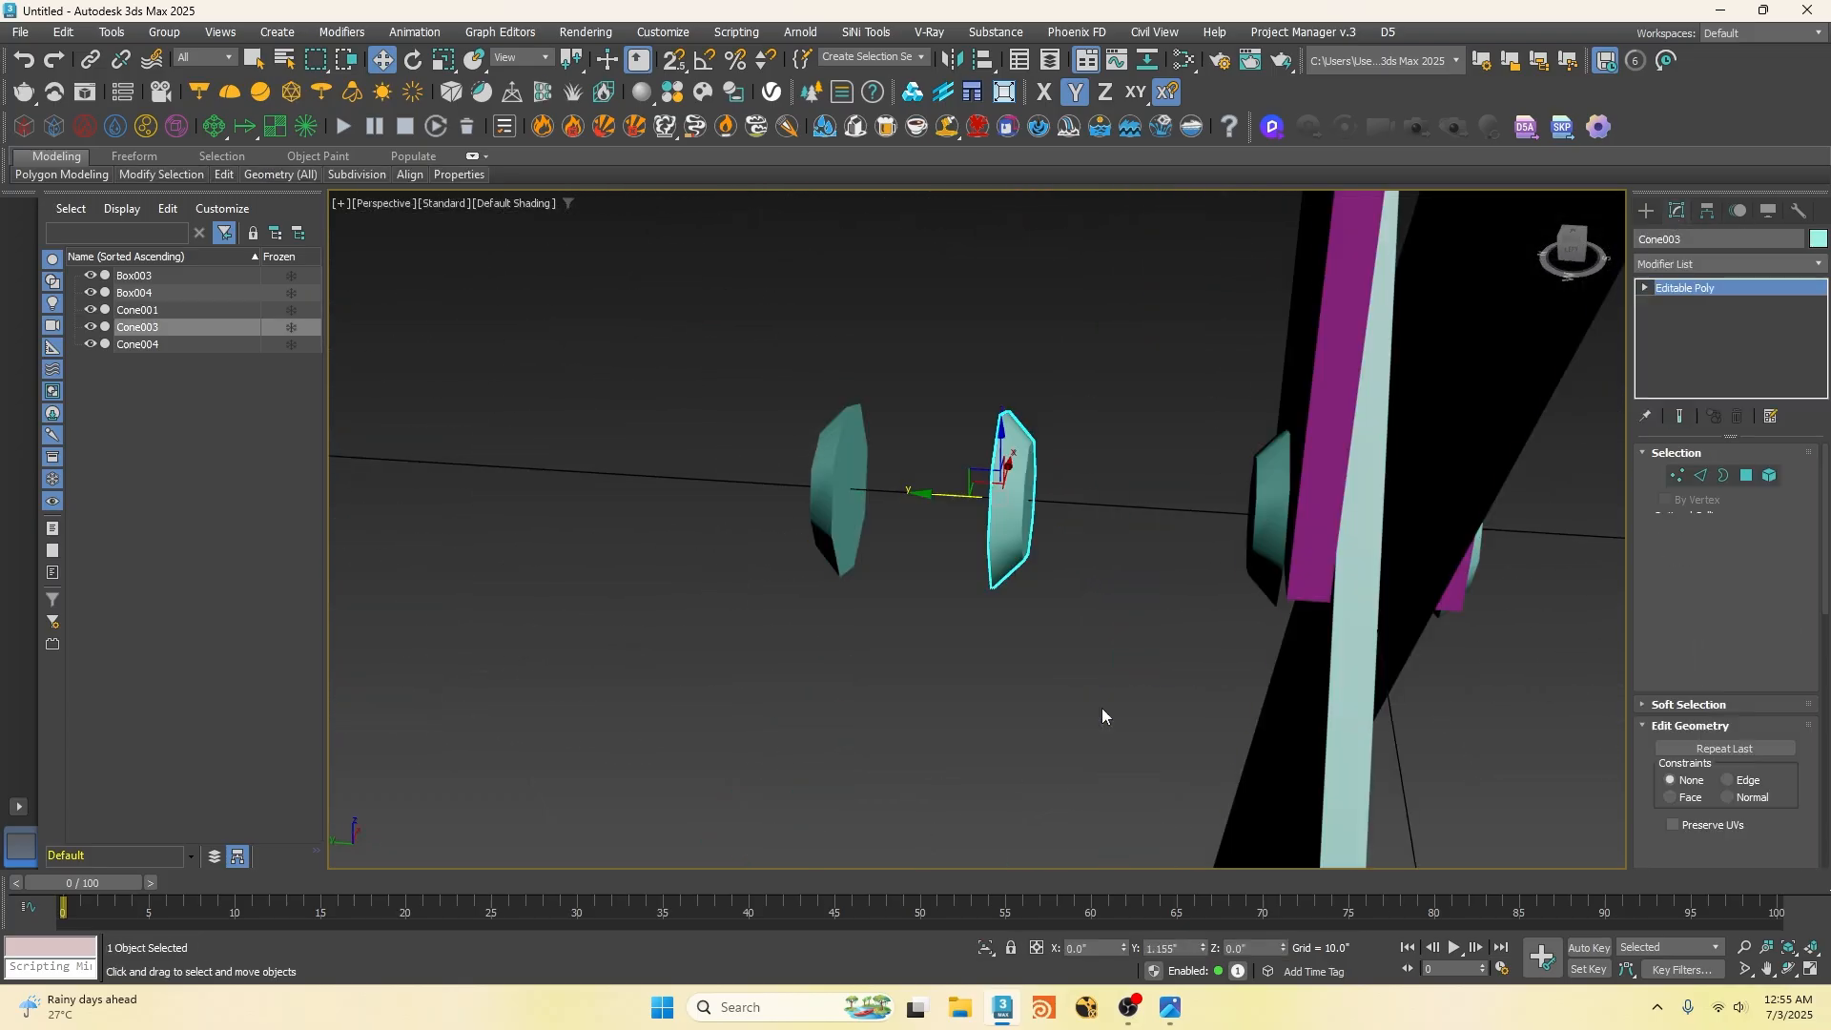
pyautogui.scroll(-2, 1661, 804)
pyautogui.click(1680, 810)
pyautogui.click(811, 489)
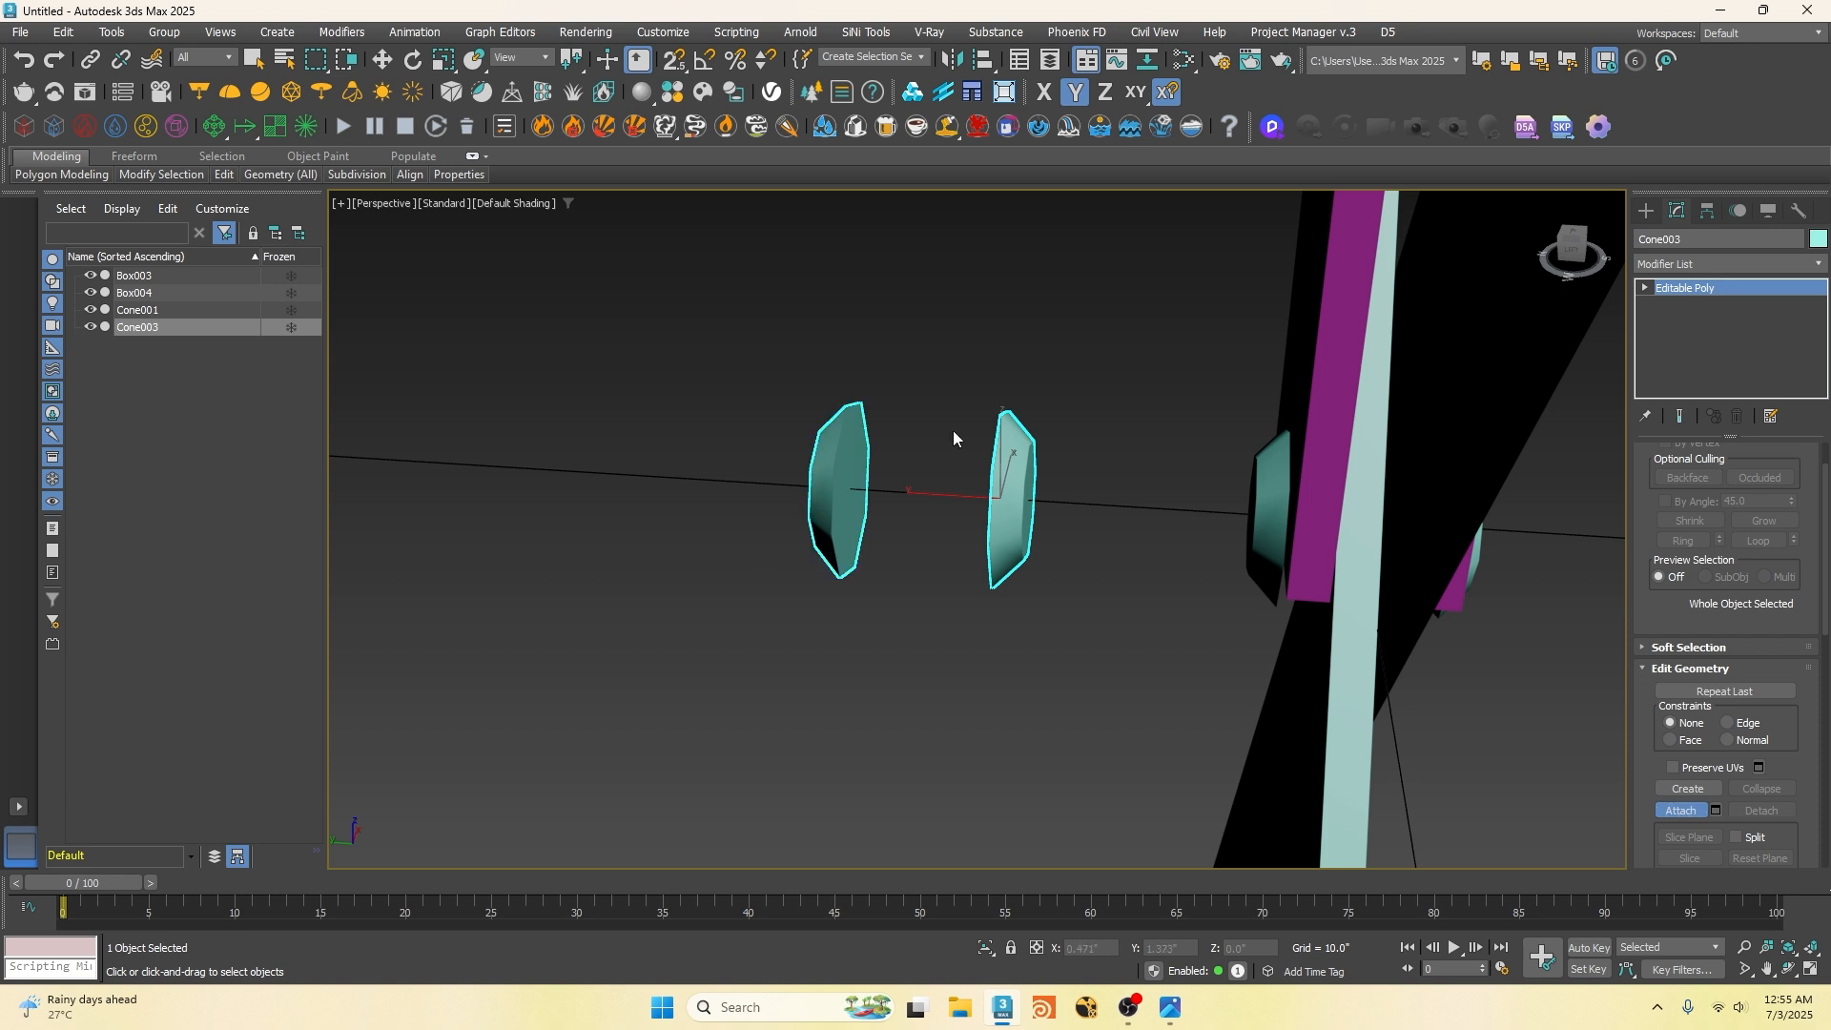
# Step: Center the pivot of the combined duplicate rivet on the object
pyautogui.click(1706, 211)
pyautogui.click(1726, 342)
pyautogui.click(1726, 443)
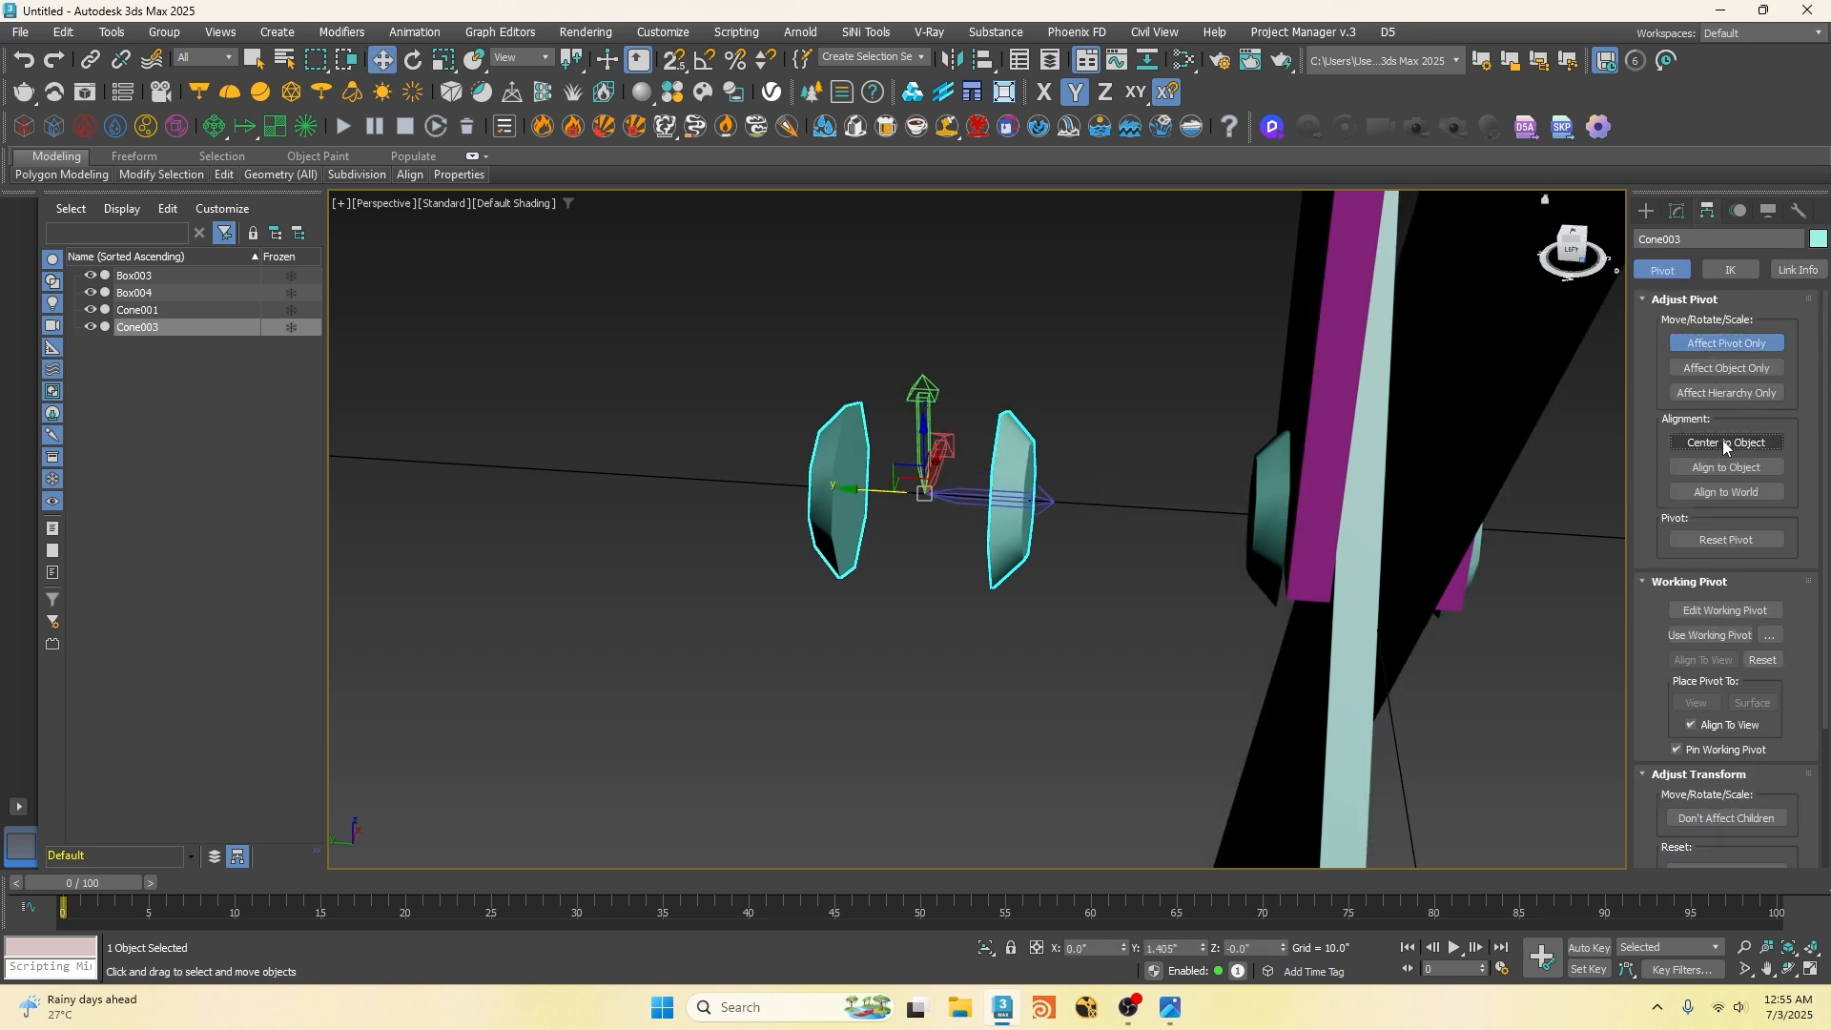
pyautogui.click(1646, 211)
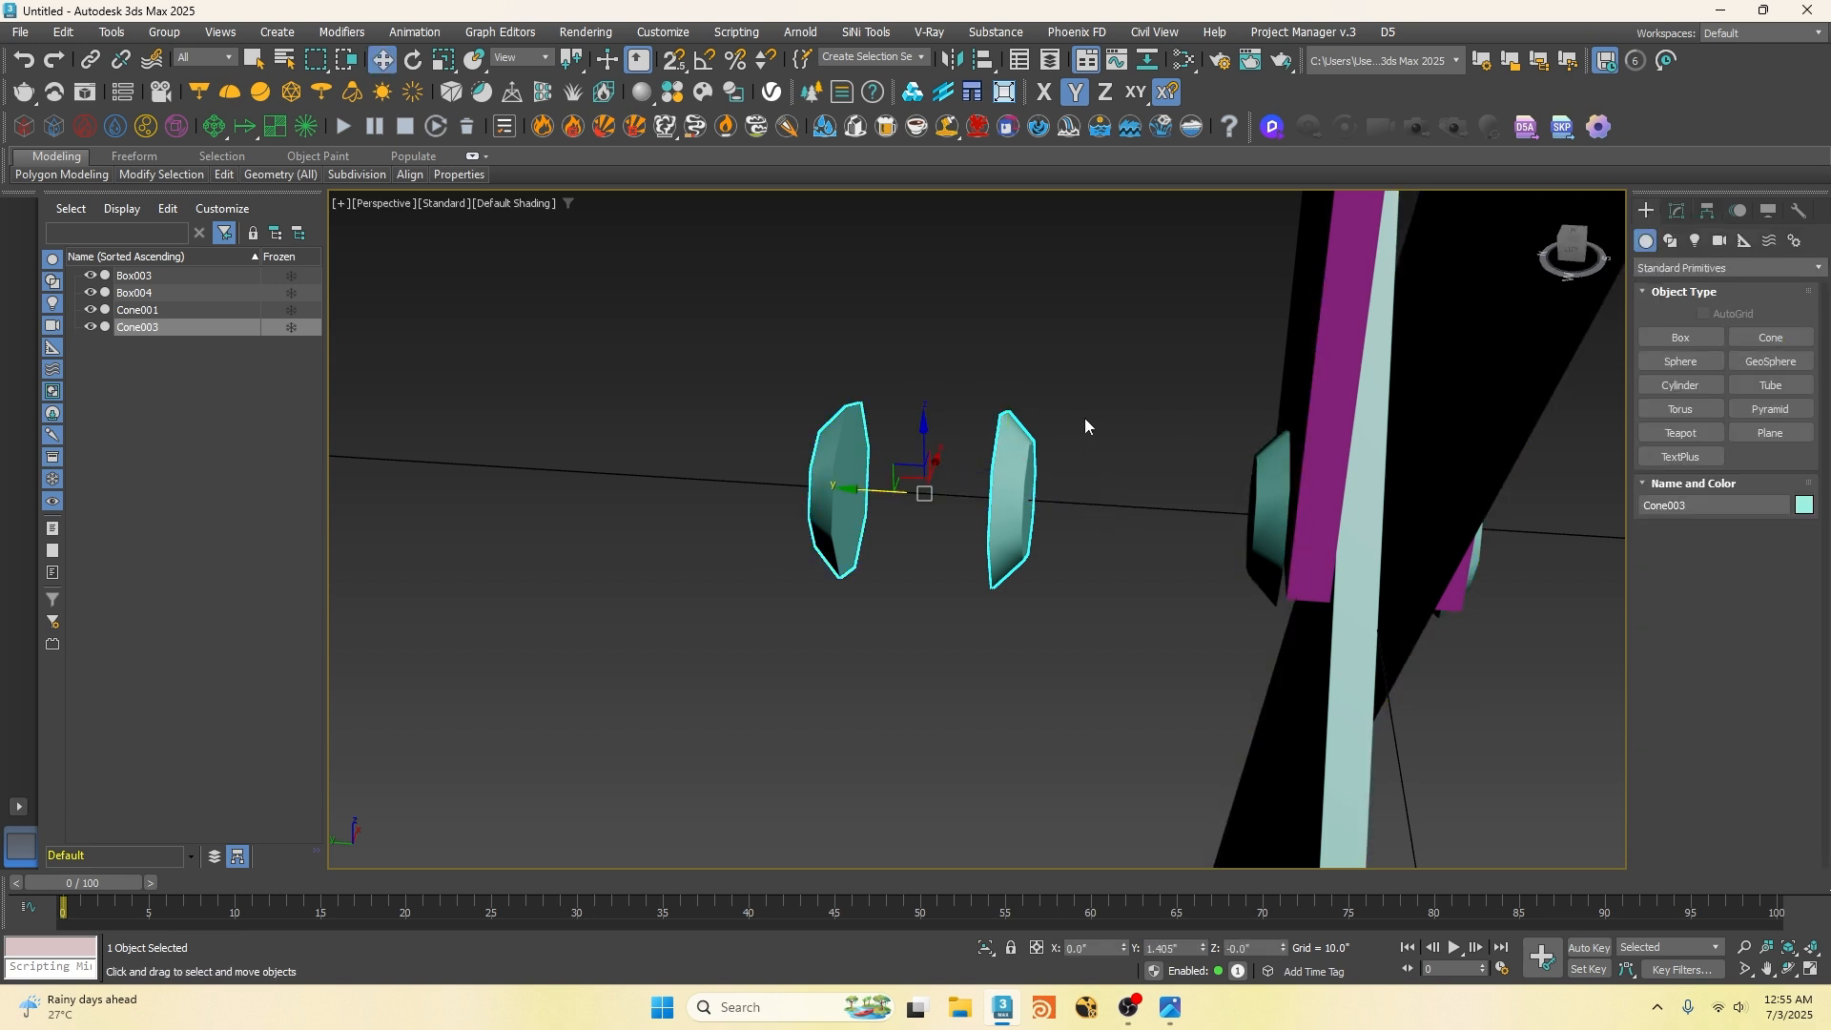
# Step: Move the duplicate rivet back onto the bars by zeroing its Y position
pyautogui.rightClick(1202, 952)
pyautogui.scroll(-8, 920, 644)
pyautogui.click(1106, 608)
pyautogui.keyDown('alt'); pyautogui.moveTo(1106, 608); pyautogui.dragTo(885, 598, button='middle'); pyautogui.keyUp('alt')
pyautogui.scroll(-7, 836, 629)
# Step: Check the front view reference, and create a box beside the bars about 13.8" by 41.6" and about 36.7" high
pyautogui.click(1175, 1009)
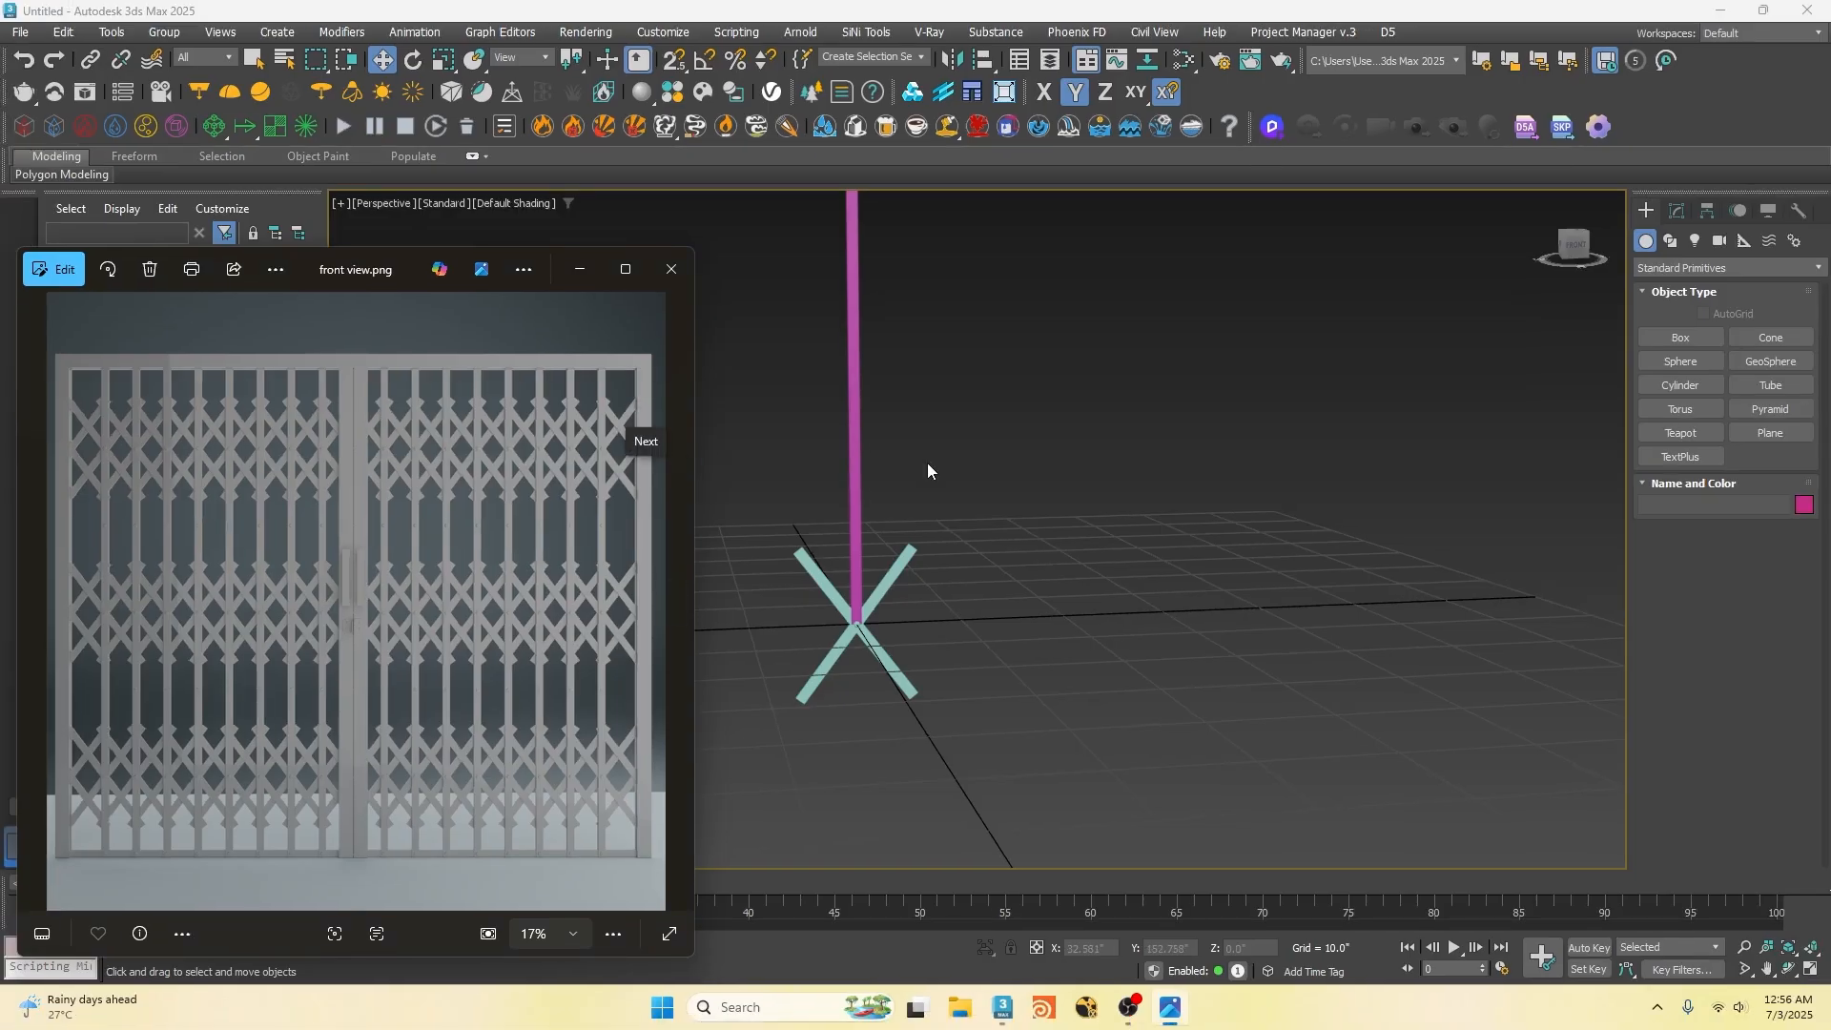
pyautogui.click(944, 544)
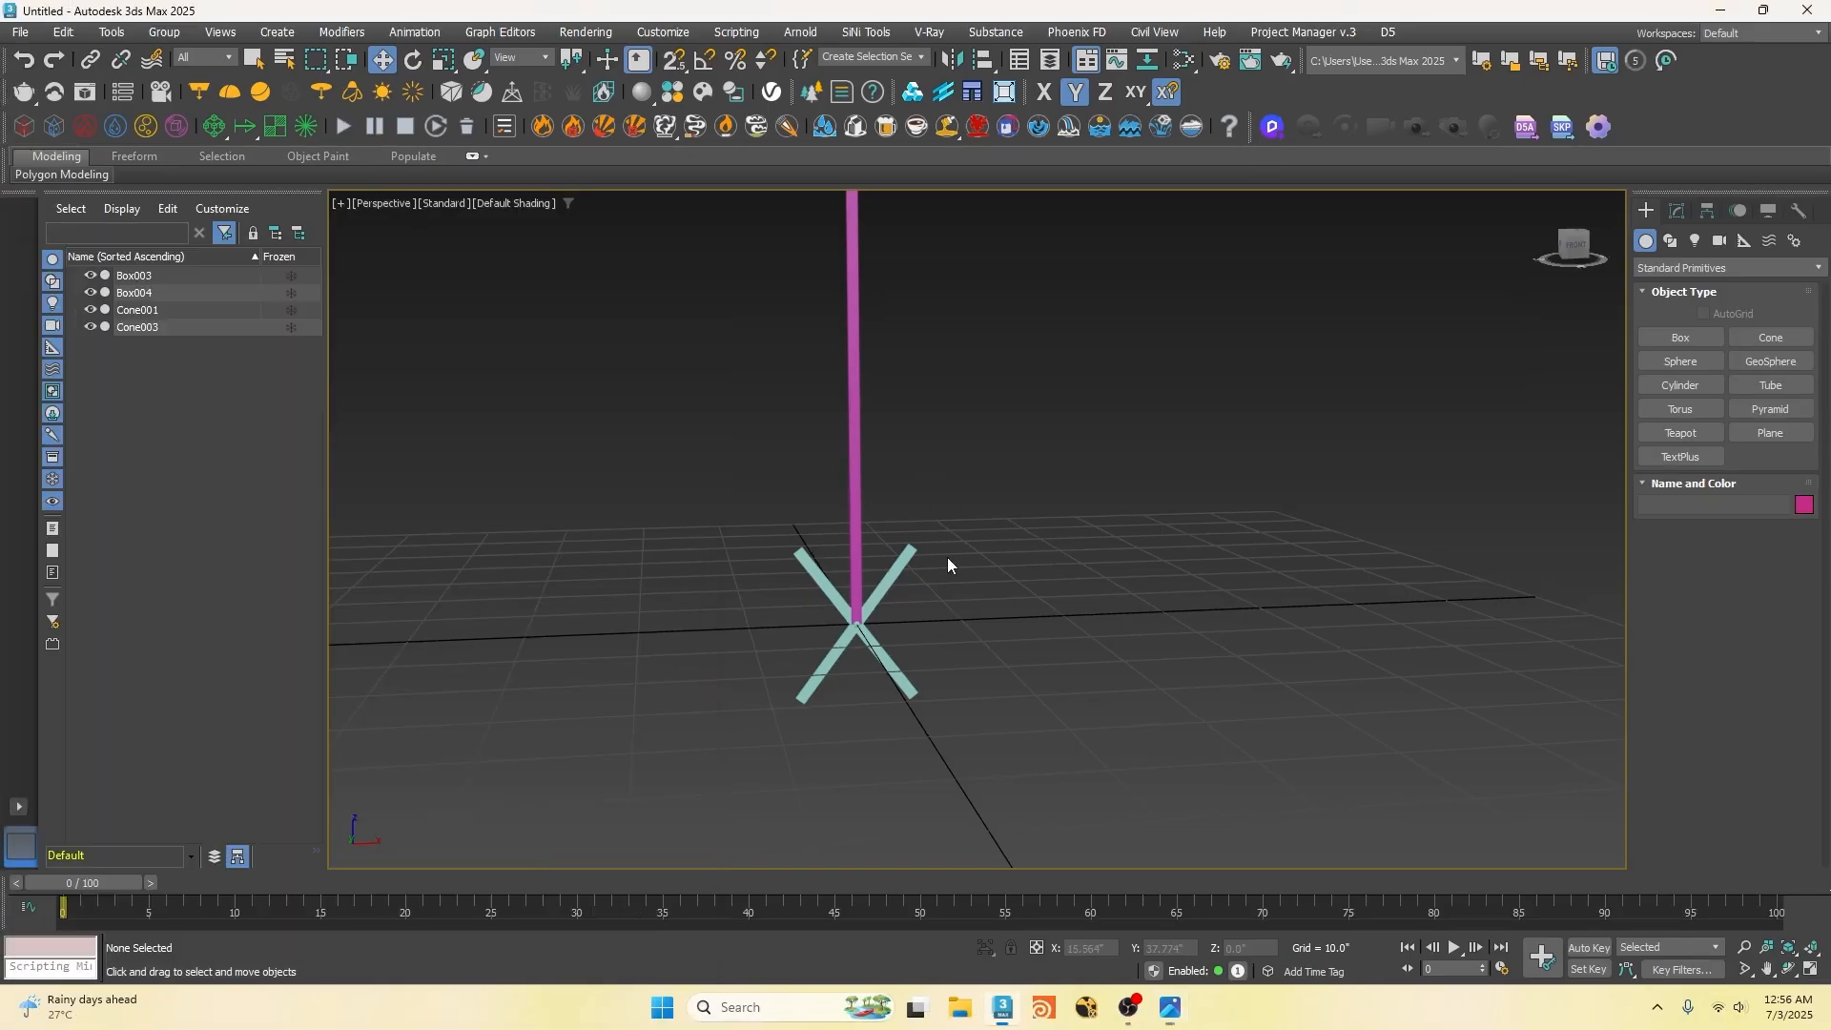
pyautogui.click(1671, 340)
pyautogui.moveTo(1290, 591); pyautogui.dragTo(919, 634)
pyautogui.click(936, 287)
pyautogui.rightClick(936, 287)
# Step: Set the new box's length to 2", width to 60" and height to 60"
pyautogui.click(1677, 211)
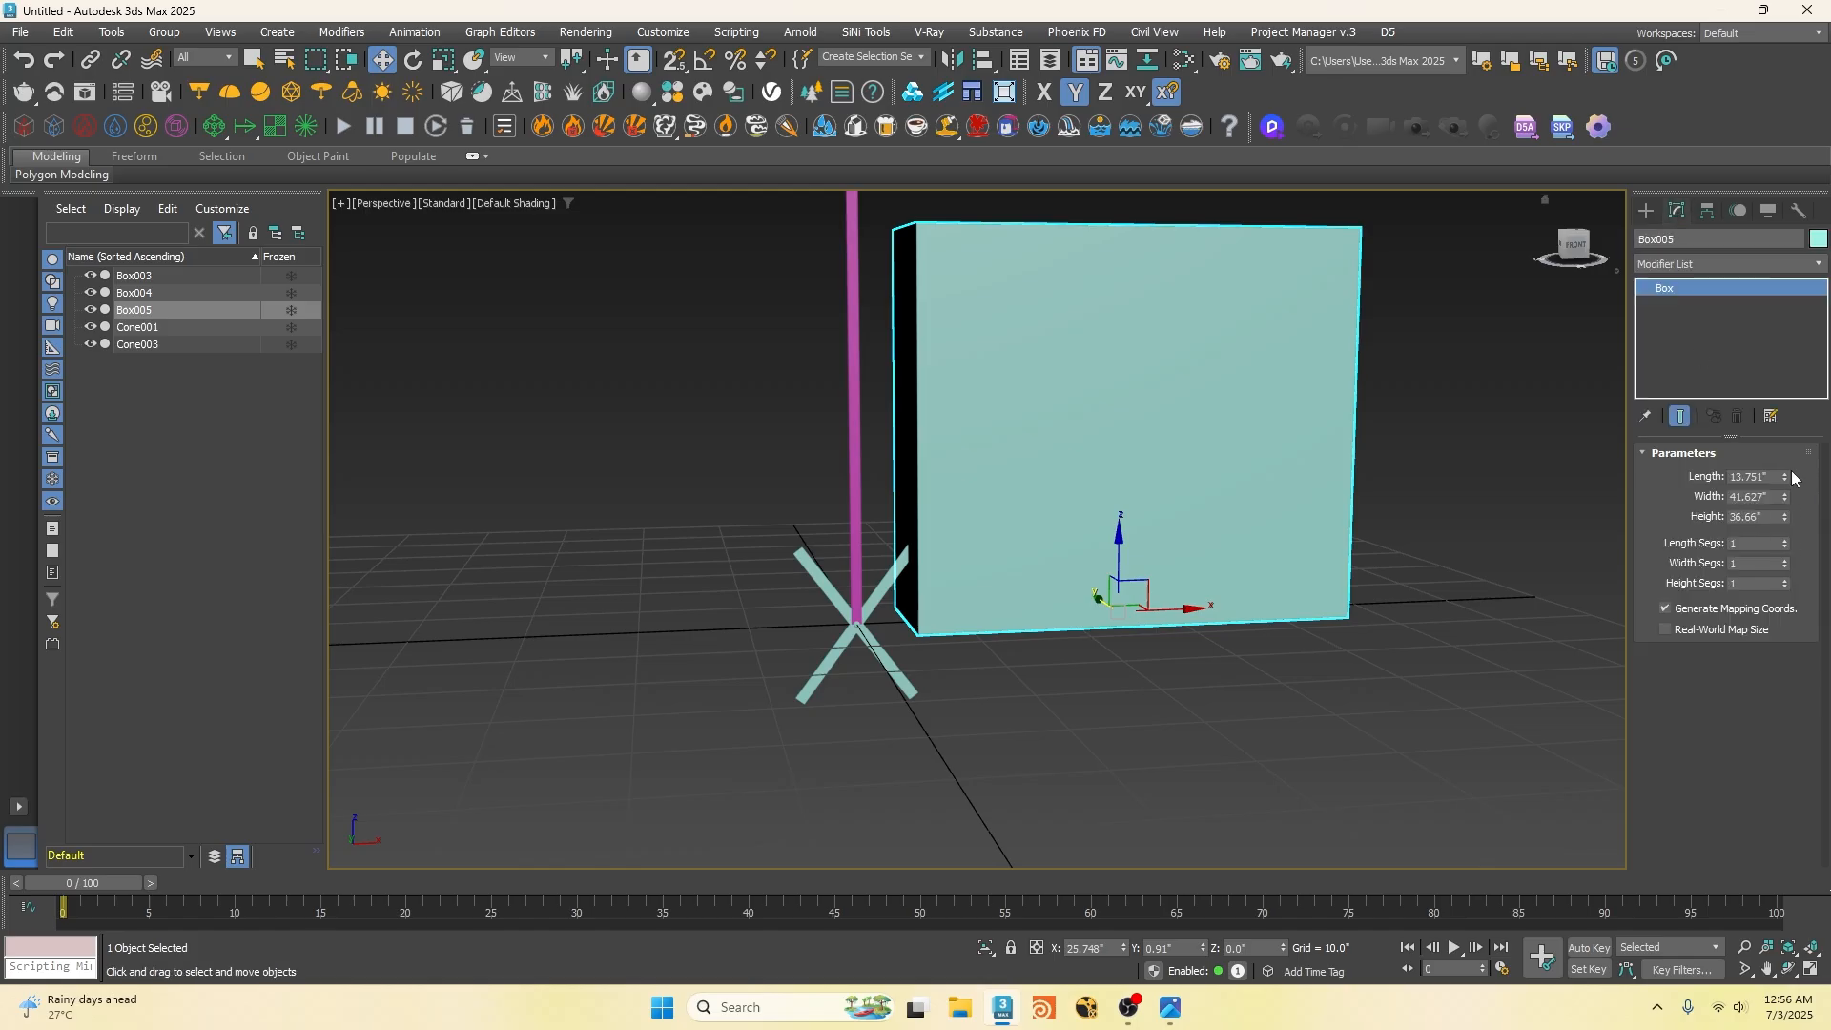
pyautogui.write('2')
pyautogui.press('Return')
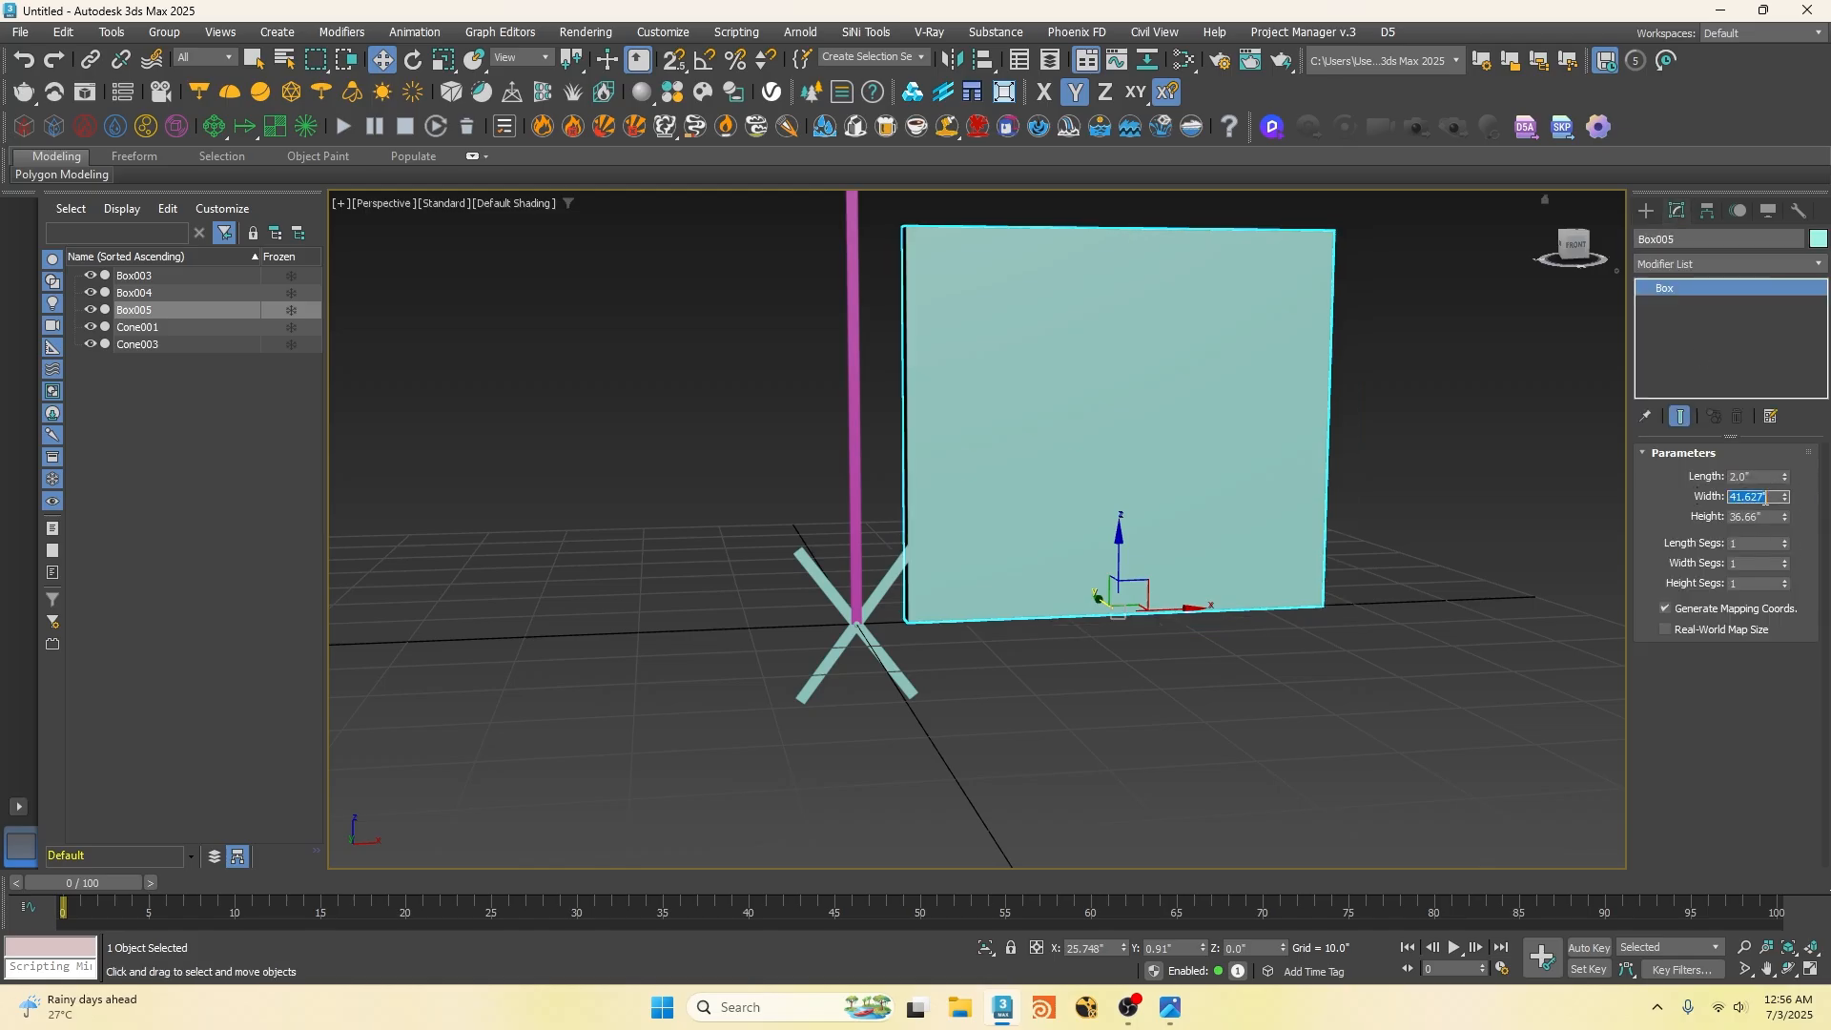
pyautogui.write('60')
pyautogui.press('Tab')
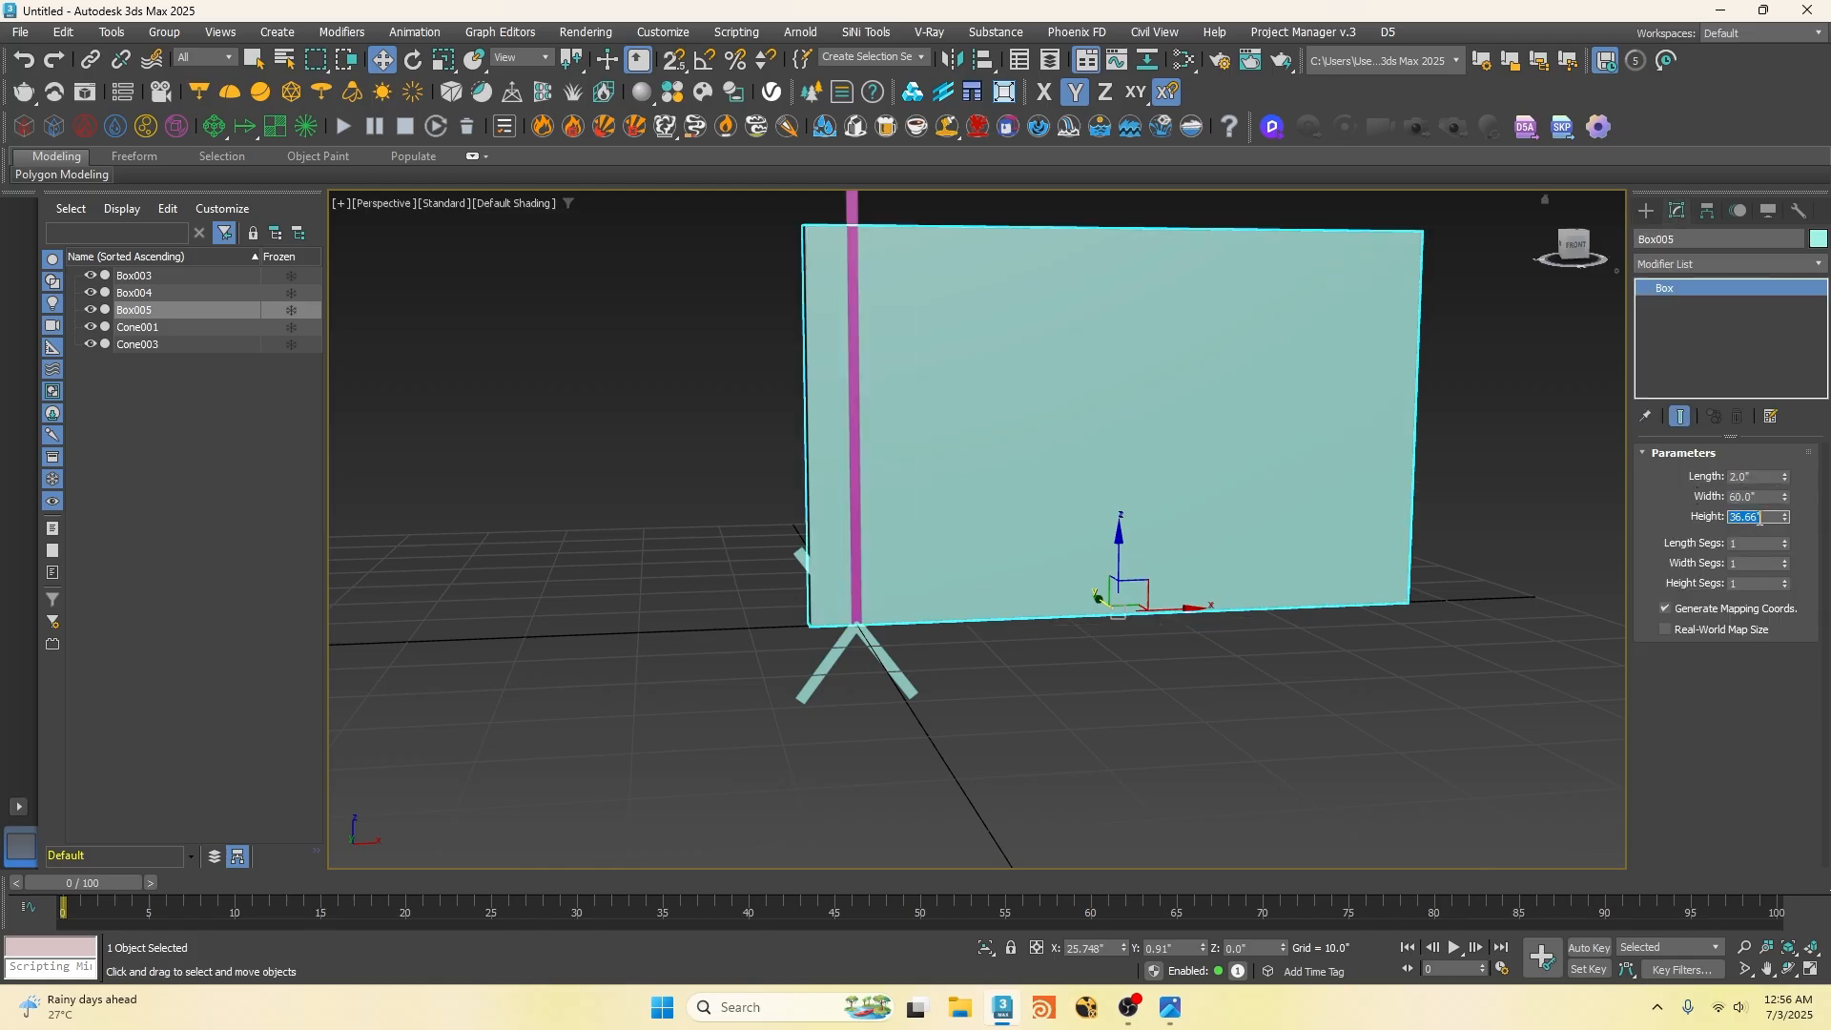
pyautogui.write('60')
pyautogui.press('Return')
# Step: Set the large box's length to 1" and center it on the bars by zeroing its X and Y position
pyautogui.scroll(-3, 920, 510)
pyautogui.press('t')
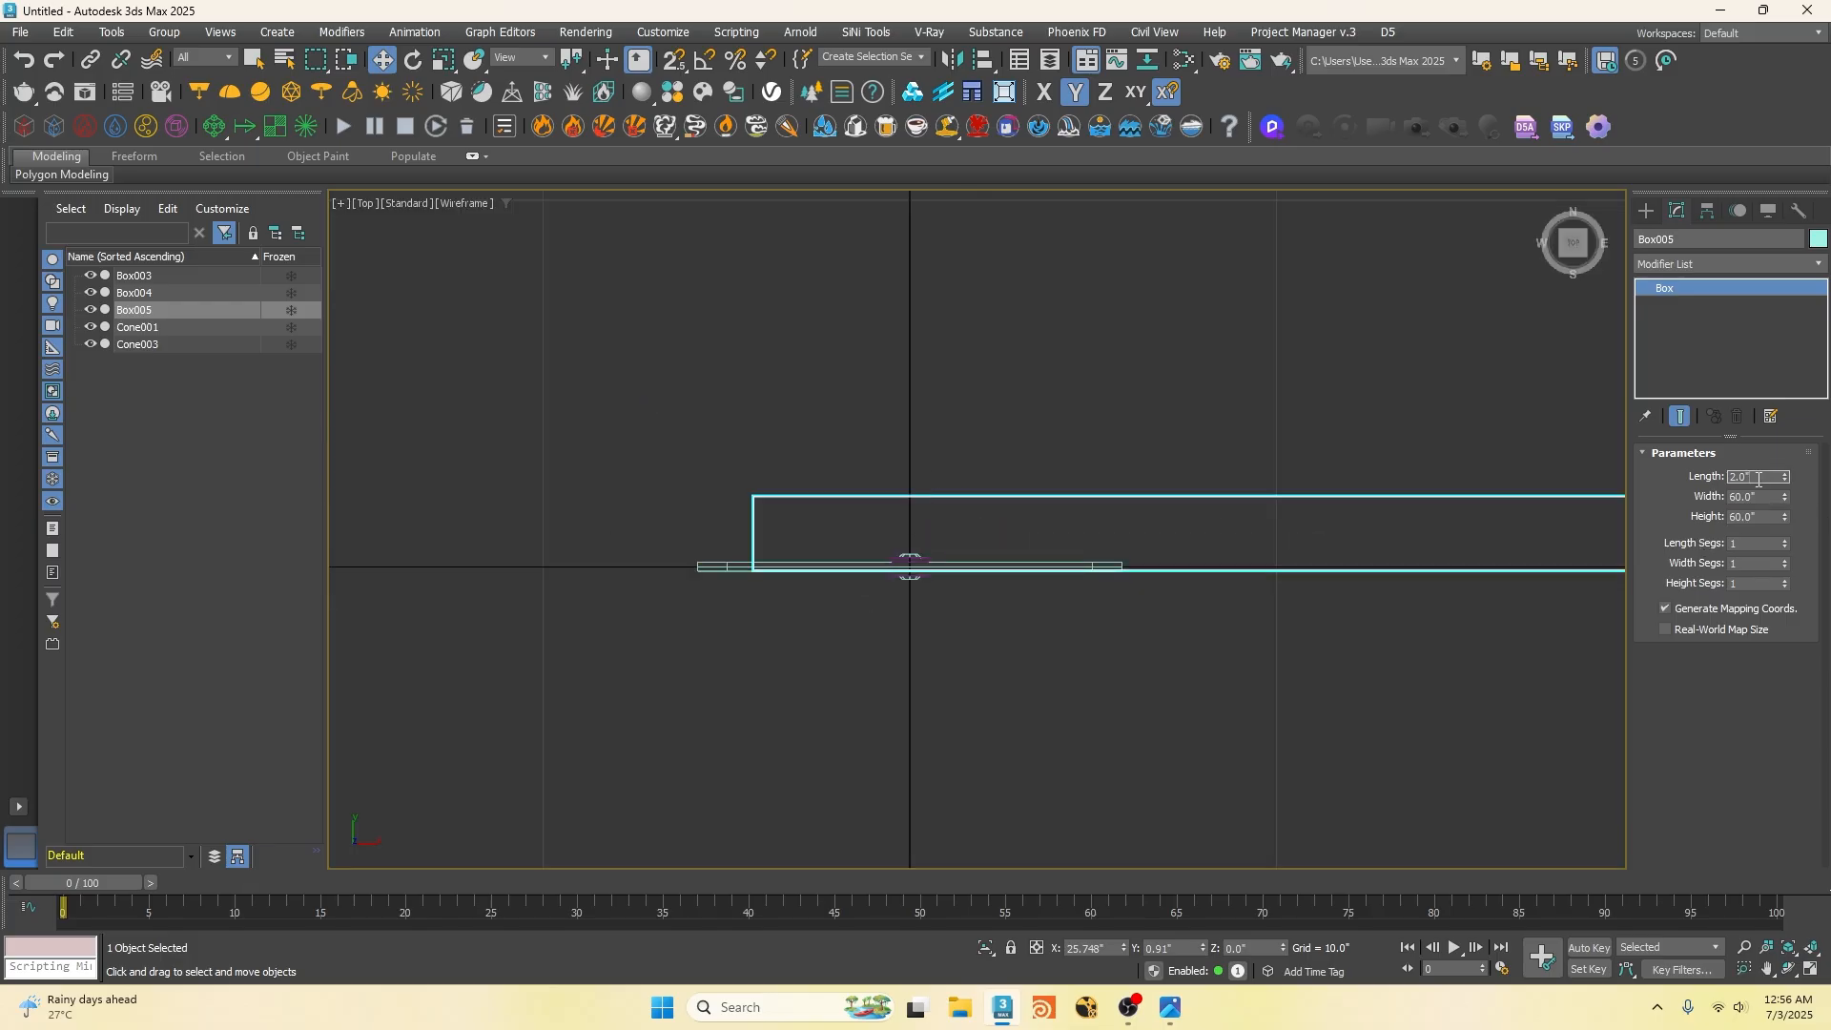
pyautogui.press('Return')
pyautogui.scroll(2, 944, 586)
pyautogui.scroll(-2, 801, 545)
pyautogui.rightClick(1123, 948)
pyautogui.rightClick(1202, 948)
pyautogui.moveTo(545, 555); pyautogui.dragTo(818, 639, button='middle')
pyautogui.scroll(-2, 989, 662)
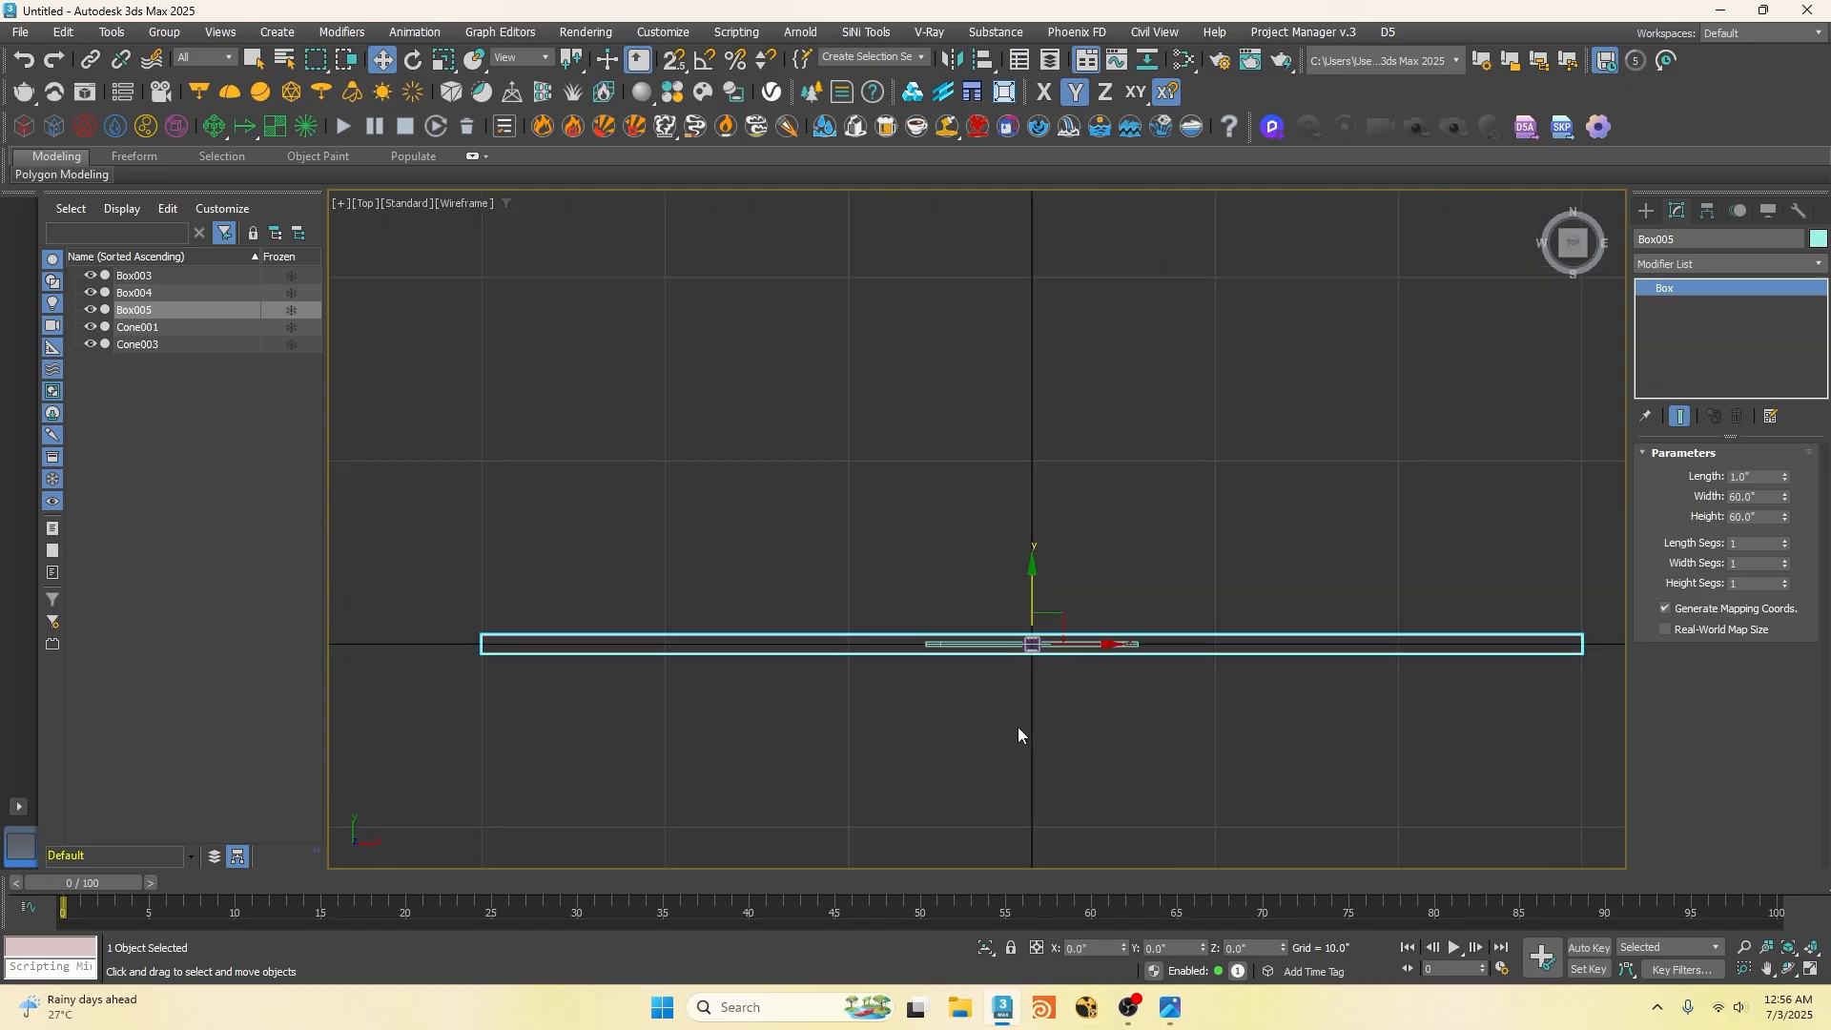
# Step: Convert the large box to an Editable Poly and inset its front face by 1"
pyautogui.press('p')
pyautogui.rightClick(908, 410)
pyautogui.moveTo(985, 641)
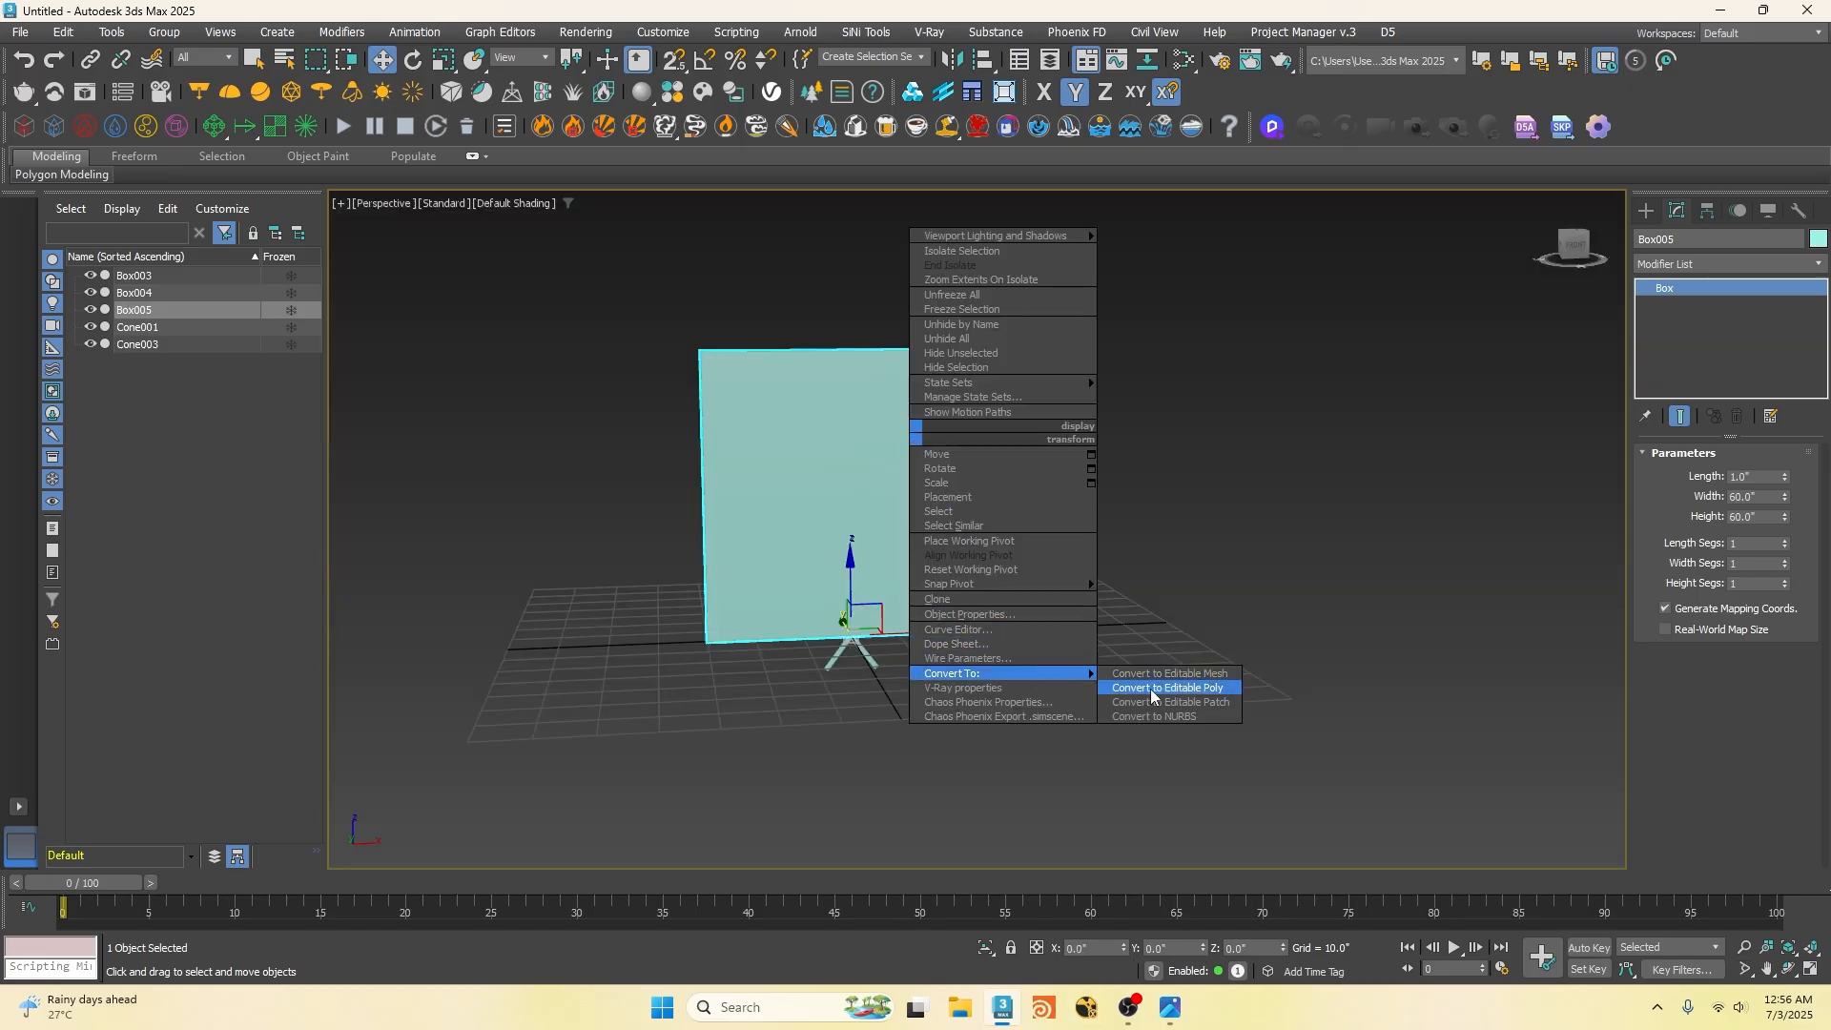
pyautogui.click(1154, 681)
pyautogui.click(1746, 475)
pyautogui.click(932, 457)
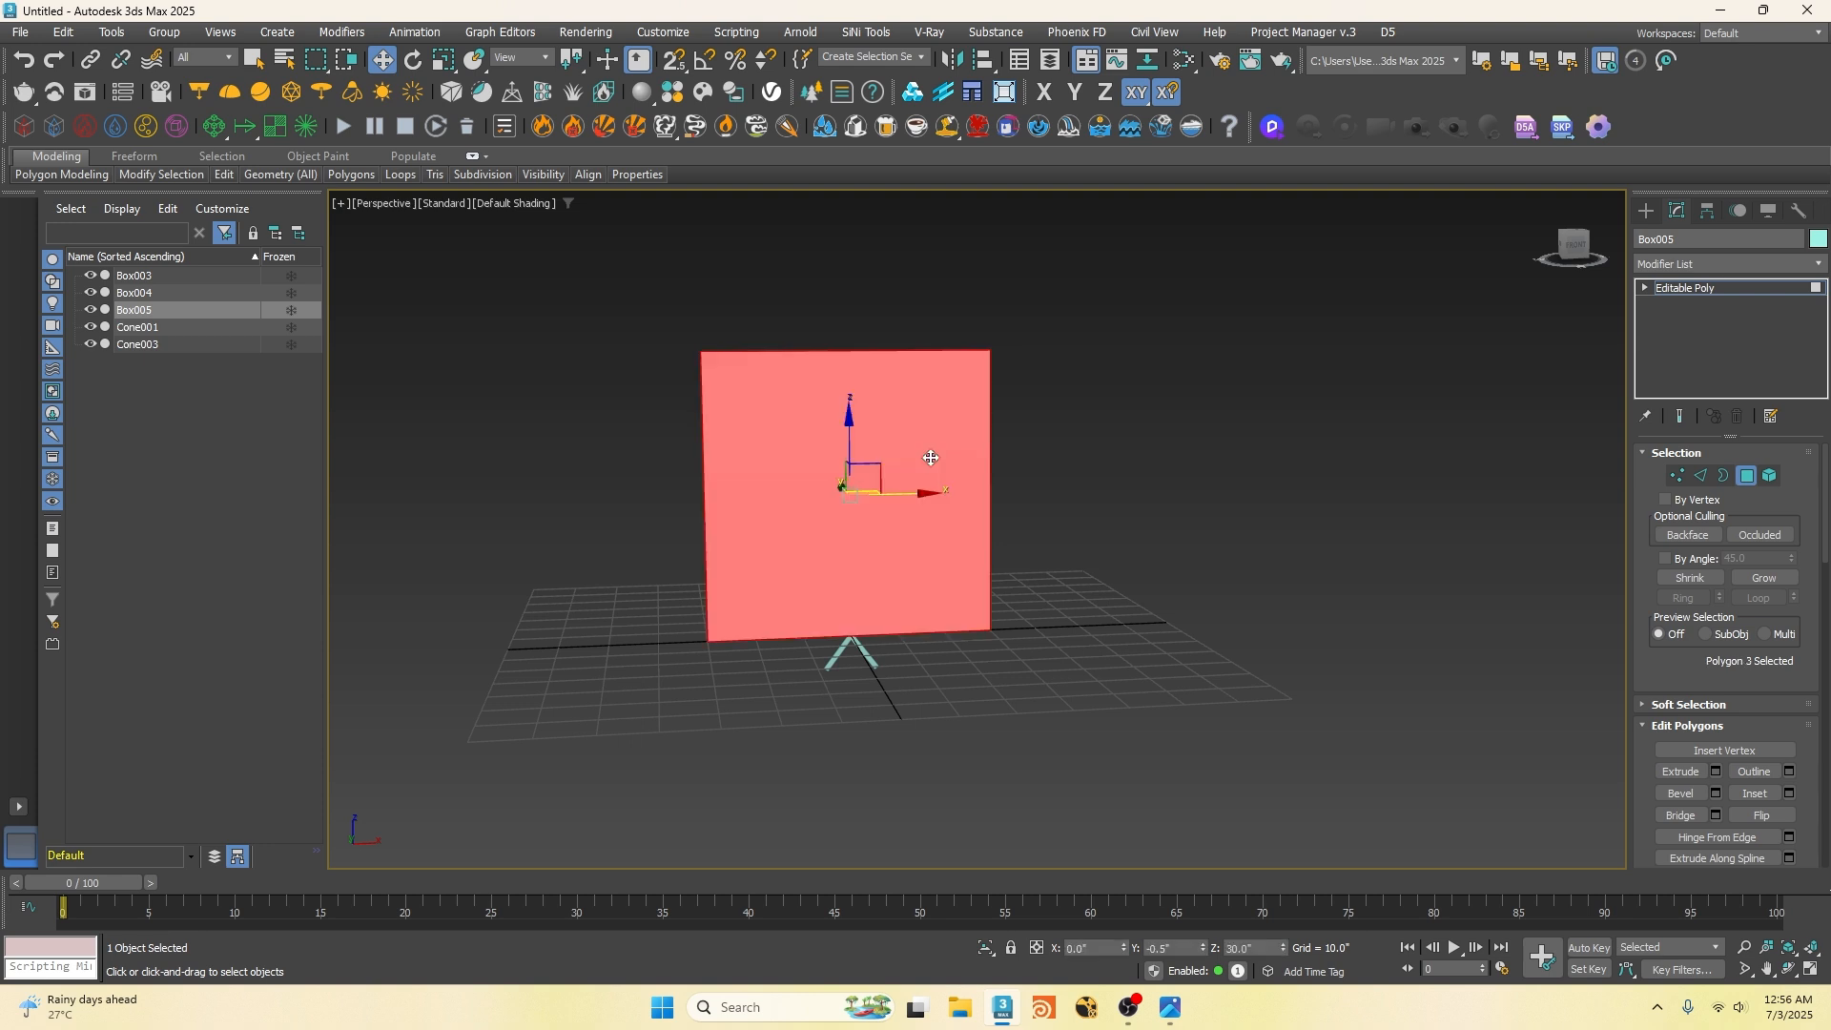
pyautogui.click(1789, 793)
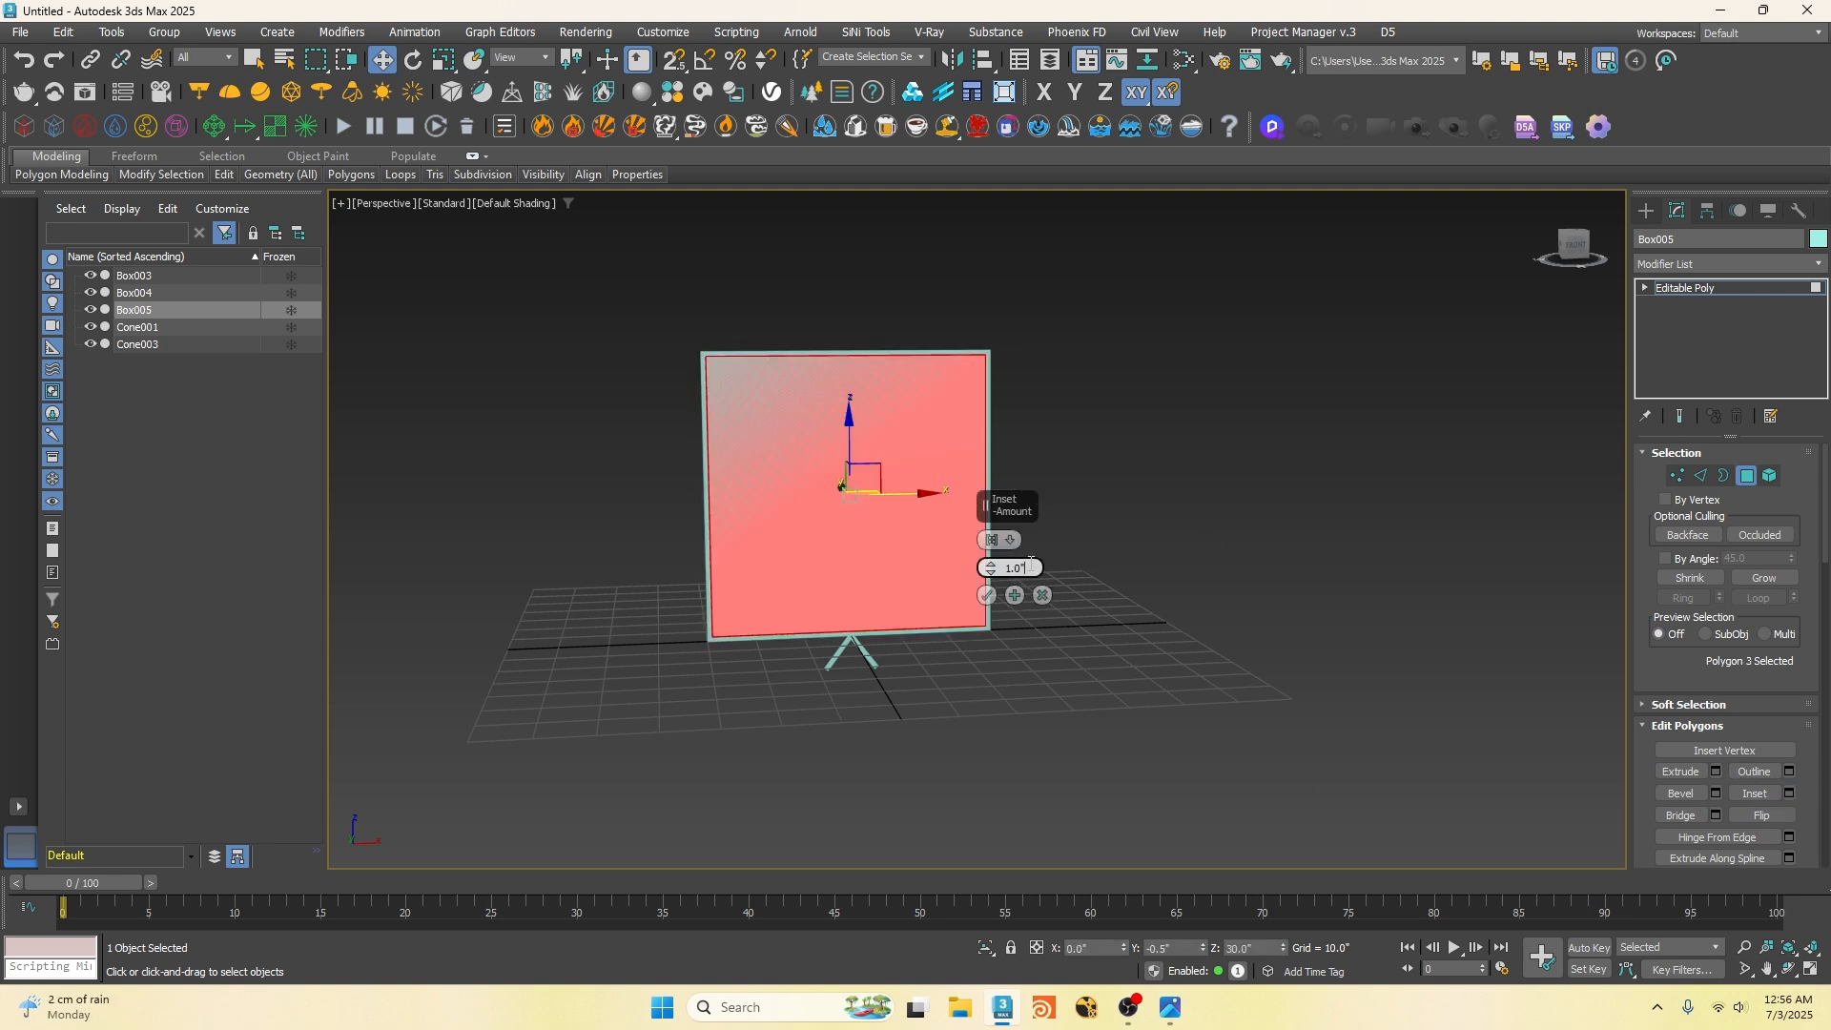
pyautogui.click(988, 595)
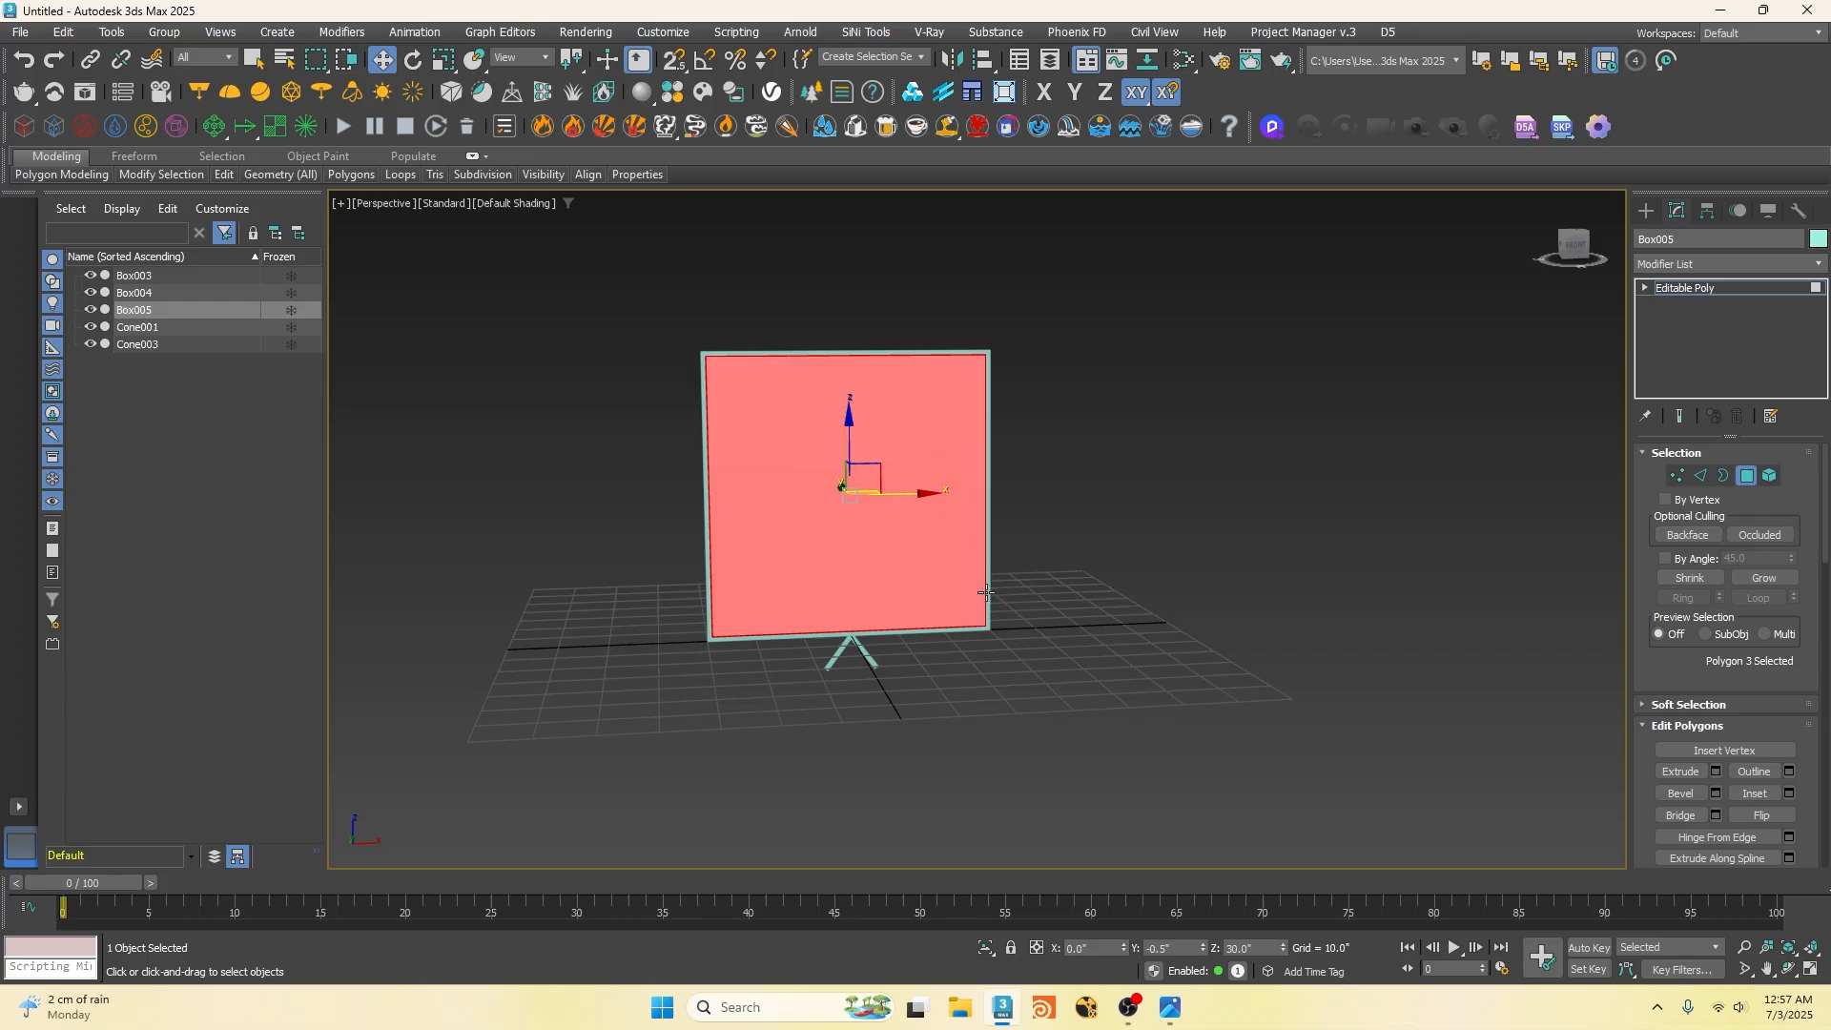
# Step: Delete the large inset face area so that only the open rectangular frame remains
pyautogui.keyDown('alt'); pyautogui.moveTo(832, 558); pyautogui.dragTo(824, 506, button='middle'); pyautogui.keyUp('alt')
pyautogui.press('Delete')
pyautogui.scroll(7, 923, 580)
pyautogui.keyDown('alt'); pyautogui.moveTo(925, 626); pyautogui.dragTo(965, 589, button='middle'); pyautogui.keyUp('alt')
# Step: Show edged faces in the perspective view and select the ring of edges across the frame's inner faces
pyautogui.press('2')
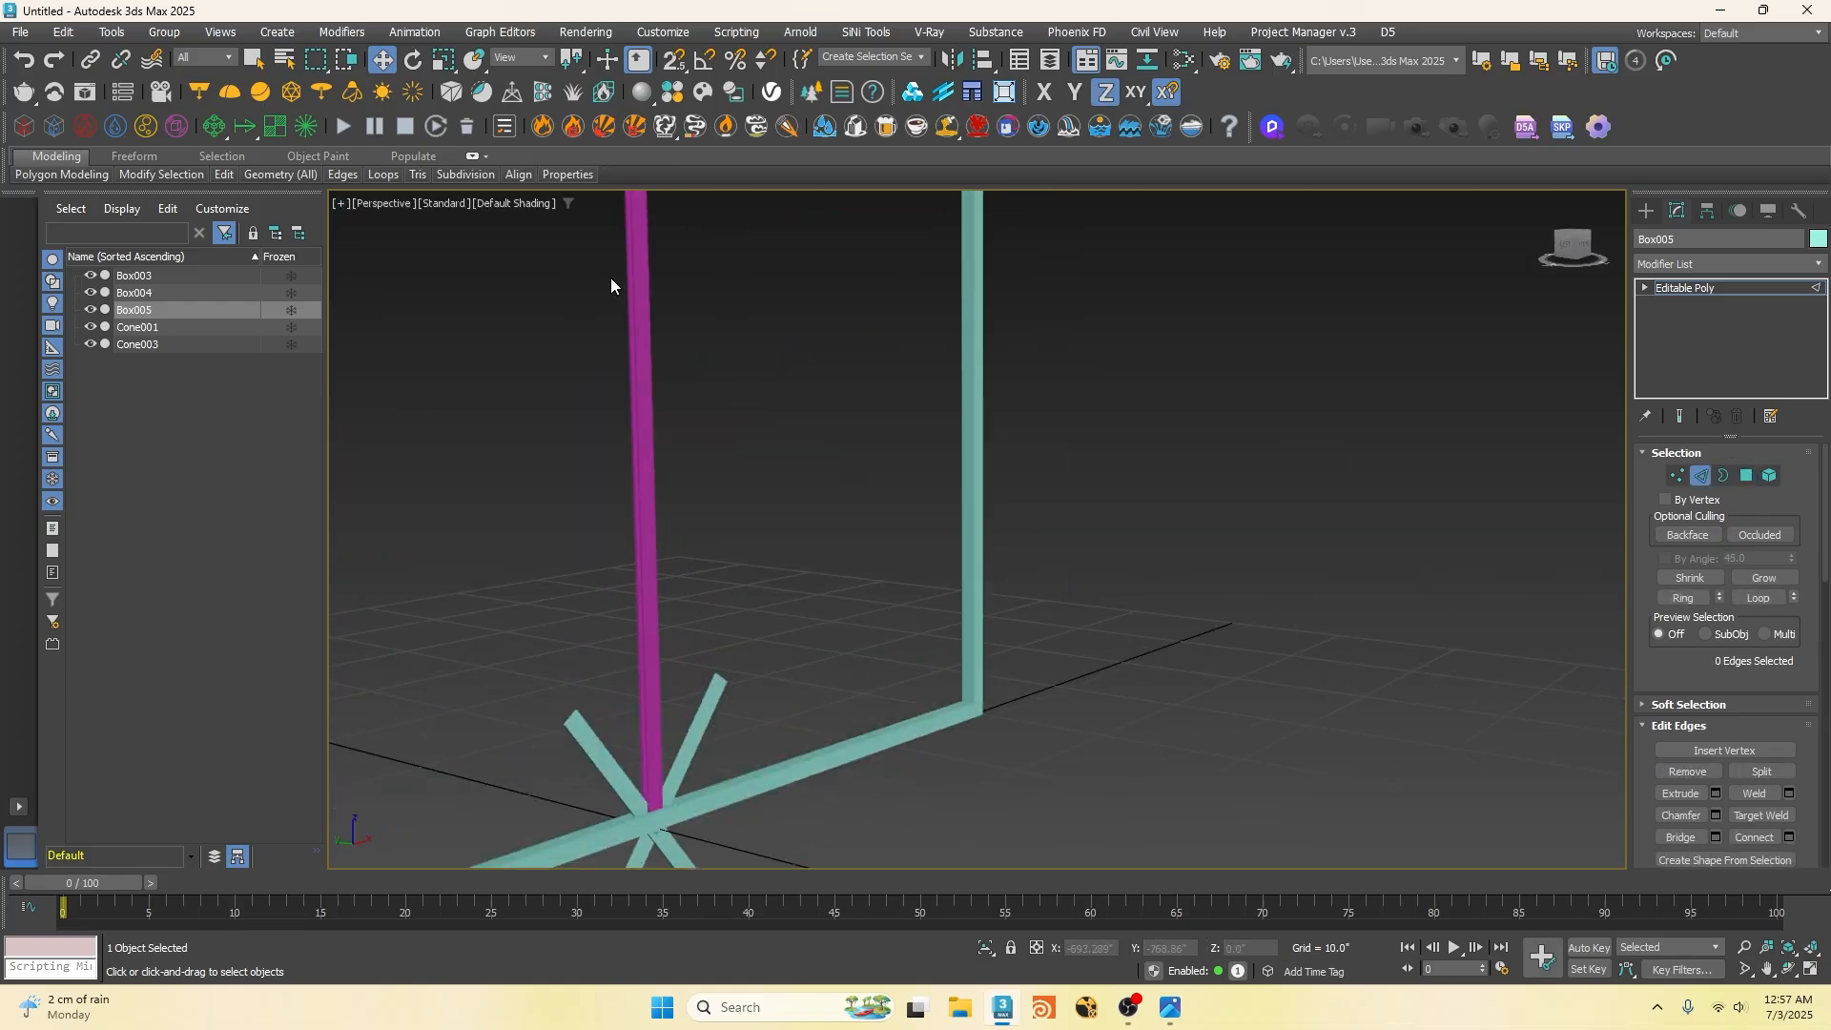
pyautogui.click(507, 203)
pyautogui.click(520, 394)
pyautogui.scroll(5, 965, 702)
pyautogui.click(999, 695)
pyautogui.click(1686, 599)
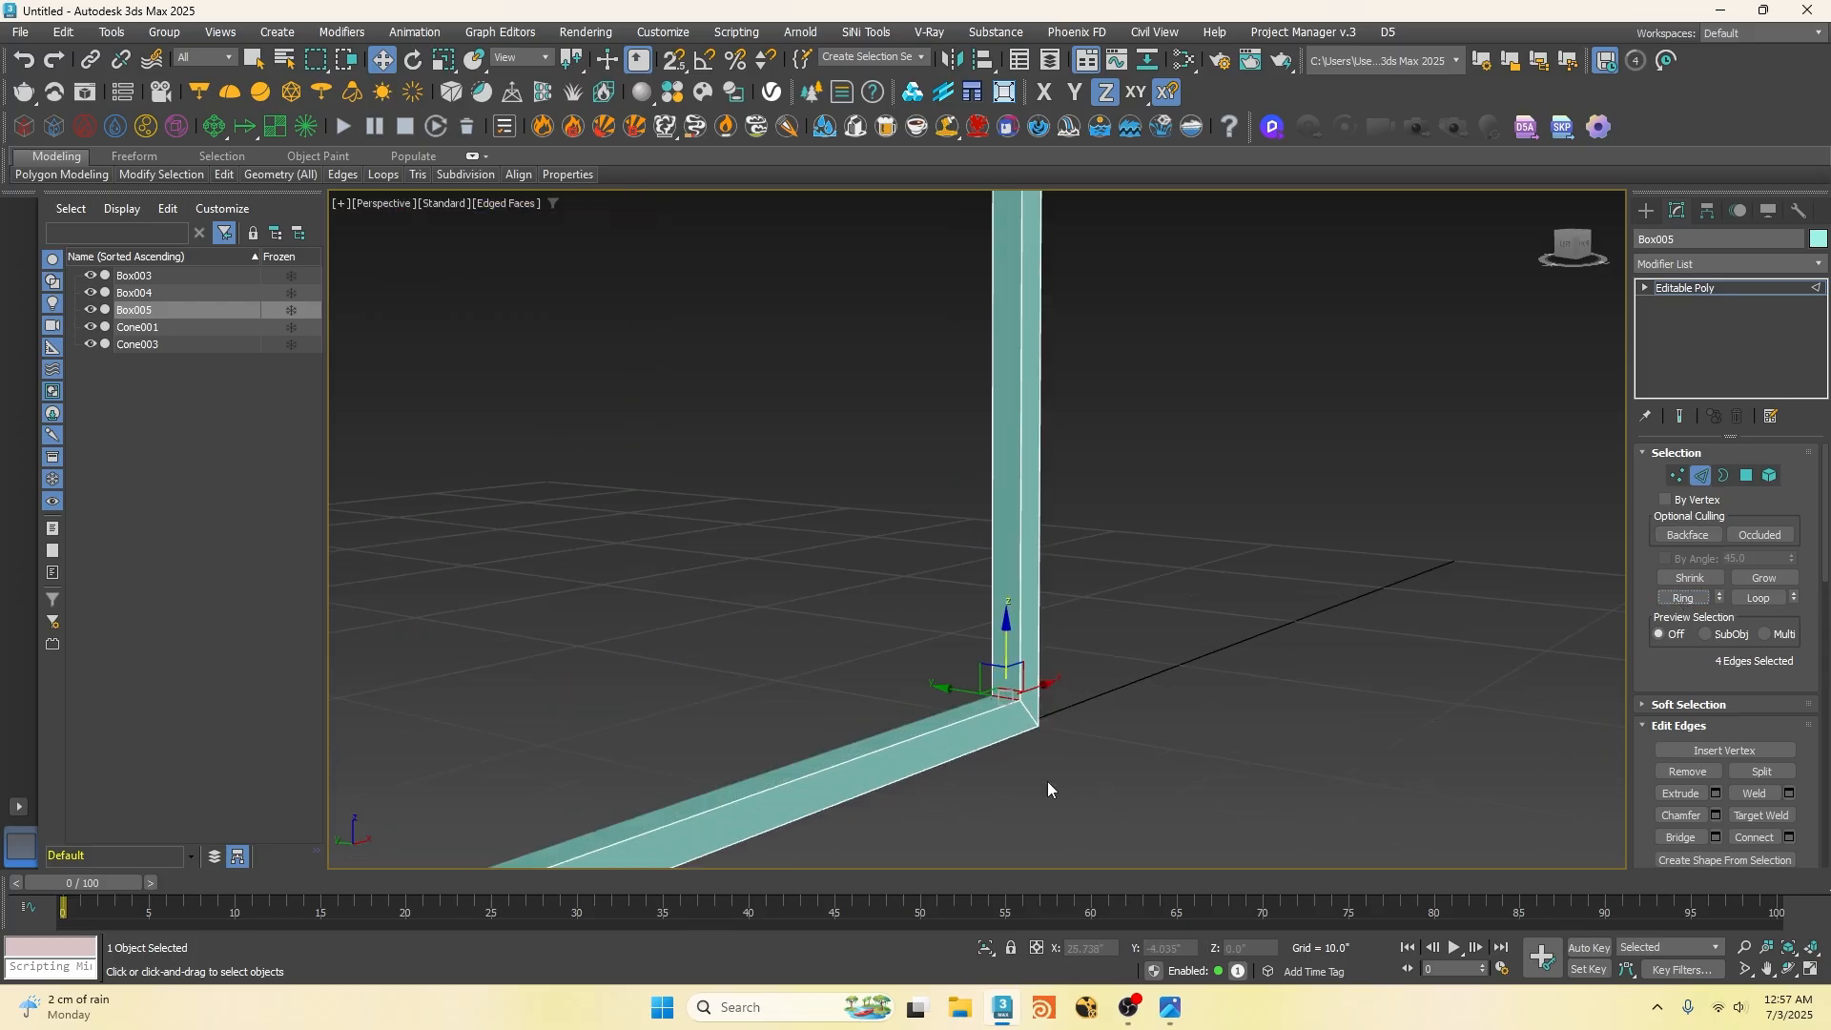
# Step: Connect the ring of edges with 2 segments and a pinch of 37, matching the bars' width in the top view
pyautogui.scroll(-5, 1032, 775)
pyautogui.scroll(5, 1032, 393)
pyautogui.scroll(-3, 1051, 403)
pyautogui.scroll(-2, 1089, 428)
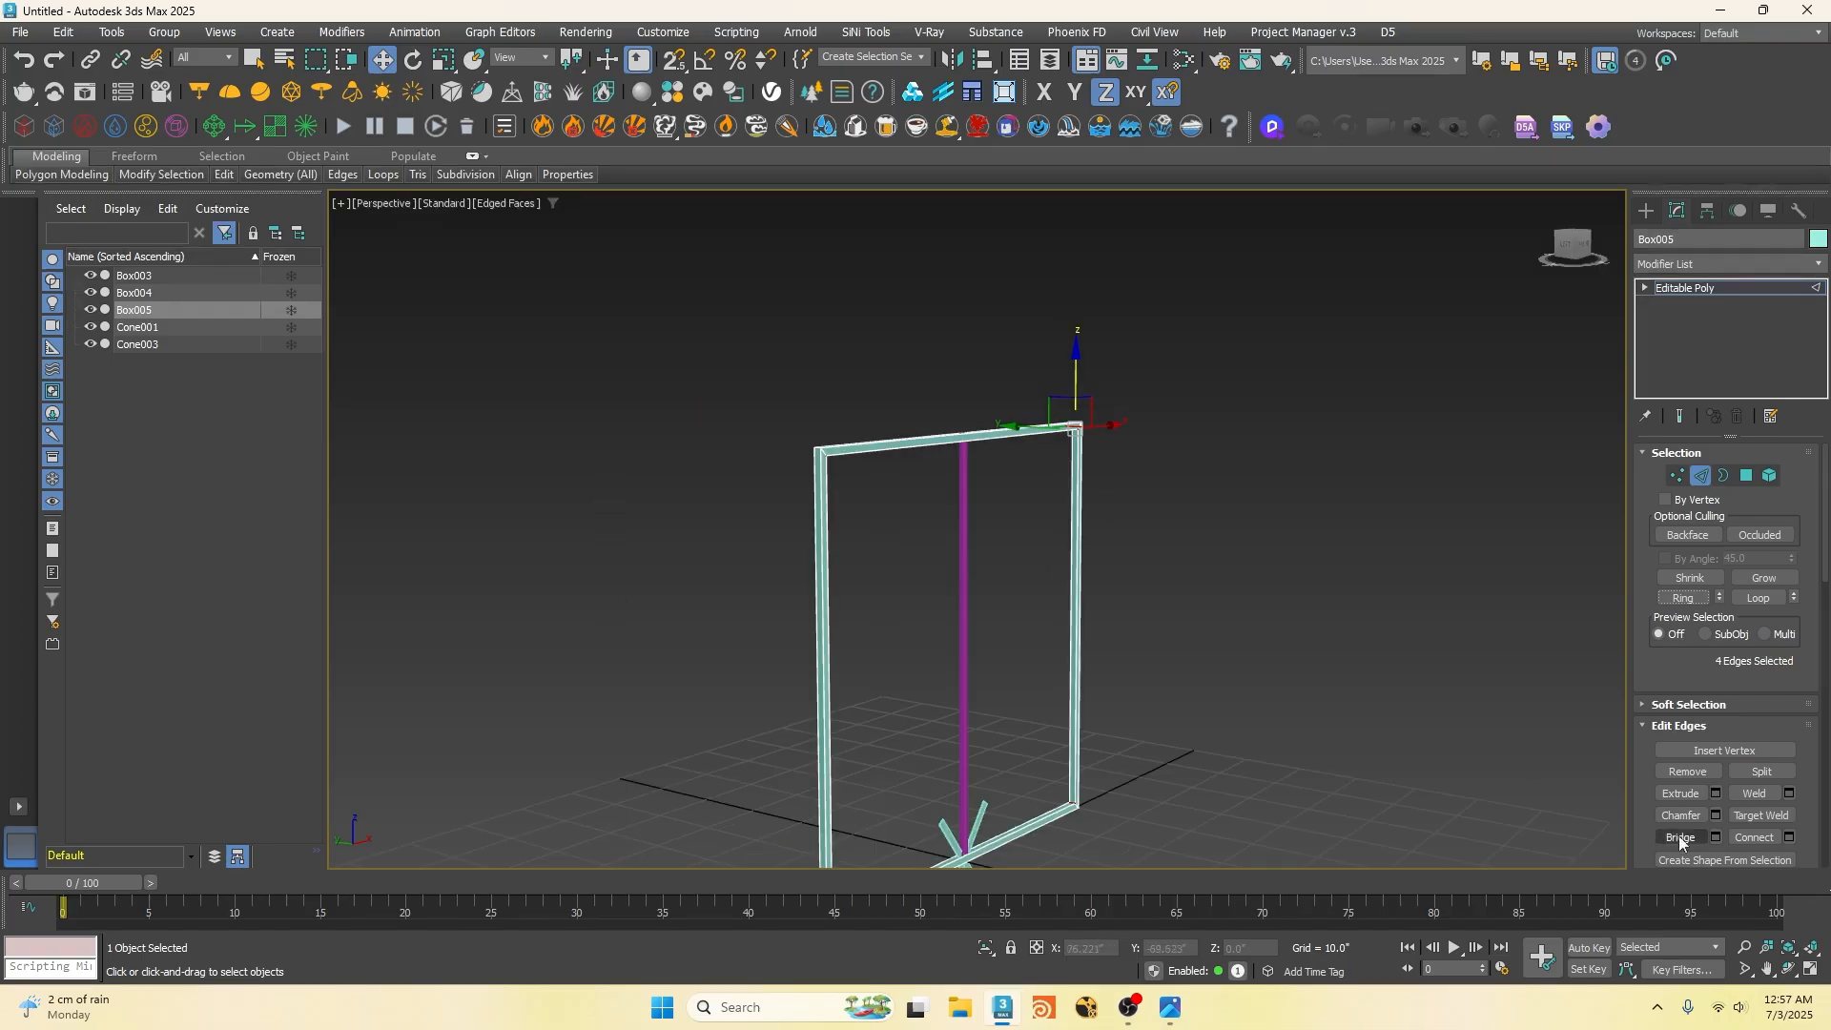
pyautogui.click(1787, 836)
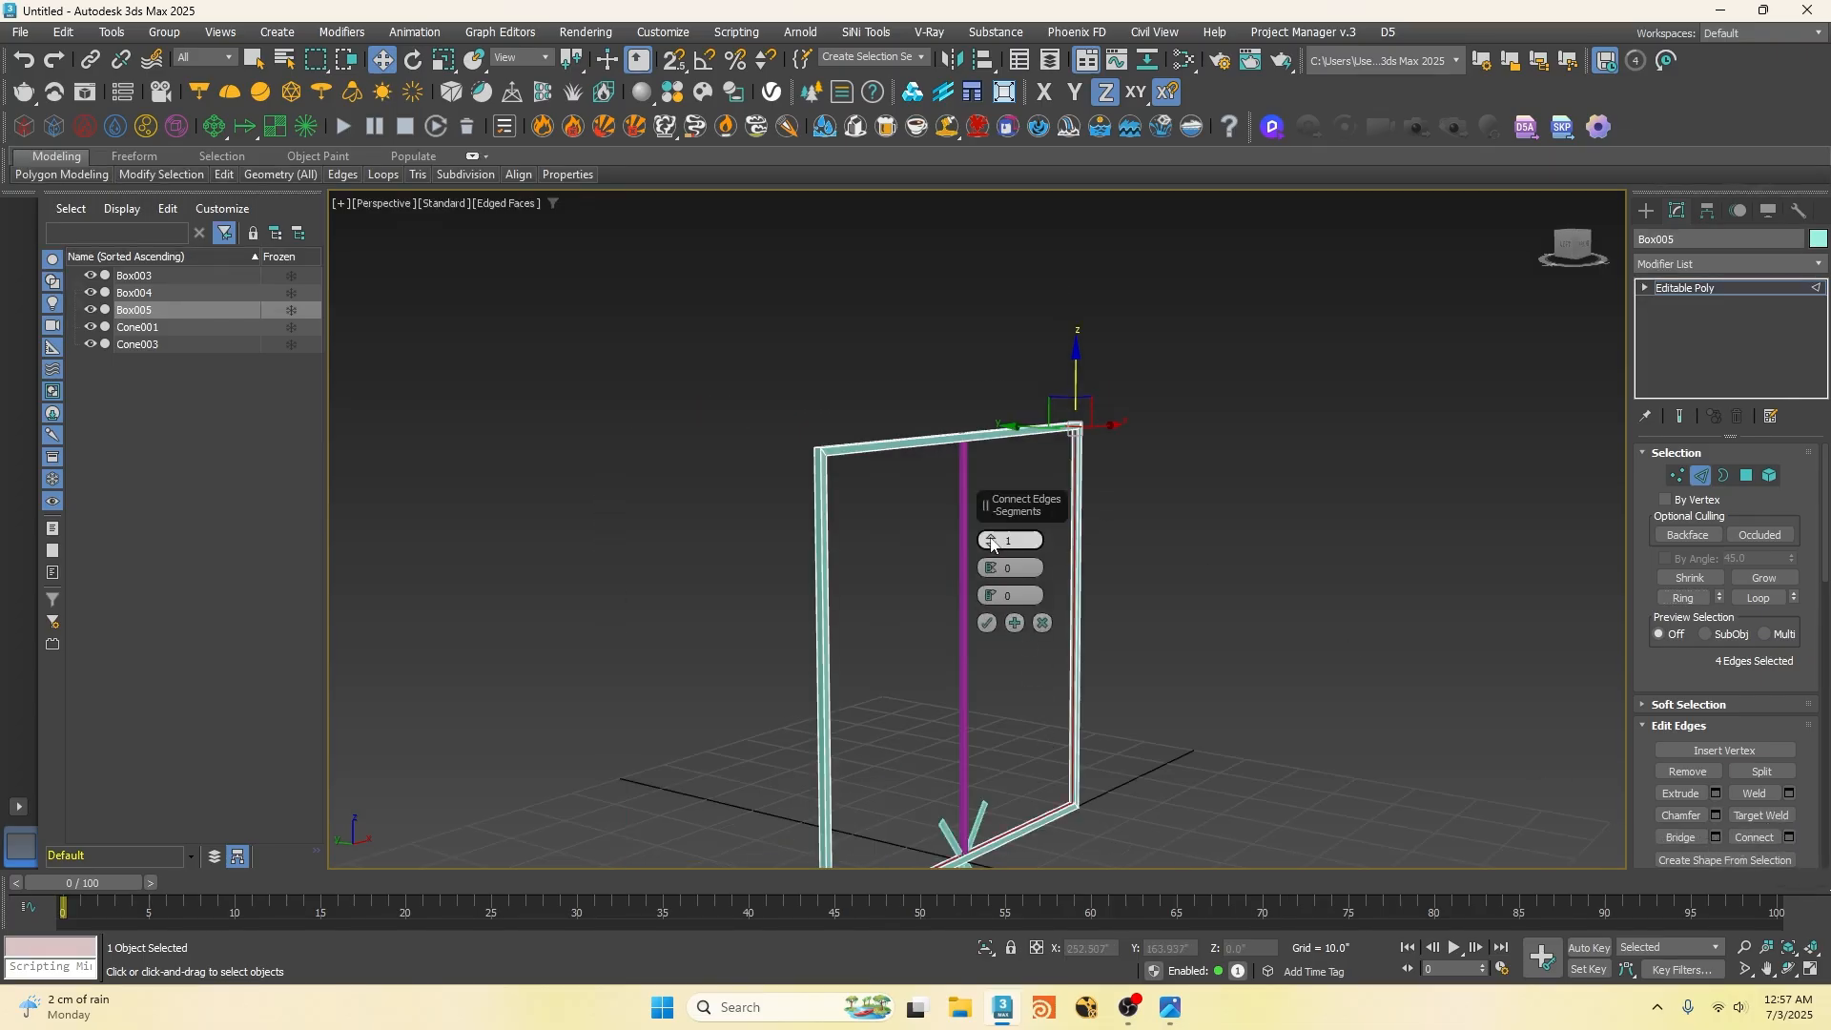
pyautogui.press('t')
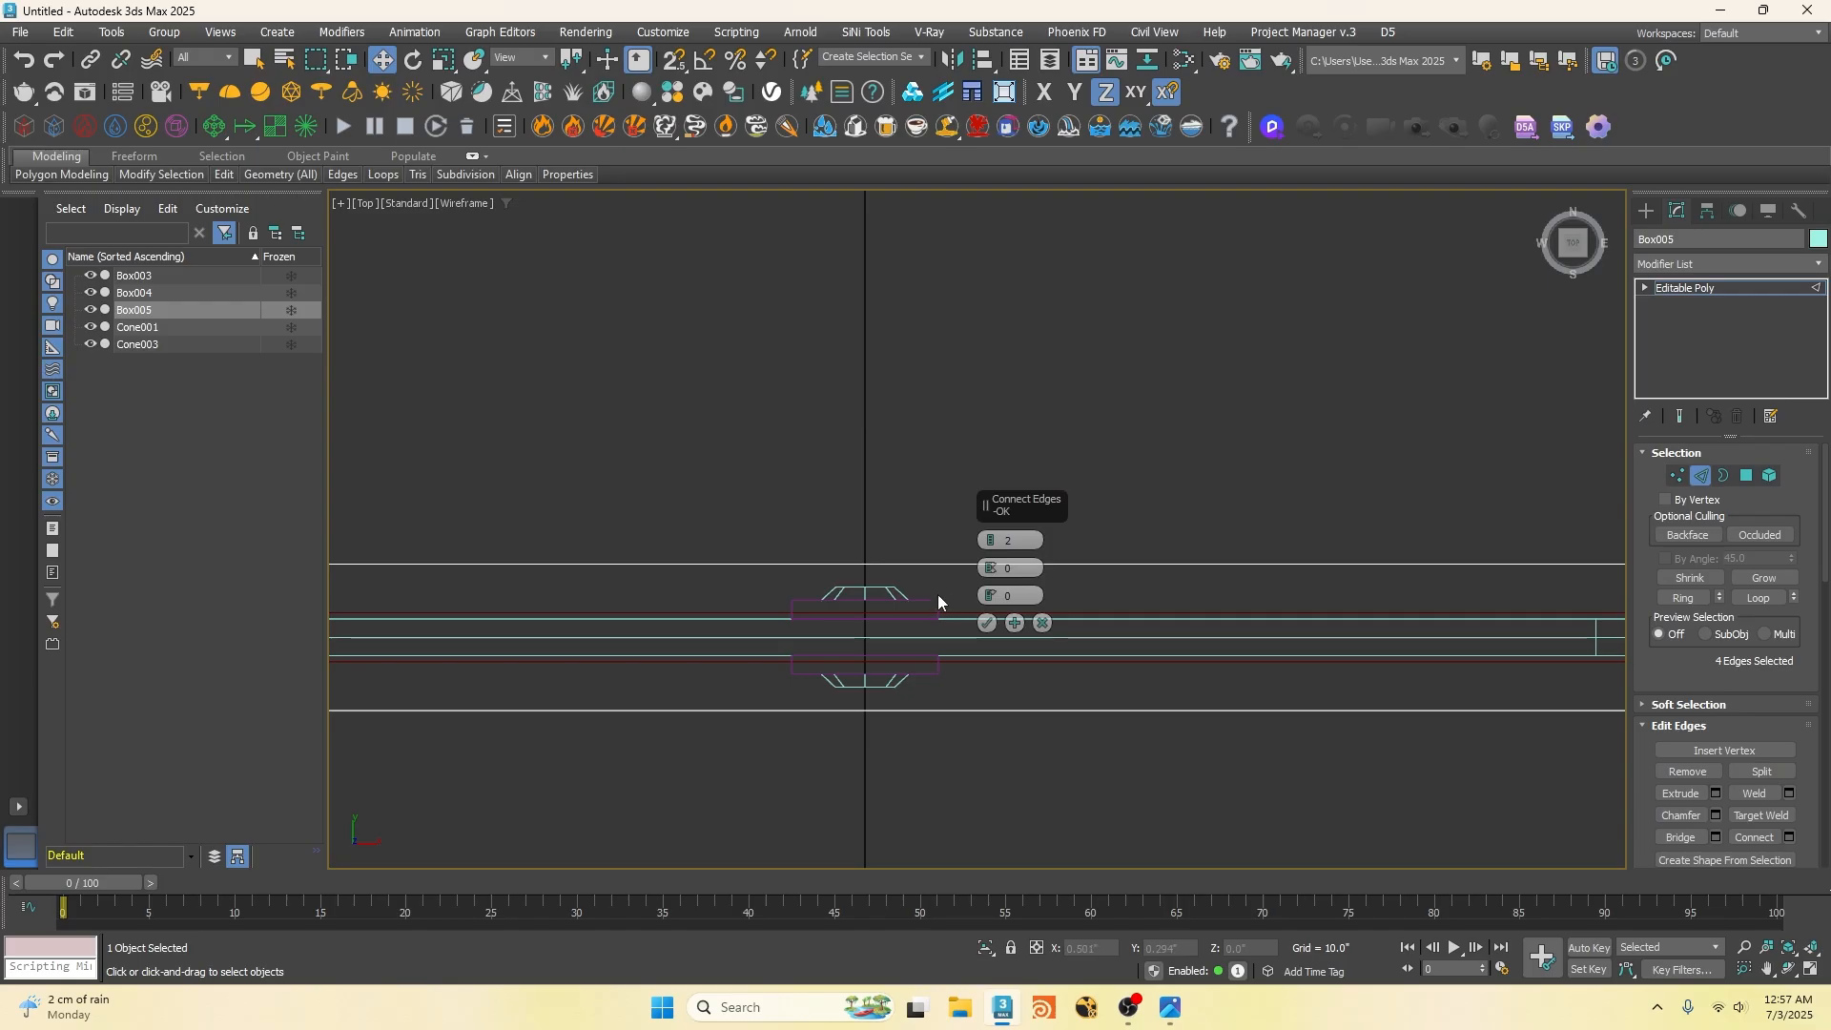
pyautogui.moveTo(994, 570); pyautogui.dragTo(1000, 417)
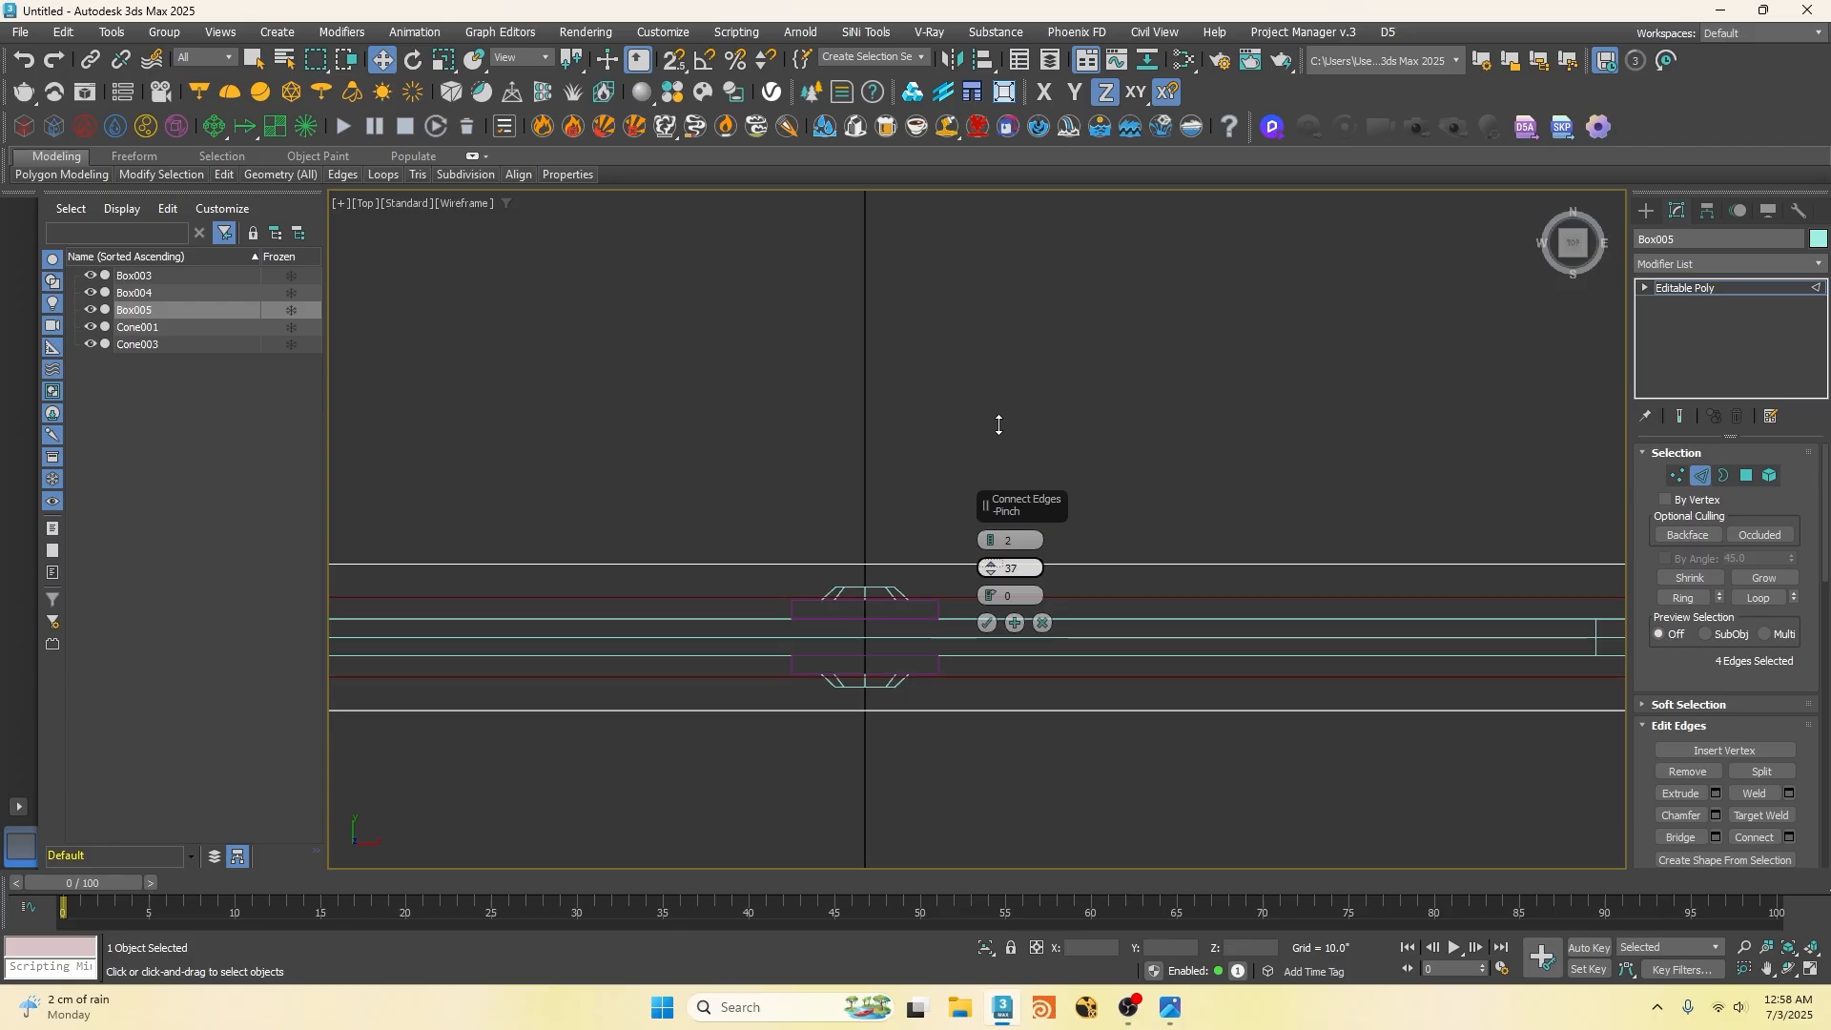
pyautogui.click(986, 624)
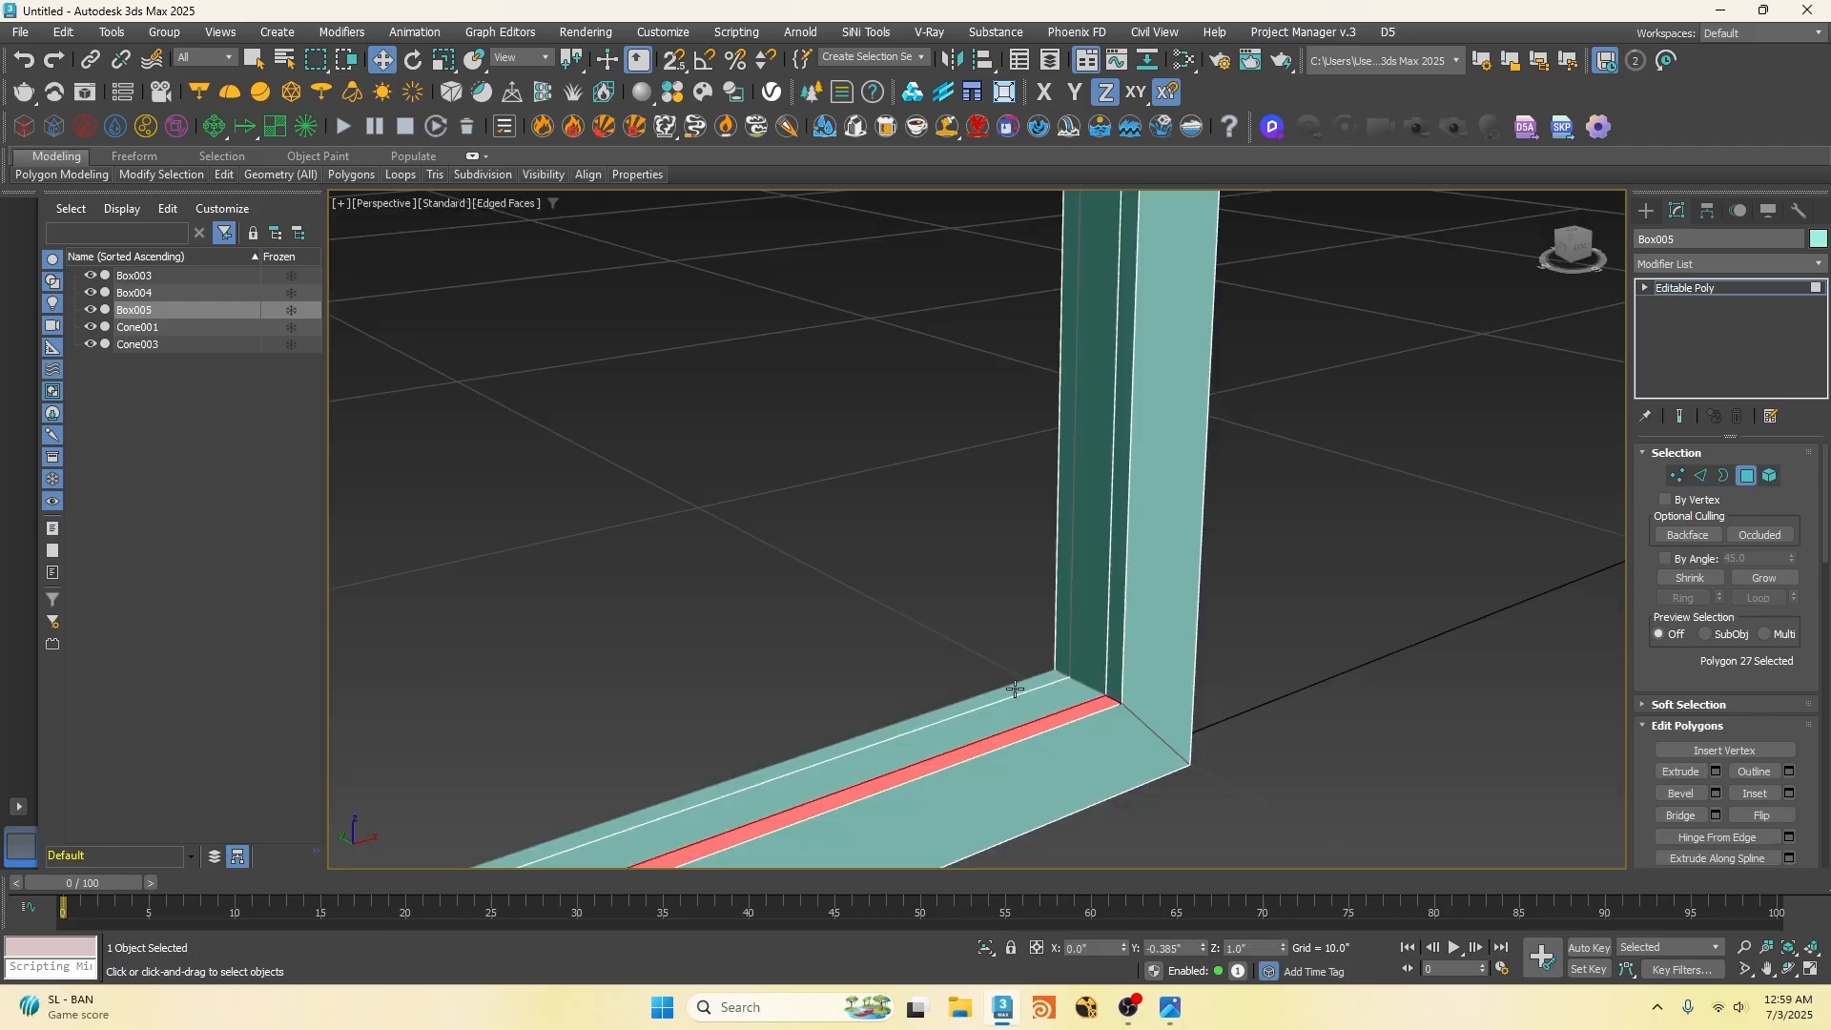
# Step: Select the narrow edge-strip polygons on the frame's inner faces around a lower corner
pyautogui.keyDown('ctrl'); pyautogui.click(1008, 694); pyautogui.keyUp('ctrl')
pyautogui.scroll(-8, 953, 722)
pyautogui.scroll(5, 981, 701)
pyautogui.click(1106, 703)
pyautogui.scroll(6, 1431, 602)
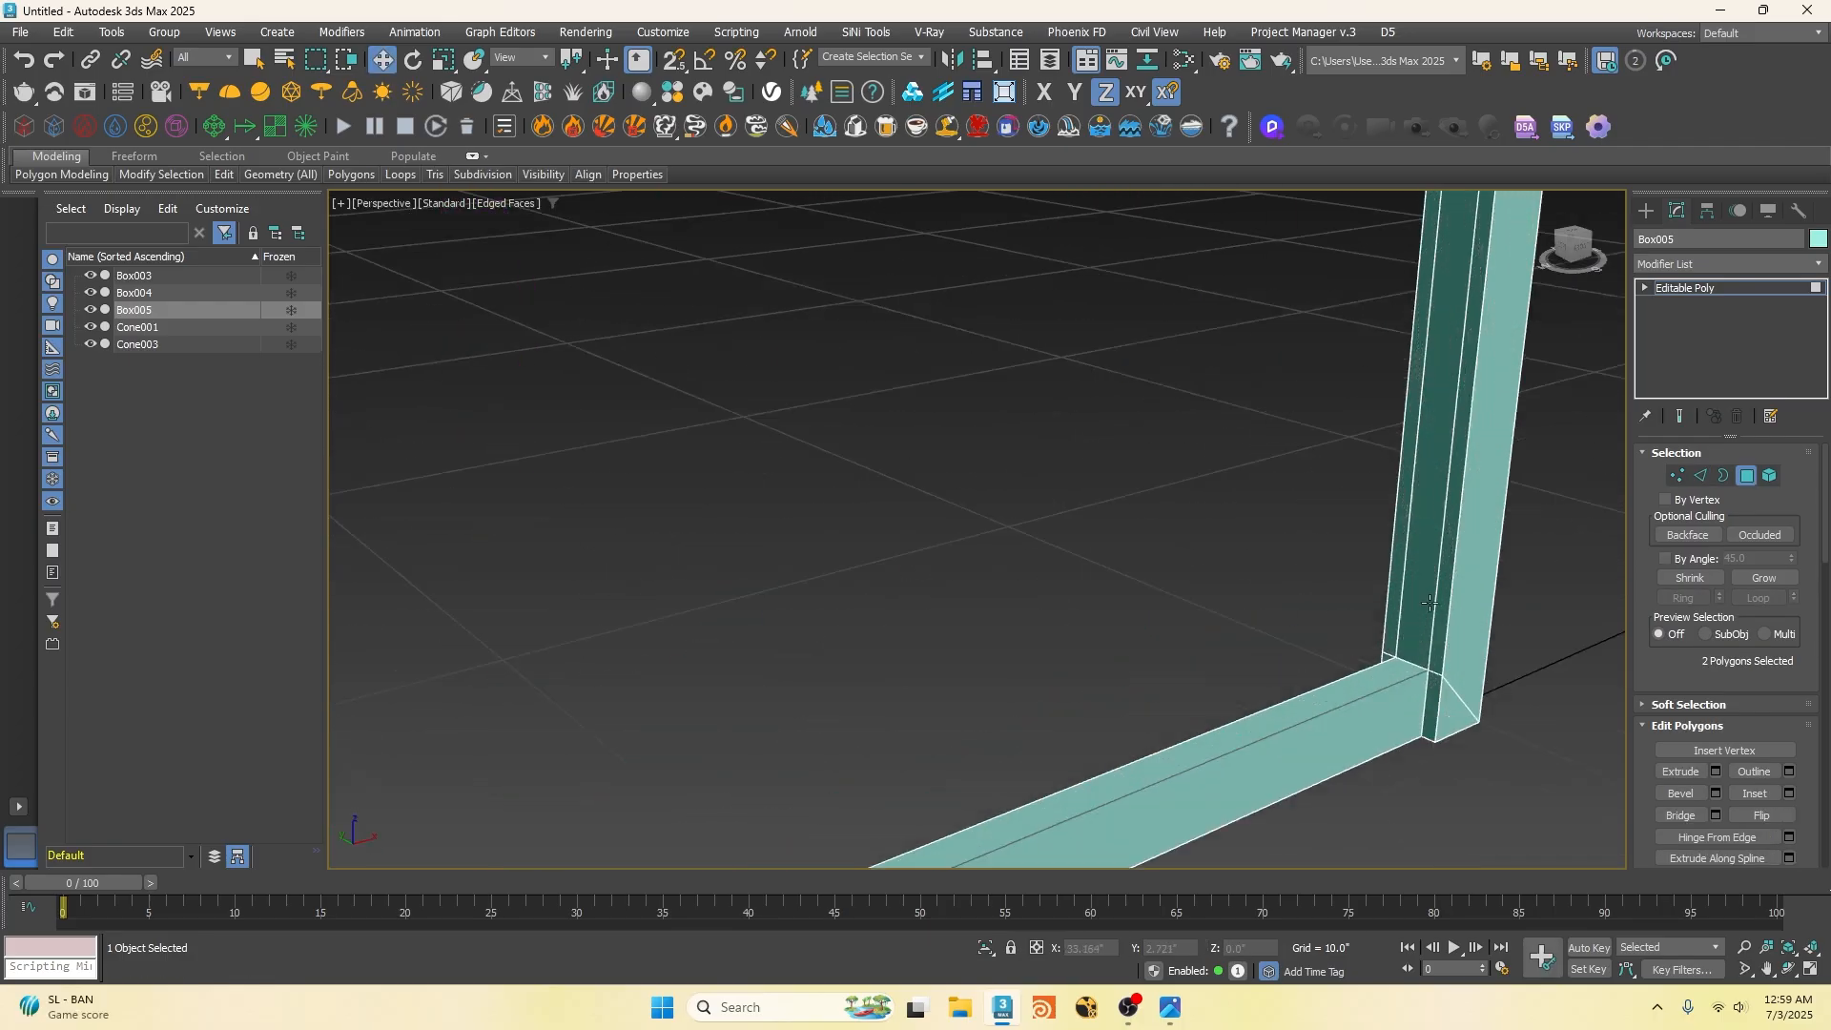
pyautogui.click(1437, 658)
pyautogui.keyDown('ctrl'); pyautogui.click(1383, 660); pyautogui.keyUp('ctrl')
pyautogui.scroll(2, 1383, 658)
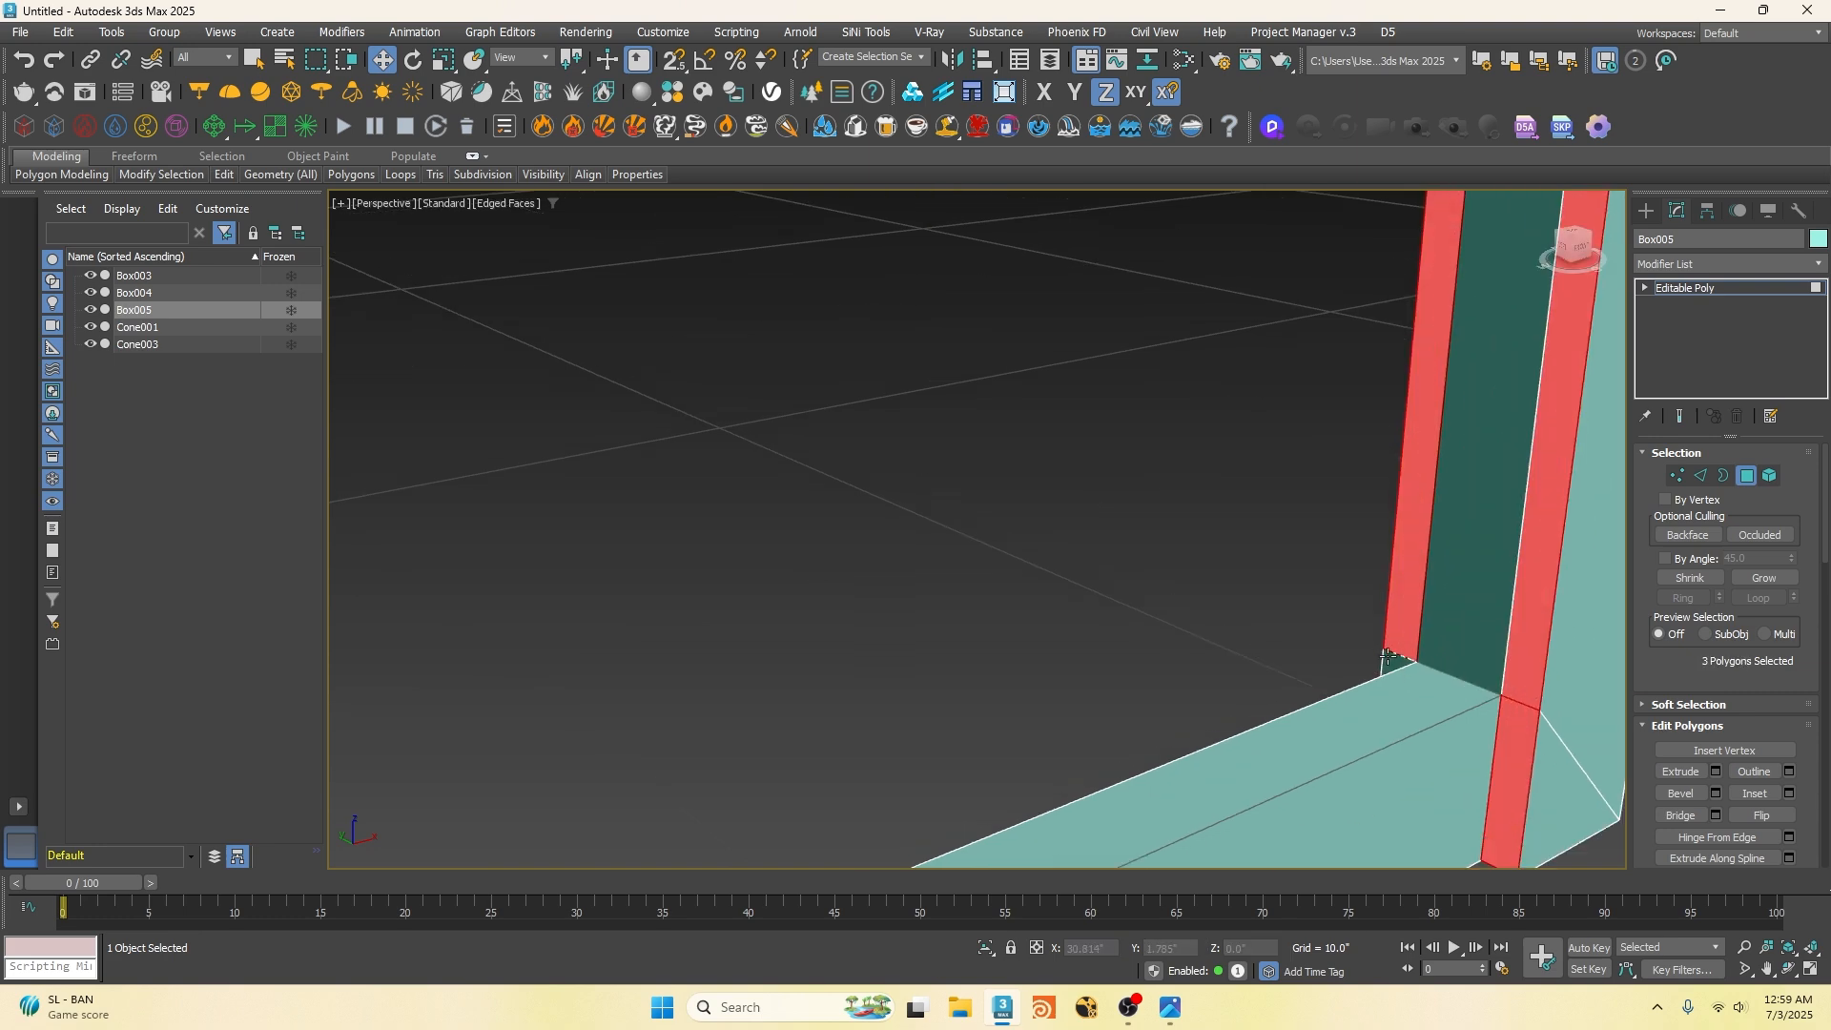
# Step: Add the narrow strip polygons around the frame's upper corner and the remaining inner edges to the selection
pyautogui.scroll(-10, 1355, 668)
pyautogui.keyDown('alt'); pyautogui.moveTo(1313, 675); pyautogui.dragTo(1135, 577, button='middle'); pyautogui.keyUp('alt')
pyautogui.scroll(10, 1283, 613)
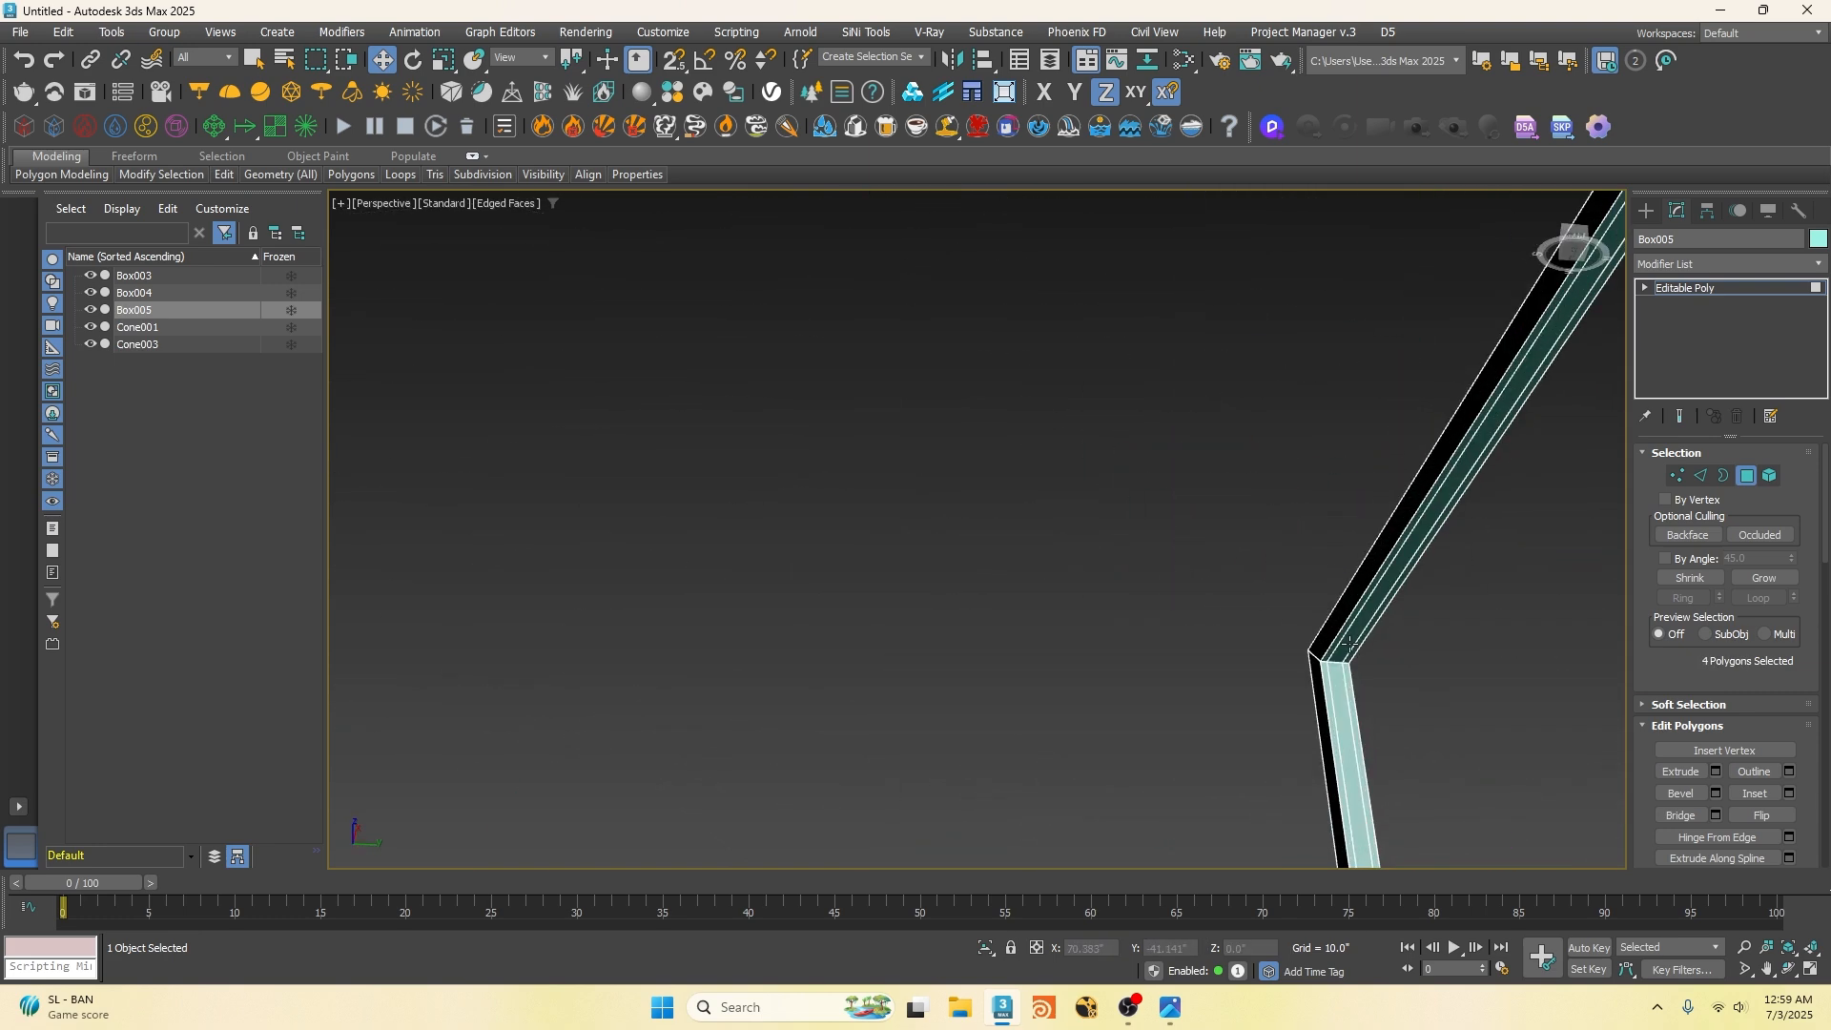
pyautogui.keyDown('ctrl'); pyautogui.click(1352, 662); pyautogui.keyUp('ctrl')
pyautogui.keyDown('ctrl'); pyautogui.click(1301, 669); pyautogui.keyUp('ctrl')
pyautogui.keyDown('ctrl'); pyautogui.click(1299, 691); pyautogui.keyUp('ctrl')
pyautogui.keyDown('ctrl'); pyautogui.click(1341, 703); pyautogui.keyUp('ctrl')
pyautogui.scroll(-10, 1276, 624)
pyautogui.keyDown('alt'); pyautogui.moveTo(1273, 622); pyautogui.dragTo(1273, 750, button='middle'); pyautogui.keyUp('alt')
pyautogui.scroll(8, 1228, 736)
pyautogui.keyDown('ctrl'); pyautogui.click(1177, 802); pyautogui.keyUp('ctrl')
pyautogui.keyDown('alt'); pyautogui.moveTo(1177, 803); pyautogui.dragTo(1091, 776, button='middle'); pyautogui.keyUp('alt')
pyautogui.scroll(-10, 1113, 763)
pyautogui.scroll(8, 1090, 777)
pyautogui.keyDown('ctrl'); pyautogui.click(1034, 697); pyautogui.keyUp('ctrl')
pyautogui.scroll(-8, 1038, 717)
pyautogui.keyDown('alt'); pyautogui.moveTo(1039, 721); pyautogui.dragTo(1487, 644, button='middle'); pyautogui.keyUp('alt')
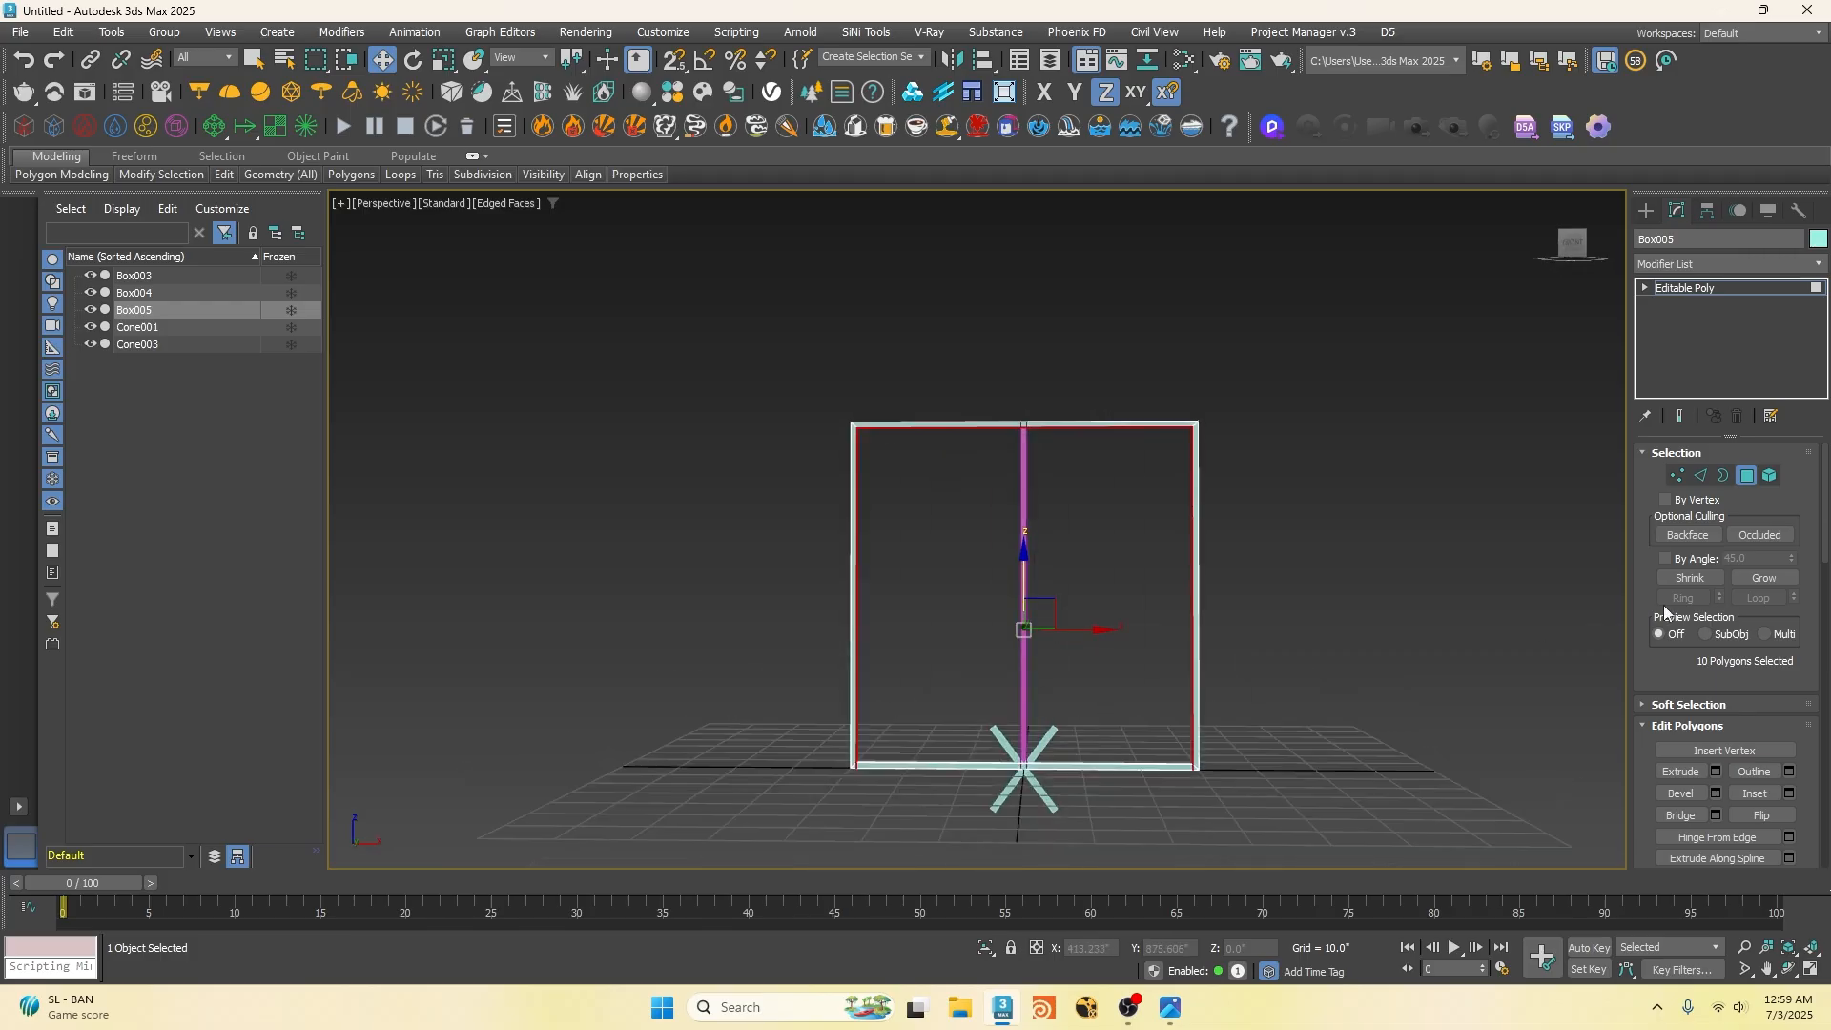
# Step: Extrude the selected inner strips by 1" to form a channel inside the frame
pyautogui.click(1717, 772)
pyautogui.press('Return')
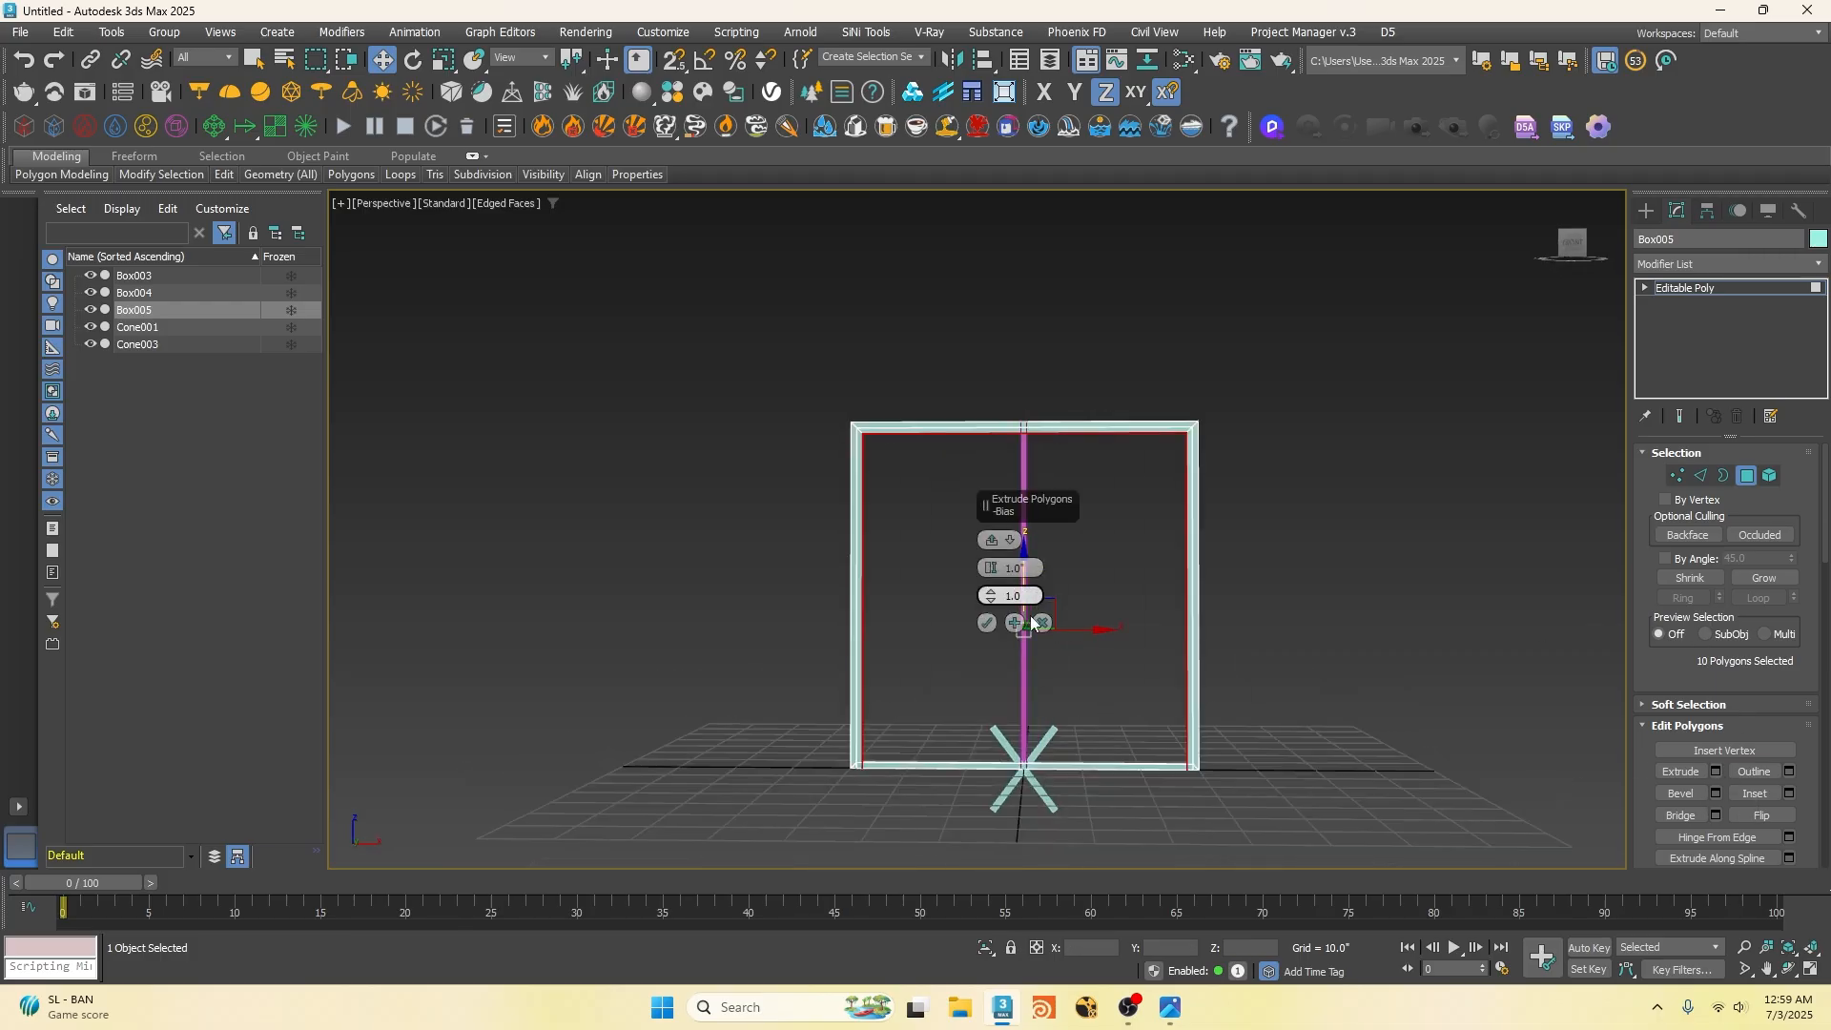
pyautogui.scroll(5, 1176, 471)
pyautogui.moveTo(1176, 472); pyautogui.dragTo(1152, 288, button='middle')
pyautogui.scroll(-5, 1049, 329)
pyautogui.click(986, 623)
pyautogui.scroll(5, 832, 696)
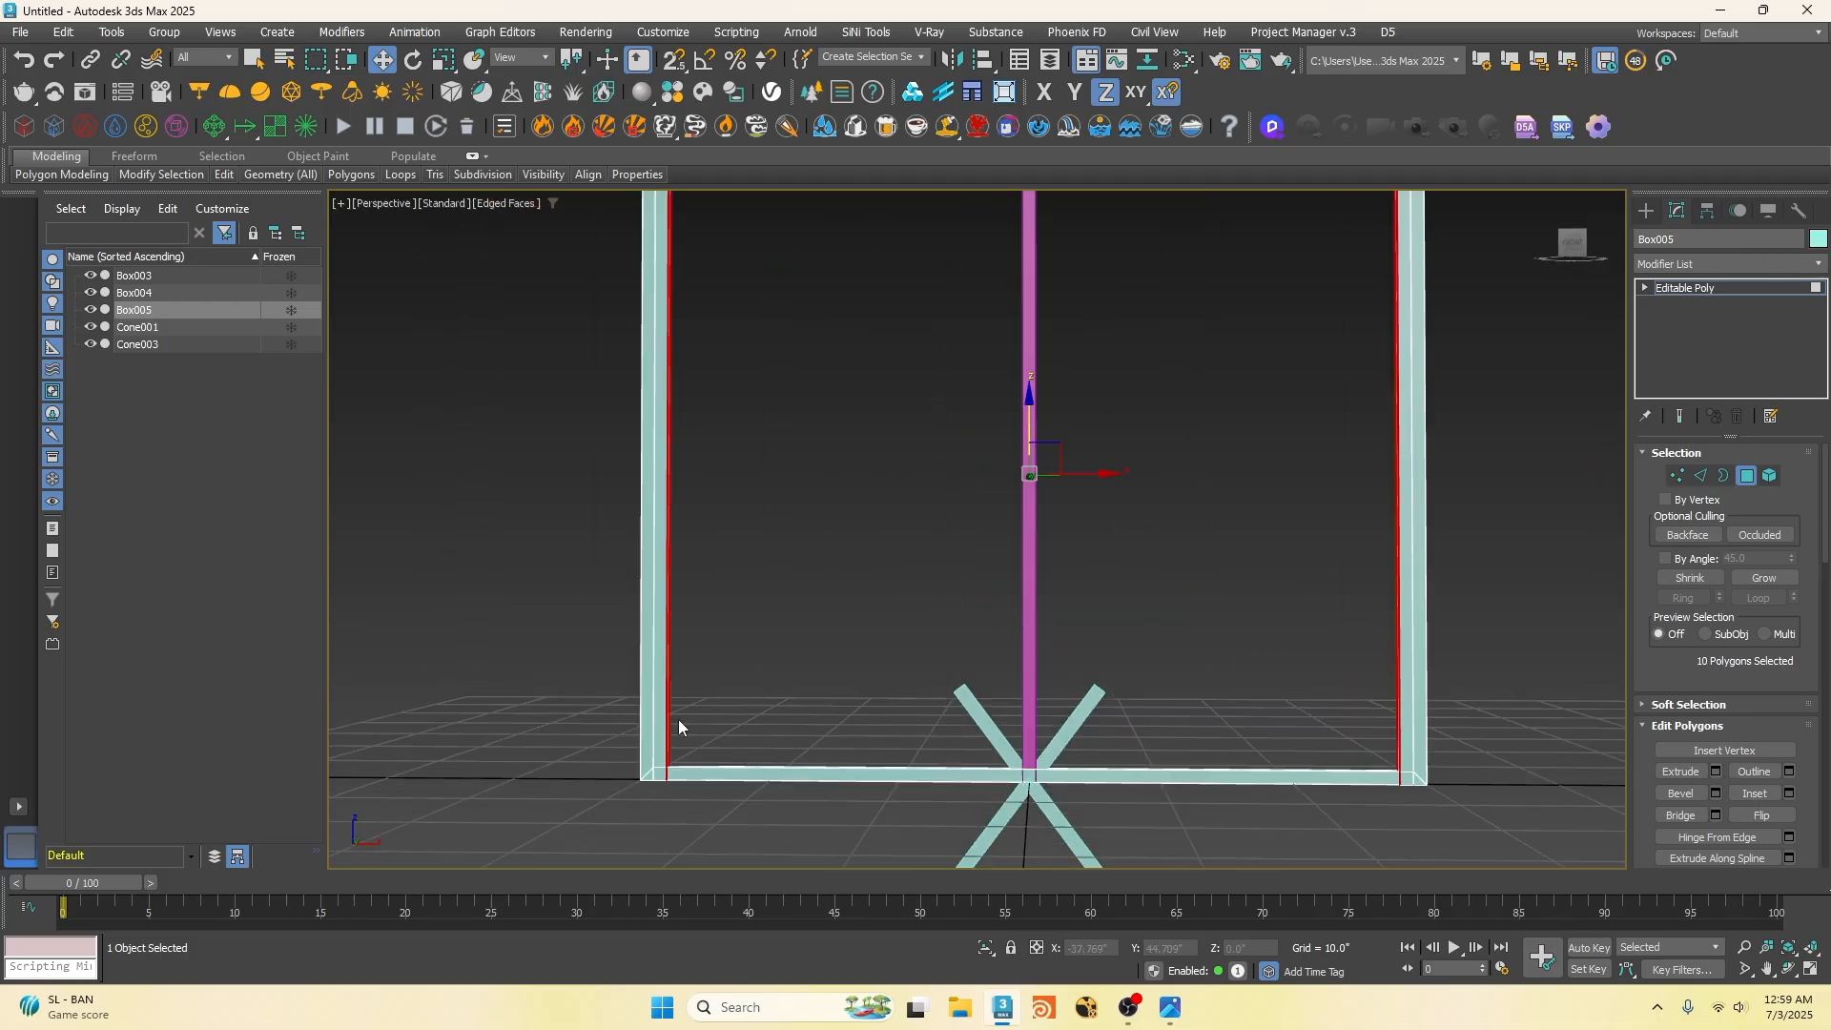
pyautogui.scroll(-2, 833, 696)
pyautogui.click(835, 690)
# Step: Leave polygon editing and move the frame beside the crossing bars along X to about 36.2"
pyautogui.click(1688, 287)
pyautogui.click(1646, 211)
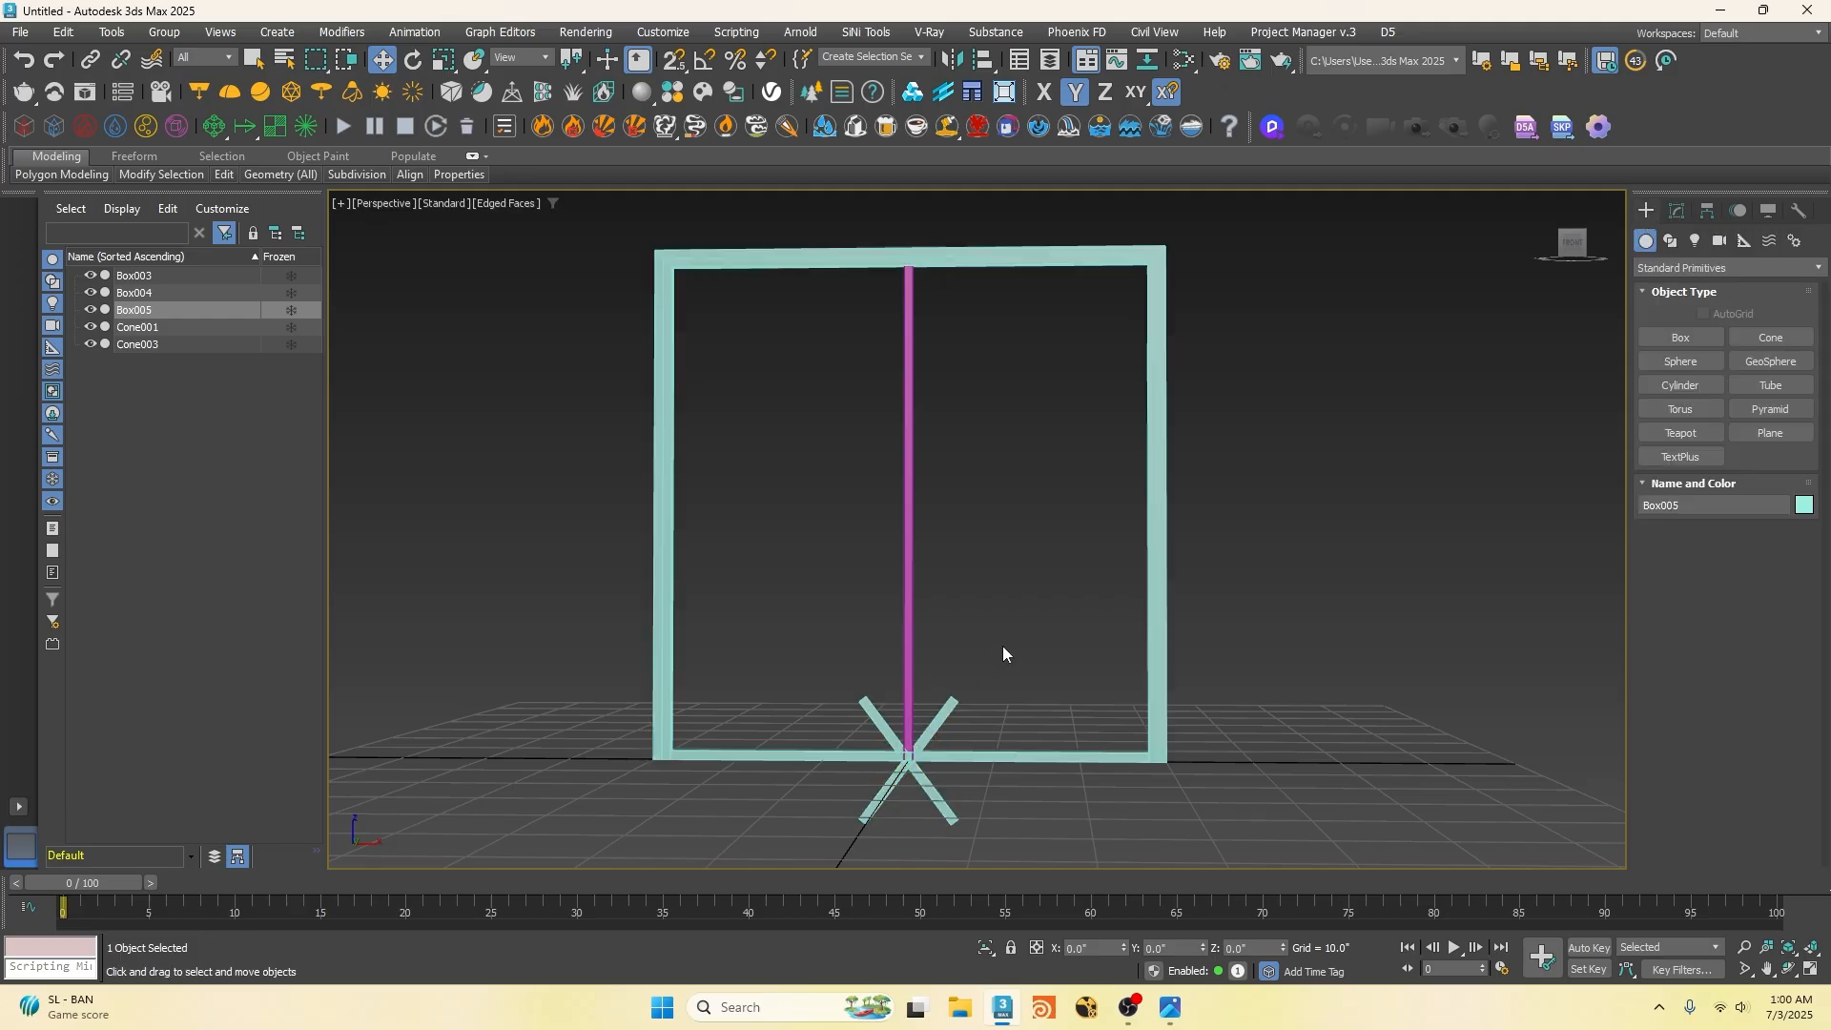
pyautogui.moveTo(975, 762); pyautogui.dragTo(1275, 738)
pyautogui.scroll(-2, 967, 755)
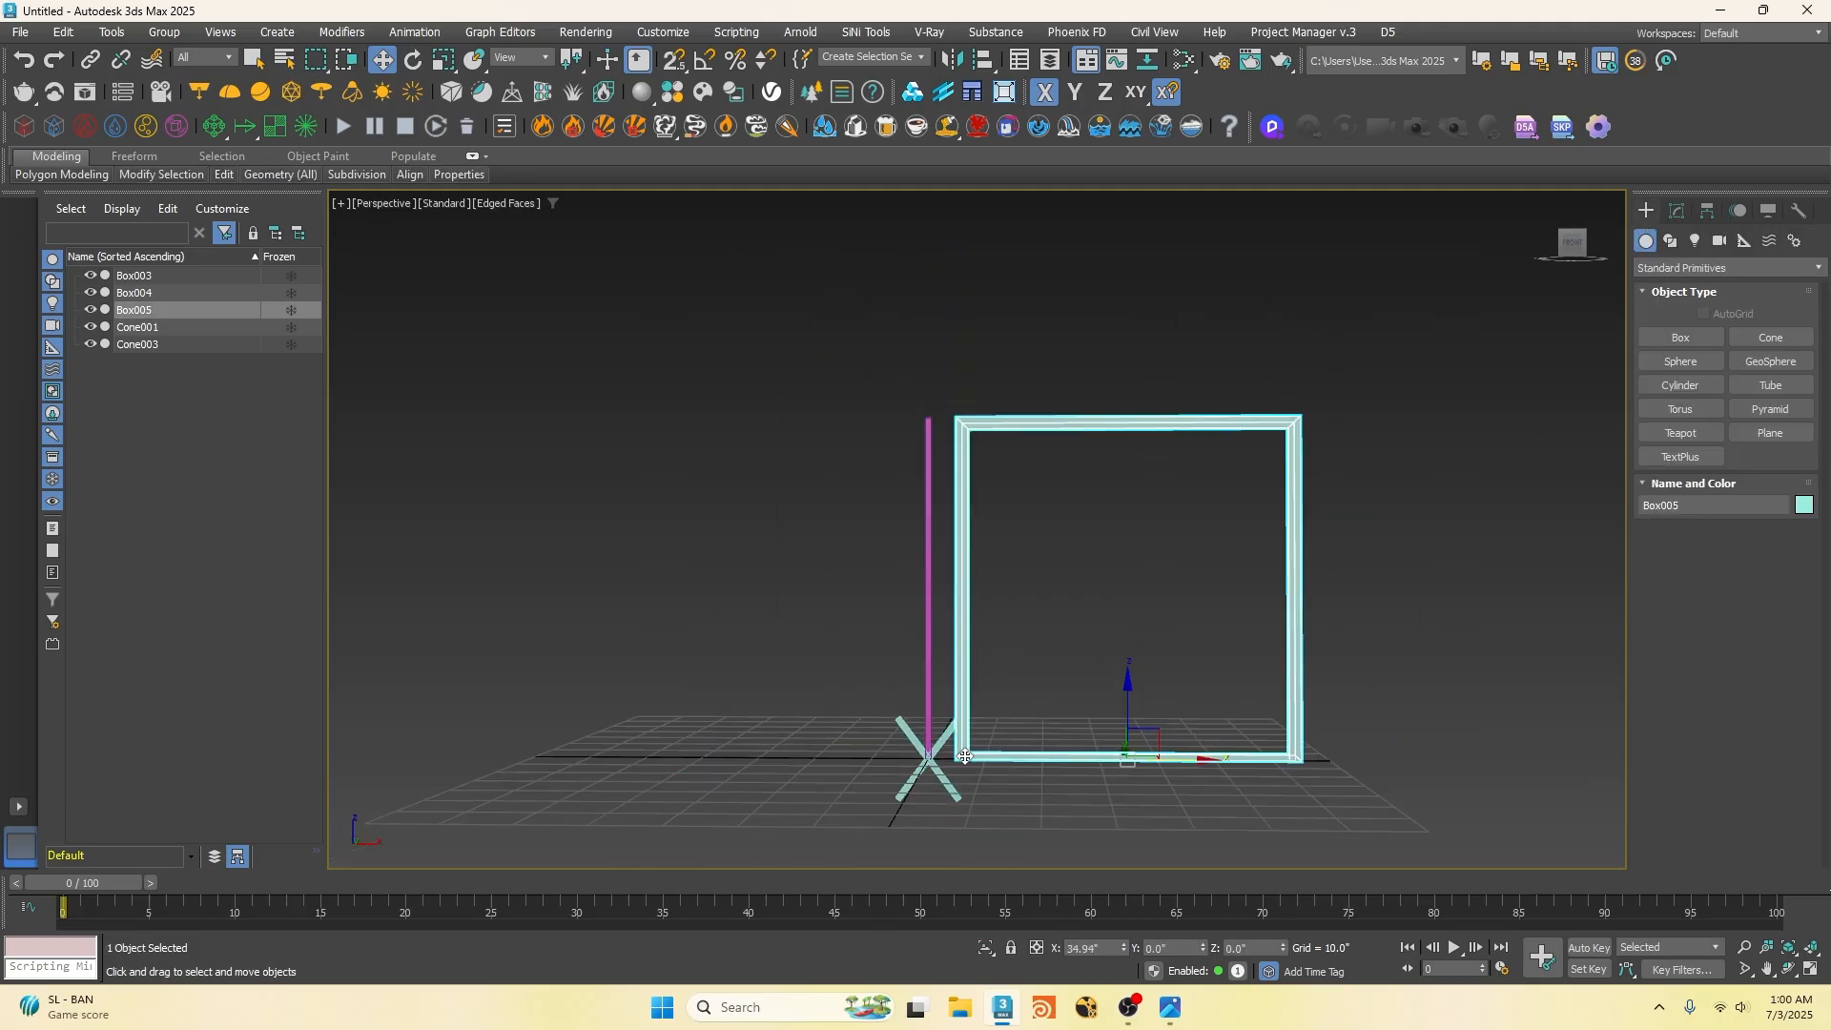
pyautogui.scroll(7, 965, 755)
pyautogui.moveTo(925, 763); pyautogui.dragTo(955, 717, button='middle')
pyautogui.scroll(-5, 955, 717)
pyautogui.scroll(-2, 823, 734)
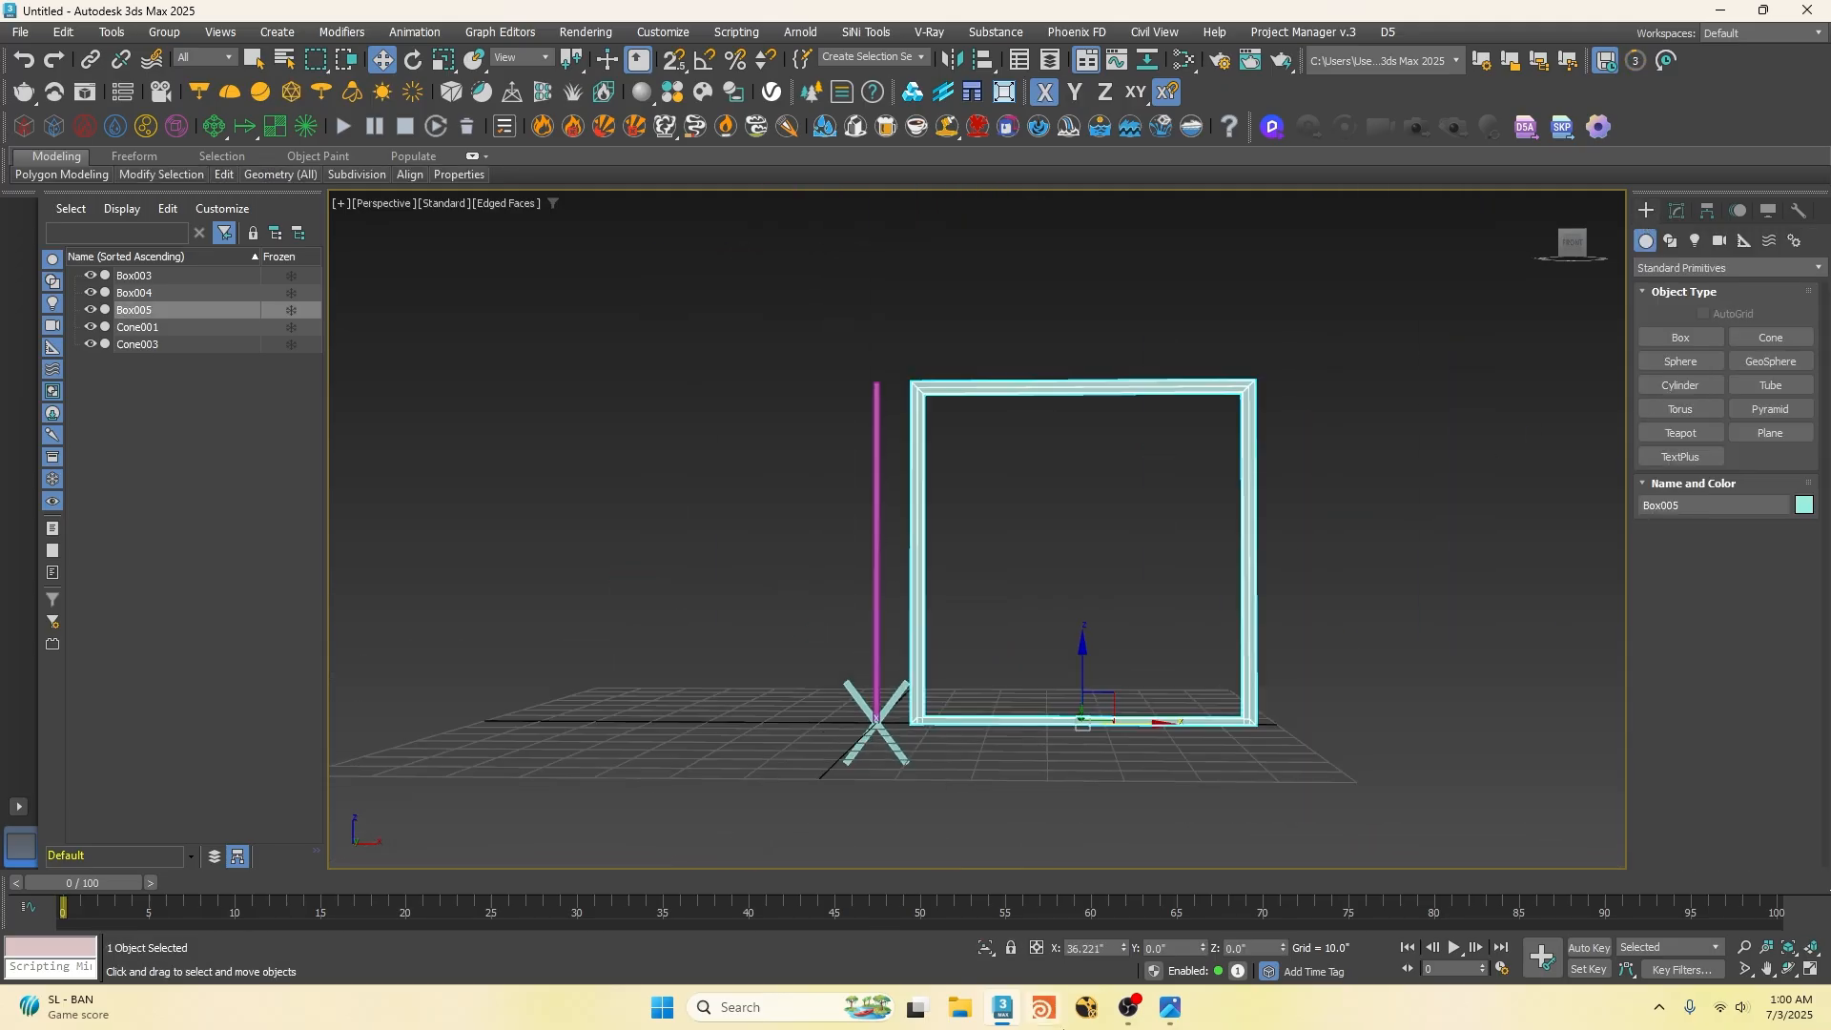
# Step: Create a dummy helper around the crossing bars and zero its X, Y and Z position
pyautogui.click(1744, 241)
pyautogui.click(1680, 336)
pyautogui.moveTo(879, 726); pyautogui.dragTo(912, 771)
pyautogui.press('w')
pyautogui.rightClick(1203, 948)
pyautogui.scroll(5, 947, 717)
pyautogui.scroll(-8, 944, 725)
pyautogui.scroll(3, 953, 725)
pyautogui.press('f')
pyautogui.scroll(-5, 997, 536)
# Step: Enable snapping to grid points and draw a horizontal line about 60" long from the dummy's center in the front view
pyautogui.rightClick(683, 60)
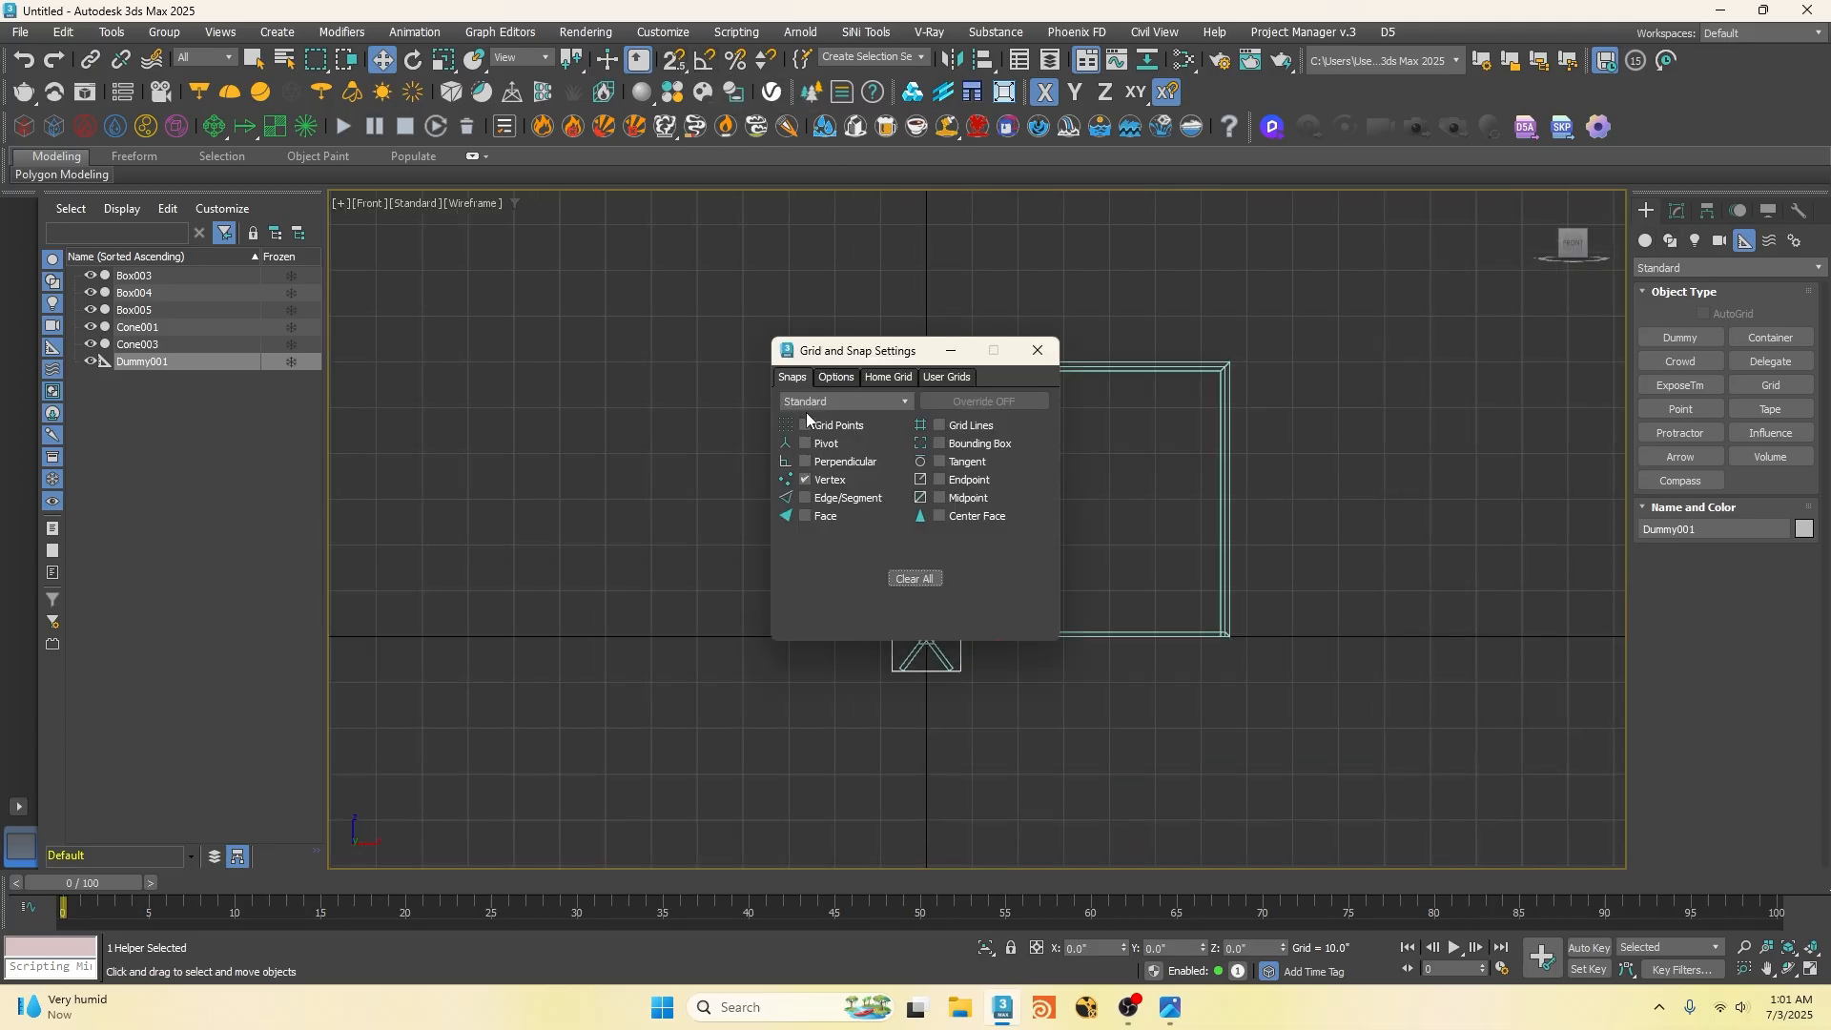
pyautogui.click(1038, 350)
pyautogui.click(1669, 241)
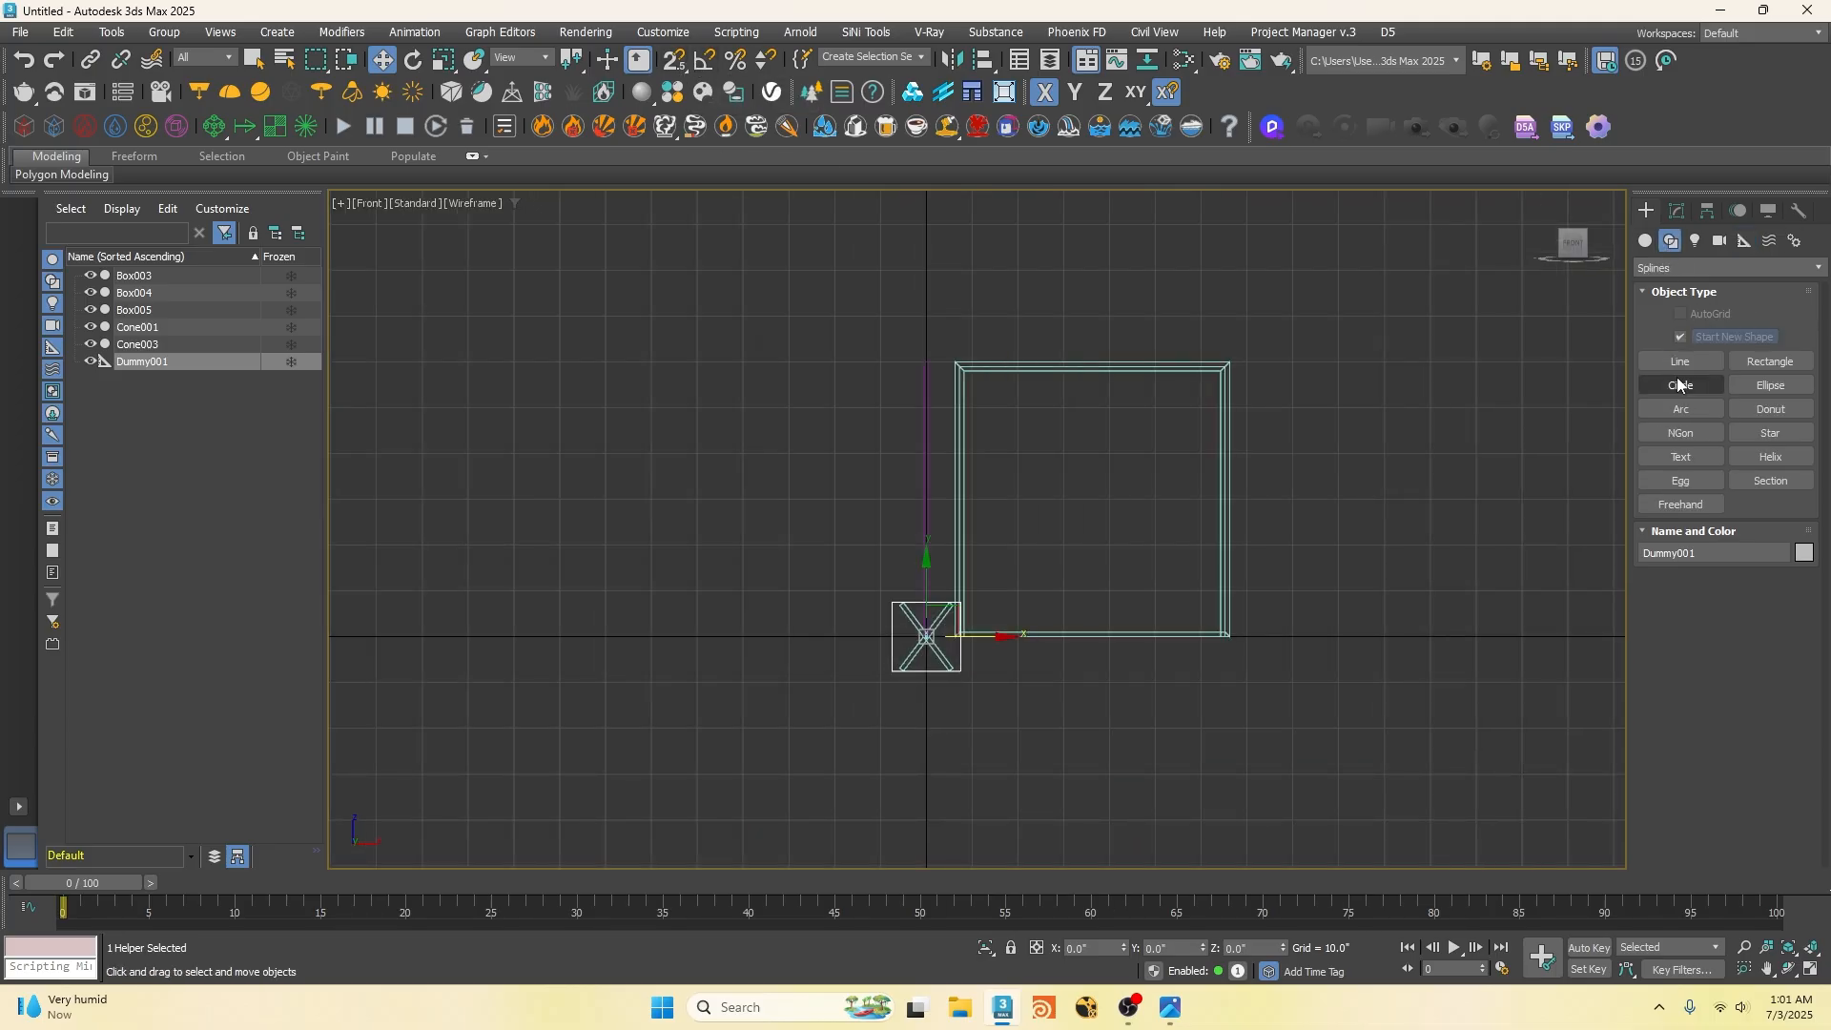
pyautogui.click(1680, 360)
pyautogui.scroll(4, 920, 637)
pyautogui.press('s')
pyautogui.click(920, 637)
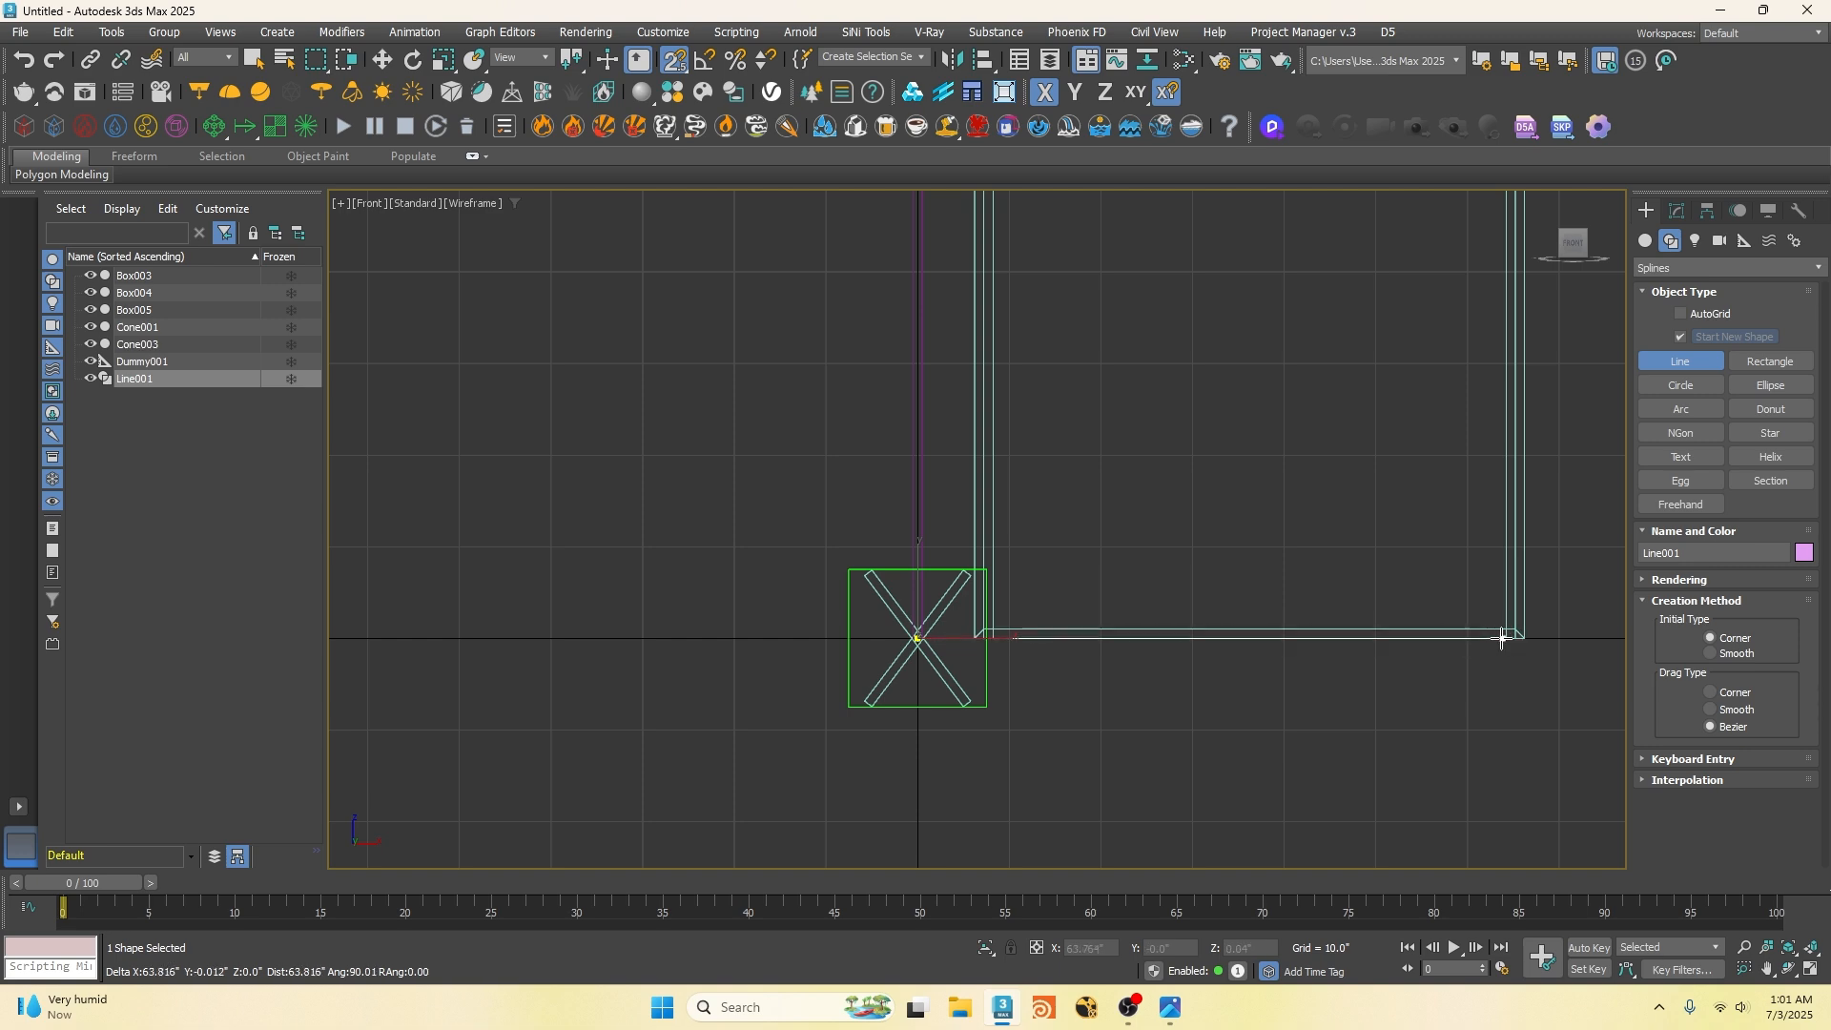
pyautogui.scroll(2, 1505, 635)
pyautogui.click(1422, 639)
pyautogui.rightClick(1412, 740)
pyautogui.scroll(-1, 1327, 730)
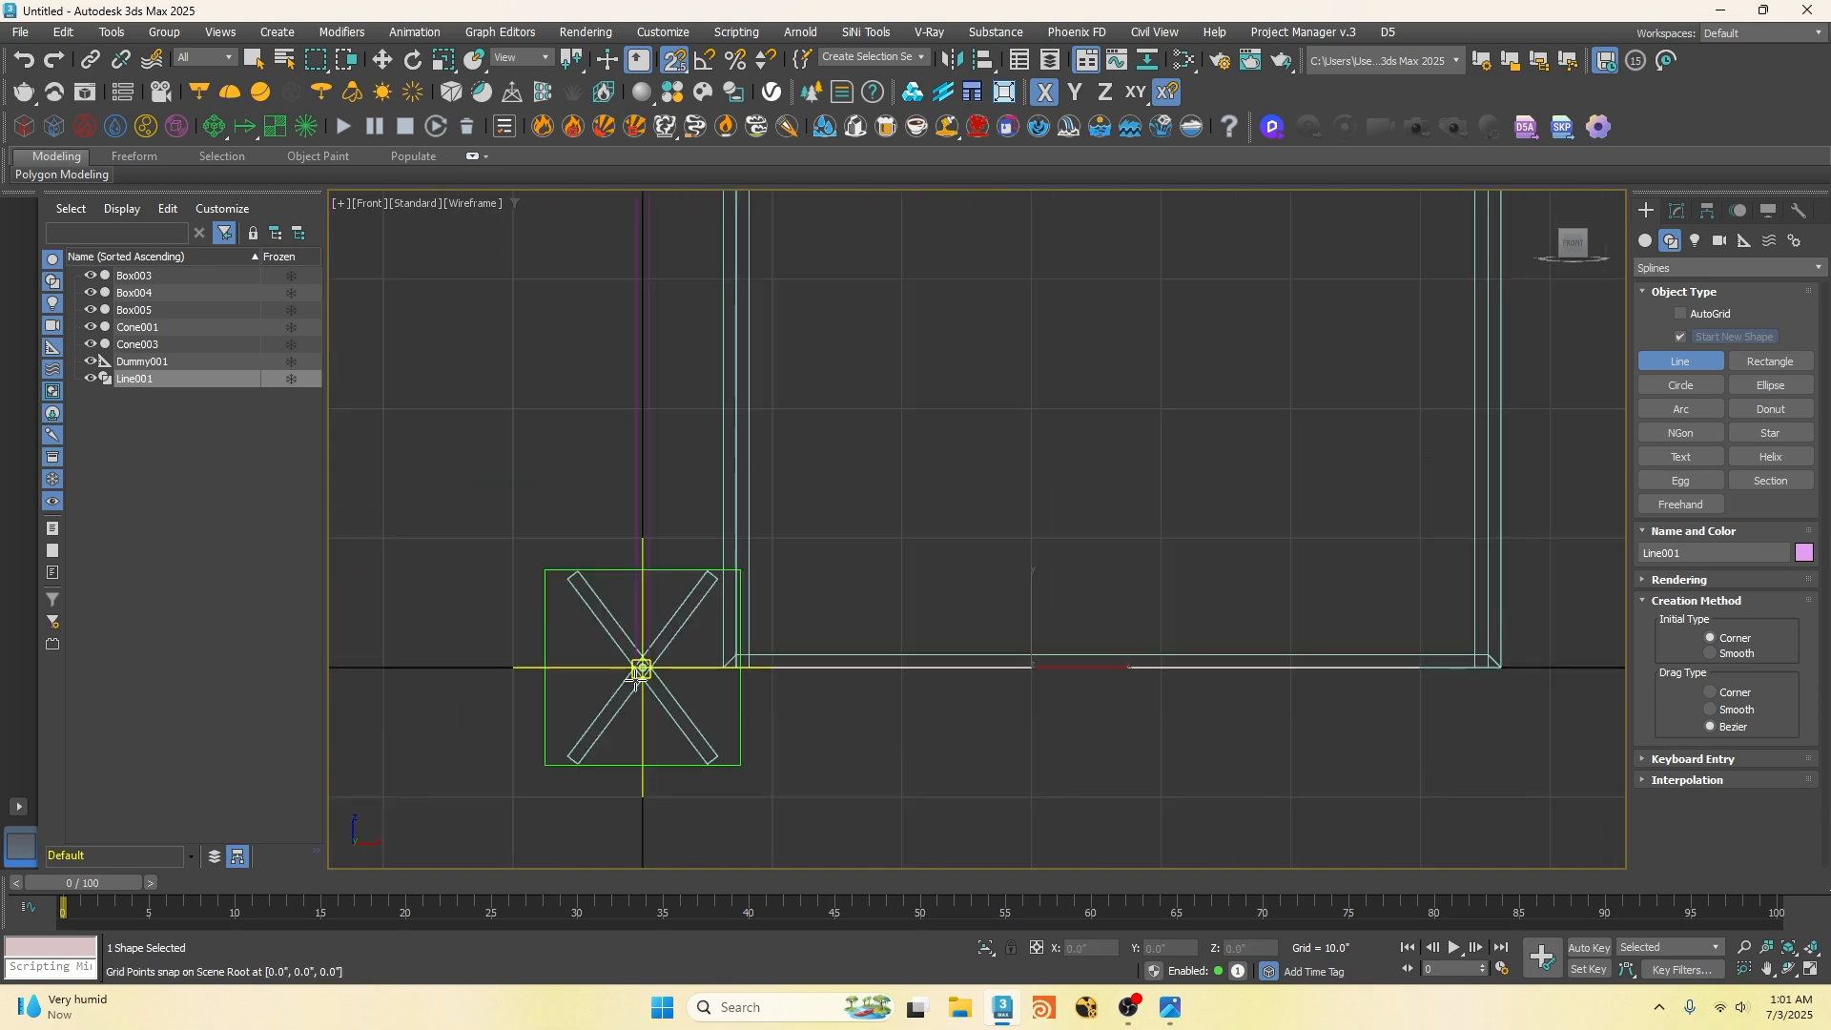
# Step: Draw a vertical line about 60" high from the dummy's center
pyautogui.click(642, 667)
pyautogui.scroll(-4, 758, 778)
pyautogui.scroll(2, 725, 502)
pyautogui.scroll(-2, 735, 531)
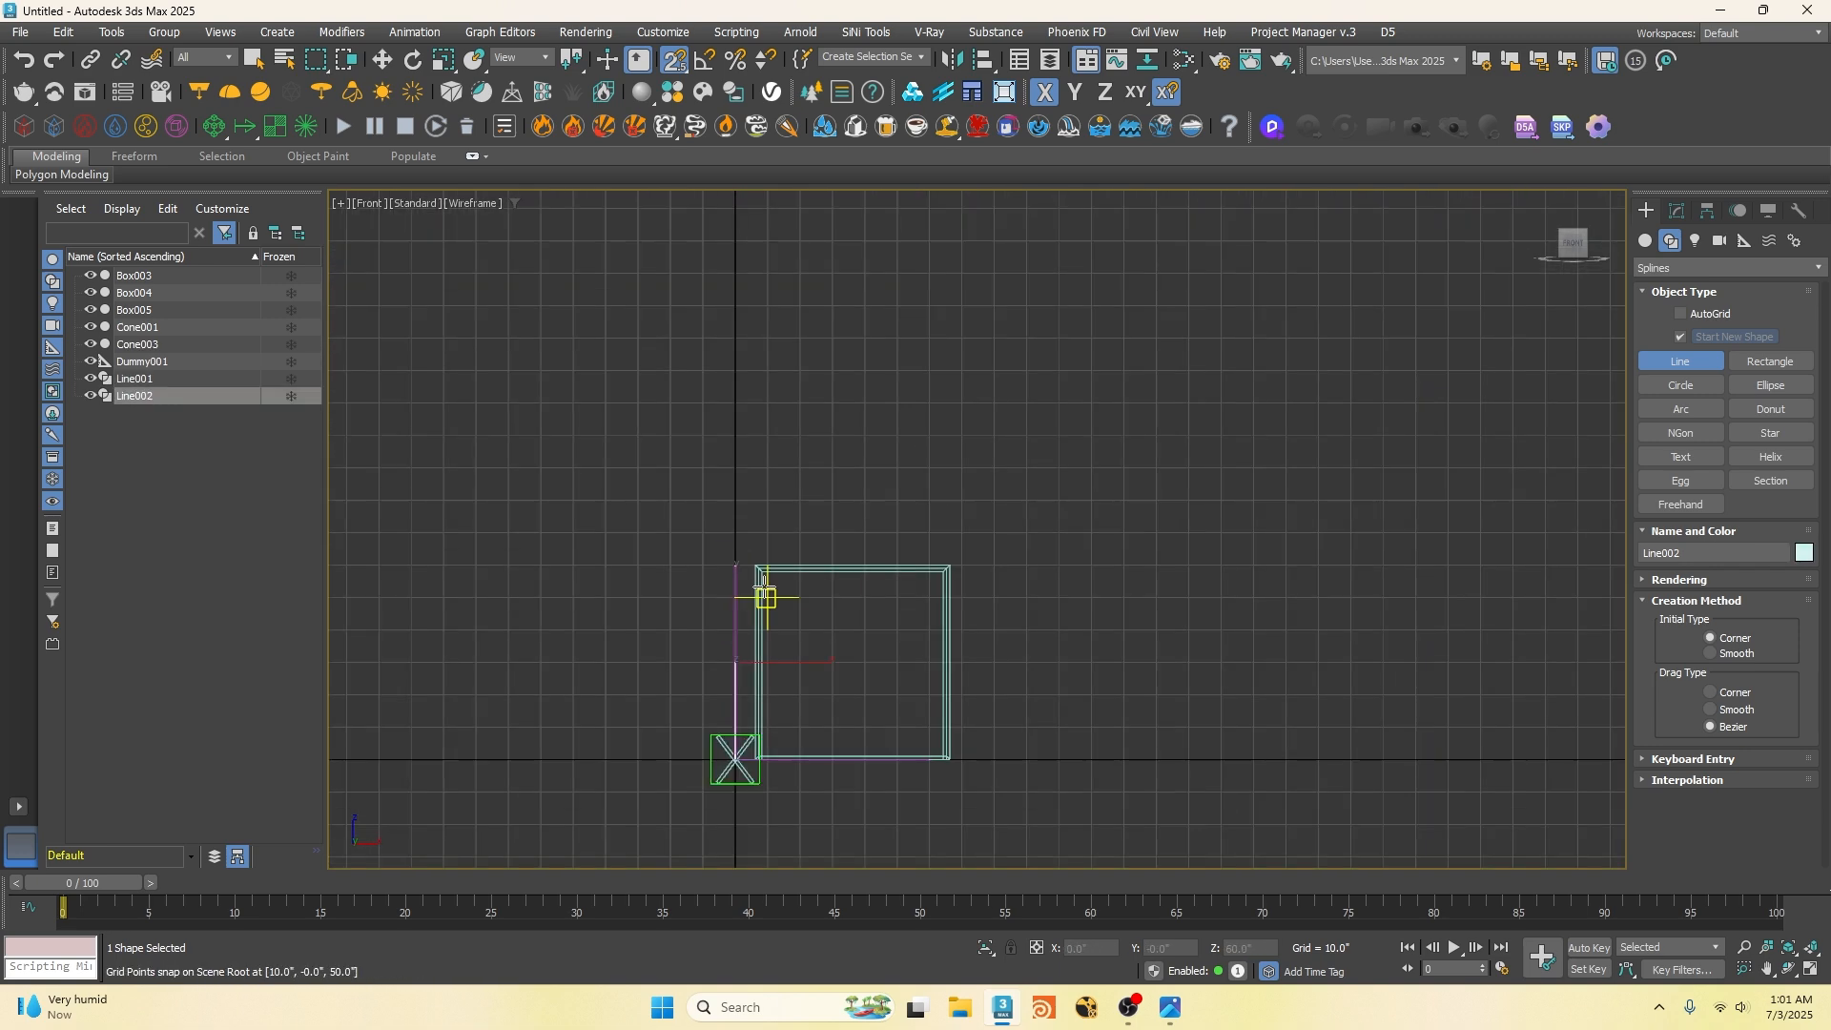
pyautogui.scroll(2, 784, 579)
pyautogui.press('w')
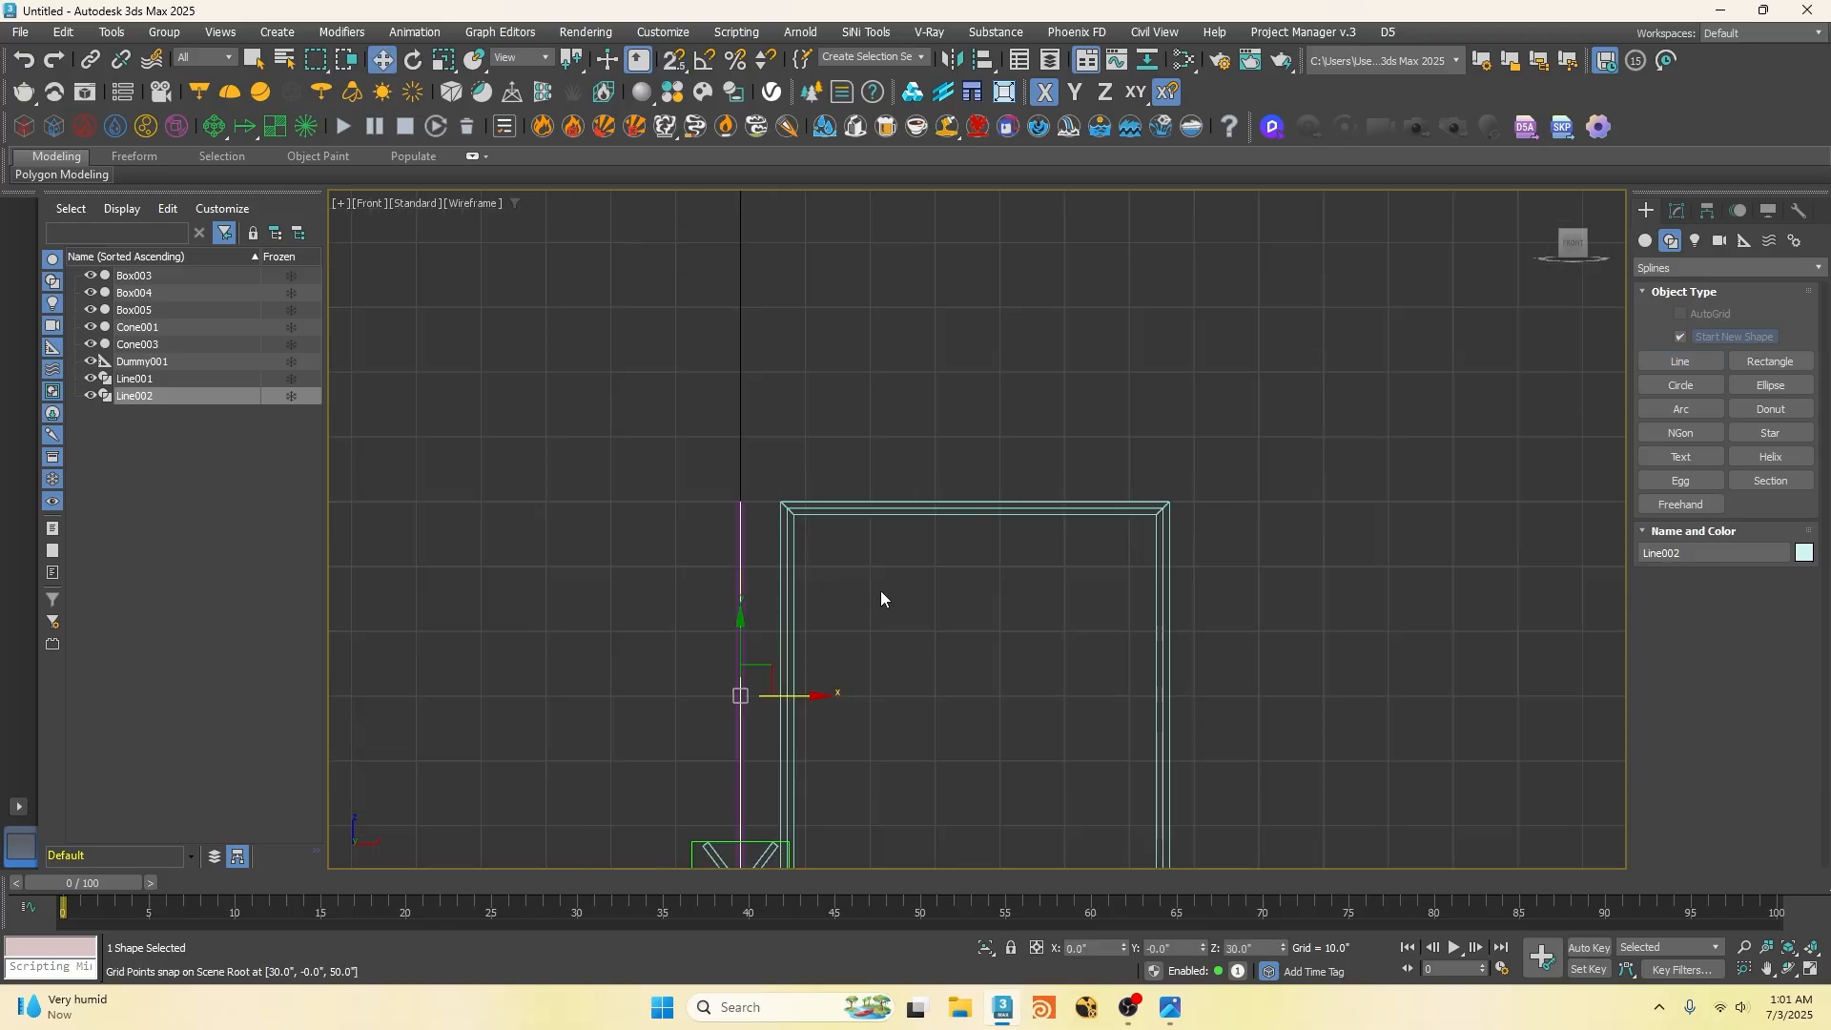
# Step: Select all objects except the dummy and link them to the dummy as its children
pyautogui.moveTo(907, 578); pyautogui.dragTo(908, 497, button='middle')
pyautogui.scroll(-1, 908, 498)
pyautogui.hotkey('ctrl', 'a')
pyautogui.scroll(2, 820, 772)
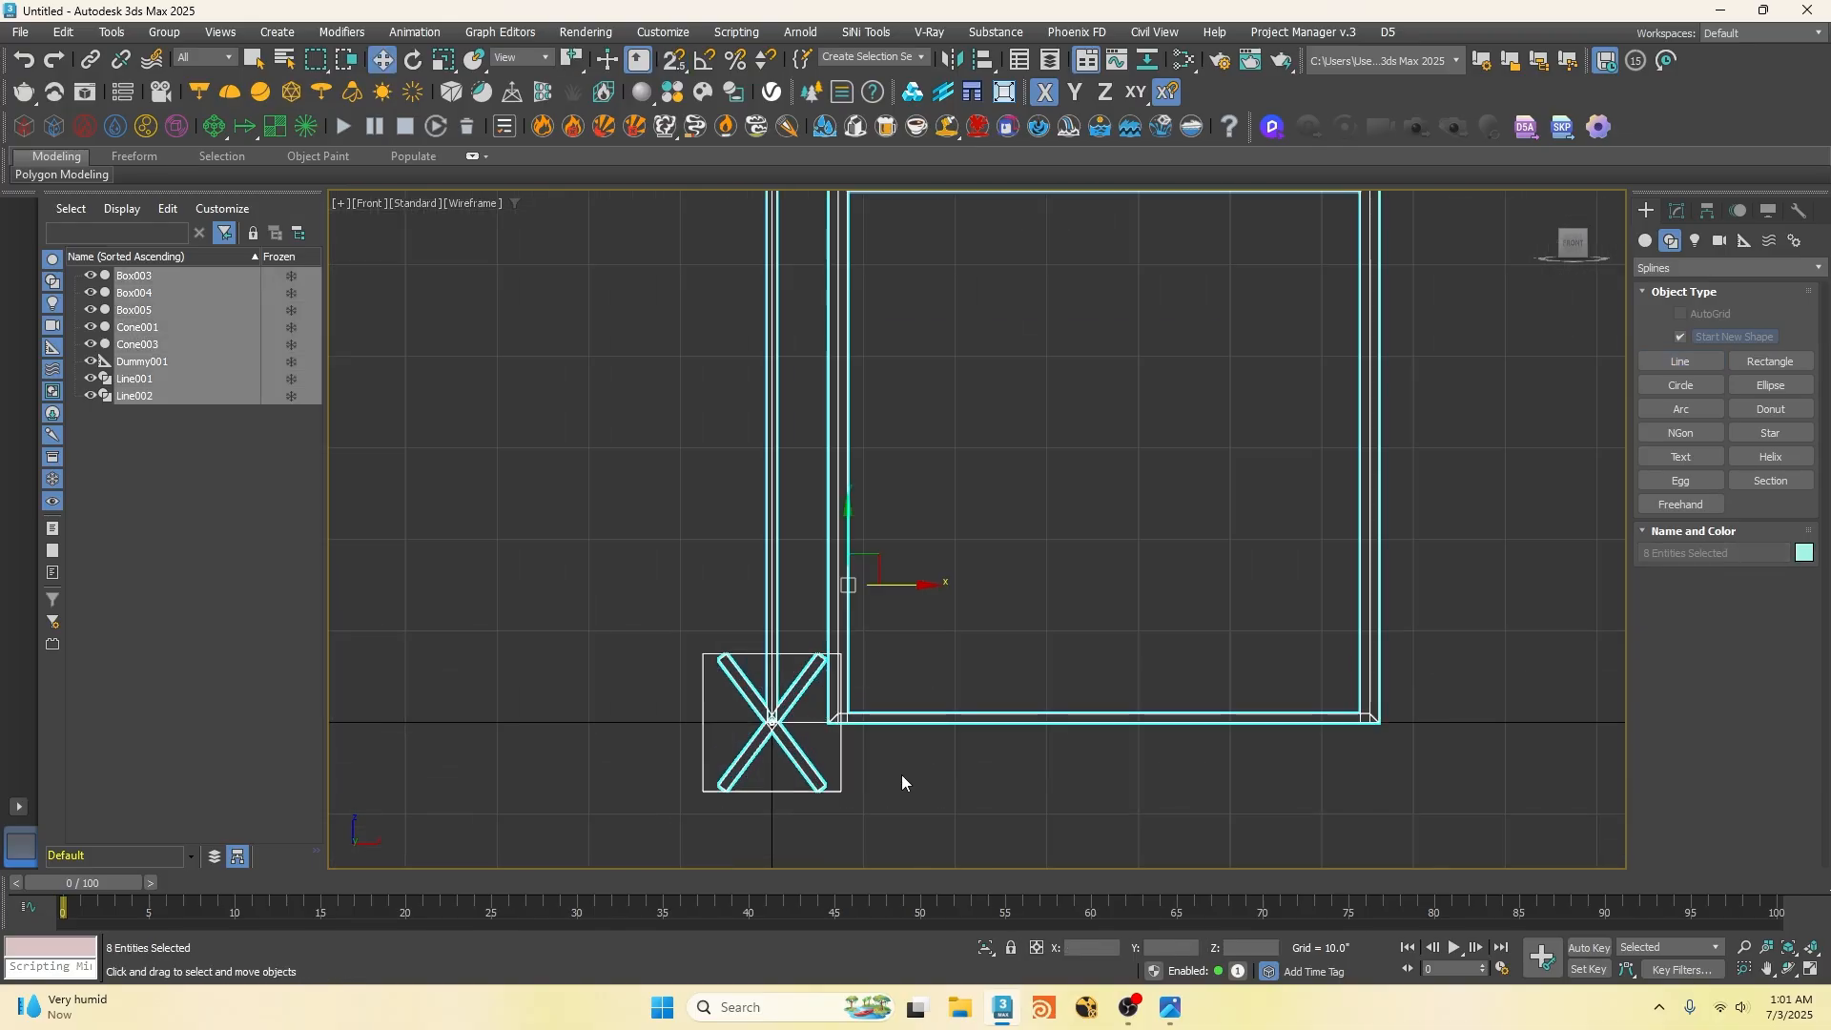
pyautogui.keyDown('alt'); pyautogui.moveTo(896, 773); pyautogui.dragTo(825, 759); pyautogui.keyUp('alt')
pyautogui.click(91, 60)
pyautogui.moveTo(839, 624); pyautogui.dragTo(710, 781)
pyautogui.rightClick(669, 548)
pyautogui.click(604, 549)
pyautogui.press('w')
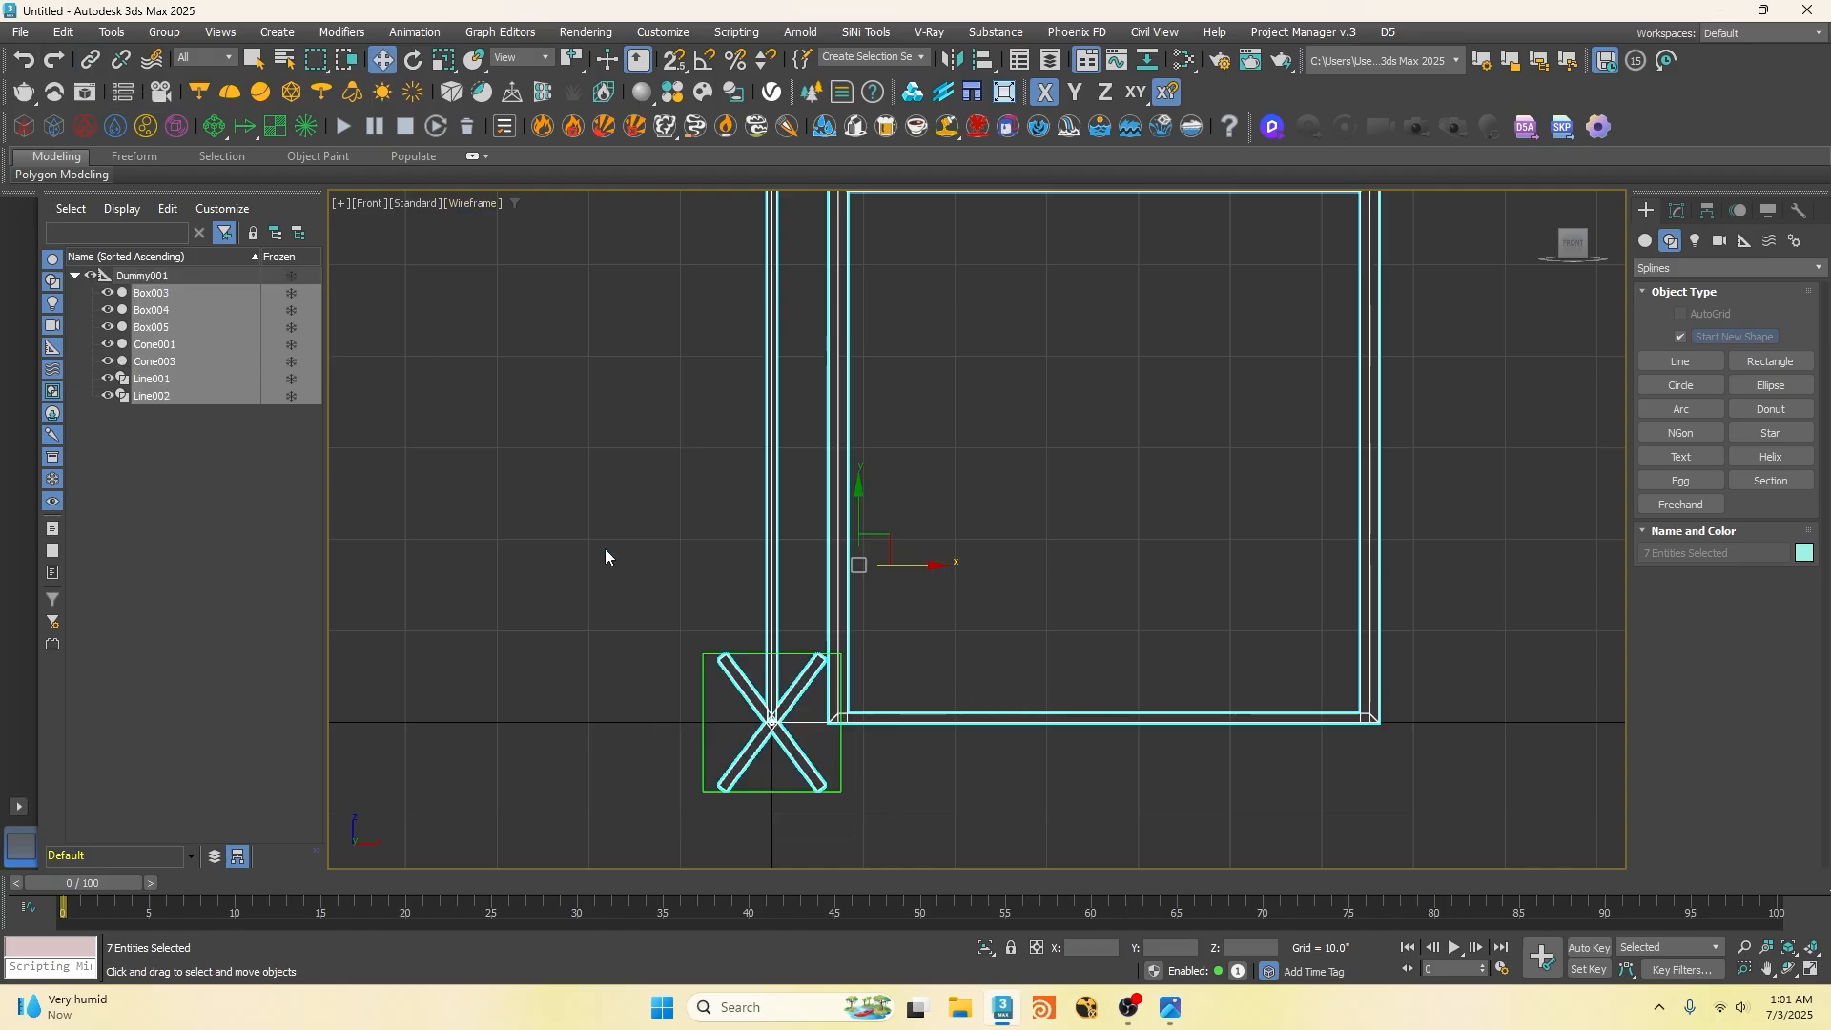
# Step: Rename the dummy as "move" and the first vertical bar, Box003, as "verticle bar"
pyautogui.click(148, 276)
pyautogui.click(191, 277)
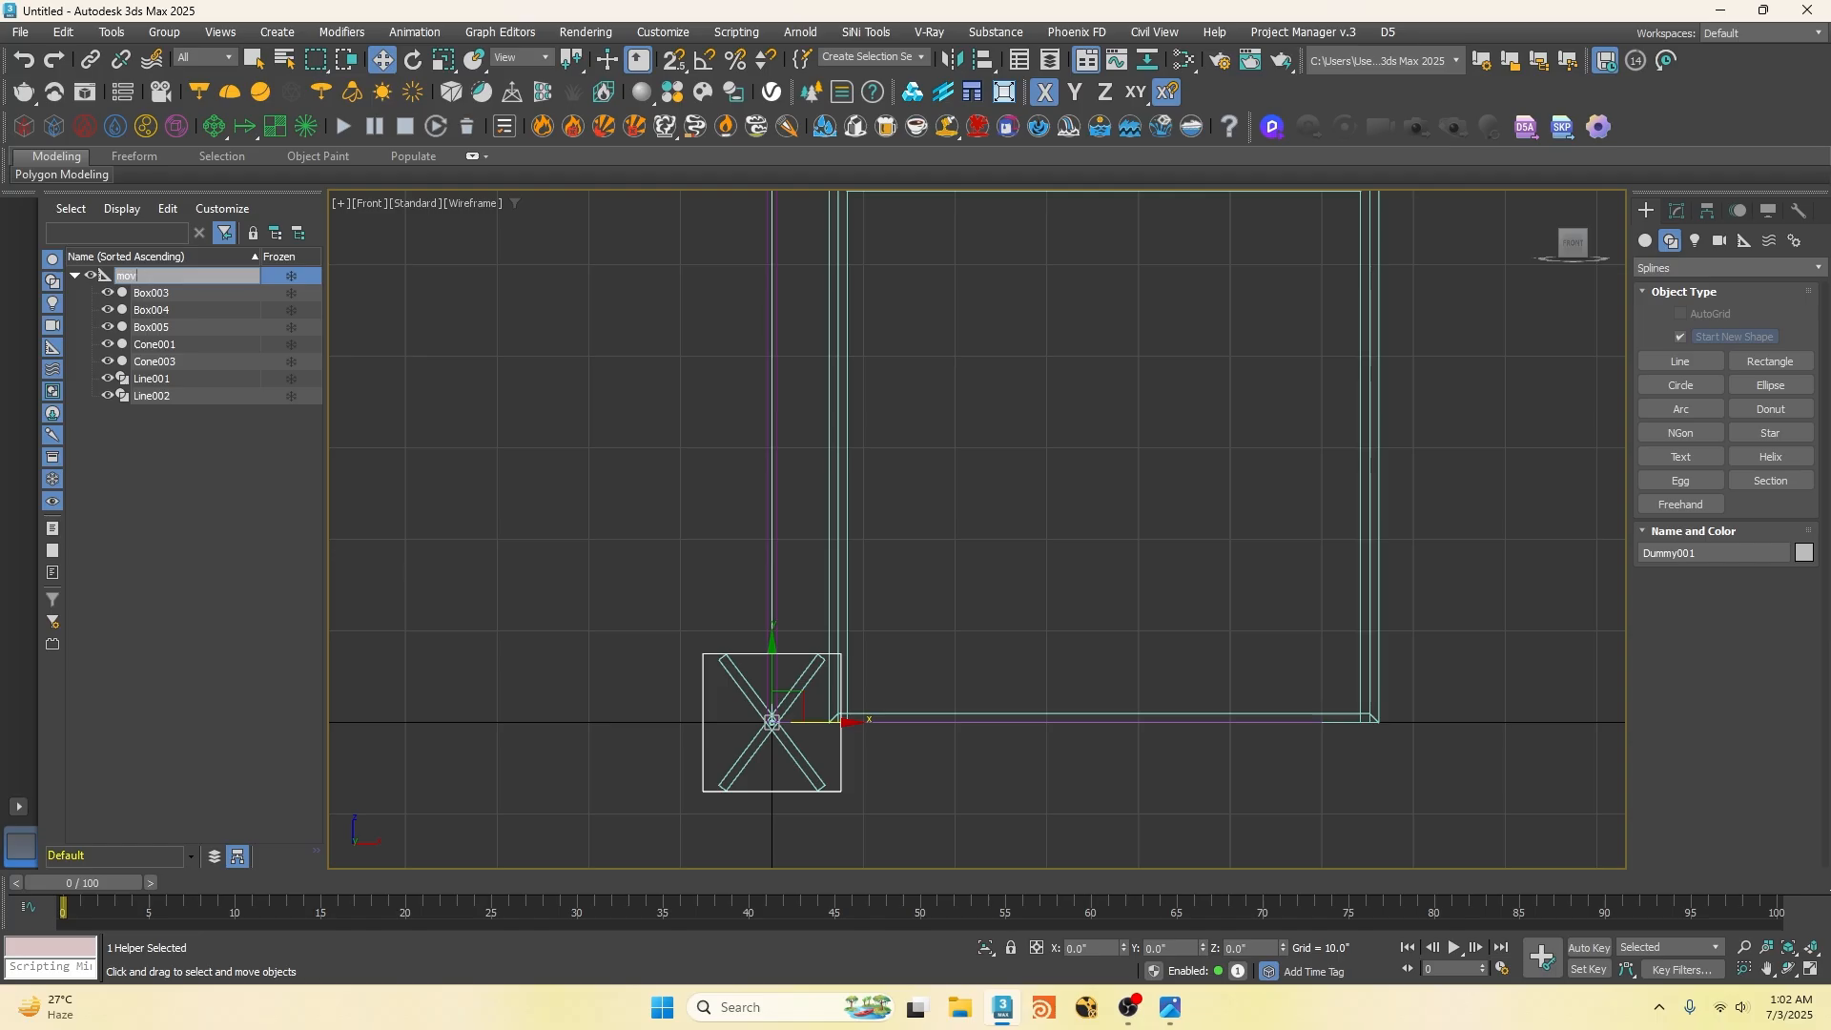
pyautogui.click(164, 294)
pyautogui.click(181, 294)
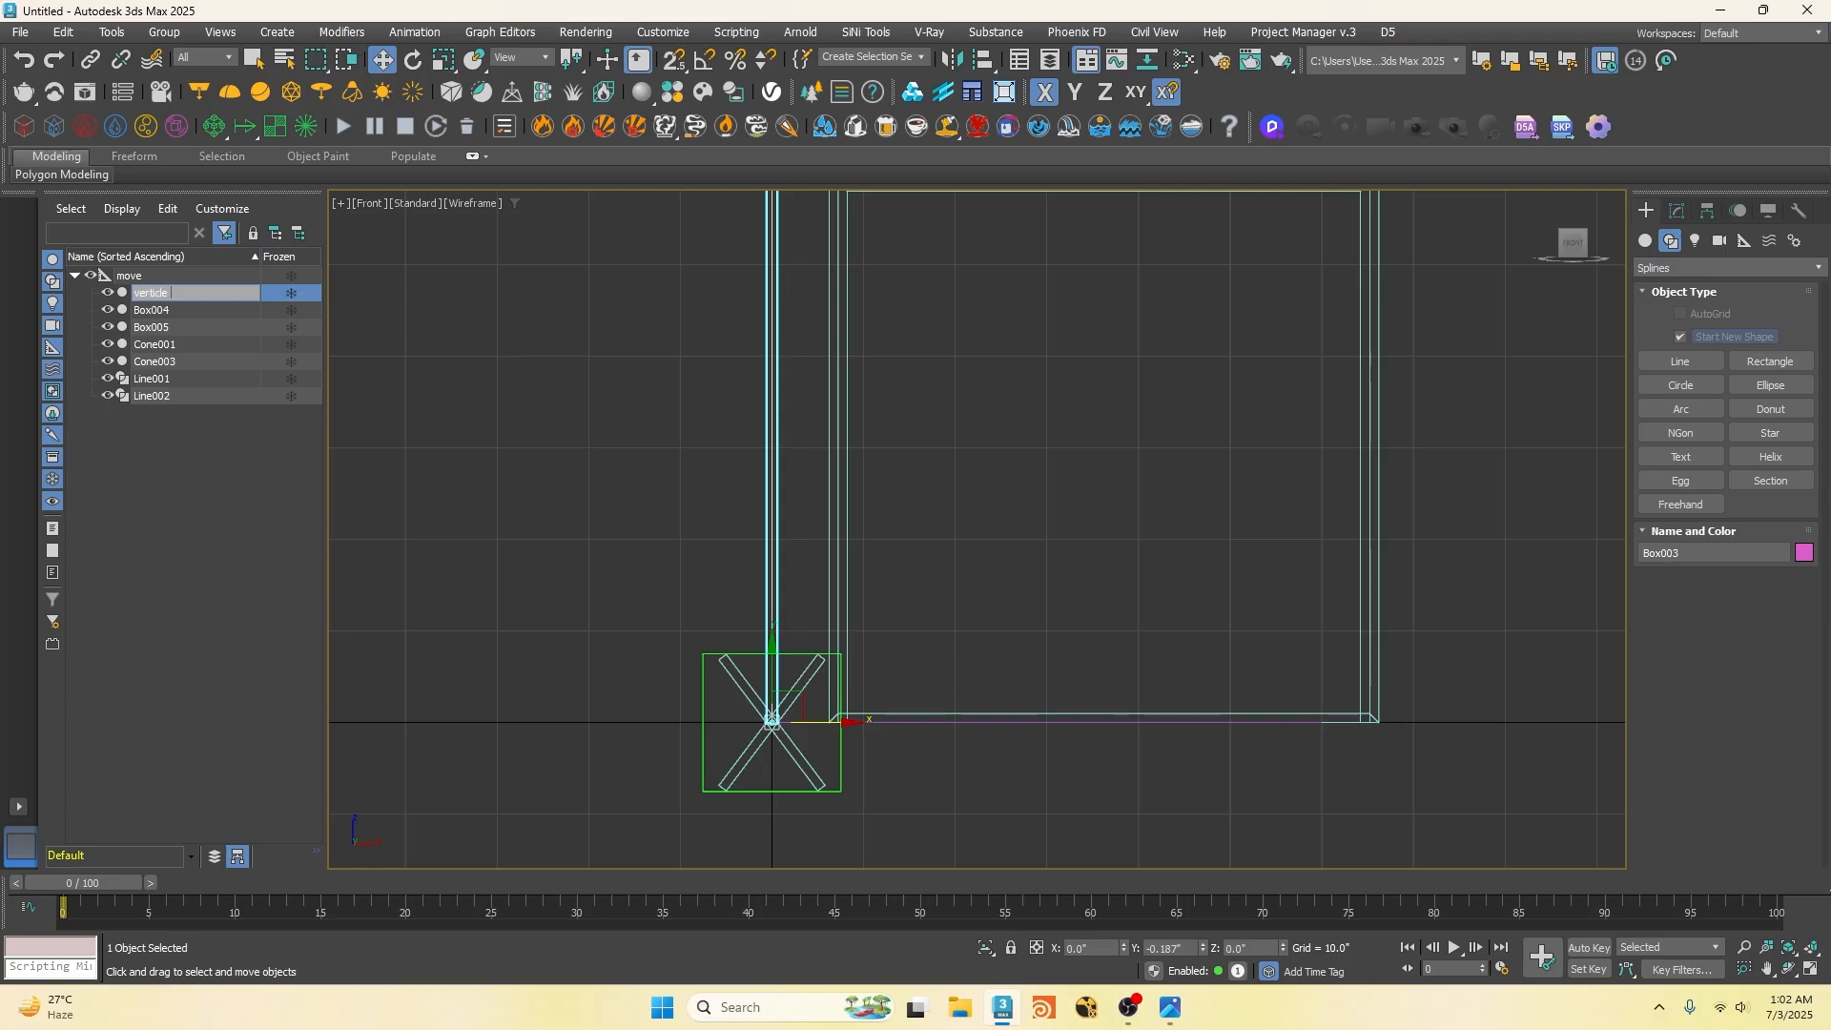
# Step: Convert the "verticle bar" to an Editable Poly and attach the matching vertical bar, Box004, to it
pyautogui.click(166, 311)
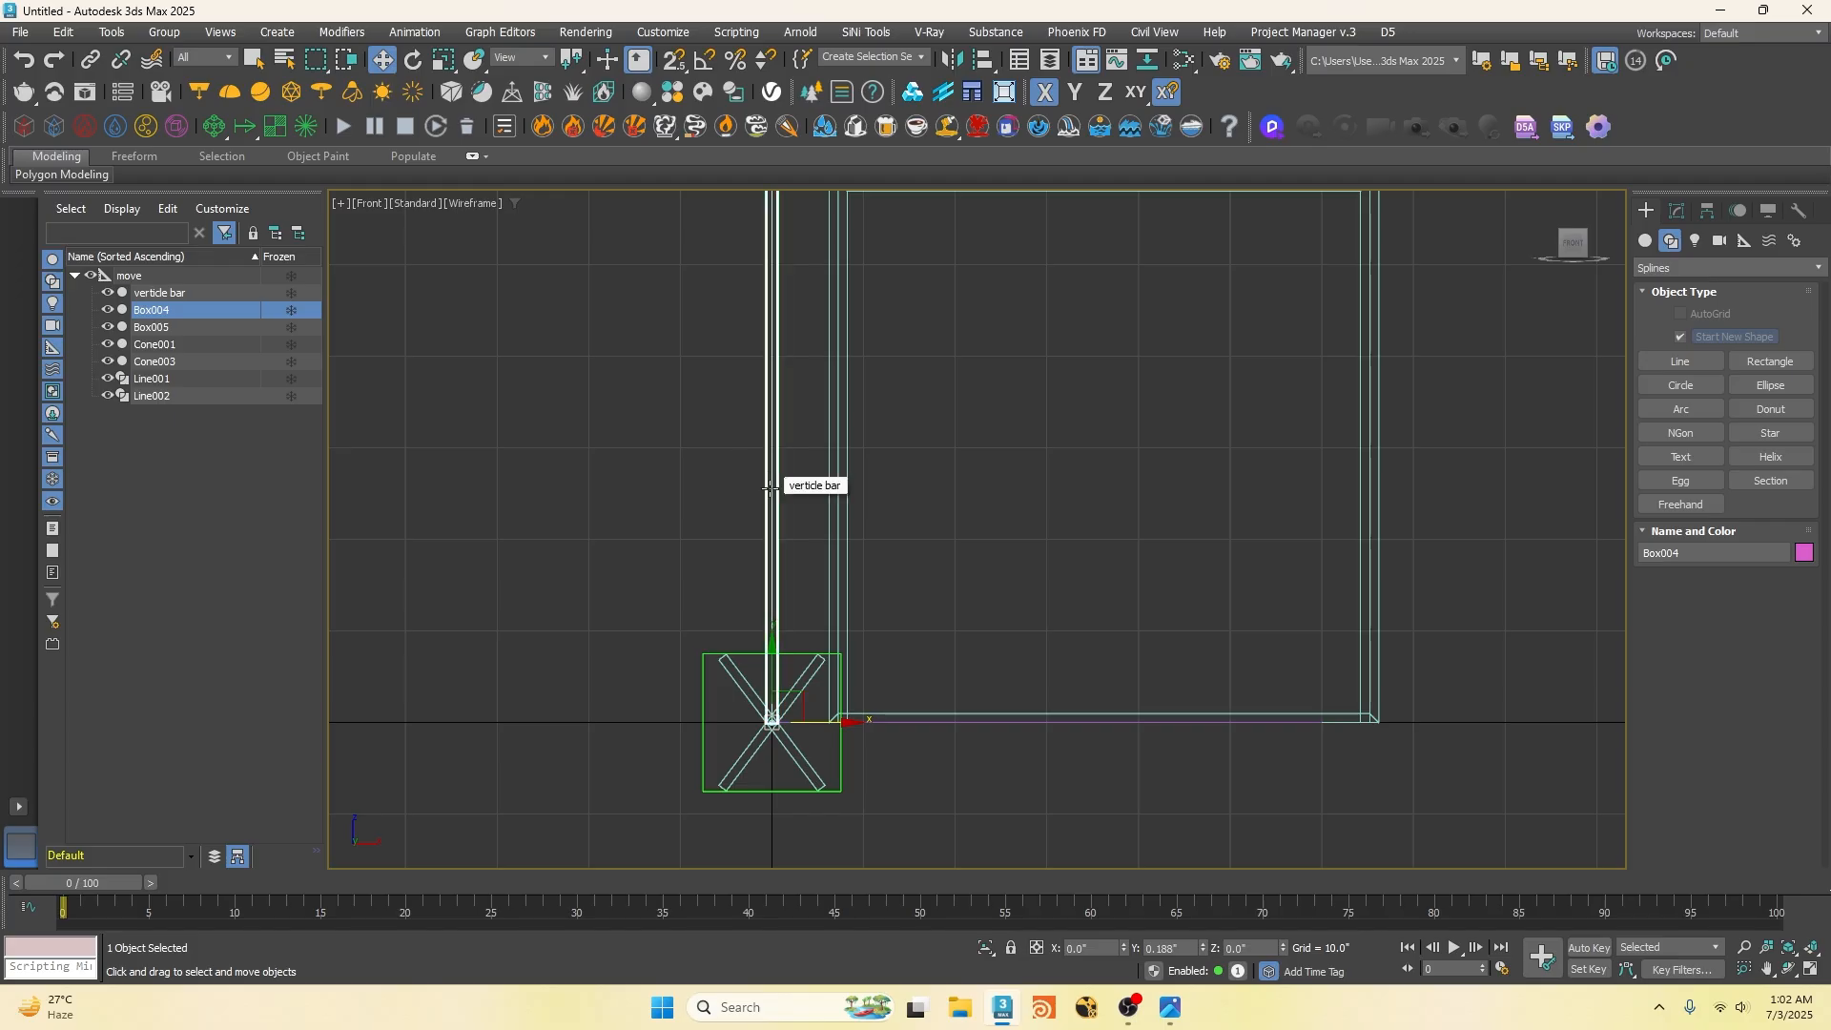
pyautogui.press('t')
pyautogui.scroll(3, 922, 660)
pyautogui.click(951, 639)
pyautogui.rightClick(952, 639)
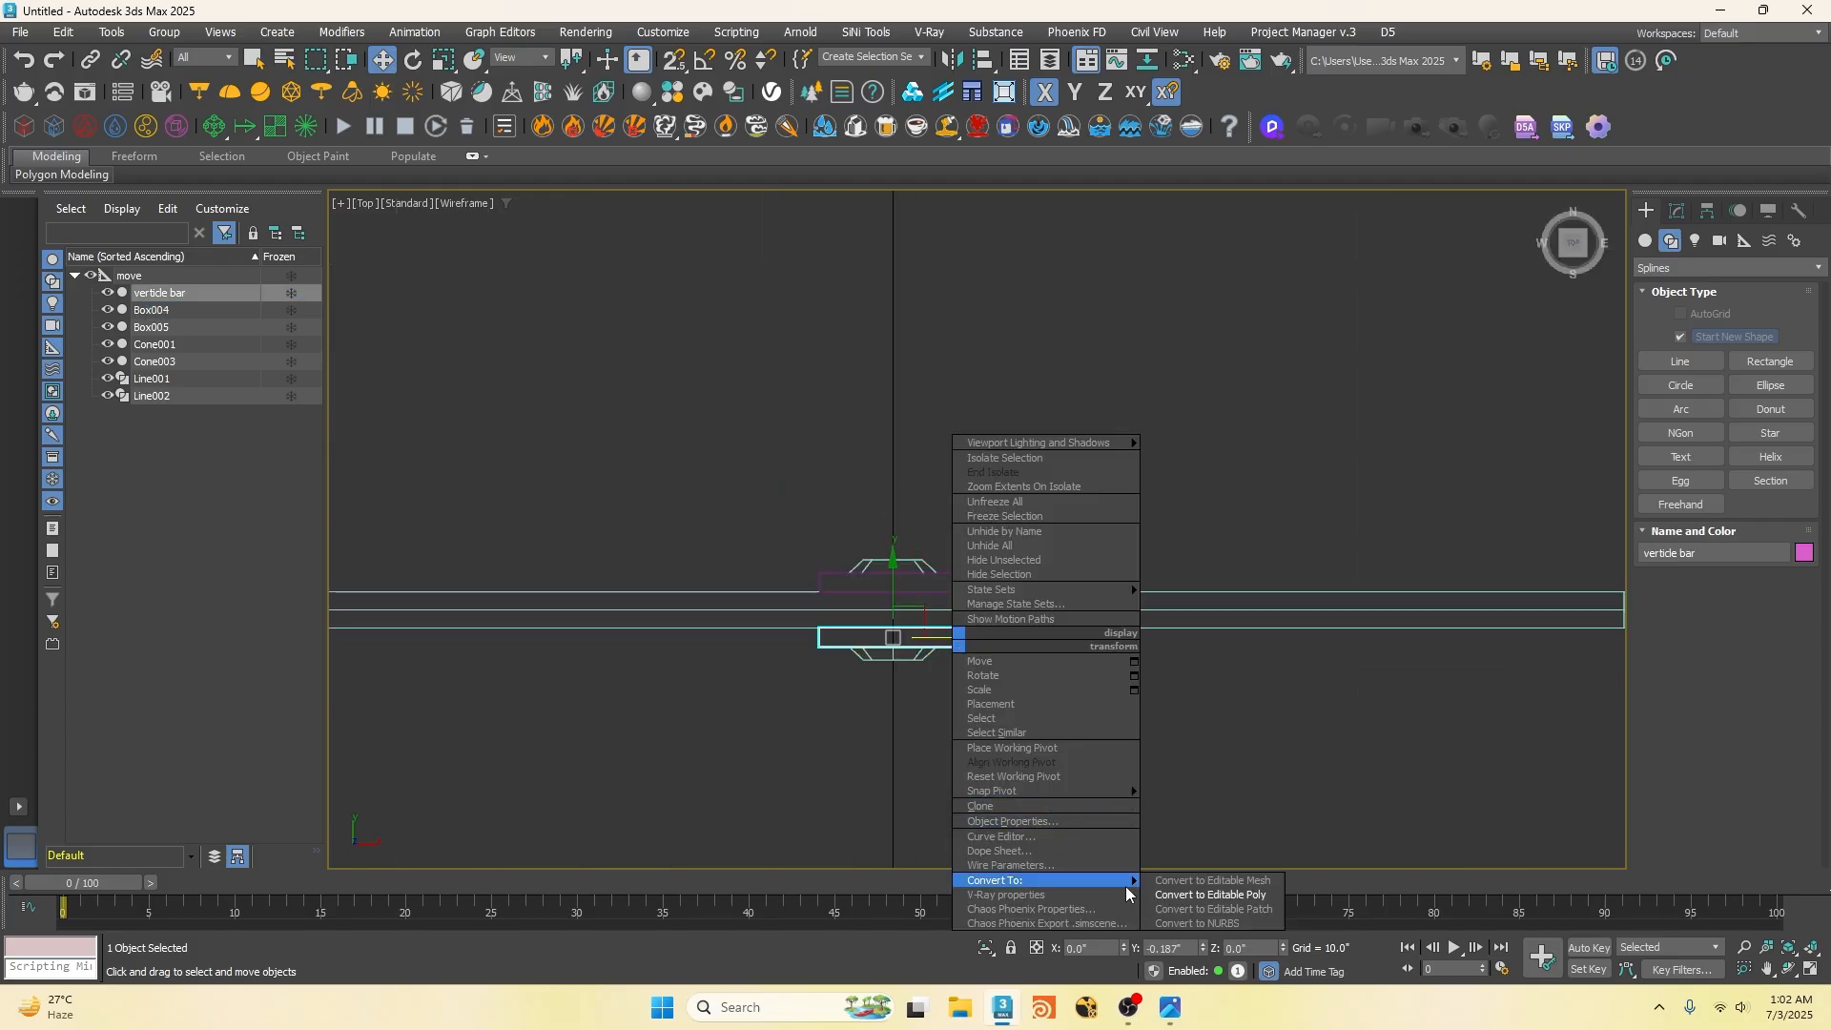
pyautogui.click(1154, 890)
pyautogui.scroll(-2, 1668, 782)
pyautogui.click(1680, 809)
pyautogui.click(966, 580)
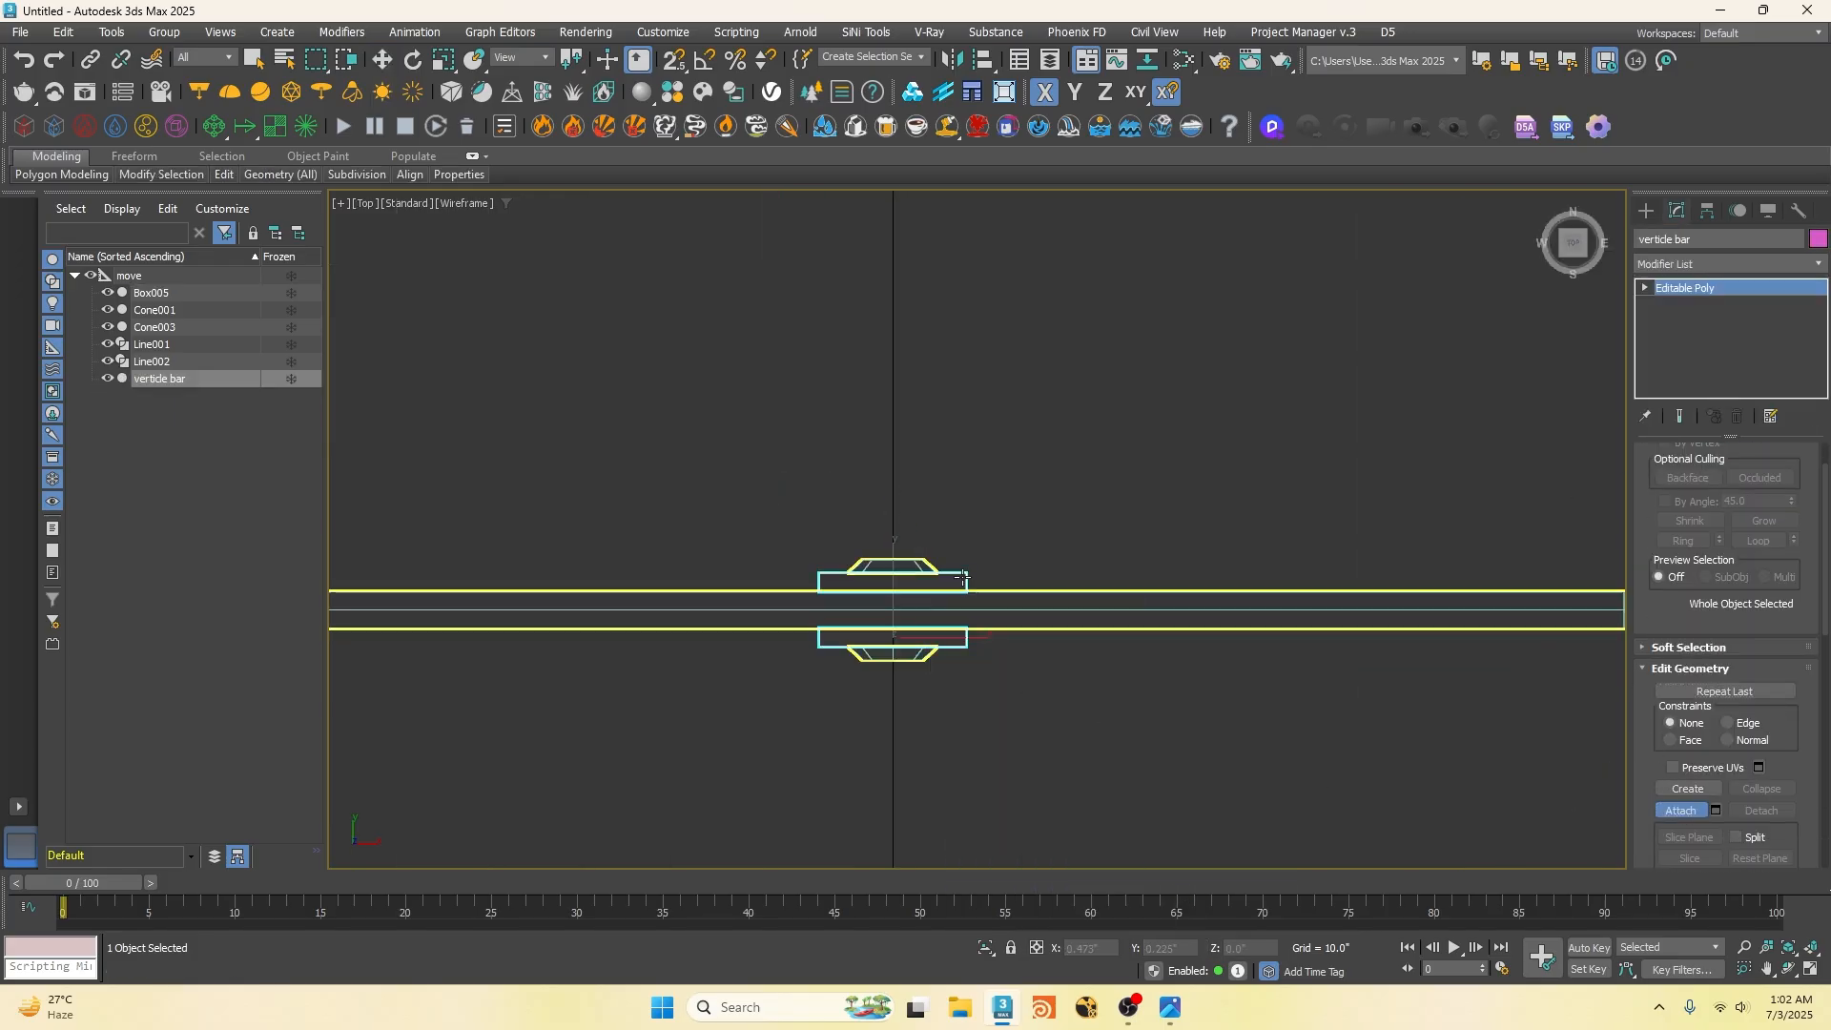
# Step: Center the "verticle bar" pivot on the object, then place the pivot at the bar's base with X and Z at 0"
pyautogui.click(1710, 212)
pyautogui.click(1728, 342)
pyautogui.click(1726, 443)
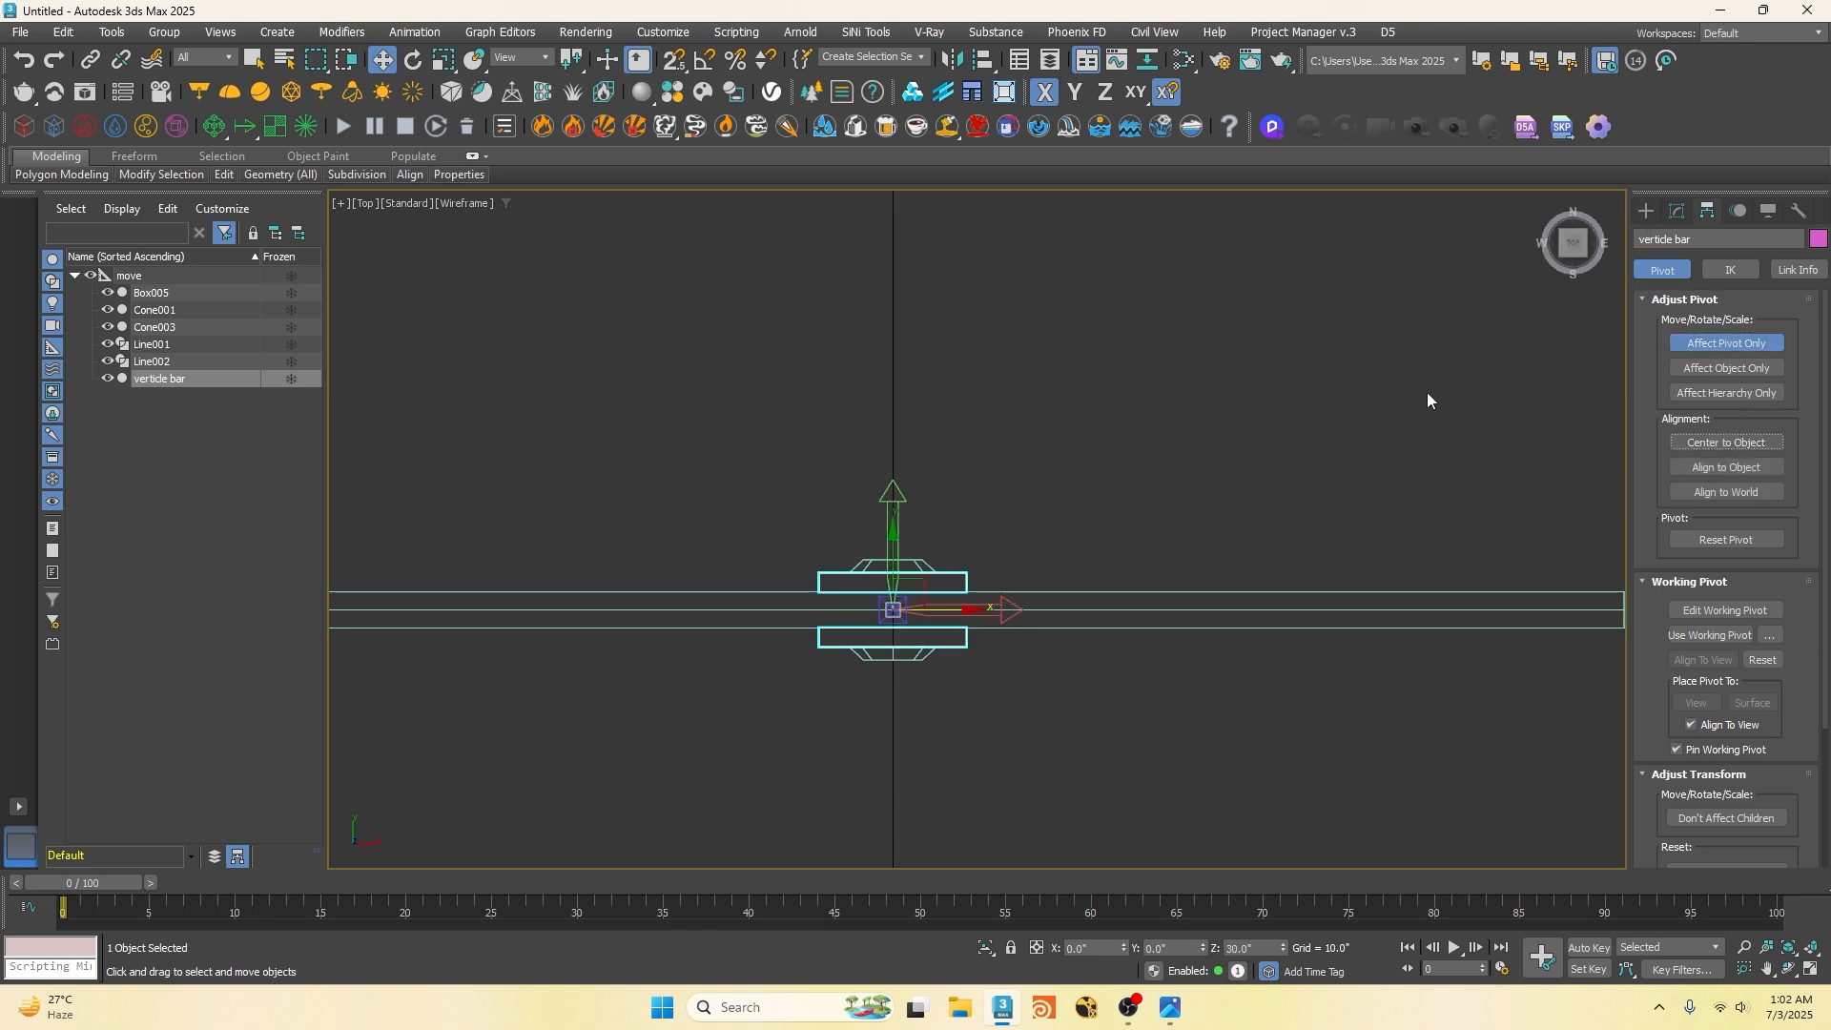
pyautogui.click(1320, 420)
pyautogui.press('f')
pyautogui.click(774, 615)
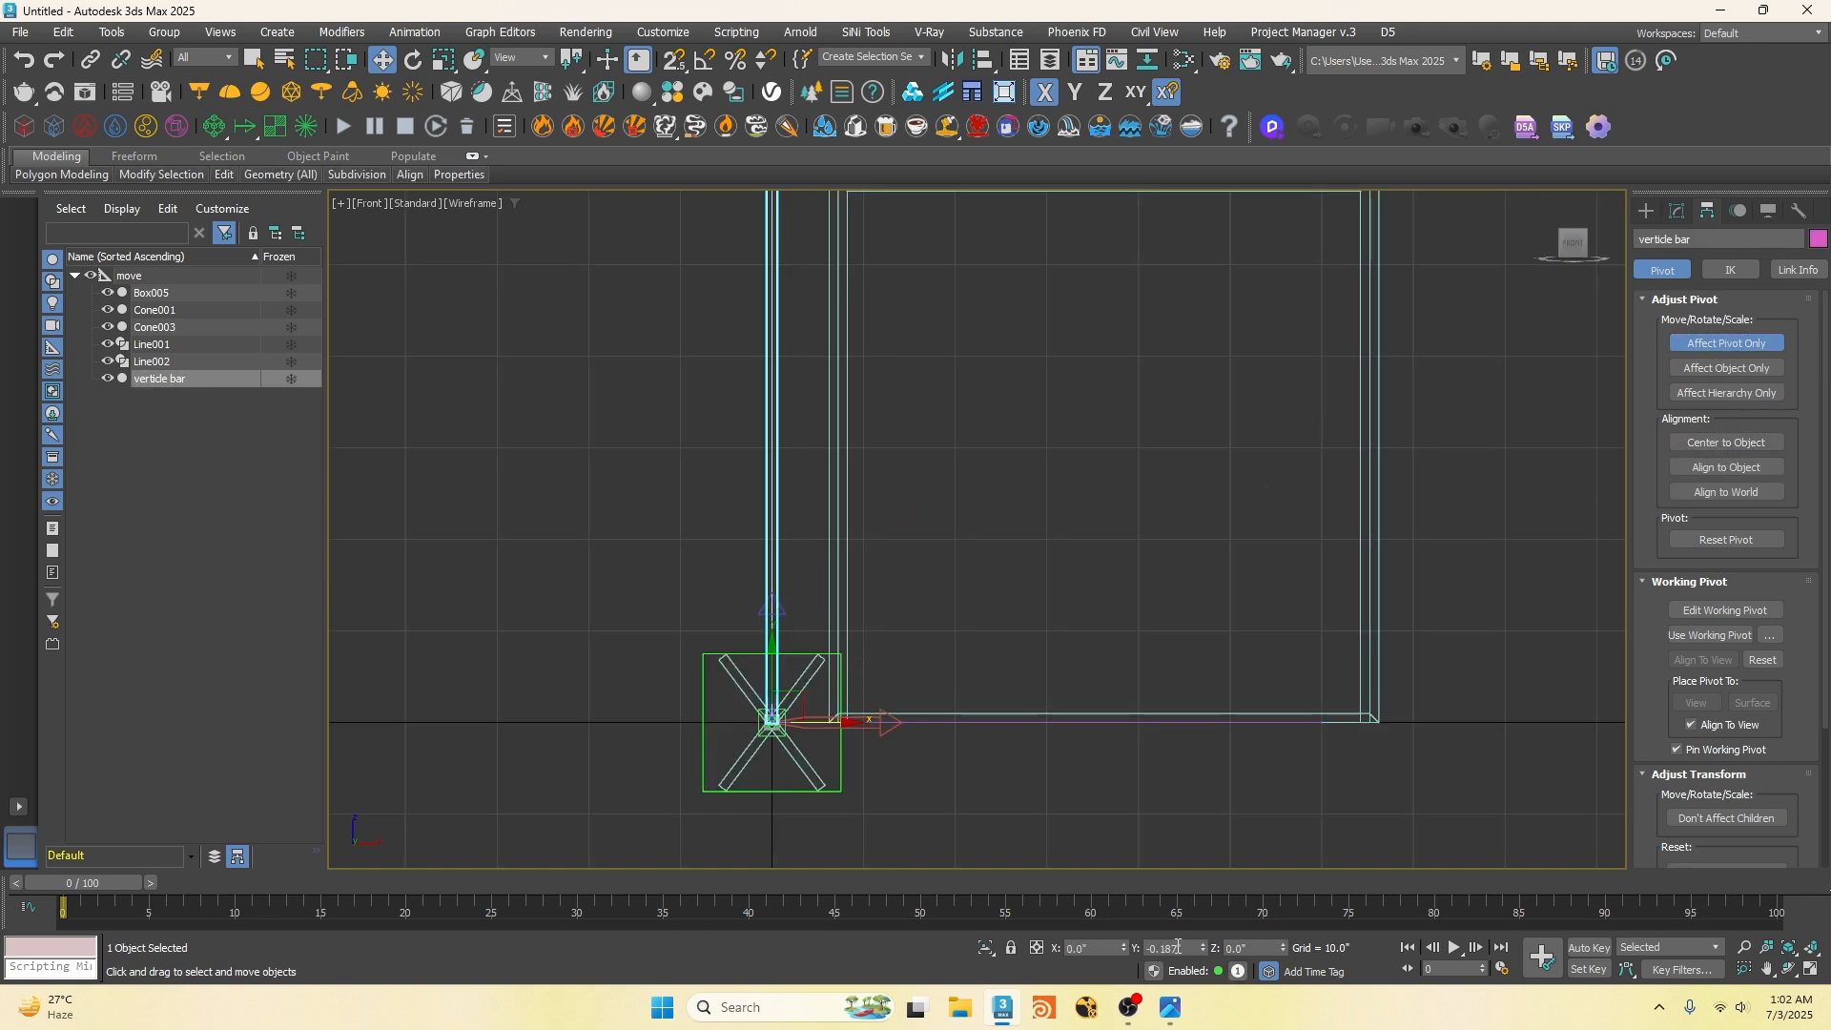
pyautogui.click(1646, 210)
pyautogui.click(921, 667)
pyautogui.click(774, 639)
# Step: Rename Cone003 as "bolt" and Cone001 as "strips"
pyautogui.click(203, 328)
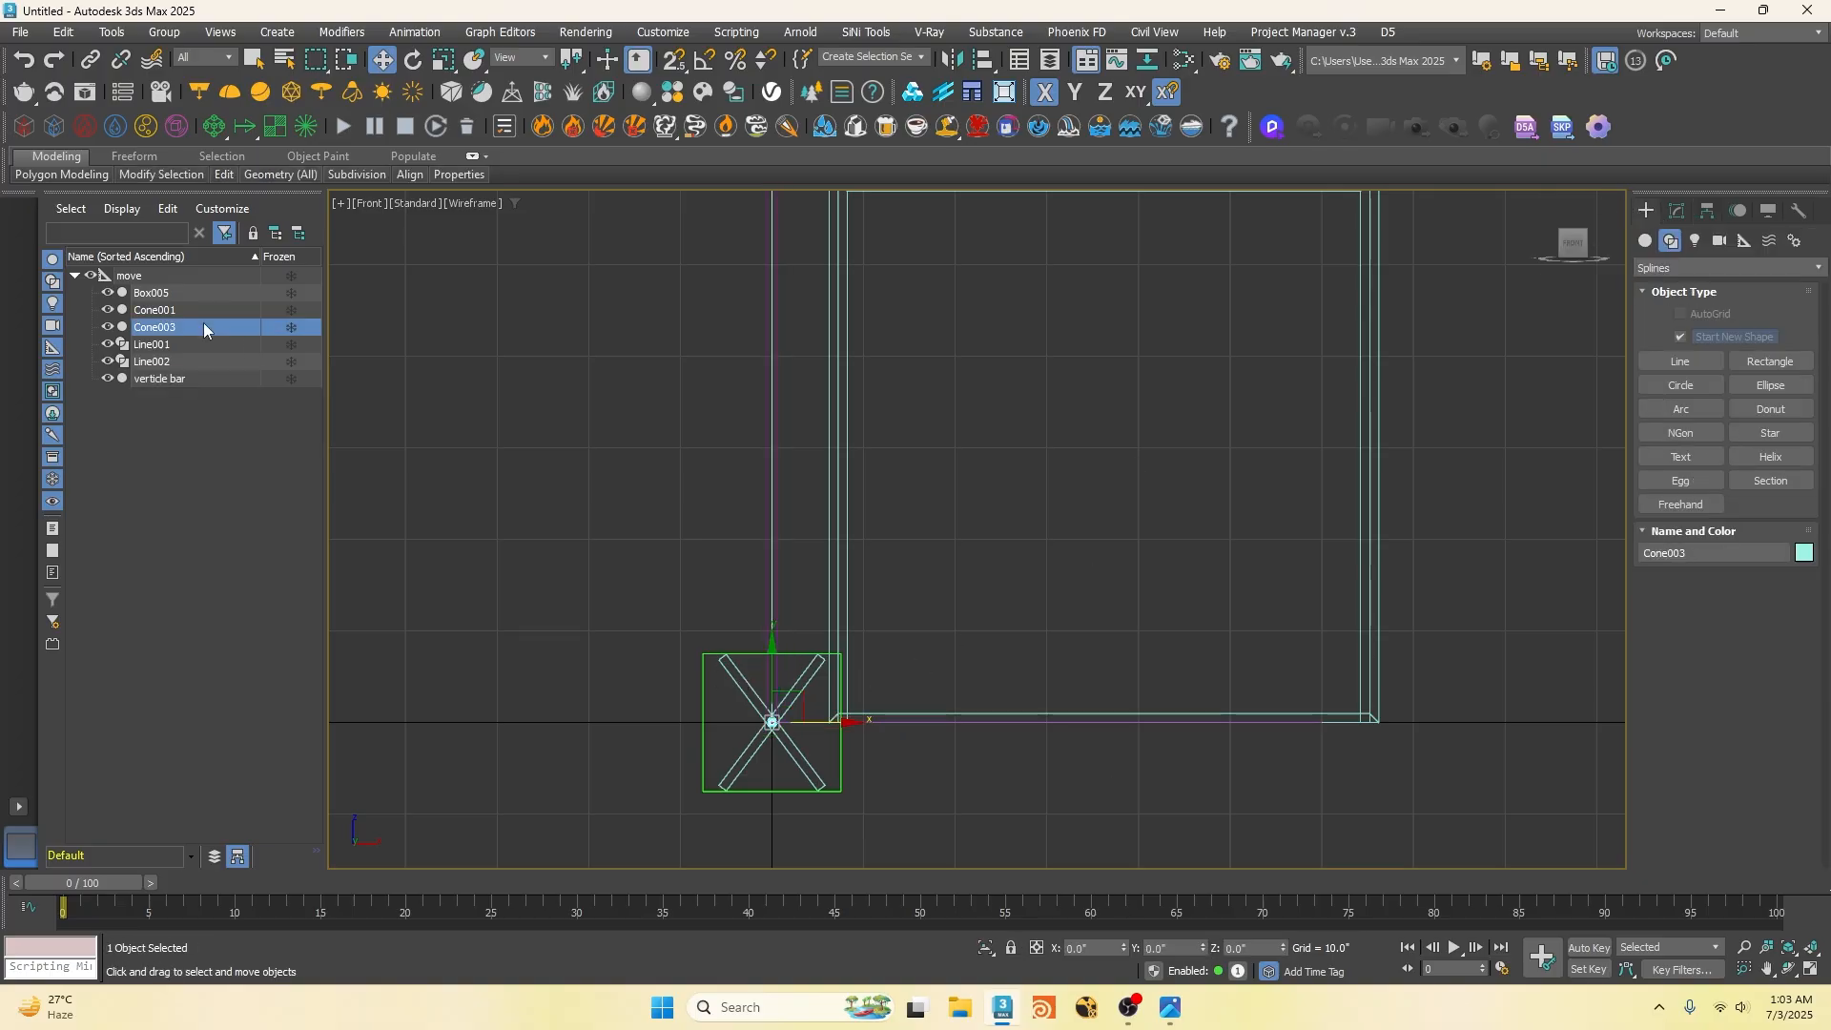
pyautogui.press('z')
pyautogui.click(164, 328)
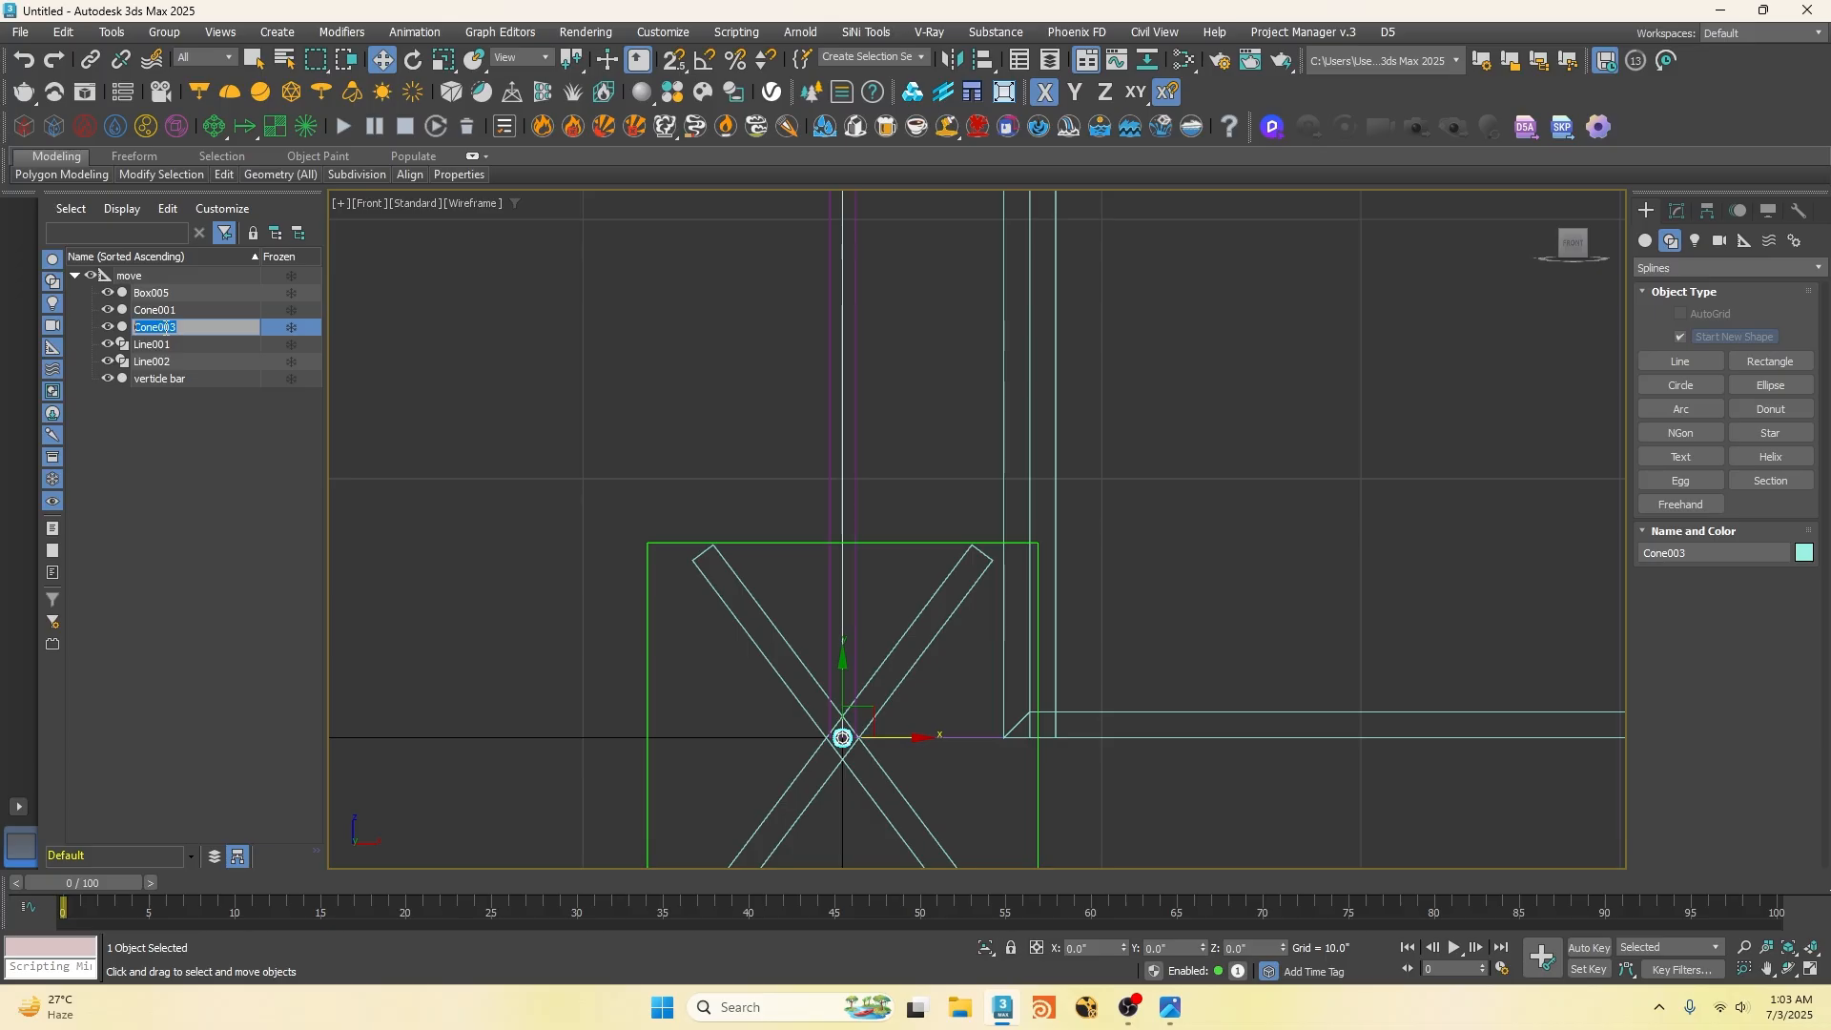
pyautogui.write('bolt')
pyautogui.click(151, 310)
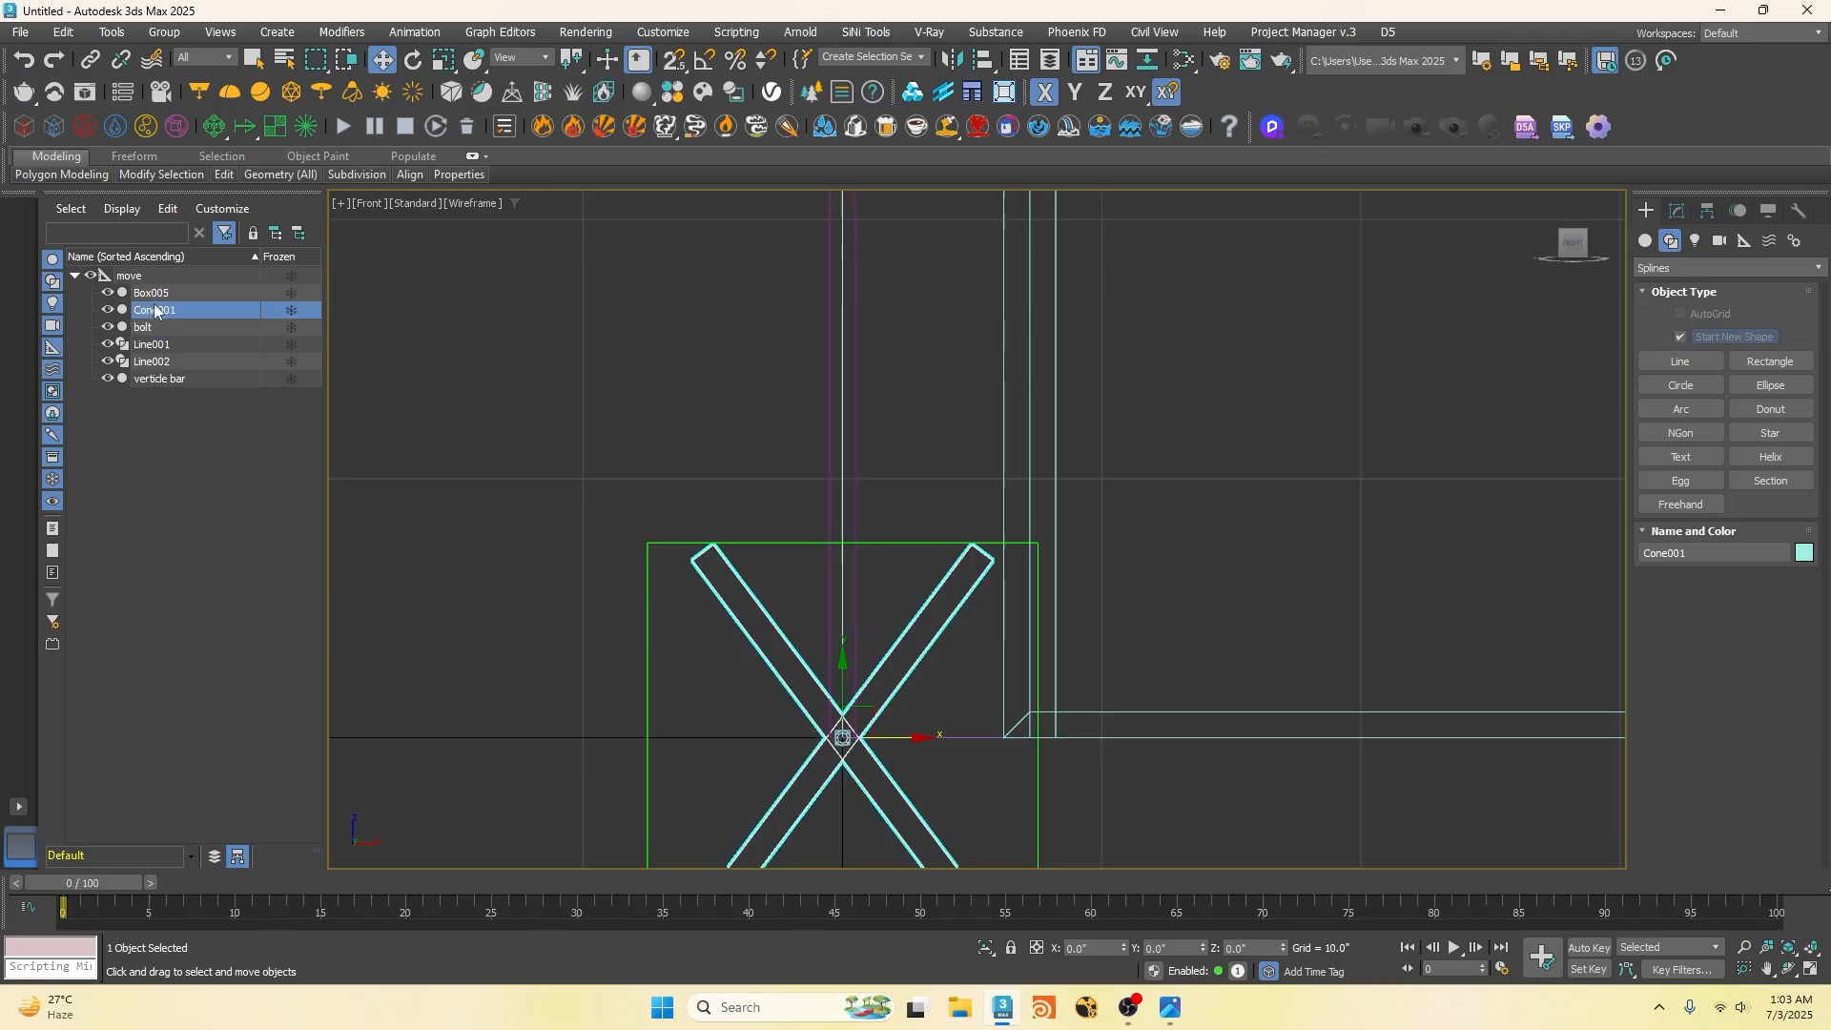
pyautogui.click(166, 311)
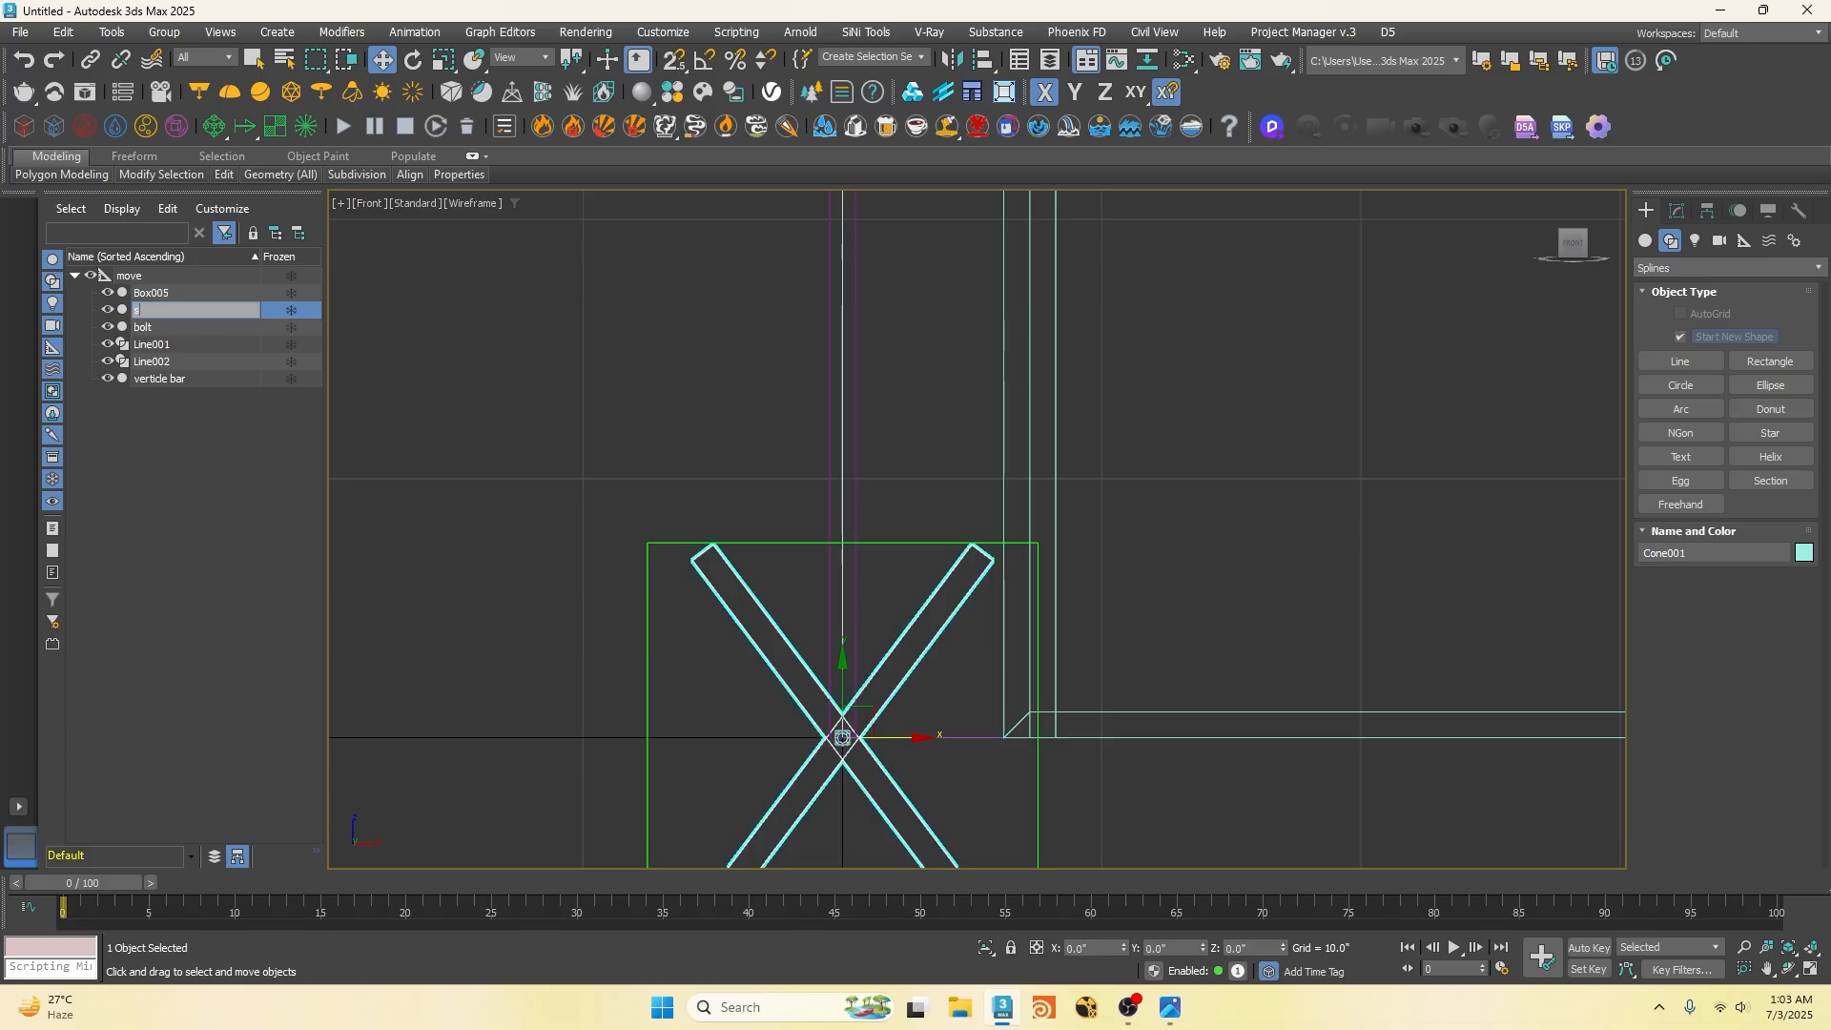
pyautogui.click(275, 488)
# Step: Using vertex snap, move the frame's (Box005) pivot to the mitre of its lower-left corner
pyautogui.scroll(-5, 760, 763)
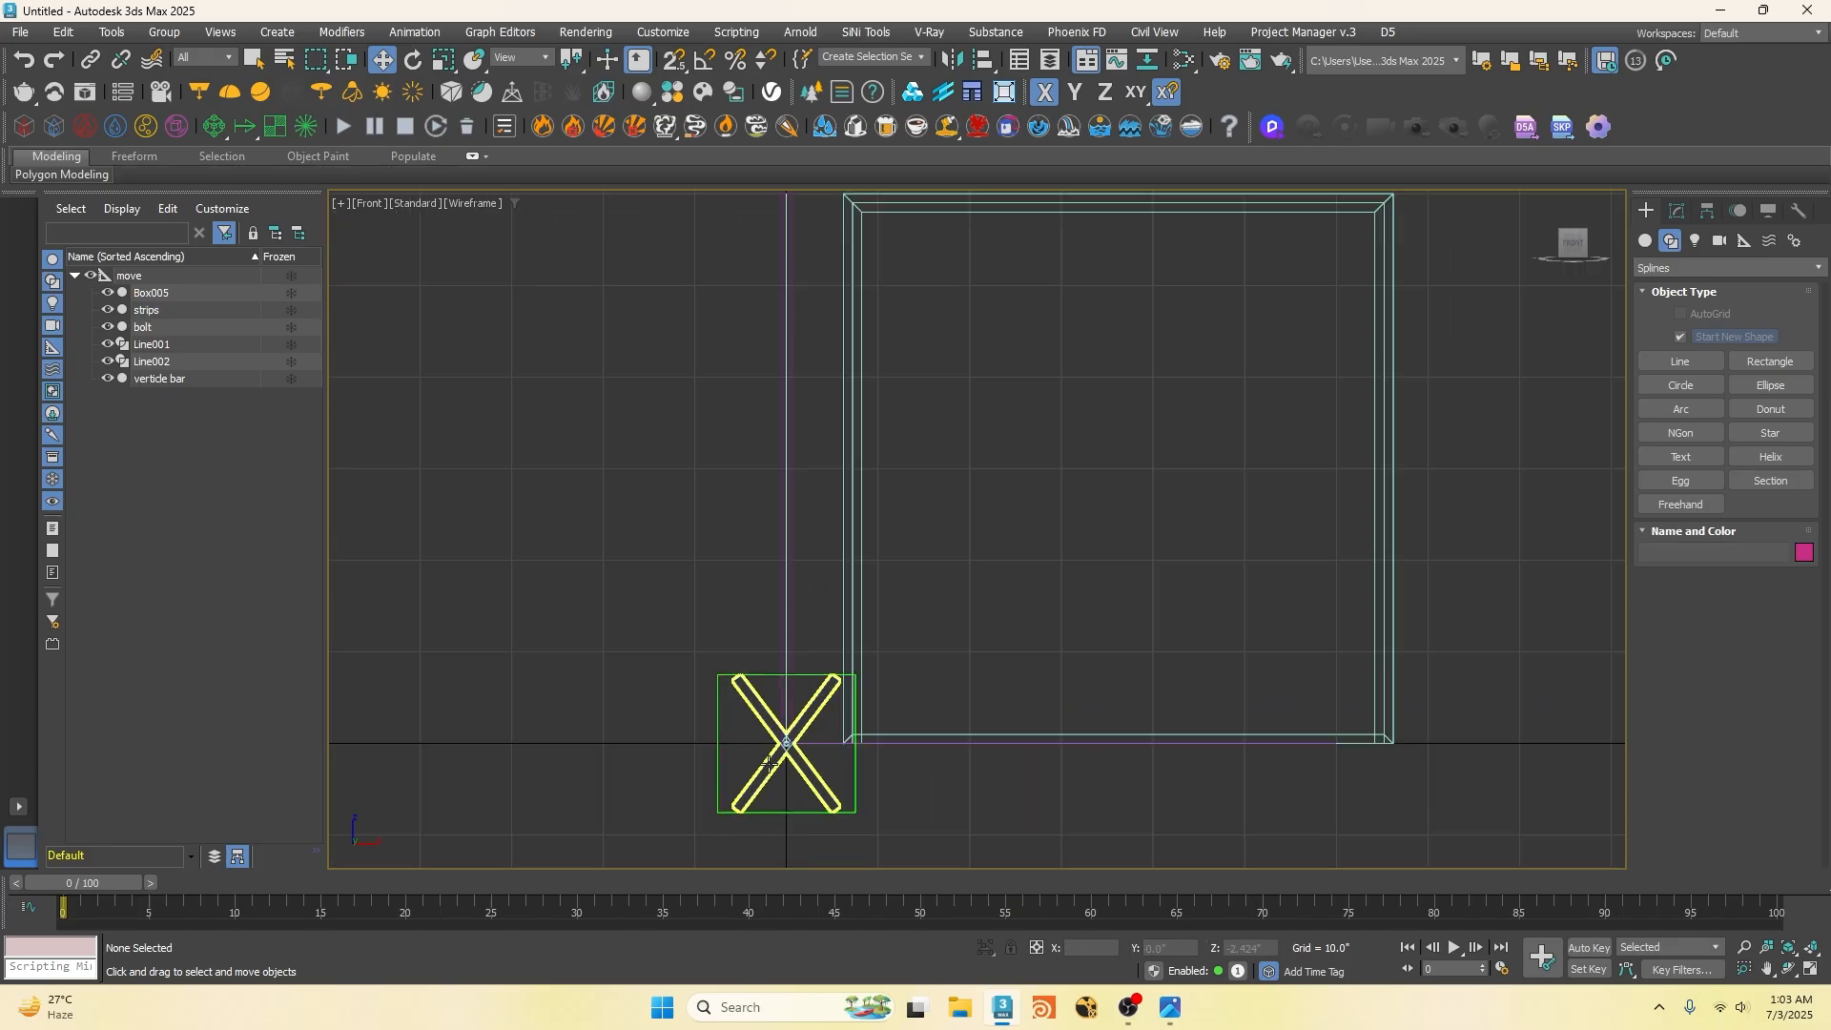
pyautogui.scroll(2, 815, 759)
pyautogui.click(895, 731)
pyautogui.scroll(-4, 812, 743)
pyautogui.scroll(2, 811, 748)
pyautogui.scroll(-2, 811, 749)
pyautogui.scroll(2, 811, 749)
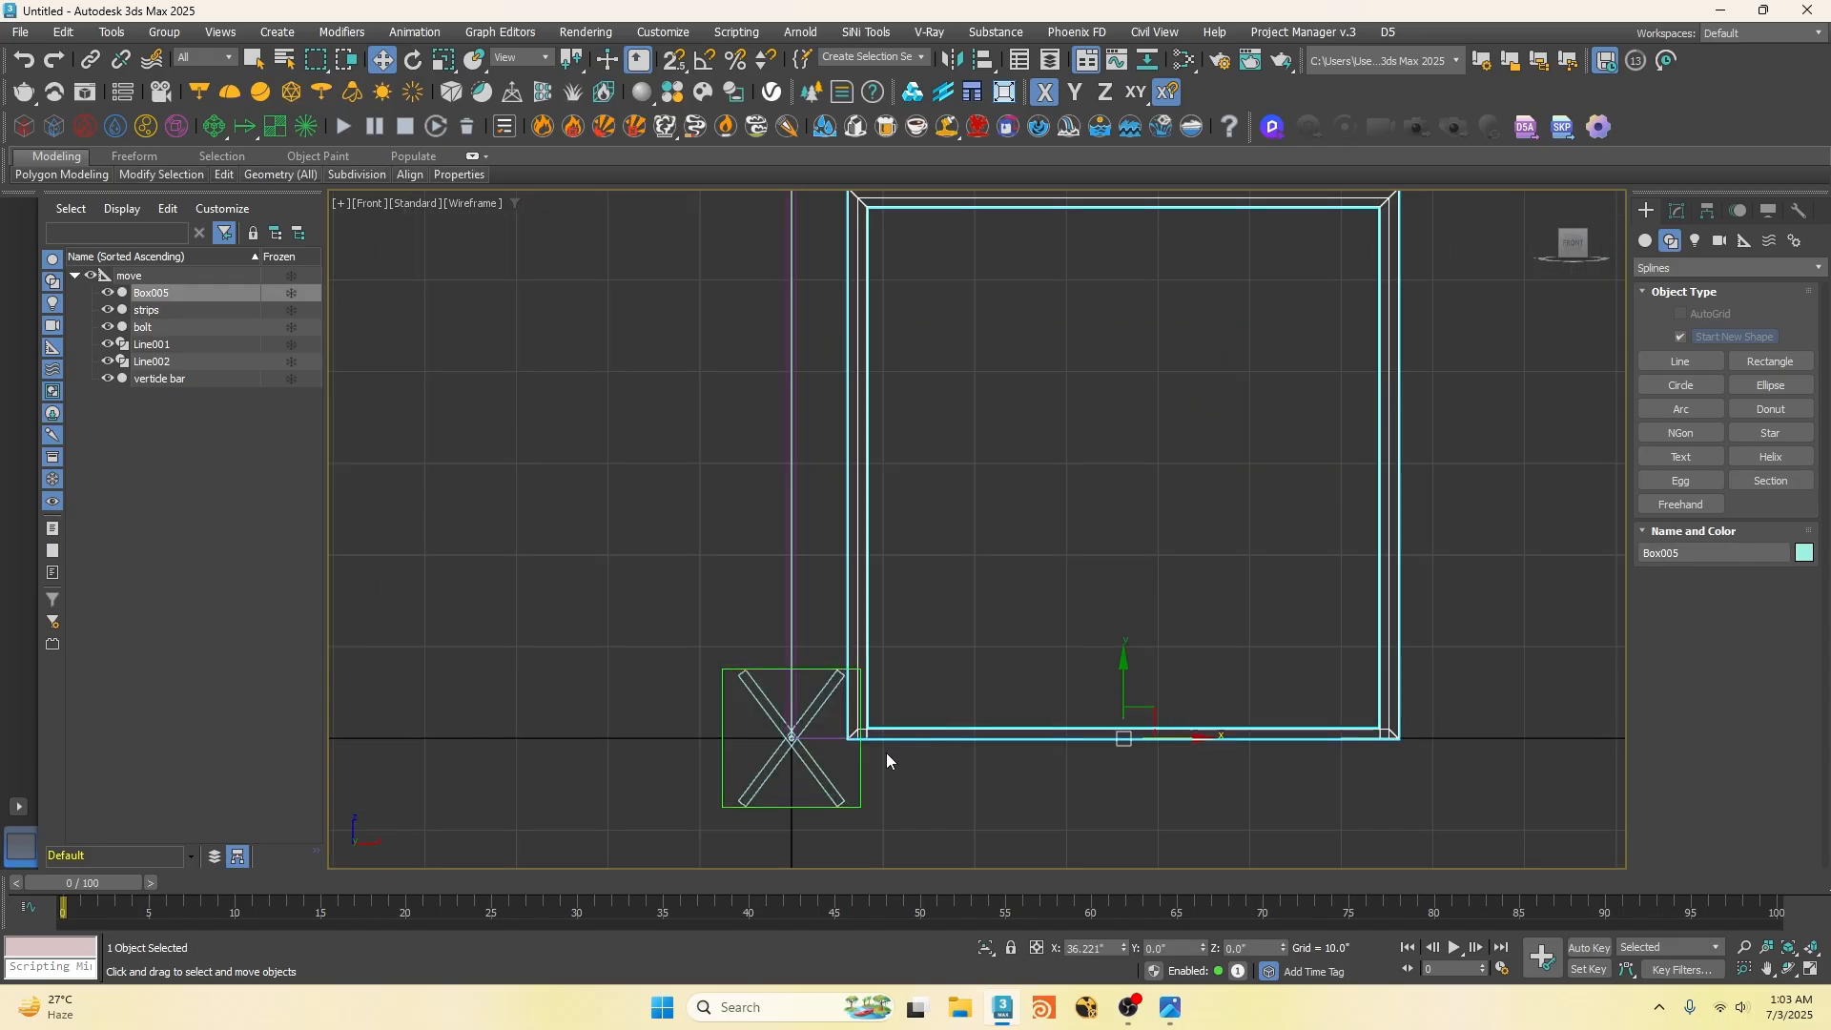
pyautogui.scroll(-2, 924, 698)
pyautogui.click(1677, 210)
pyautogui.moveTo(1058, 723); pyautogui.dragTo(1031, 690)
pyautogui.hotkey('ctrl', 'z')
pyautogui.click(1709, 210)
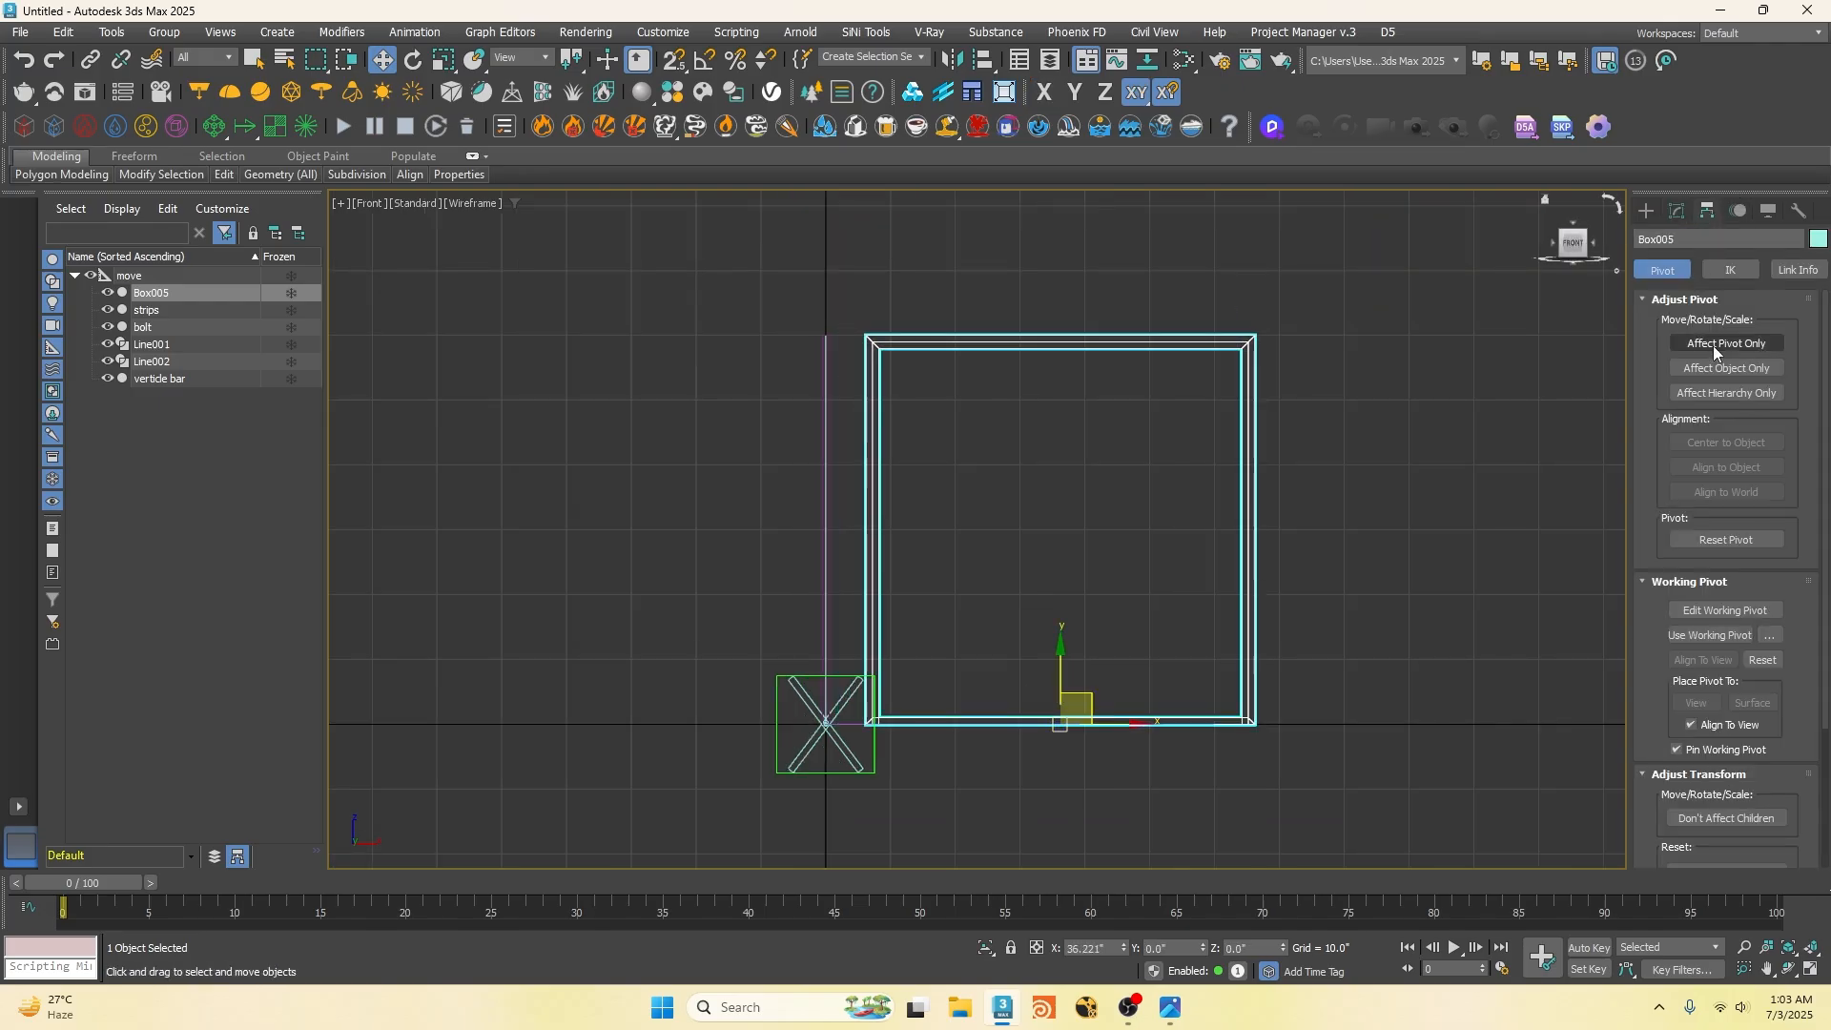
pyautogui.click(1727, 344)
pyautogui.scroll(3, 1060, 722)
pyautogui.rightClick(674, 60)
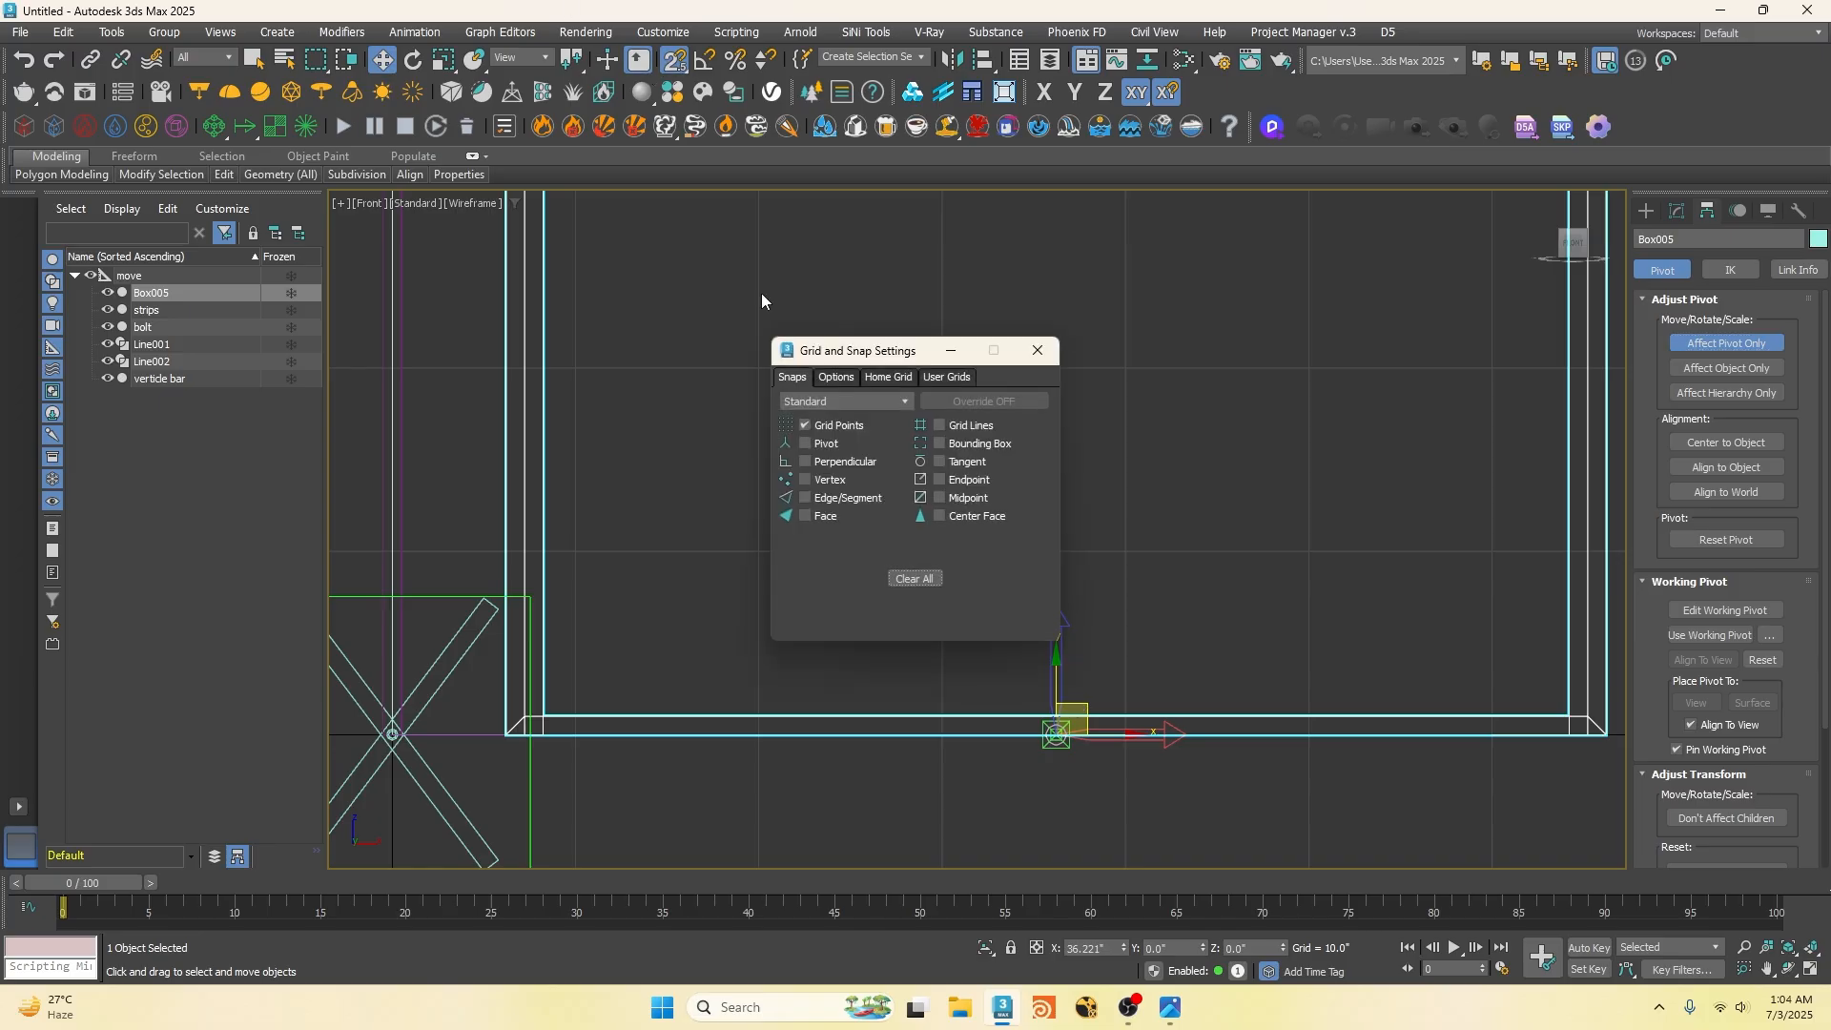
pyautogui.click(1037, 353)
pyautogui.moveTo(1058, 737); pyautogui.dragTo(532, 722)
pyautogui.press('Insert')
# Step: Move the frame onto the dummy's center by setting its X and Z positions to 0"
pyautogui.scroll(-3, 914, 665)
pyautogui.scroll(3, 742, 681)
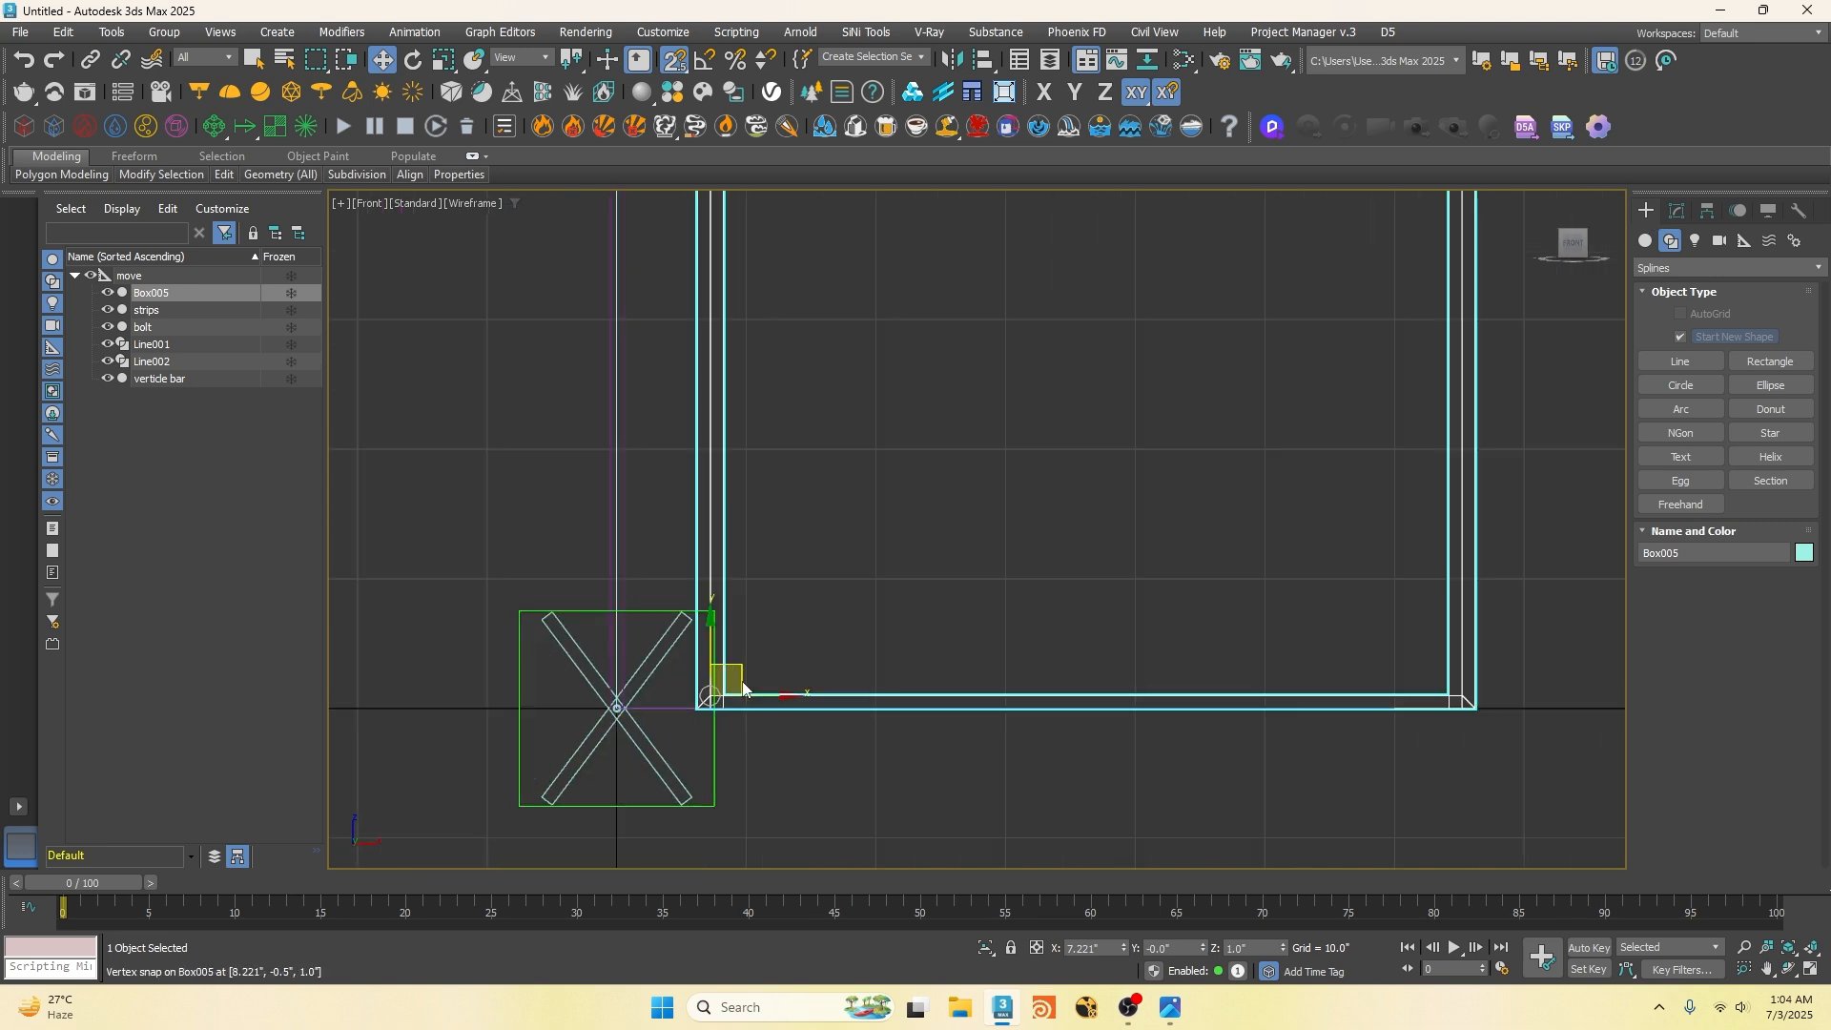
pyautogui.scroll(-3, 742, 681)
pyautogui.click(904, 585)
pyautogui.click(923, 694)
pyautogui.rightClick(1124, 948)
pyautogui.rightClick(1283, 947)
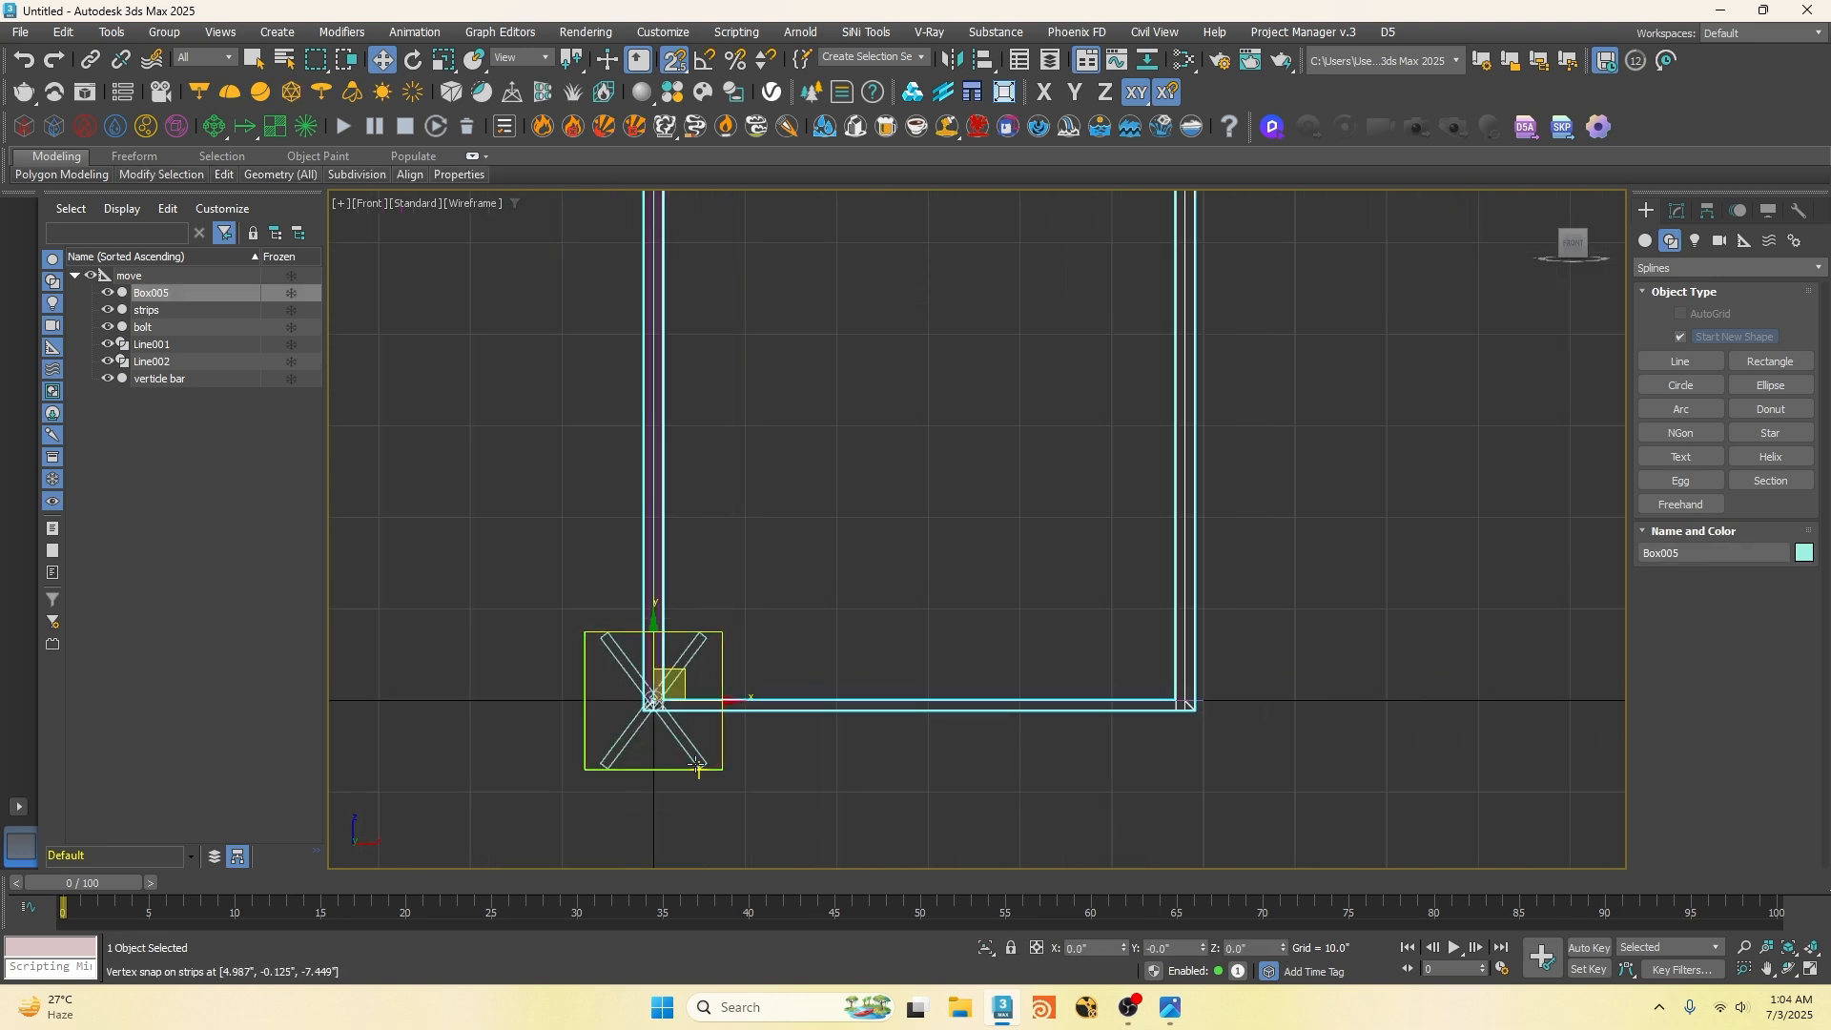
# Step: Create a Delegate helper about 4.1" wide and 6.2" deep at the frame's upper-left corner and snap it to the outer corner vertex
pyautogui.scroll(-3, 821, 827)
pyautogui.moveTo(738, 405); pyautogui.dragTo(732, 541, button='middle')
pyautogui.press('s')
pyautogui.press('d')
pyautogui.scroll(5, 695, 508)
pyautogui.moveTo(697, 508); pyautogui.dragTo(719, 401)
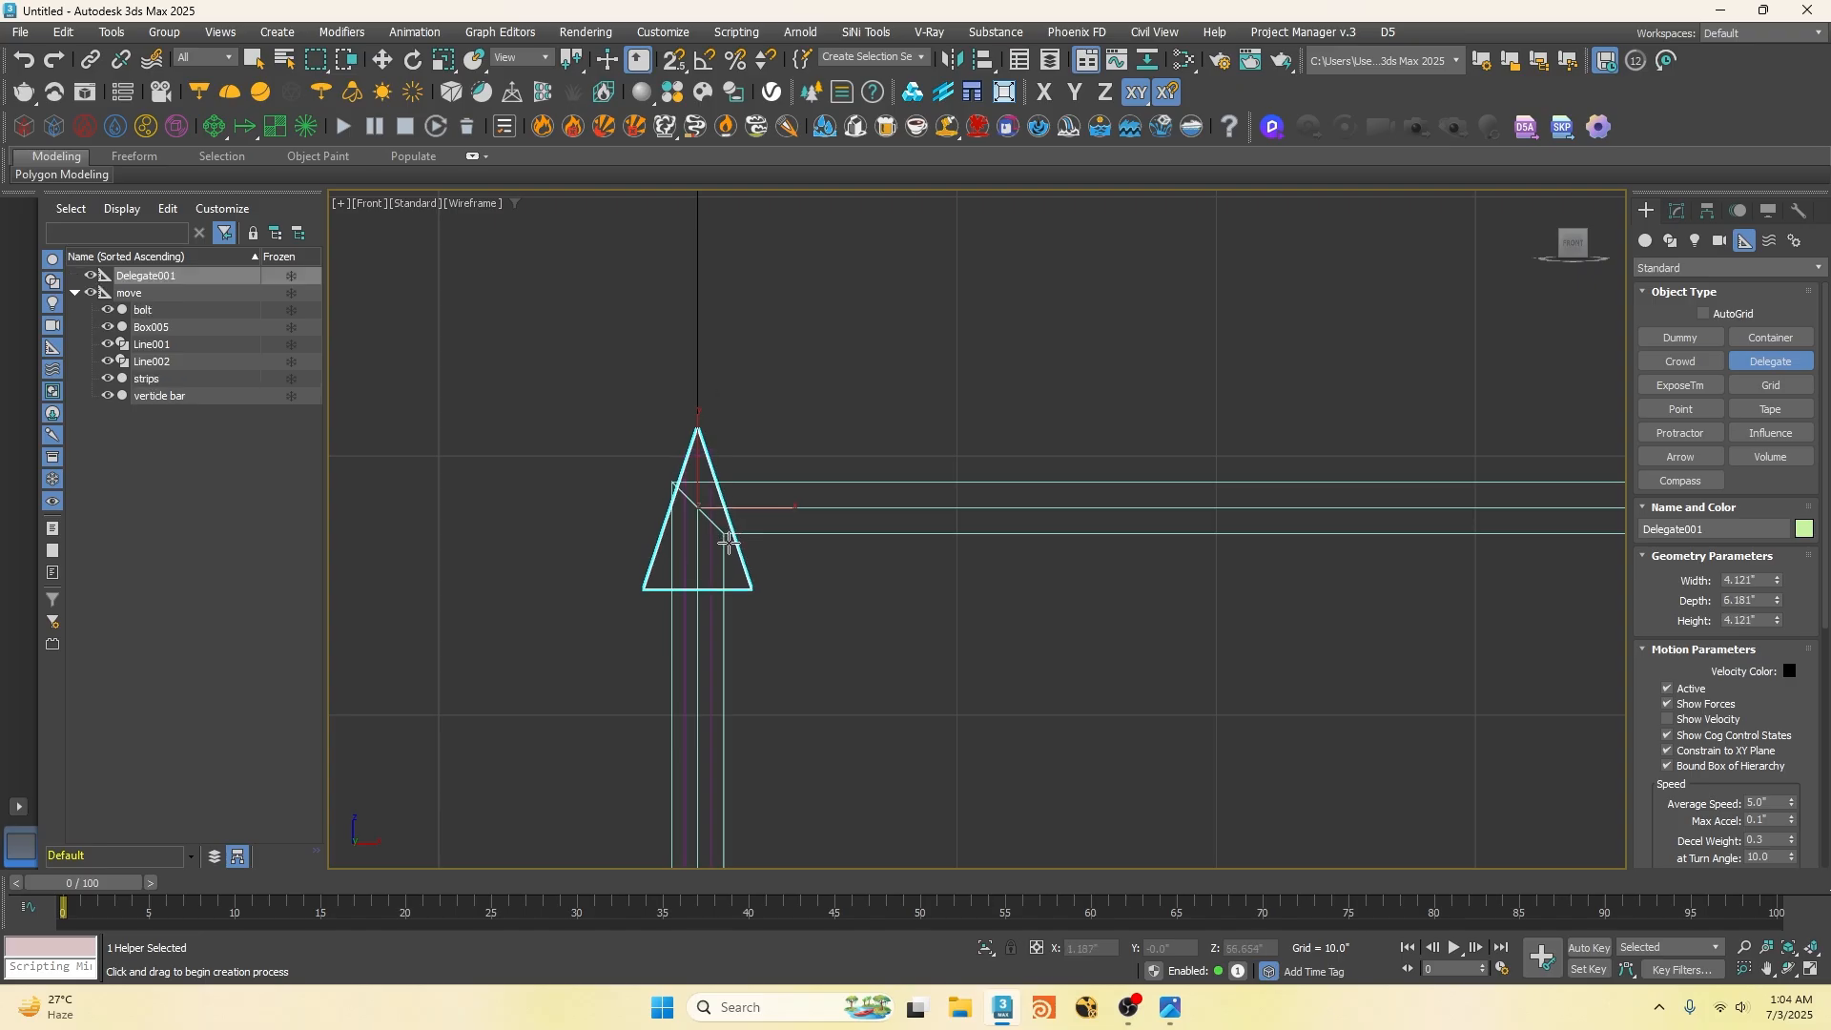
pyautogui.press('w')
pyautogui.moveTo(705, 504)
pyautogui.mouseDown()
pyautogui.moveTo(689, 463)
pyautogui.moveTo(709, 486)
pyautogui.mouseUp()
pyautogui.scroll(3, 708, 486)
# Step: Copy the delegate to the frame's lower-right corner and snap it to the outer corner vertex
pyautogui.scroll(-10, 717, 372)
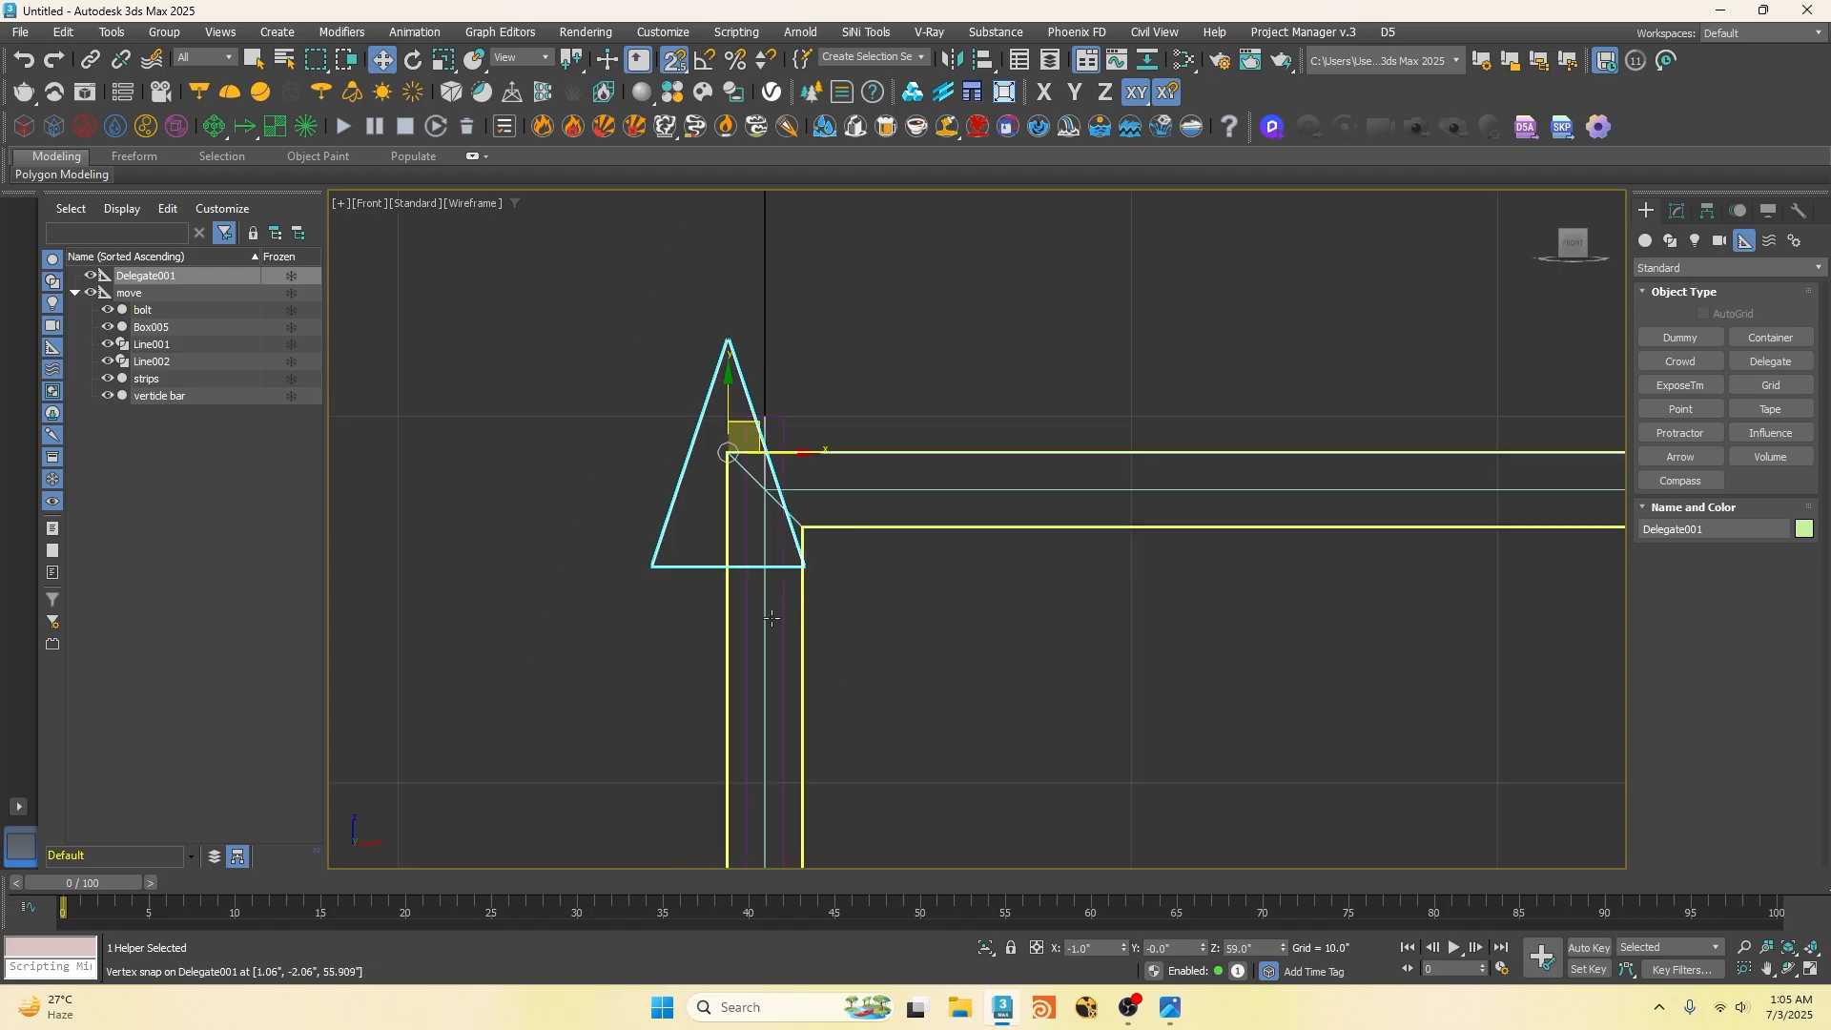
pyautogui.keyDown('shift'); pyautogui.moveTo(768, 356); pyautogui.dragTo(1135, 760); pyautogui.keyUp('shift')
pyautogui.click(913, 580)
pyautogui.scroll(5, 1065, 631)
pyautogui.moveTo(1065, 631); pyautogui.dragTo(1013, 675)
# Step: Rotate the lower-right delegate with angle snap so that it points horizontally away from the frame
pyautogui.press('e')
pyautogui.click(705, 59)
pyautogui.rightClick(705, 59)
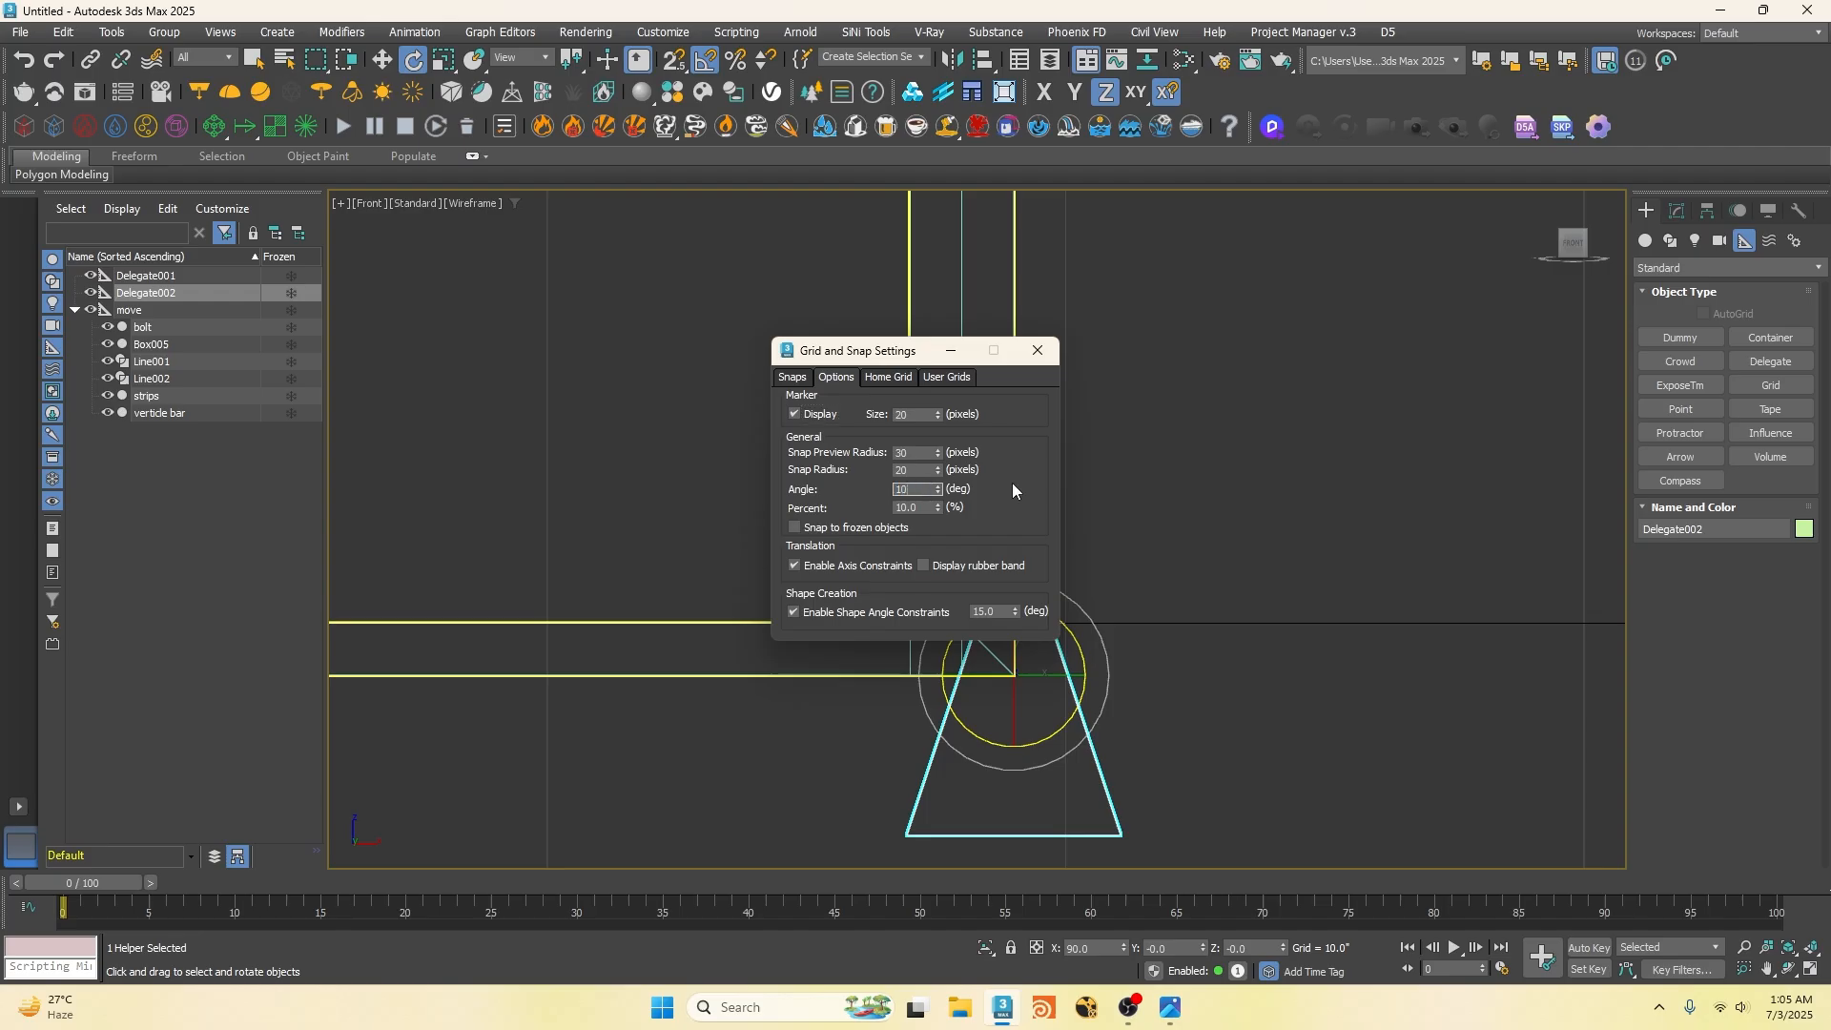
pyautogui.click(1037, 350)
pyautogui.moveTo(1116, 642); pyautogui.dragTo(1055, 678)
pyautogui.click(1054, 678)
pyautogui.scroll(-5, 803, 600)
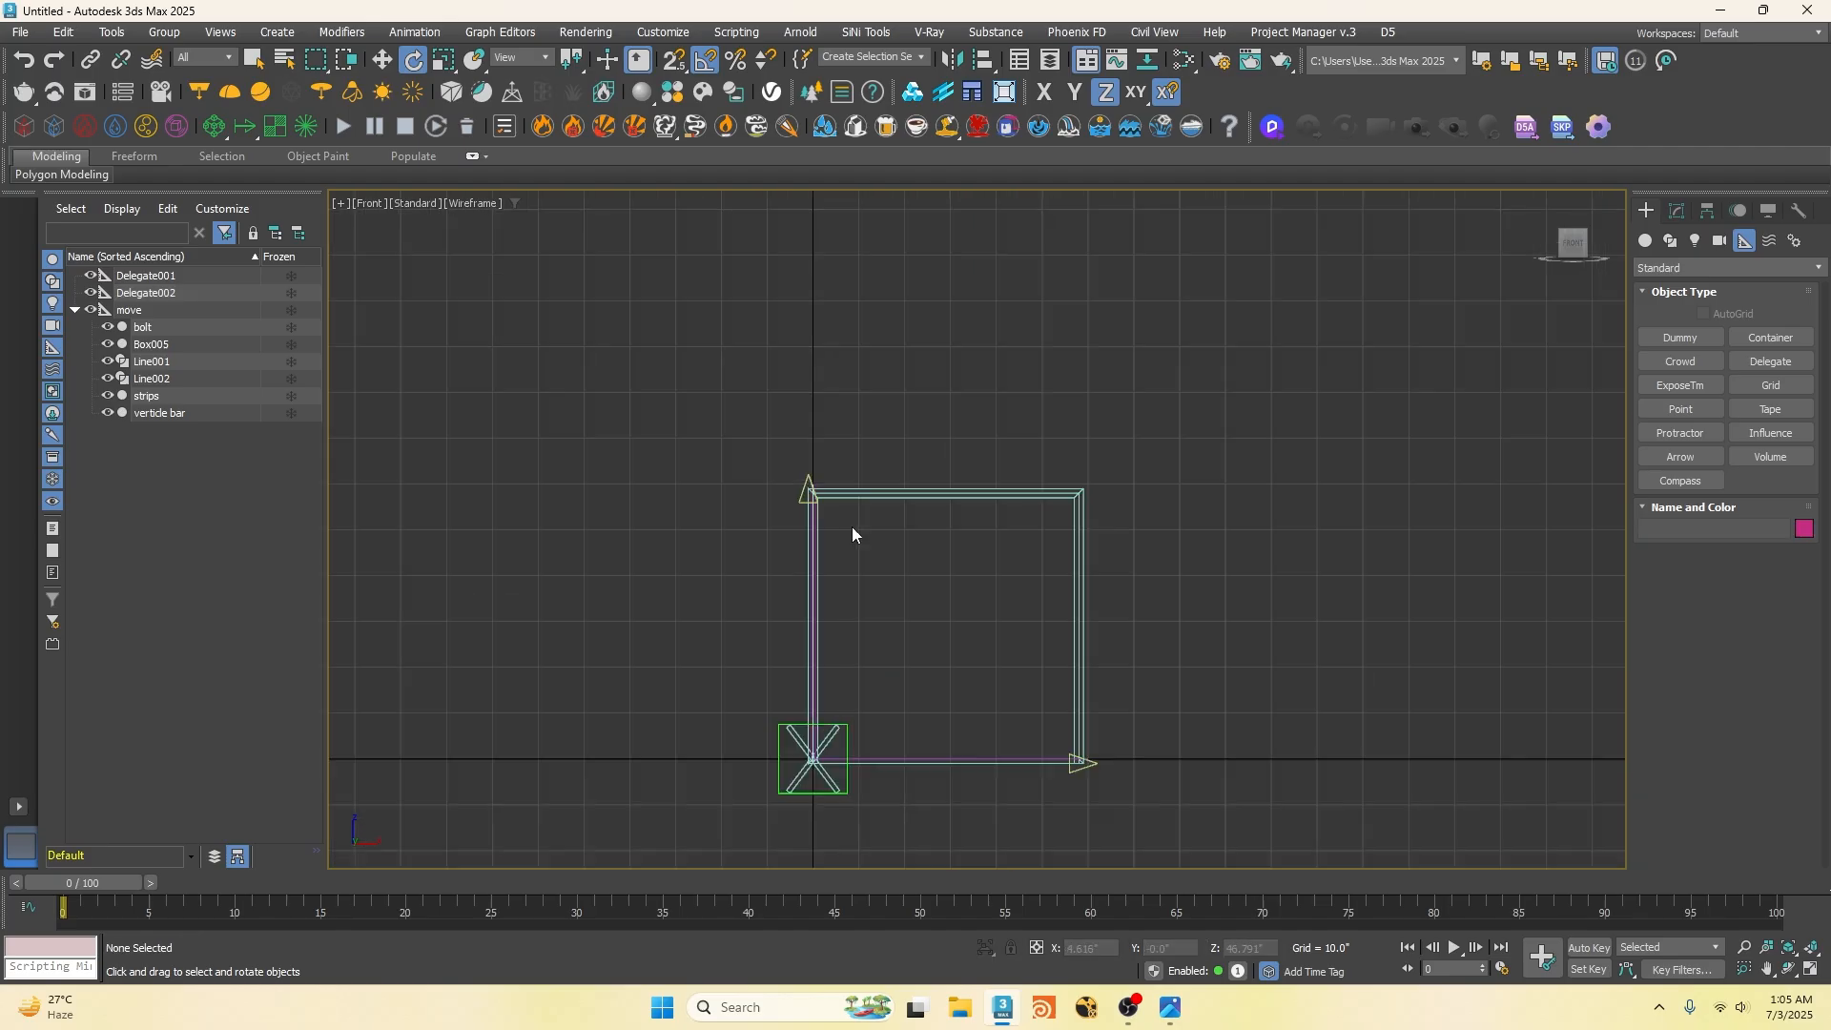
# Step: Lock all of the upper delegate's move, rotate and scale axes except Move Y, and test moving it
pyautogui.scroll(5, 854, 515)
pyautogui.click(730, 504)
pyautogui.press('w')
pyautogui.click(1738, 210)
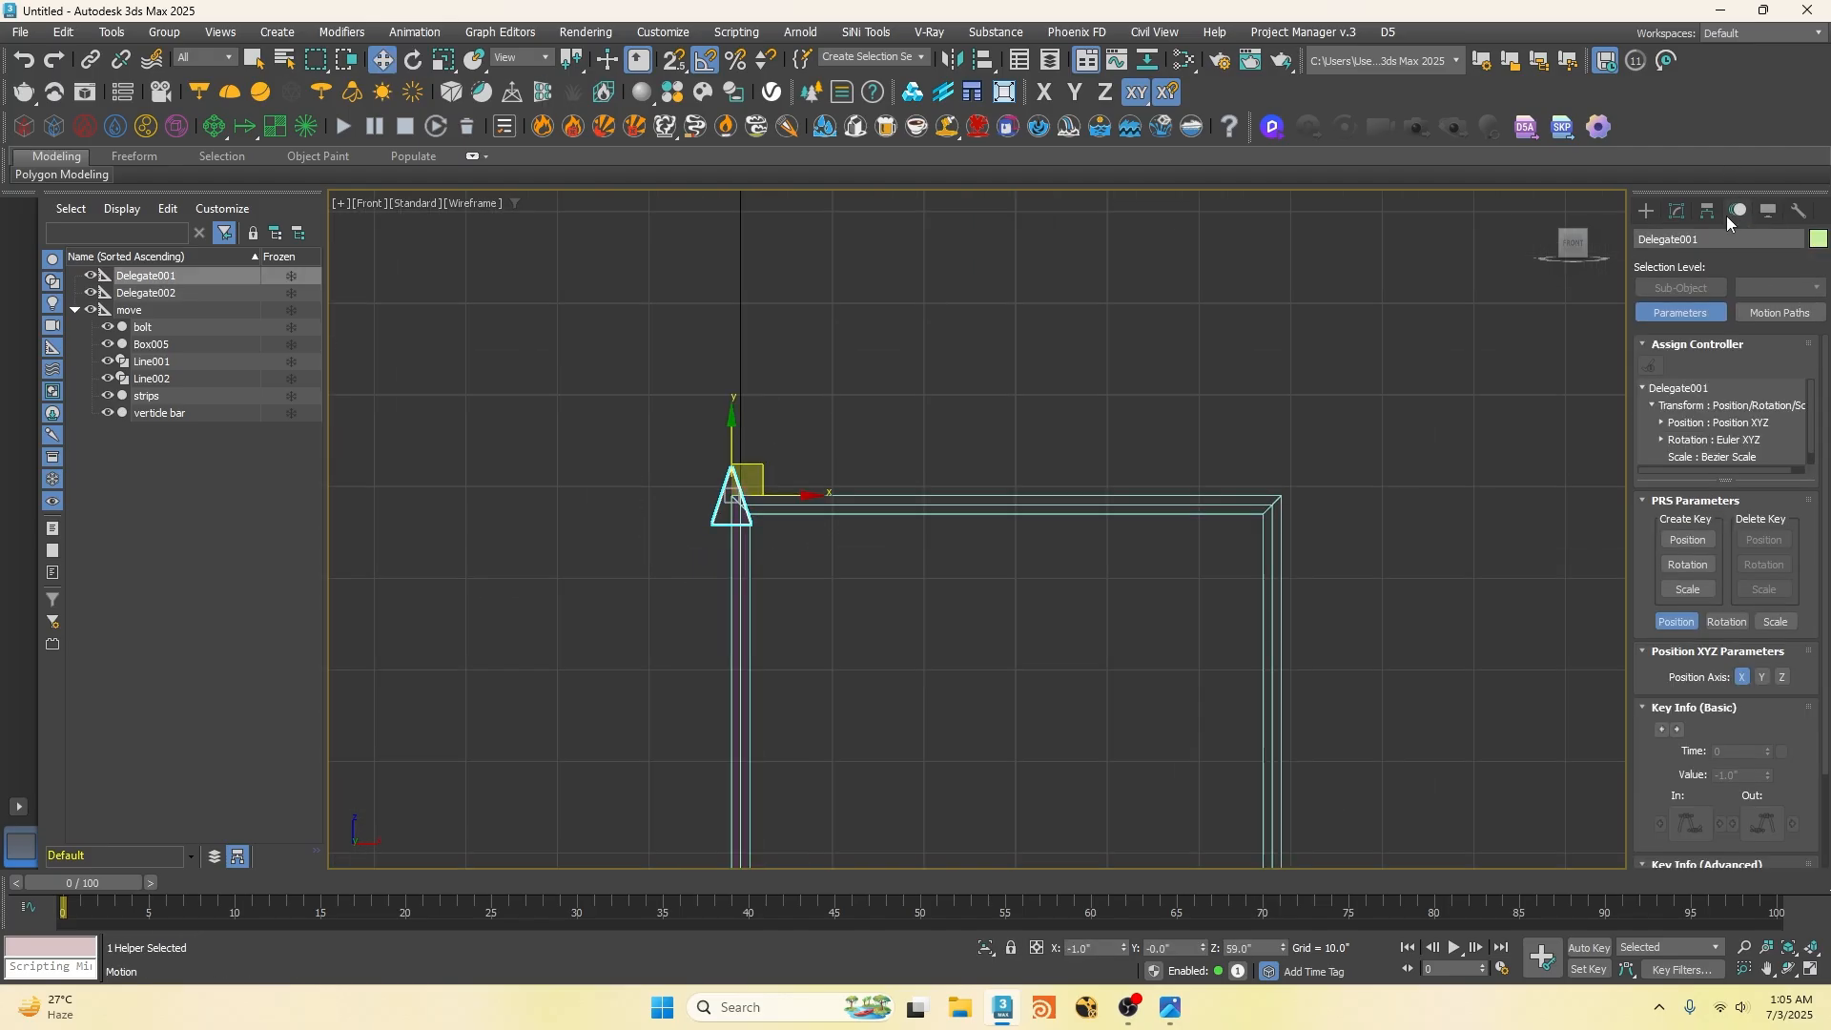
pyautogui.click(1708, 211)
pyautogui.click(1780, 270)
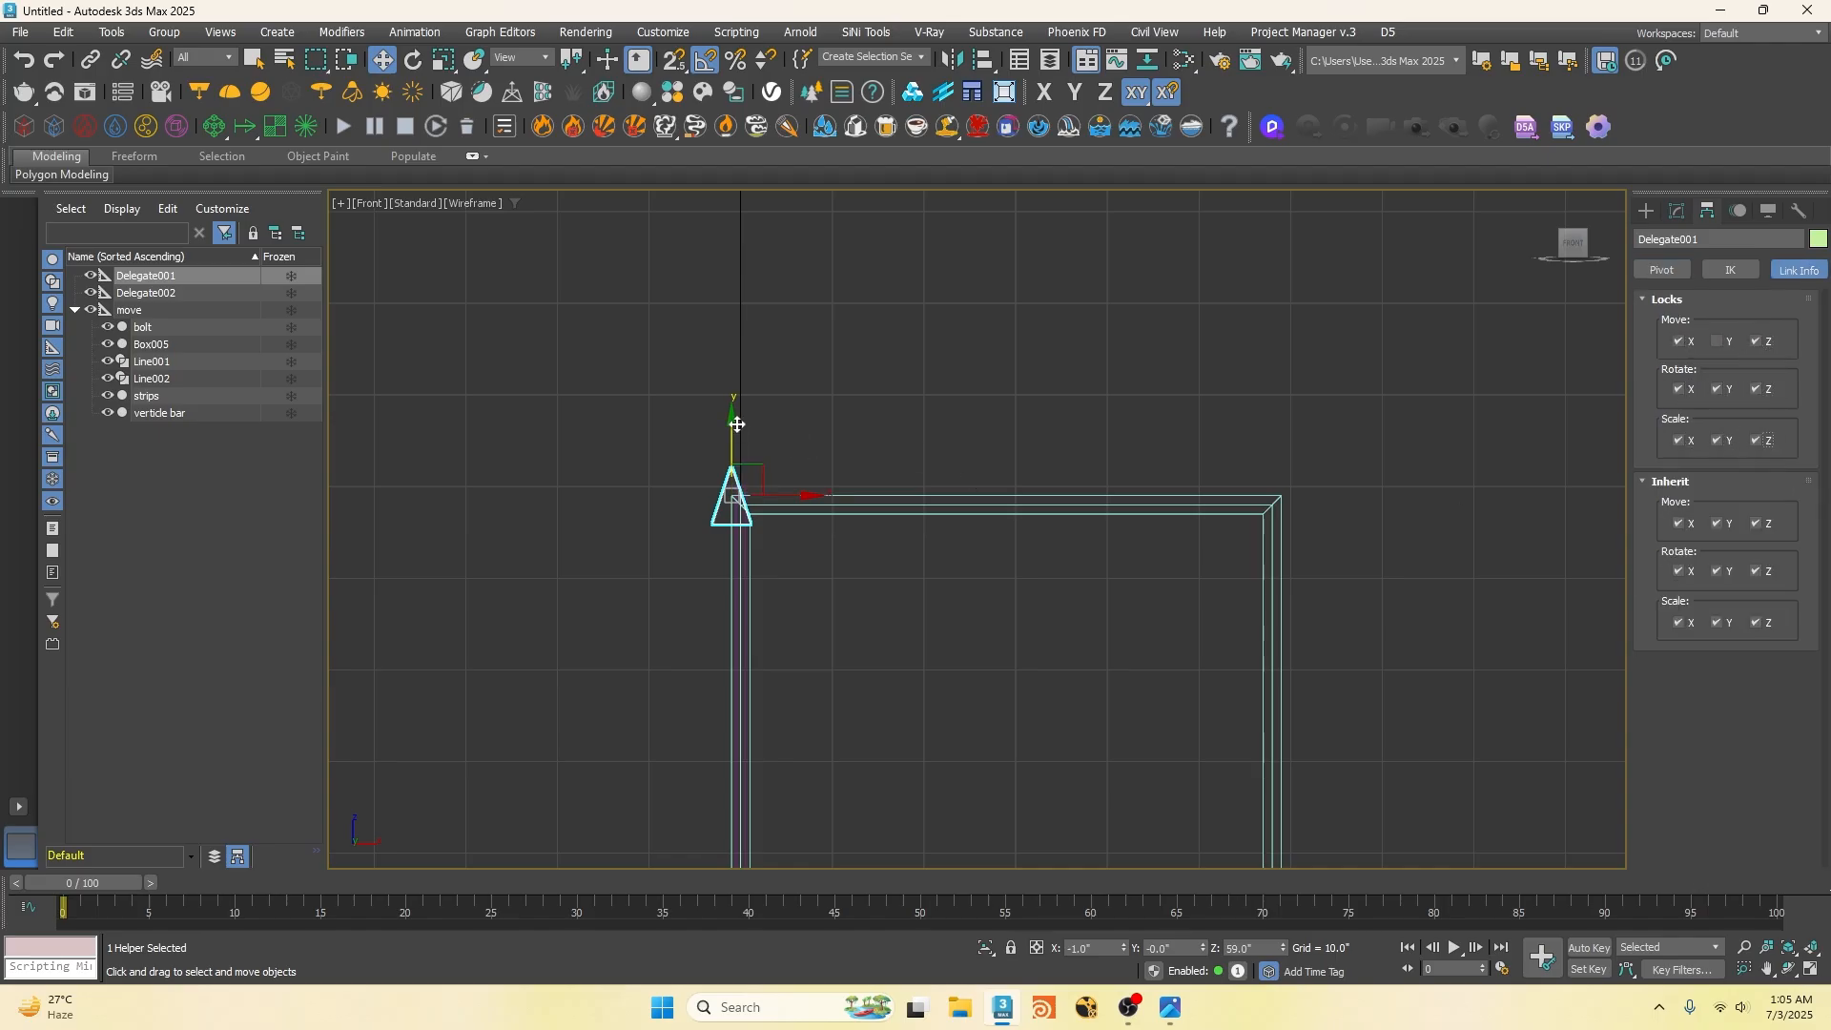
pyautogui.moveTo(737, 424); pyautogui.dragTo(739, 387)
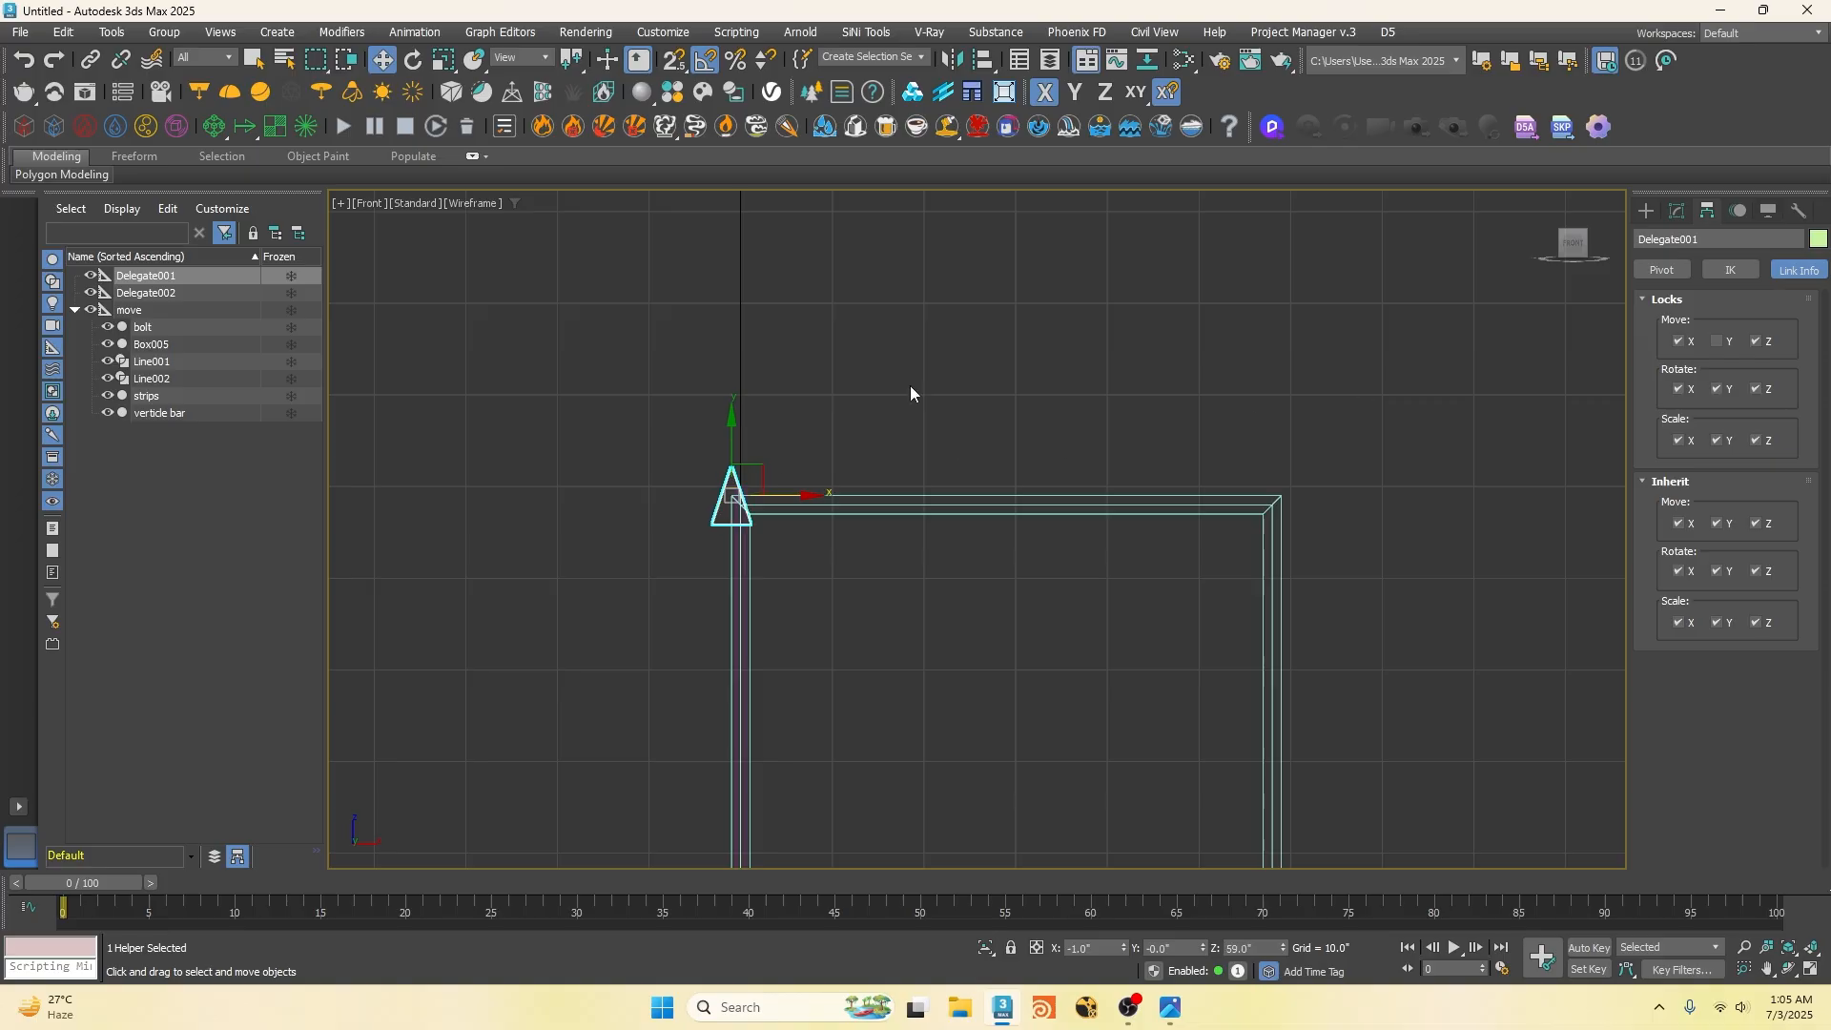
# Step: Lock the lower-right delegate's Move X, Move Z and rotation, and test moving it along its free axis
pyautogui.scroll(-3, 1015, 444)
pyautogui.scroll(4, 1106, 656)
pyautogui.click(1107, 656)
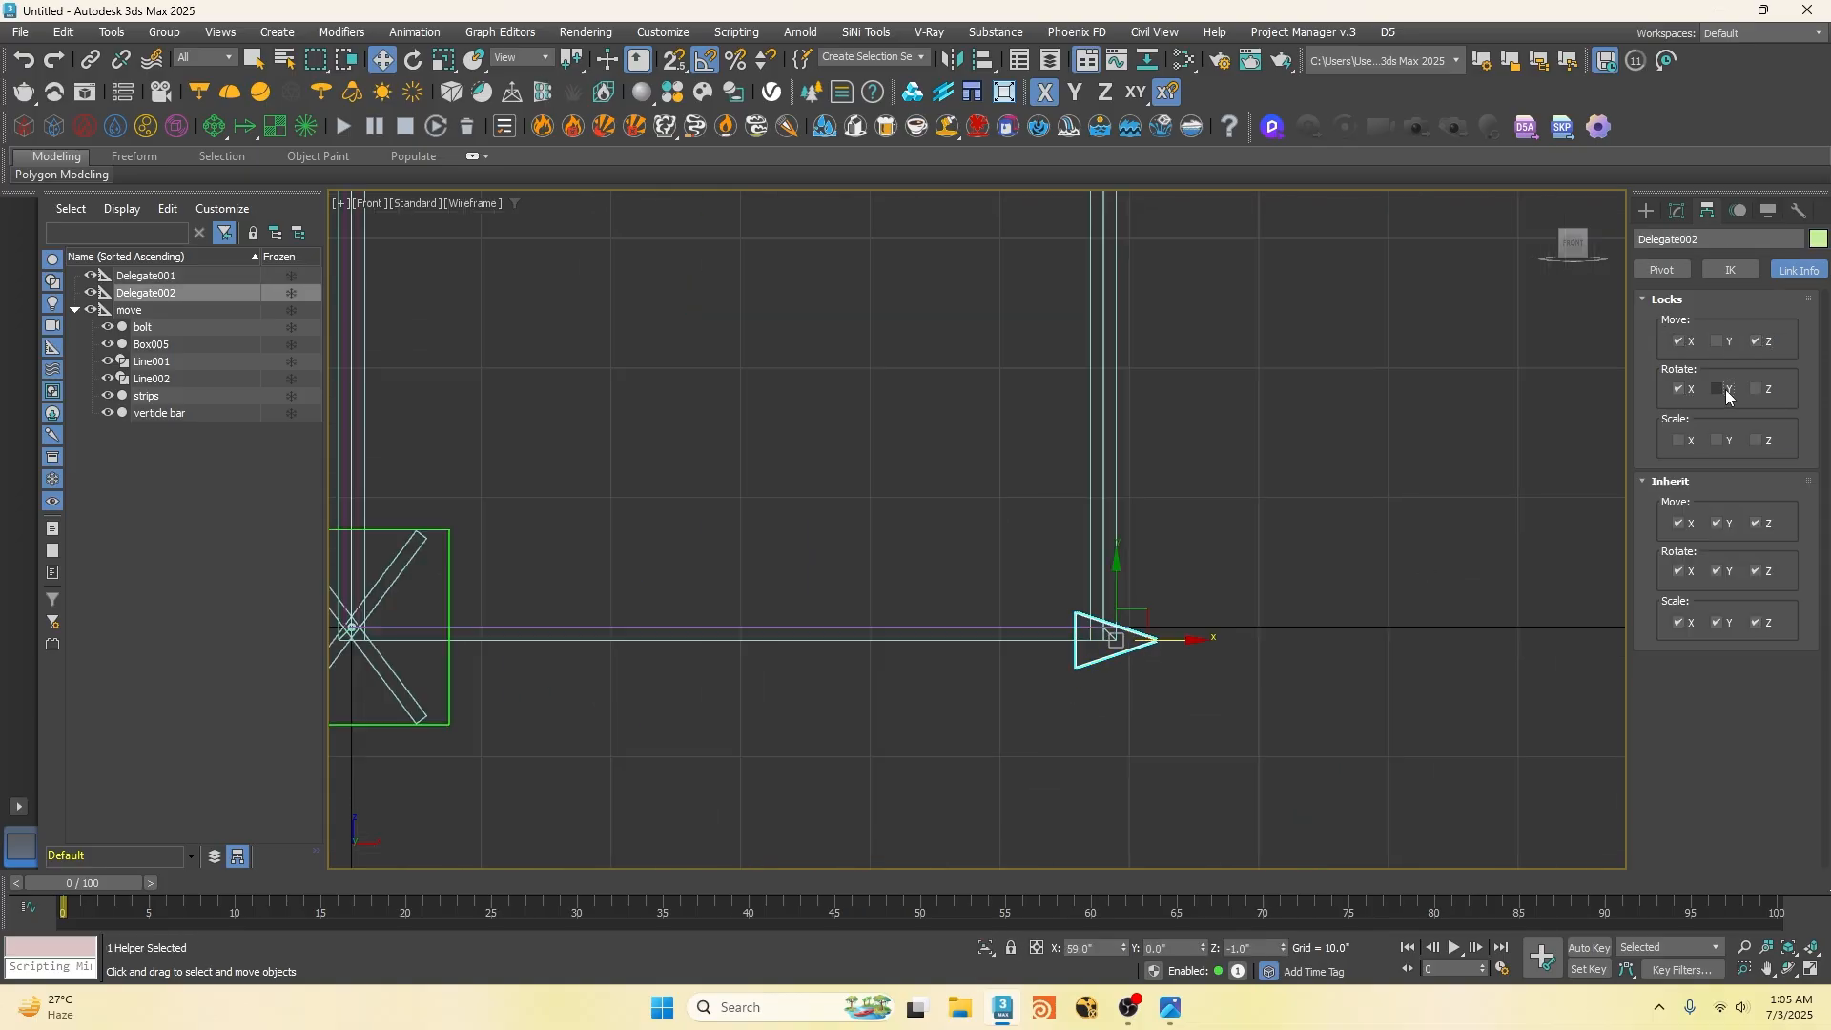
pyautogui.moveTo(1227, 630); pyautogui.dragTo(1295, 630)
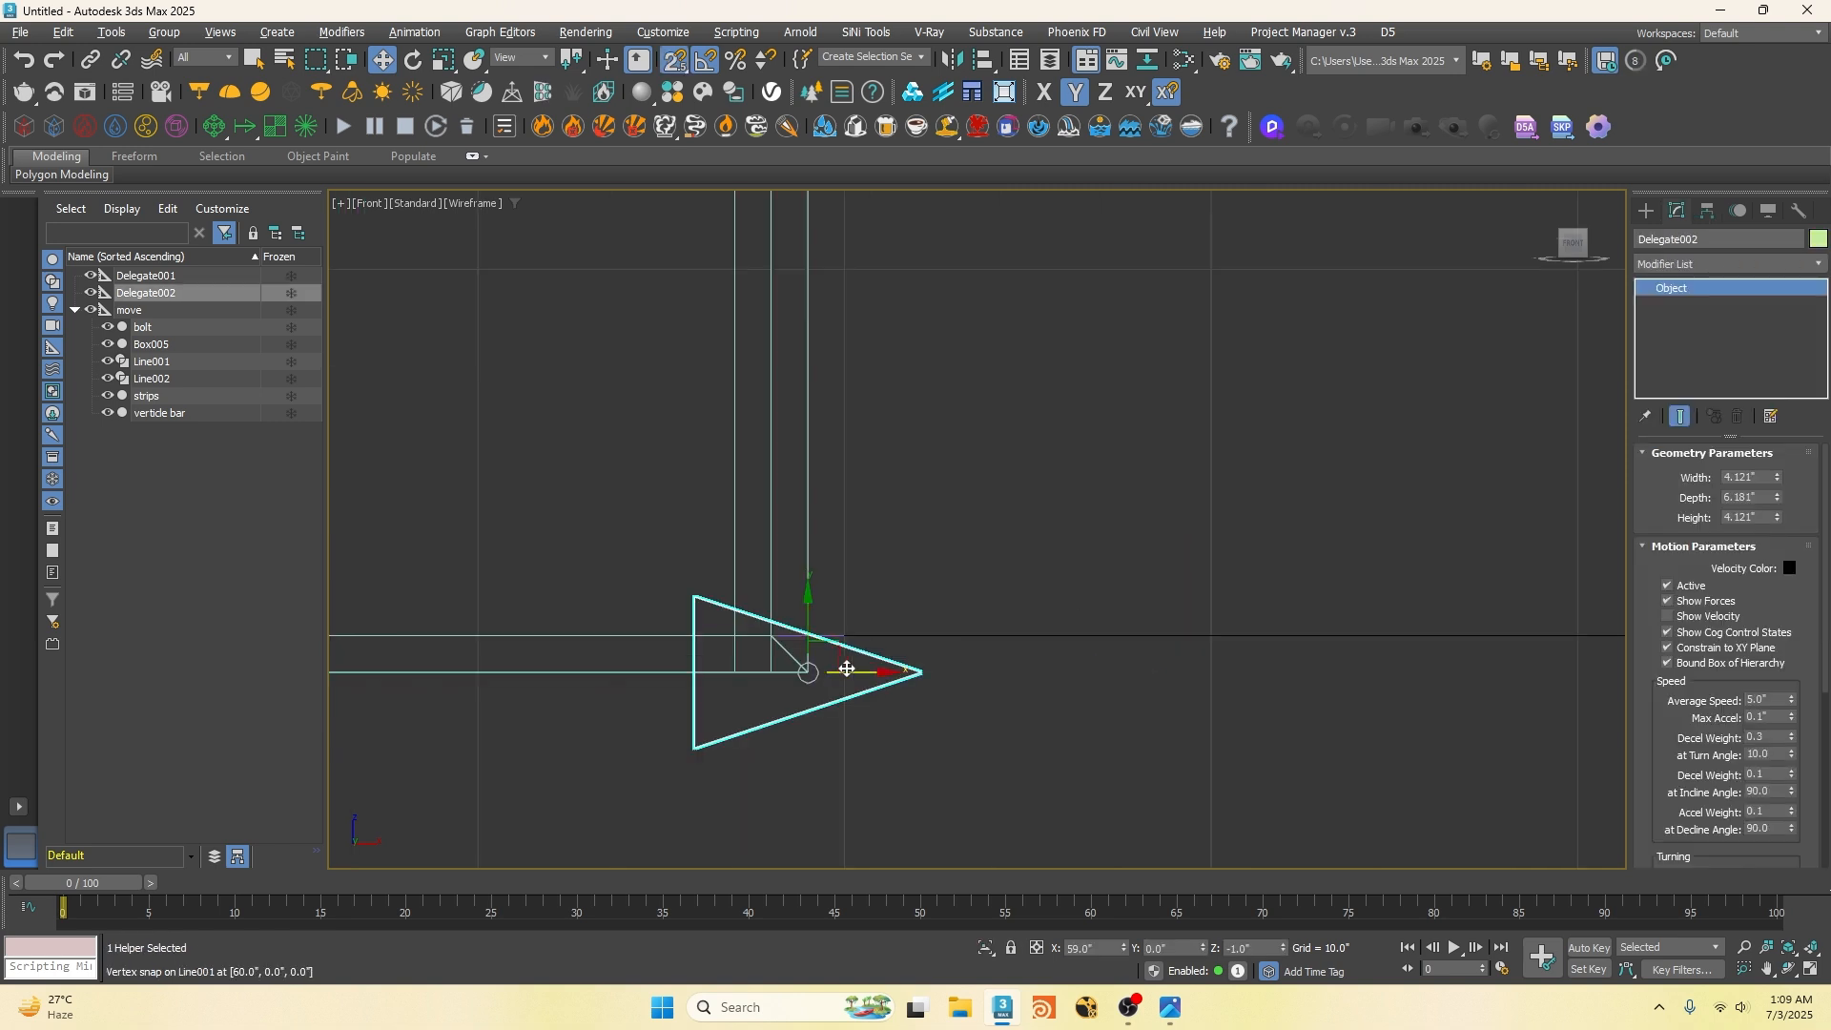
# Step: Snap the lower-right delegate horizontally to the end of the 60" bottom line at X 60"
pyautogui.moveTo(855, 673); pyautogui.dragTo(849, 633)
pyautogui.scroll(5, 859, 639)
pyautogui.scroll(-5, 797, 654)
# Step: Apply a Linked XForm modifier to the far end vertex of Line001 with Delegate002 as its control object
pyautogui.click(790, 658)
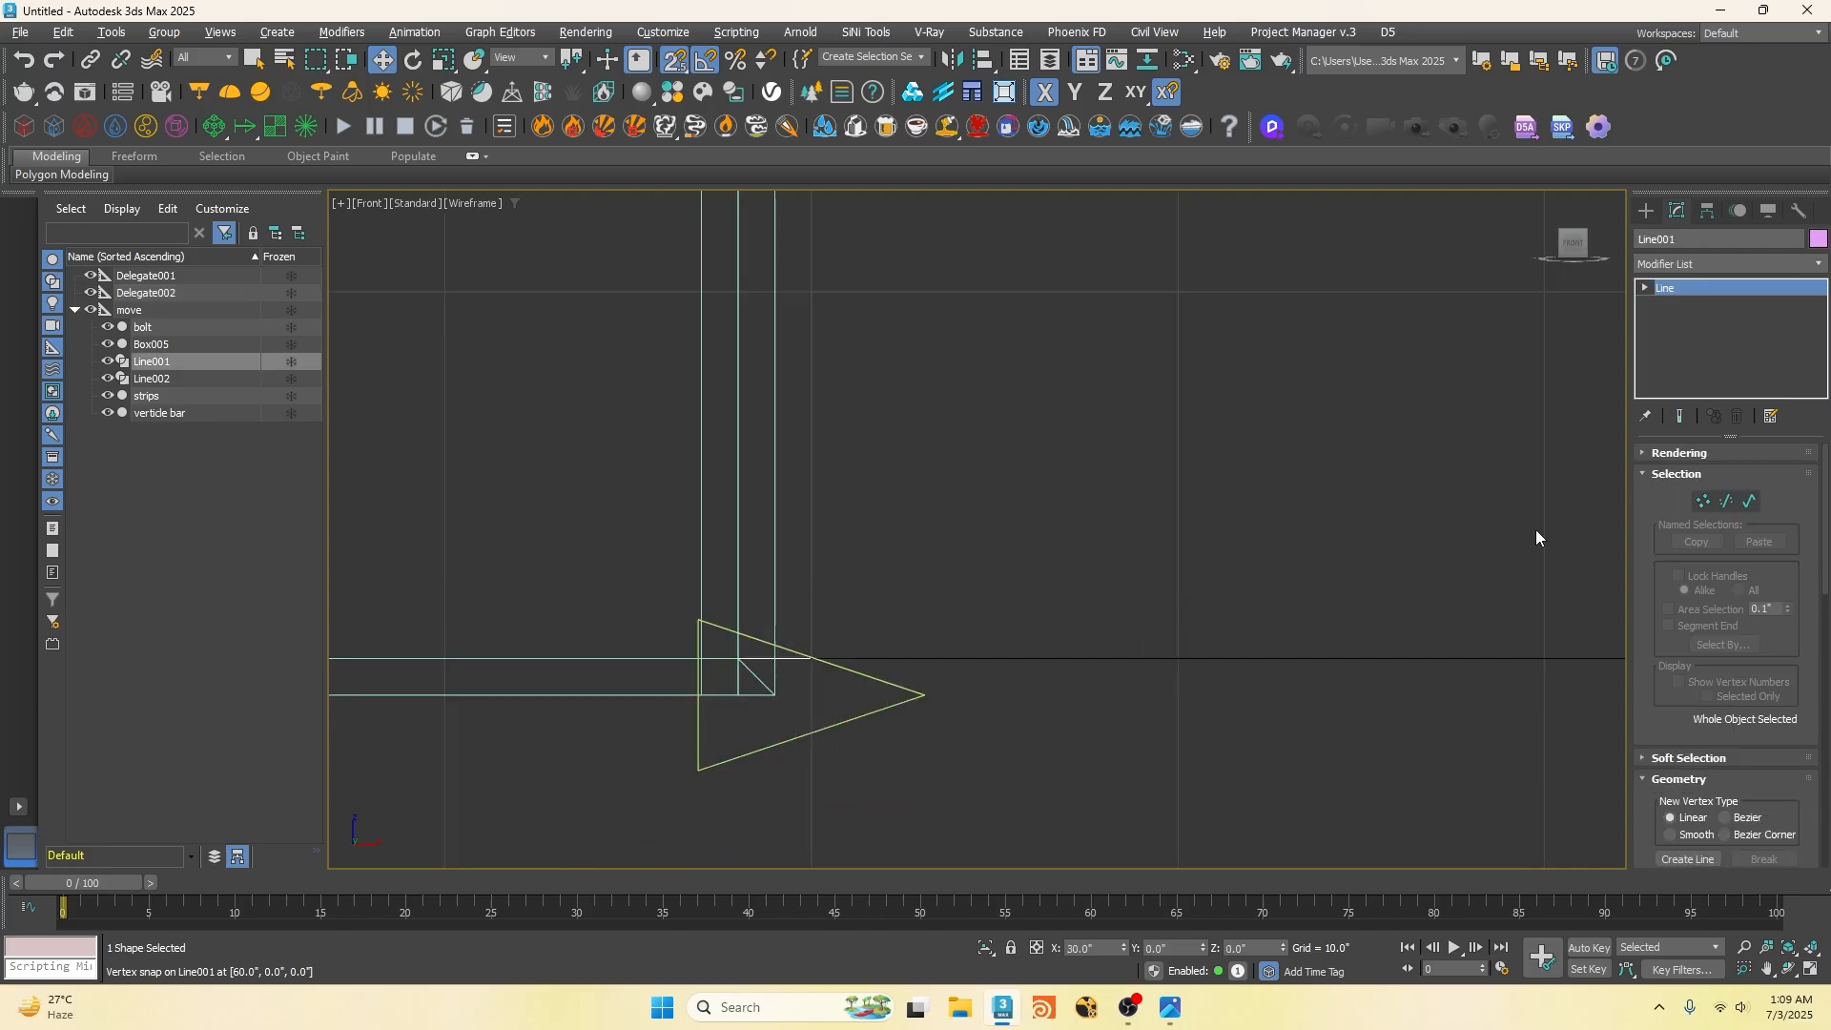
pyautogui.click(1705, 499)
pyautogui.moveTo(888, 602); pyautogui.dragTo(748, 704)
pyautogui.click(1693, 264)
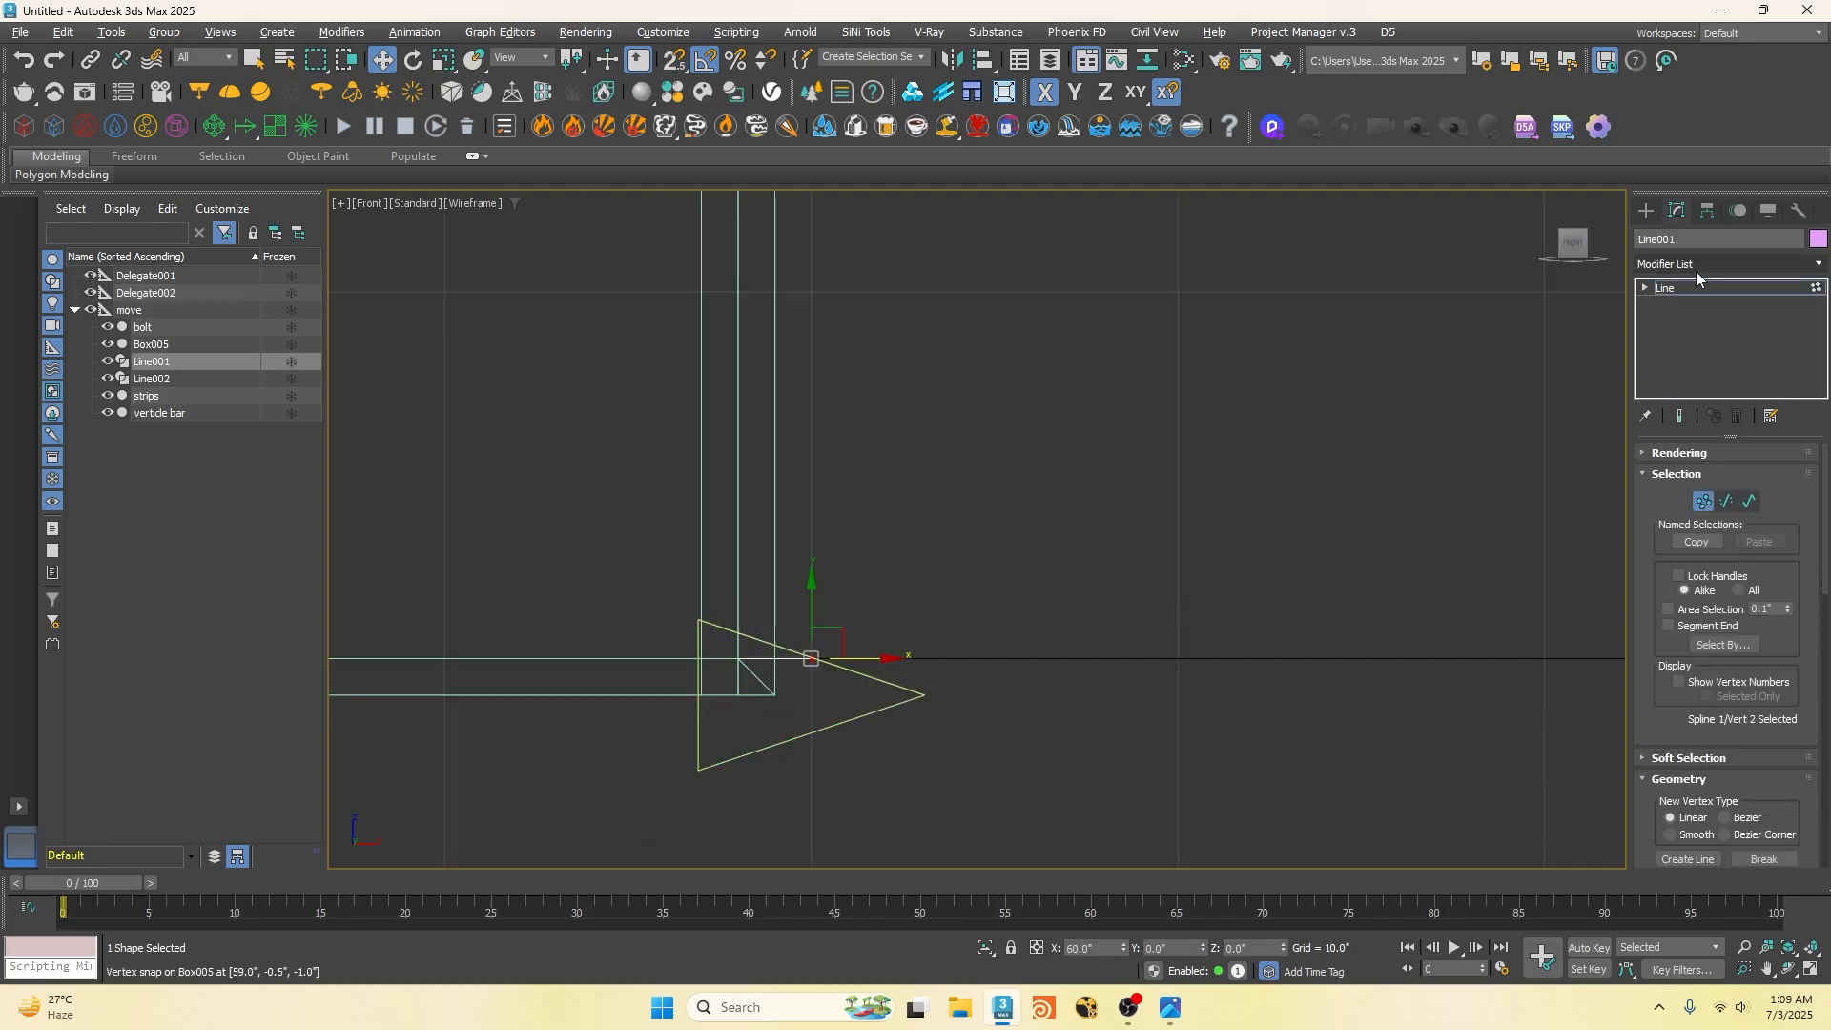
pyautogui.write('c')
pyautogui.press('BackSpace')
pyautogui.write('x')
pyautogui.click(1694, 322)
pyautogui.click(1702, 526)
pyautogui.click(836, 727)
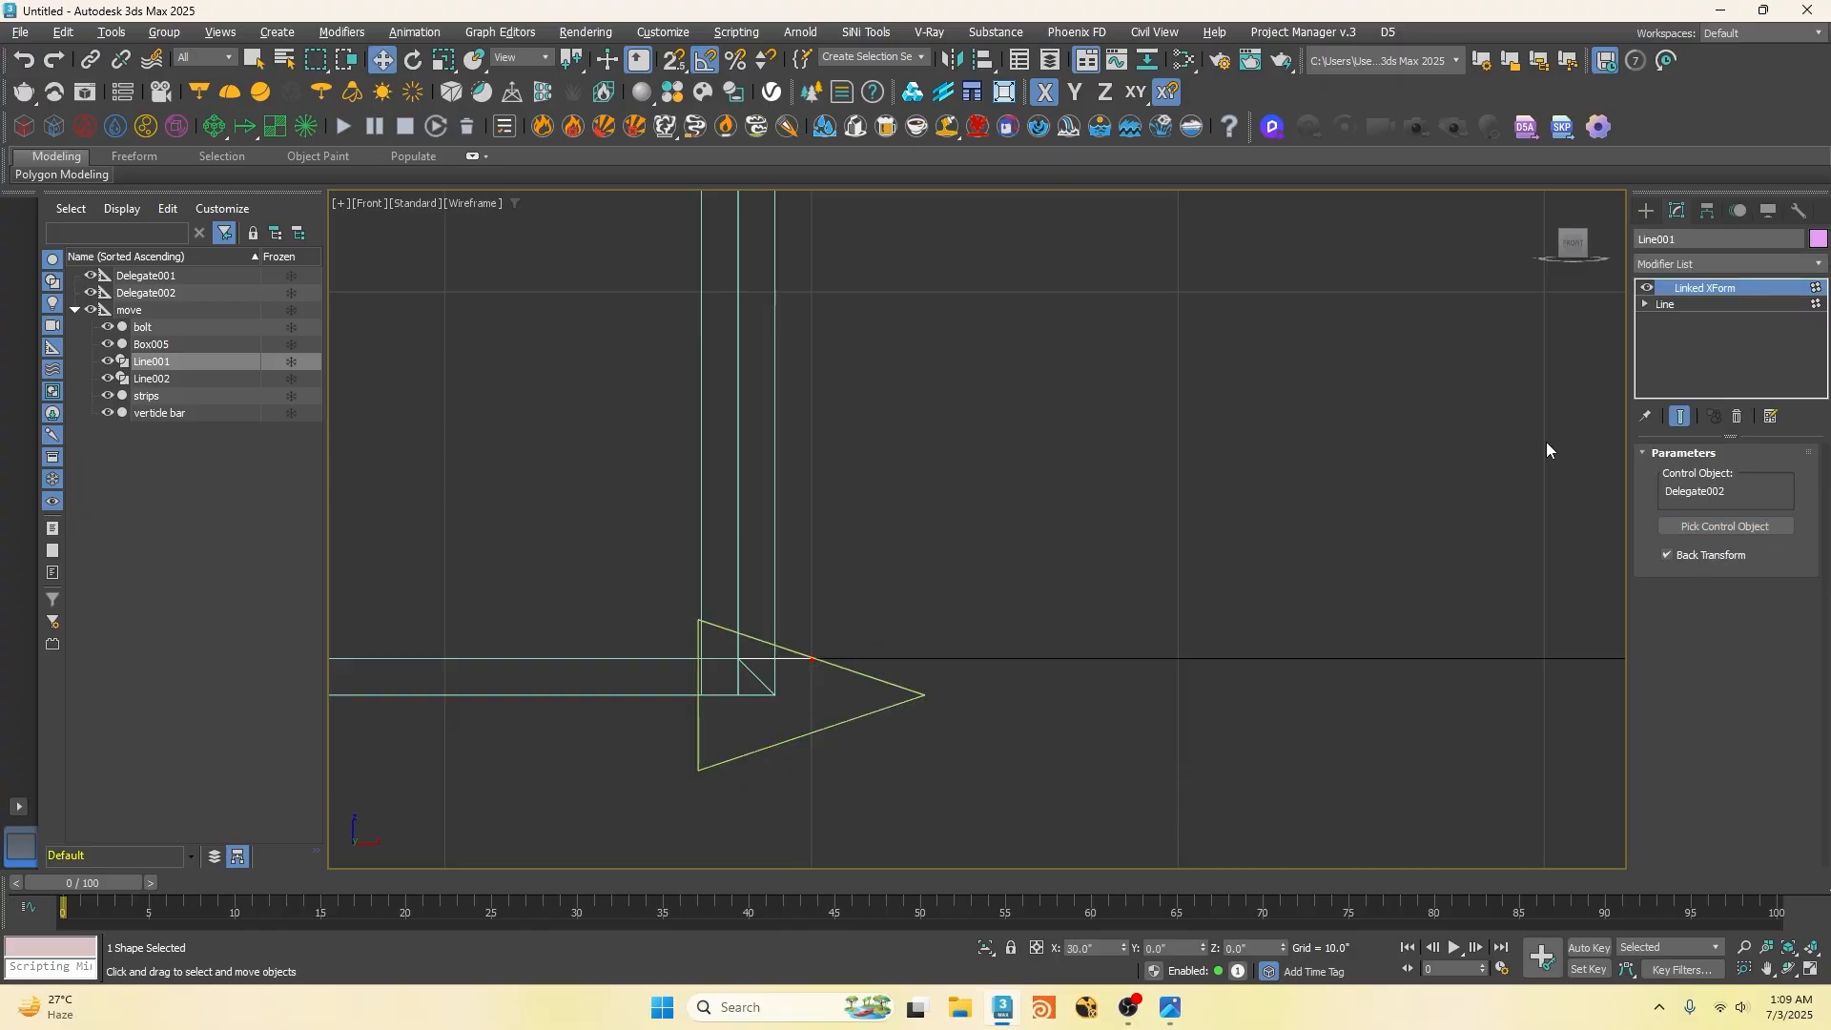
# Step: Check the vertex selection beneath Line001's Linked XForm modifier and test a move along X
pyautogui.click(1645, 303)
pyautogui.click(1680, 320)
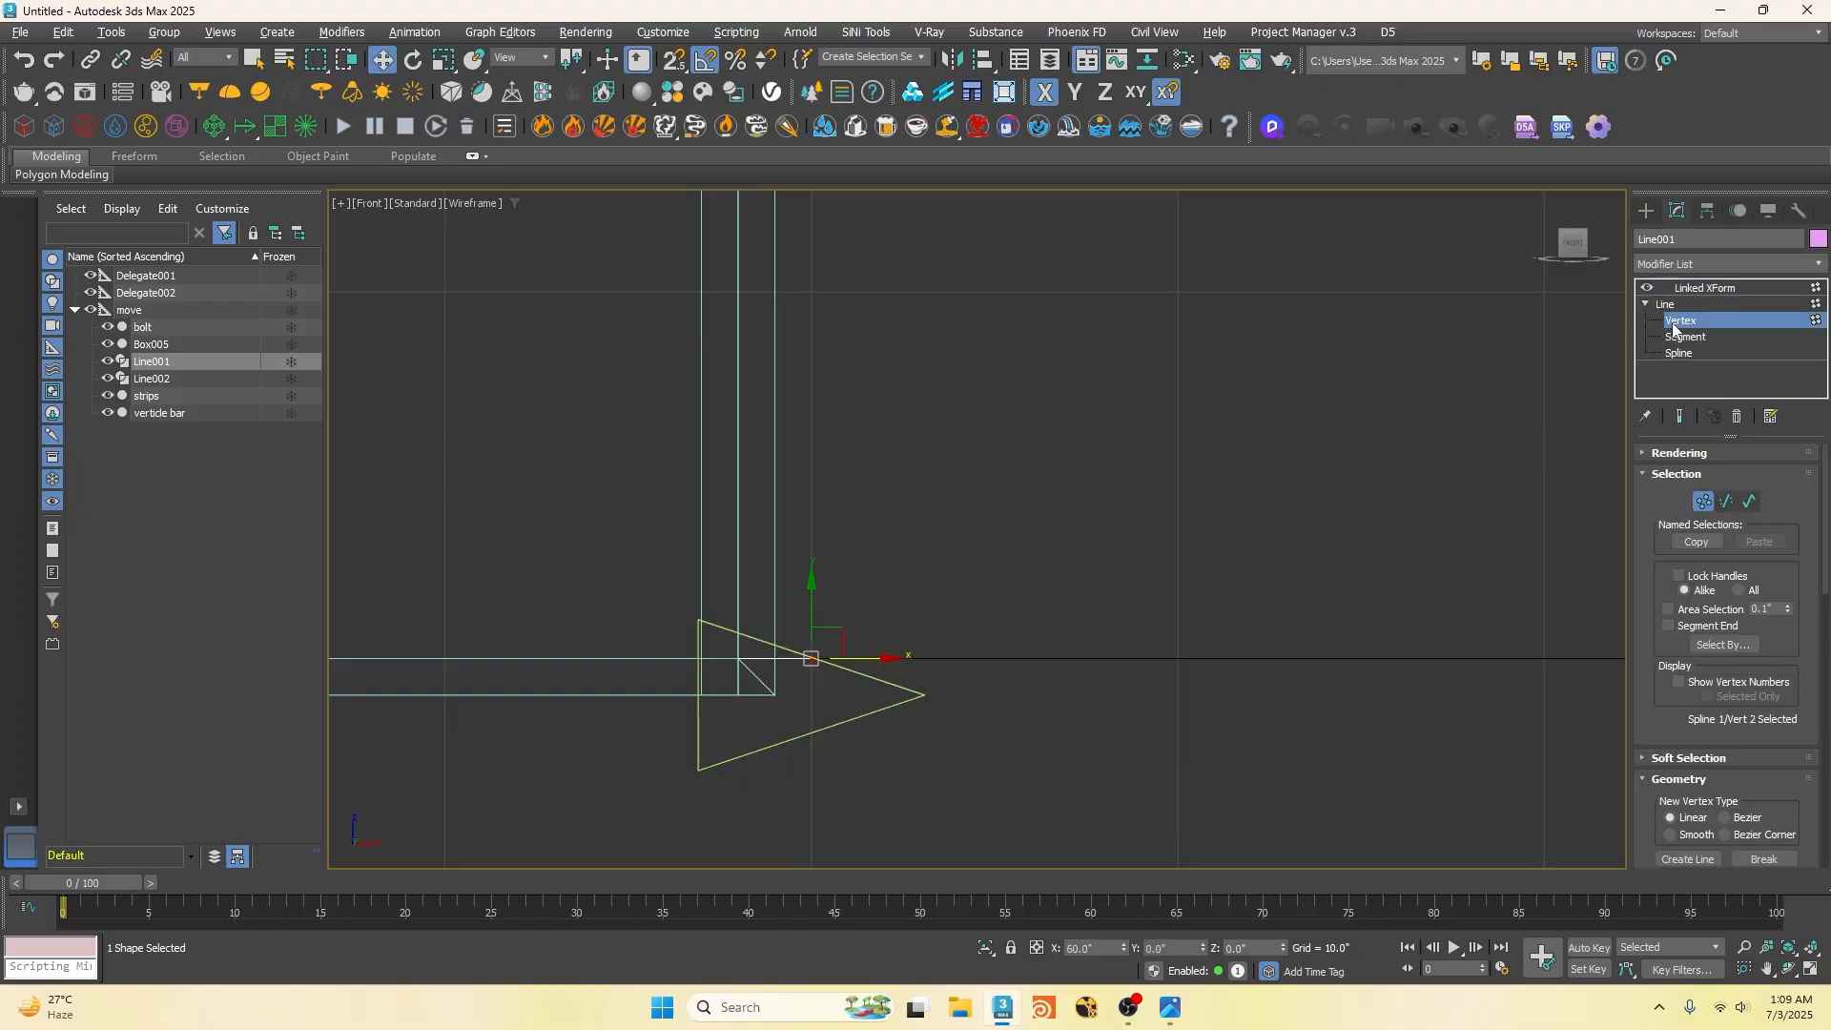
pyautogui.click(1680, 288)
pyautogui.moveTo(893, 682); pyautogui.dragTo(959, 683)
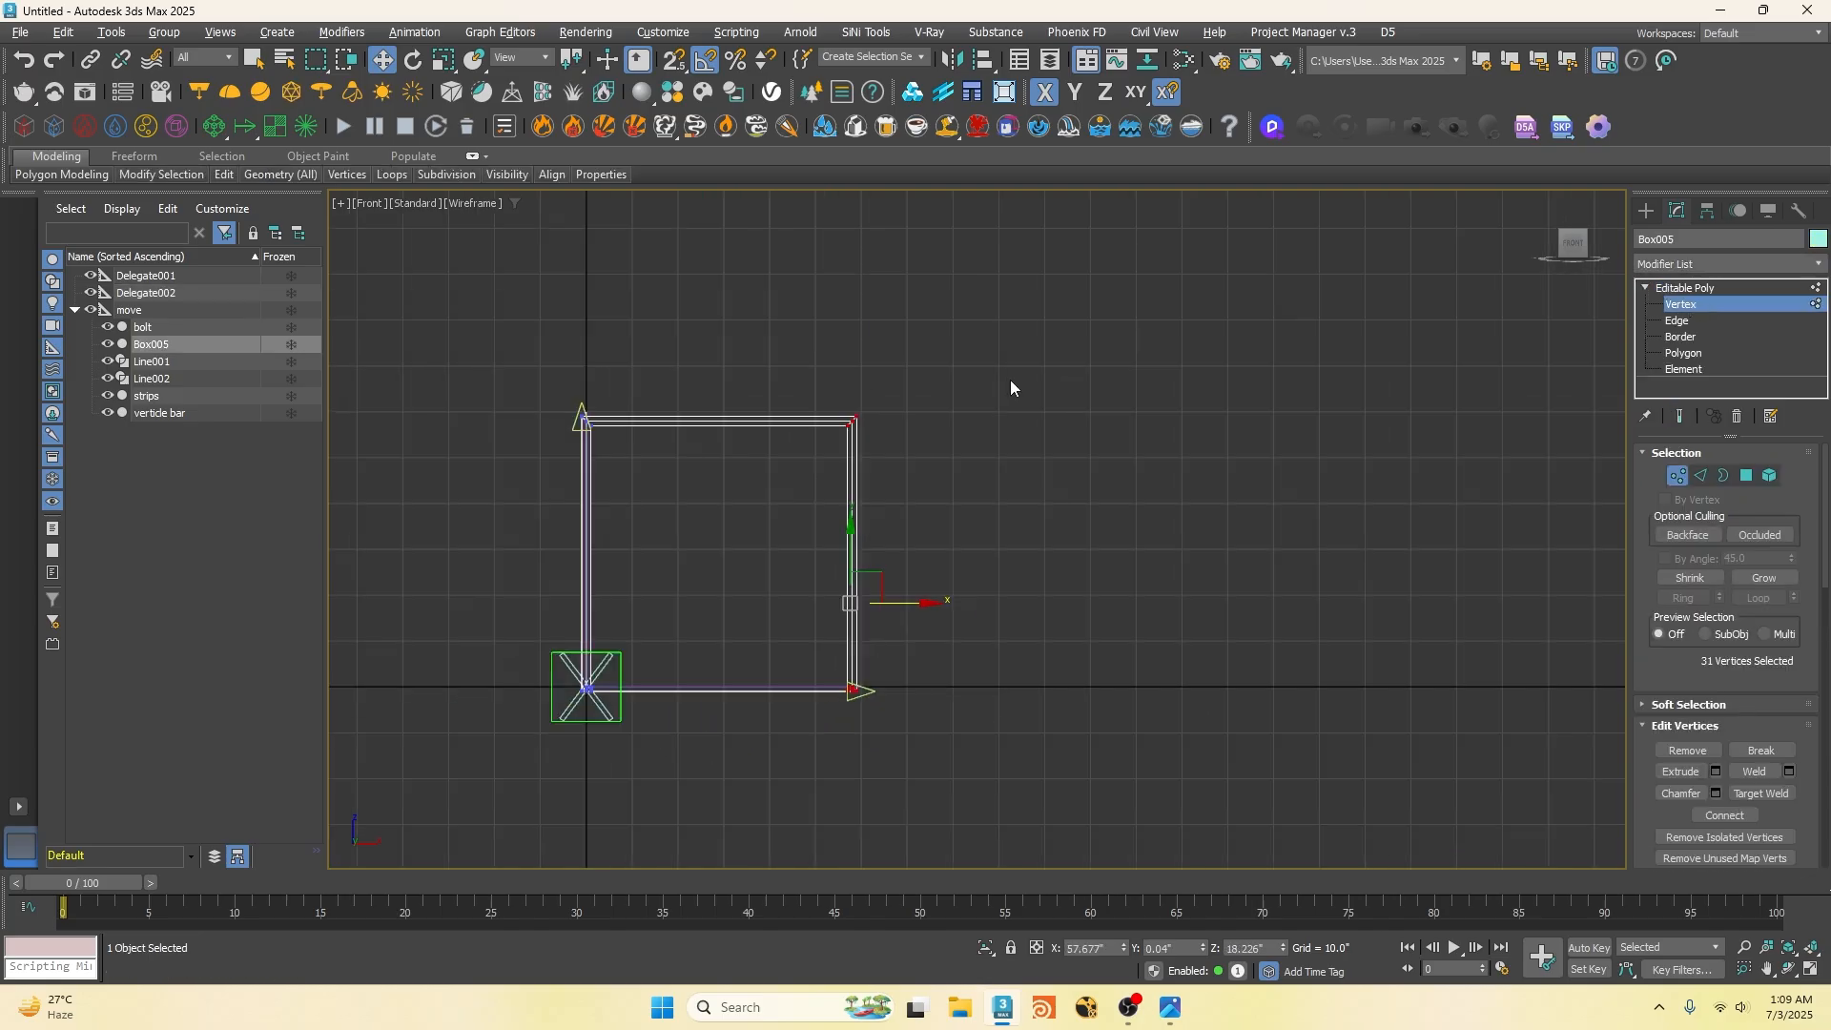
# Step: Apply a Linked XForm modifier to the selected far-side vertices of Box005 with Delegate002 as its control object
pyautogui.click(1685, 264)
pyautogui.click(1702, 312)
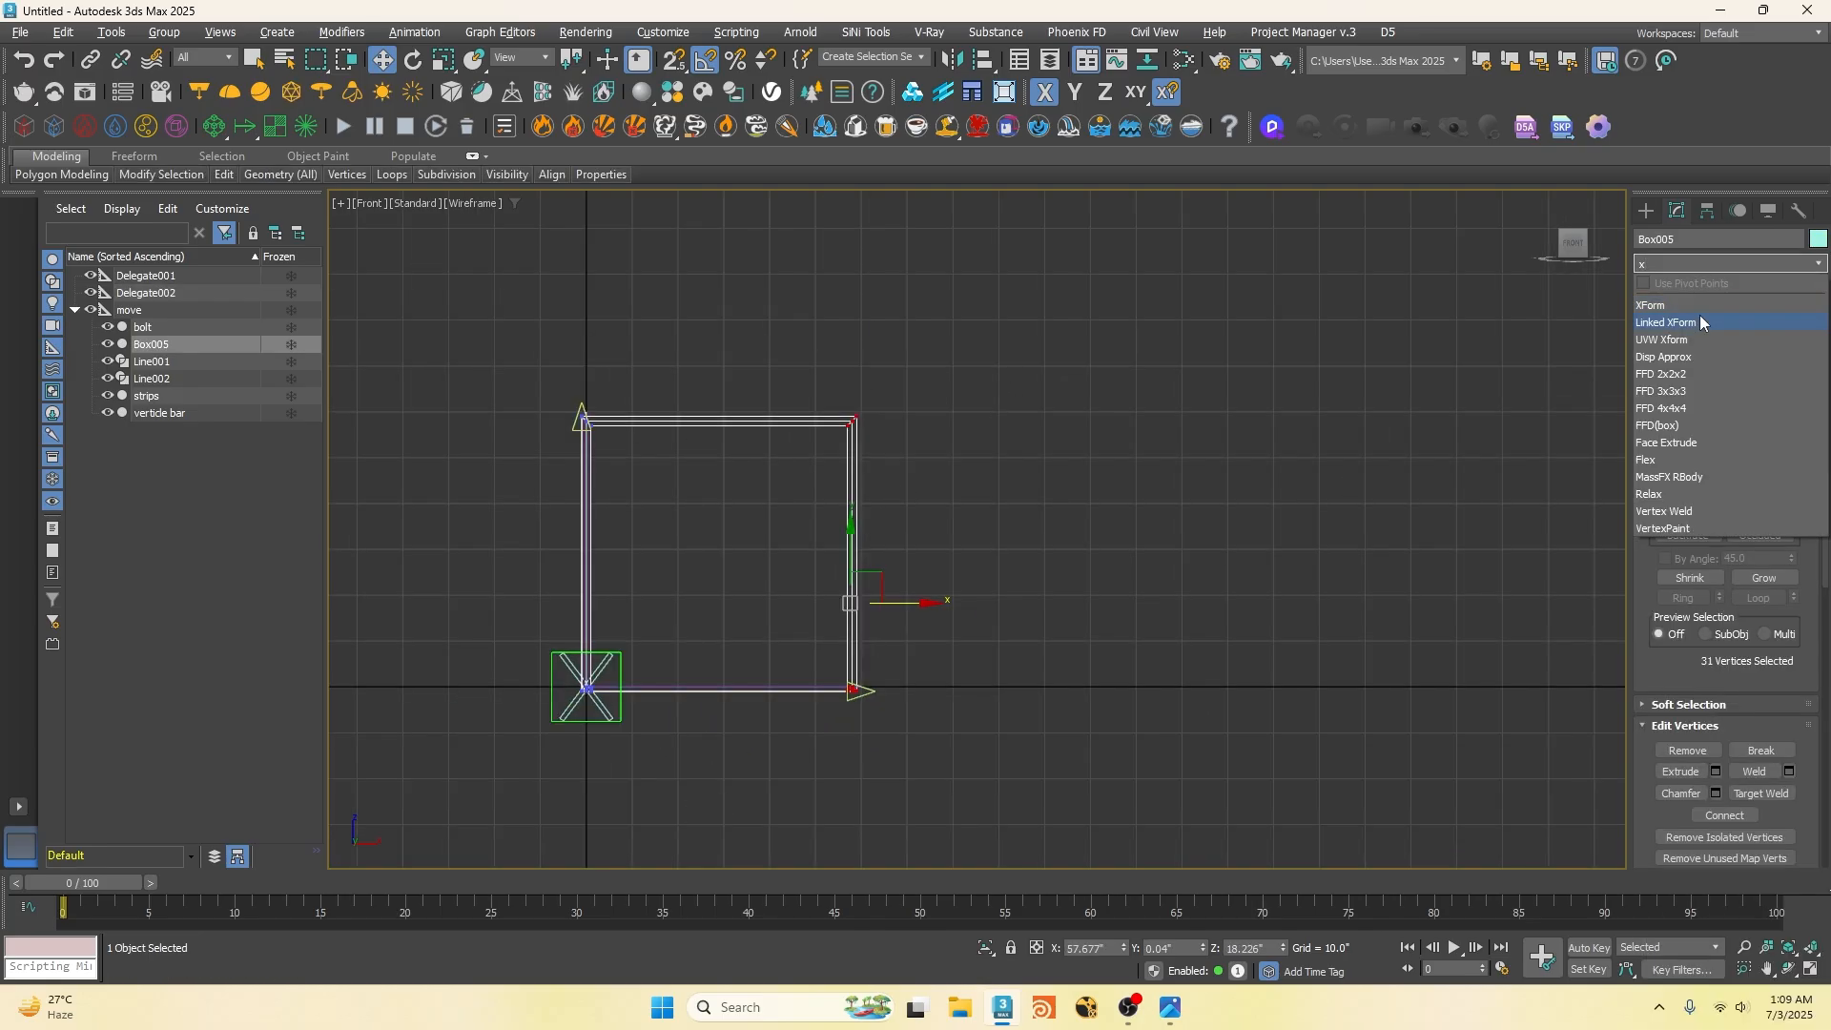
pyautogui.click(1714, 529)
pyautogui.click(872, 690)
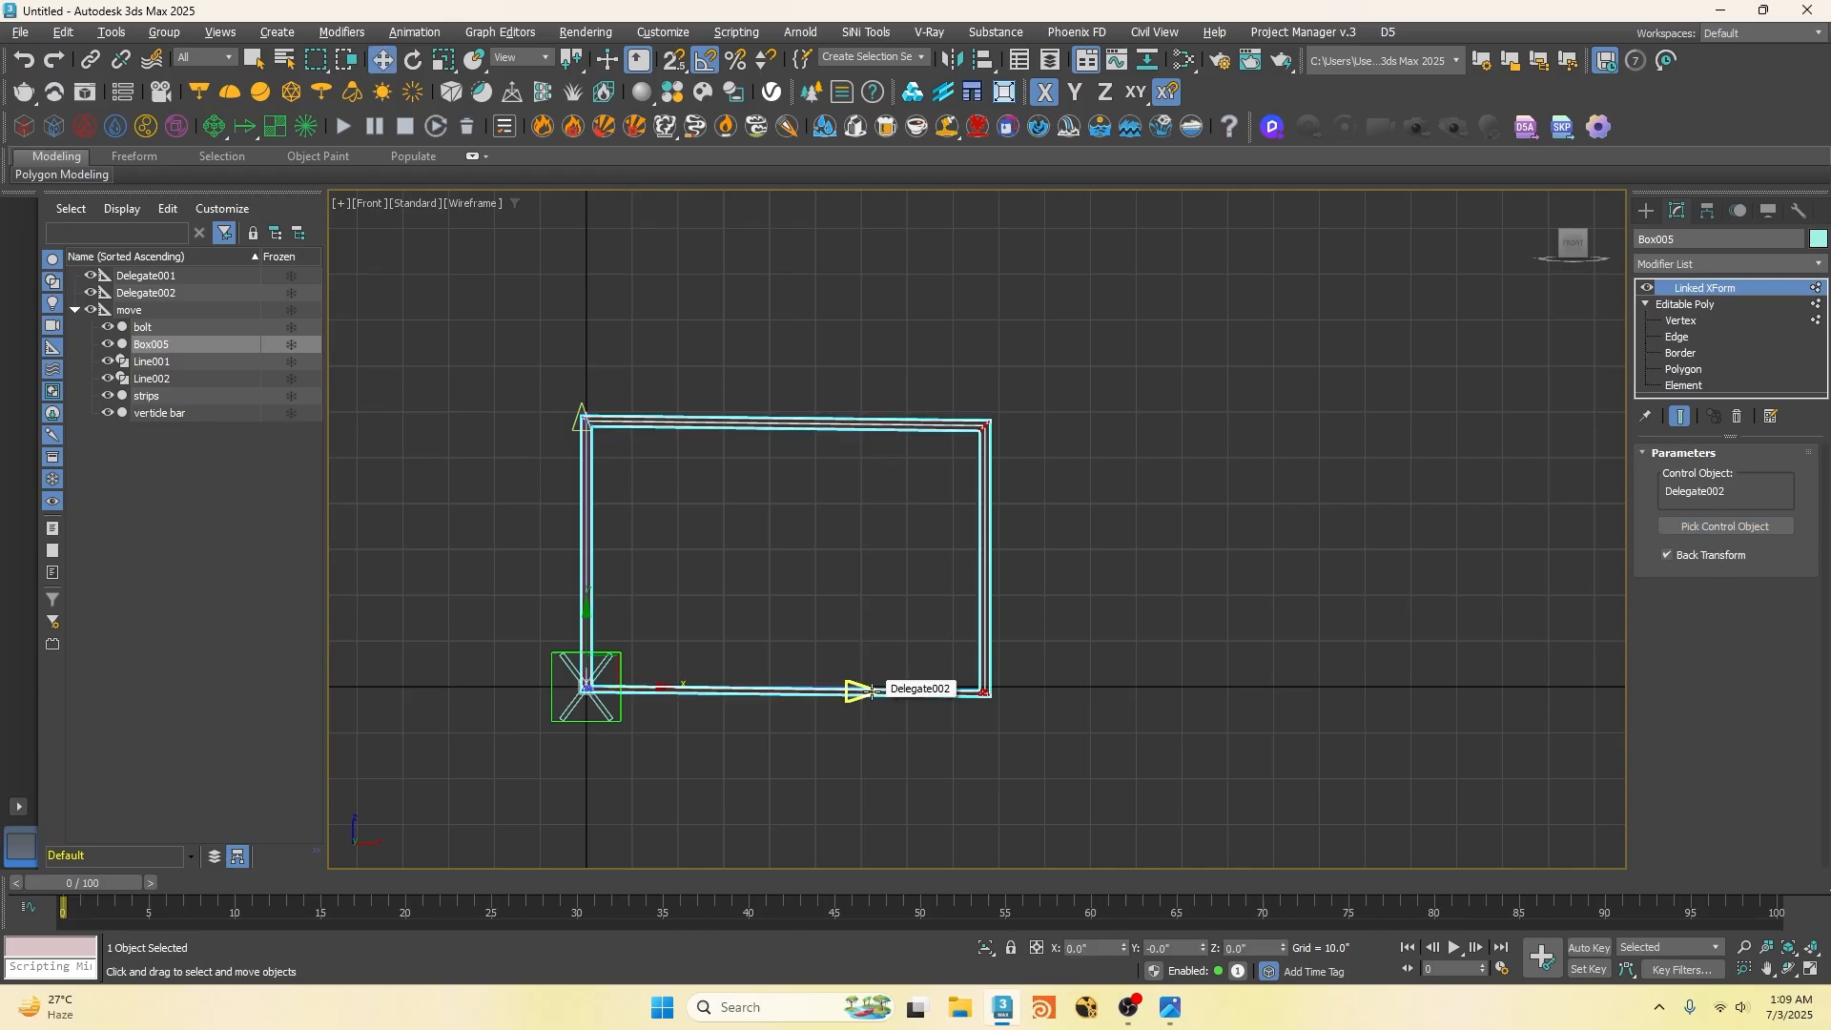
# Step: Return to Box005's vertex level beneath Linked XForm and show the end result
pyautogui.scroll(3, 916, 706)
pyautogui.scroll(-3, 829, 710)
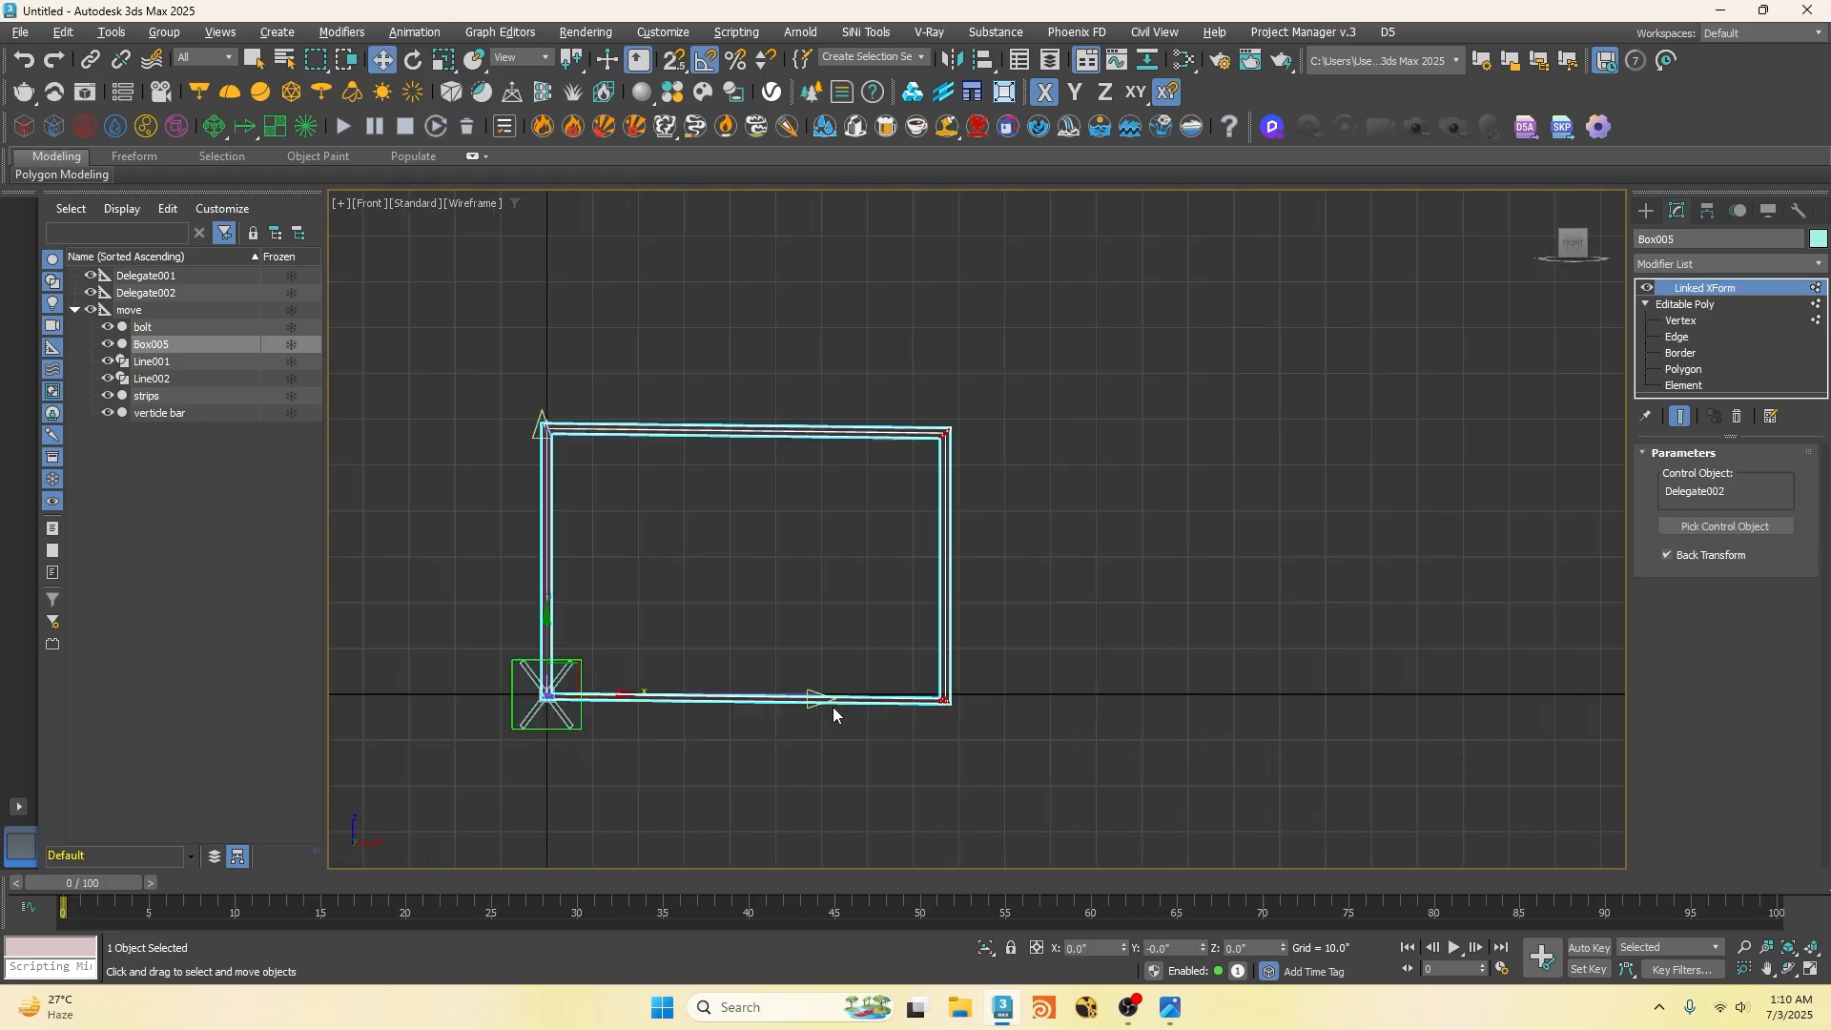
pyautogui.scroll(2, 831, 706)
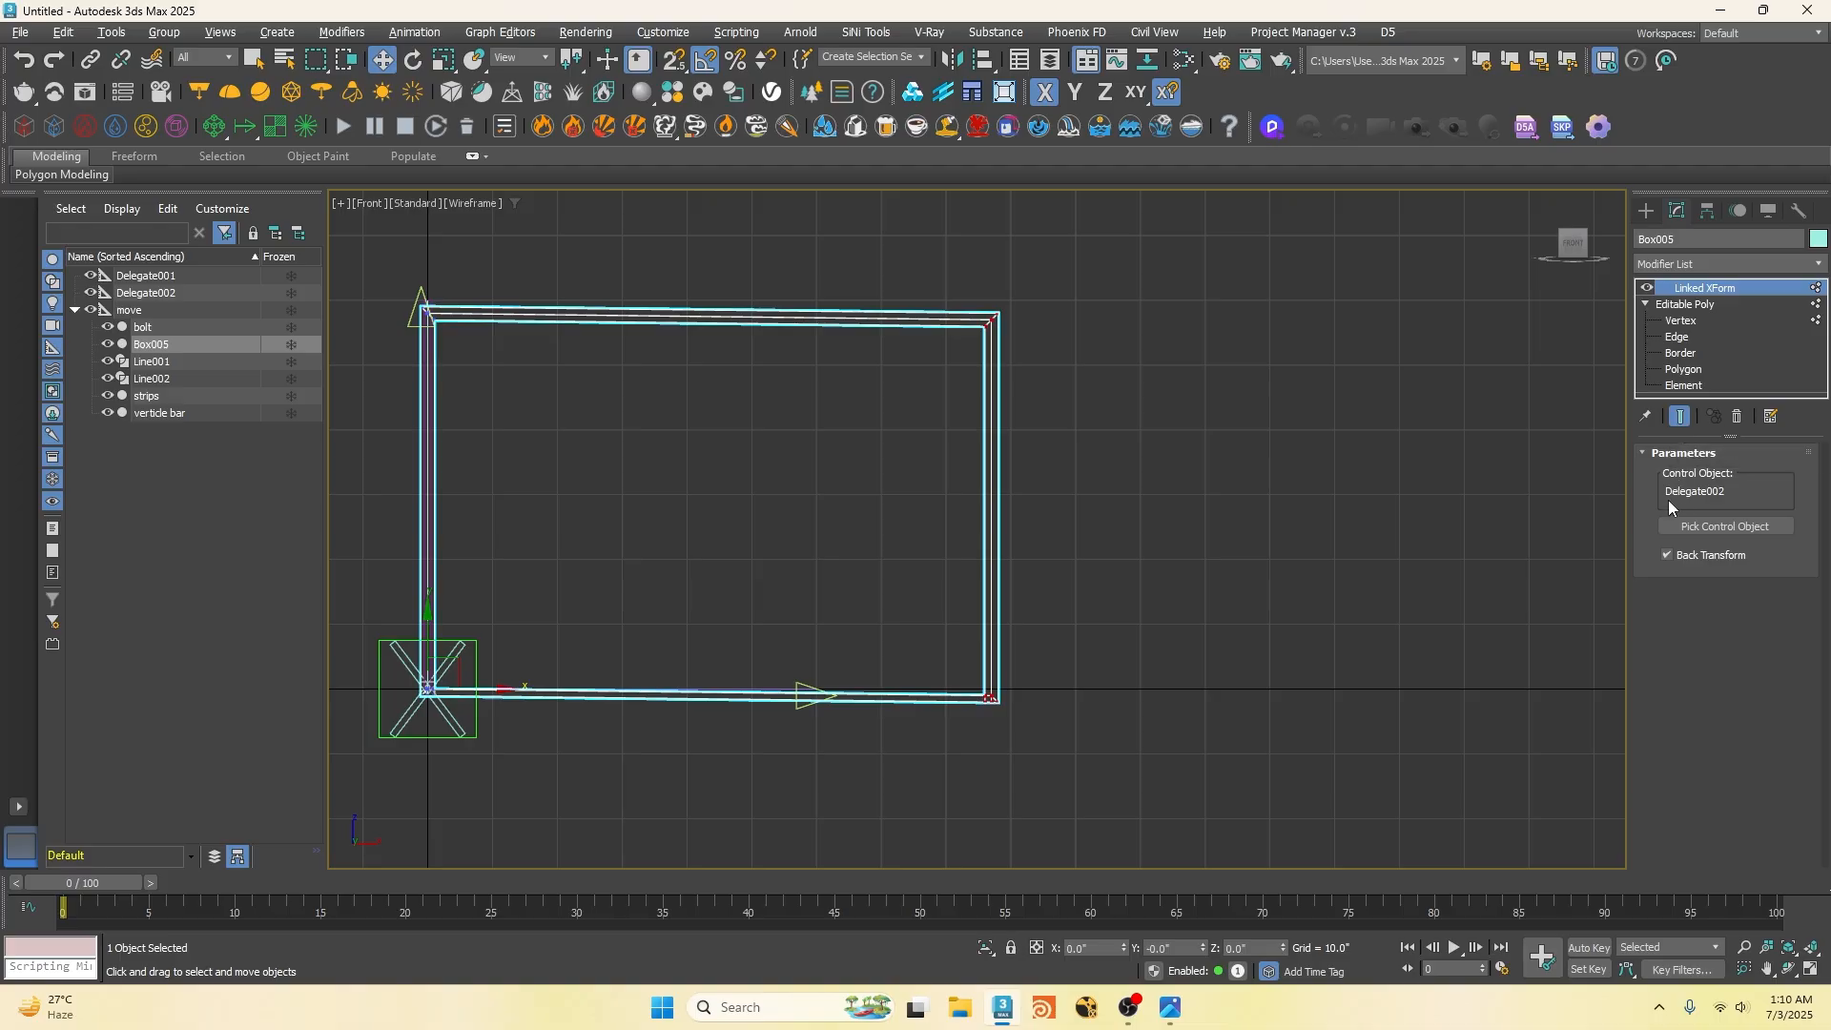
pyautogui.click(1682, 326)
pyautogui.click(1682, 419)
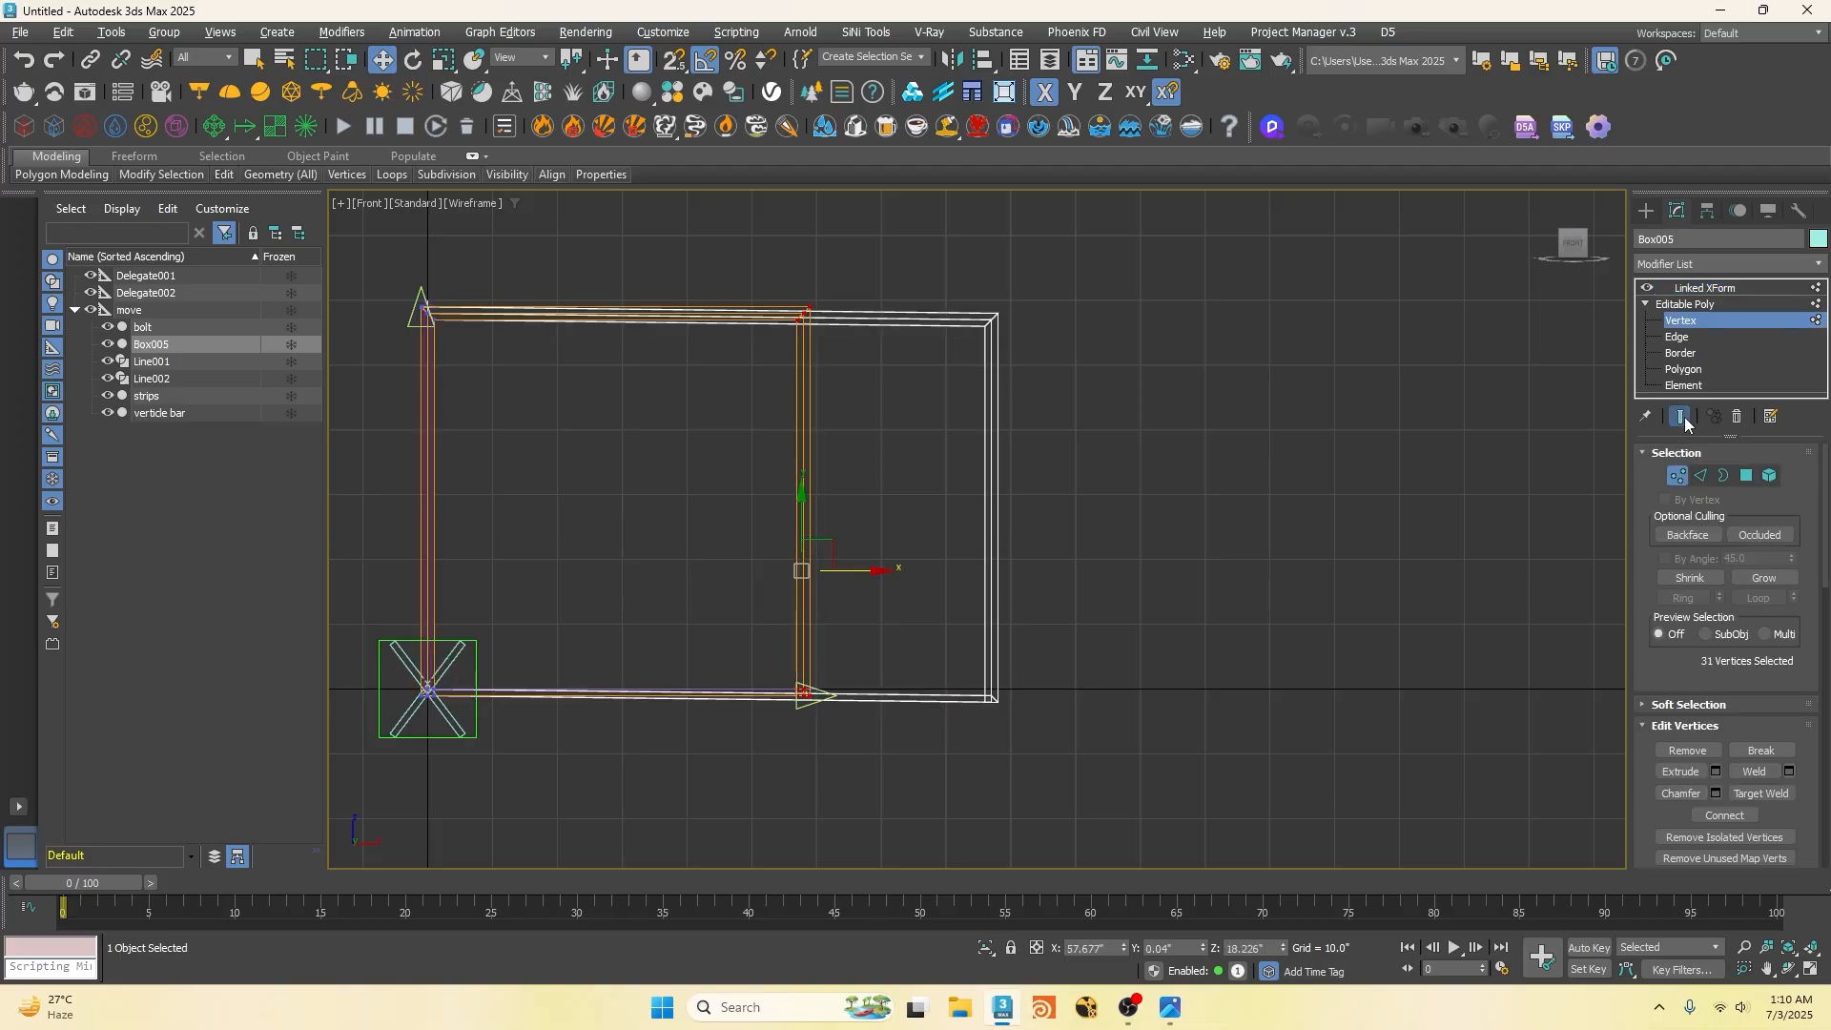
pyautogui.scroll(2, 892, 710)
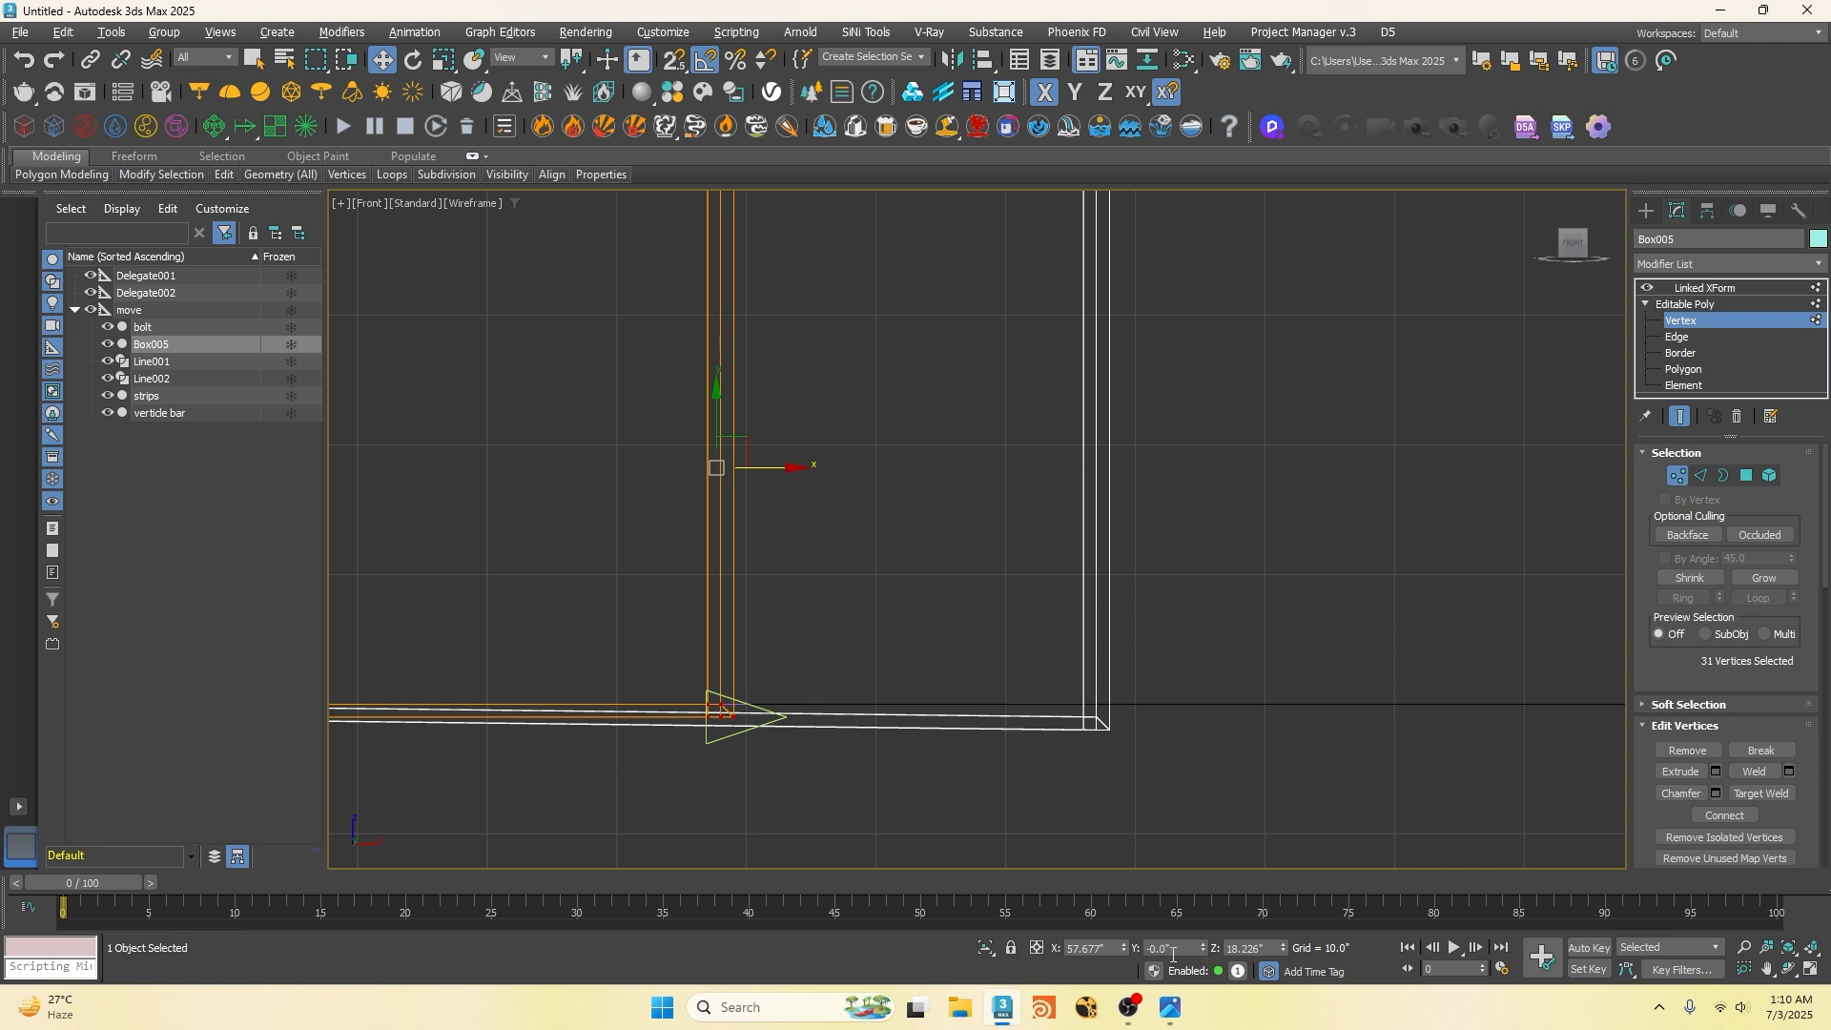
# Step: Shift Box005's selected vertices to X 30.677" and Z 19.226" to line up the frame's far corner with the bottom line's end
pyautogui.moveTo(1124, 949); pyautogui.dragTo(946, 327)
pyautogui.moveTo(1282, 949); pyautogui.dragTo(1276, 91)
pyautogui.scroll(12, 746, 666)
pyautogui.moveTo(1124, 949); pyautogui.dragTo(1085, 135)
pyautogui.scroll(4, 649, 646)
pyautogui.scroll(5, 669, 625)
pyautogui.moveTo(1125, 947); pyautogui.dragTo(1127, 885)
pyautogui.moveTo(1282, 950); pyautogui.dragTo(1270, 12)
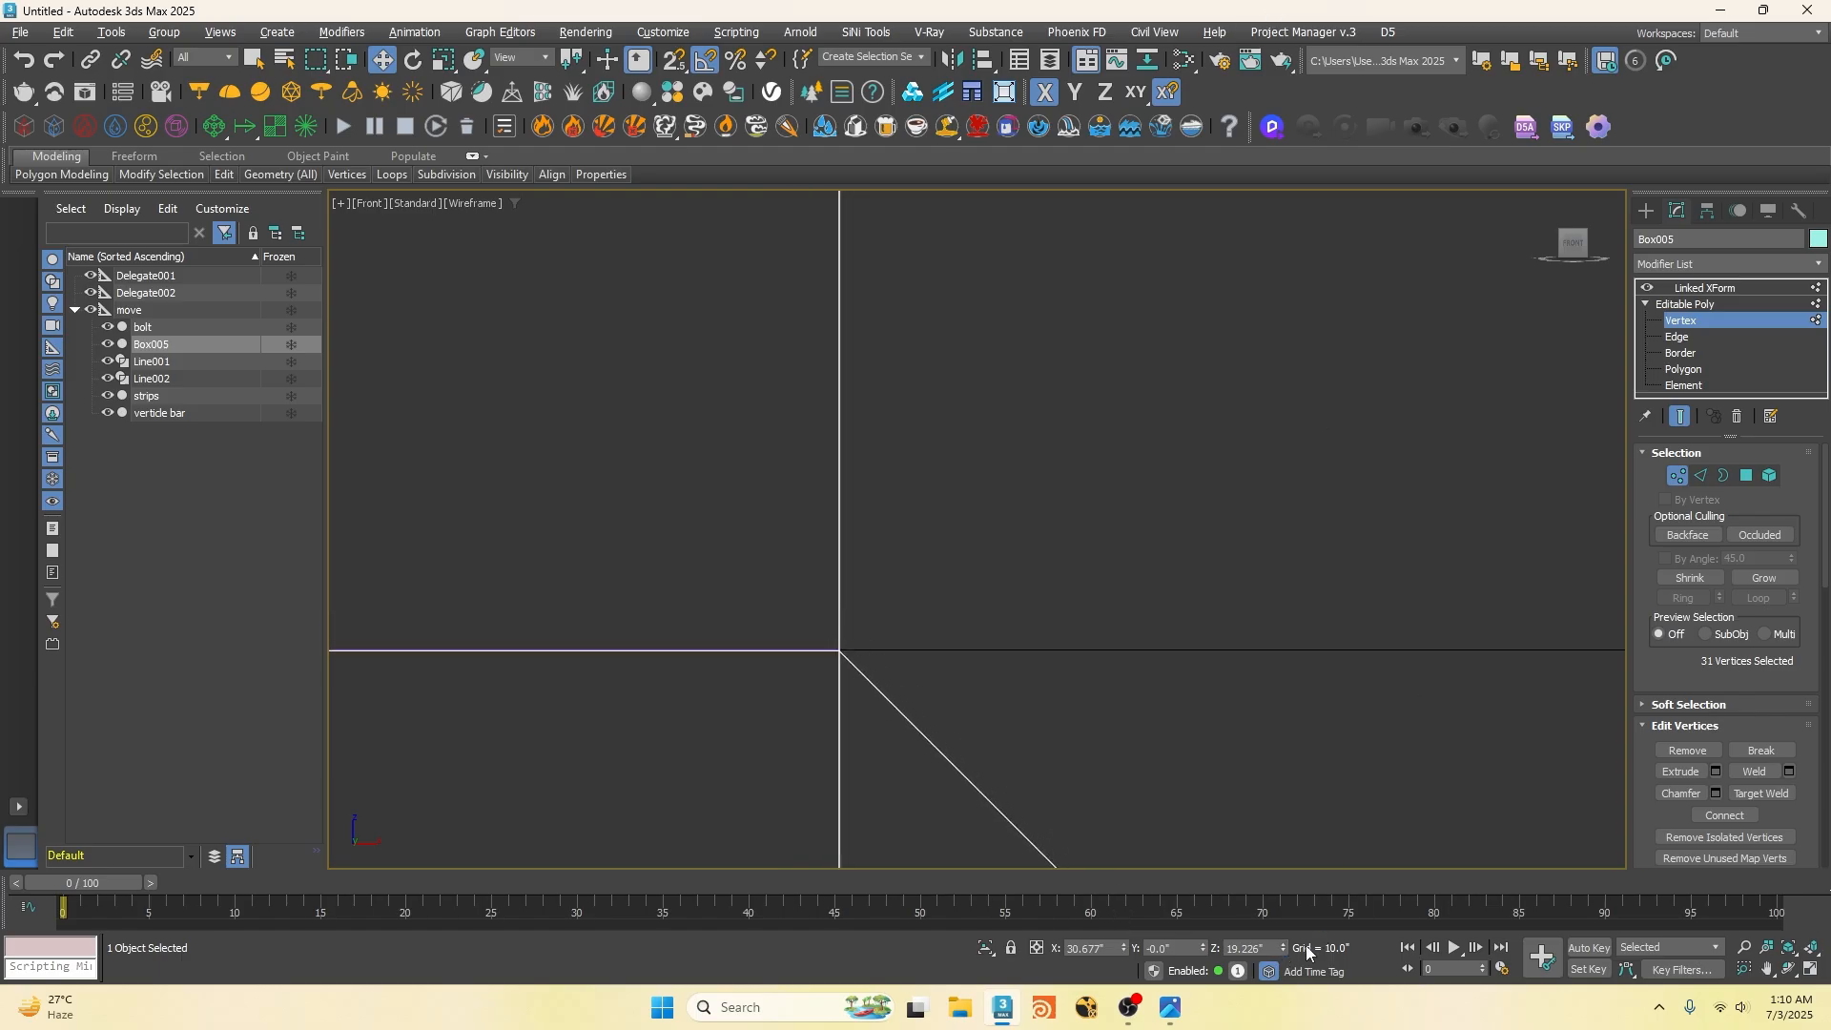
pyautogui.scroll(-5, 1190, 717)
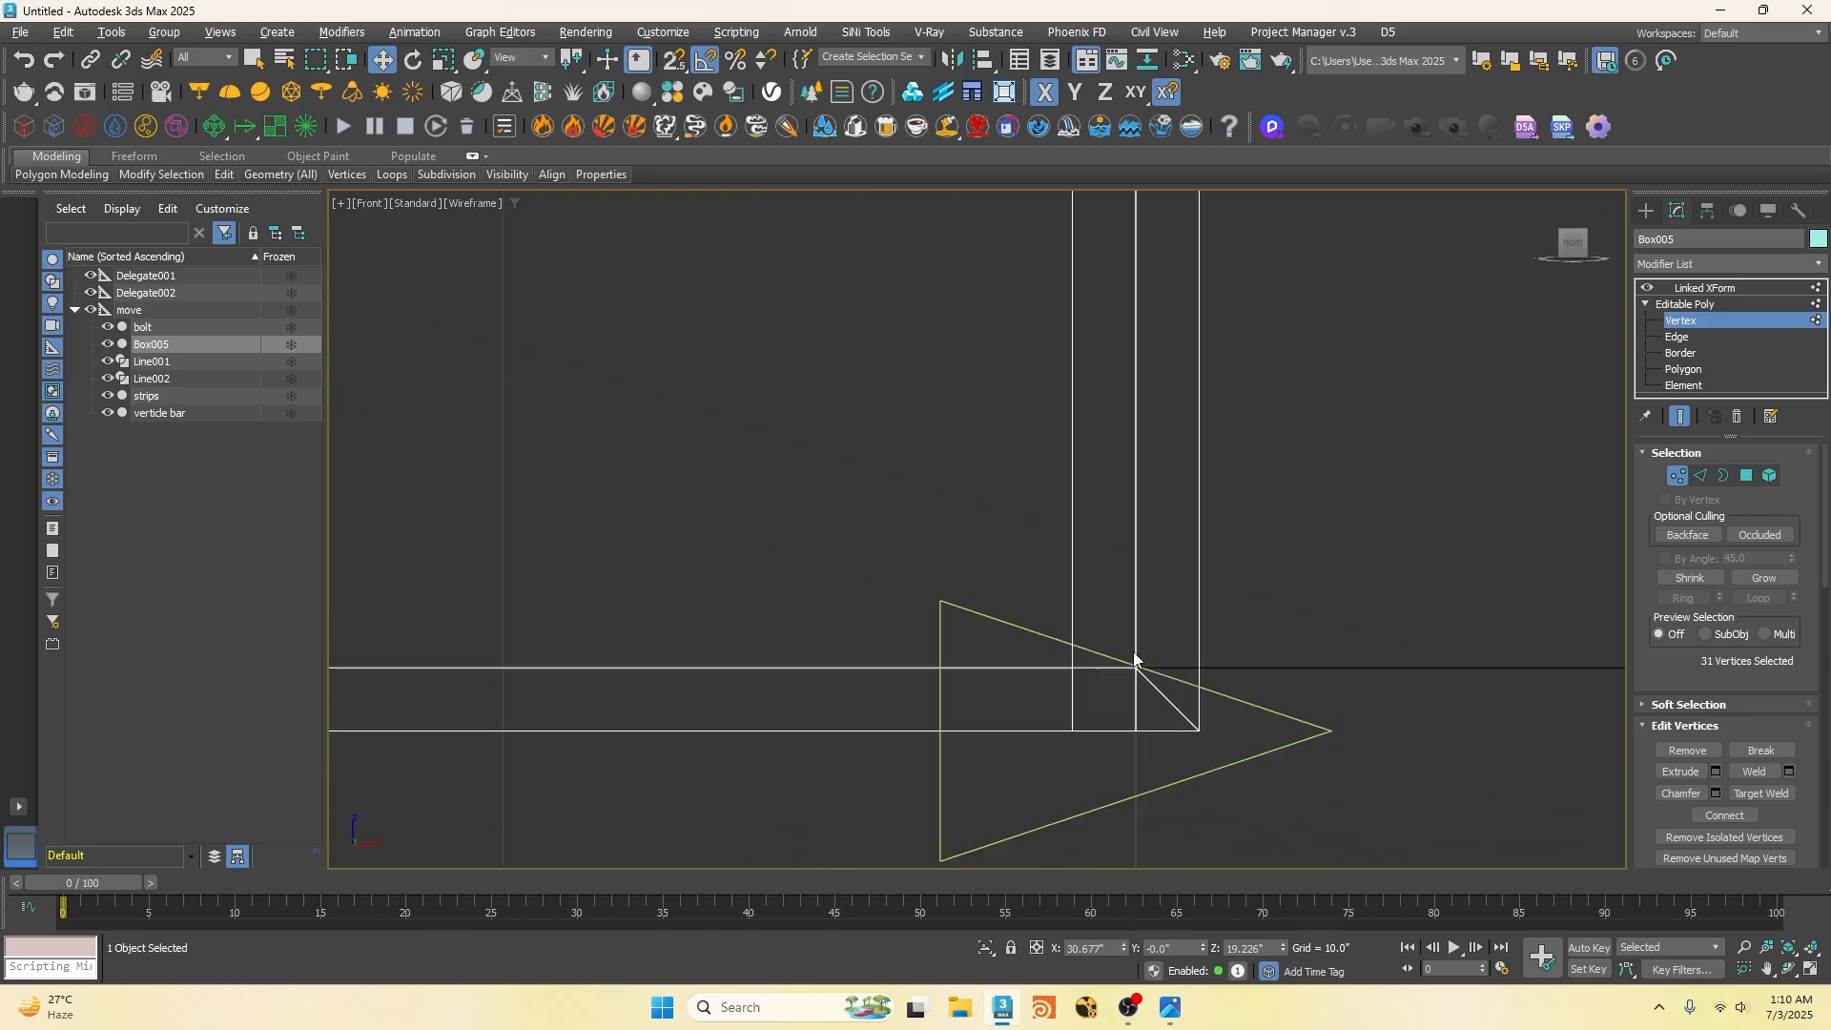
# Step: Return to Box005's Linked XForm level and test moving the lower-right delegate to stretch the frame
pyautogui.scroll(-7, 1133, 658)
pyautogui.click(1703, 288)
pyautogui.moveTo(1142, 664); pyautogui.dragTo(1195, 571)
pyautogui.scroll(10, 794, 340)
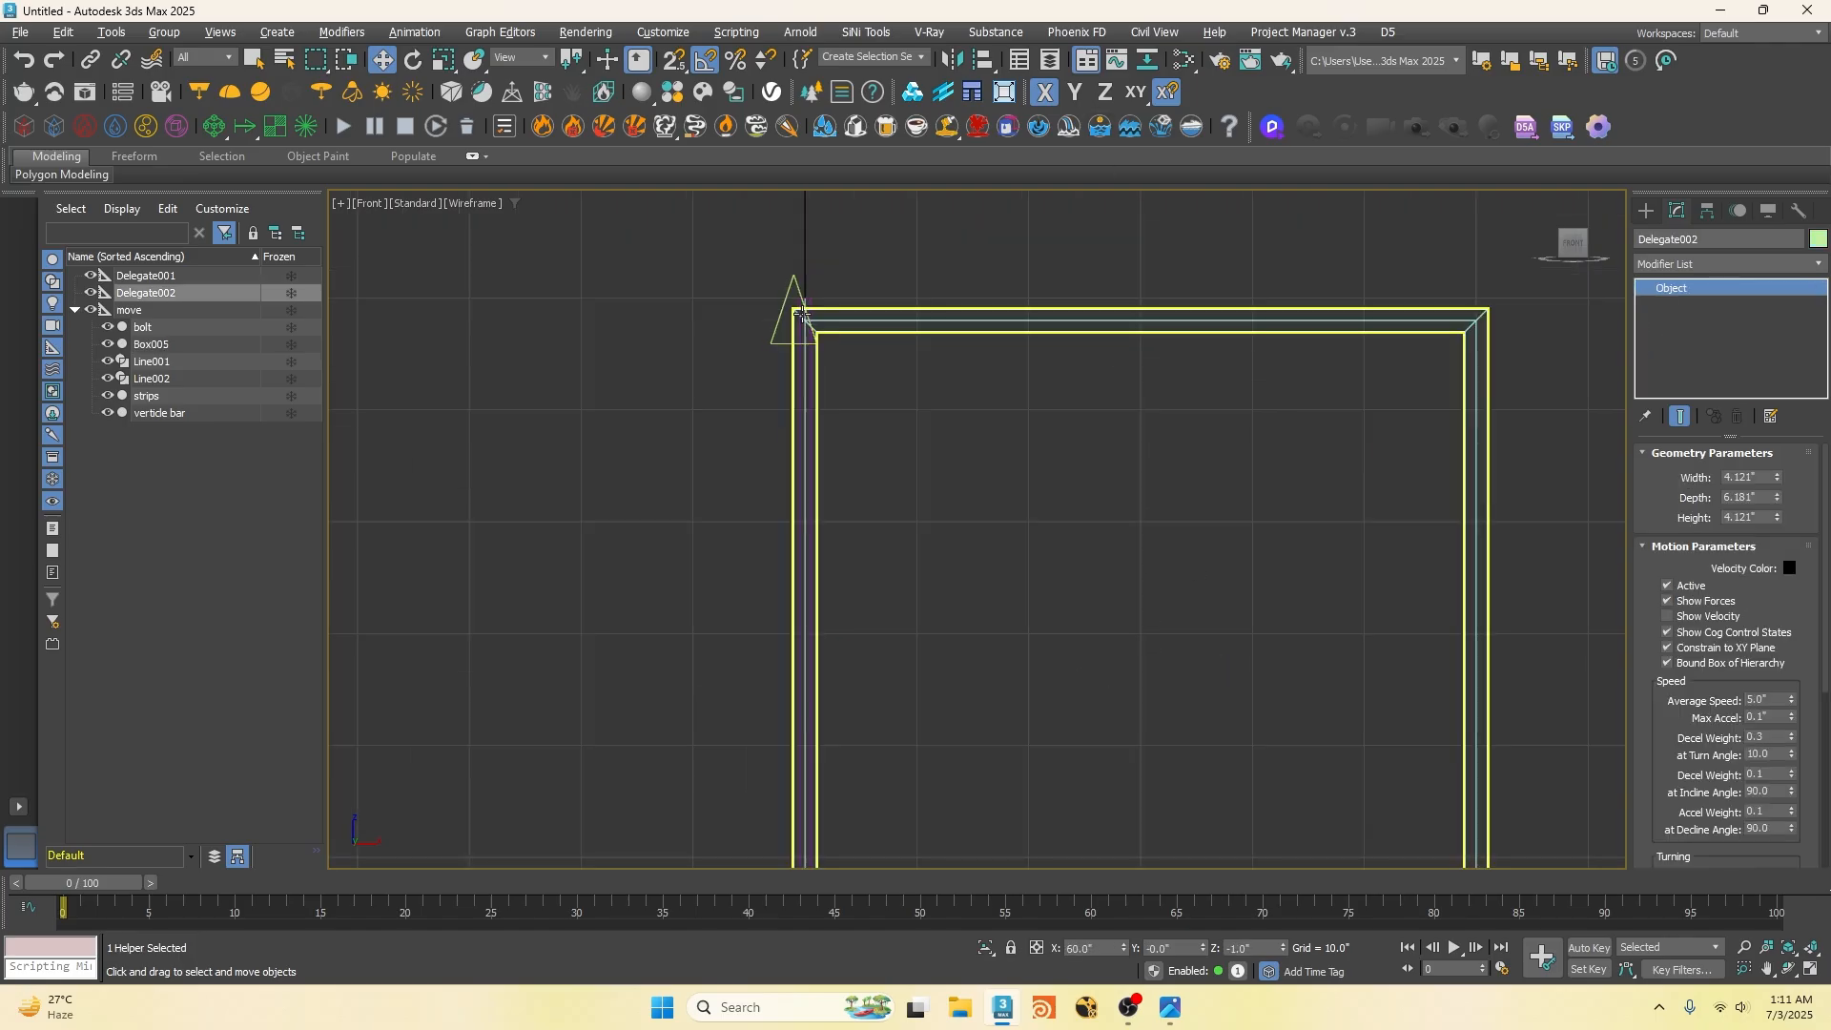
# Step: Move the upper-left delegate helper up with snapping enabled, lining it up with Line002's top end at Z 60"
pyautogui.click(219, 375)
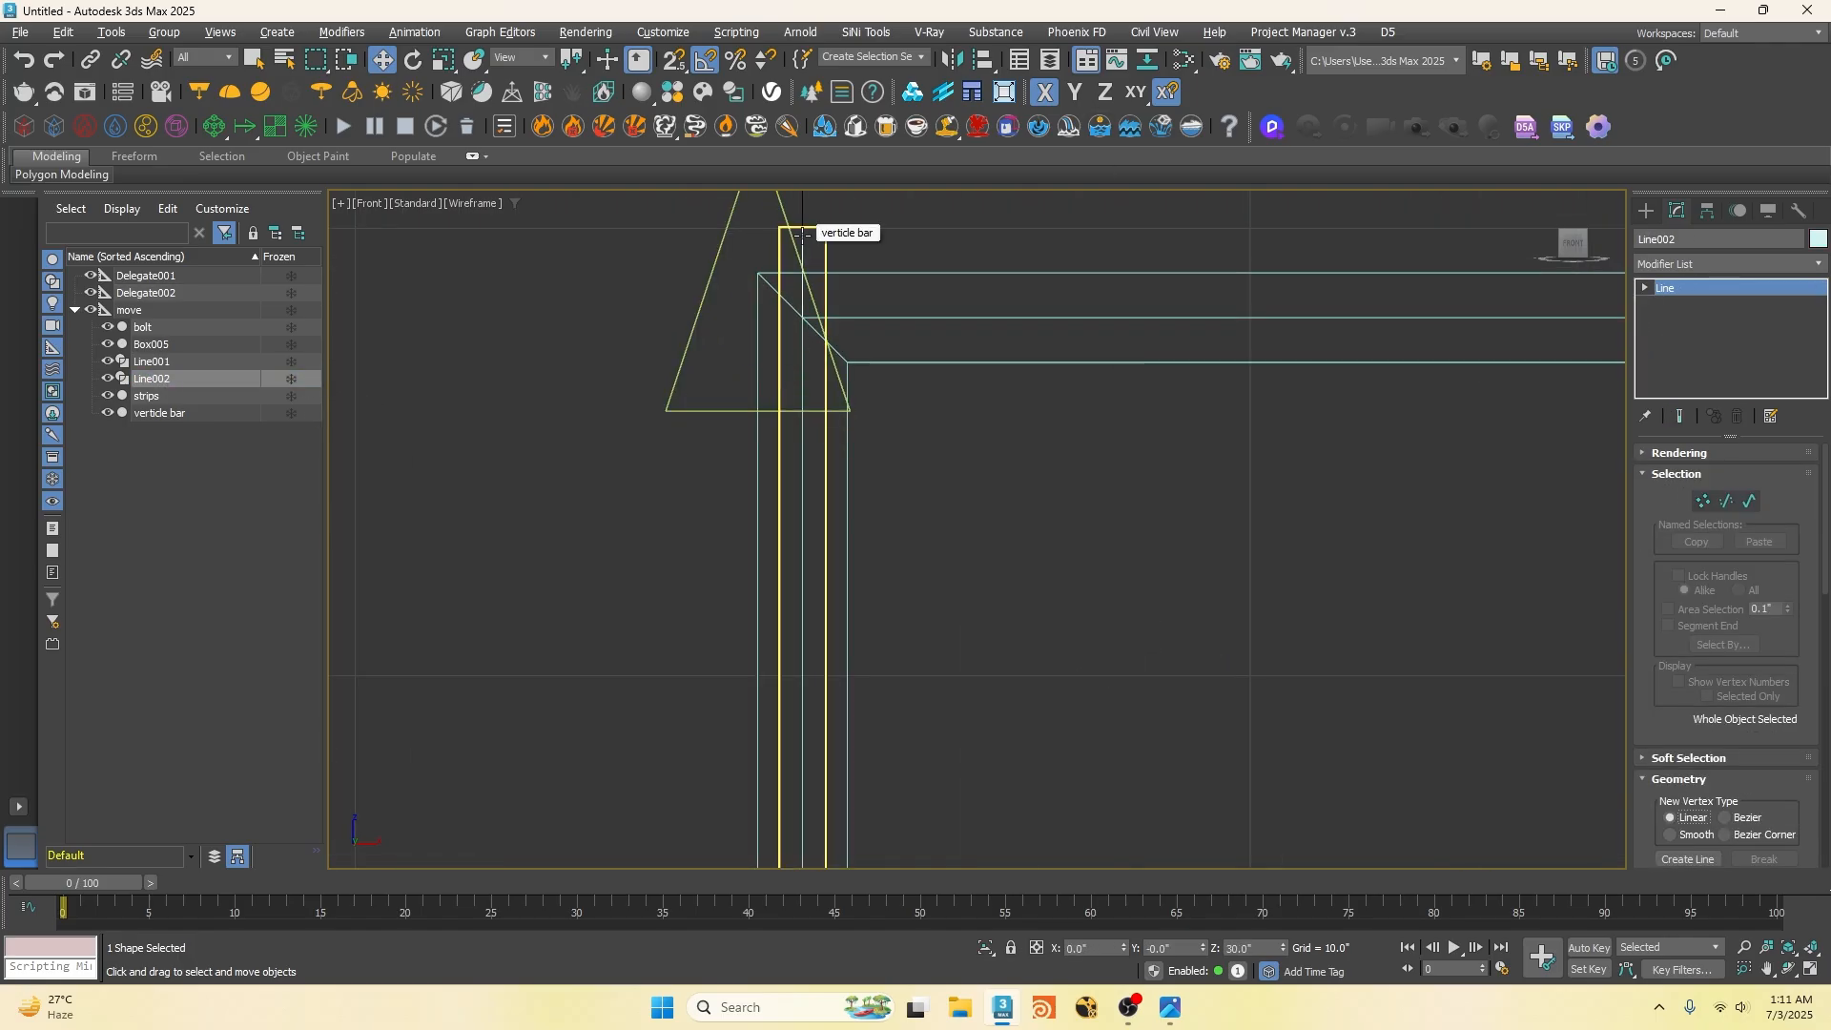
pyautogui.scroll(-2, 801, 234)
pyautogui.scroll(5, 727, 318)
pyautogui.click(714, 410)
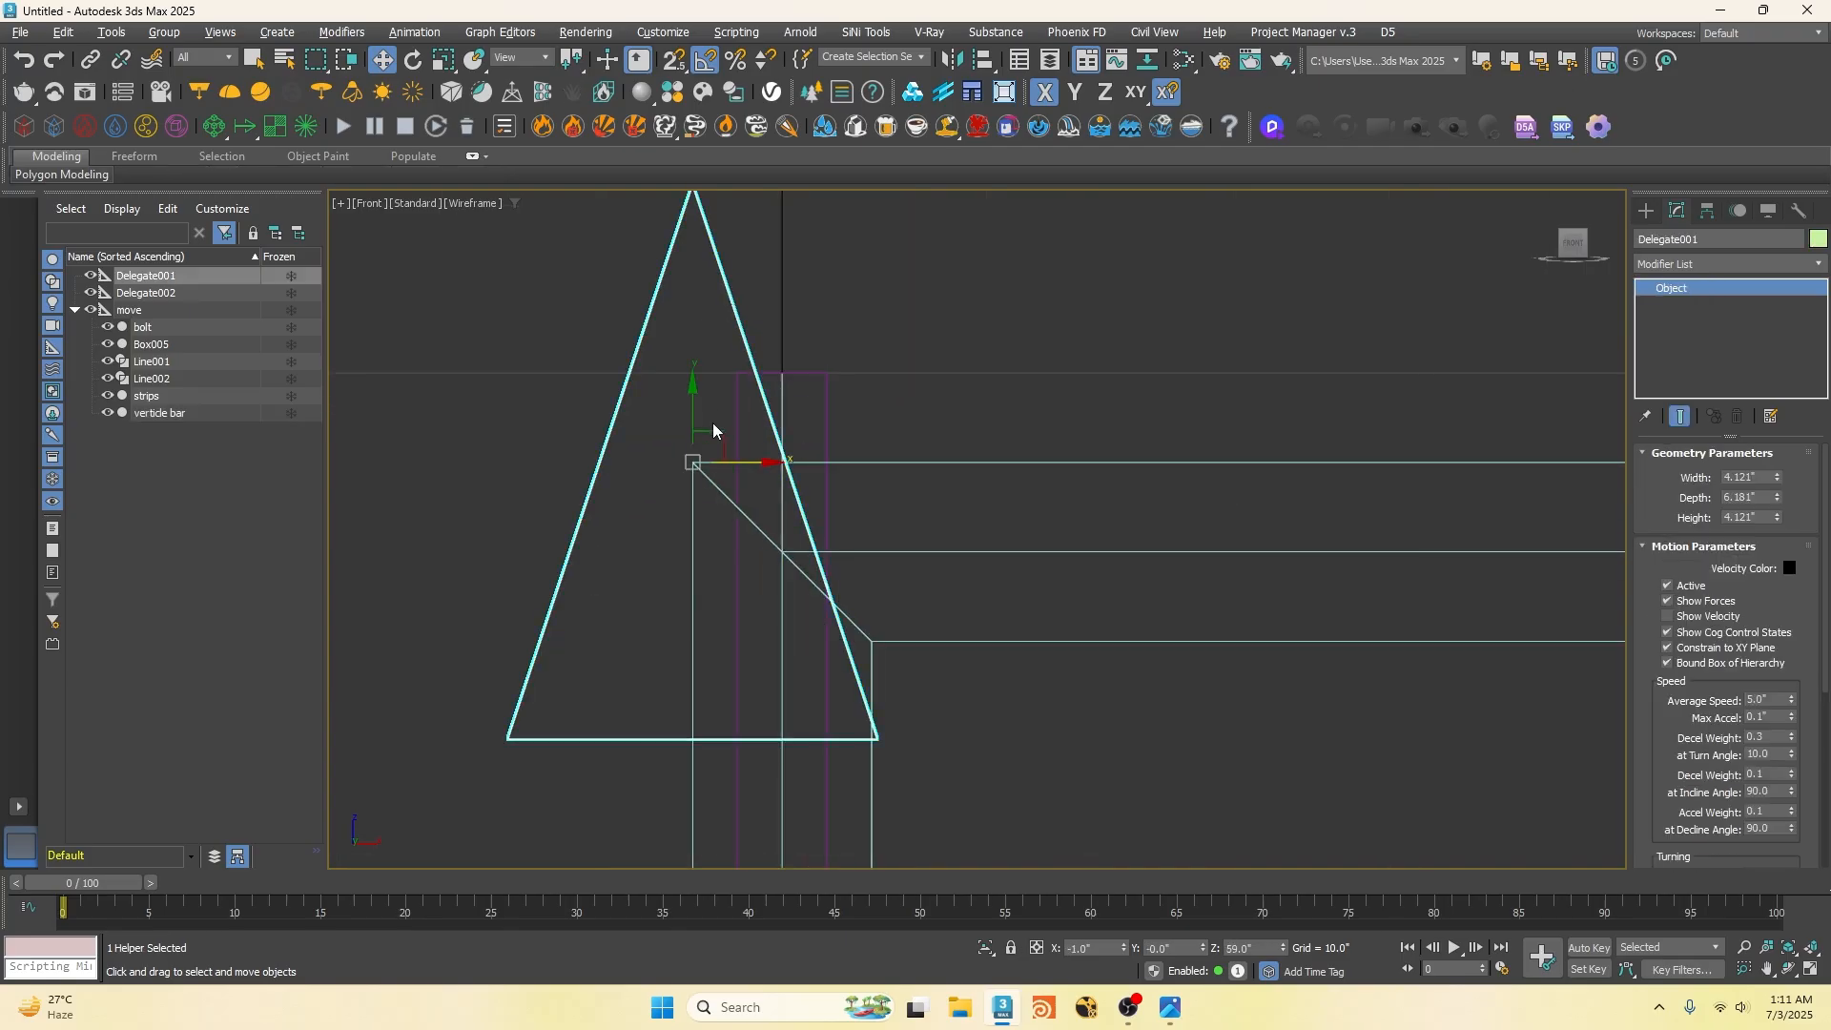
pyautogui.press('s')
pyautogui.moveTo(713, 429); pyautogui.dragTo(713, 334)
pyautogui.scroll(5, 773, 362)
pyautogui.click(778, 303)
pyautogui.click(795, 301)
pyautogui.moveTo(579, 333); pyautogui.dragTo(757, 364)
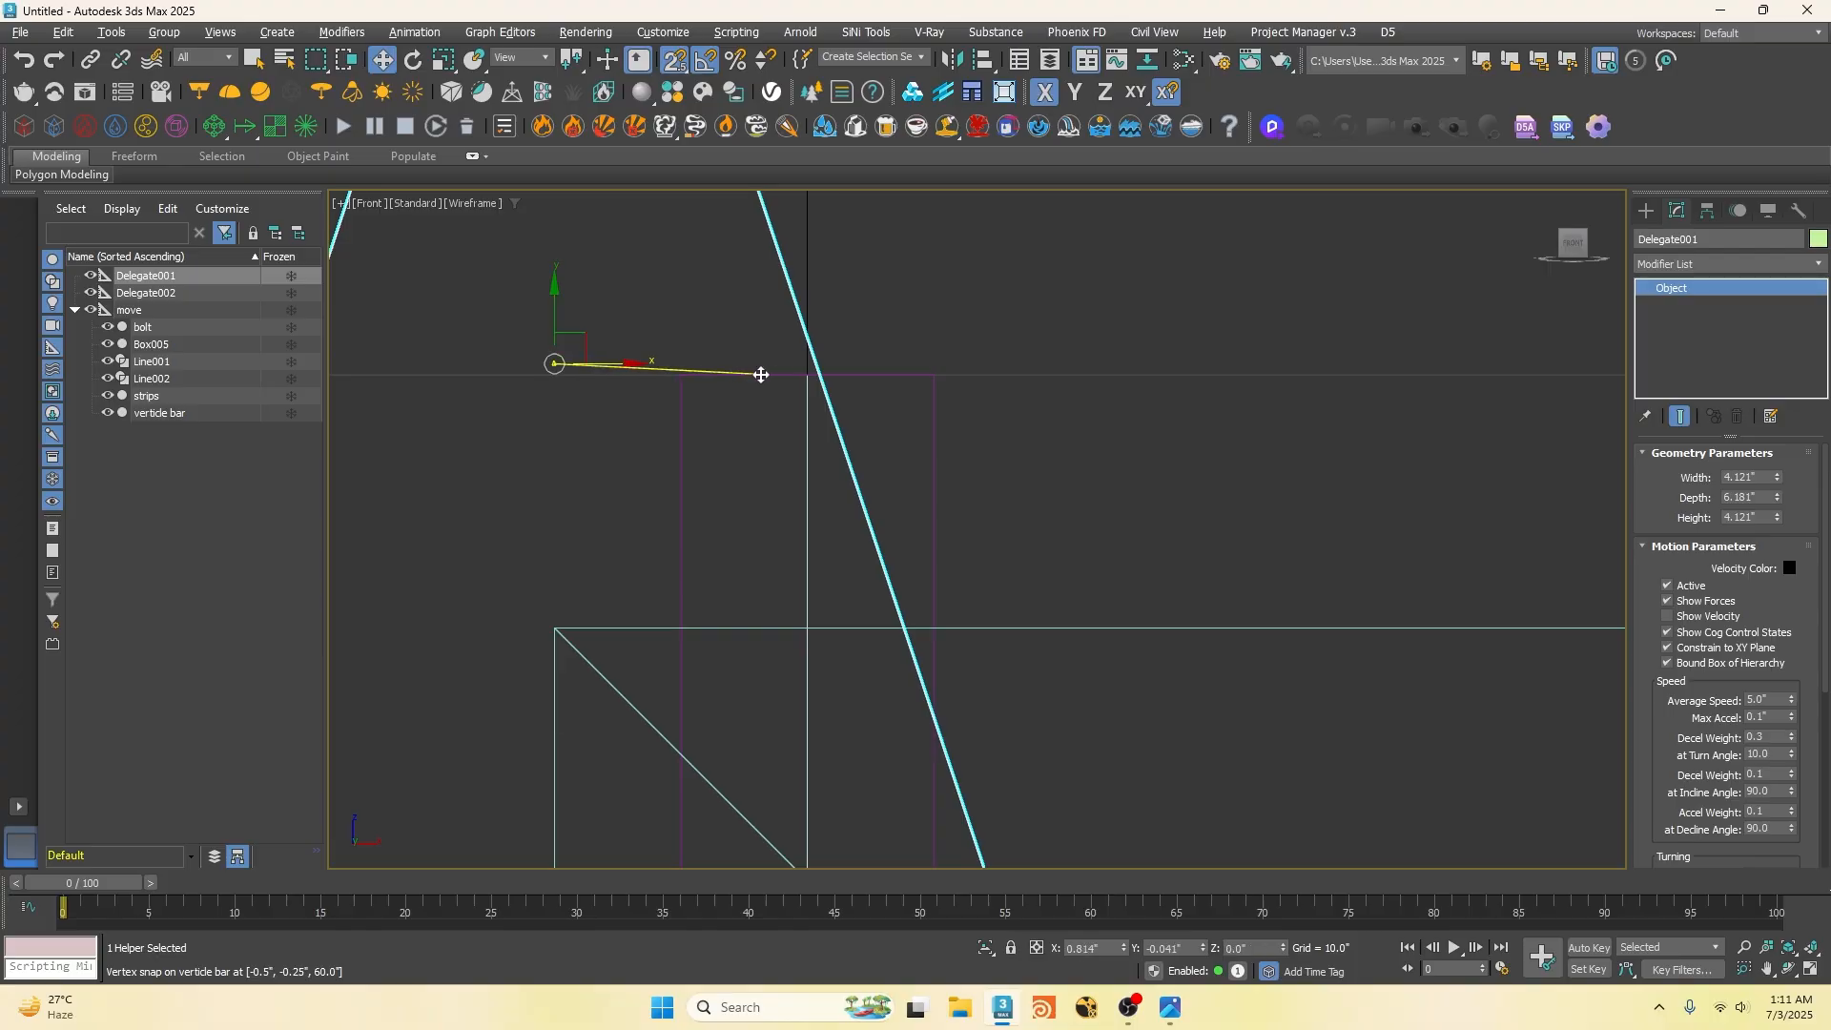
pyautogui.click(632, 346)
pyautogui.hotkey('ctrl', 'z')
pyautogui.moveTo(583, 337); pyautogui.dragTo(806, 363)
pyautogui.scroll(-10, 572, 405)
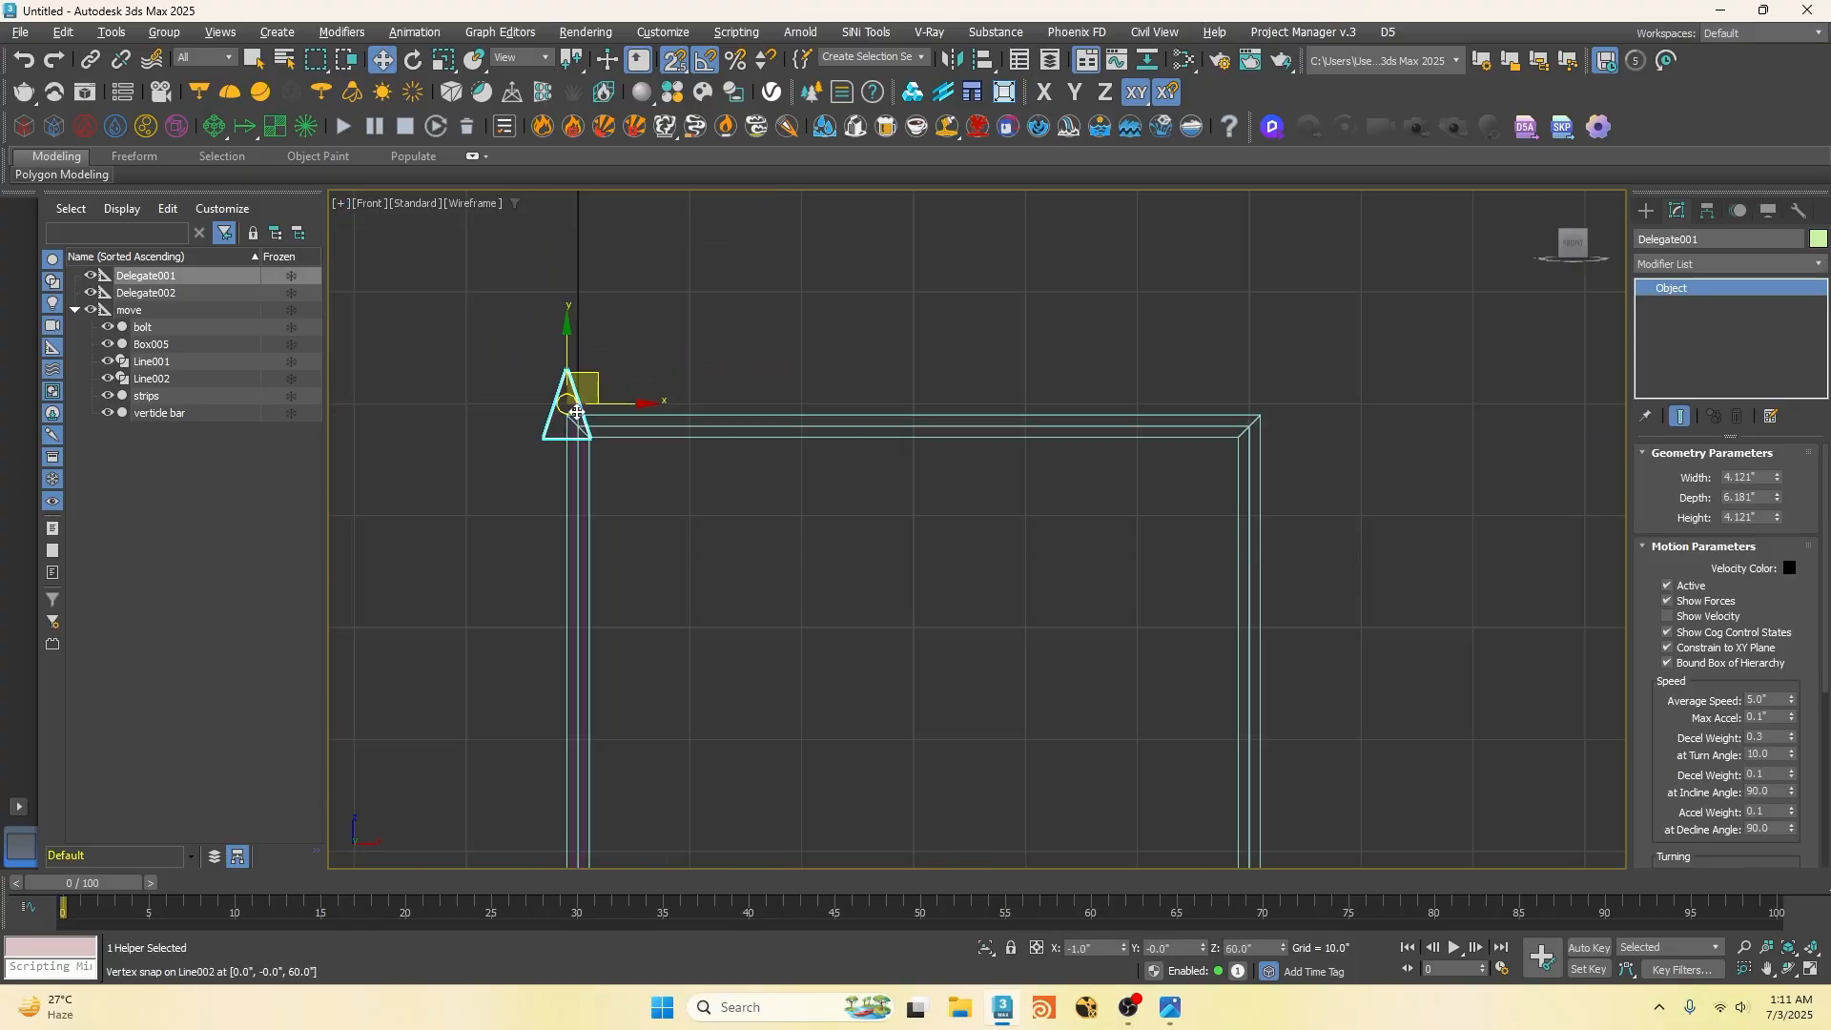
pyautogui.scroll(6, 584, 410)
pyautogui.scroll(3, 471, 381)
pyautogui.scroll(-1, 470, 380)
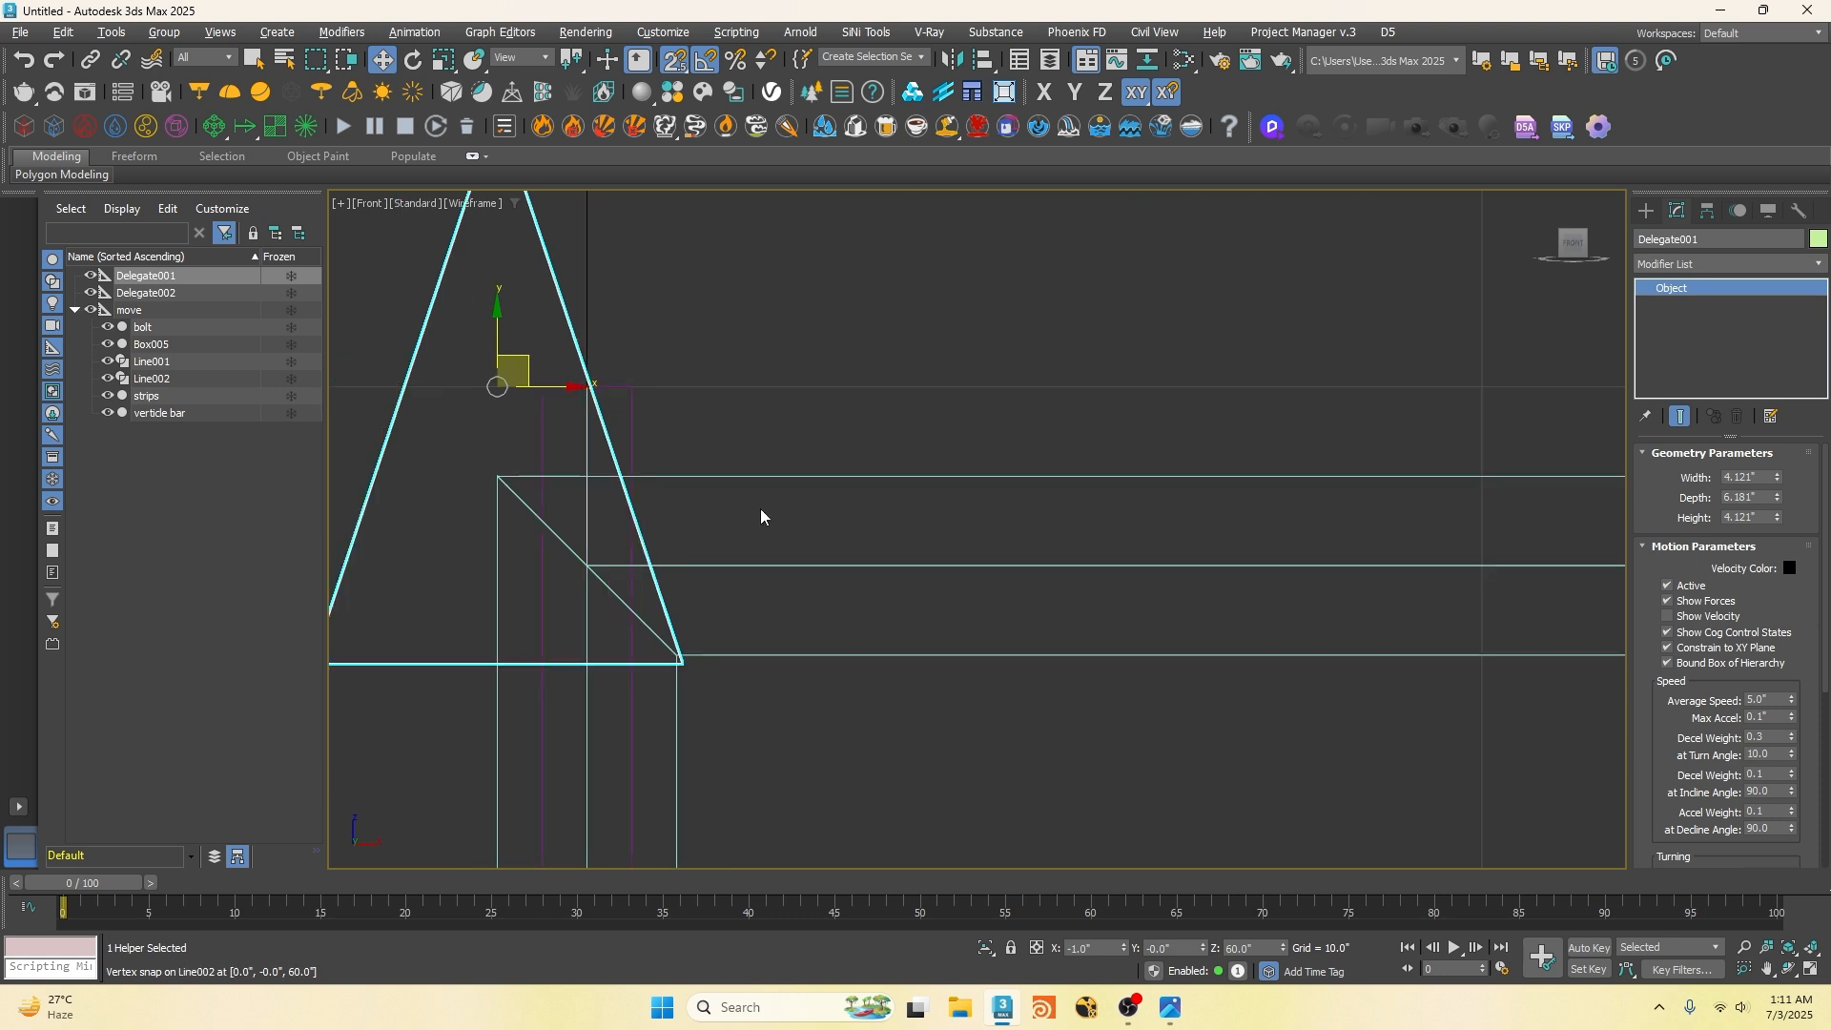
pyautogui.scroll(-2, 642, 481)
pyautogui.scroll(2, 626, 463)
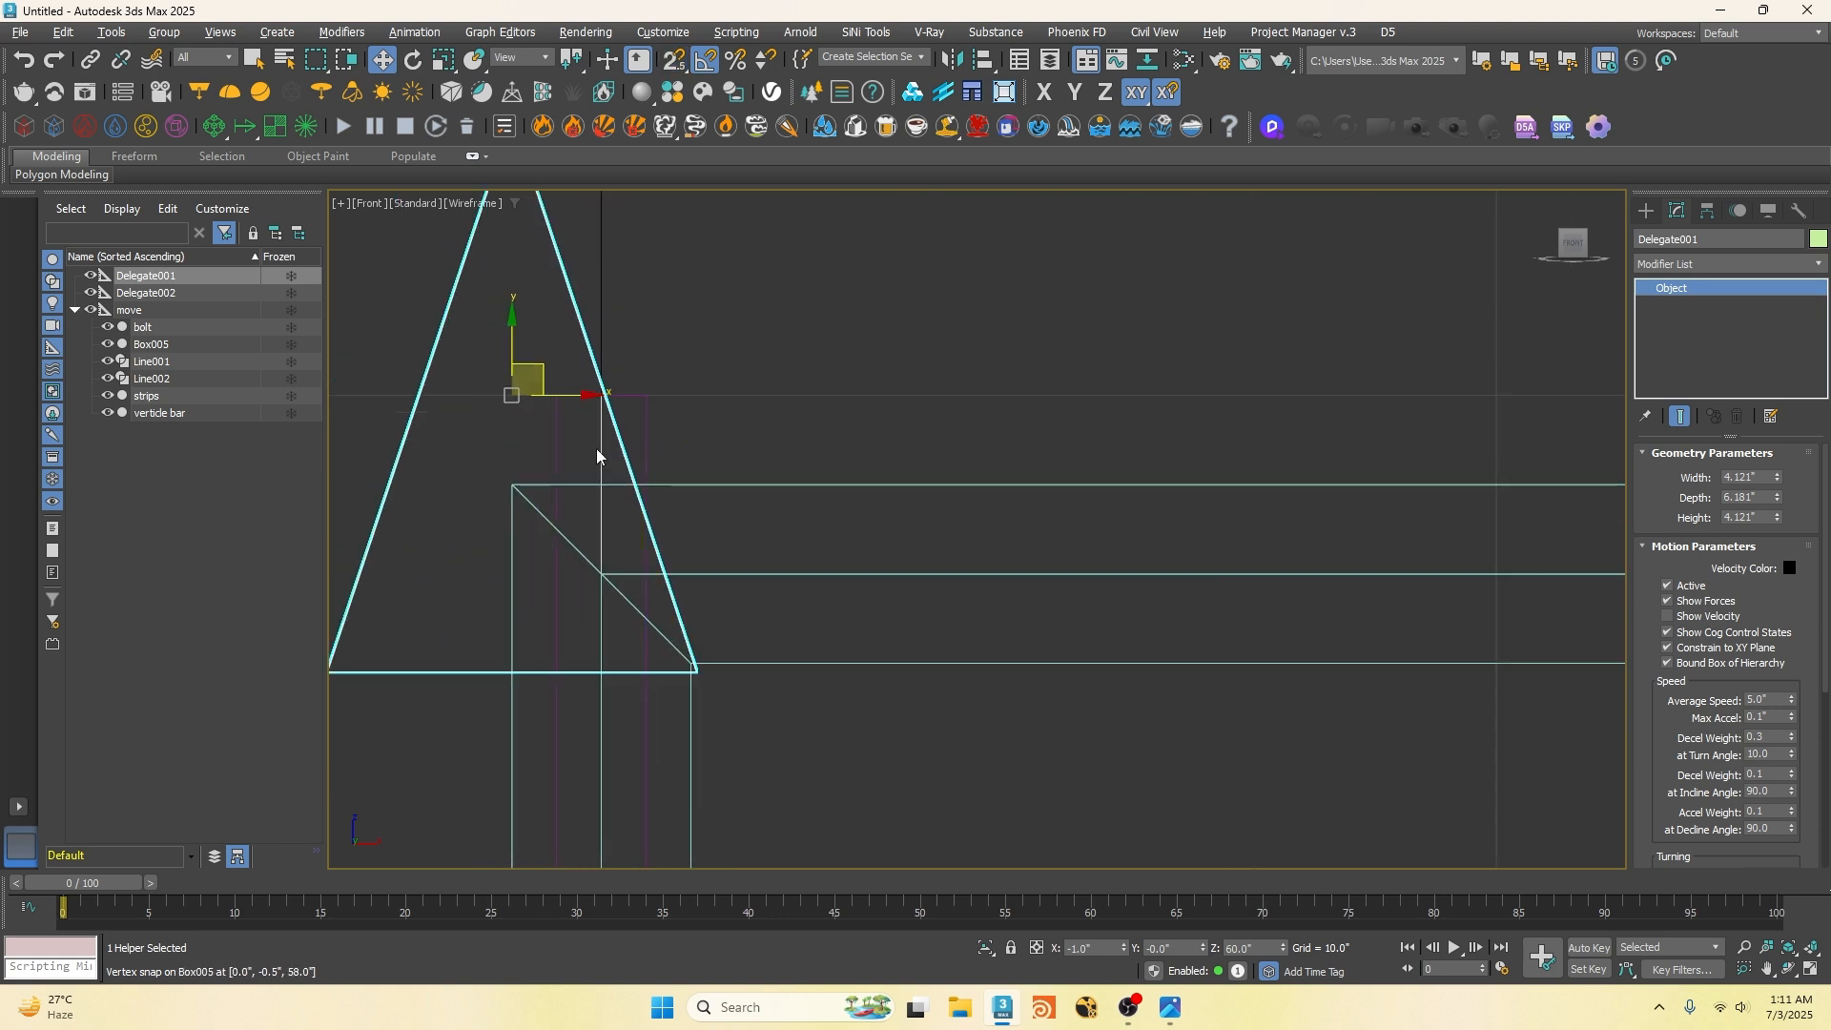
# Step: Apply a Linked XForm modifier to Line002's top vertex with Delegate001 as its control object
pyautogui.click(65, 381)
pyautogui.click(1705, 500)
pyautogui.click(601, 395)
pyautogui.click(1691, 264)
pyautogui.write('x')
pyautogui.click(1678, 324)
pyautogui.click(1724, 526)
pyautogui.click(577, 315)
# Step: Test raising Delegate001 to stretch the vertical guide line, and undo the move
pyautogui.scroll(-3, 685, 615)
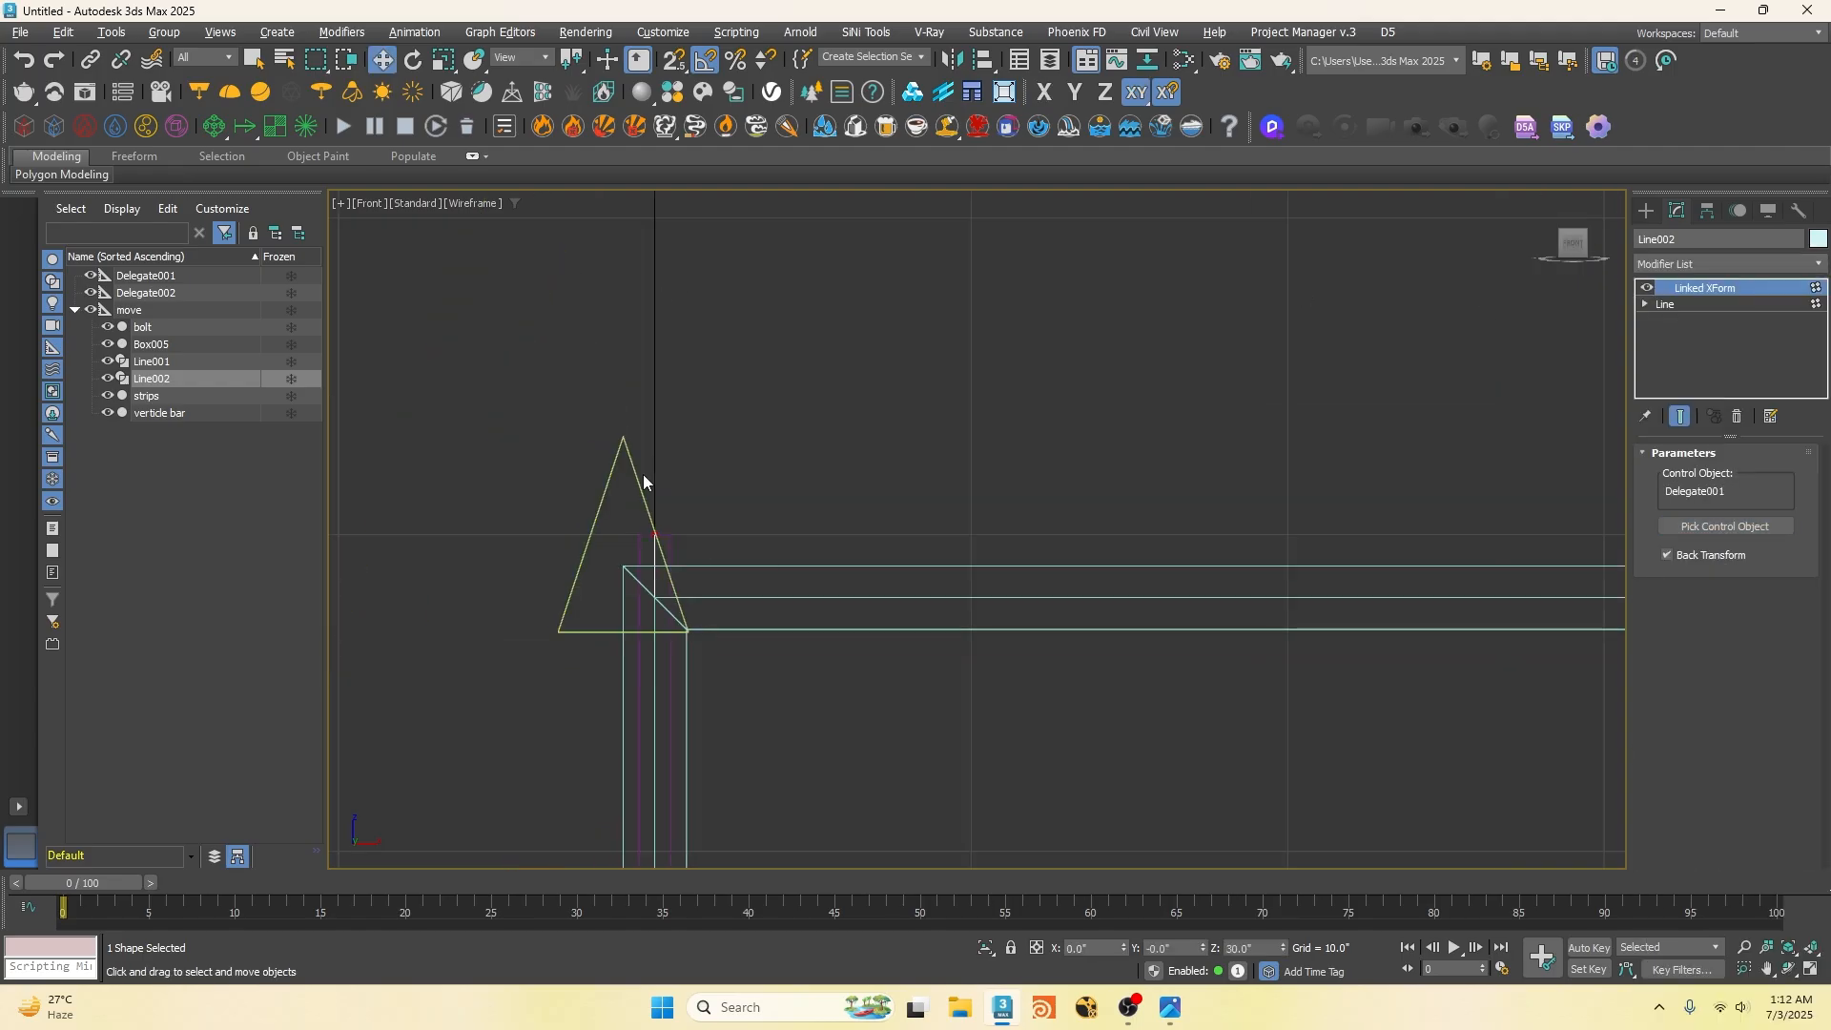
pyautogui.click(652, 471)
pyautogui.moveTo(662, 534); pyautogui.dragTo(665, 371)
pyautogui.hotkey('ctrl', 'z')
# Step: Add an Edit Poly modifier to Box005 and select the vertices along the frame's upper edge
pyautogui.click(761, 565)
pyautogui.scroll(-2, 693, 588)
pyautogui.scroll(-3, 684, 585)
pyautogui.scroll(1, 678, 572)
pyautogui.click(1656, 267)
pyautogui.write('e')
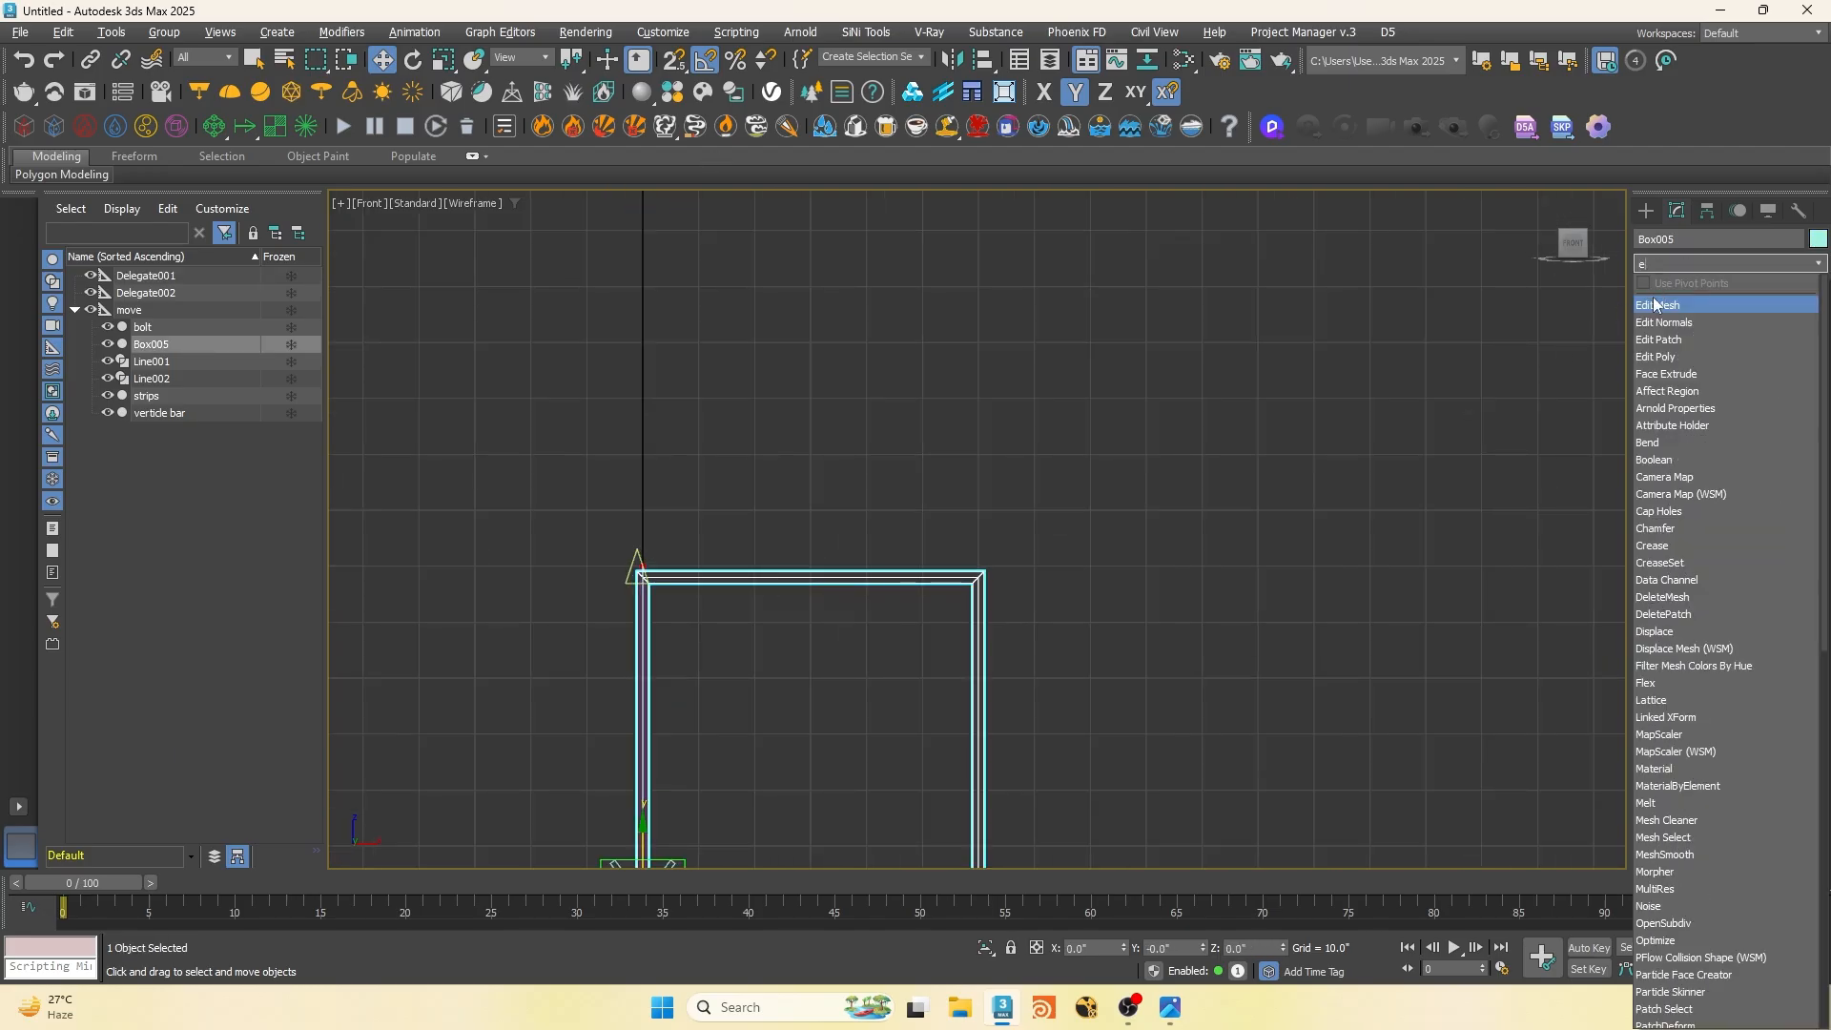
pyautogui.click(1657, 357)
pyautogui.press('1')
pyautogui.moveTo(477, 668); pyautogui.dragTo(478, 667)
pyautogui.scroll(5, 614, 592)
pyautogui.scroll(-4, 642, 572)
pyautogui.scroll(4, 695, 560)
# Step: Apply a Linked XForm modifier to Box005's selected upper vertices with Delegate001 as its control object
pyautogui.click(1689, 263)
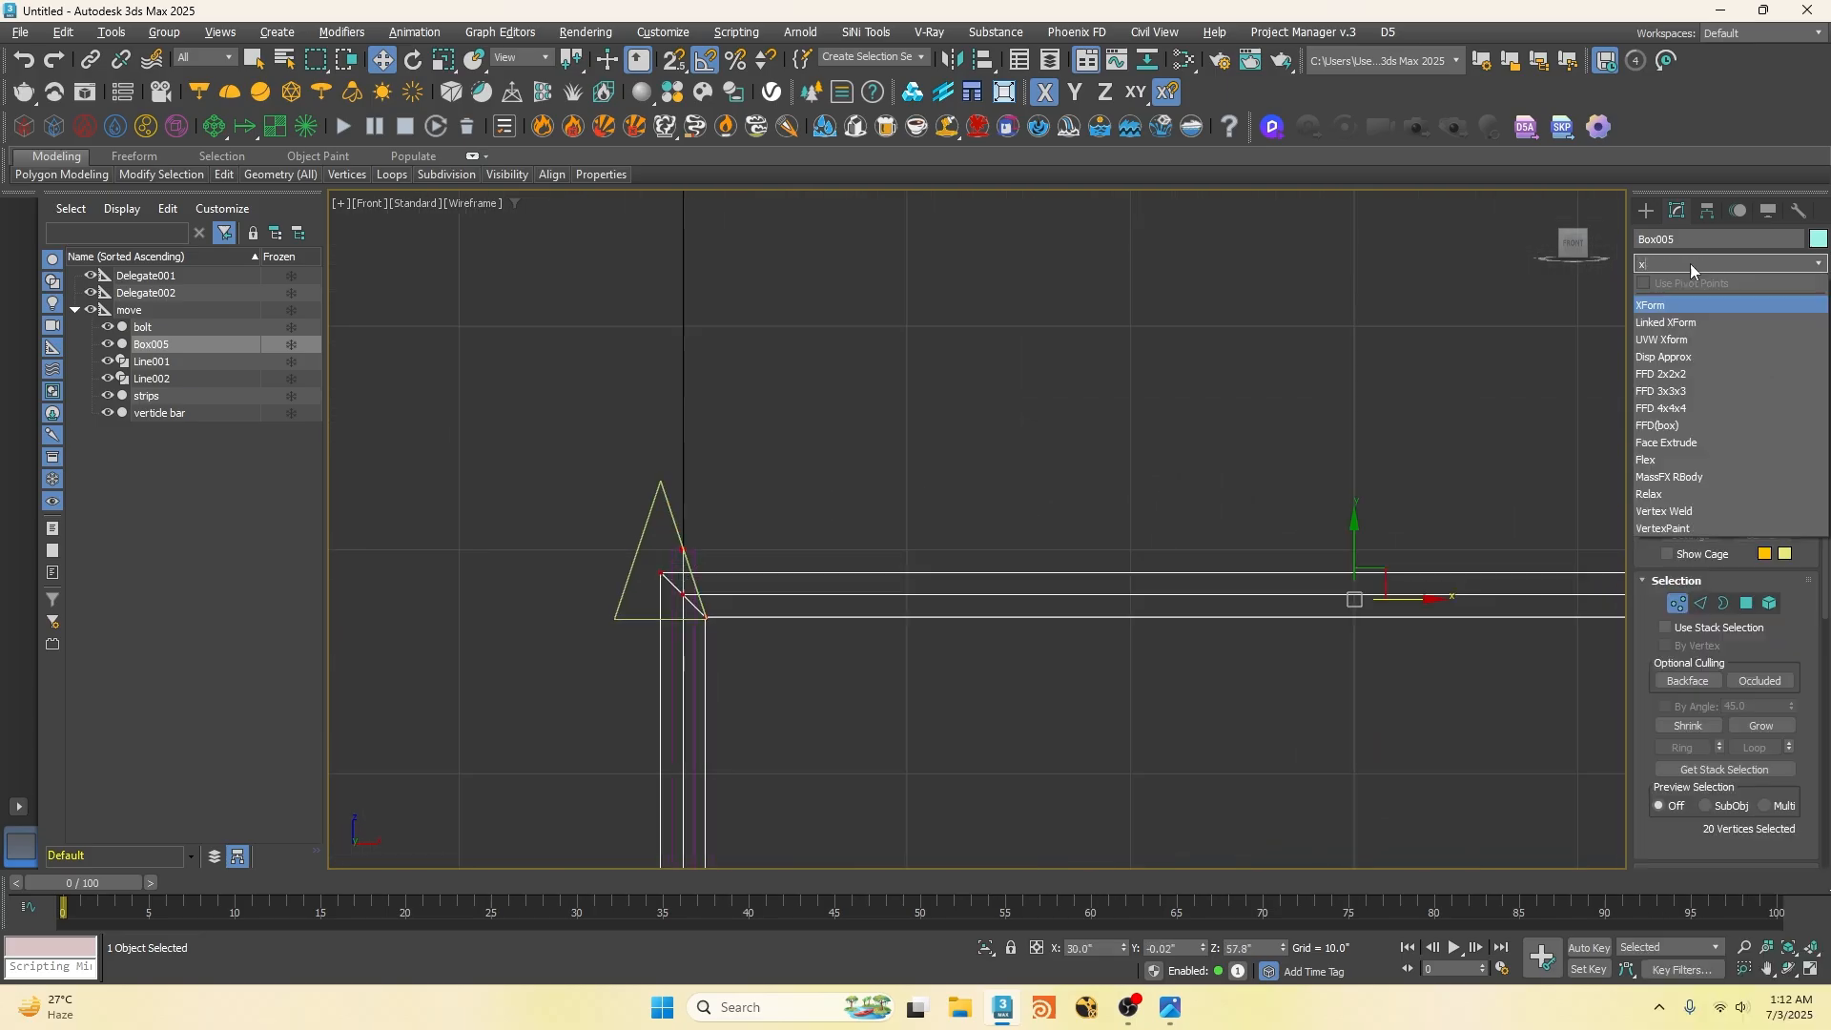
pyautogui.click(1734, 513)
pyautogui.click(1724, 526)
pyautogui.click(672, 510)
pyautogui.scroll(-6, 906, 522)
pyautogui.scroll(3, 955, 540)
# Step: Return to the Edit Poly vertex level and shift Box005's selected upper vertices to X 1.0" and Z 60.8"
pyautogui.click(1664, 304)
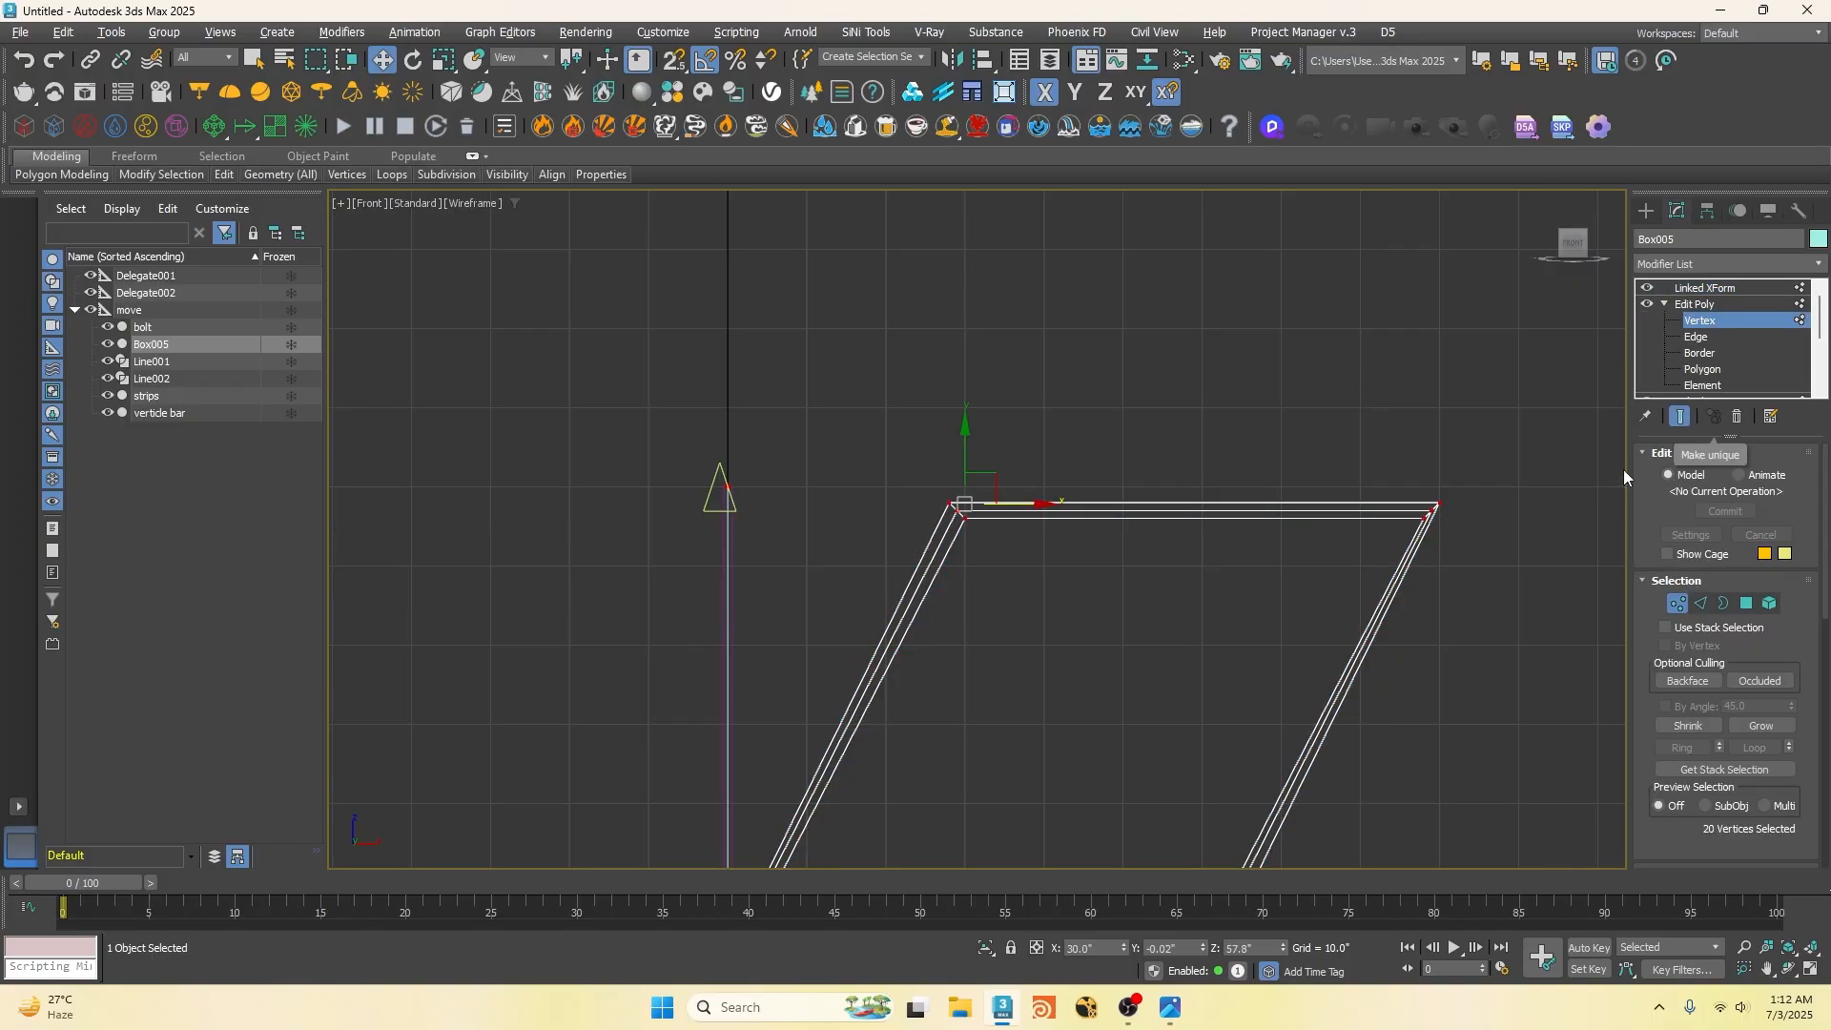
pyautogui.rightClick(1125, 946)
pyautogui.scroll(5, 750, 458)
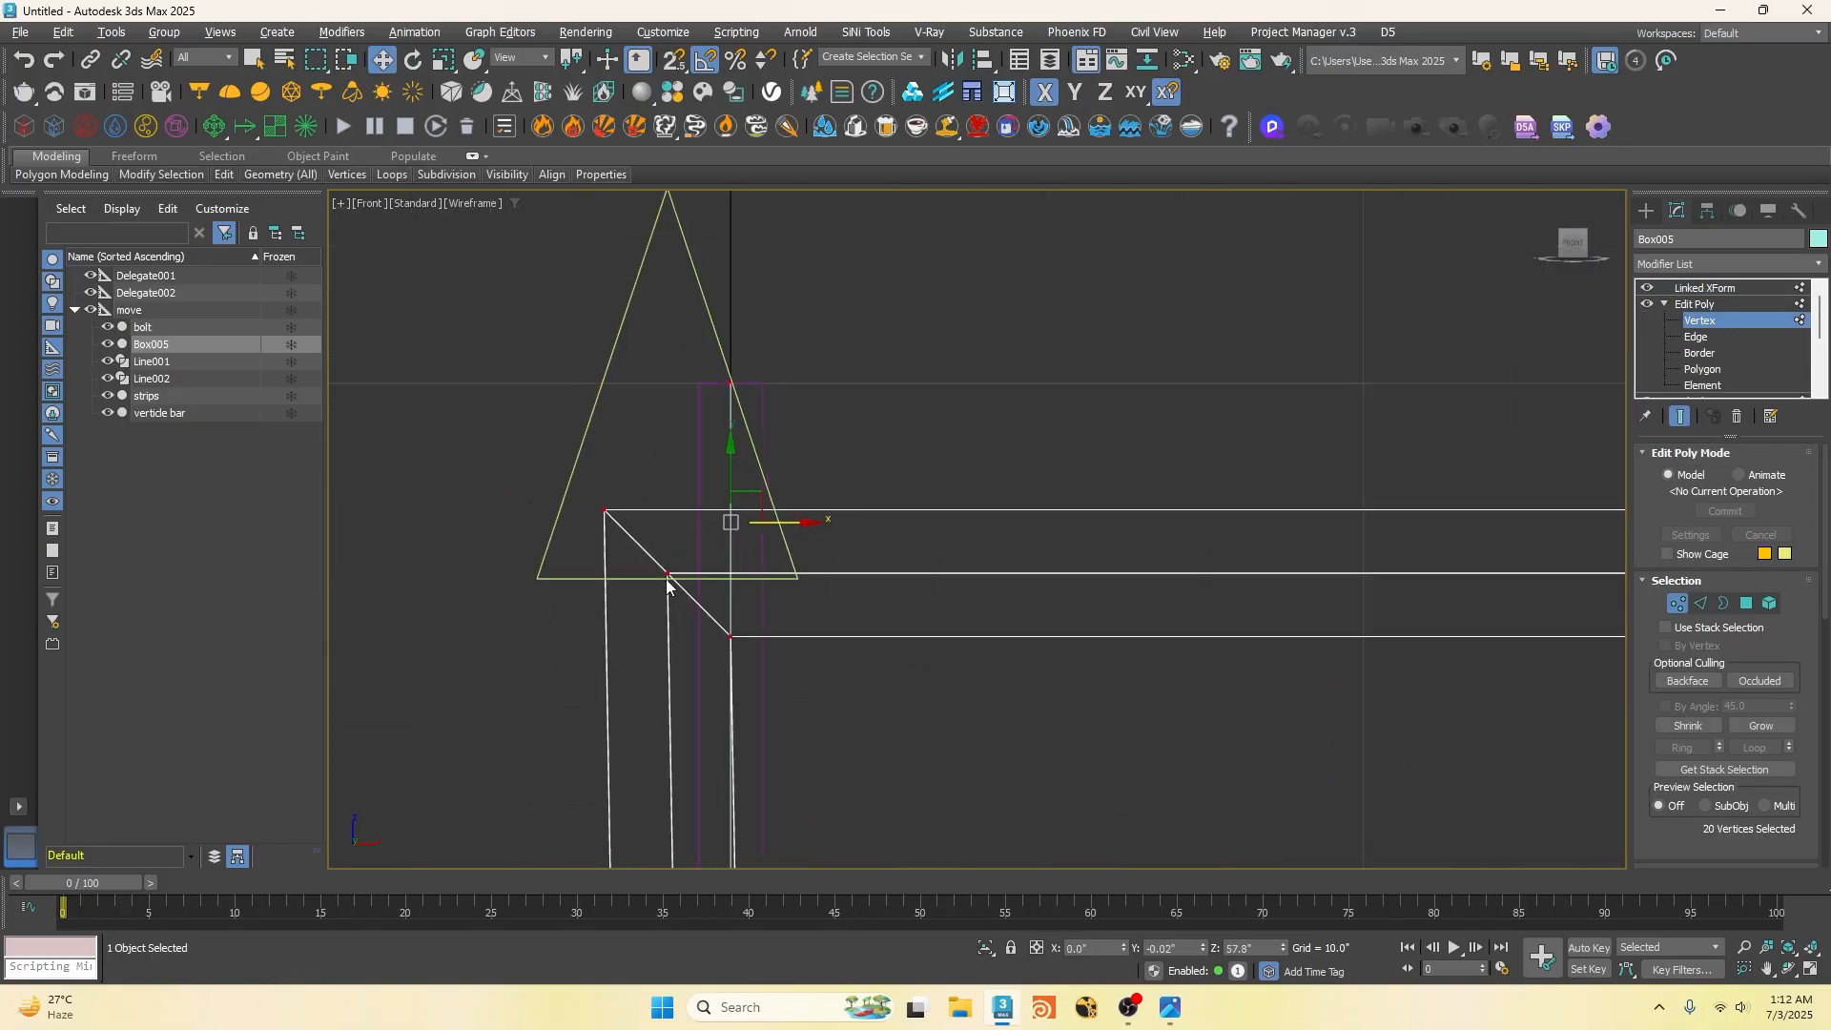
pyautogui.moveTo(1205, 950); pyautogui.dragTo(1125, 876)
pyautogui.scroll(5, 639, 334)
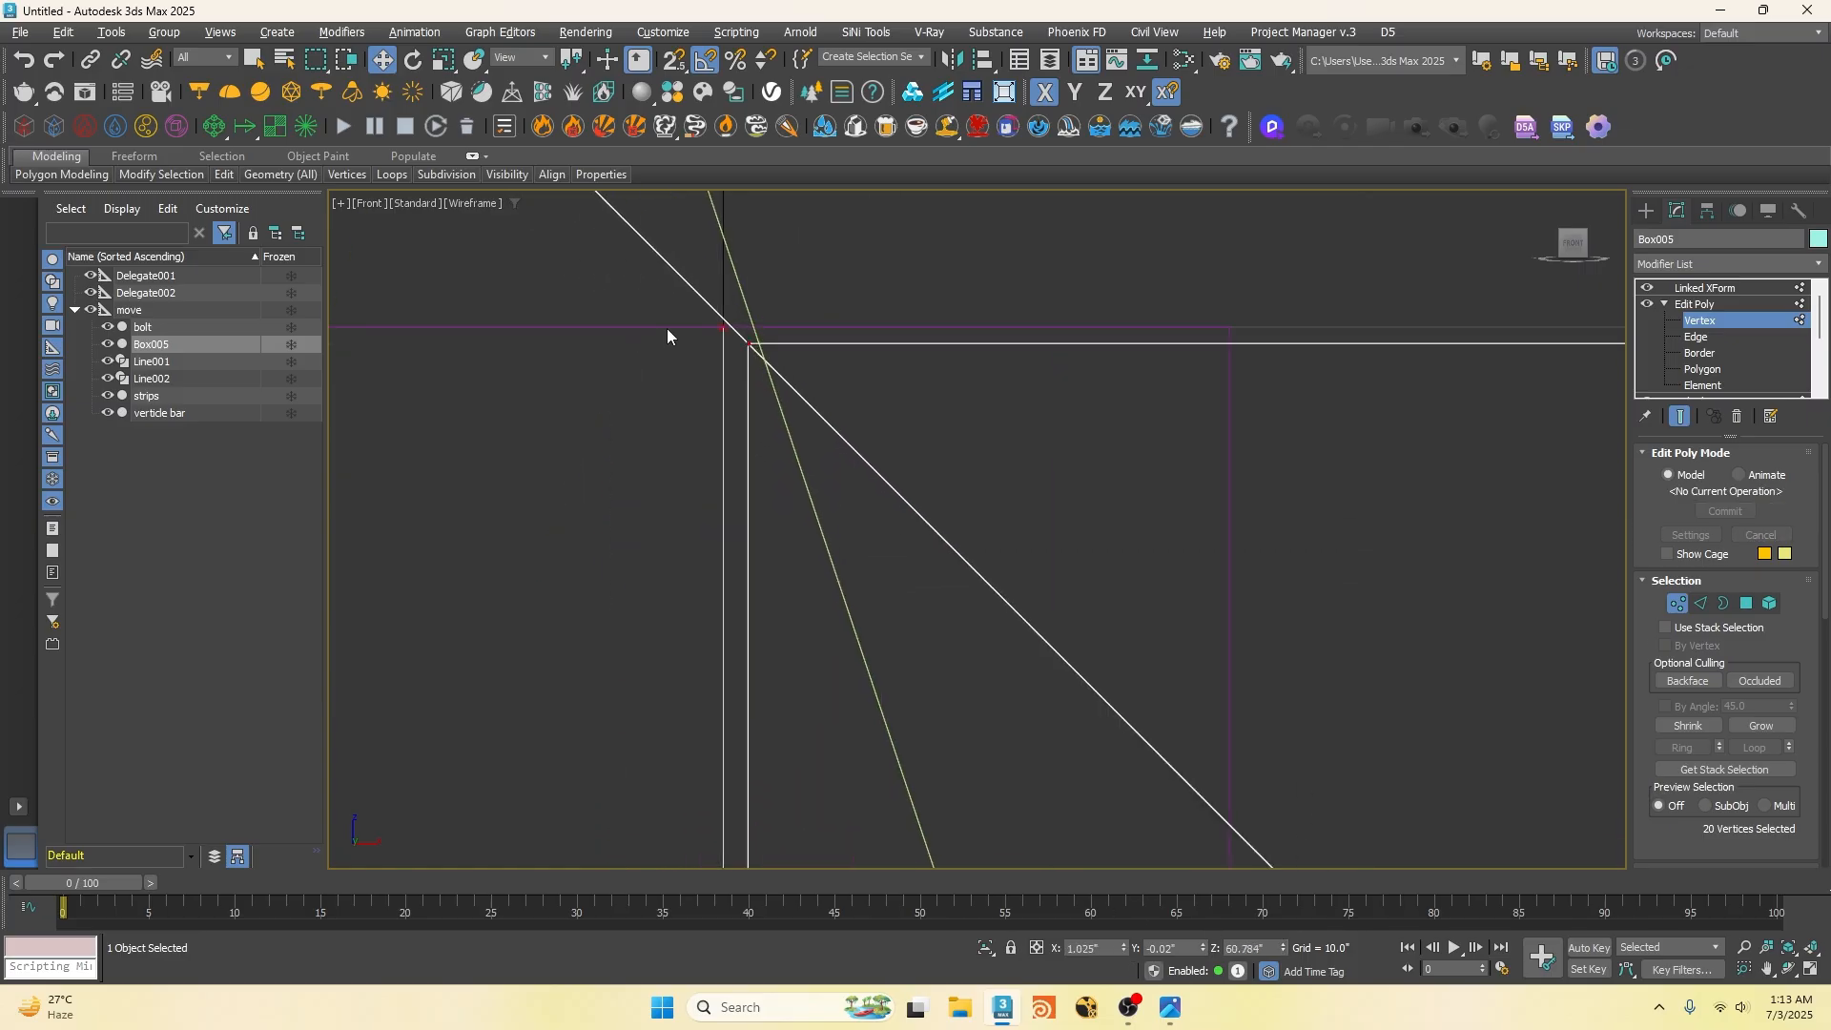
pyautogui.moveTo(1129, 33); pyautogui.dragTo(1124, 179)
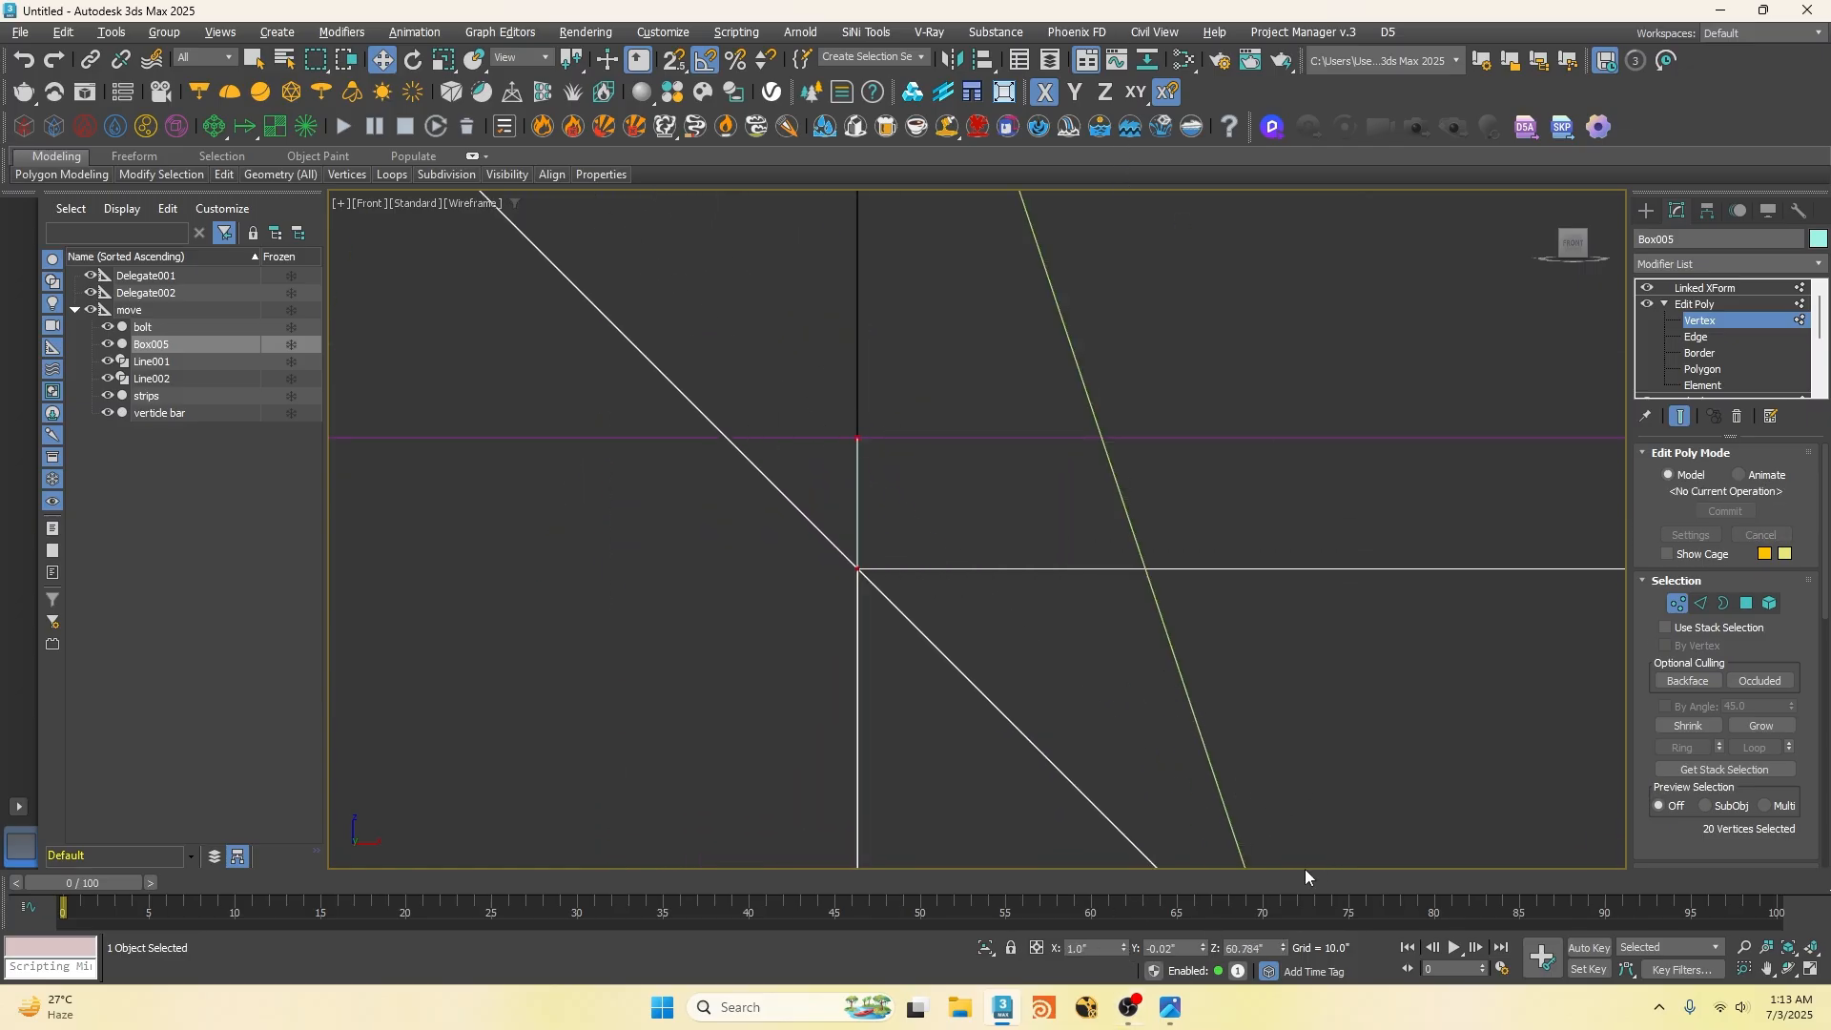
pyautogui.moveTo(1279, 944); pyautogui.dragTo(1288, 810)
pyautogui.scroll(2, 908, 559)
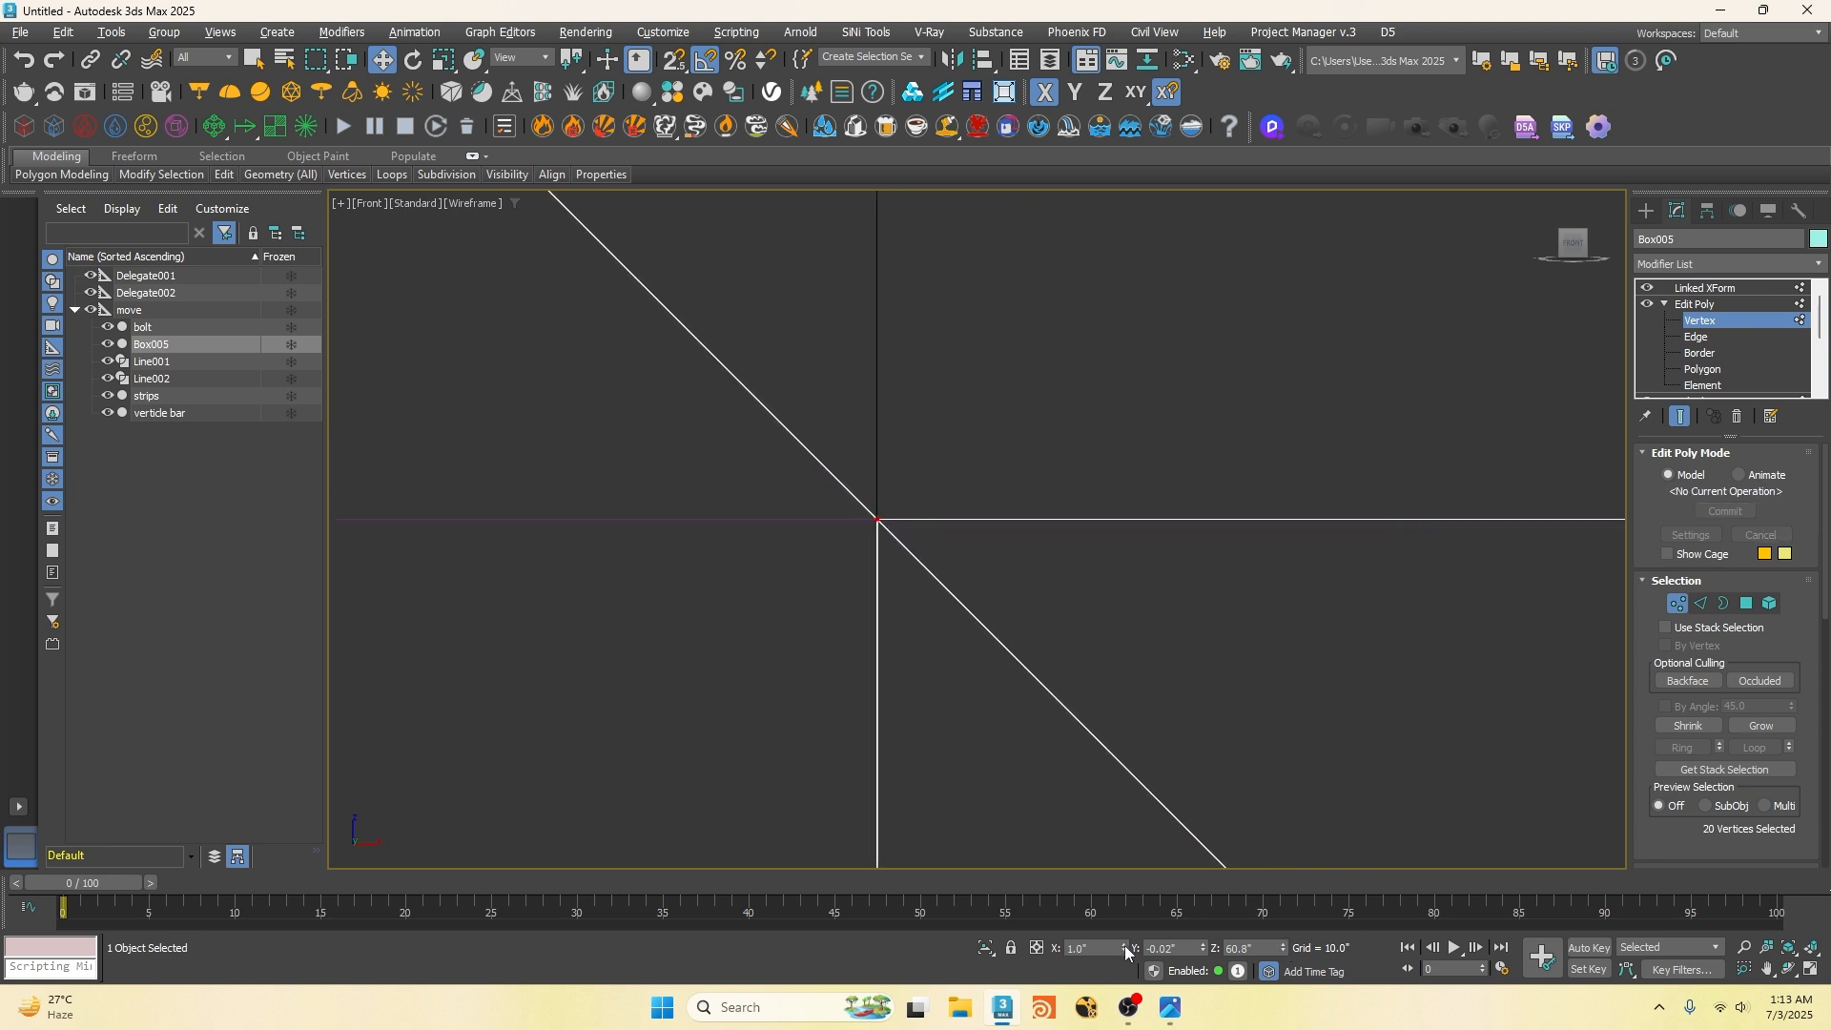
# Step: Examine the frame's depth alignment at both ends from the top view, undoing the trial Y adjustment
pyautogui.scroll(-15, 838, 620)
pyautogui.moveTo(947, 757); pyautogui.dragTo(887, 684, button='middle')
pyautogui.press('t')
pyautogui.scroll(10, 850, 605)
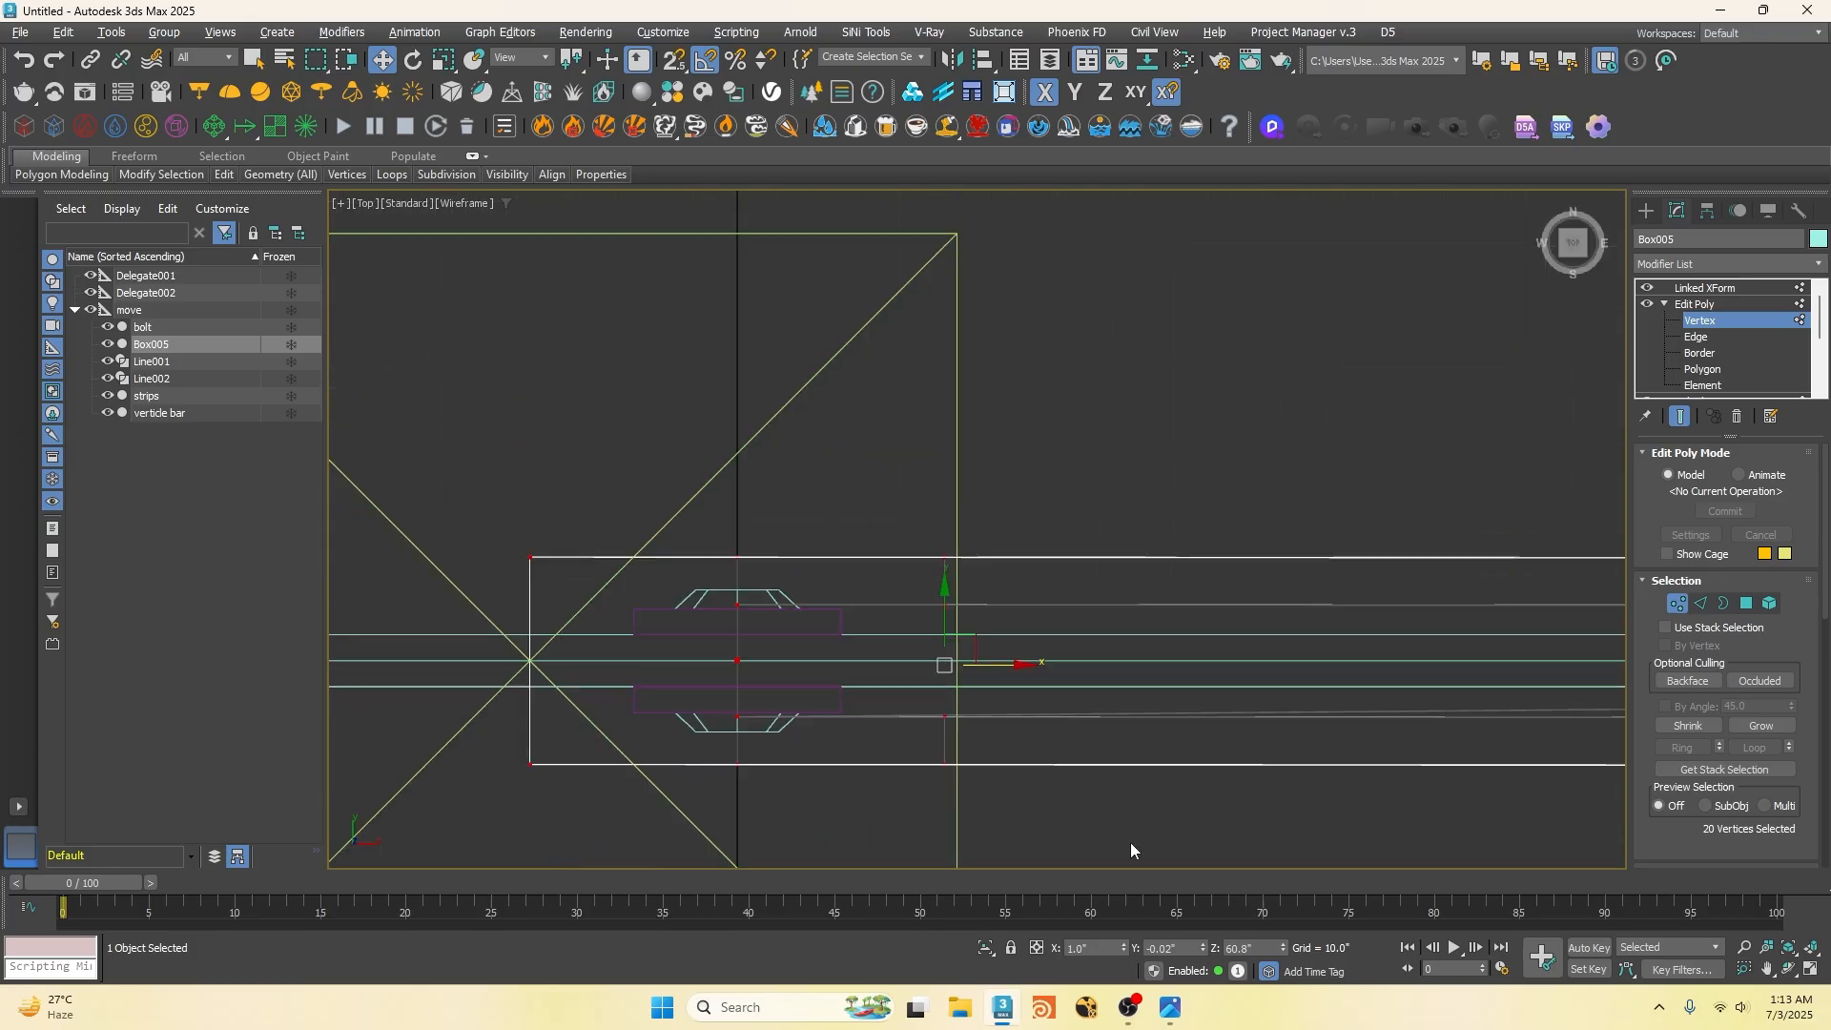
pyautogui.click(1202, 946)
pyautogui.scroll(6, 764, 534)
pyautogui.hotkey('ctrl', 'z')
pyautogui.scroll(-6, 834, 514)
pyautogui.scroll(-5, 834, 520)
pyautogui.scroll(12, 1566, 601)
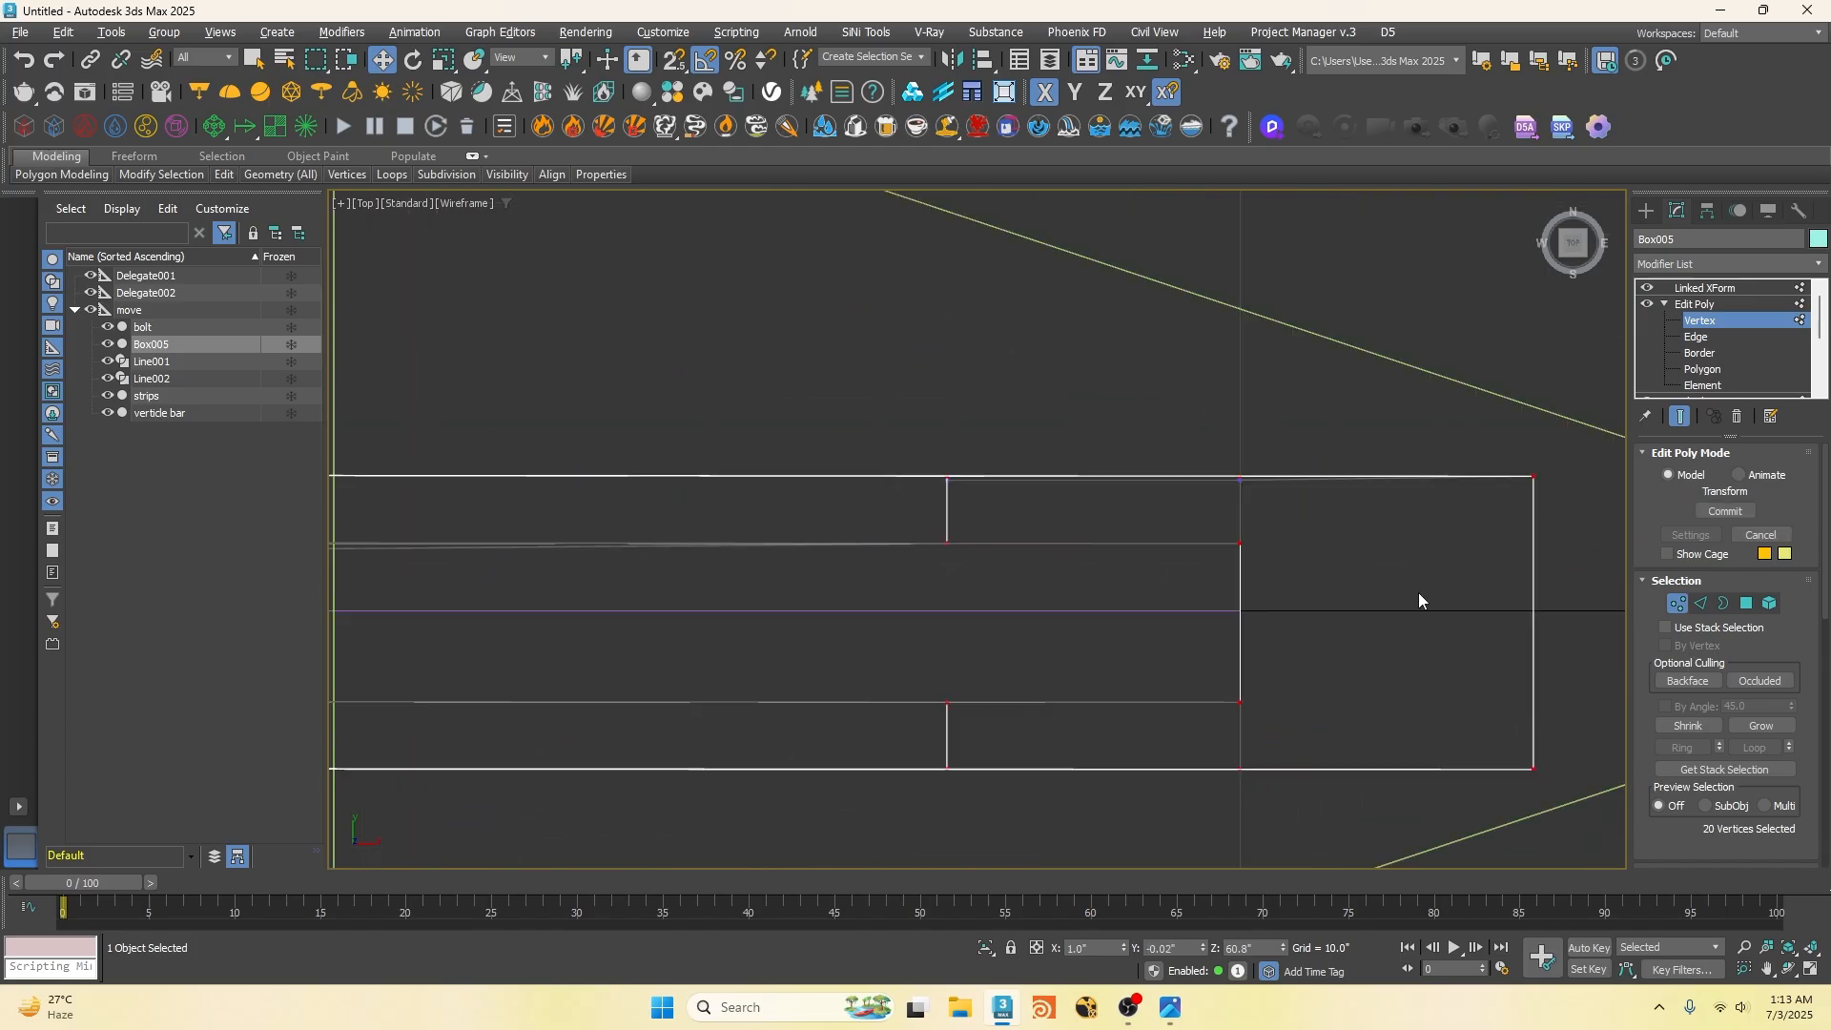
pyautogui.scroll(-8, 1429, 477)
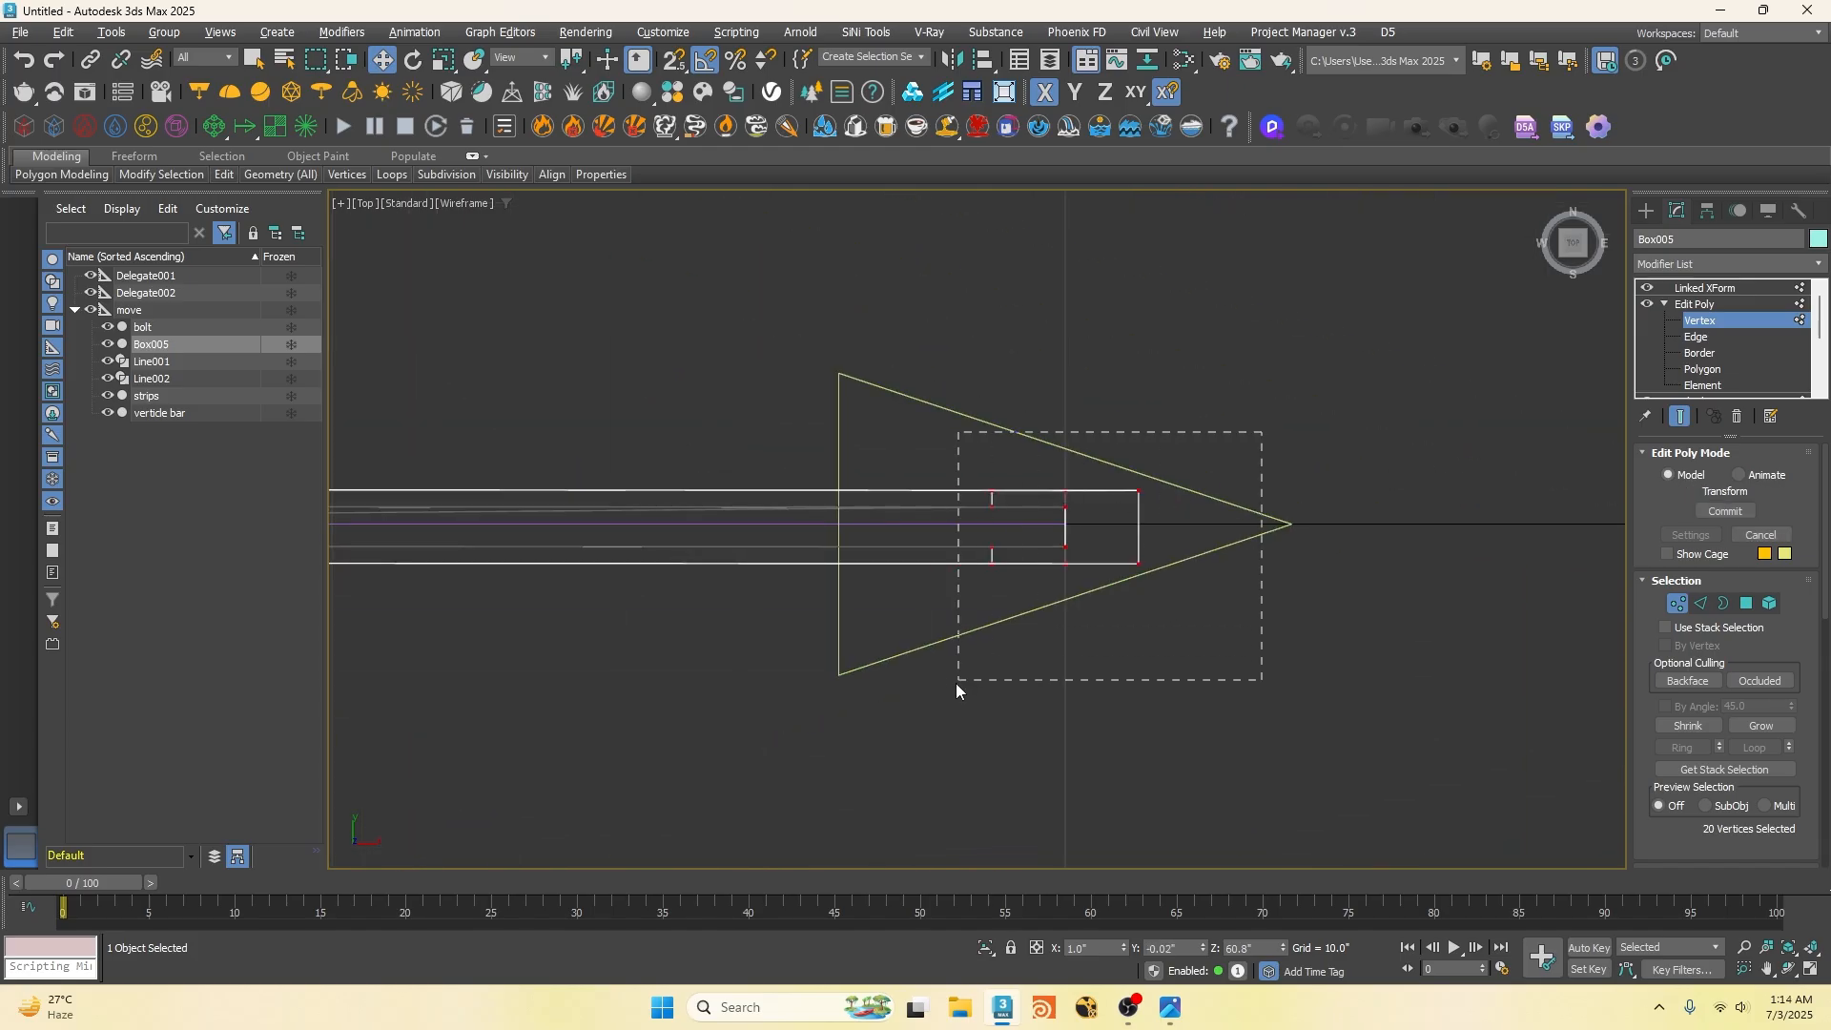
pyautogui.scroll(-8, 1339, 530)
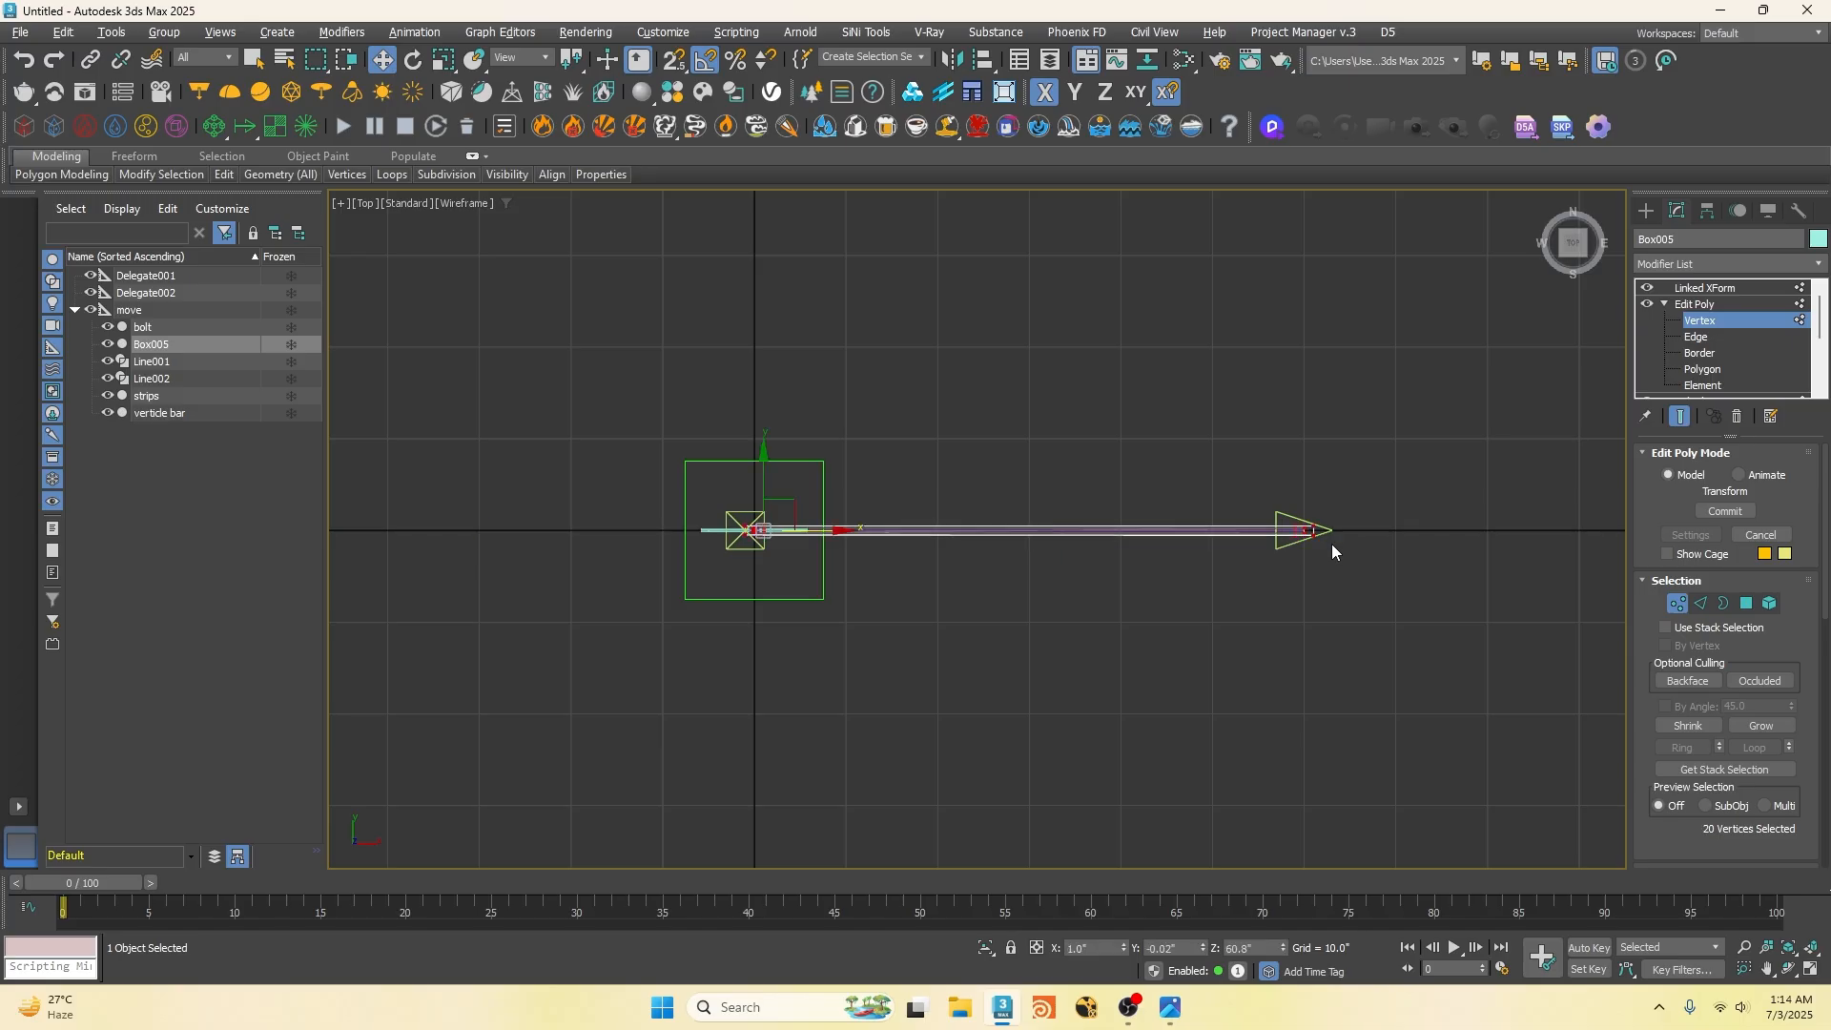
# Step: Return to Box005's upper Linked XForm level and test raising Delegate001 from the front view, restoring its height
pyautogui.click(1683, 290)
pyautogui.press('f')
pyautogui.scroll(8, 797, 536)
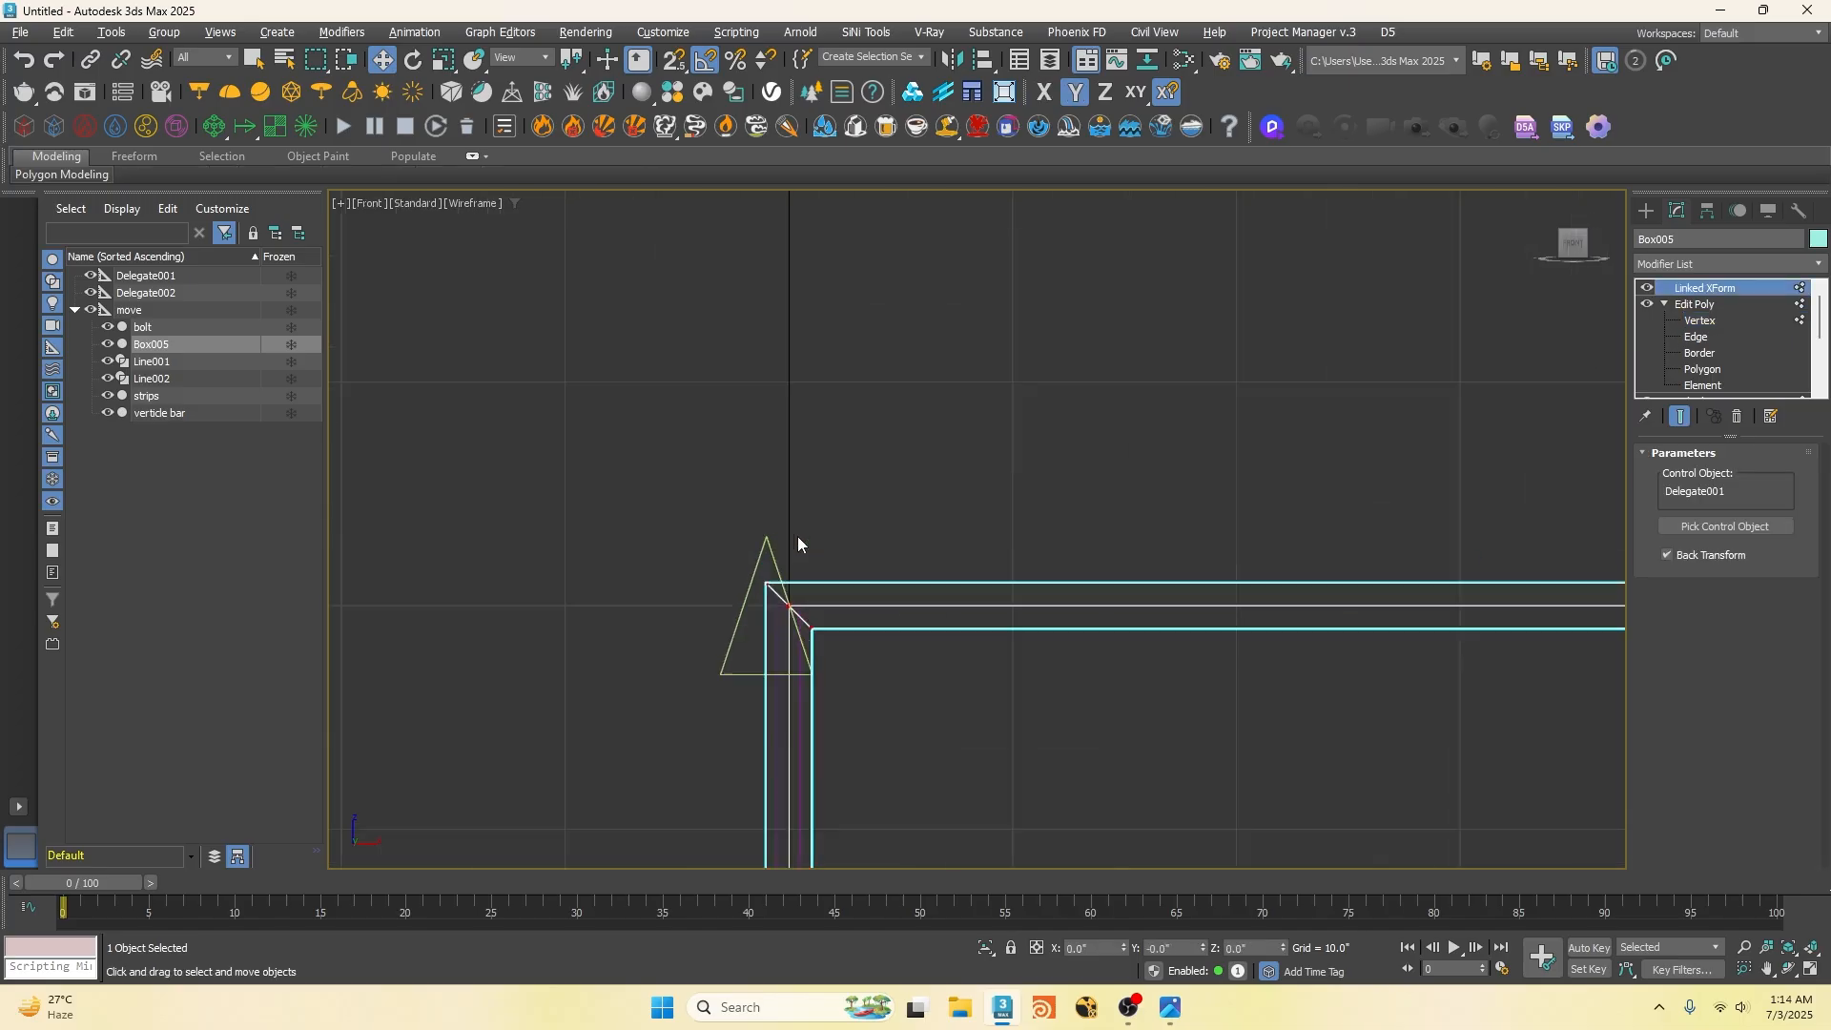
pyautogui.click(766, 553)
pyautogui.moveTo(766, 553); pyautogui.dragTo(777, 315, button='middle')
pyautogui.scroll(-4, 763, 458)
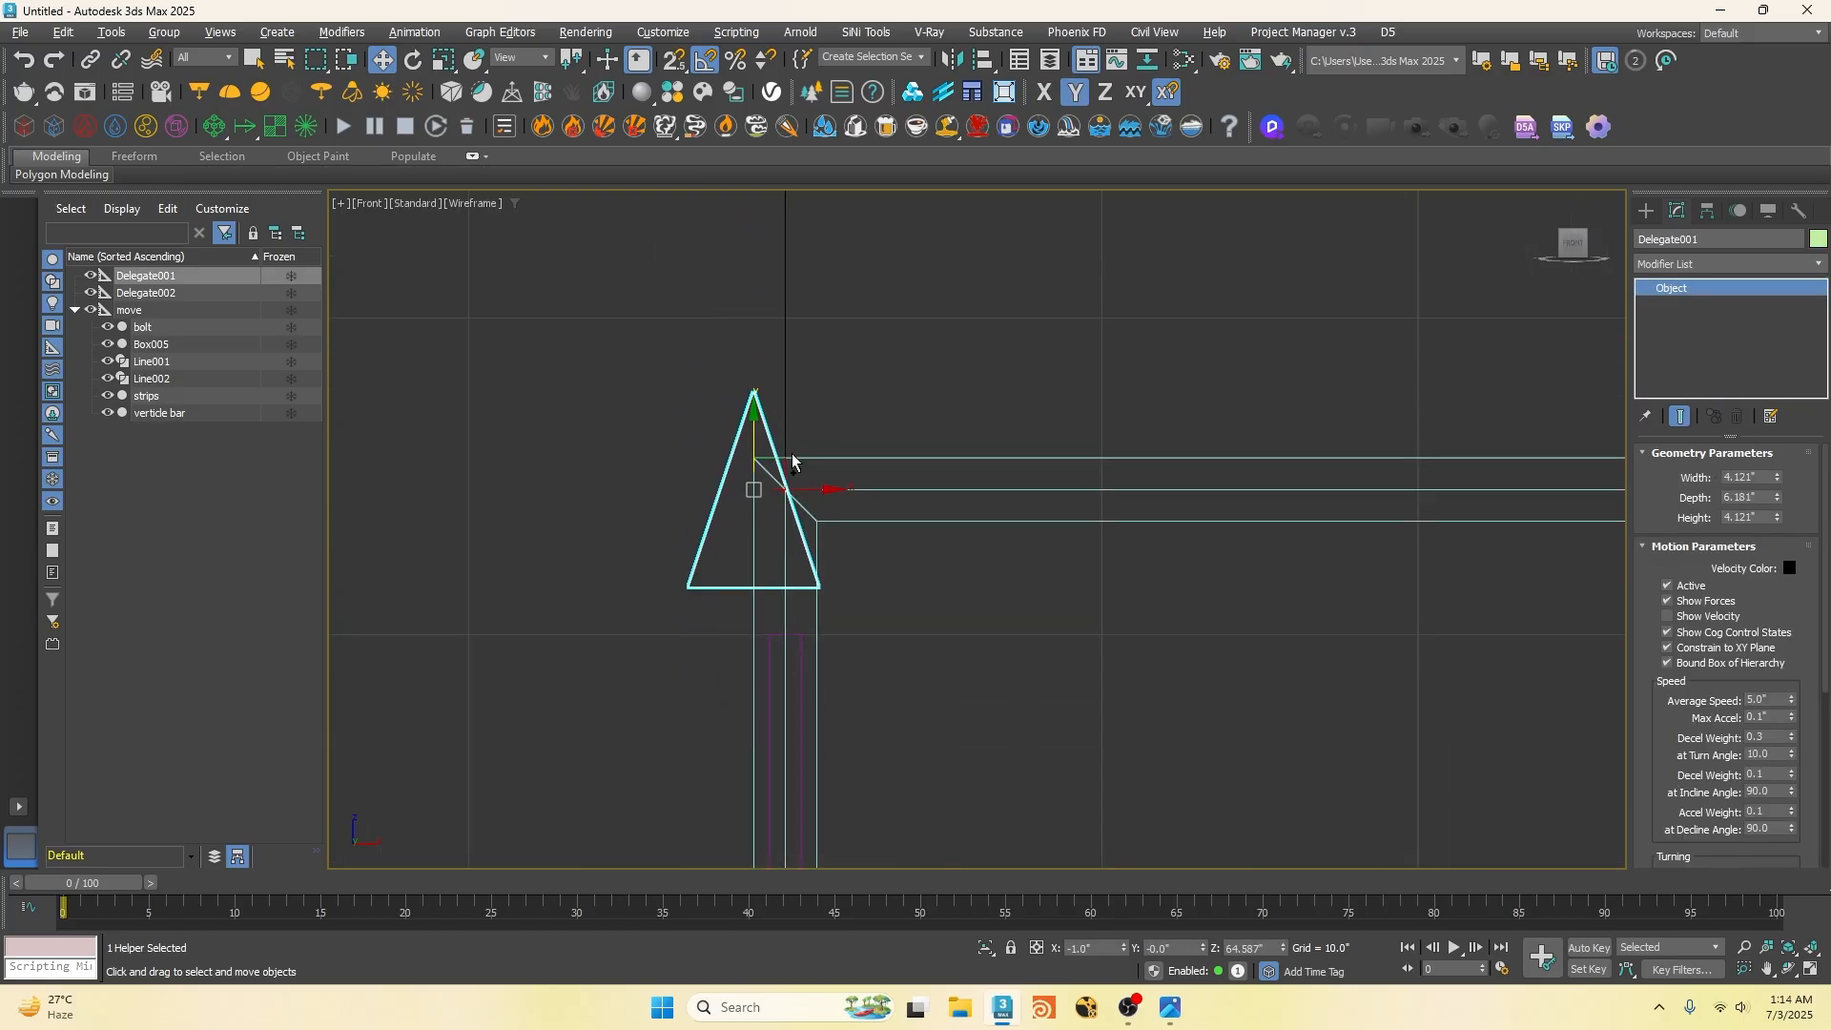
pyautogui.scroll(-4, 830, 600)
pyautogui.scroll(4, 907, 695)
pyautogui.scroll(-2, 901, 691)
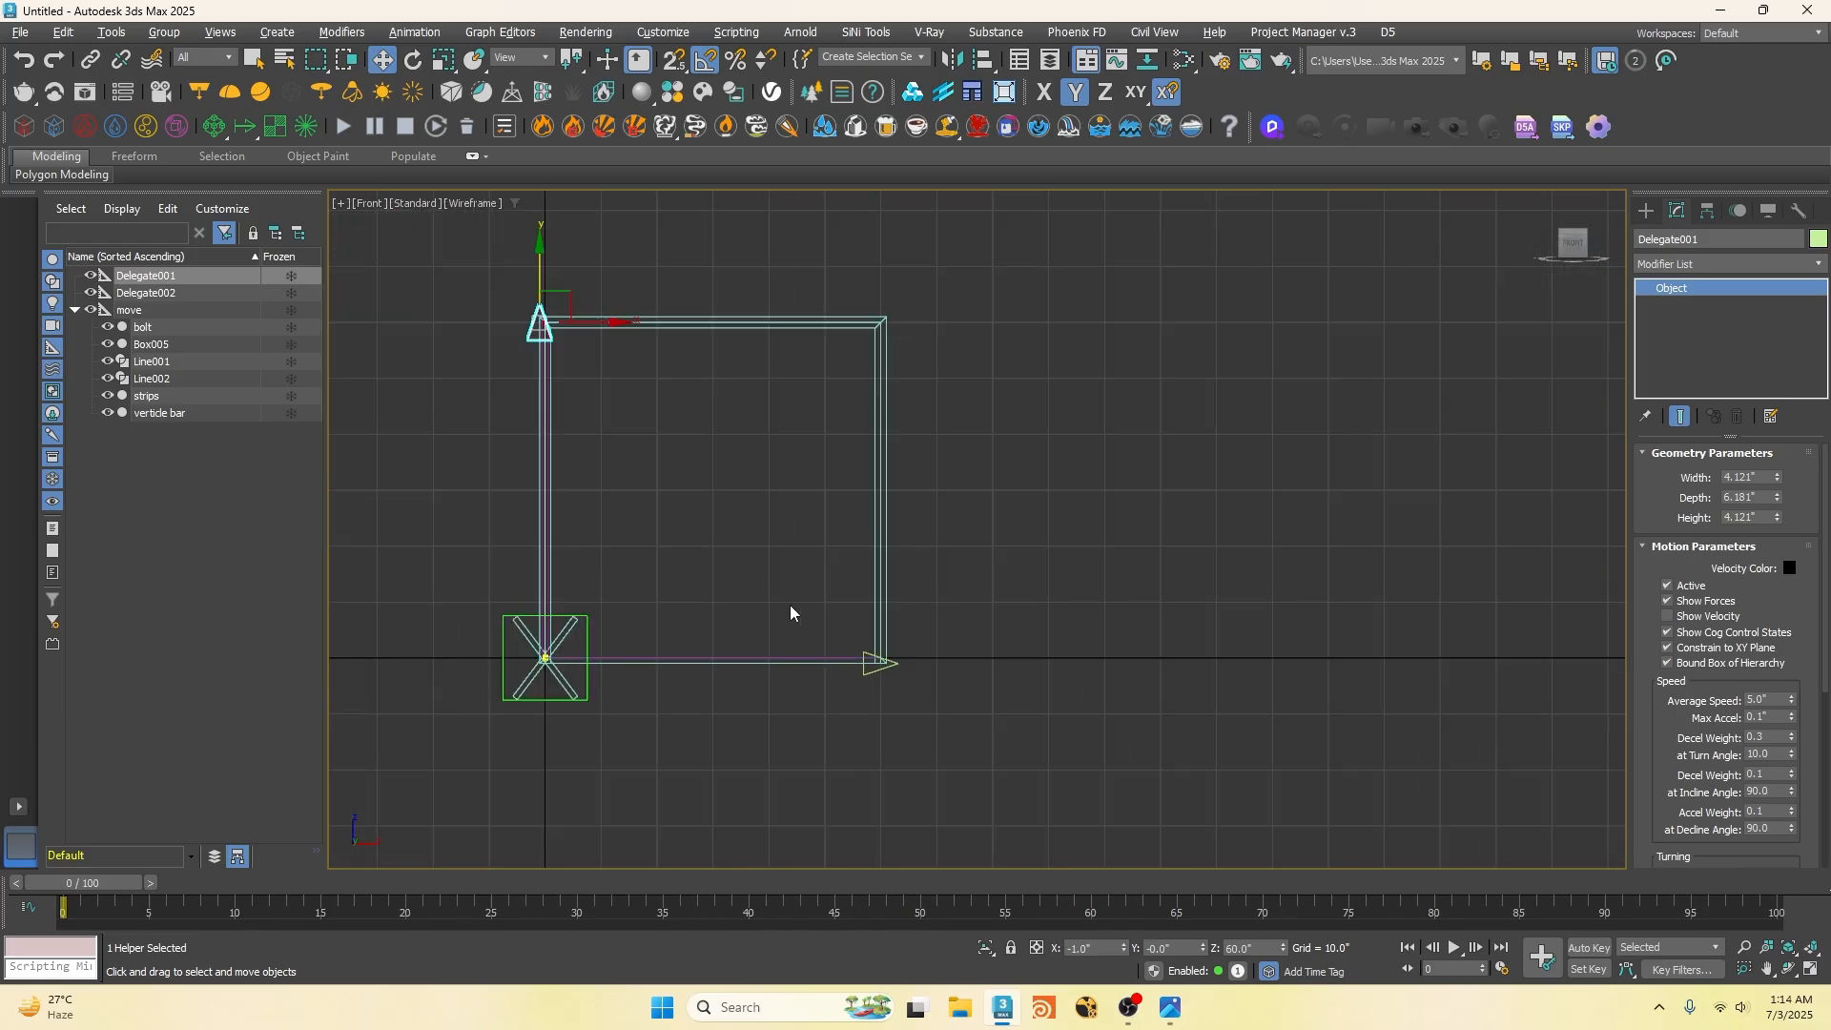
# Step: Test moving Delegate002 outward to widen the frame, and undo the move
pyautogui.click(895, 666)
pyautogui.moveTo(932, 665); pyautogui.dragTo(1020, 665)
pyautogui.scroll(5, 984, 663)
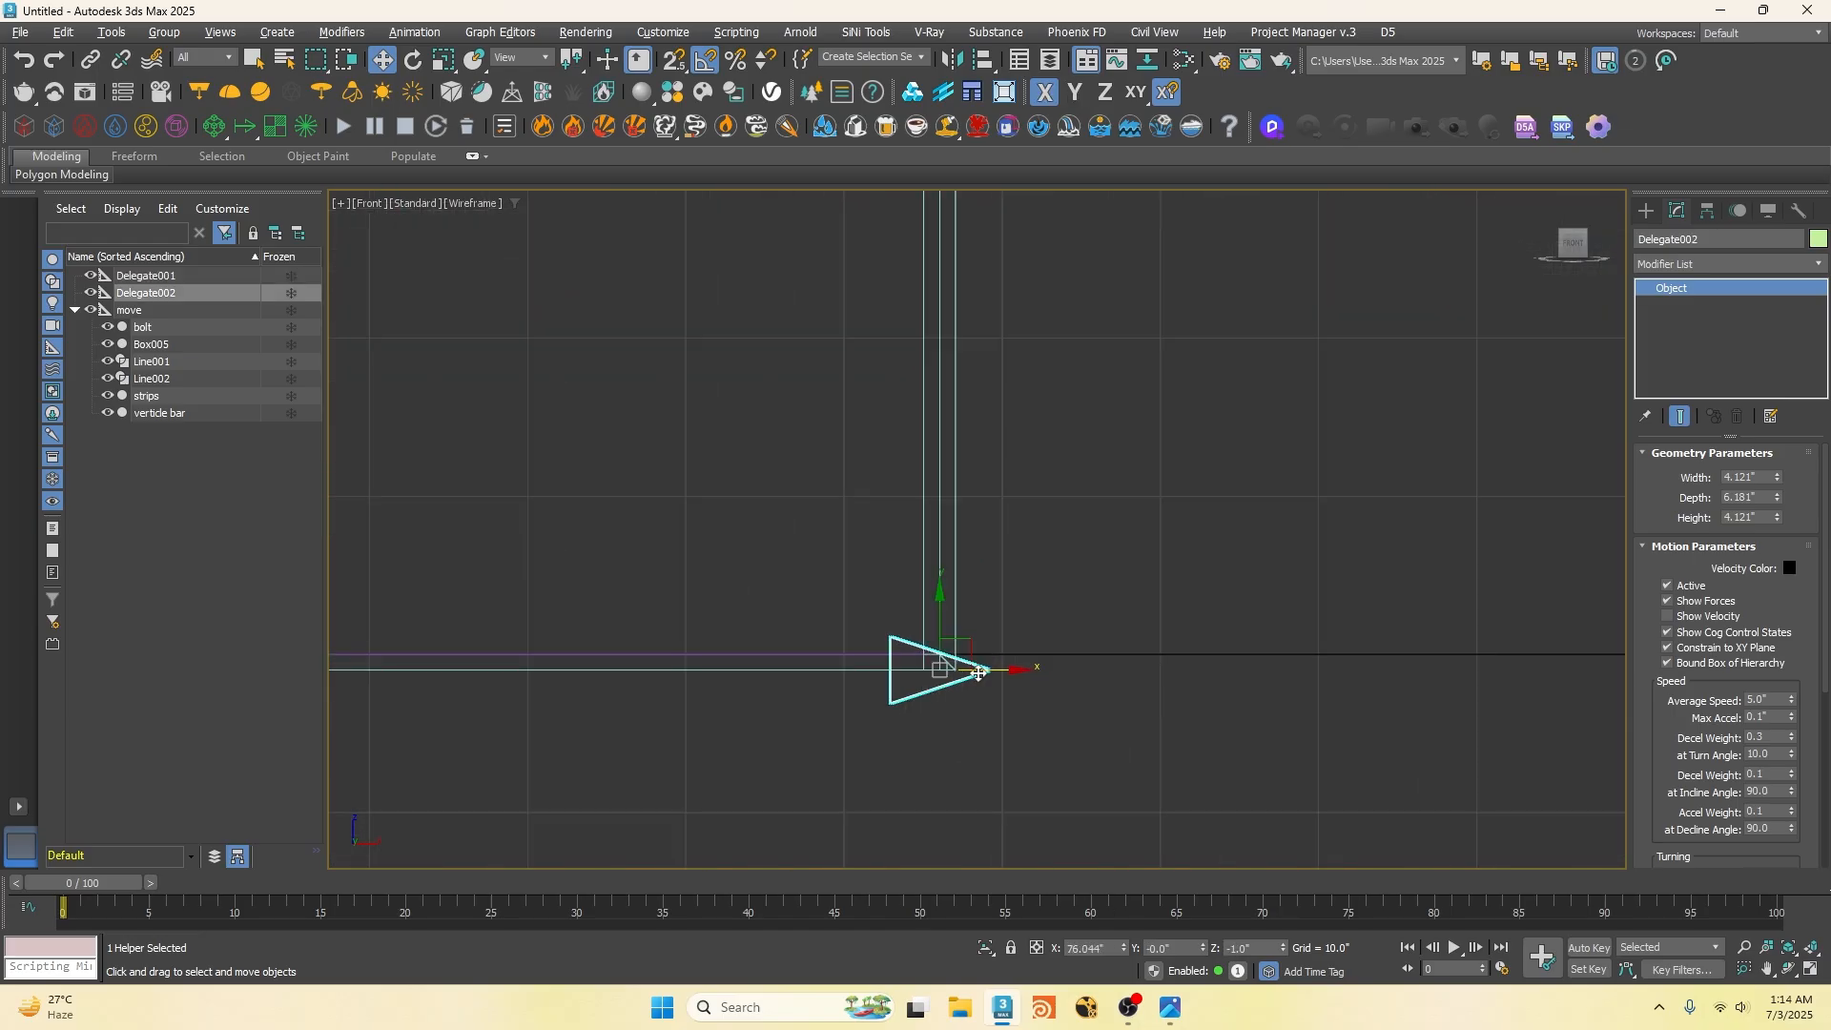
pyautogui.hotkey('ctrl', 'z')
pyautogui.scroll(-7, 987, 642)
pyautogui.scroll(6, 769, 485)
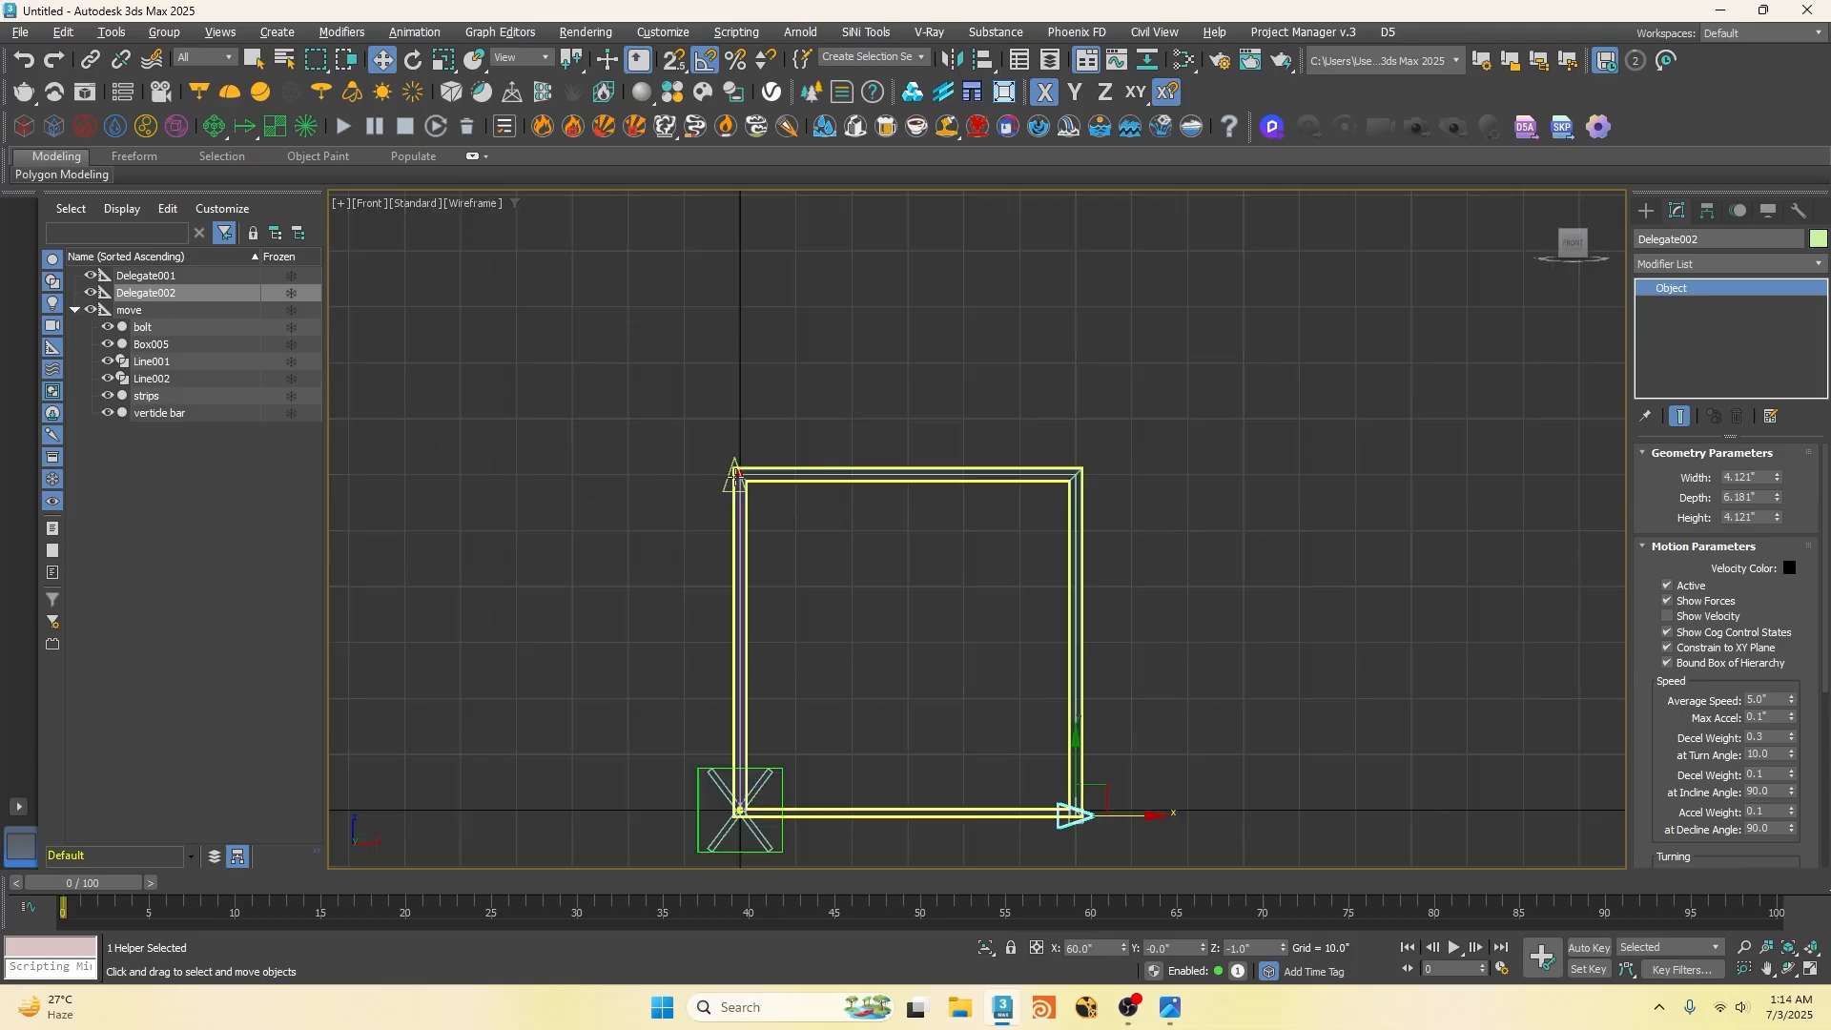
# Step: Lower Box005's selected Edit Poly vertices to Z 59.8" to line up the frame's top edge with the vertical line's end
pyautogui.click(742, 419)
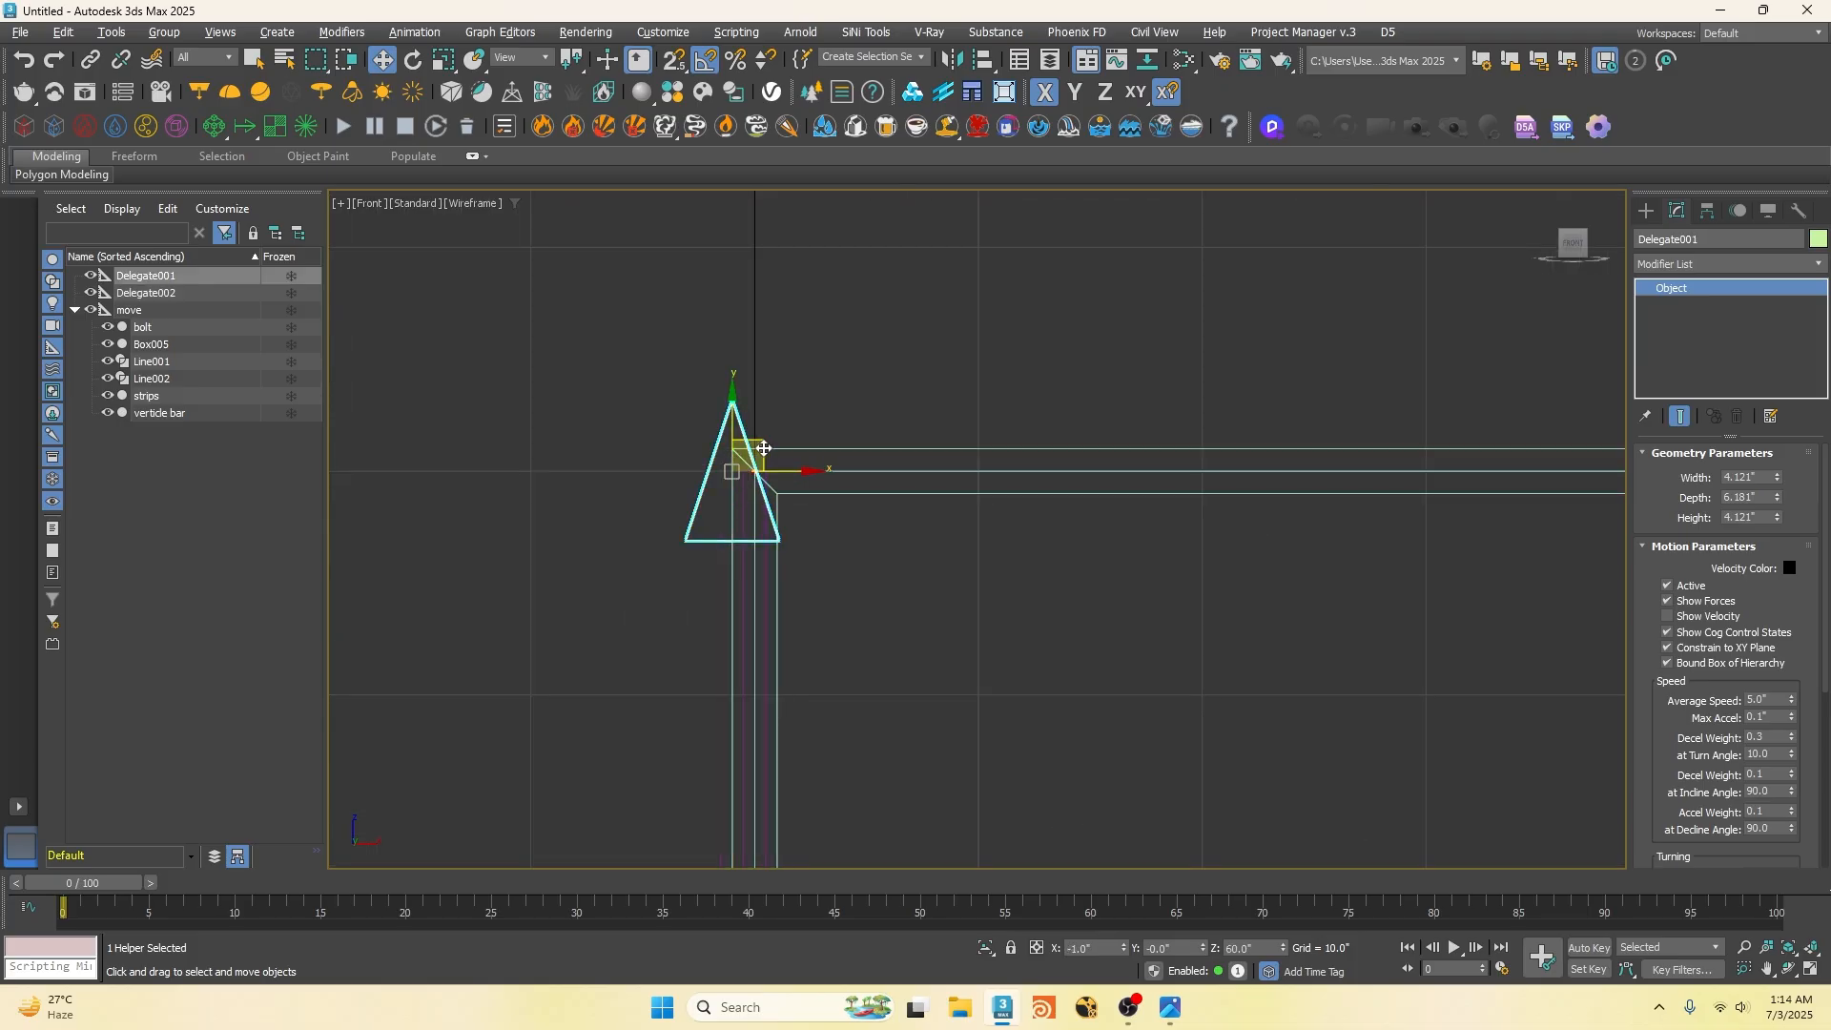
pyautogui.click(734, 482)
pyautogui.click(1703, 321)
pyautogui.scroll(5, 754, 443)
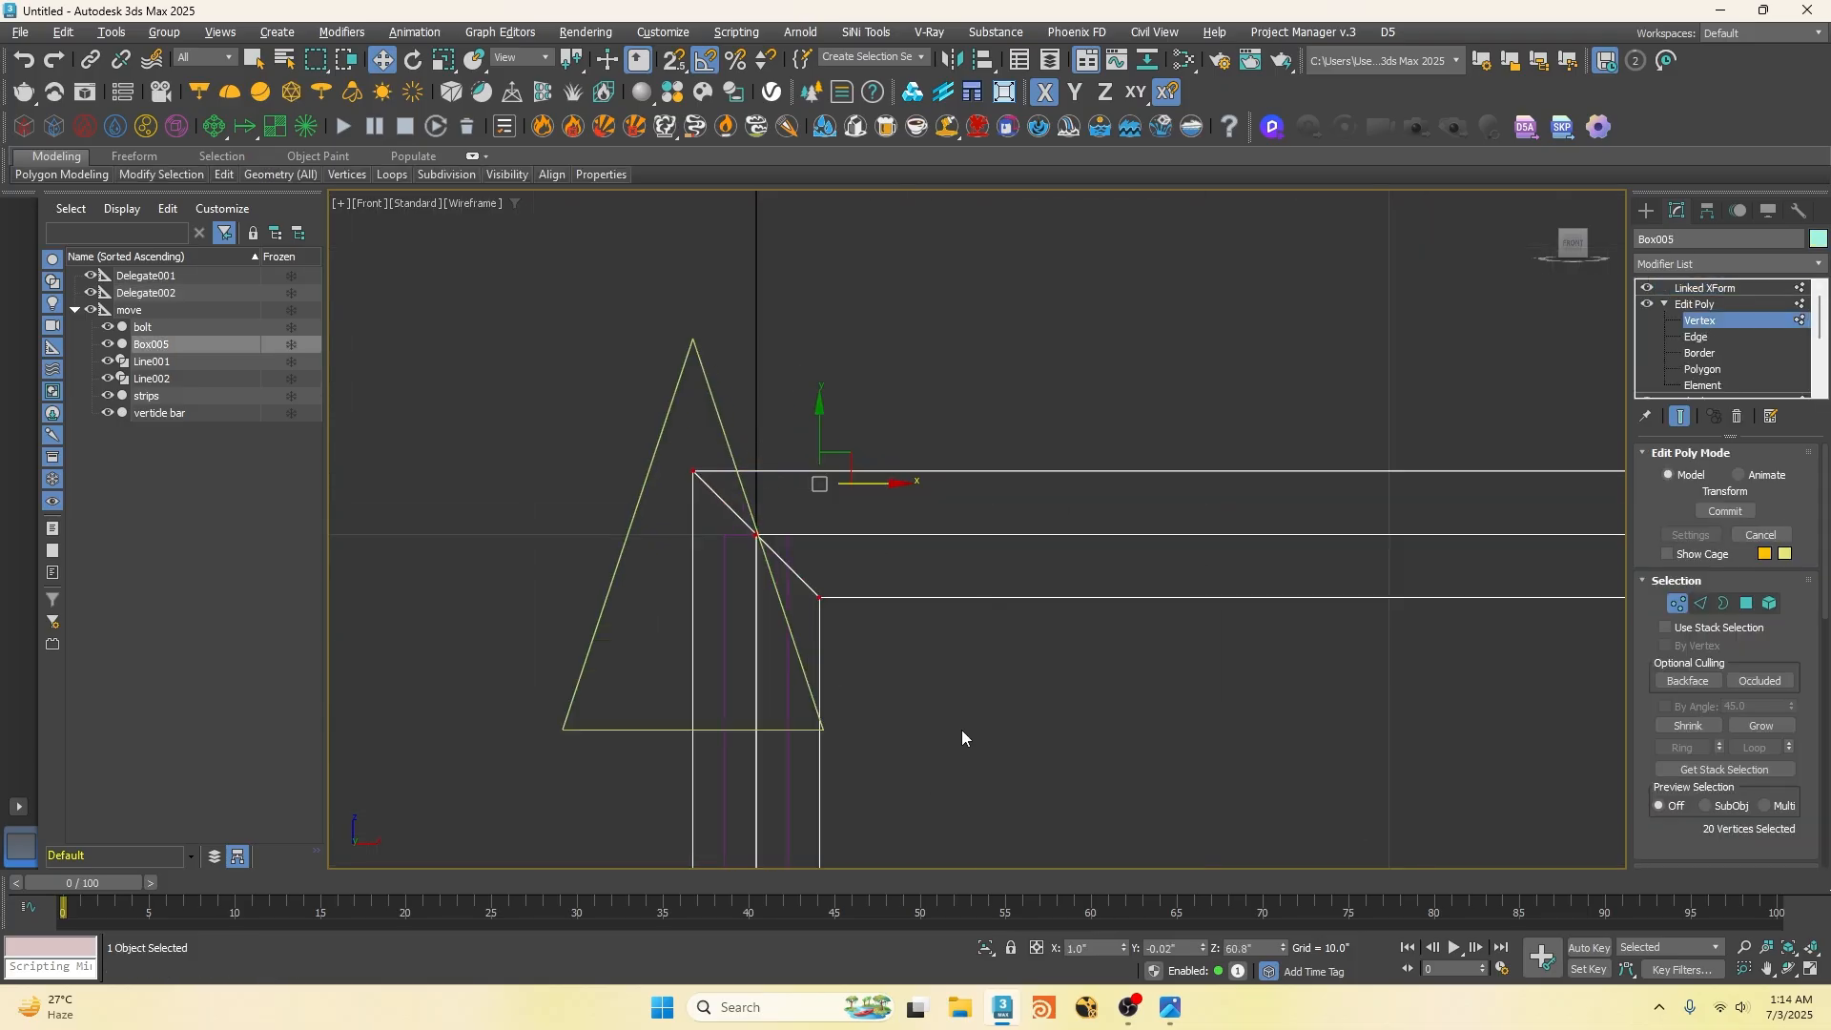
pyautogui.moveTo(1286, 947); pyautogui.dragTo(900, 6)
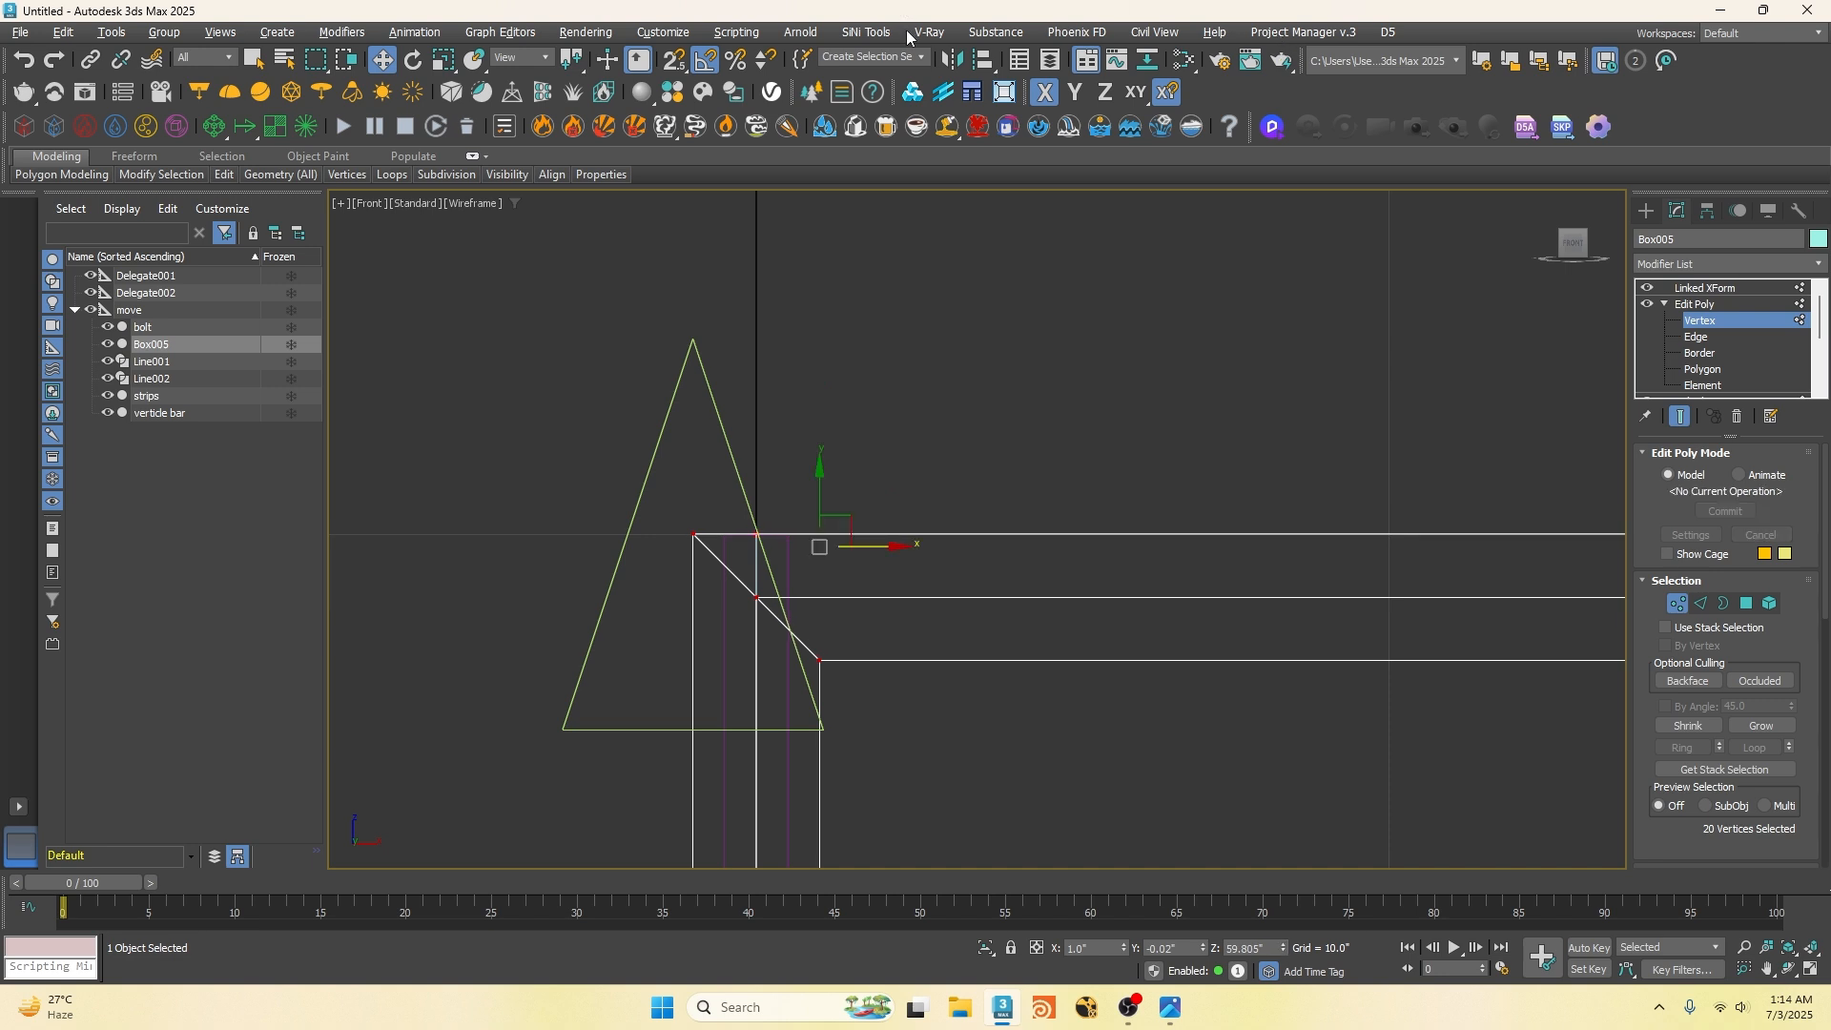
pyautogui.scroll(8, 742, 465)
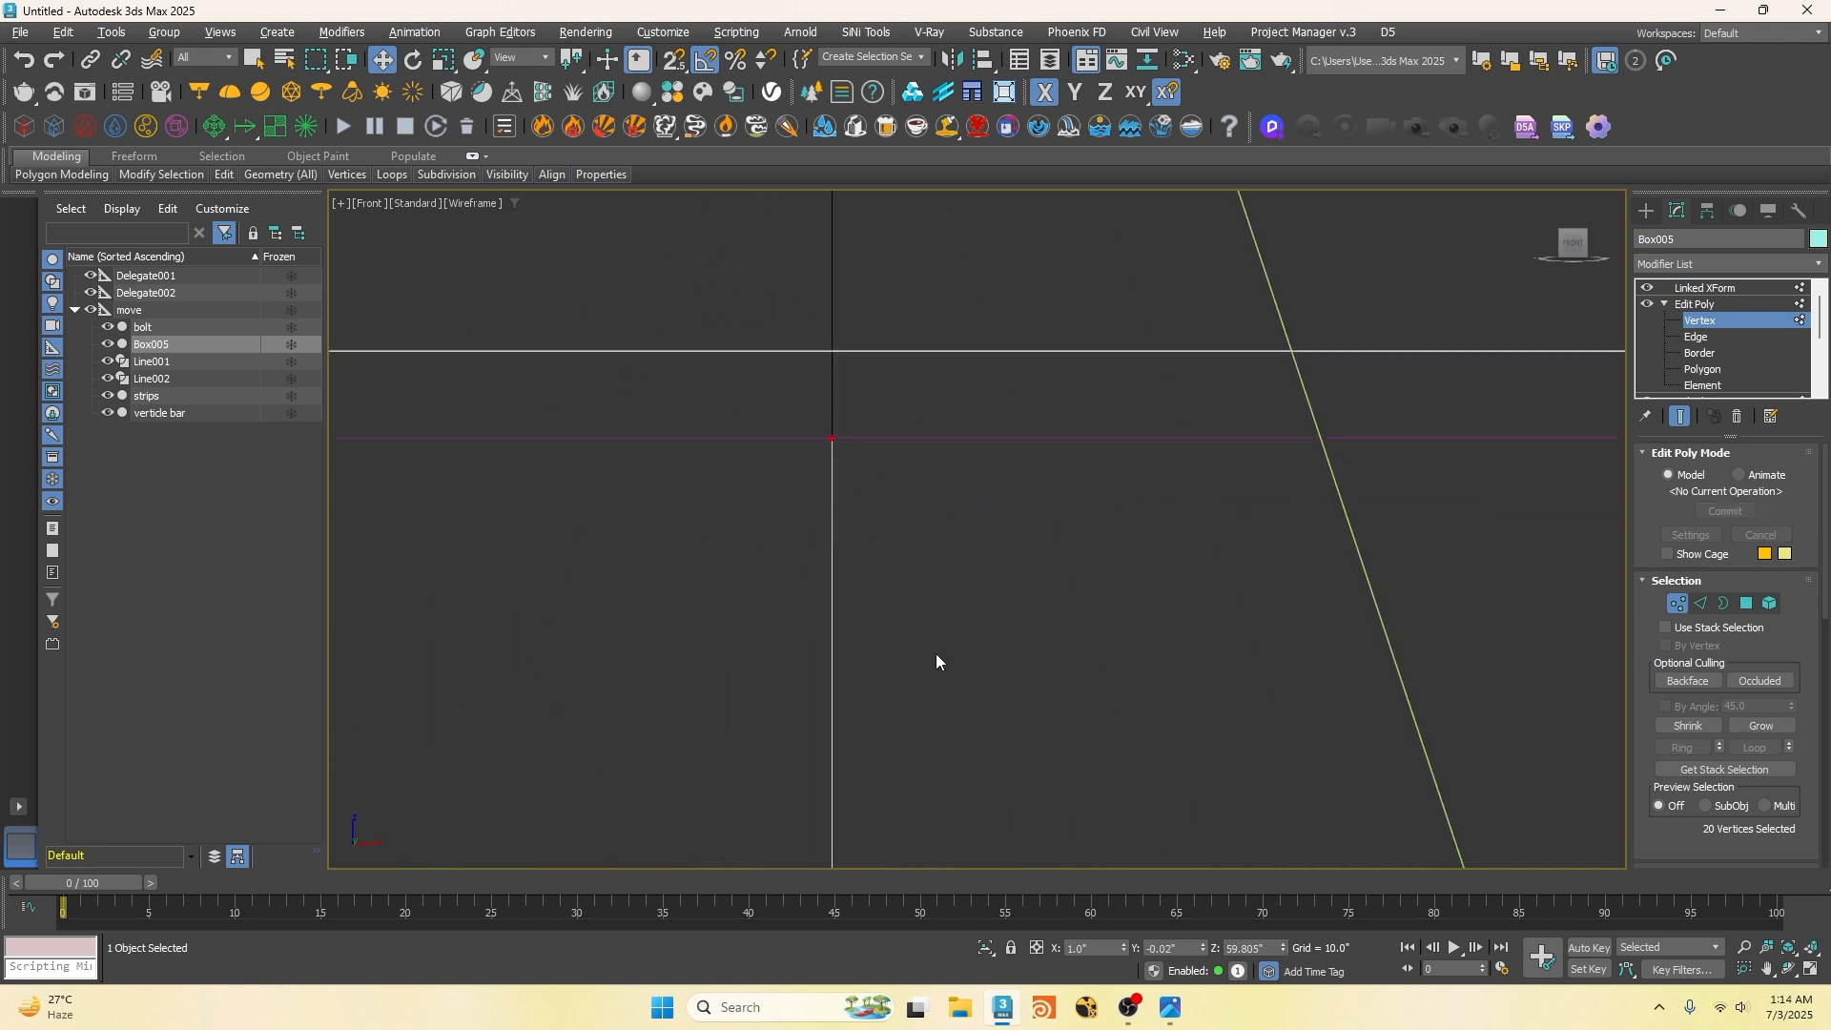
pyautogui.moveTo(1285, 948); pyautogui.dragTo(1046, 8)
pyautogui.scroll(5, 925, 319)
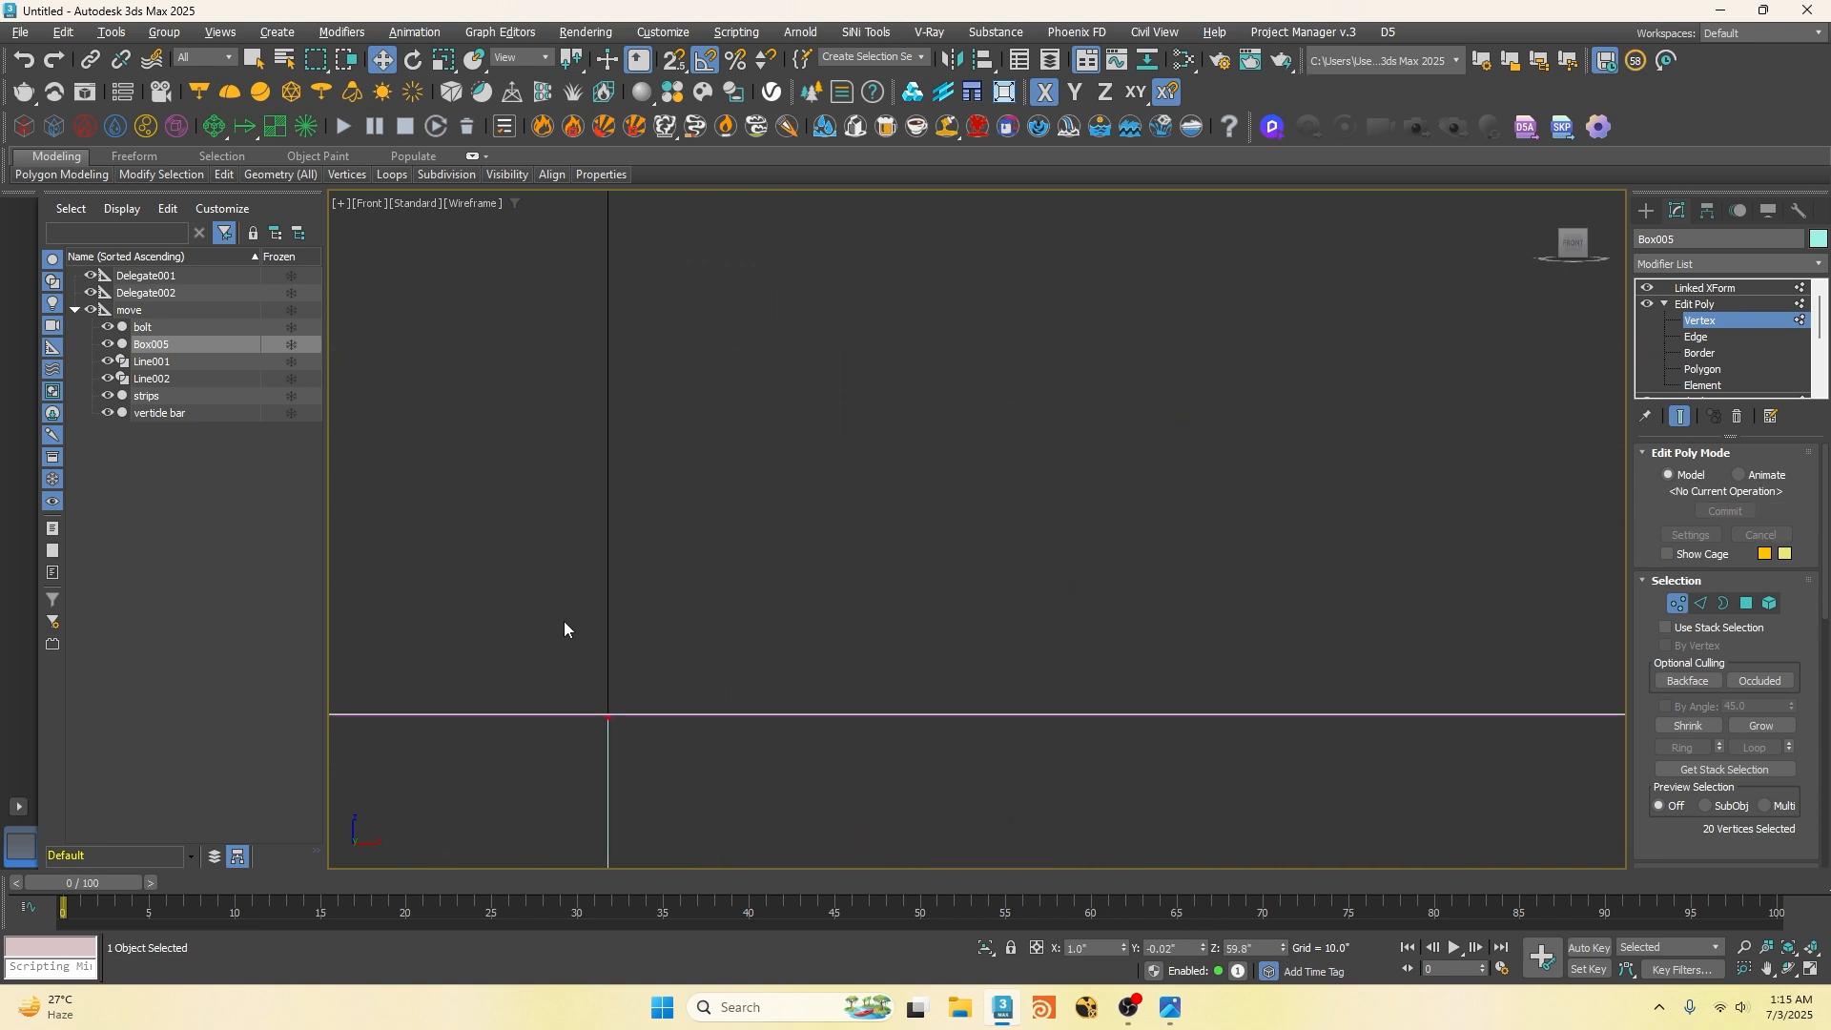
pyautogui.scroll(-12, 839, 586)
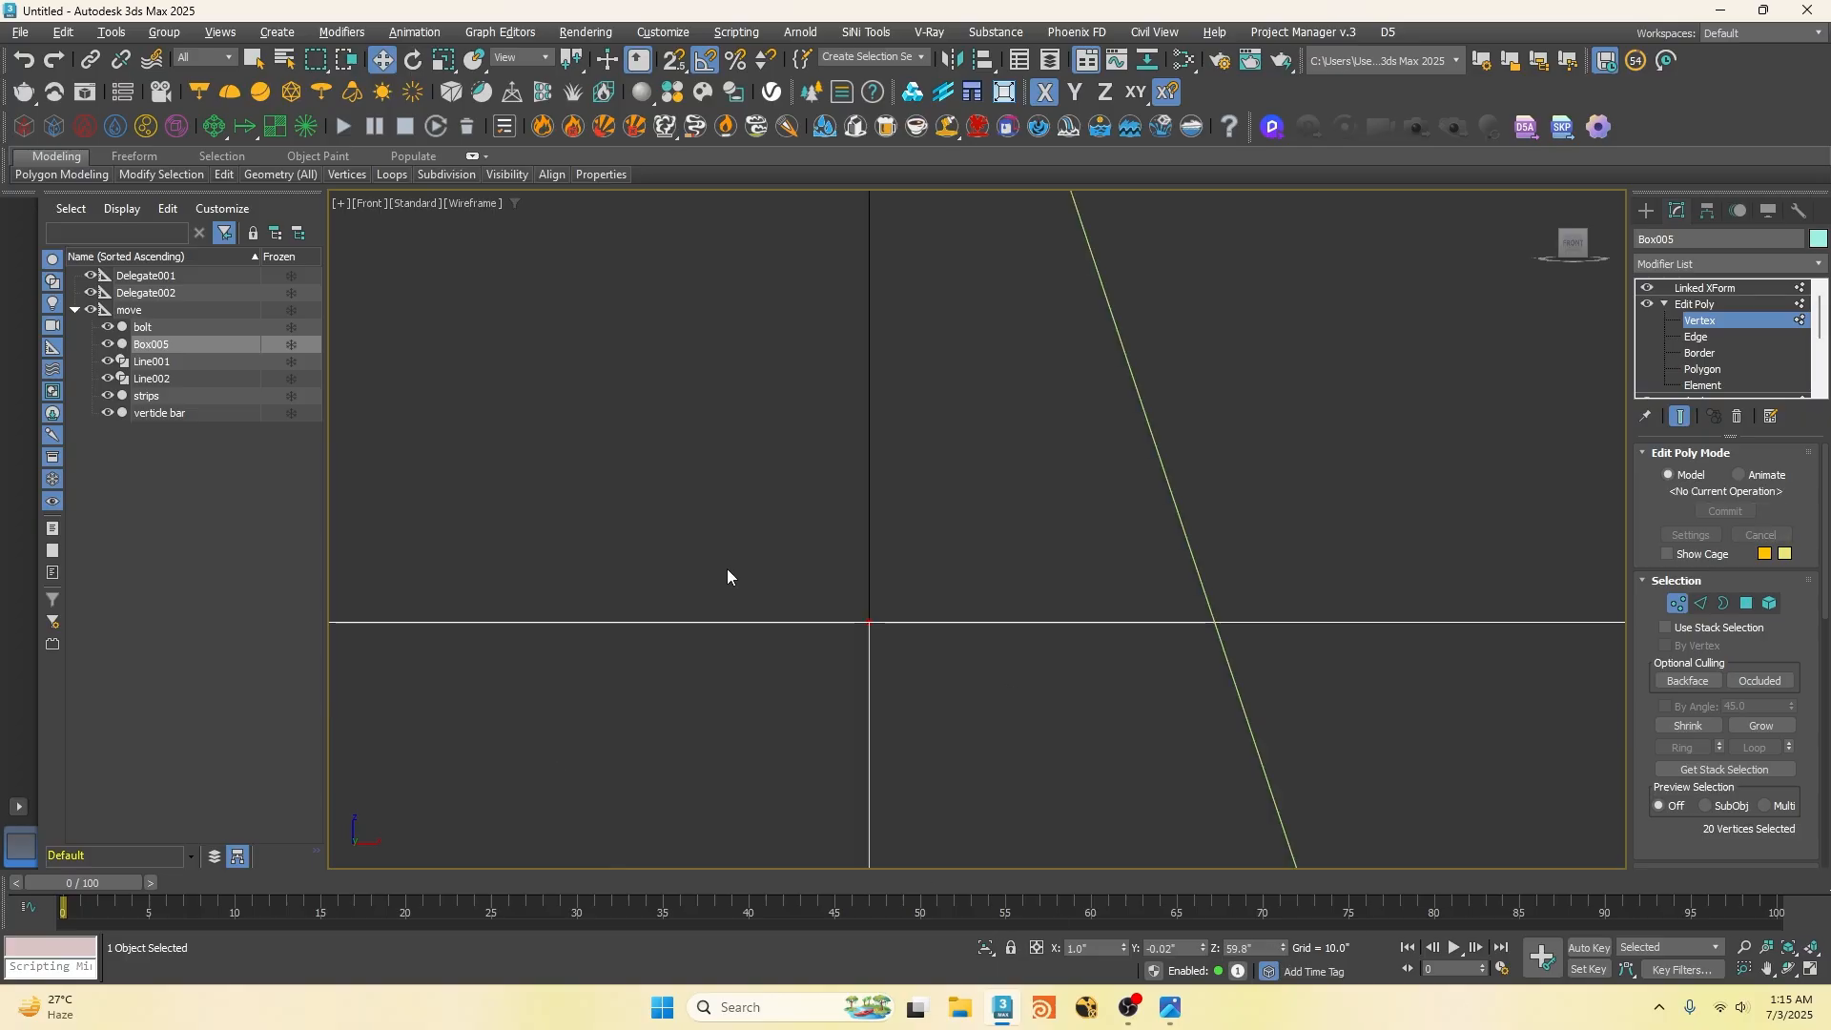
# Step: Shift Box005's selected base Editable Poly vertices to X 29.677" to align the frame's far outer edge with the bottom line's end
pyautogui.click(1677, 290)
pyautogui.click(1664, 303)
pyautogui.click(1670, 352)
pyautogui.click(995, 556)
pyautogui.scroll(8, 683, 638)
pyautogui.scroll(3, 702, 600)
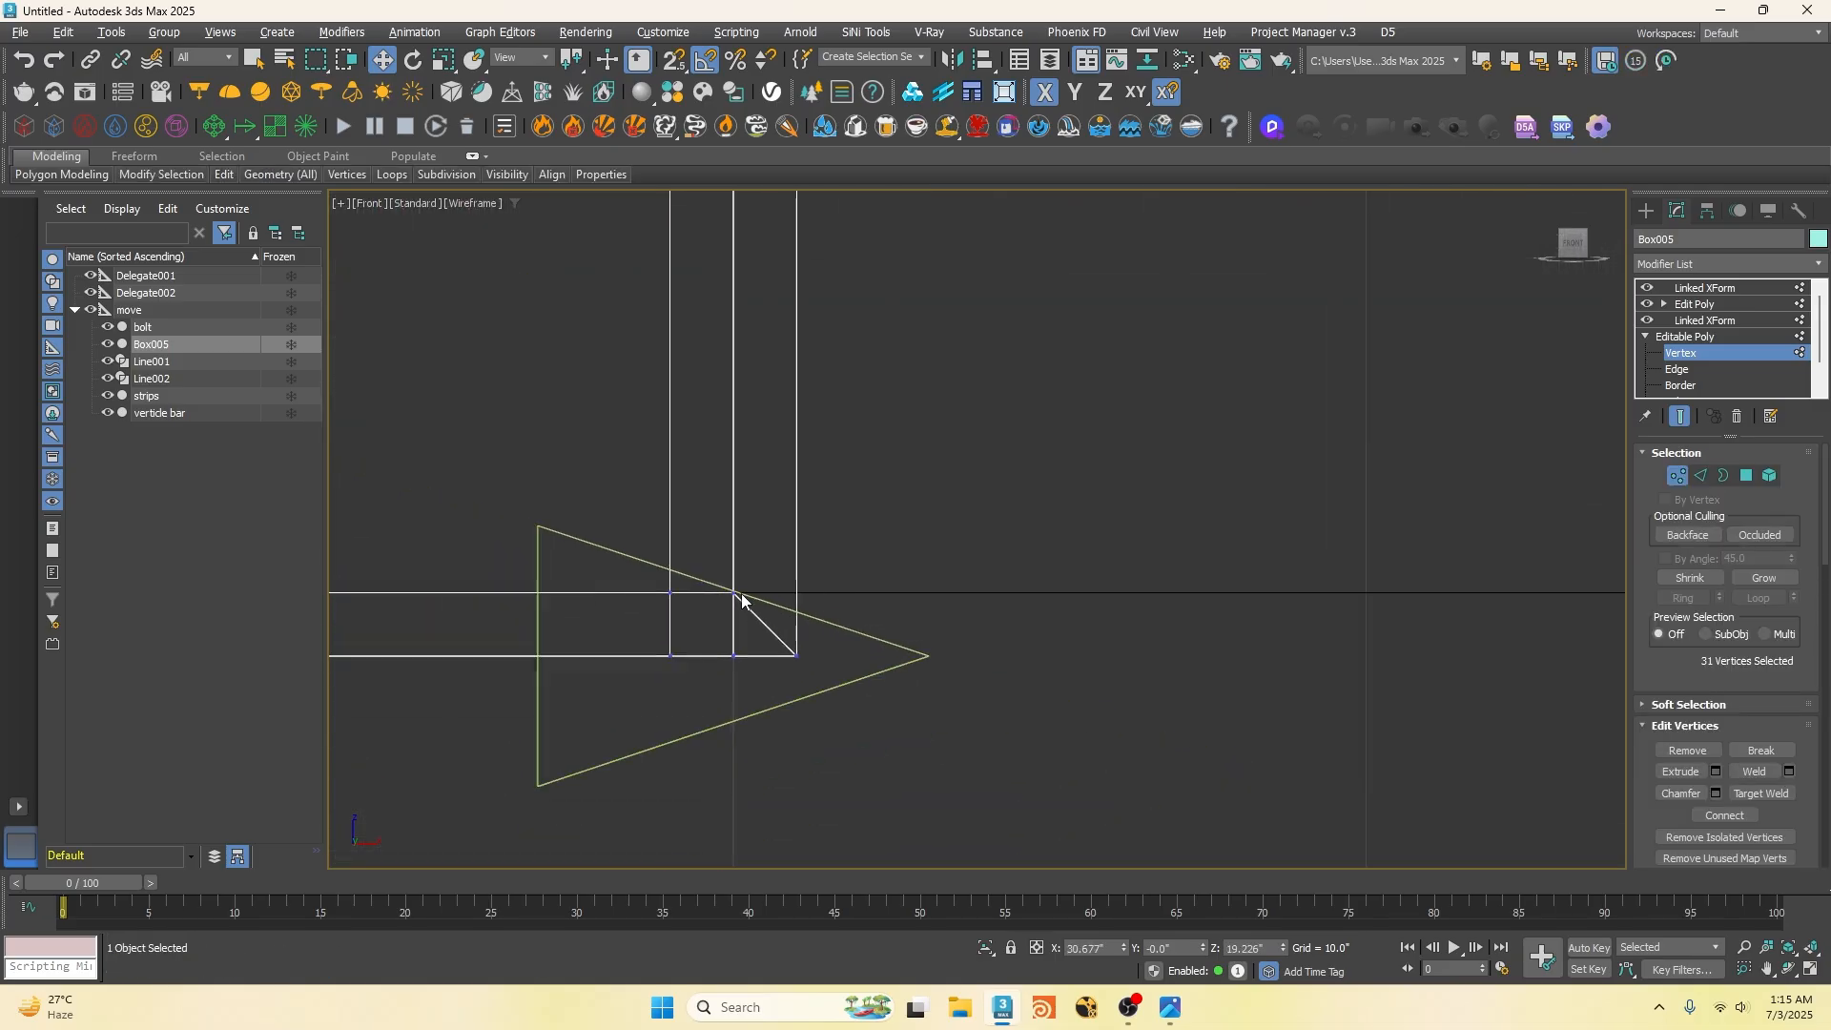
pyautogui.moveTo(1282, 952); pyautogui.dragTo(1280, 856)
pyautogui.hotkey('ctrl', 'z')
pyautogui.scroll(5, 756, 614)
pyautogui.moveTo(1125, 950); pyautogui.dragTo(1037, 161)
pyautogui.scroll(6, 690, 557)
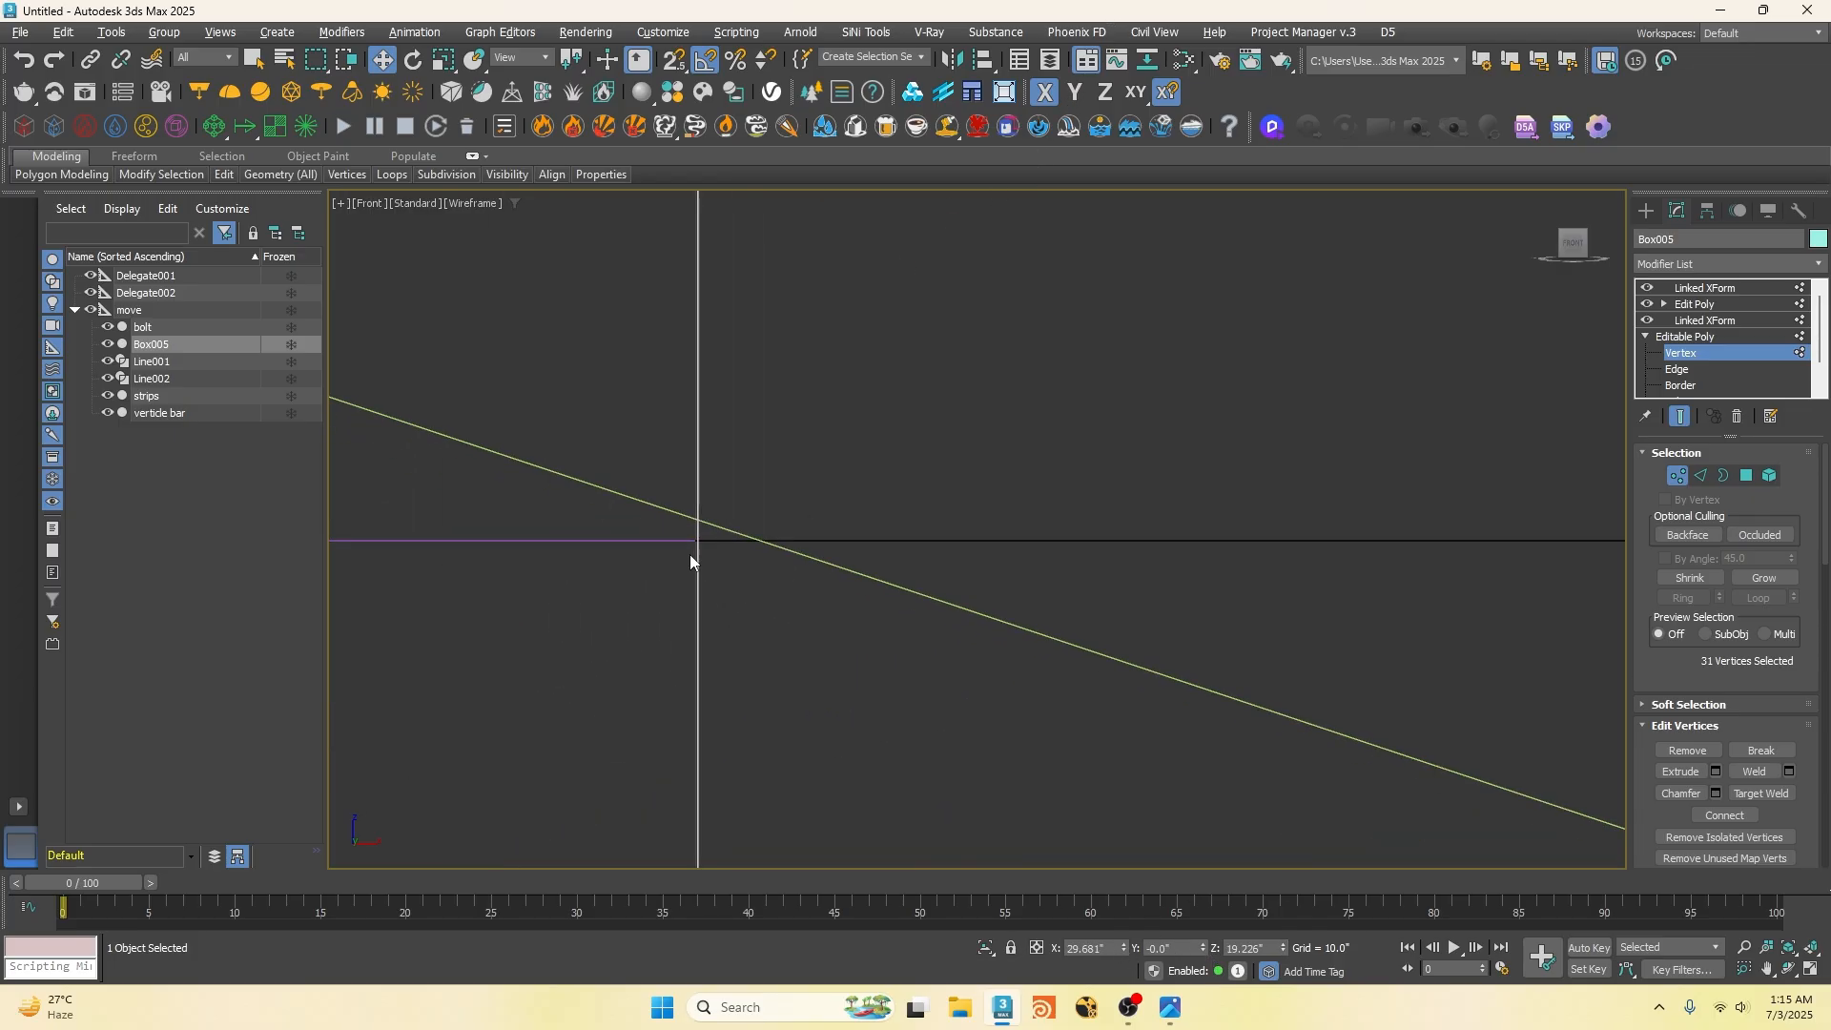
pyautogui.moveTo(1122, 951); pyautogui.dragTo(1123, 955)
pyautogui.scroll(3, 723, 718)
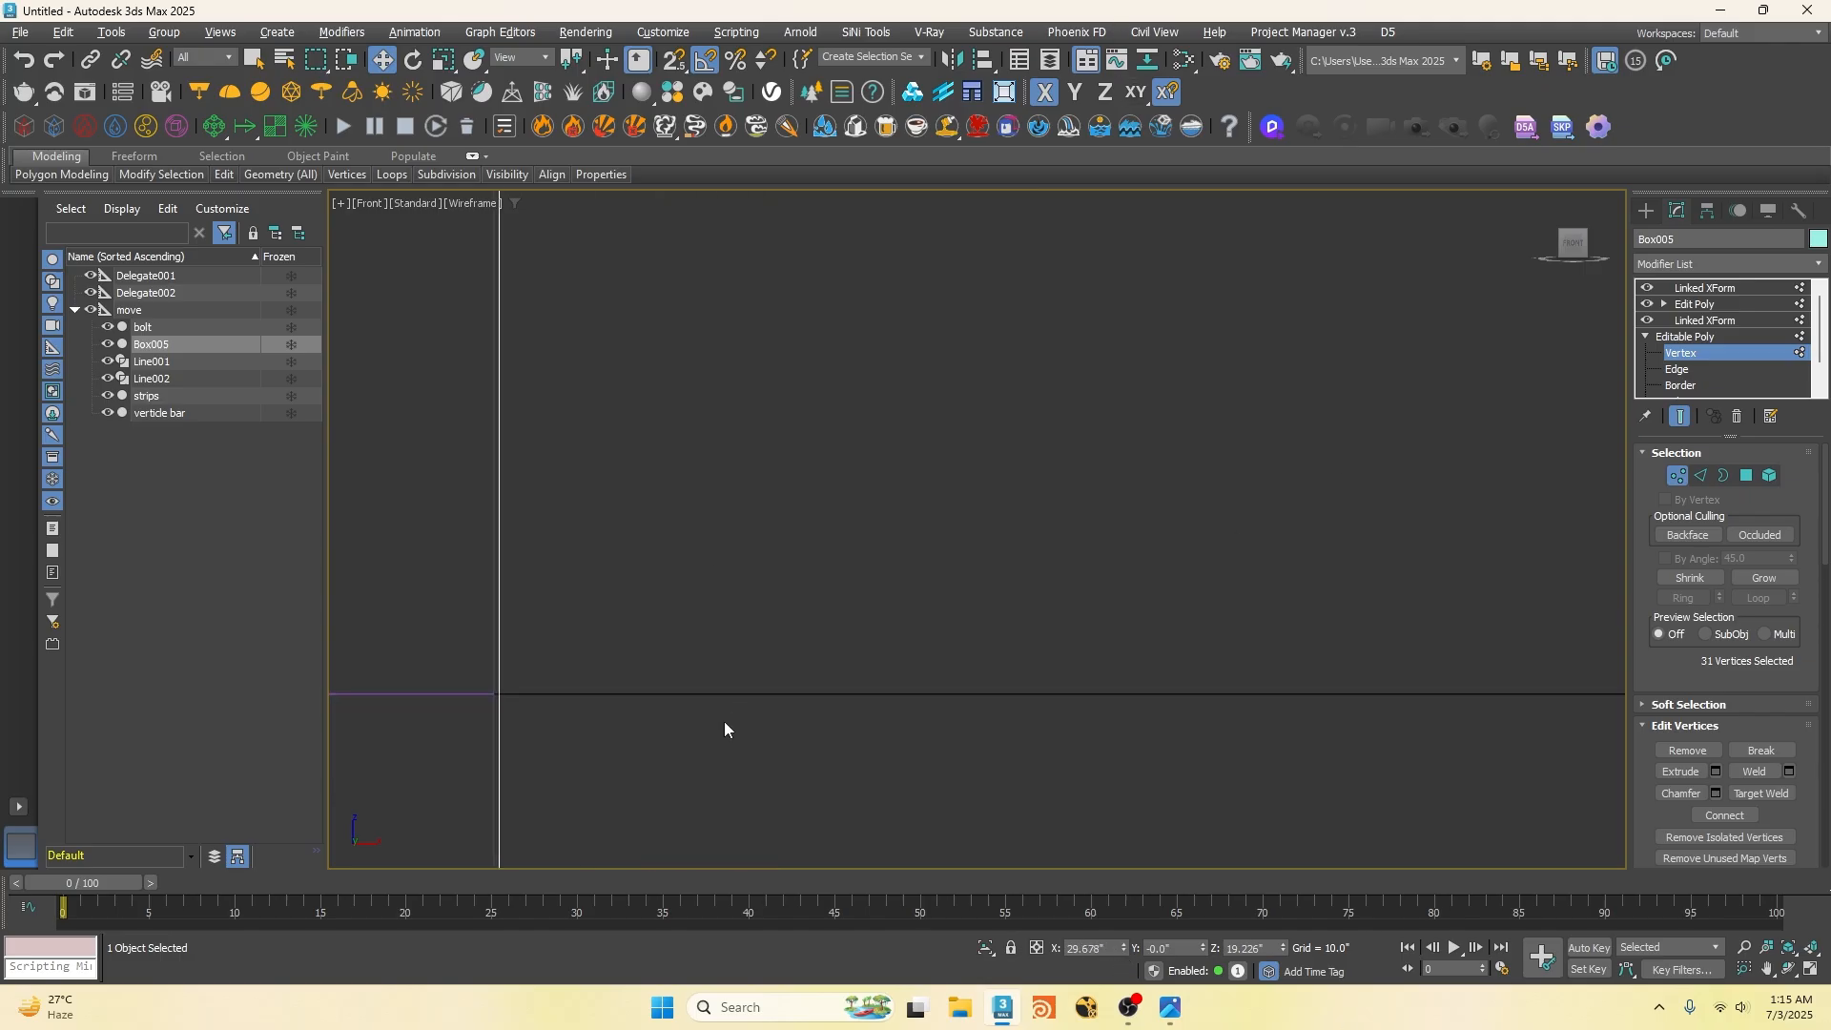
pyautogui.click(1123, 950)
pyautogui.scroll(-15, 1009, 627)
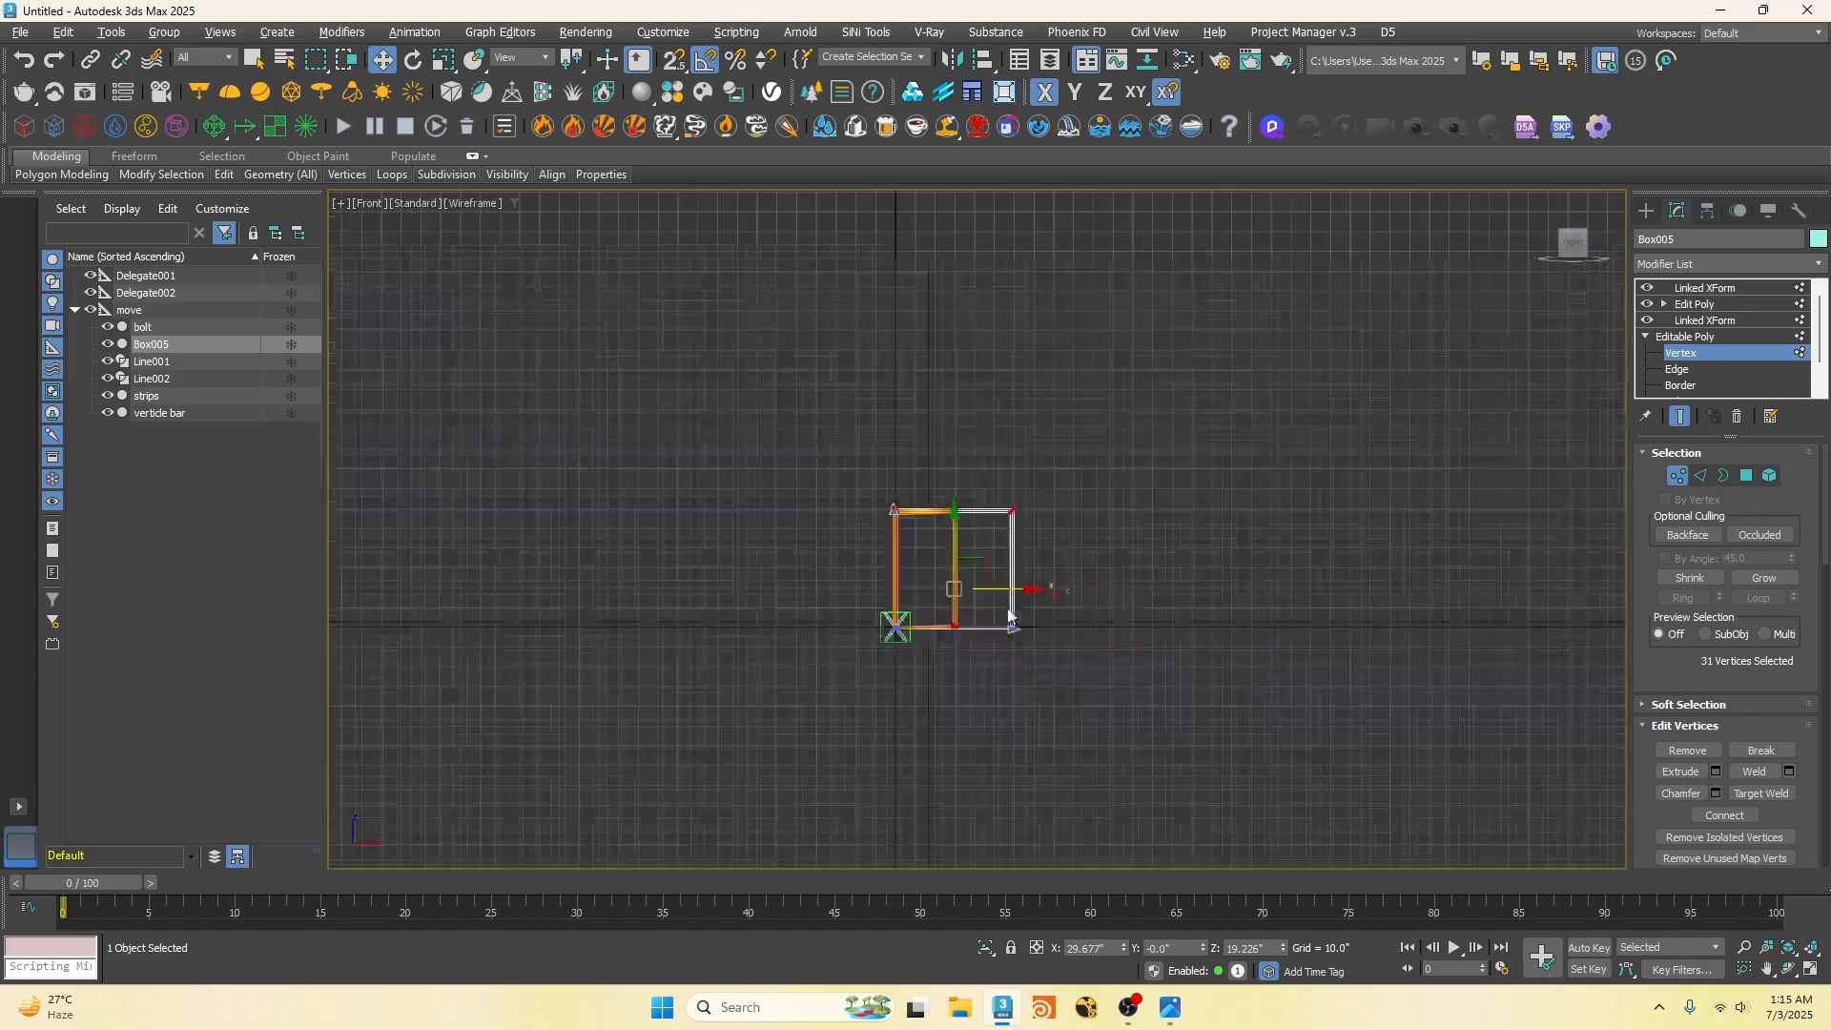
# Step: Leave Box005's vertex editing, return to its uppermost Linked XForm level and clear the object selection
pyautogui.scroll(4, 1008, 620)
pyautogui.click(1721, 319)
pyautogui.click(955, 559)
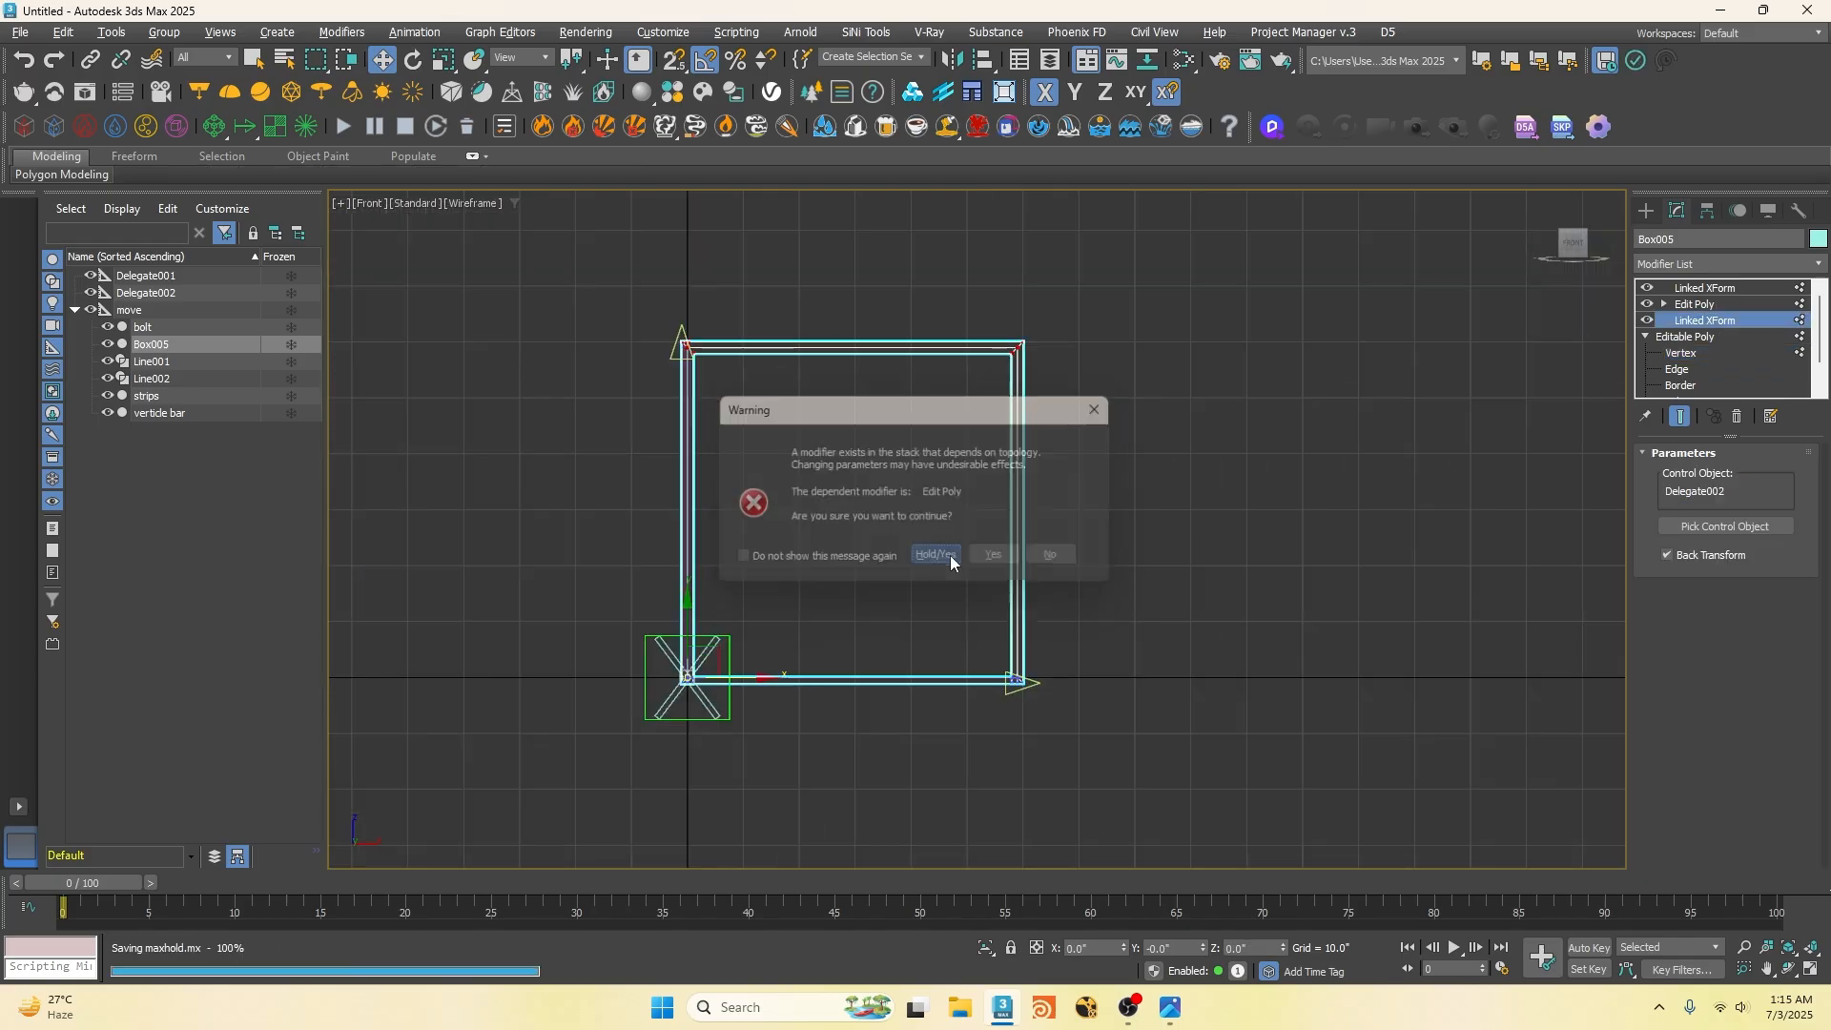
pyautogui.click(1708, 287)
pyautogui.click(748, 599)
# Step: Raise Delegate001 to Z 64.731" in the front view to lift the frame's top, and compare it with the vertical bar
pyautogui.click(683, 330)
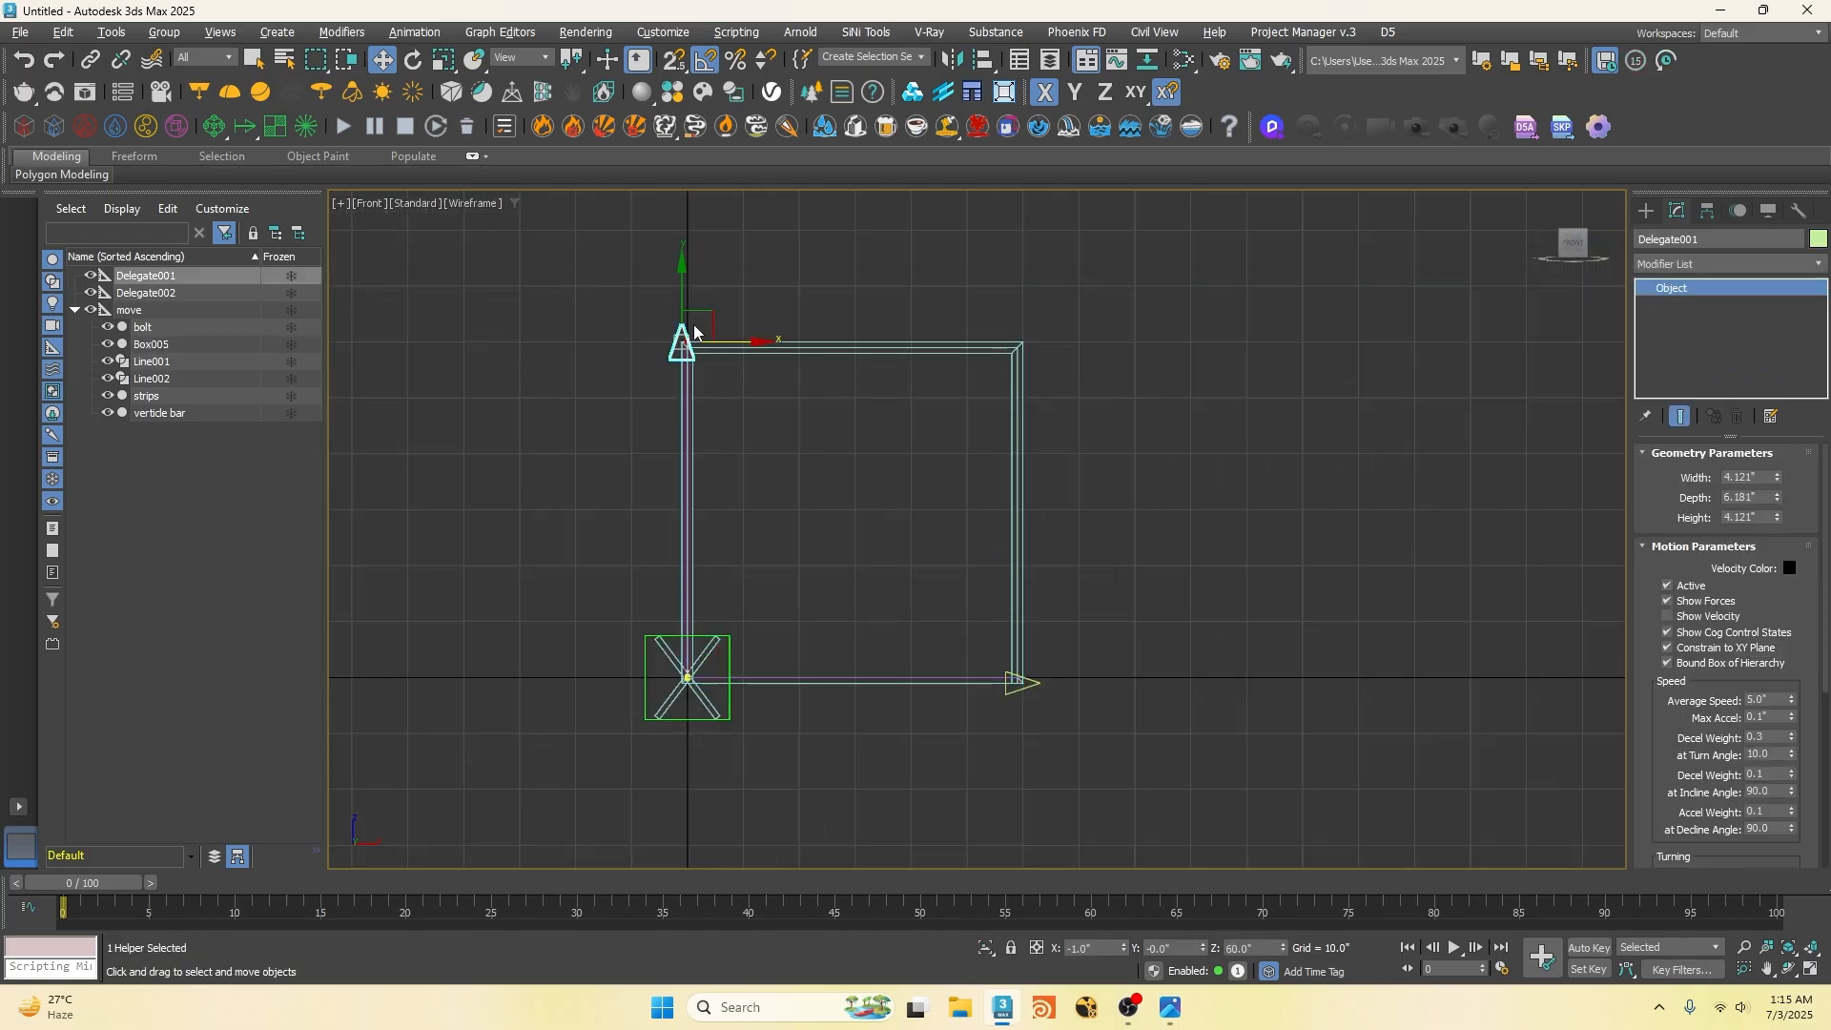
pyautogui.moveTo(704, 325); pyautogui.dragTo(753, 228)
pyautogui.scroll(10, 694, 301)
pyautogui.scroll(-6, 701, 291)
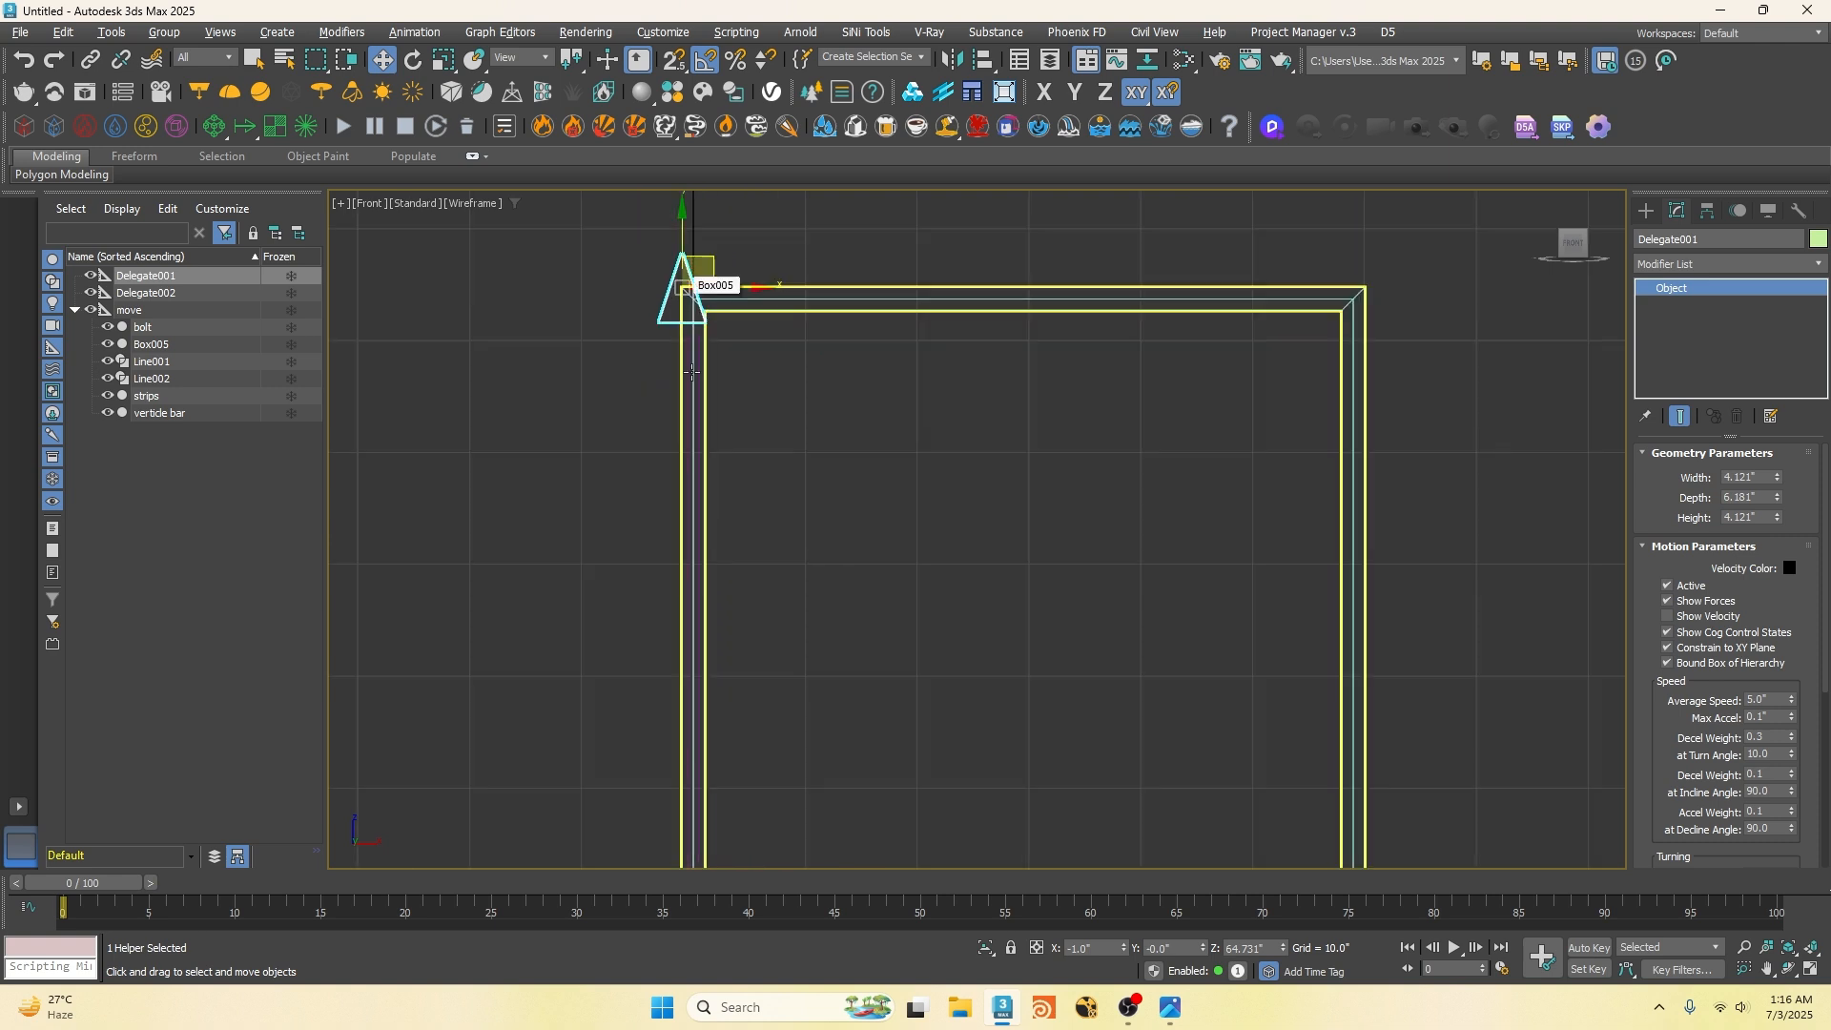
pyautogui.click(787, 422)
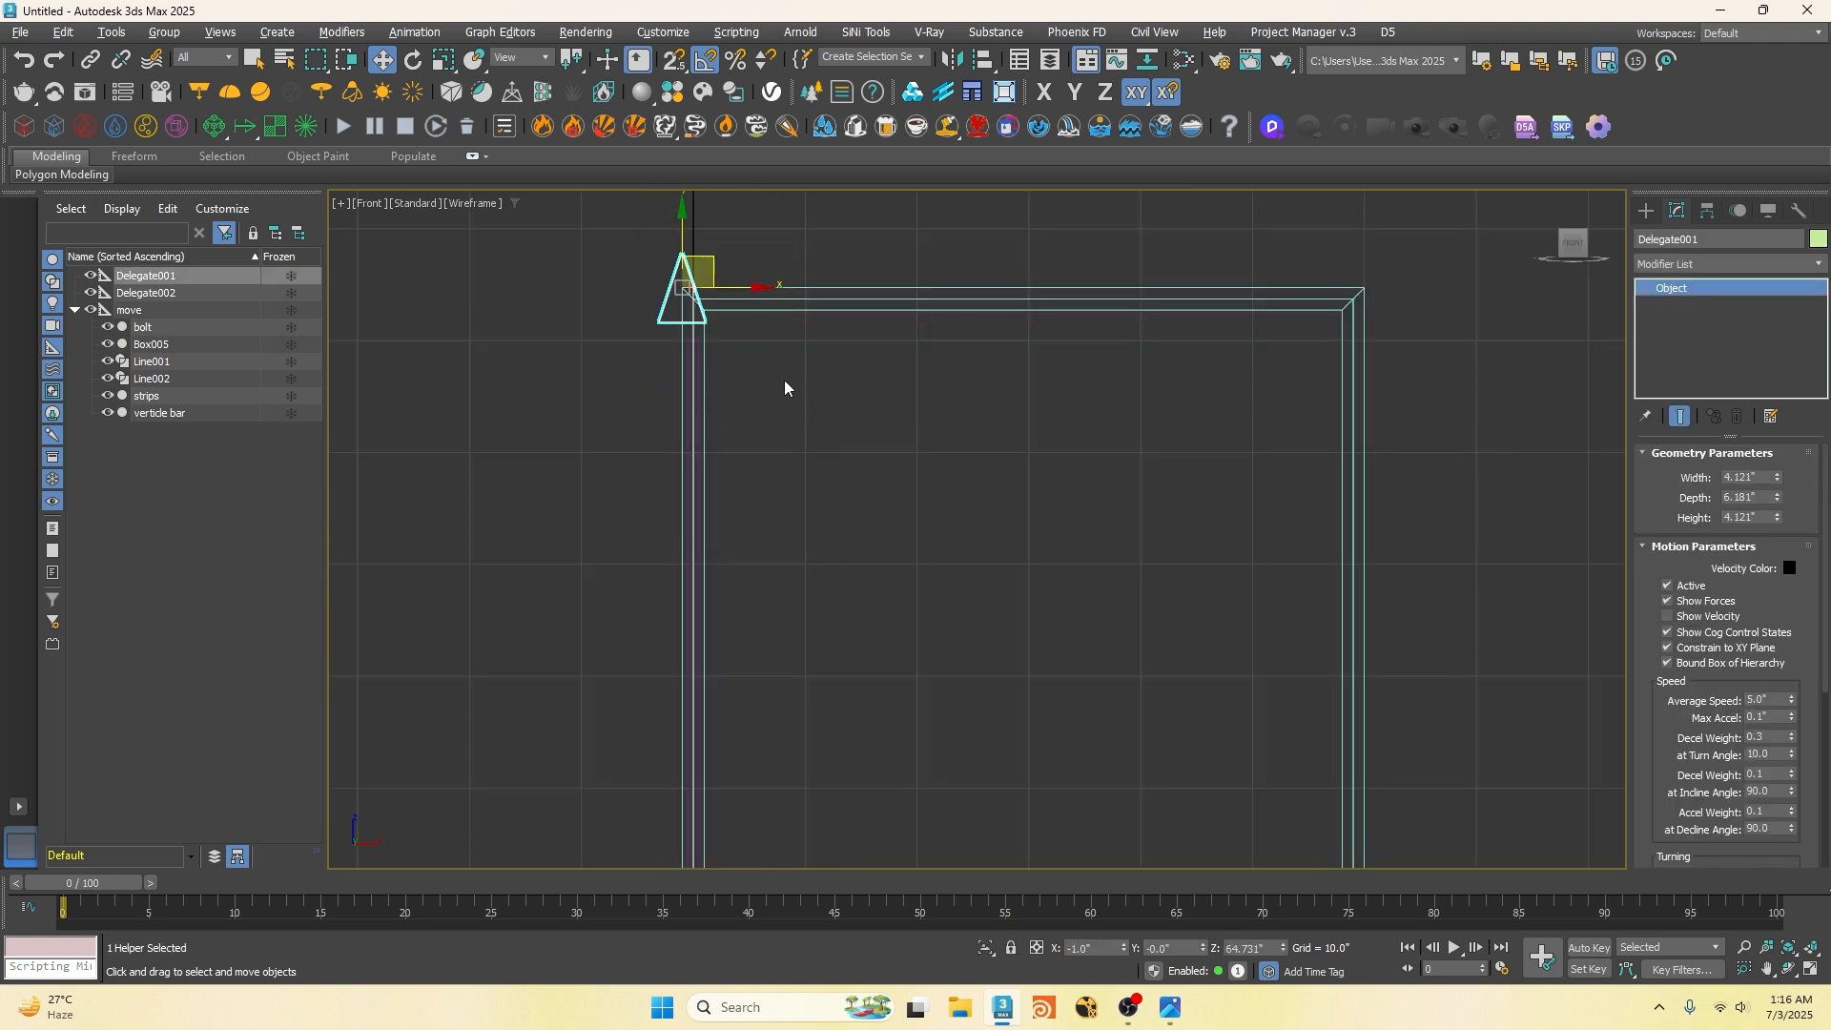
pyautogui.click(784, 379)
pyautogui.scroll(3, 744, 362)
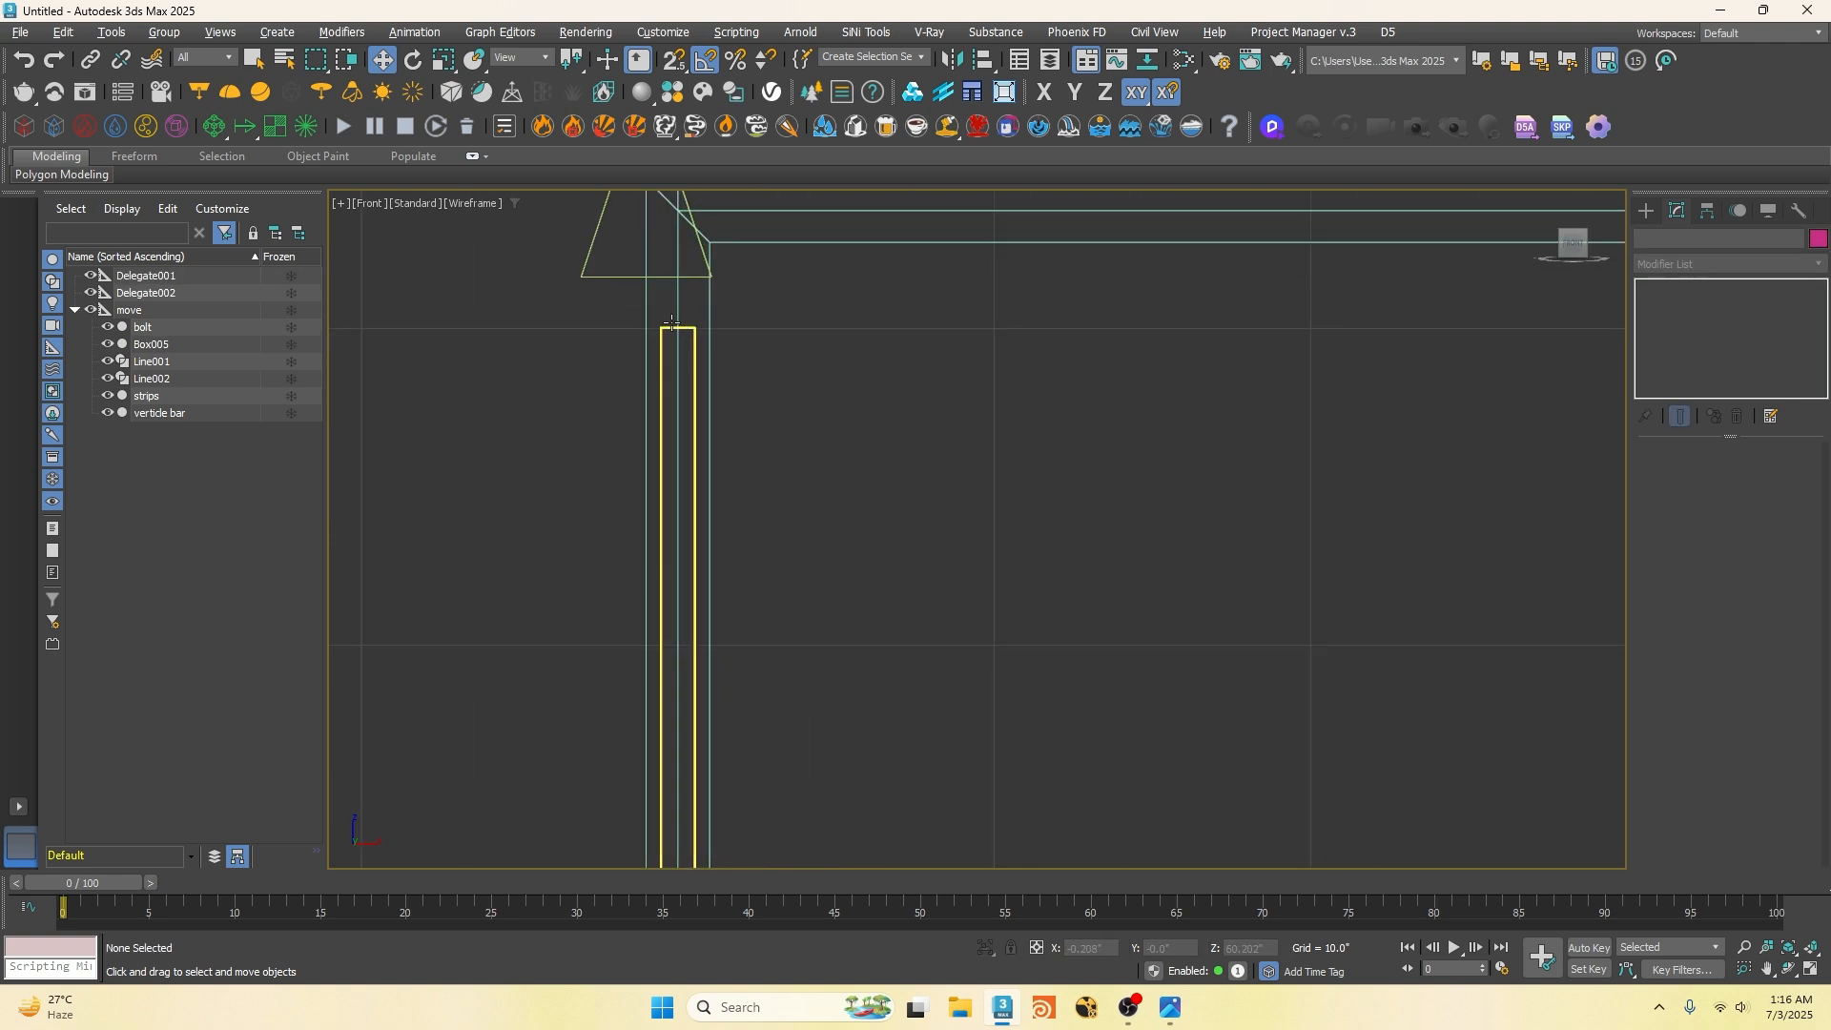
pyautogui.scroll(-5, 695, 449)
pyautogui.scroll(6, 616, 496)
pyautogui.click(616, 495)
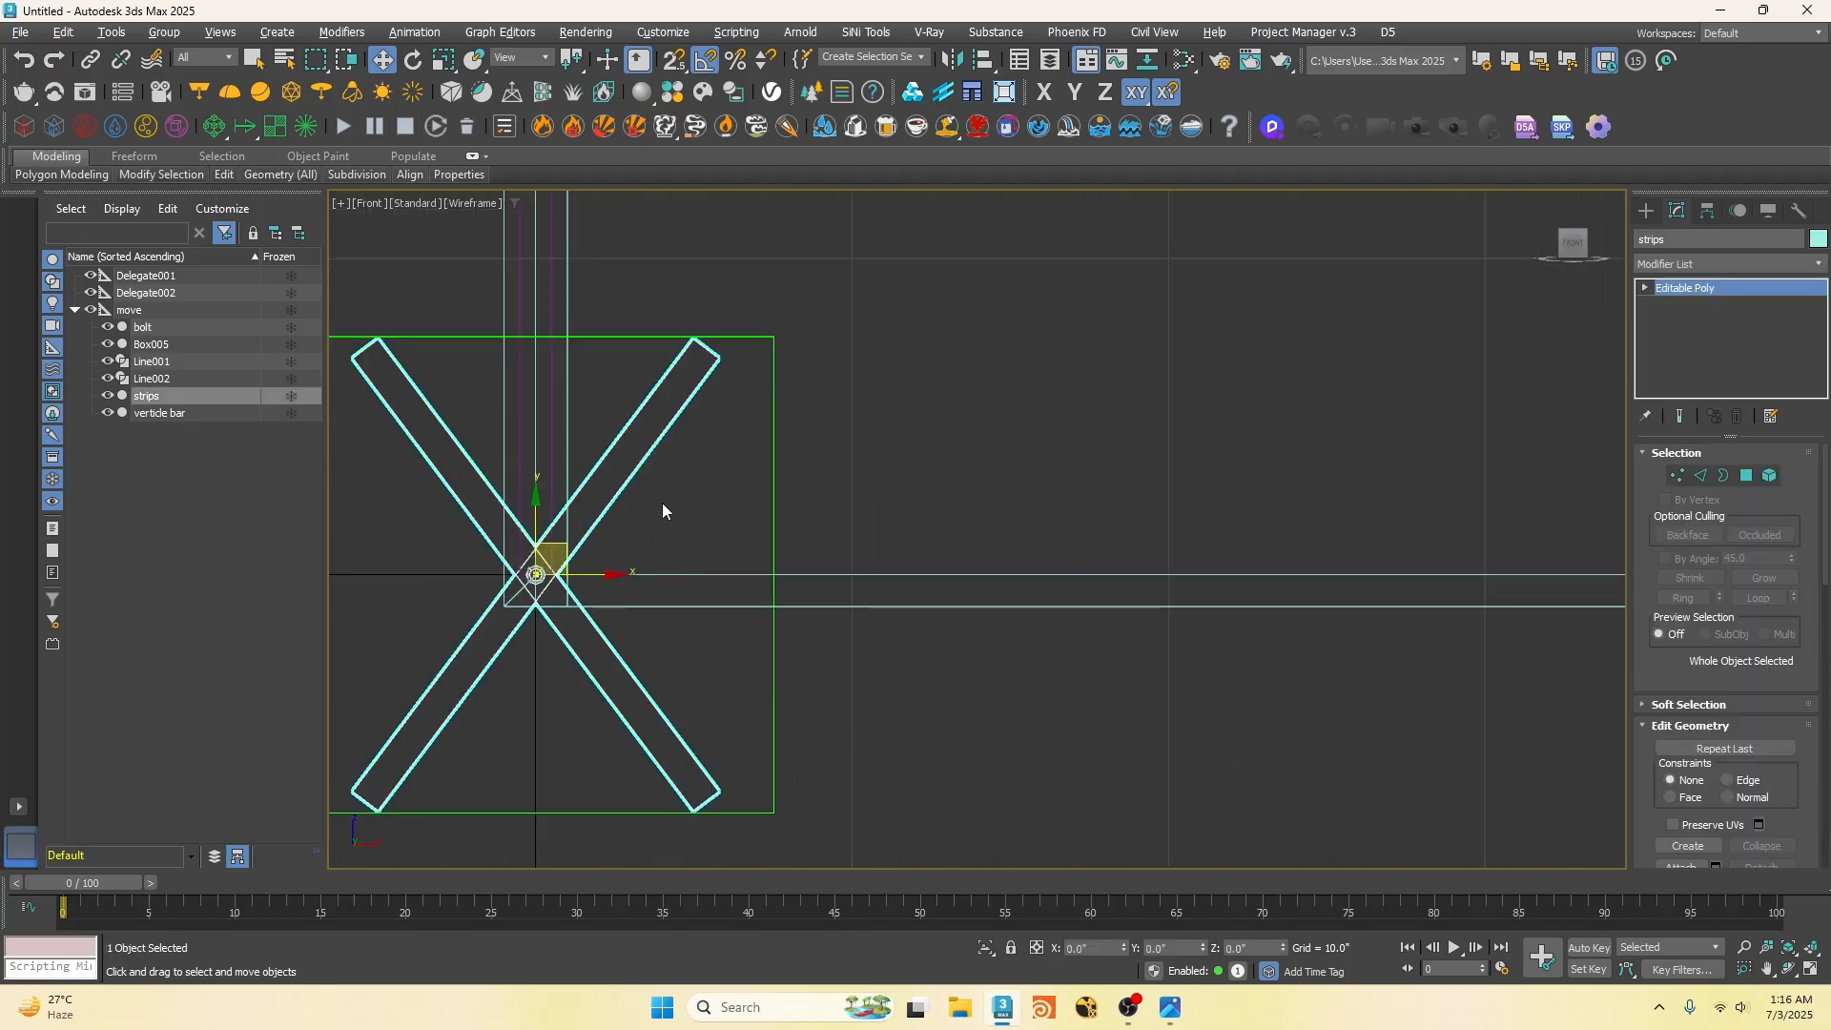
pyautogui.click(1708, 264)
pyautogui.scroll(-5, 627, 656)
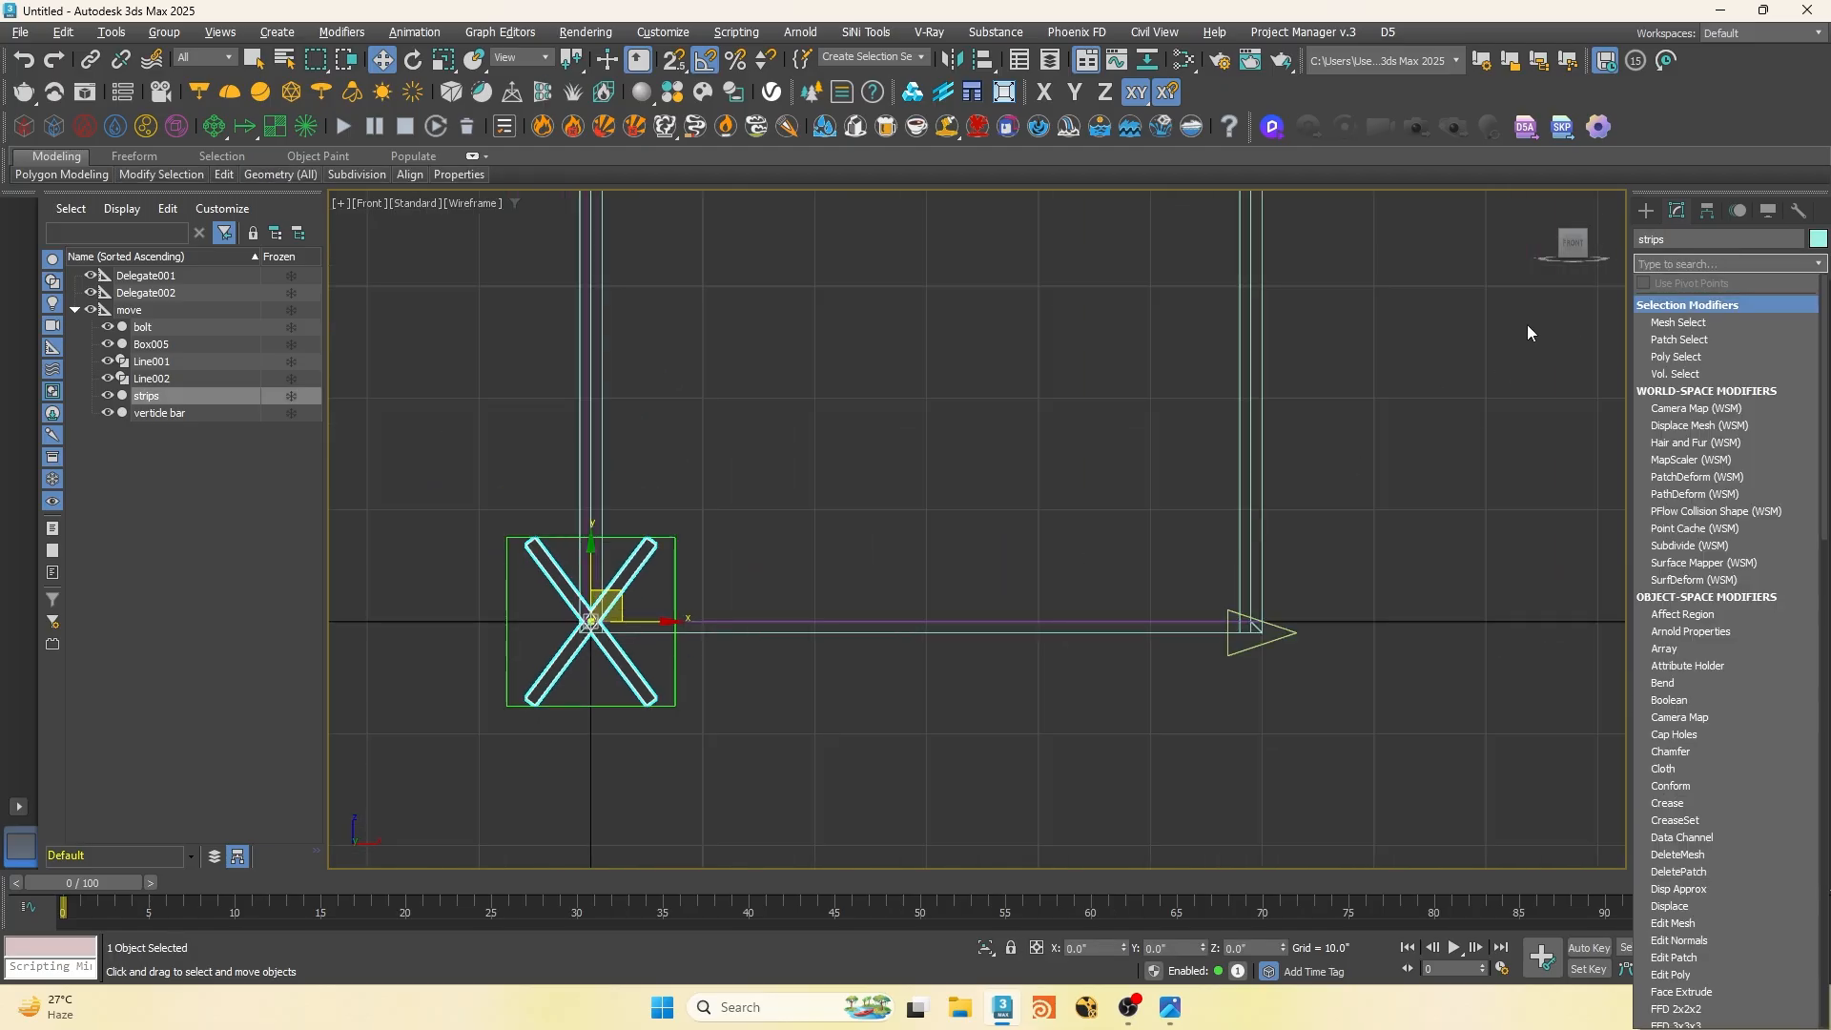
pyautogui.scroll(5, 556, 461)
# Step: Add an Array modifier to the verticle bar object
pyautogui.click(701, 501)
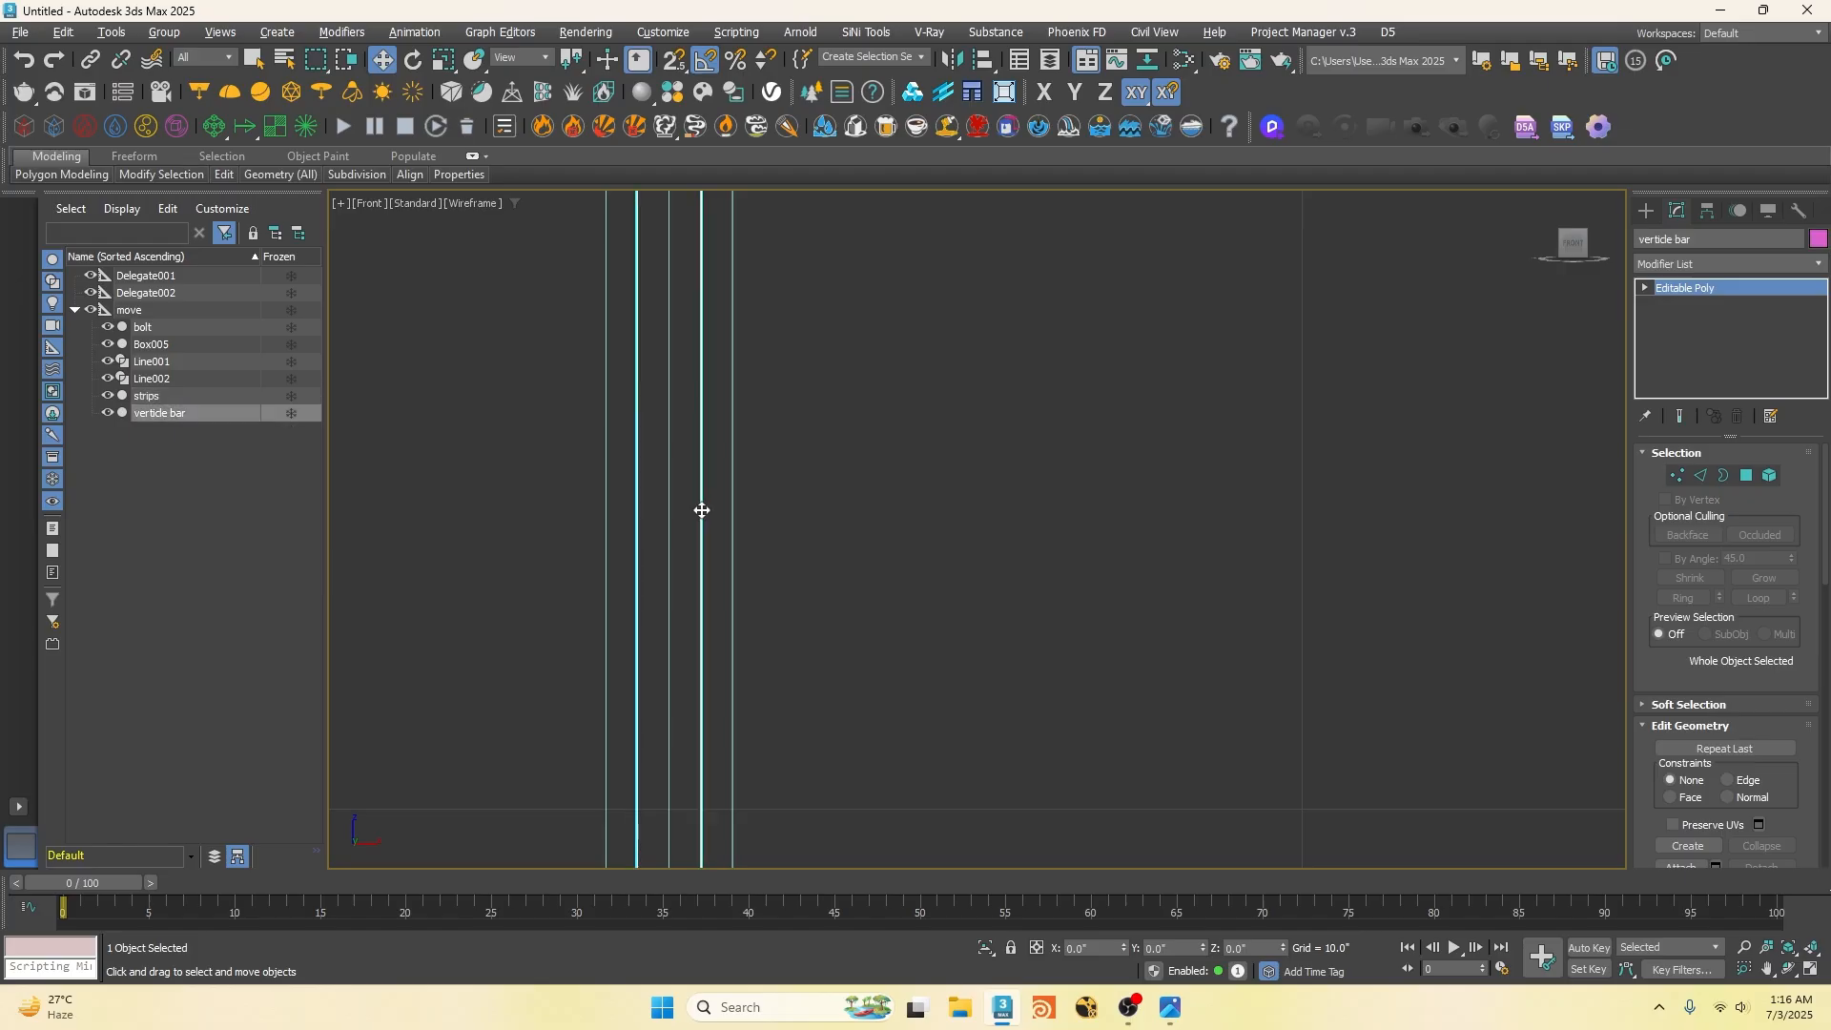
pyautogui.click(1709, 265)
pyautogui.click(1672, 311)
pyautogui.scroll(-3, 700, 512)
pyautogui.scroll(3, 727, 557)
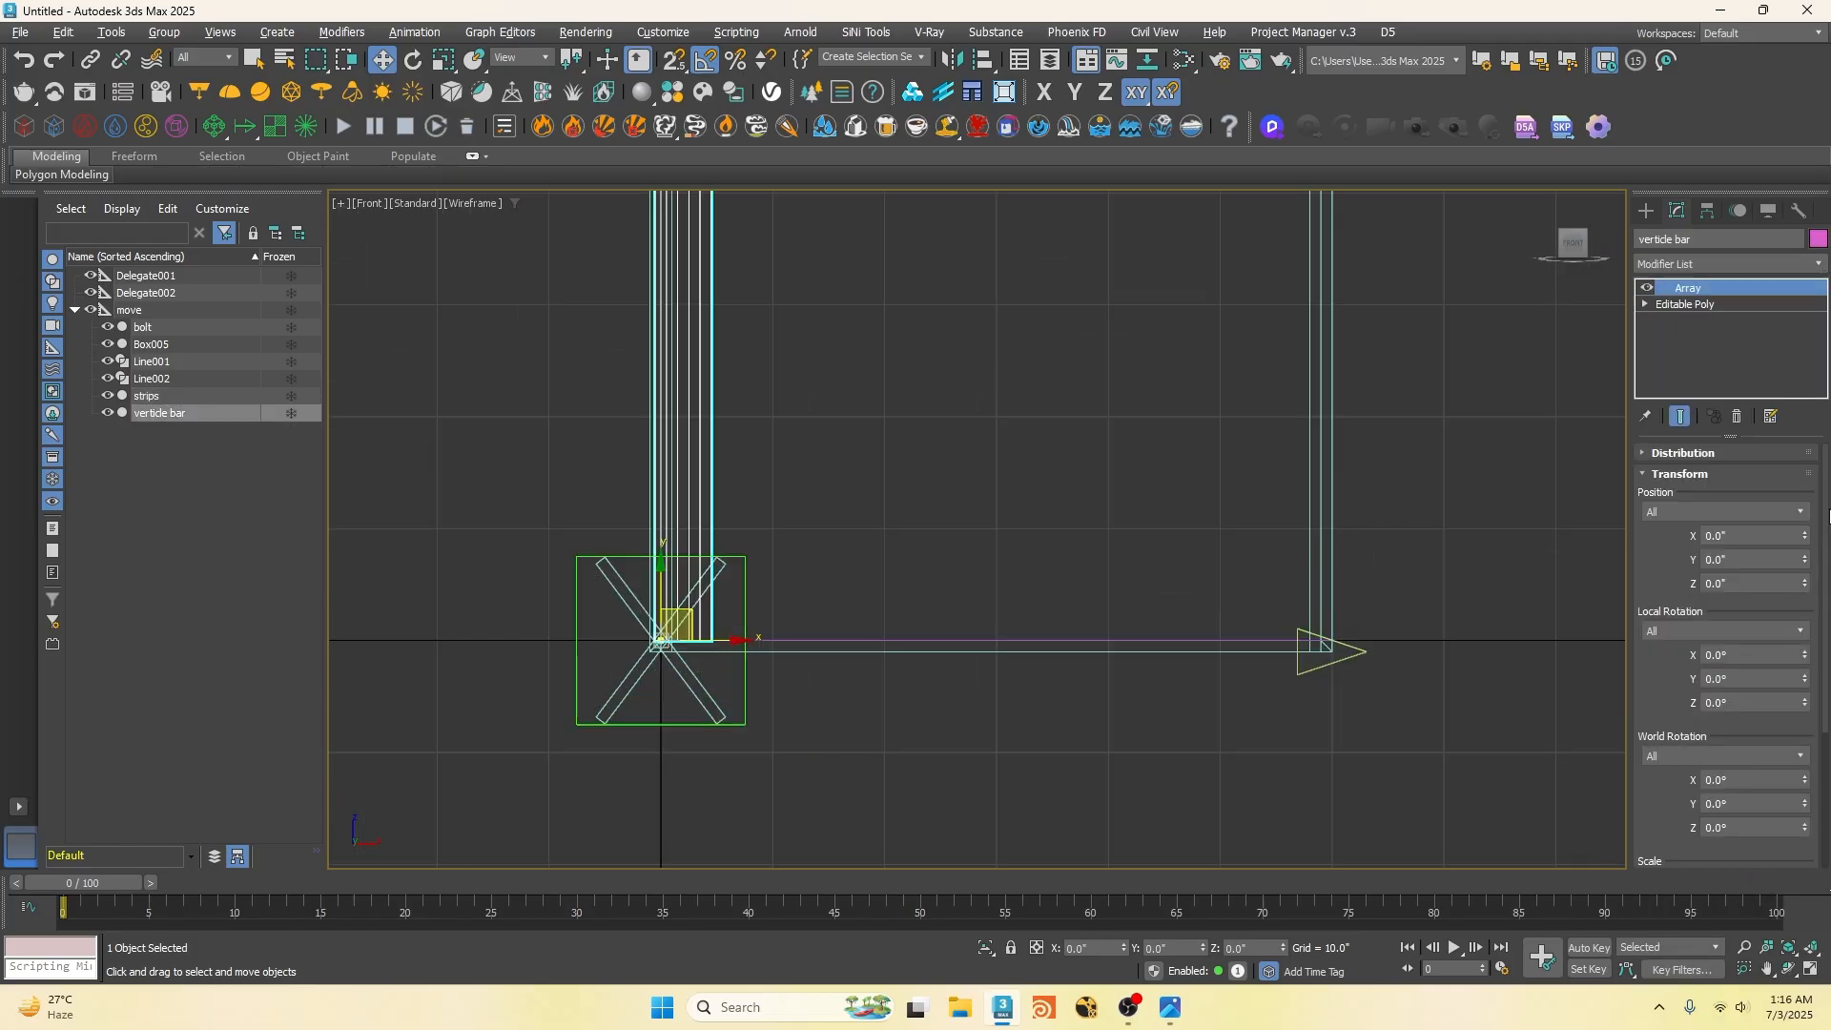
# Step: Set the bar array's distribution to Spline along X and pick Line001, the bottom guide line, as its path
pyautogui.click(1682, 453)
pyautogui.click(1724, 474)
pyautogui.click(1668, 521)
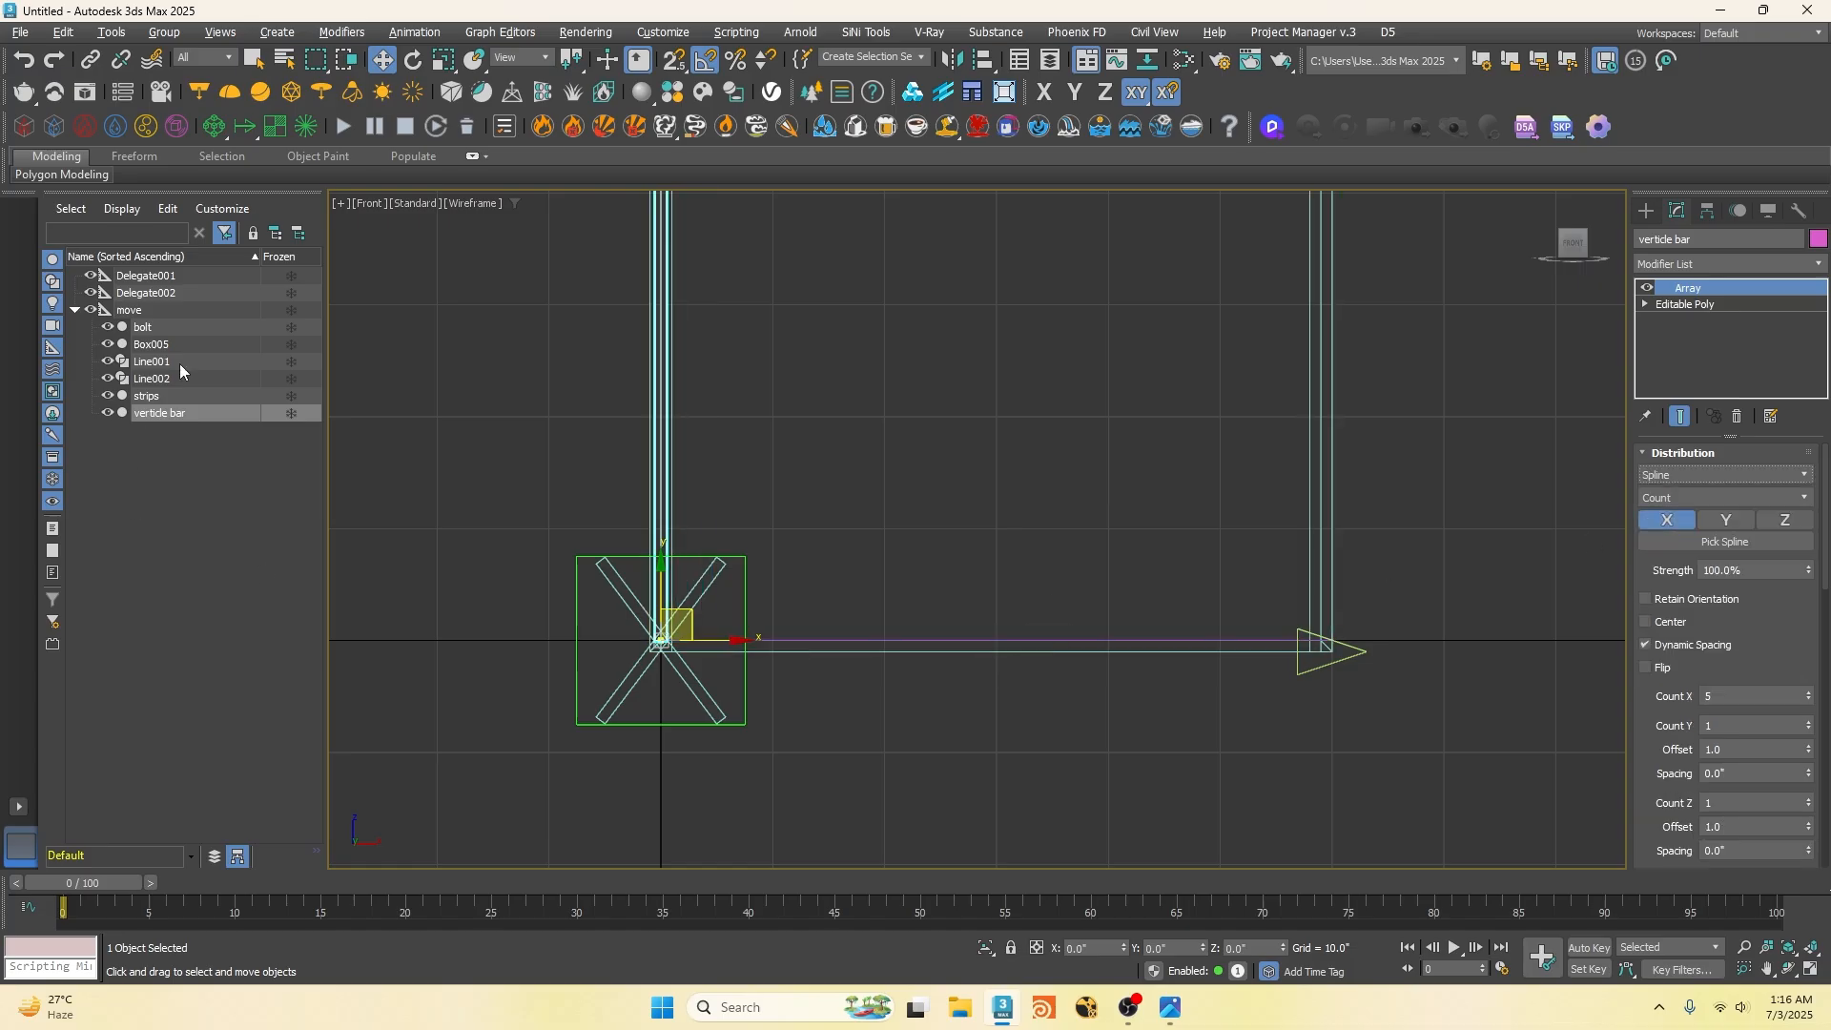
pyautogui.click(1725, 542)
pyautogui.click(921, 640)
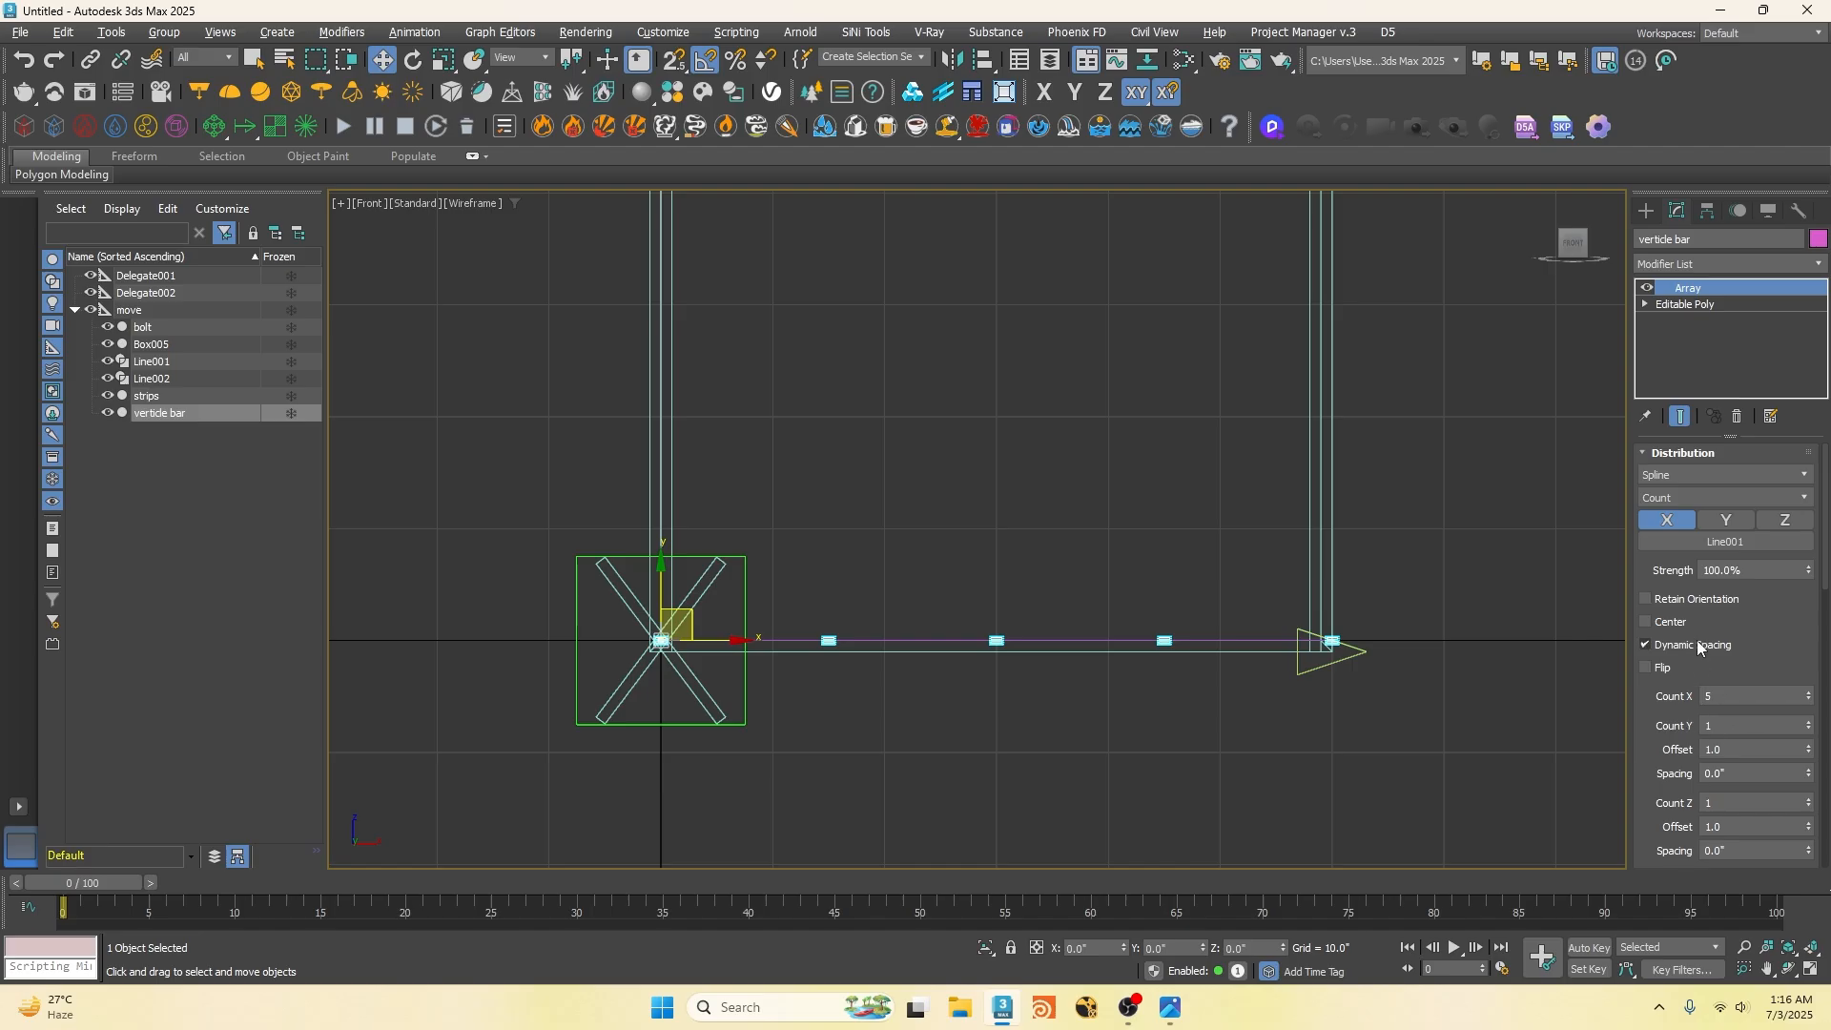
# Step: Try 90° for the array's local X rotation, and set it to 270° to stand the bars upright
pyautogui.click(1685, 452)
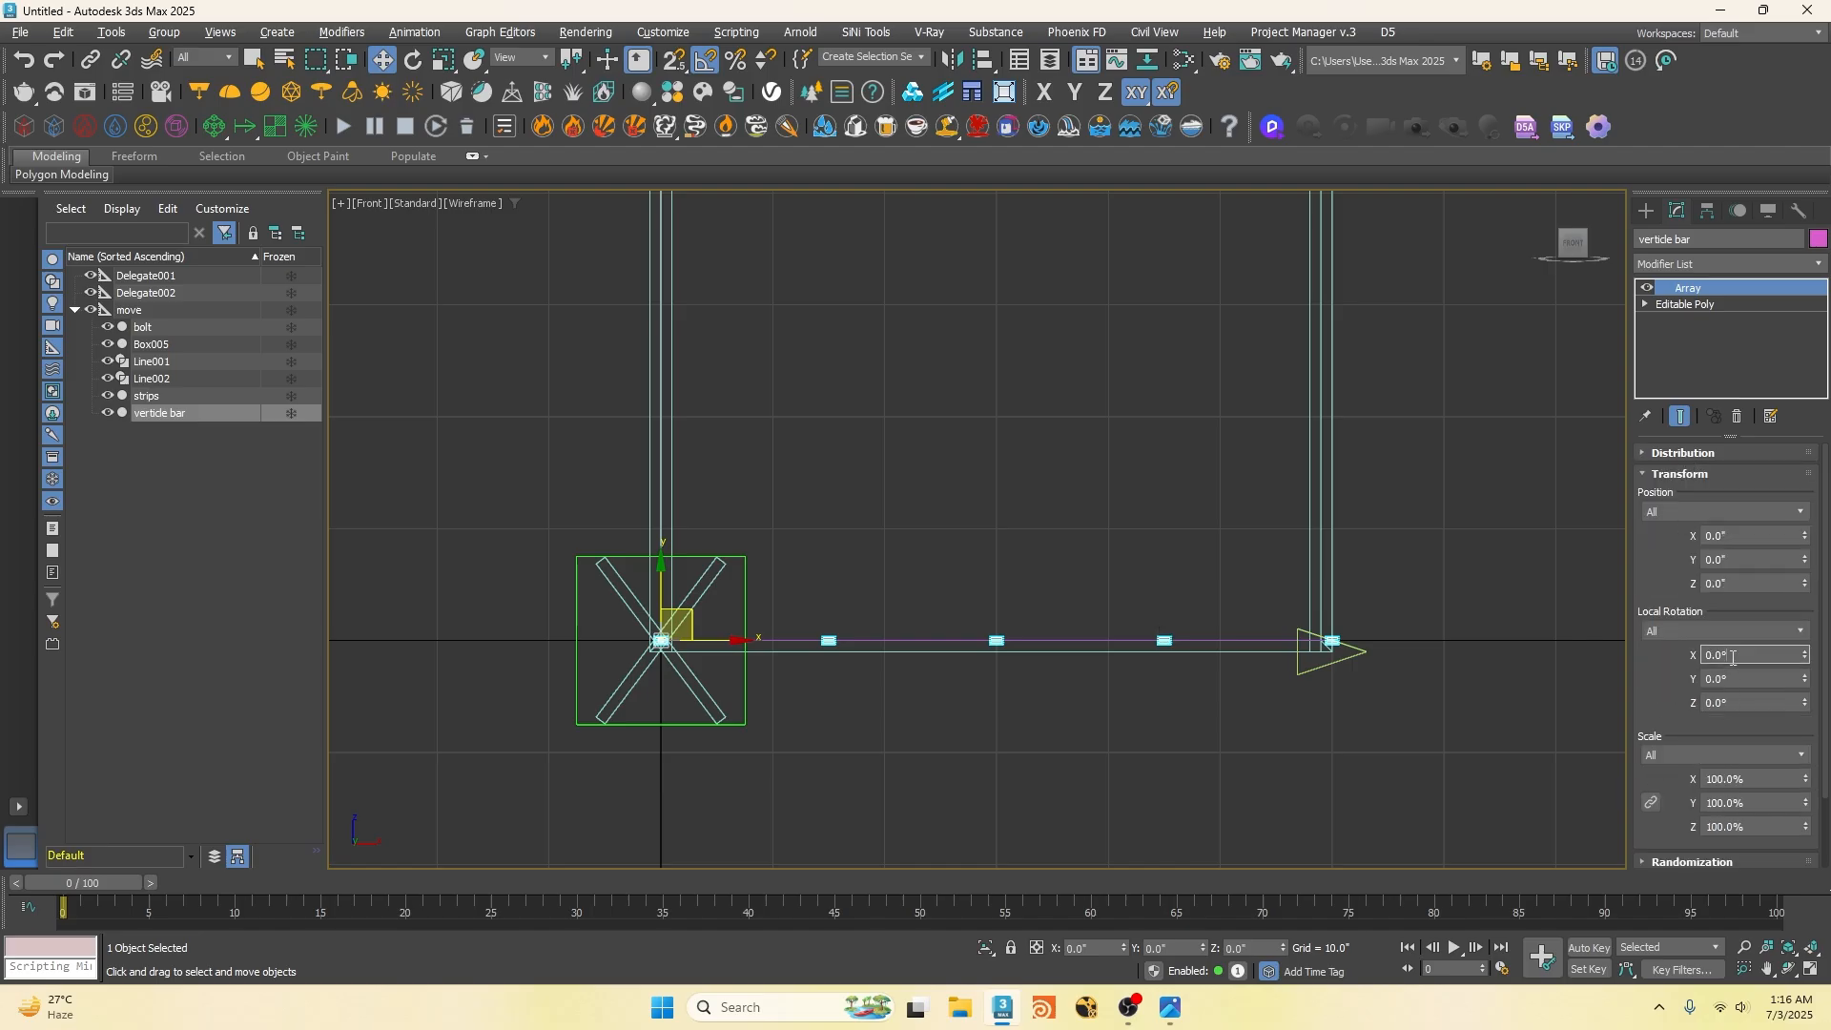
pyautogui.write('90')
pyautogui.press('Return')
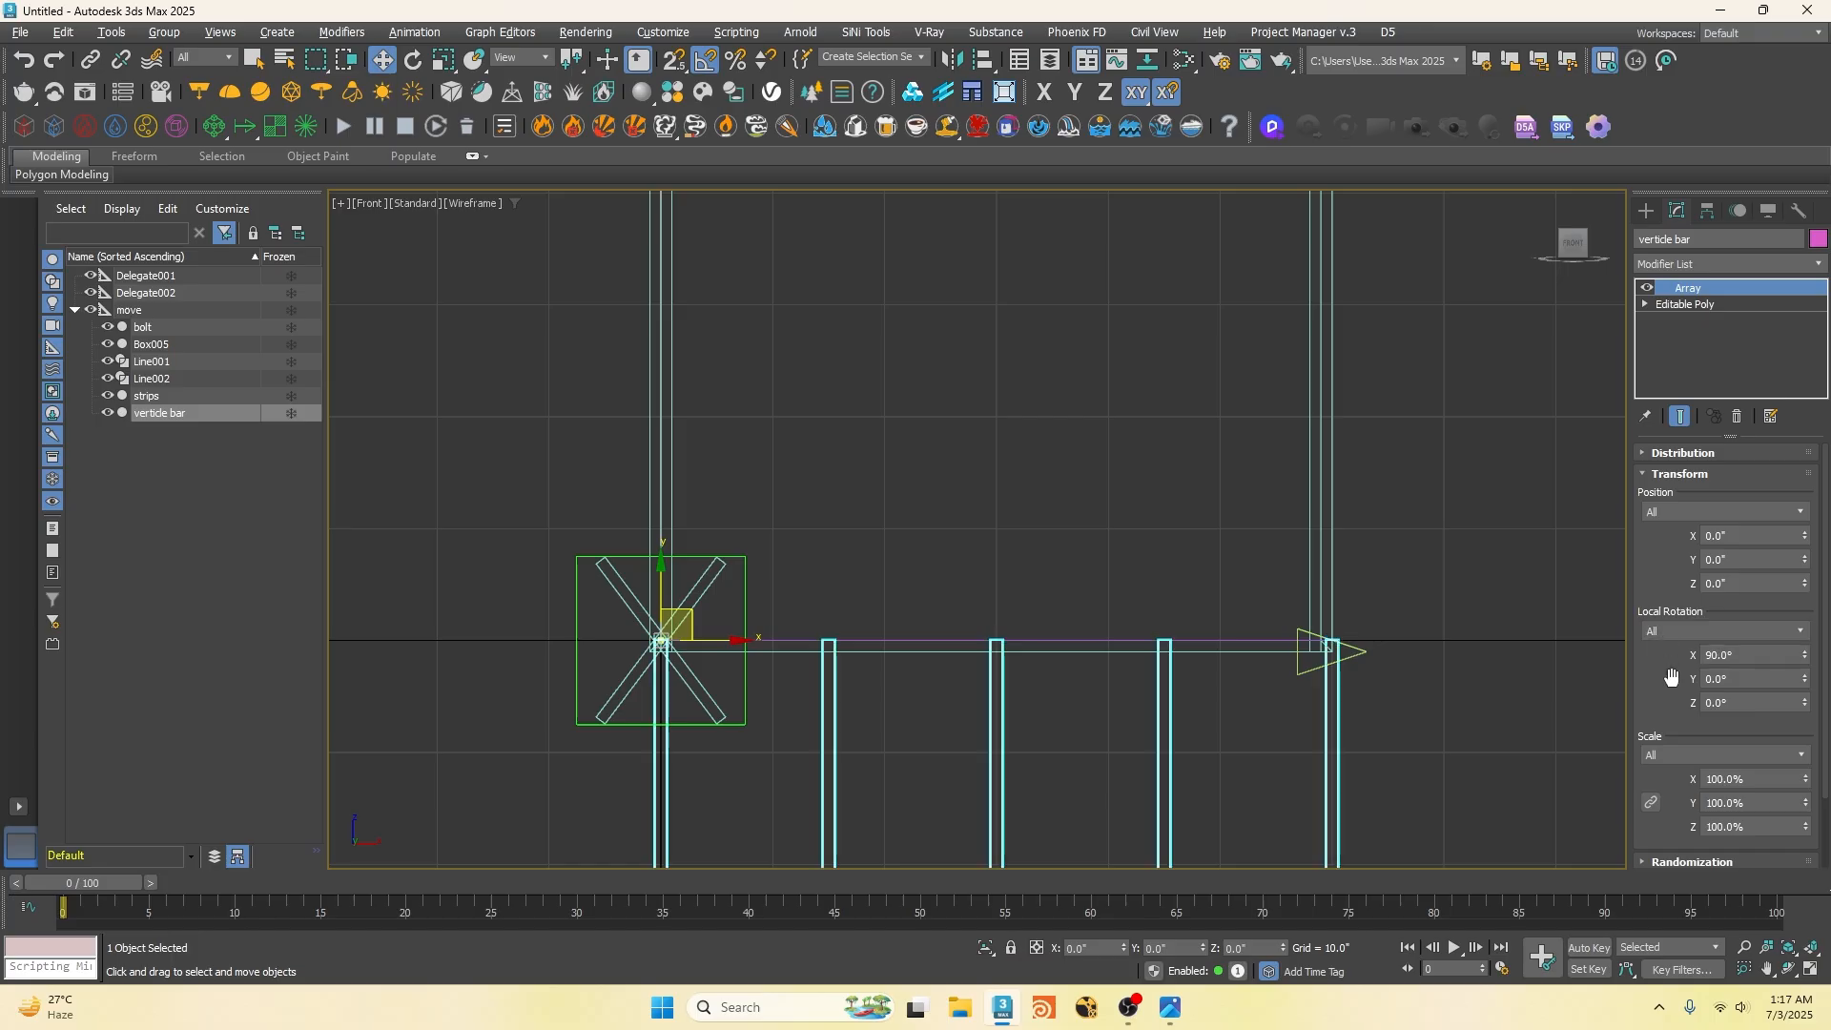
pyautogui.doubleClick(1745, 656)
pyautogui.write('270')
pyautogui.press('Return')
# Step: Examine the arrayed bars' ends against the frame and review the array's distribution settings
pyautogui.scroll(-3, 844, 778)
pyautogui.scroll(6, 863, 462)
pyautogui.scroll(-3, 826, 614)
pyautogui.scroll(3, 828, 625)
pyautogui.scroll(-2, 828, 667)
pyautogui.scroll(5, 839, 744)
pyautogui.scroll(-6, 848, 768)
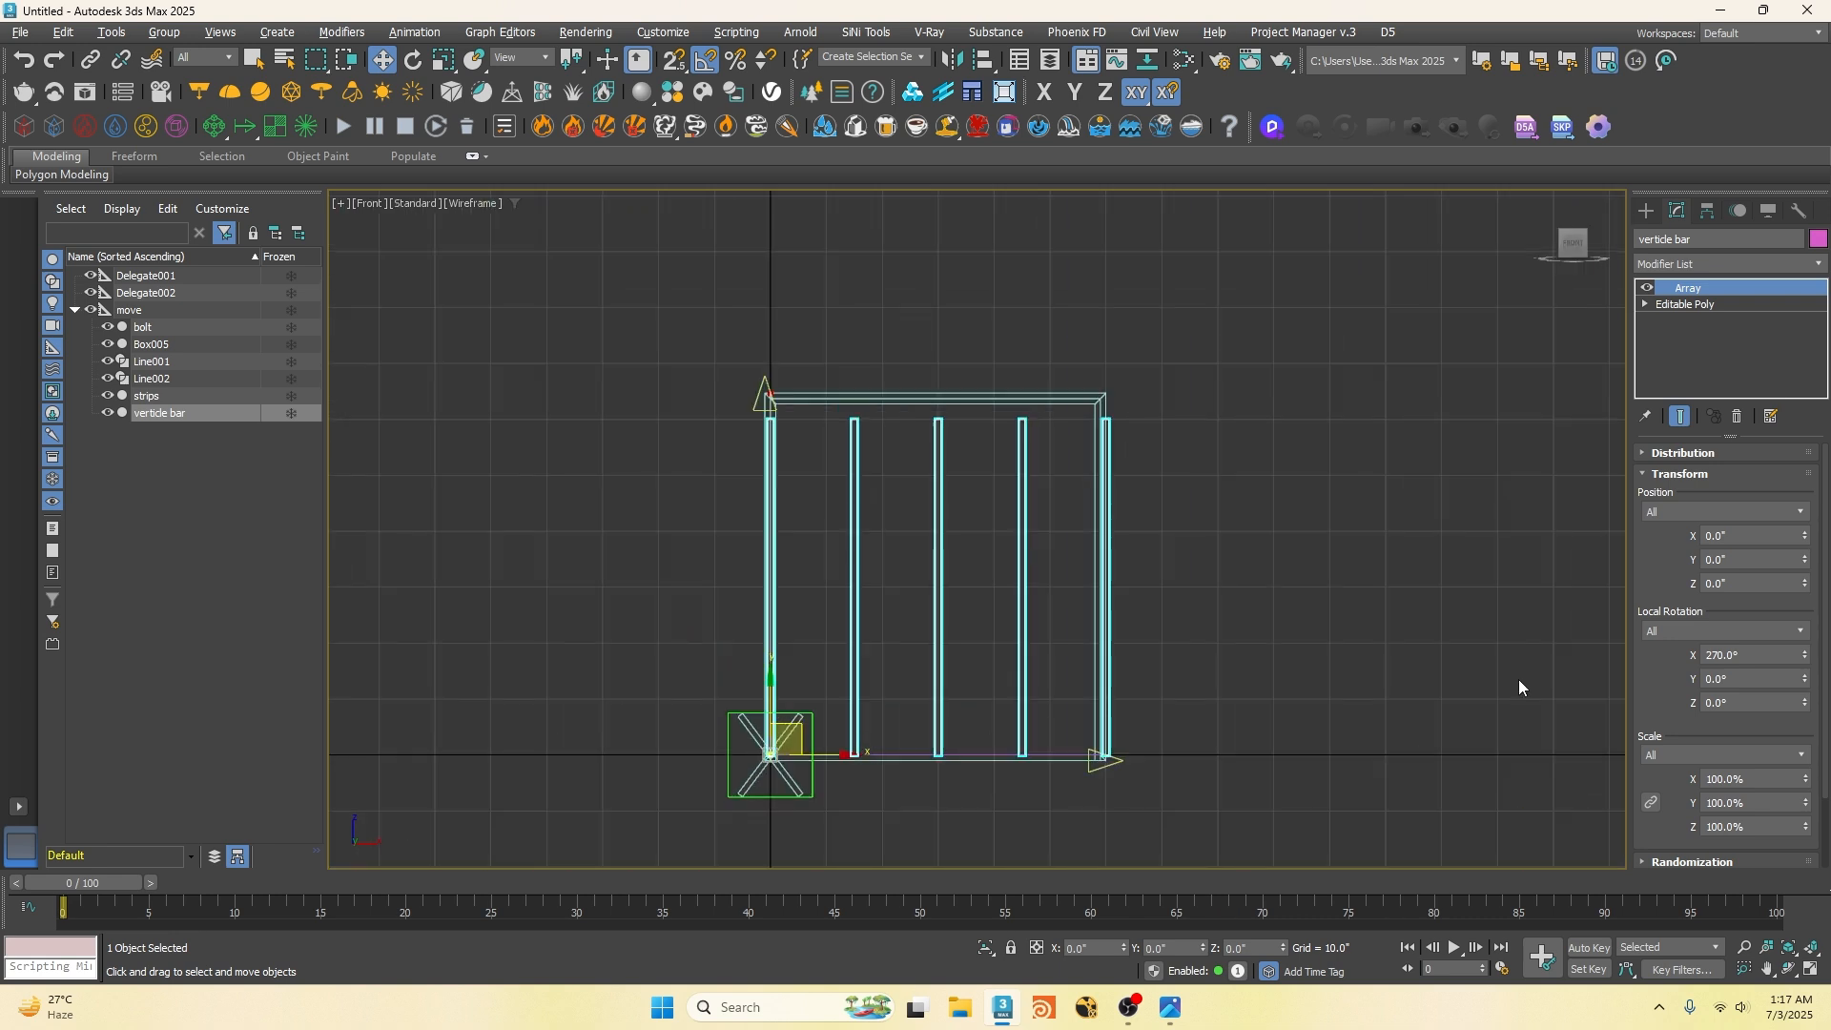
pyautogui.click(1648, 471)
pyautogui.click(1680, 453)
pyautogui.scroll(2, 1131, 624)
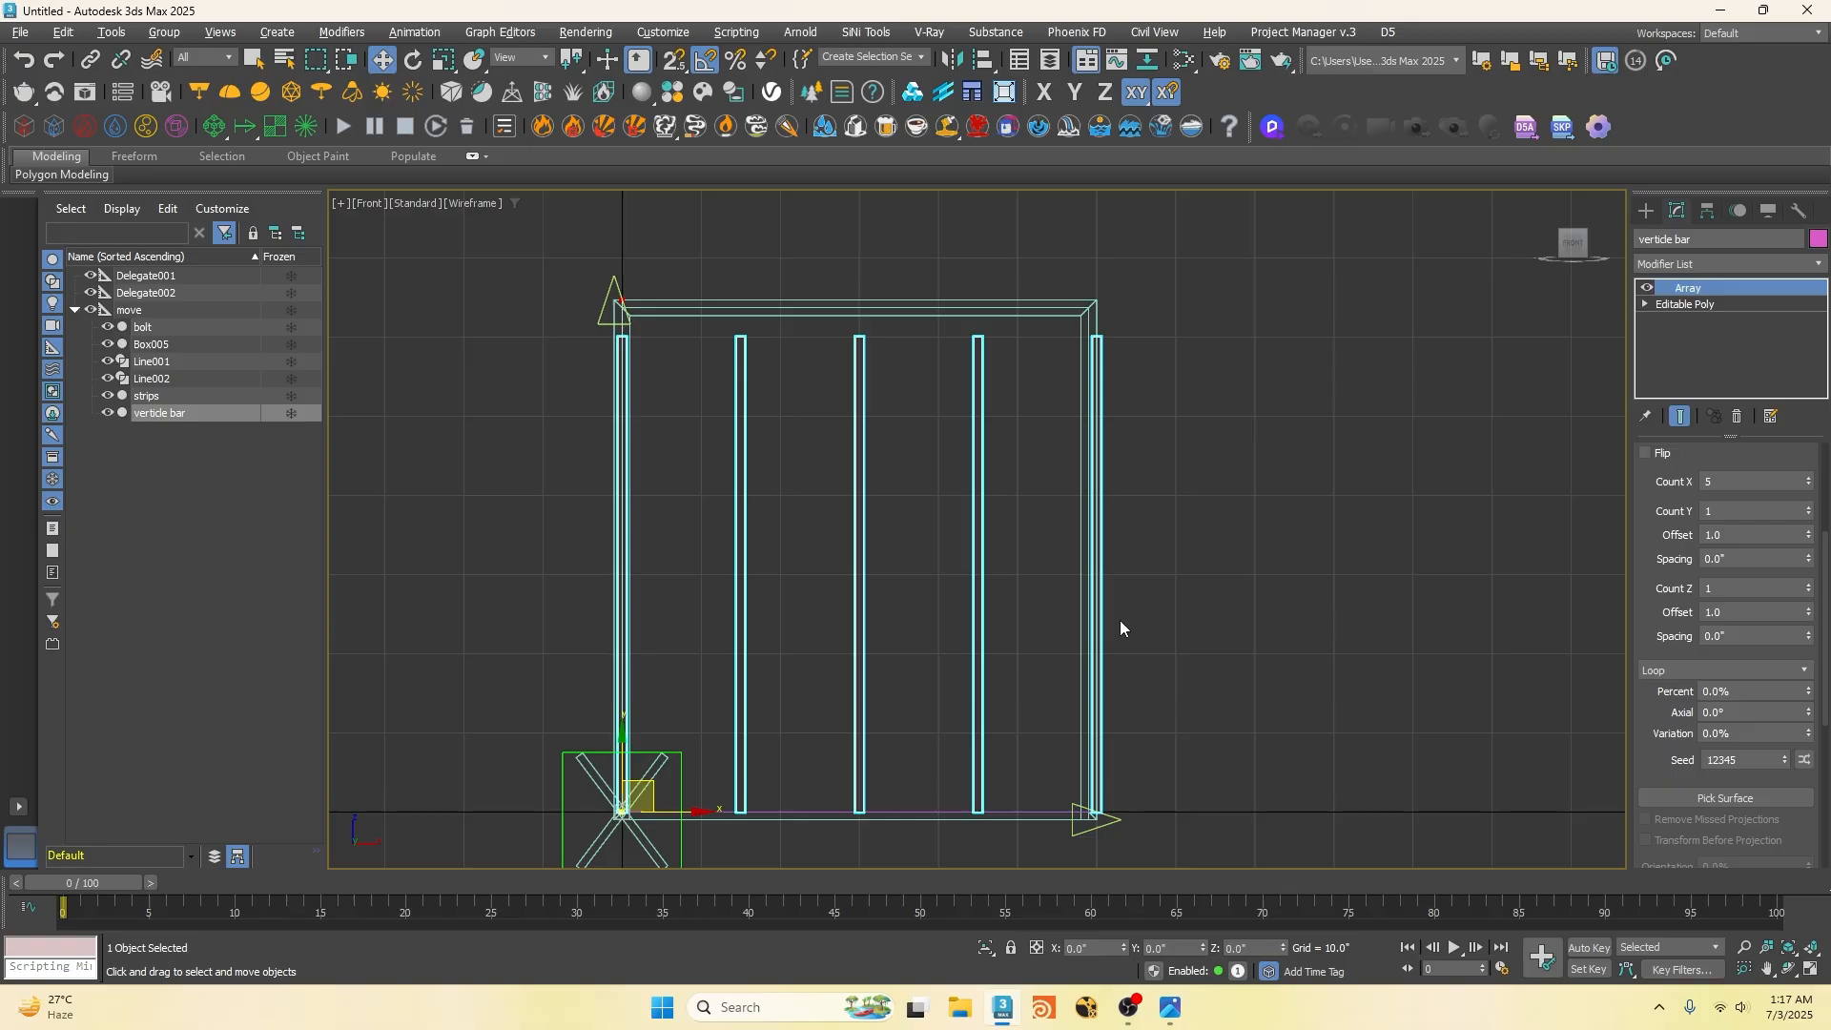
pyautogui.scroll(-2, 1131, 495)
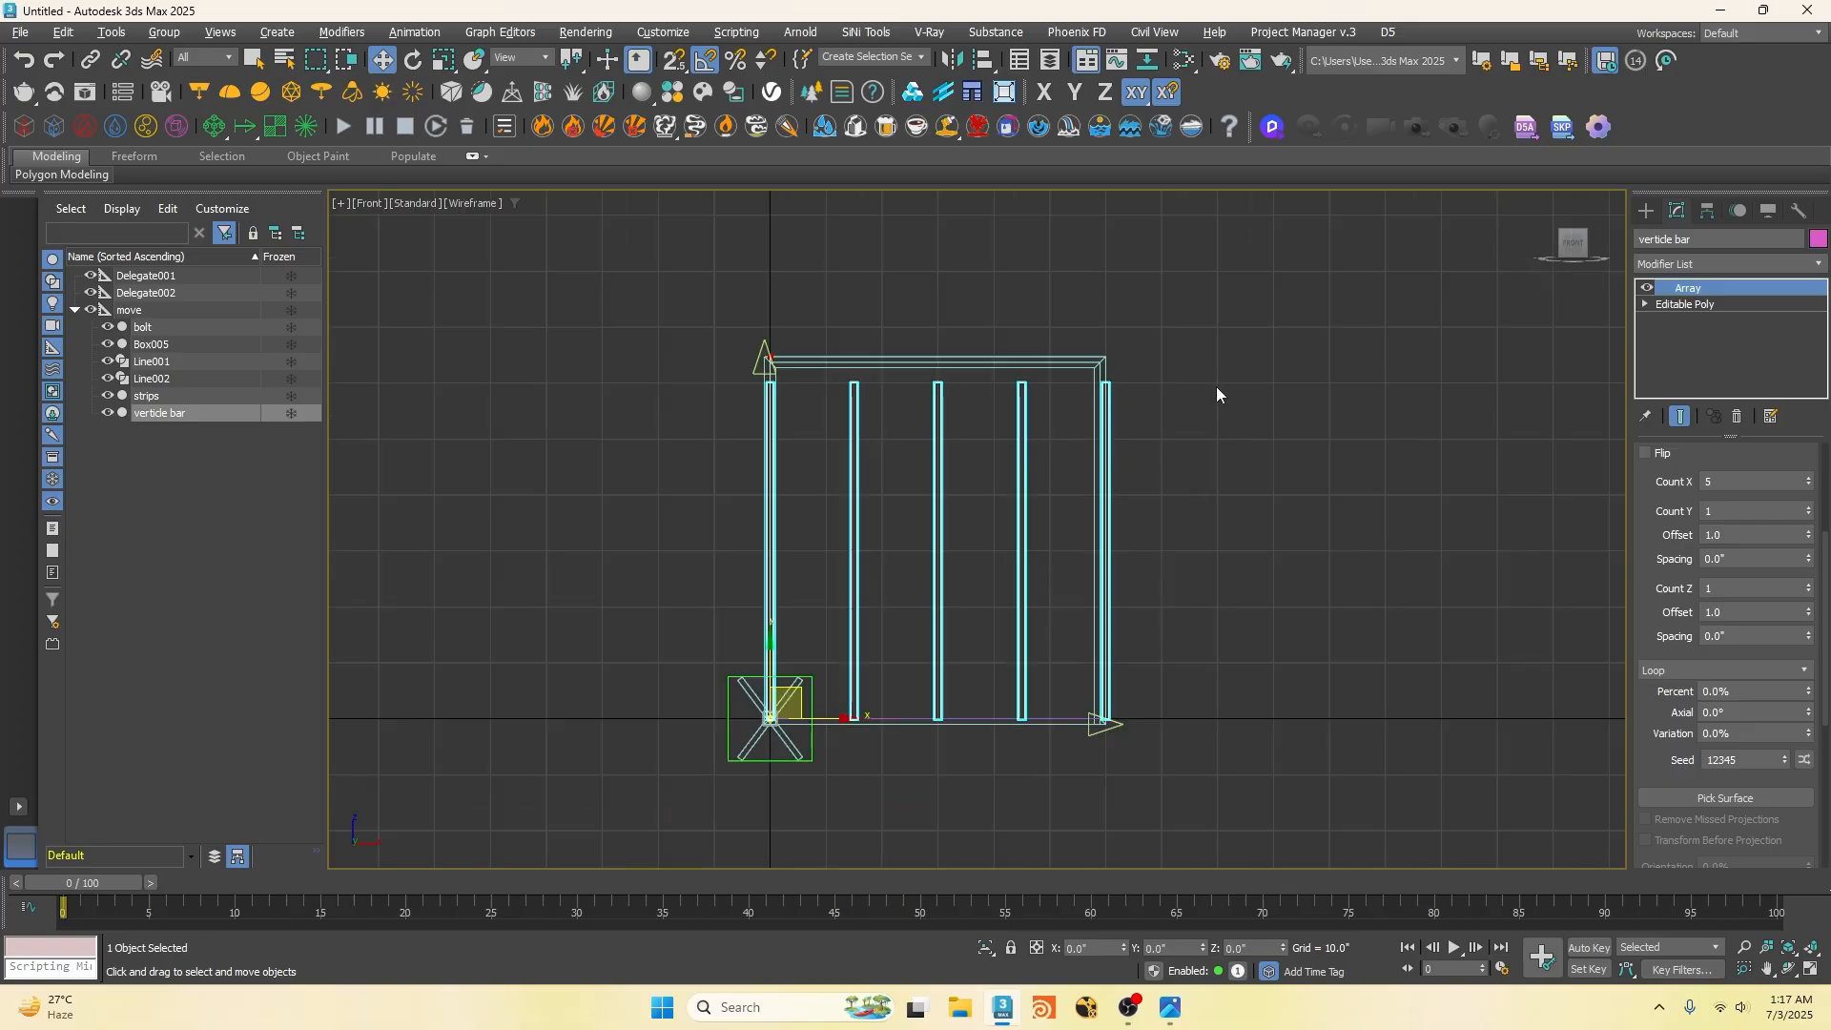
# Step: Save the scene as a 3ds Max file named tutorial in the scenes folder
pyautogui.hotkey('ctrl', 's')
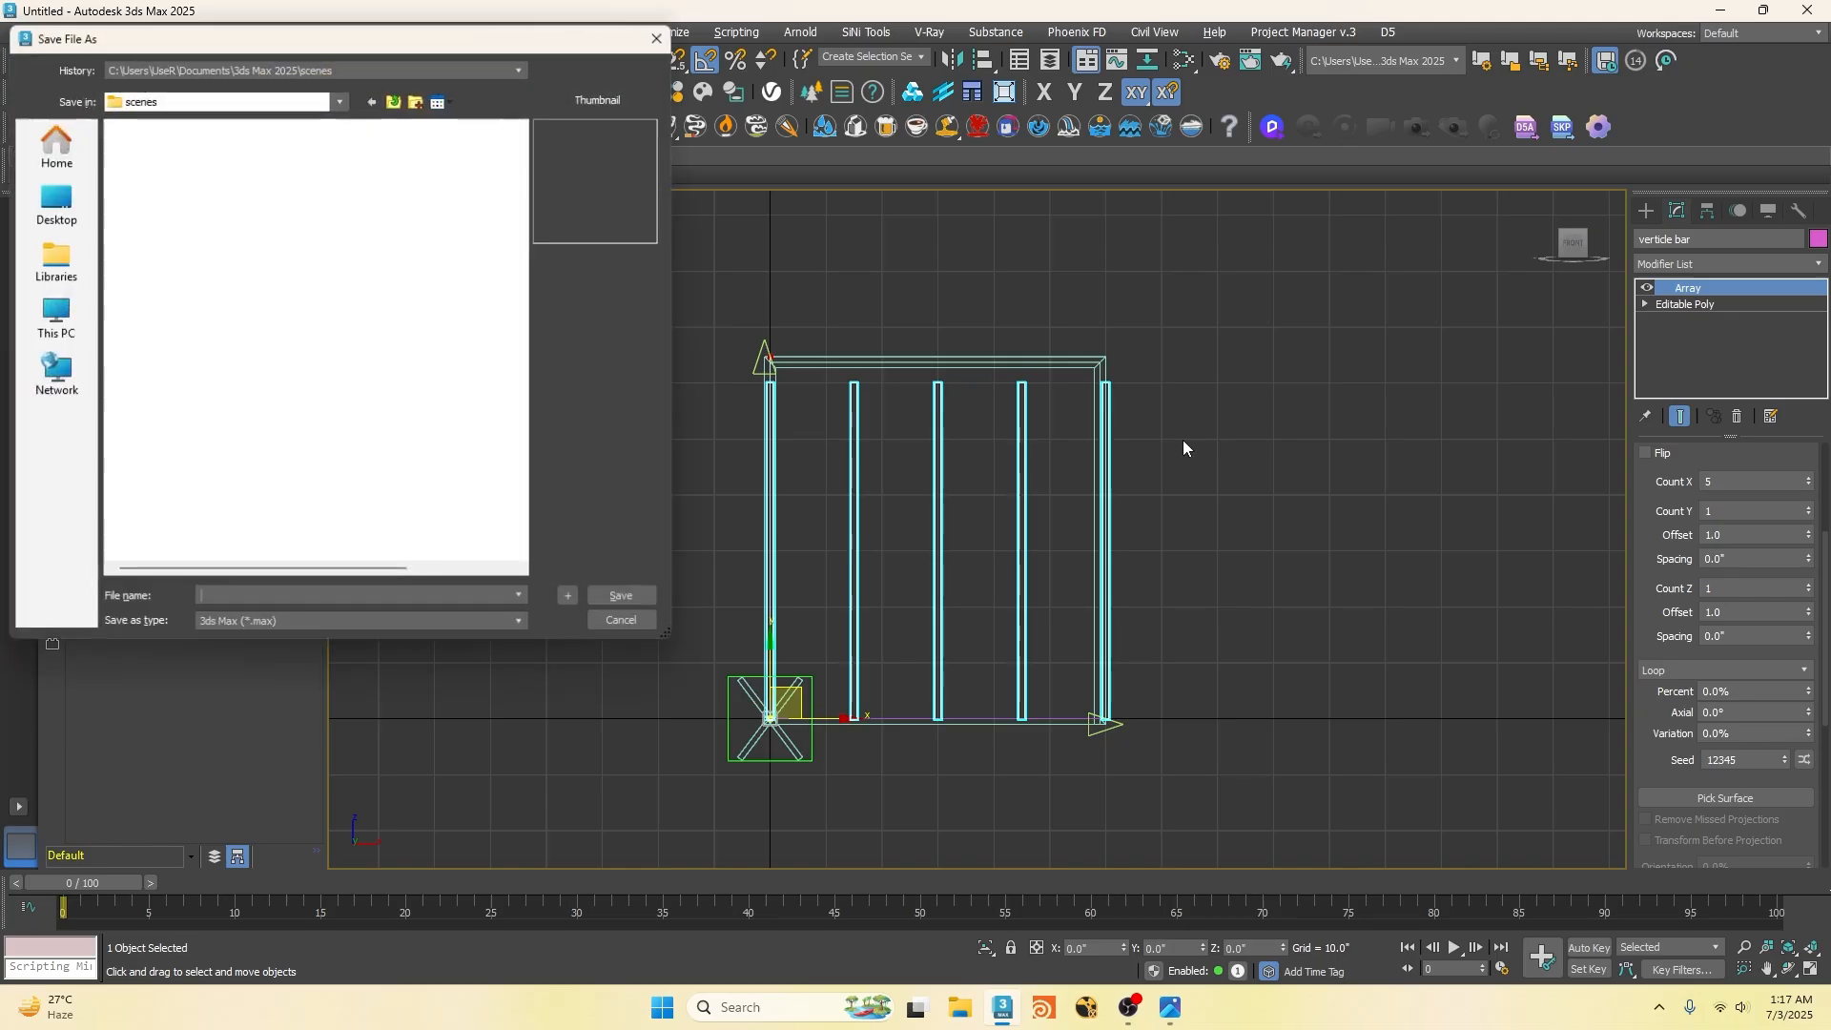
pyautogui.write('tutorial')
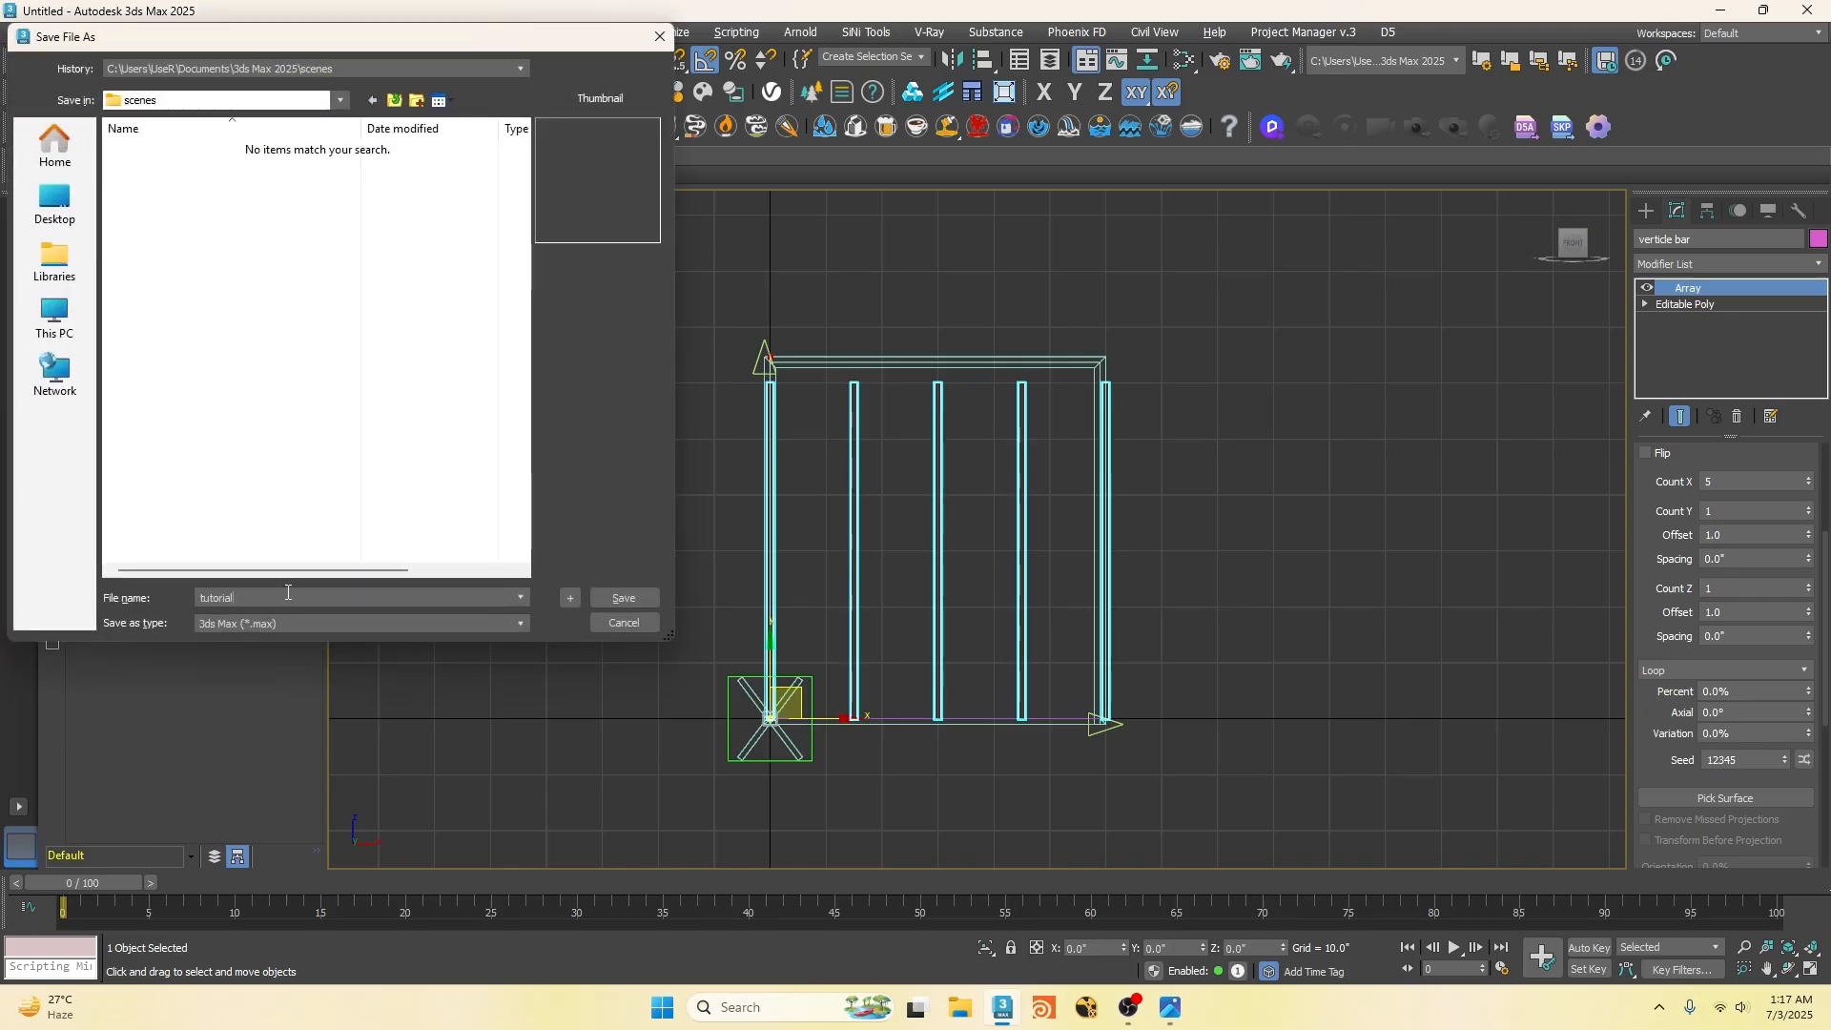
pyautogui.click(622, 599)
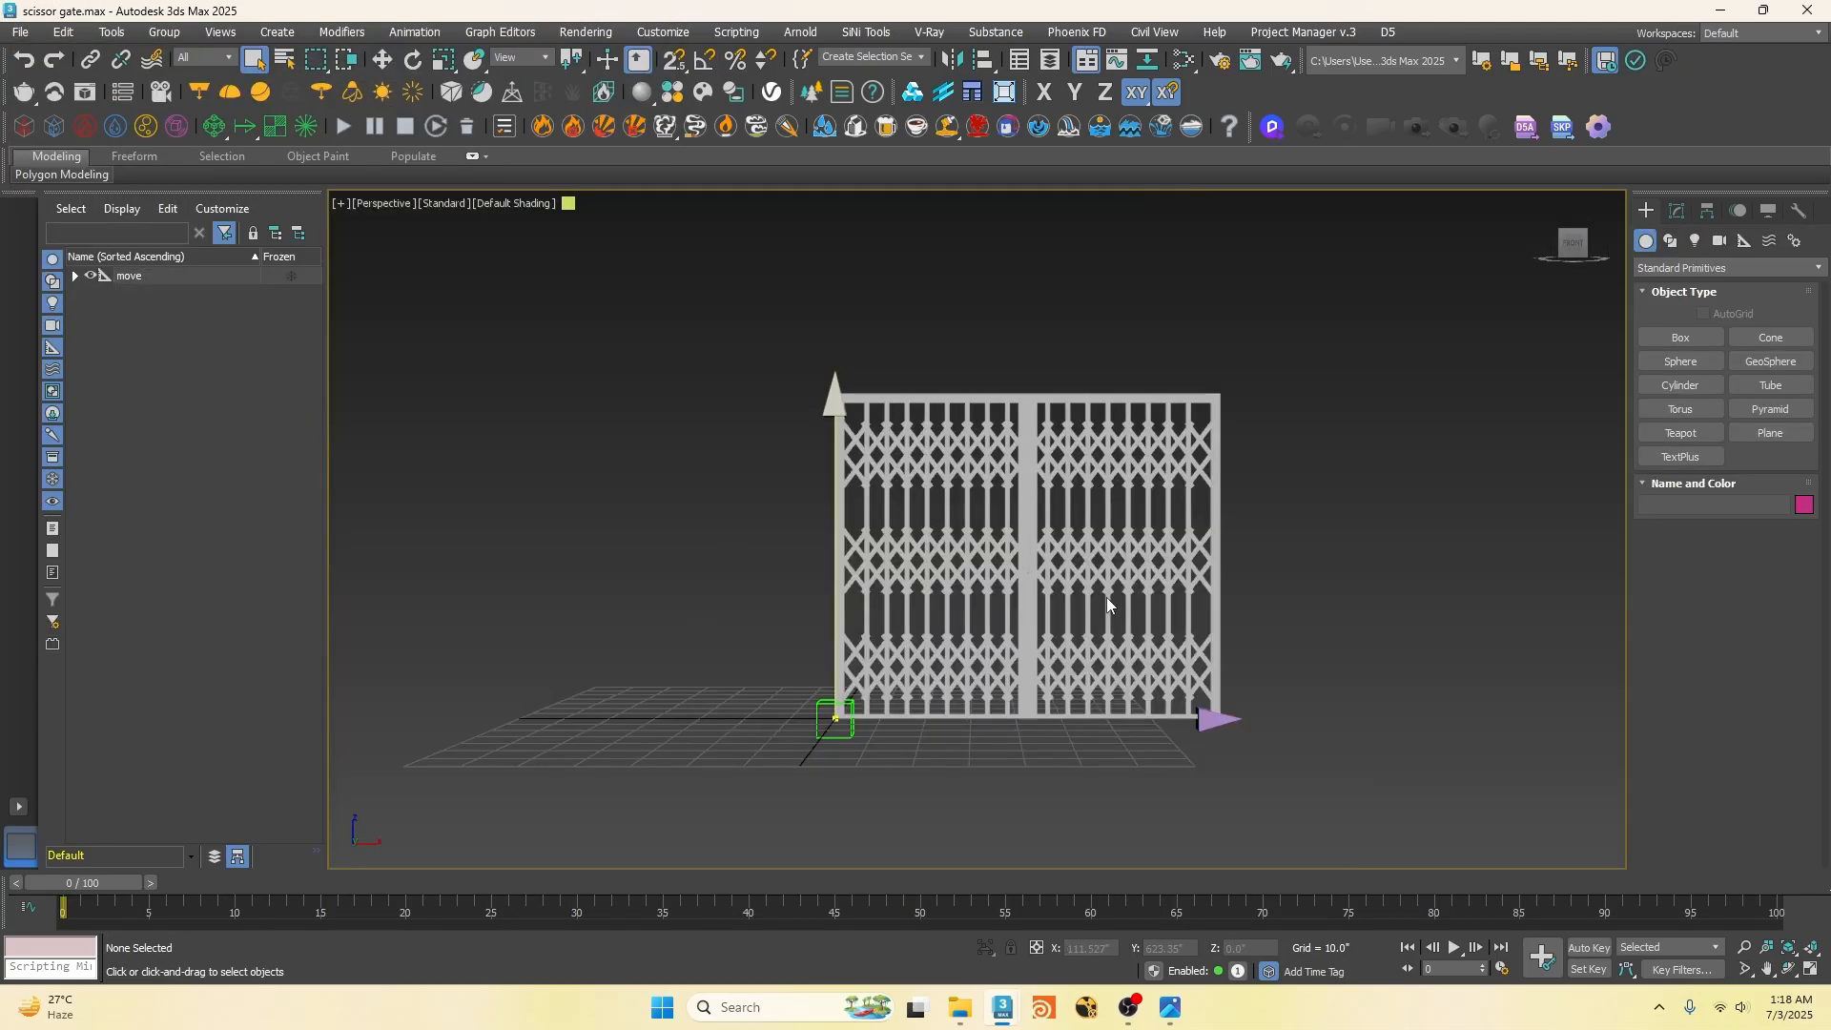
# Step: In the finished scissor gate.max scene, move the X helper outward and back slightly to test how the gate's width responds
pyautogui.keyDown('alt'); pyautogui.moveTo(1106, 597); pyautogui.dragTo(1125, 620, button='middle'); pyautogui.keyUp('alt')
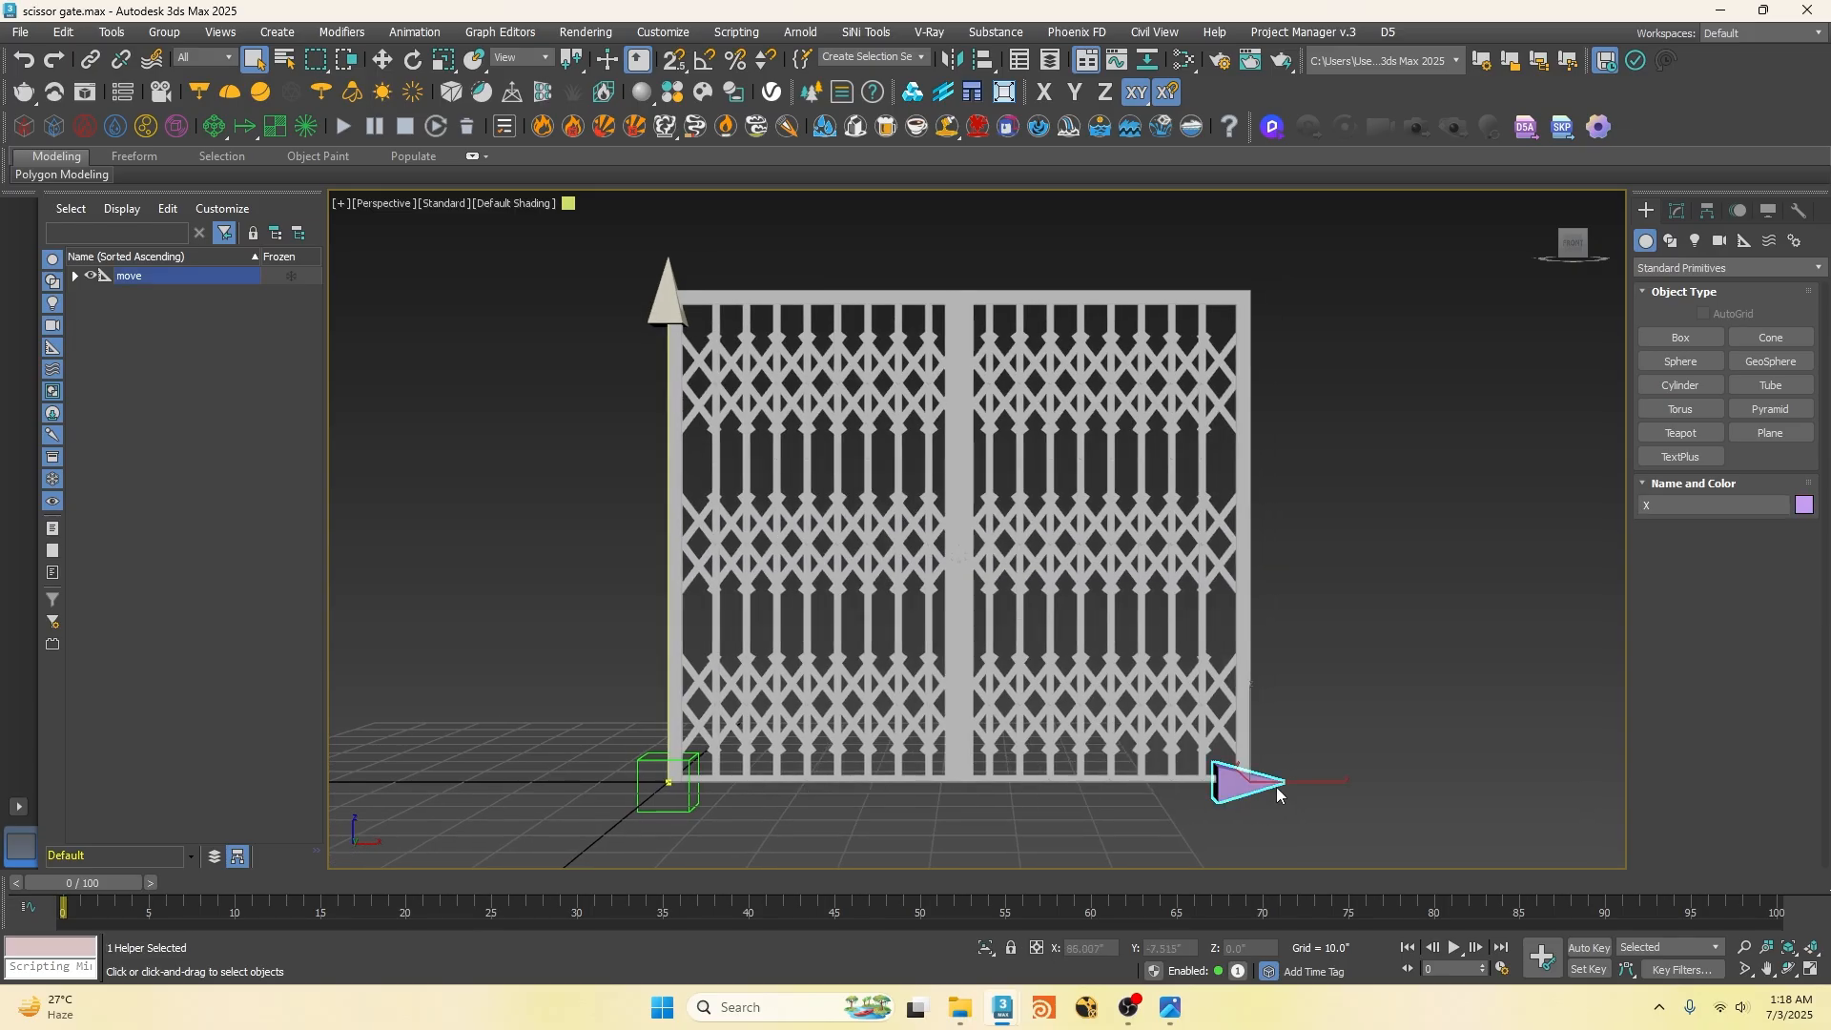
pyautogui.click(381, 59)
pyautogui.moveTo(1328, 781); pyautogui.dragTo(1415, 775)
pyautogui.moveTo(1144, 434)
pyautogui.mouseDown()
pyautogui.moveTo(1147, 568)
pyautogui.moveTo(1174, 542)
pyautogui.mouseUp()
pyautogui.moveTo(1202, 429); pyautogui.dragTo(1208, 542)
pyautogui.press('Escape')
pyautogui.moveTo(1405, 782)
pyautogui.mouseDown()
pyautogui.moveTo(1452, 770)
pyautogui.moveTo(1386, 780)
pyautogui.mouseUp()
# Step: Switch back to tutorial.max and check the options available for the bar array's Count X parameter
pyautogui.moveTo(1016, 999)
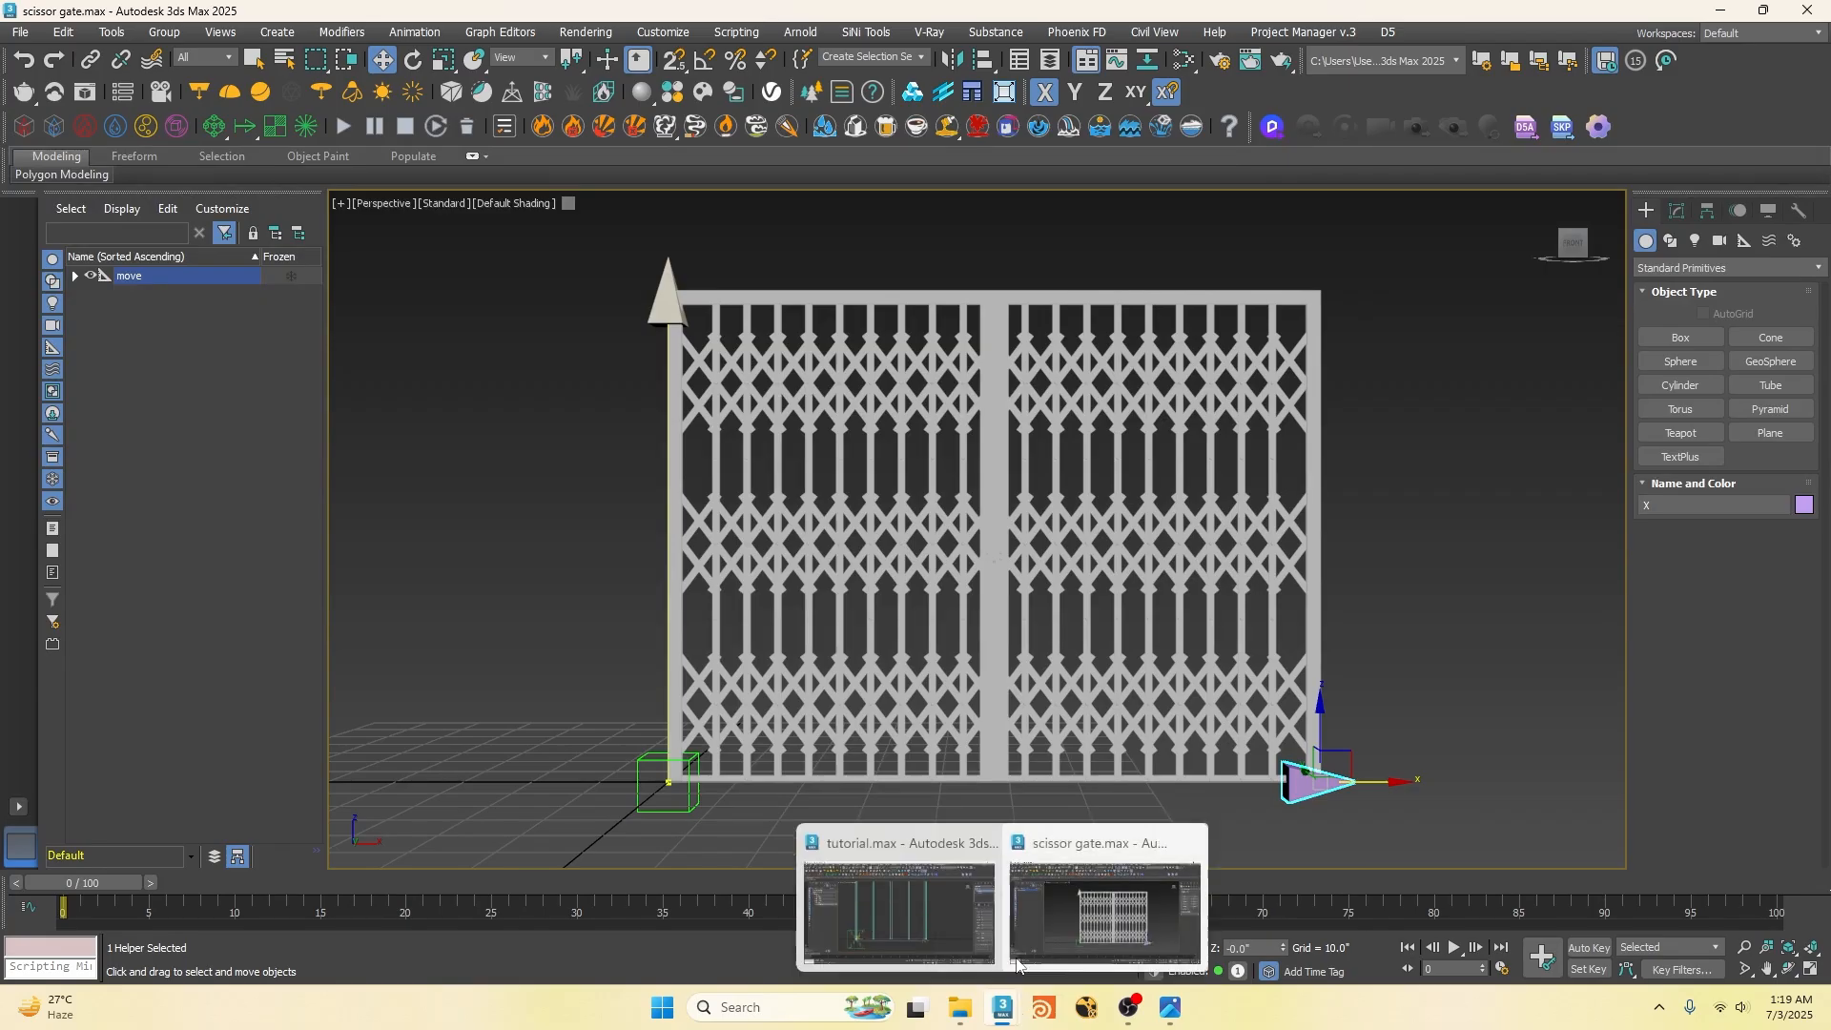
pyautogui.click(899, 910)
pyautogui.click(1164, 776)
pyautogui.moveTo(1246, 757); pyautogui.dragTo(1034, 812)
pyautogui.scroll(-2, 931, 769)
pyautogui.scroll(1, 725, 672)
pyautogui.click(732, 679)
pyautogui.scroll(3, 1707, 610)
pyautogui.rightClick(1727, 656)
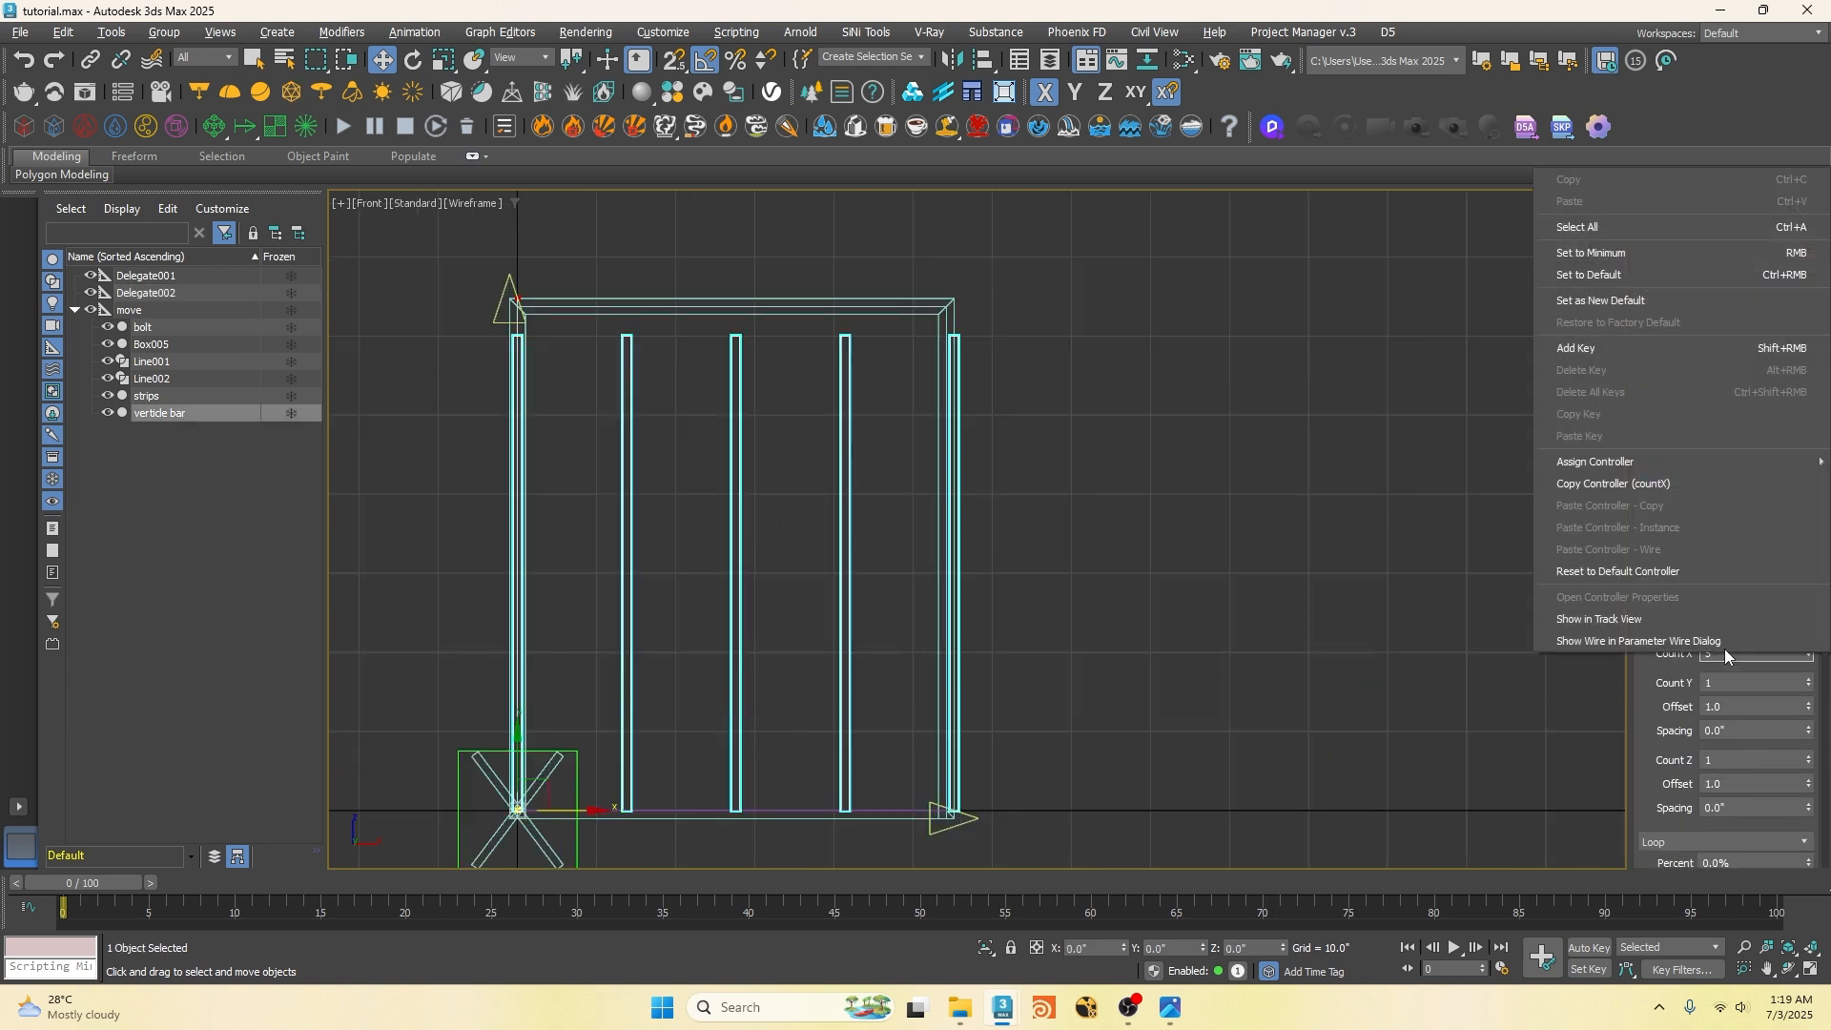
pyautogui.click(1670, 666)
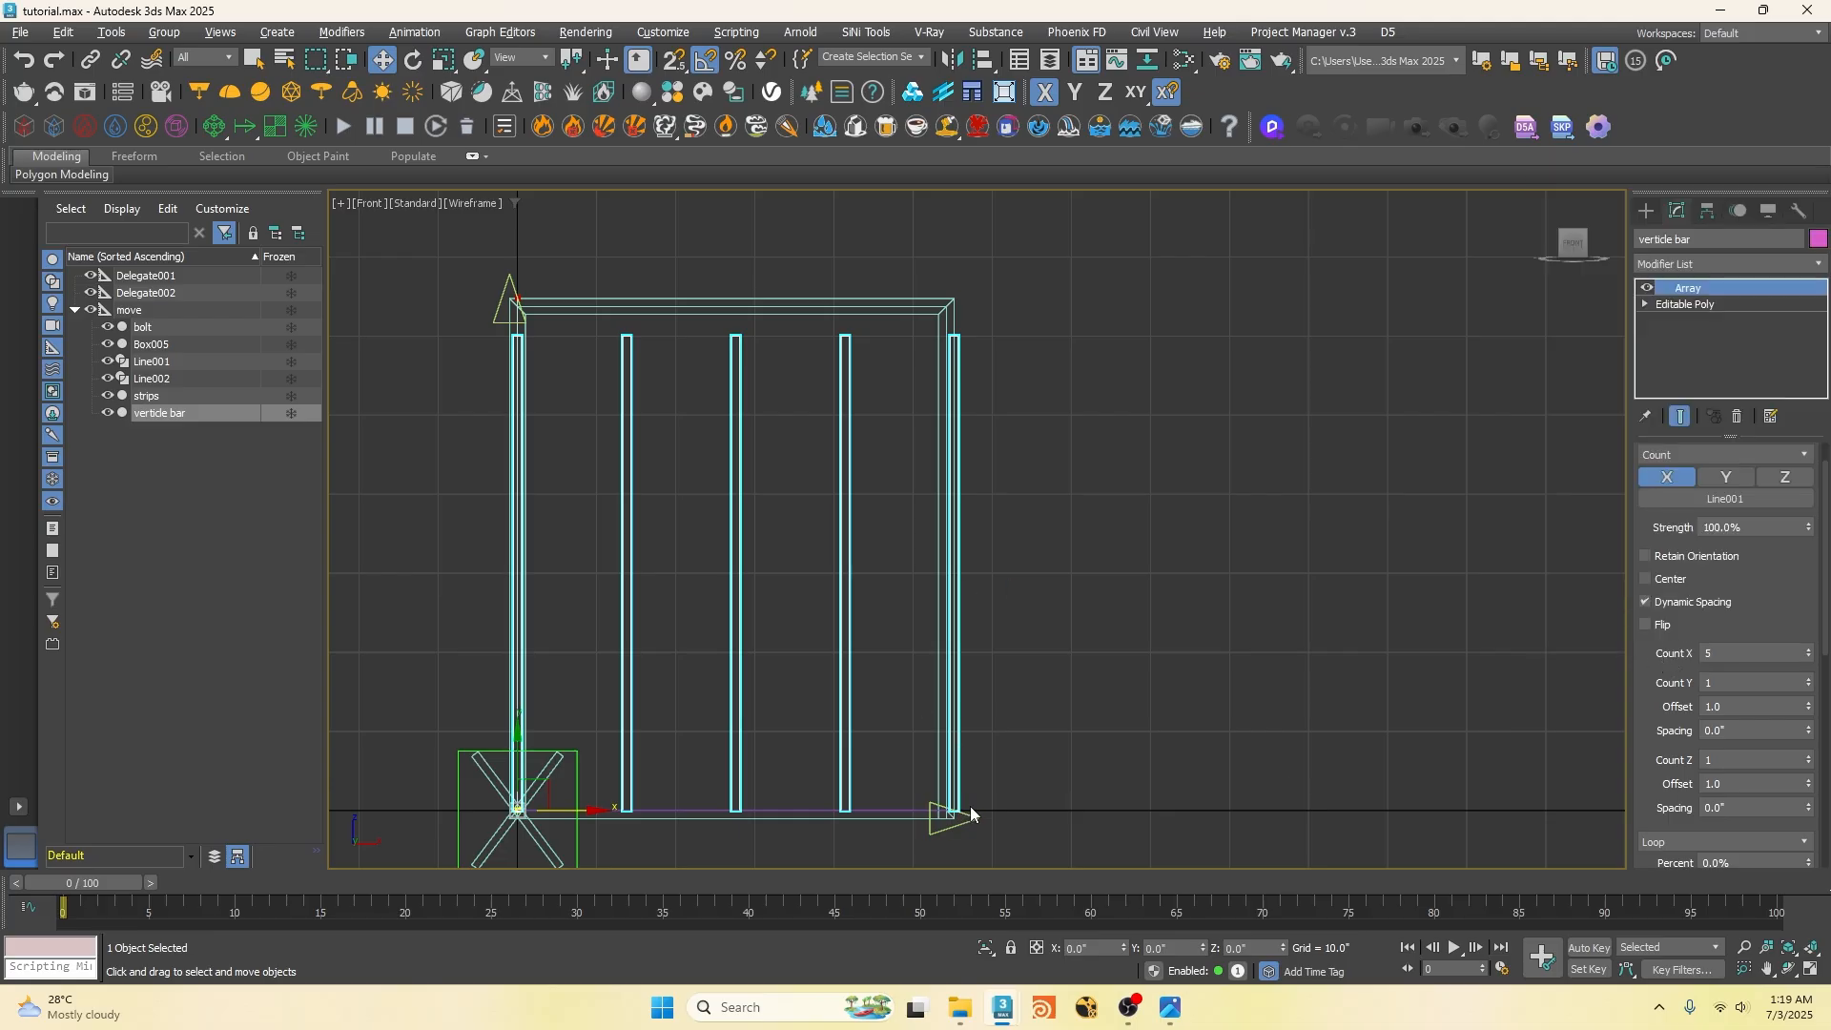
pyautogui.moveTo(520, 809); pyautogui.dragTo(684, 810)
pyautogui.moveTo(941, 784); pyautogui.dragTo(914, 870)
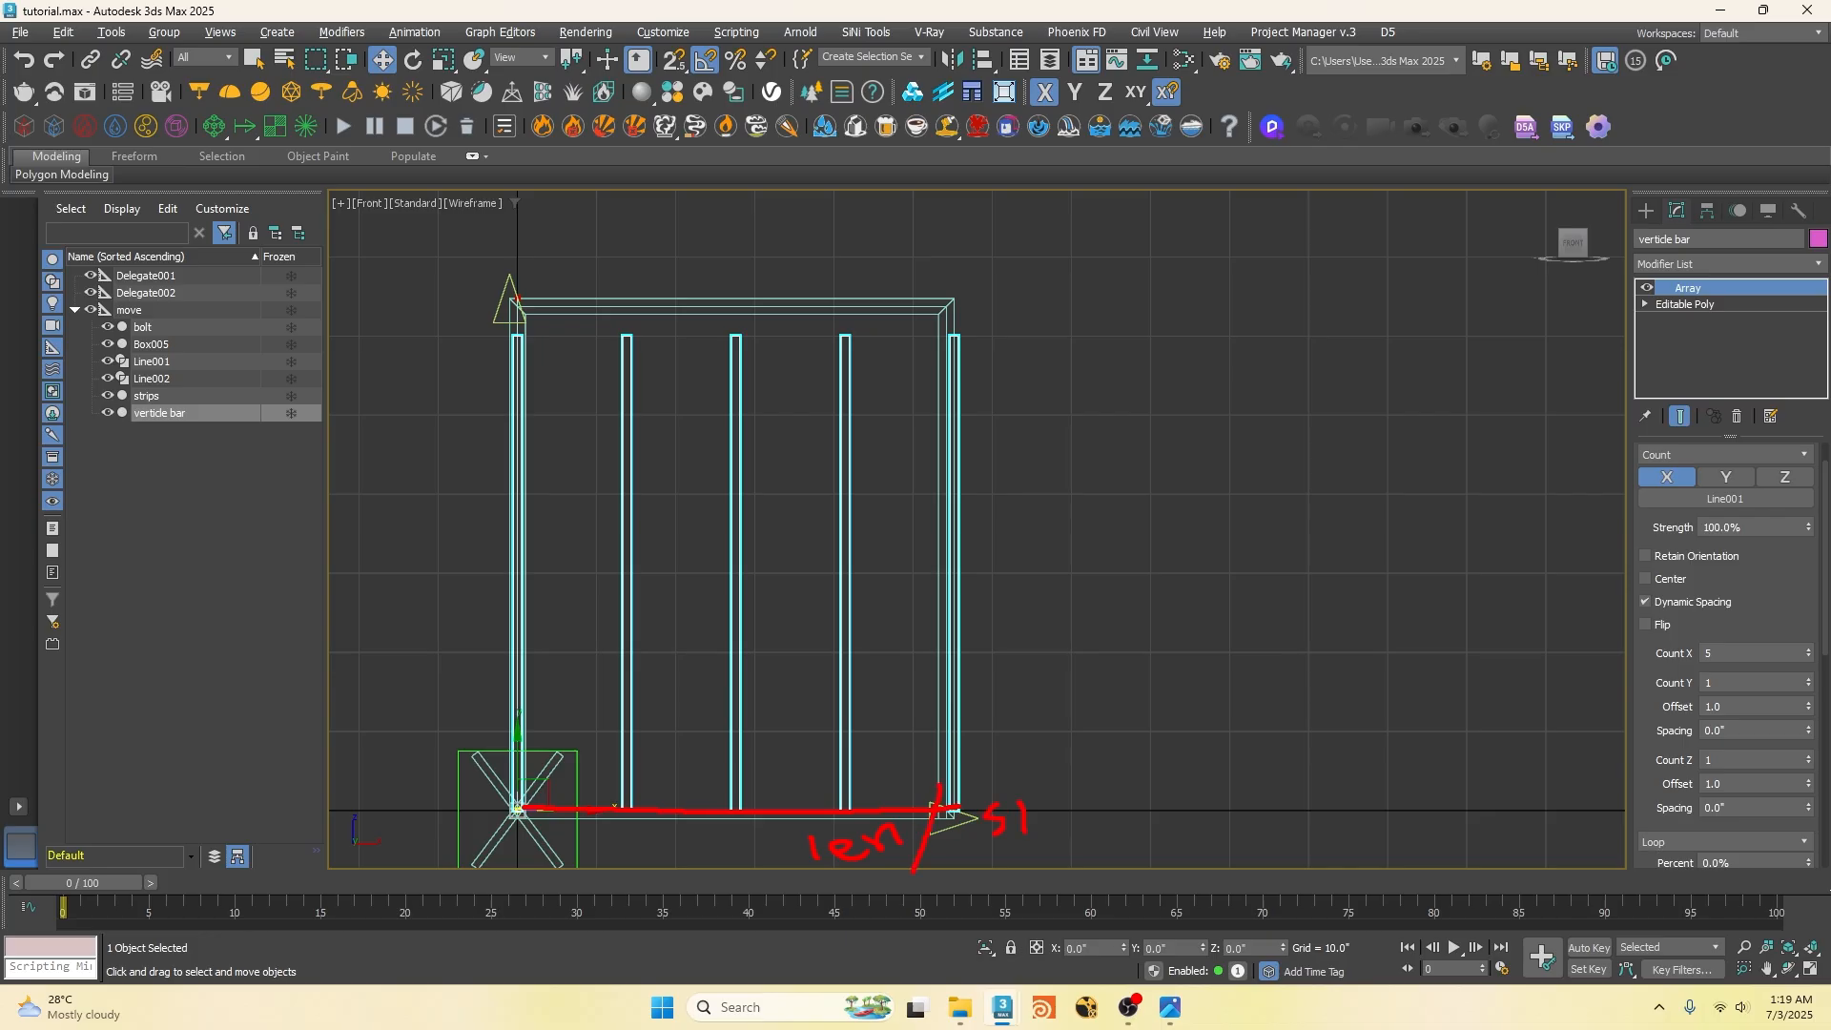
pyautogui.moveTo(1156, 777); pyautogui.dragTo(1182, 798)
pyautogui.moveTo(1204, 764); pyautogui.dragTo(1206, 846)
pyautogui.moveTo(1657, 660); pyautogui.dragTo(1696, 648)
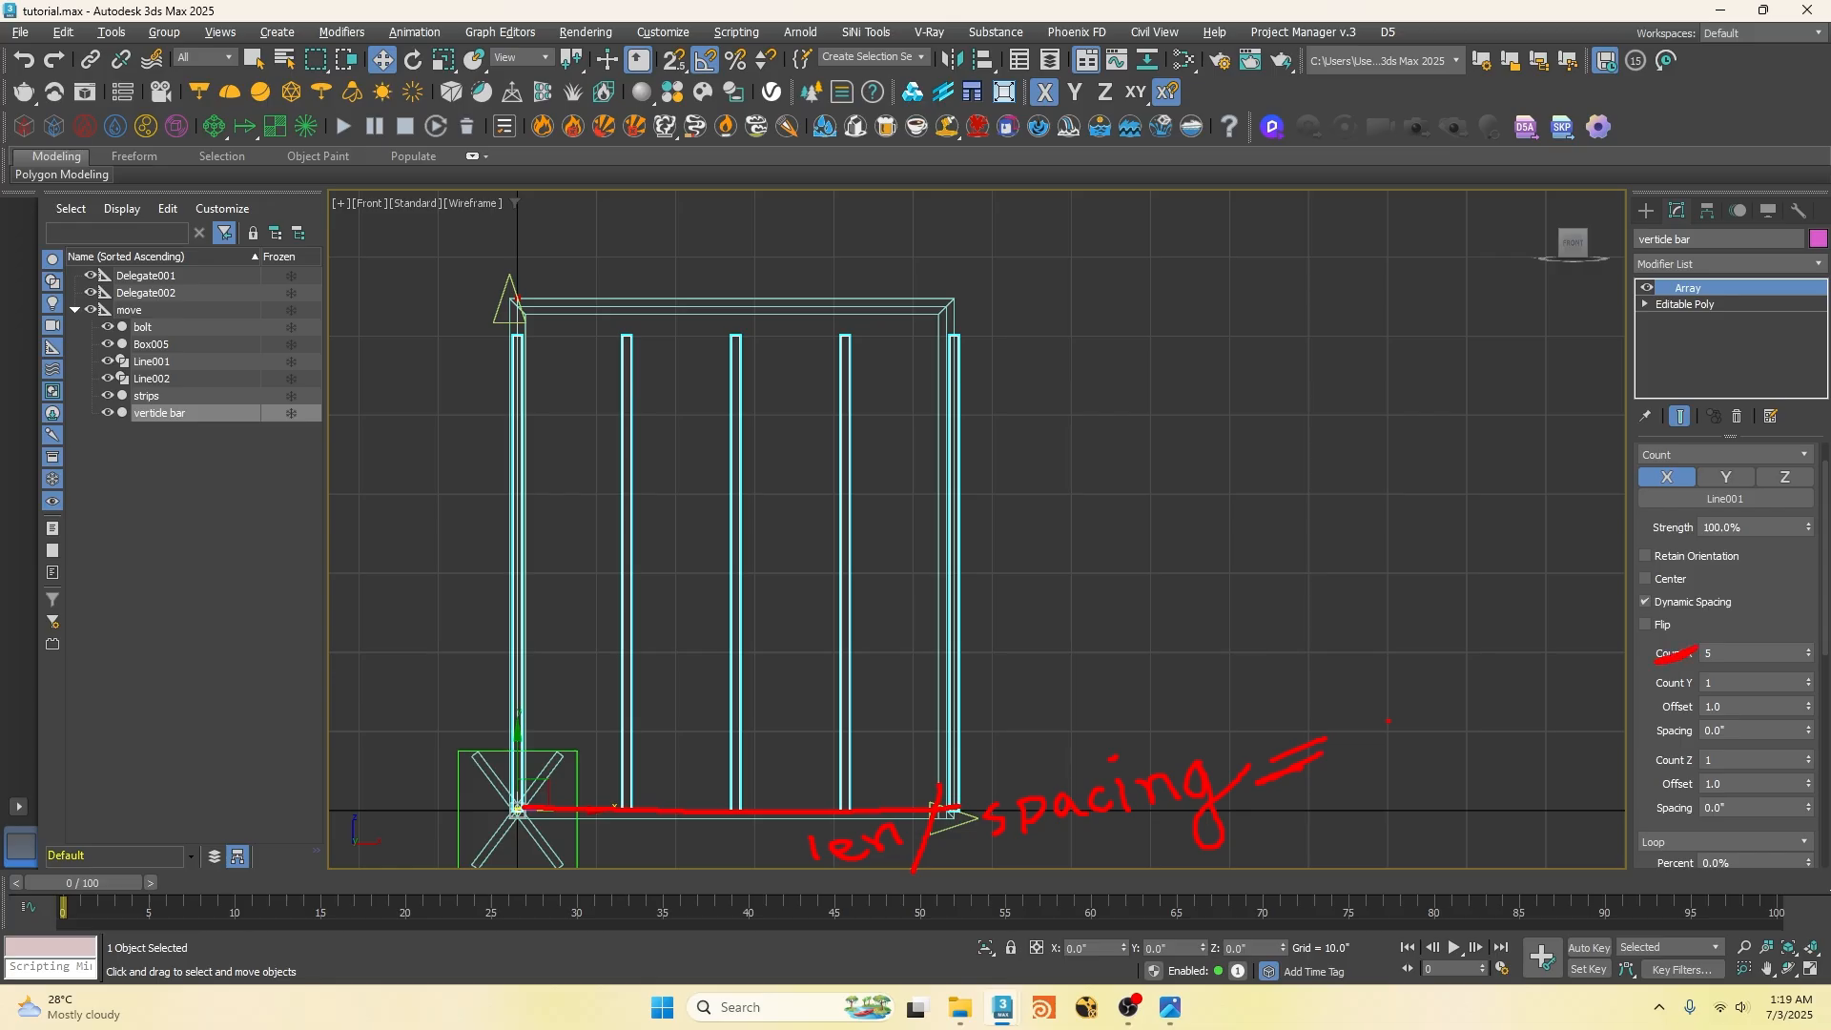
pyautogui.moveTo(1436, 711); pyautogui.dragTo(1511, 668)
pyautogui.moveTo(1485, 592); pyautogui.dragTo(1518, 689)
pyautogui.moveTo(1486, 673); pyautogui.dragTo(1561, 658)
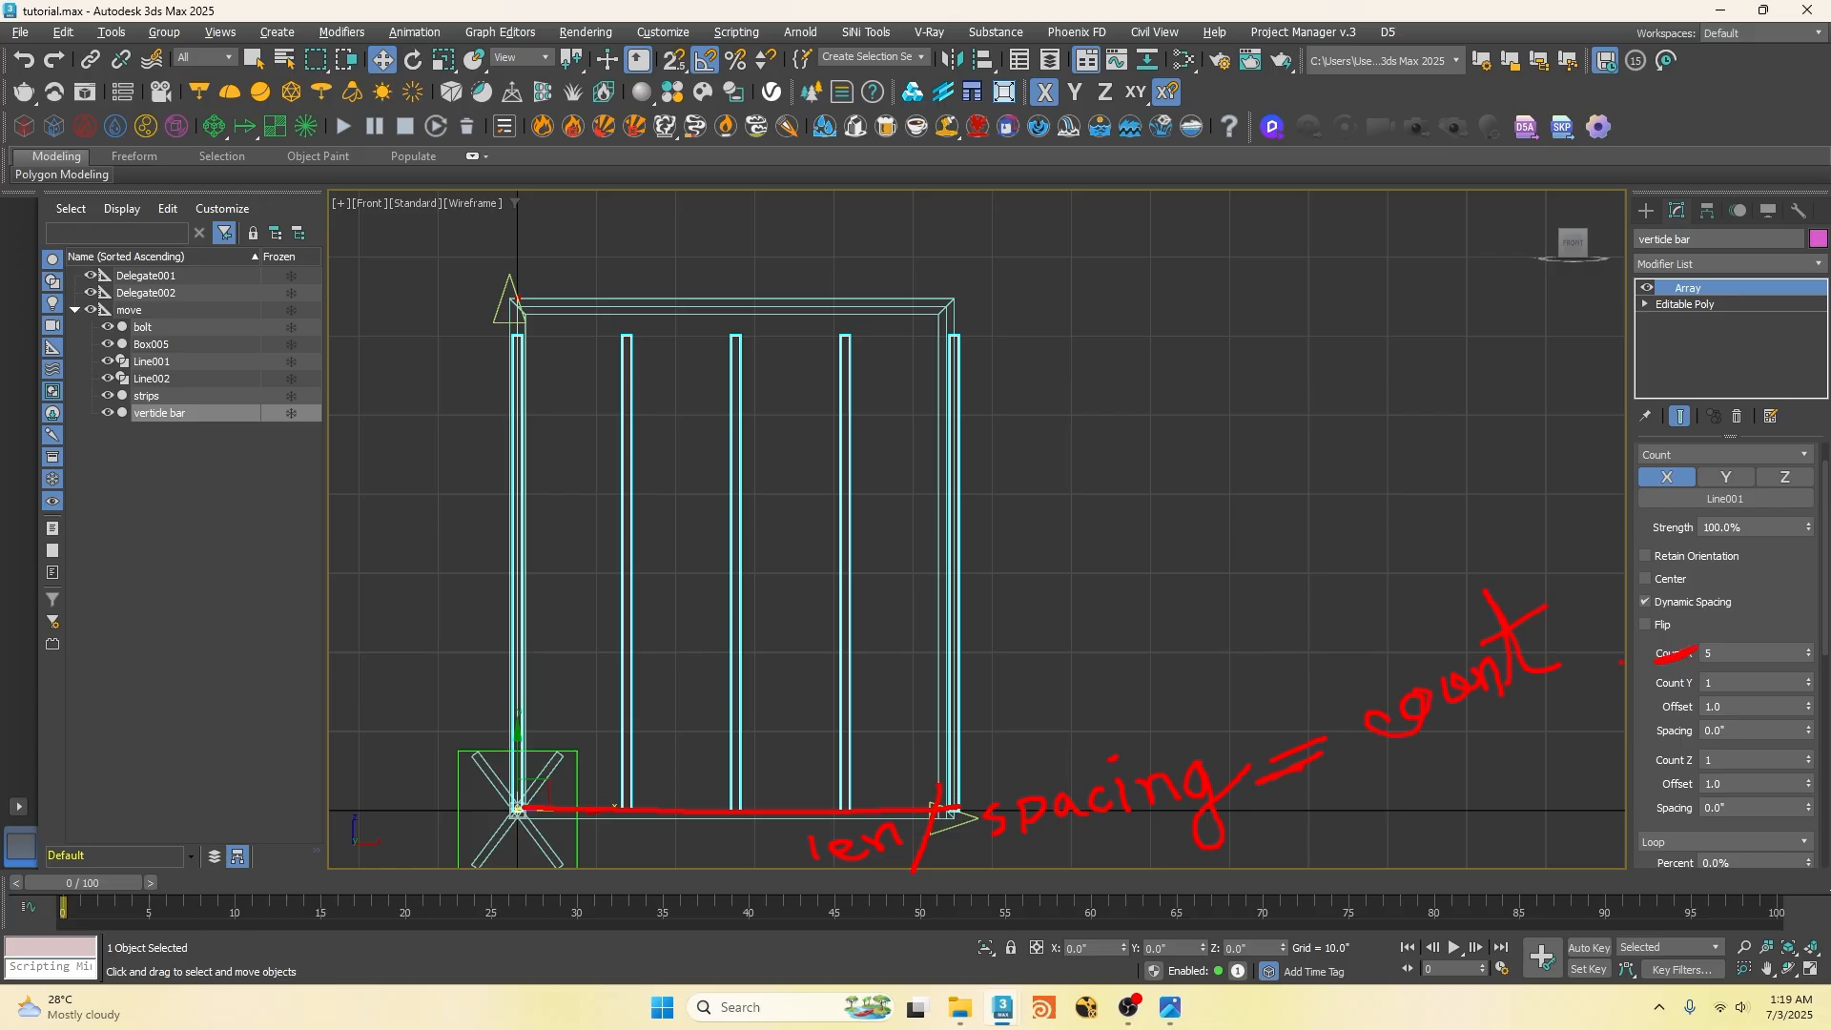
pyautogui.press('Escape')
# Step: Assign a script controller to Count X of the bar array, moving its editor clear of the bars
pyautogui.rightClick(1737, 655)
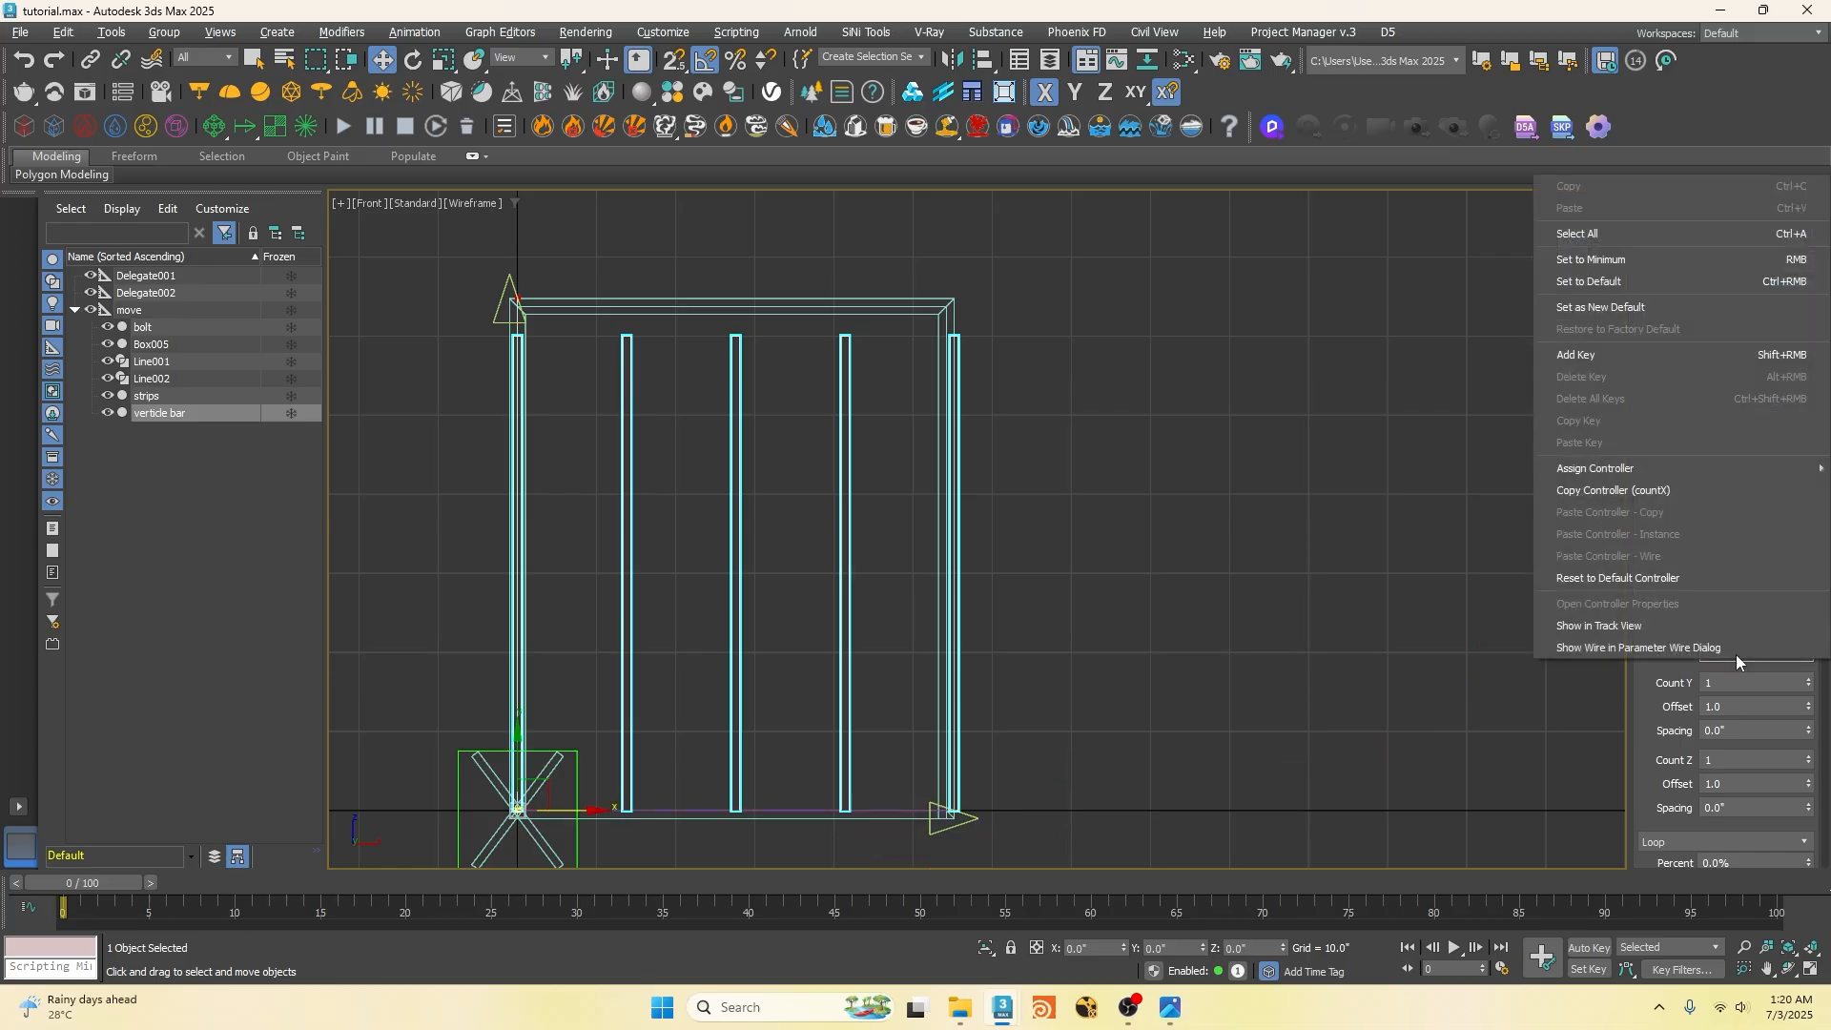
pyautogui.moveTo(1679, 465)
pyautogui.click(1403, 709)
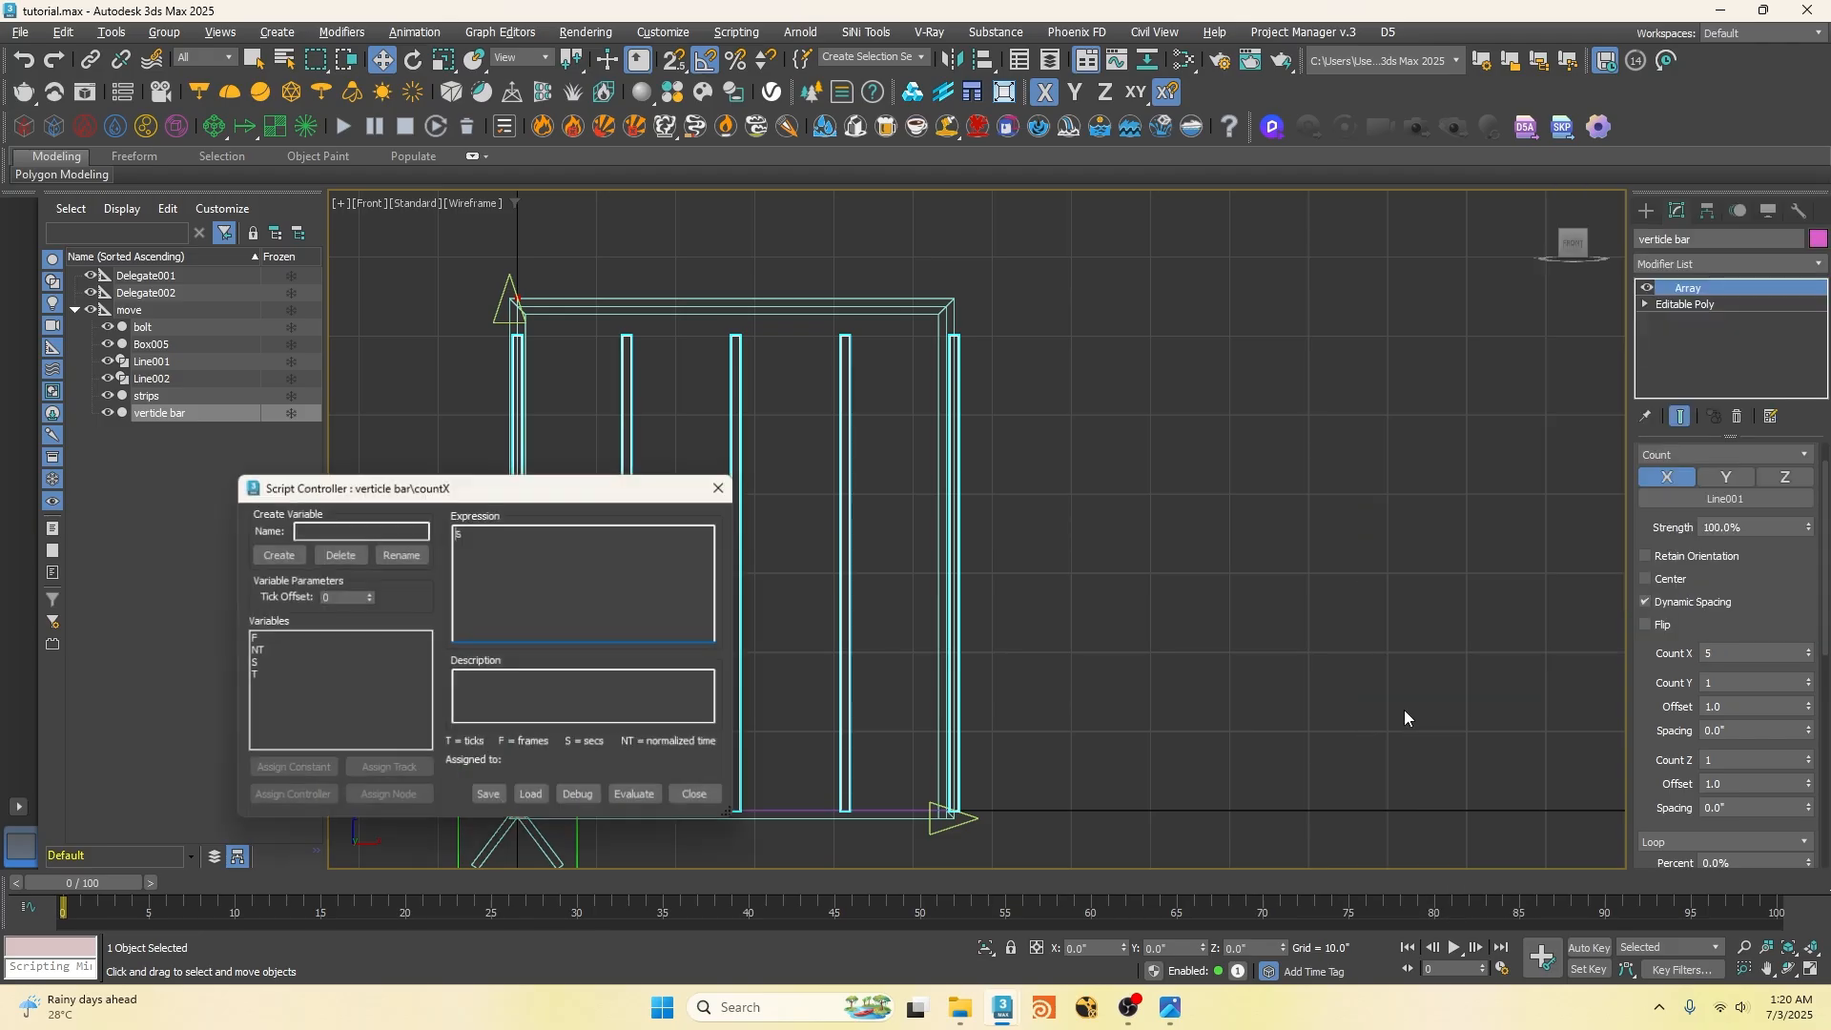
pyautogui.moveTo(551, 497); pyautogui.dragTo(1086, 459)
# Step: Replace the Count X controller's default expression with "ceil = length/spacing"
pyautogui.doubleClick(995, 496)
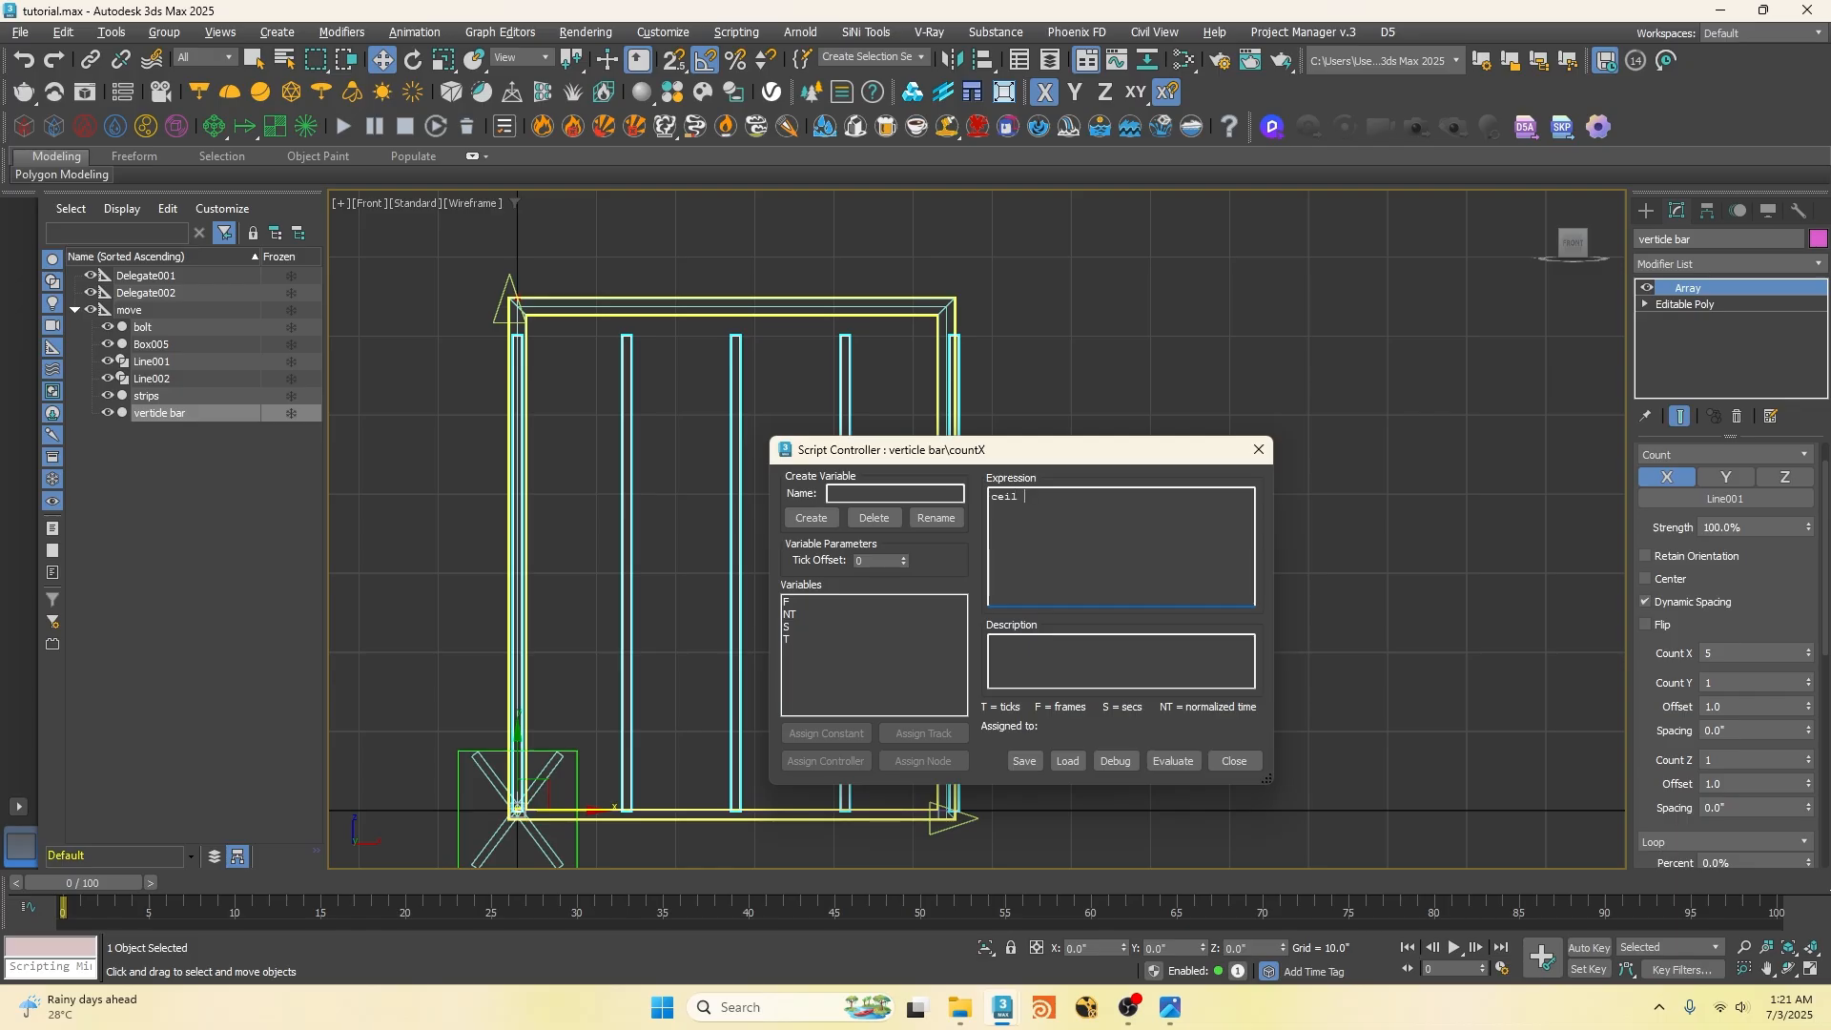
pyautogui.write('ceil =')
pyautogui.write(' leng')
pyautogui.write('th.')
pyautogui.write('spacing')
pyautogui.moveTo(1129, 542); pyautogui.dragTo(1132, 542)
pyautogui.click(1153, 555)
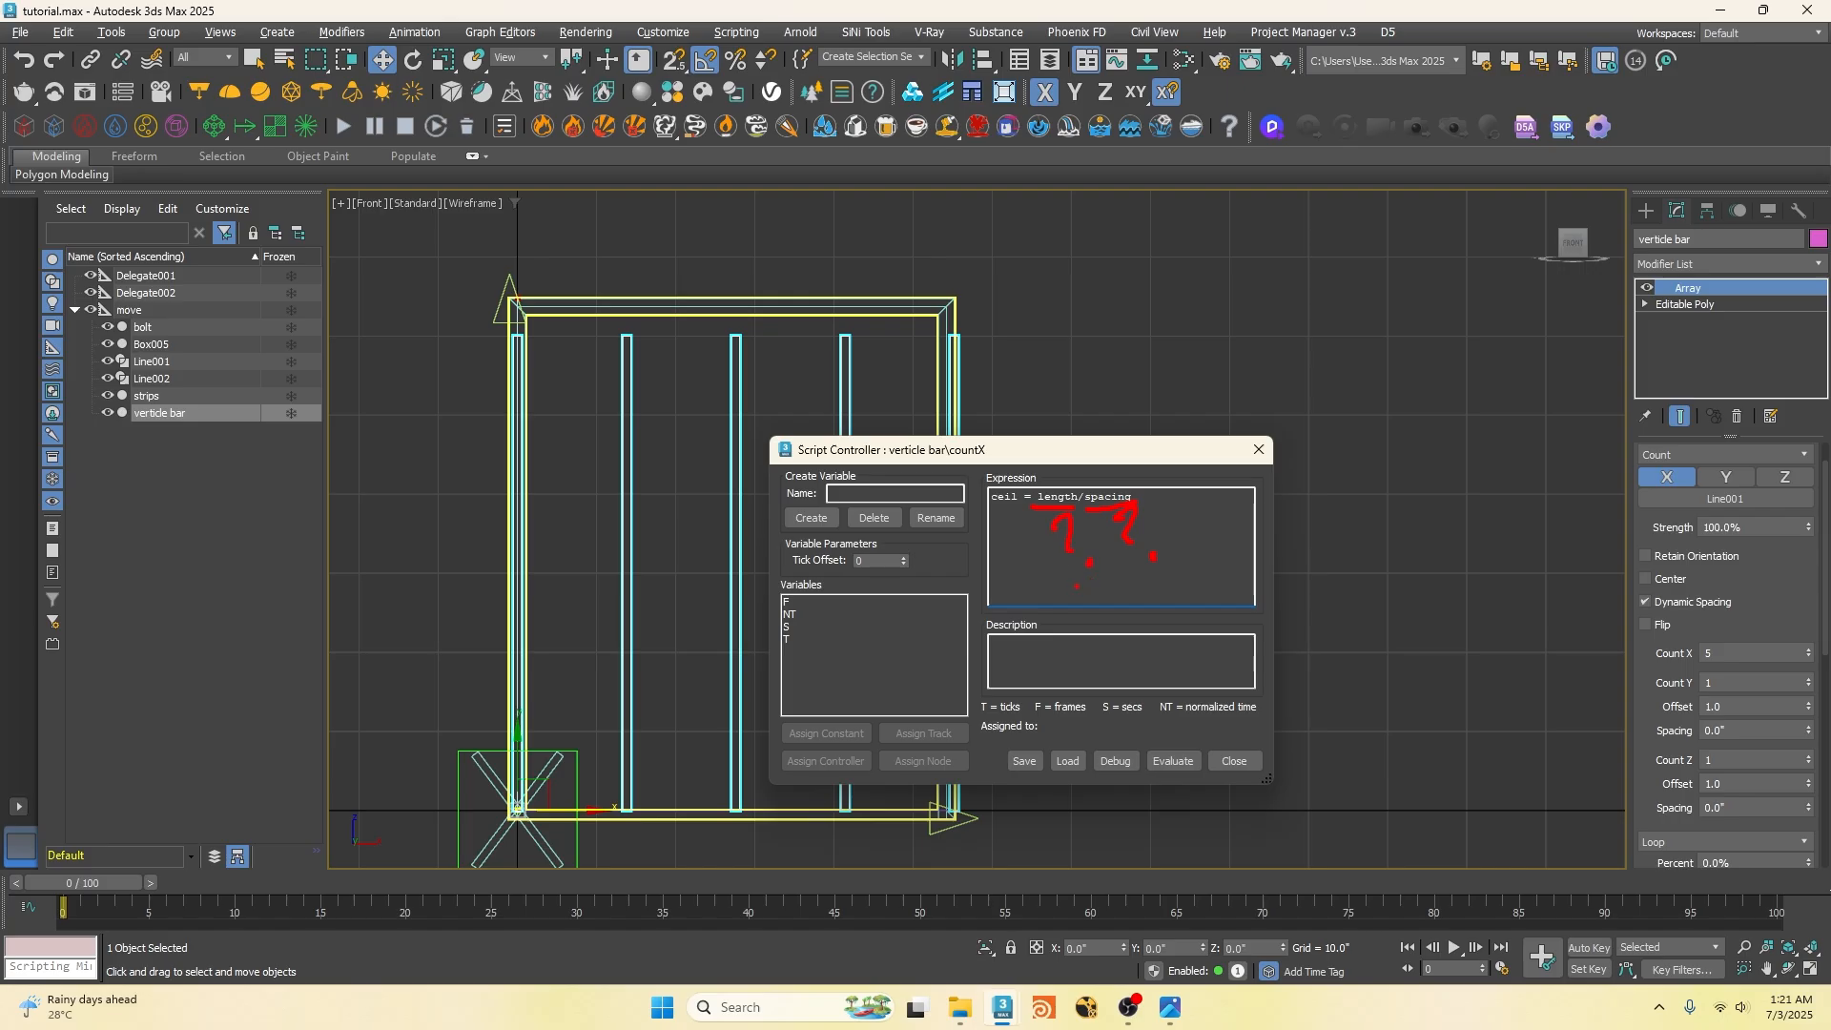
# Step: Insert "spacing = 5" above the ceil line, checking the bar gaps in the front view.png reference image
pyautogui.click(992, 497)
pyautogui.press('Return')
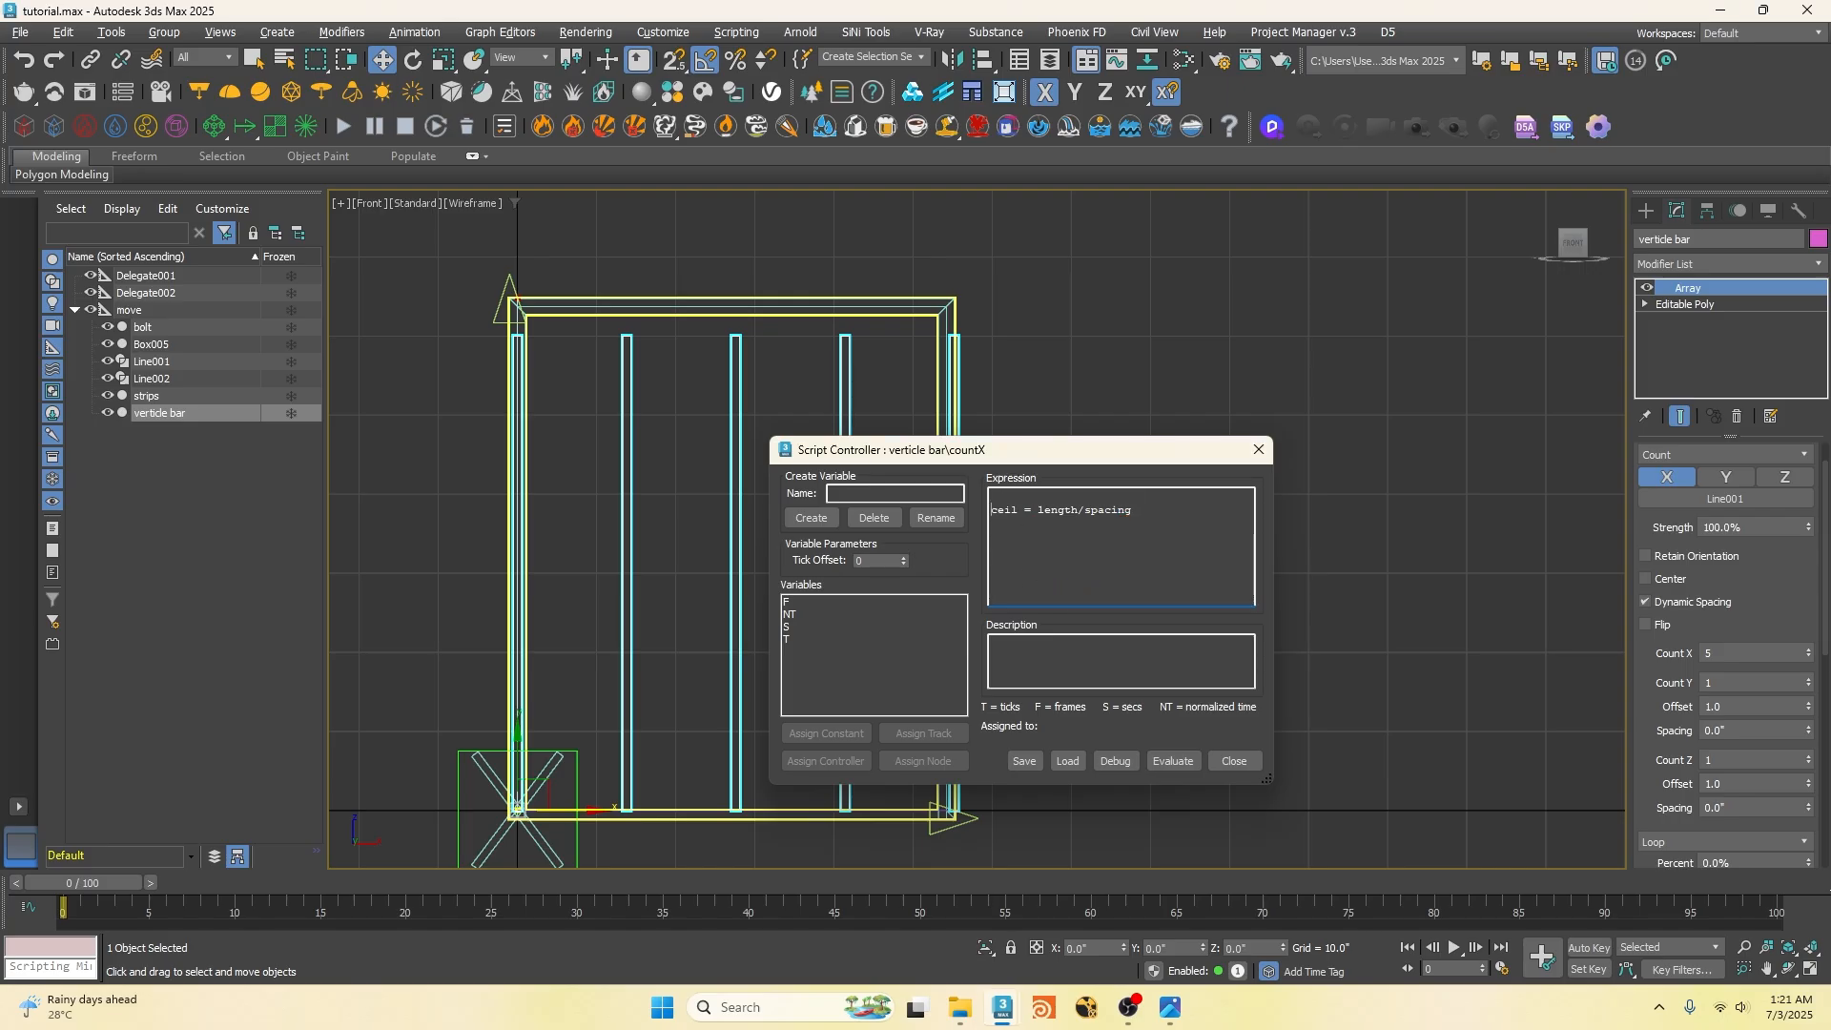
pyautogui.write('spacing')
pyautogui.hotkey('alt', 'Tab')
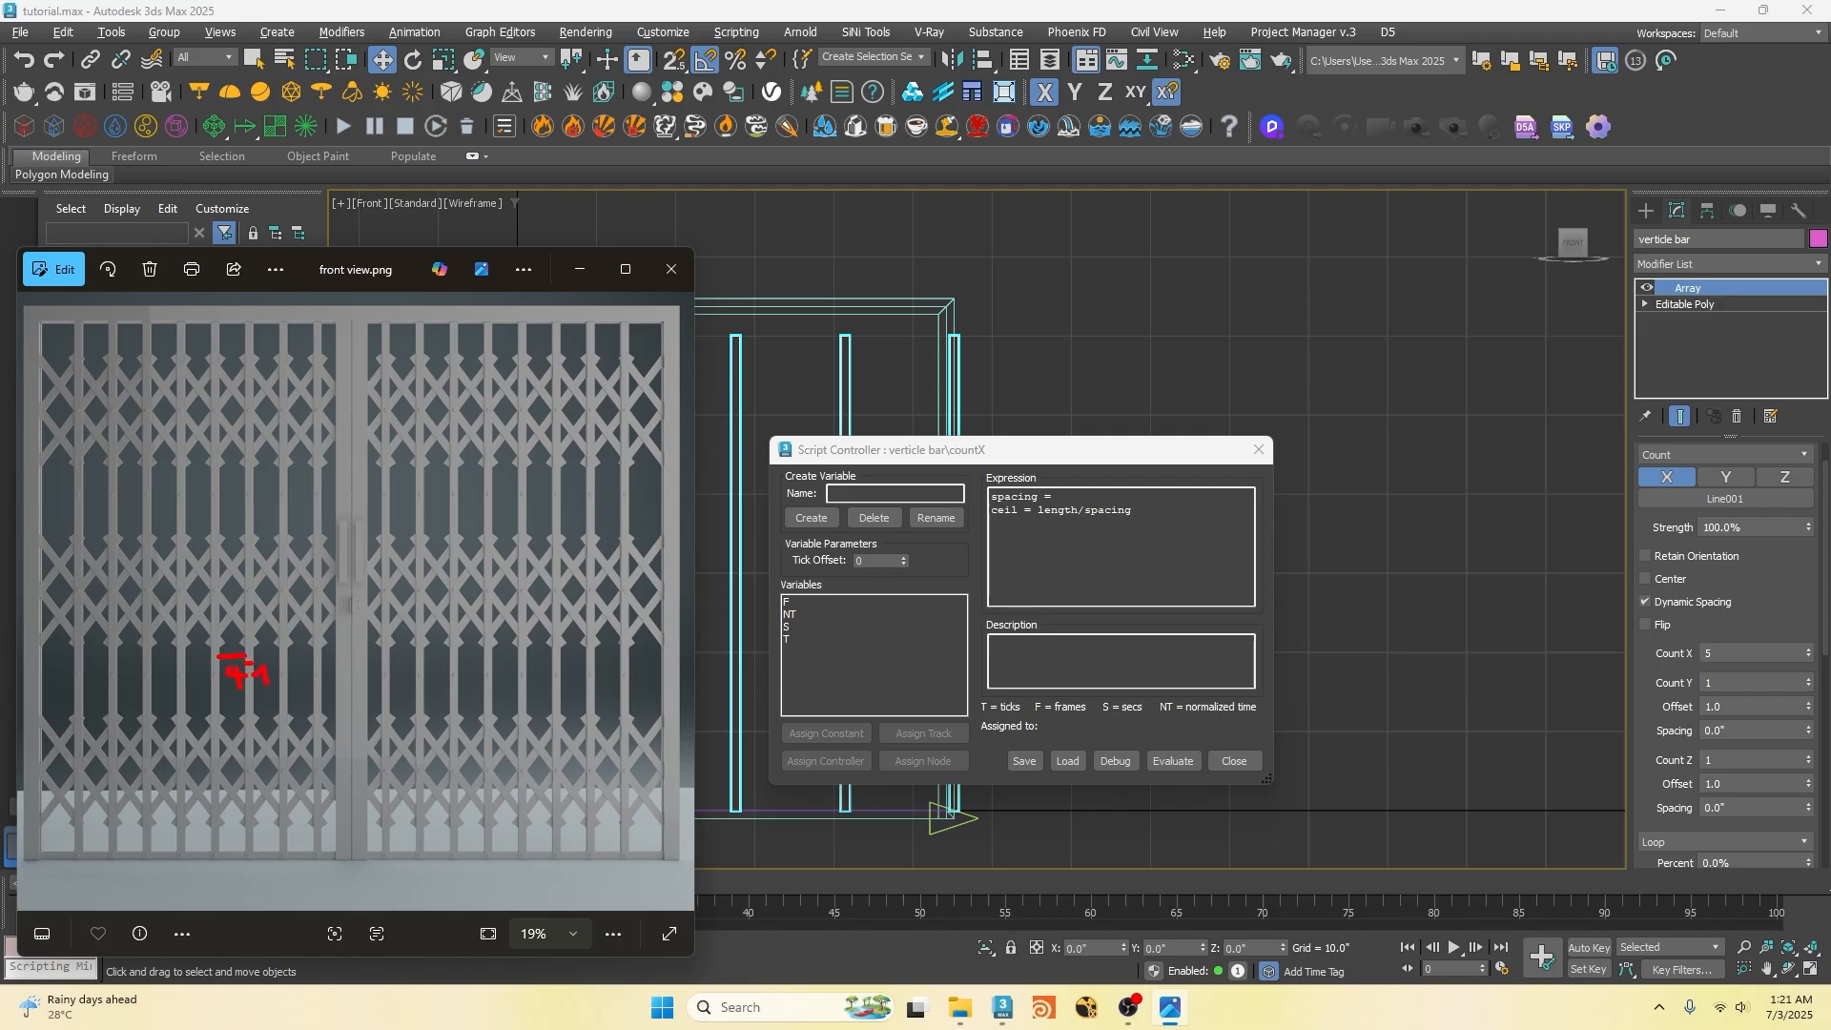
pyautogui.moveTo(251, 688)
pyautogui.mouseDown()
pyautogui.moveTo(362, 669)
pyautogui.moveTo(344, 711)
pyautogui.mouseUp()
pyautogui.click(1057, 498)
pyautogui.write('5')
pyautogui.moveTo(1039, 511); pyautogui.dragTo(1078, 511)
# Step: Insert "length = curveLength (spline)" as a new line above the spacing definition in the Count X expression
pyautogui.click(995, 498)
pyautogui.moveTo(997, 449); pyautogui.dragTo(1344, 329)
pyautogui.click(968, 820)
pyautogui.press('Return')
pyautogui.write('le')
pyautogui.press('BackSpace')
pyautogui.press('BackSpace')
pyautogui.press('BackSpace')
pyautogui.press('Return')
pyautogui.press('Up')
pyautogui.write('length')
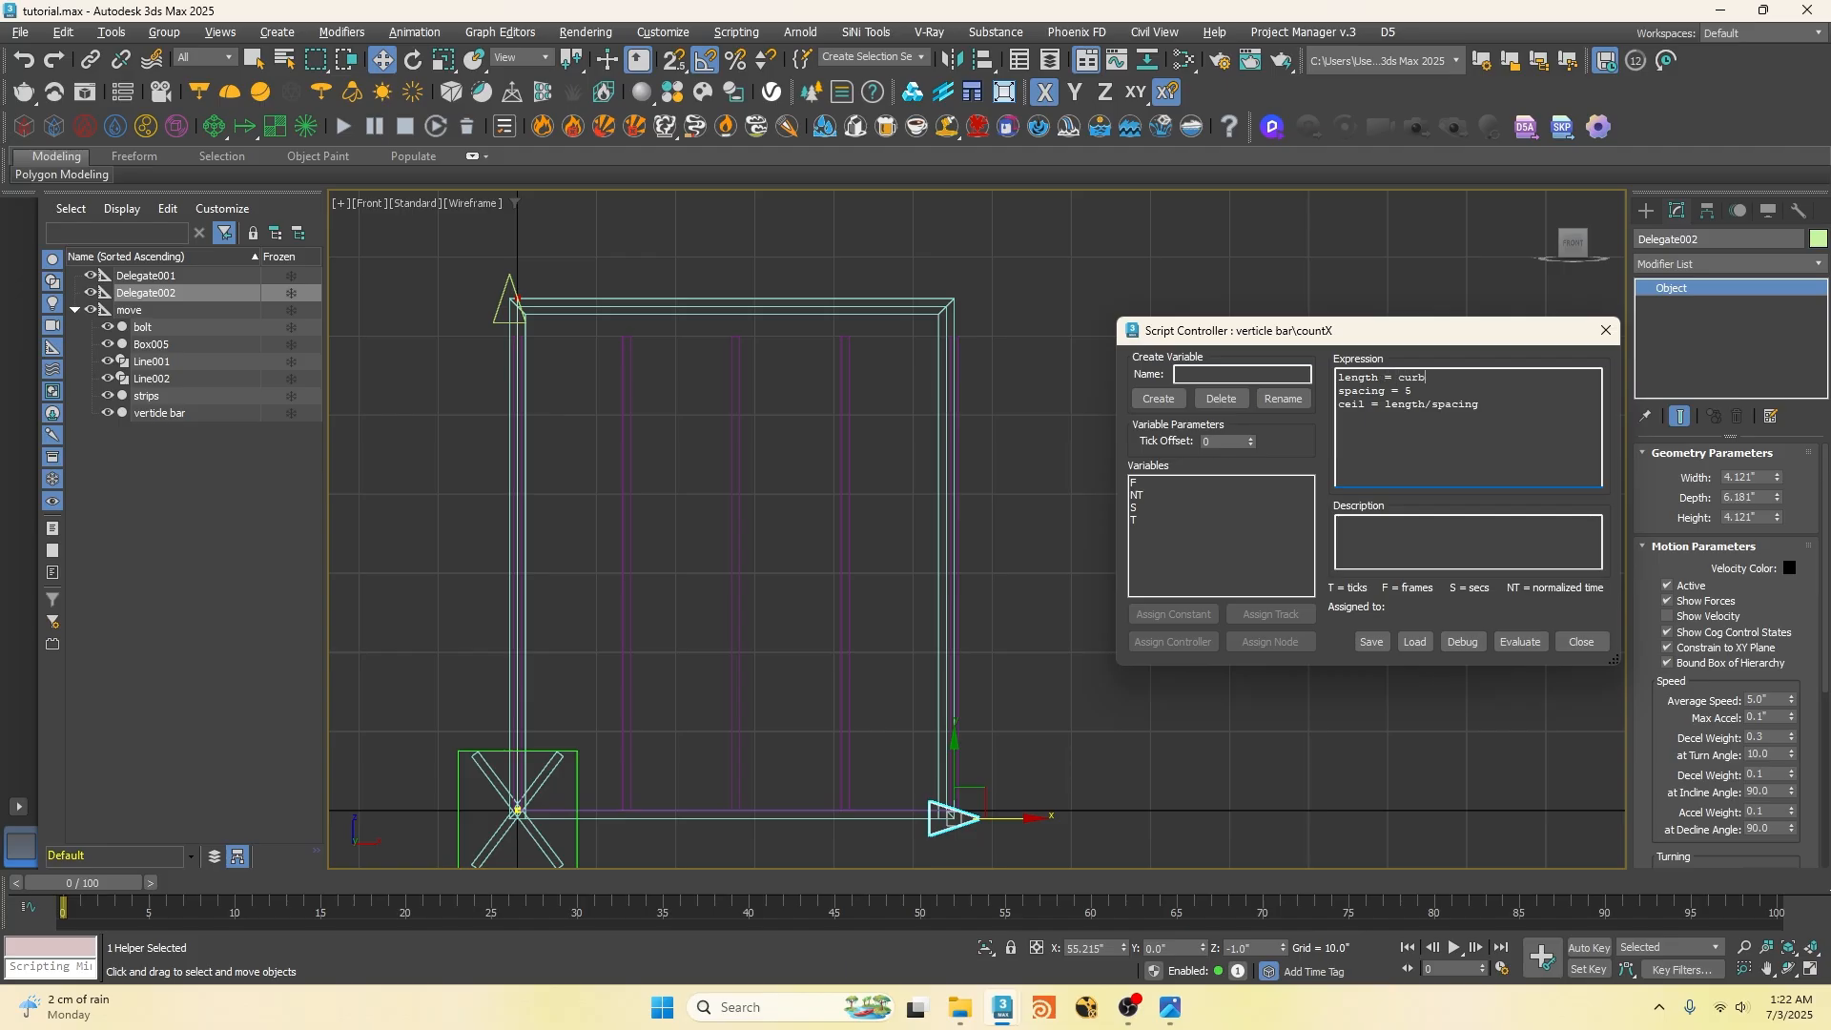
pyautogui.write('= curveLength (spline')
# Step: Insert spline = getNodeByName"line001" as the first line of the Count X expression, checking the spline's name in the scene
pyautogui.doubleClick(1488, 378)
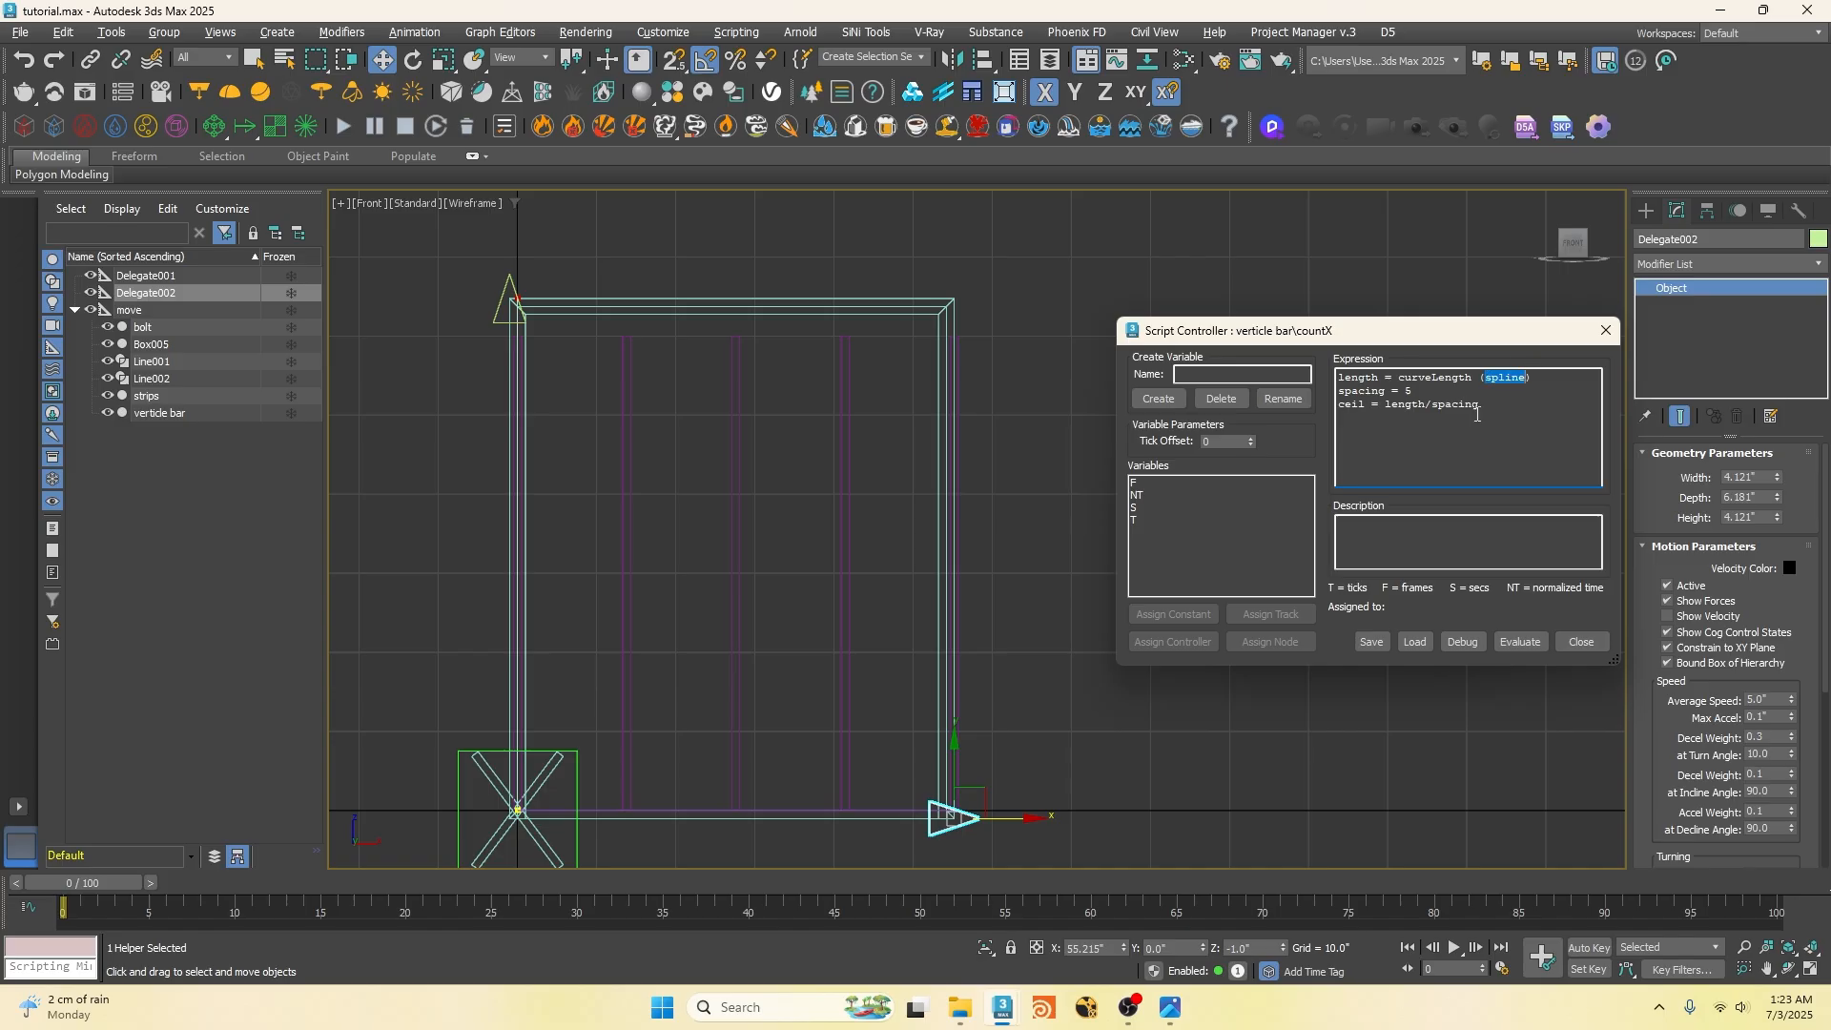
pyautogui.click(1340, 378)
pyautogui.press('Return')
pyautogui.write('spline = getNodeByName')
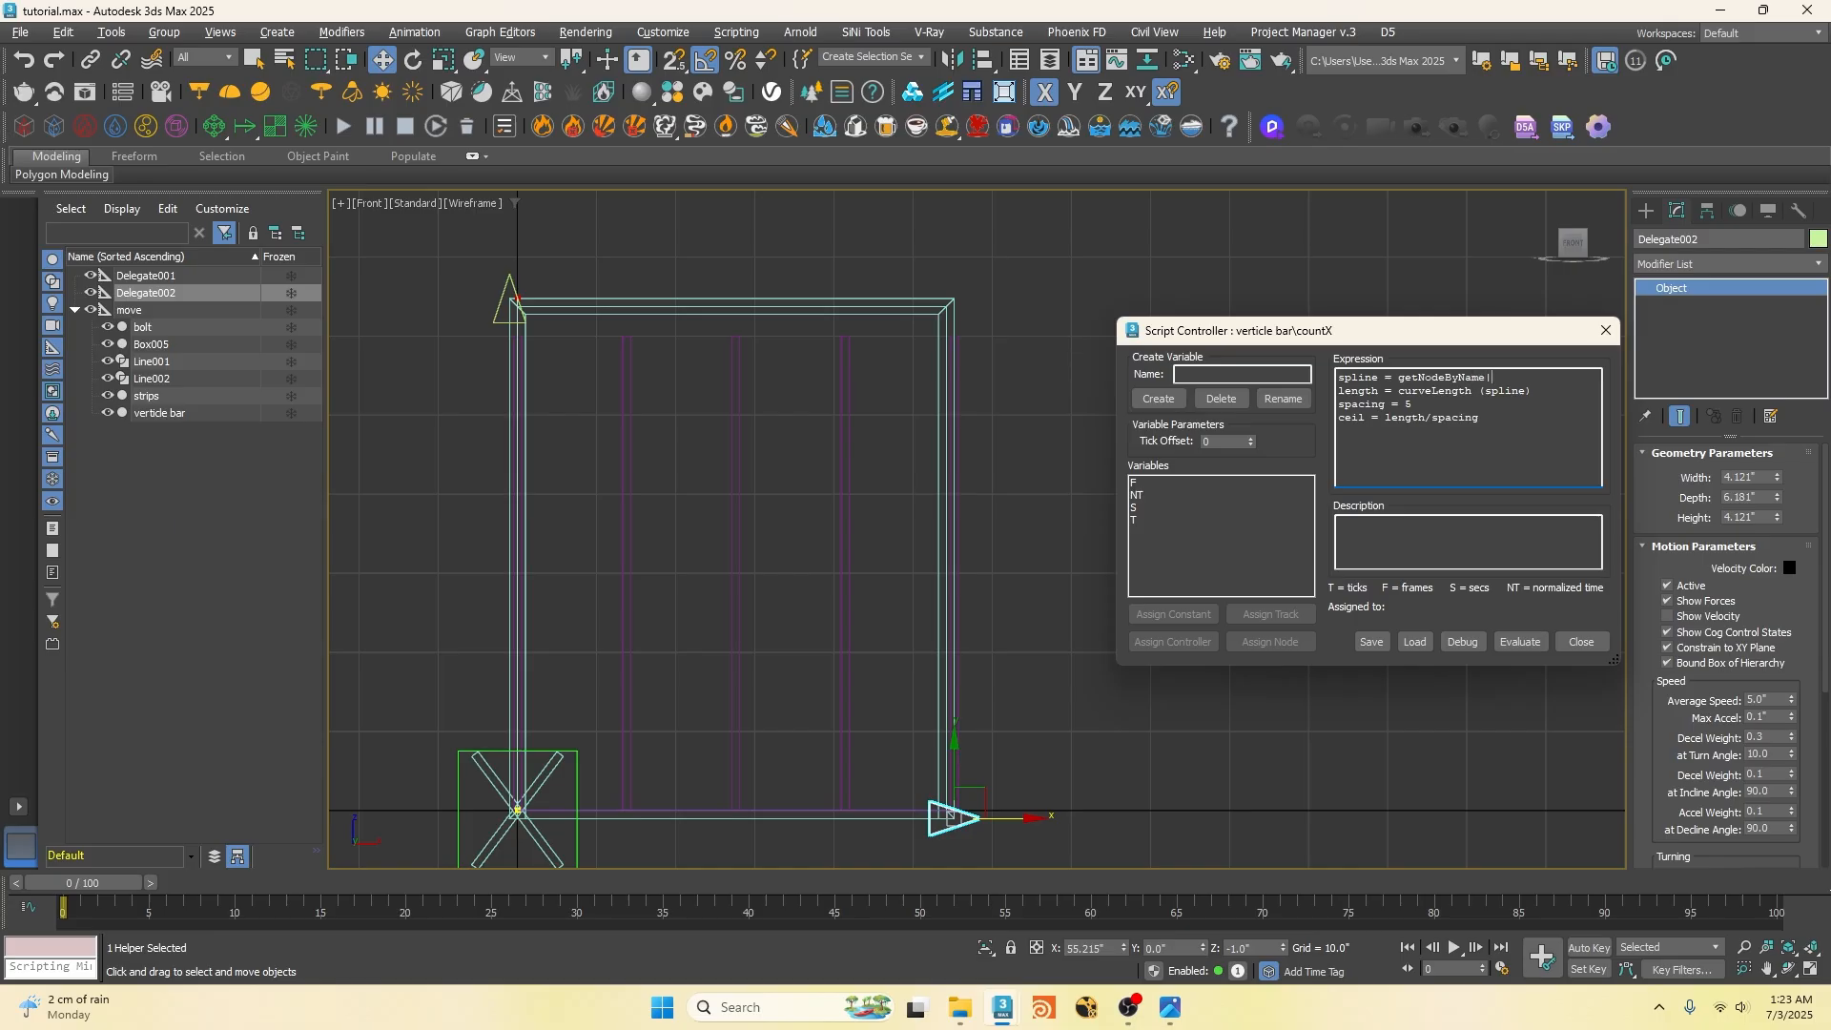
pyautogui.write('"line001')
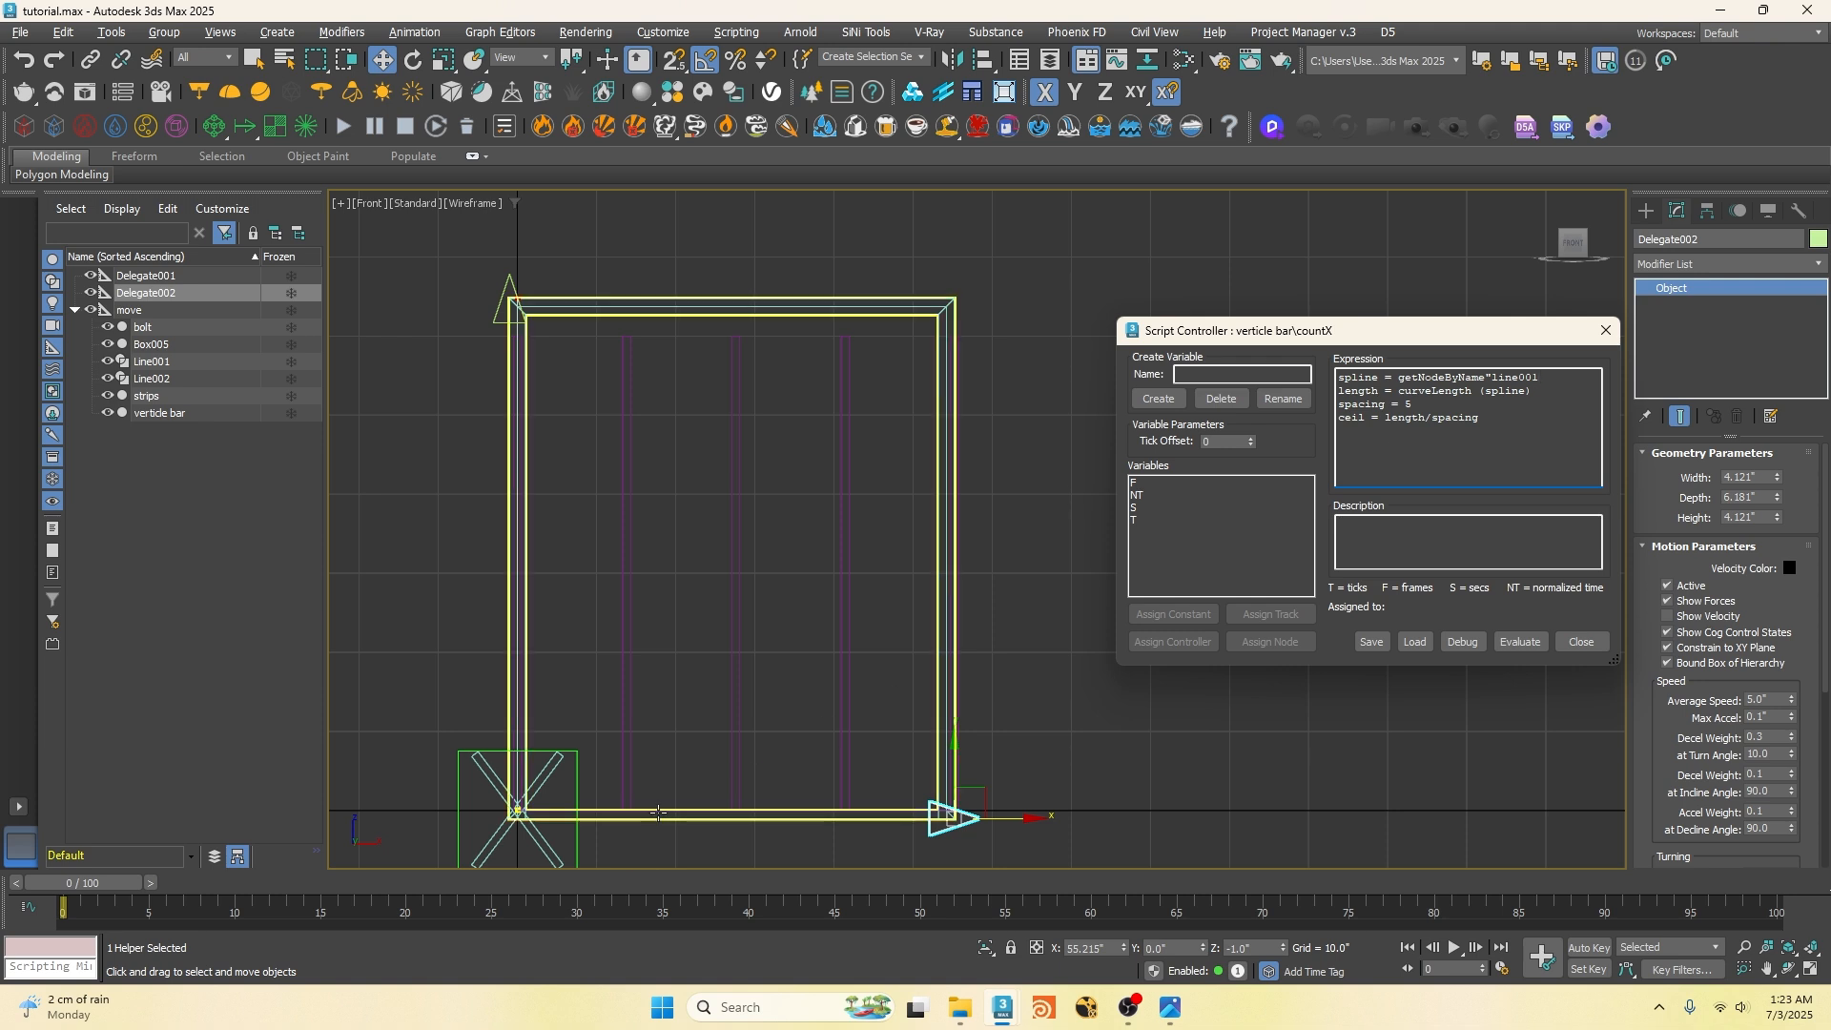
pyautogui.click(154, 364)
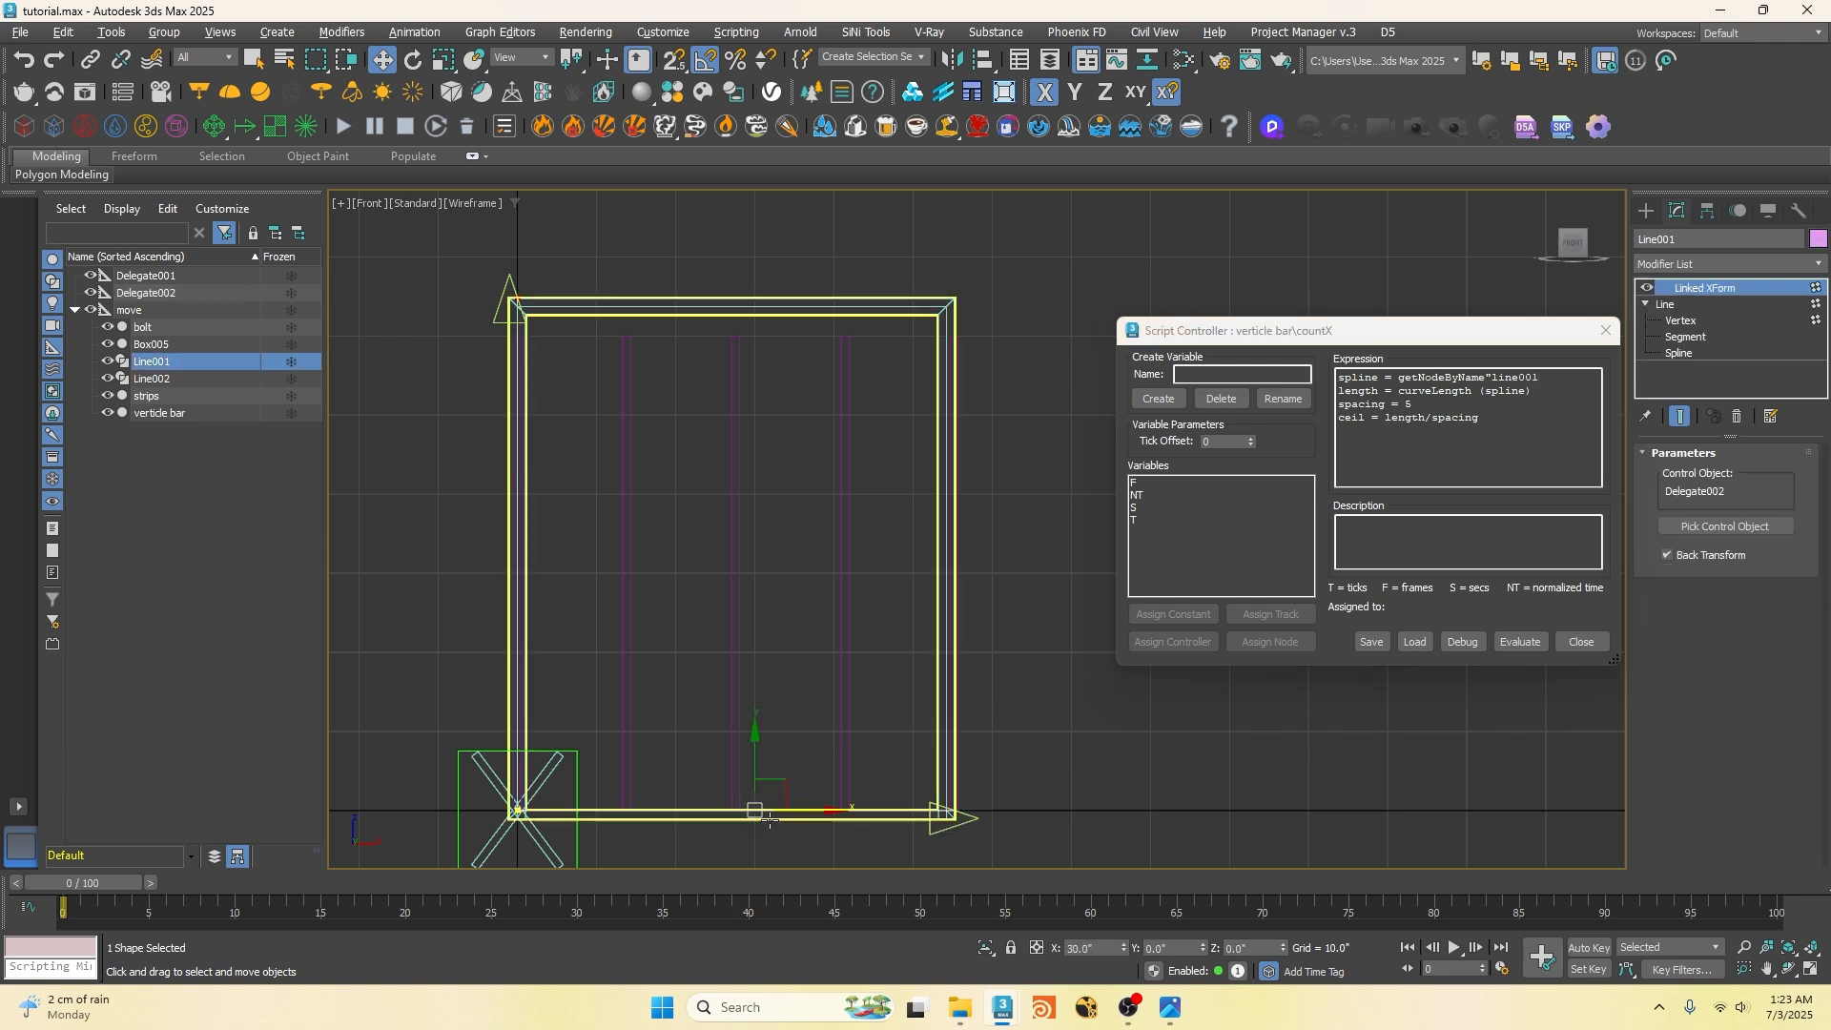
pyautogui.click(851, 600)
pyautogui.click(1558, 383)
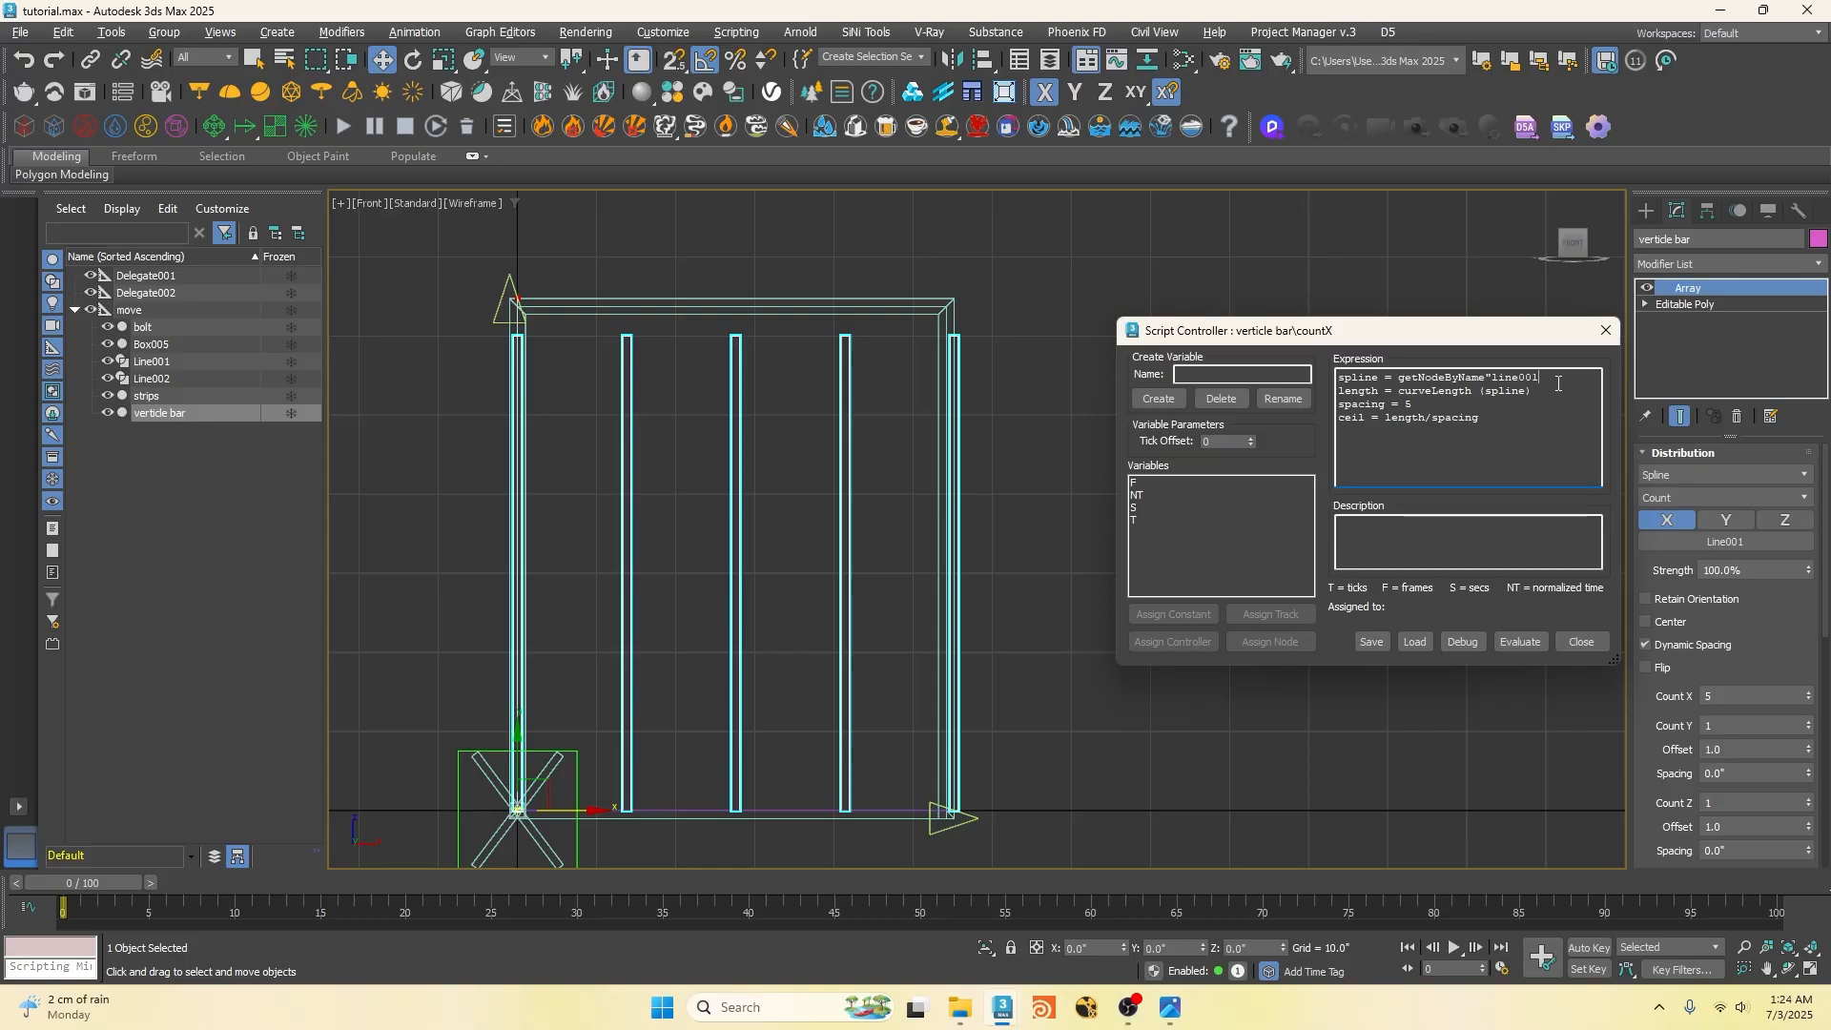
# Step: Evaluate the Count X expression and shift the frame's width delegate sideways to test the bar count
pyautogui.click(1520, 641)
pyautogui.click(978, 825)
pyautogui.moveTo(978, 826)
pyautogui.mouseDown()
pyautogui.moveTo(1315, 824)
pyautogui.moveTo(933, 826)
pyautogui.moveTo(1316, 831)
pyautogui.moveTo(994, 828)
pyautogui.mouseUp()
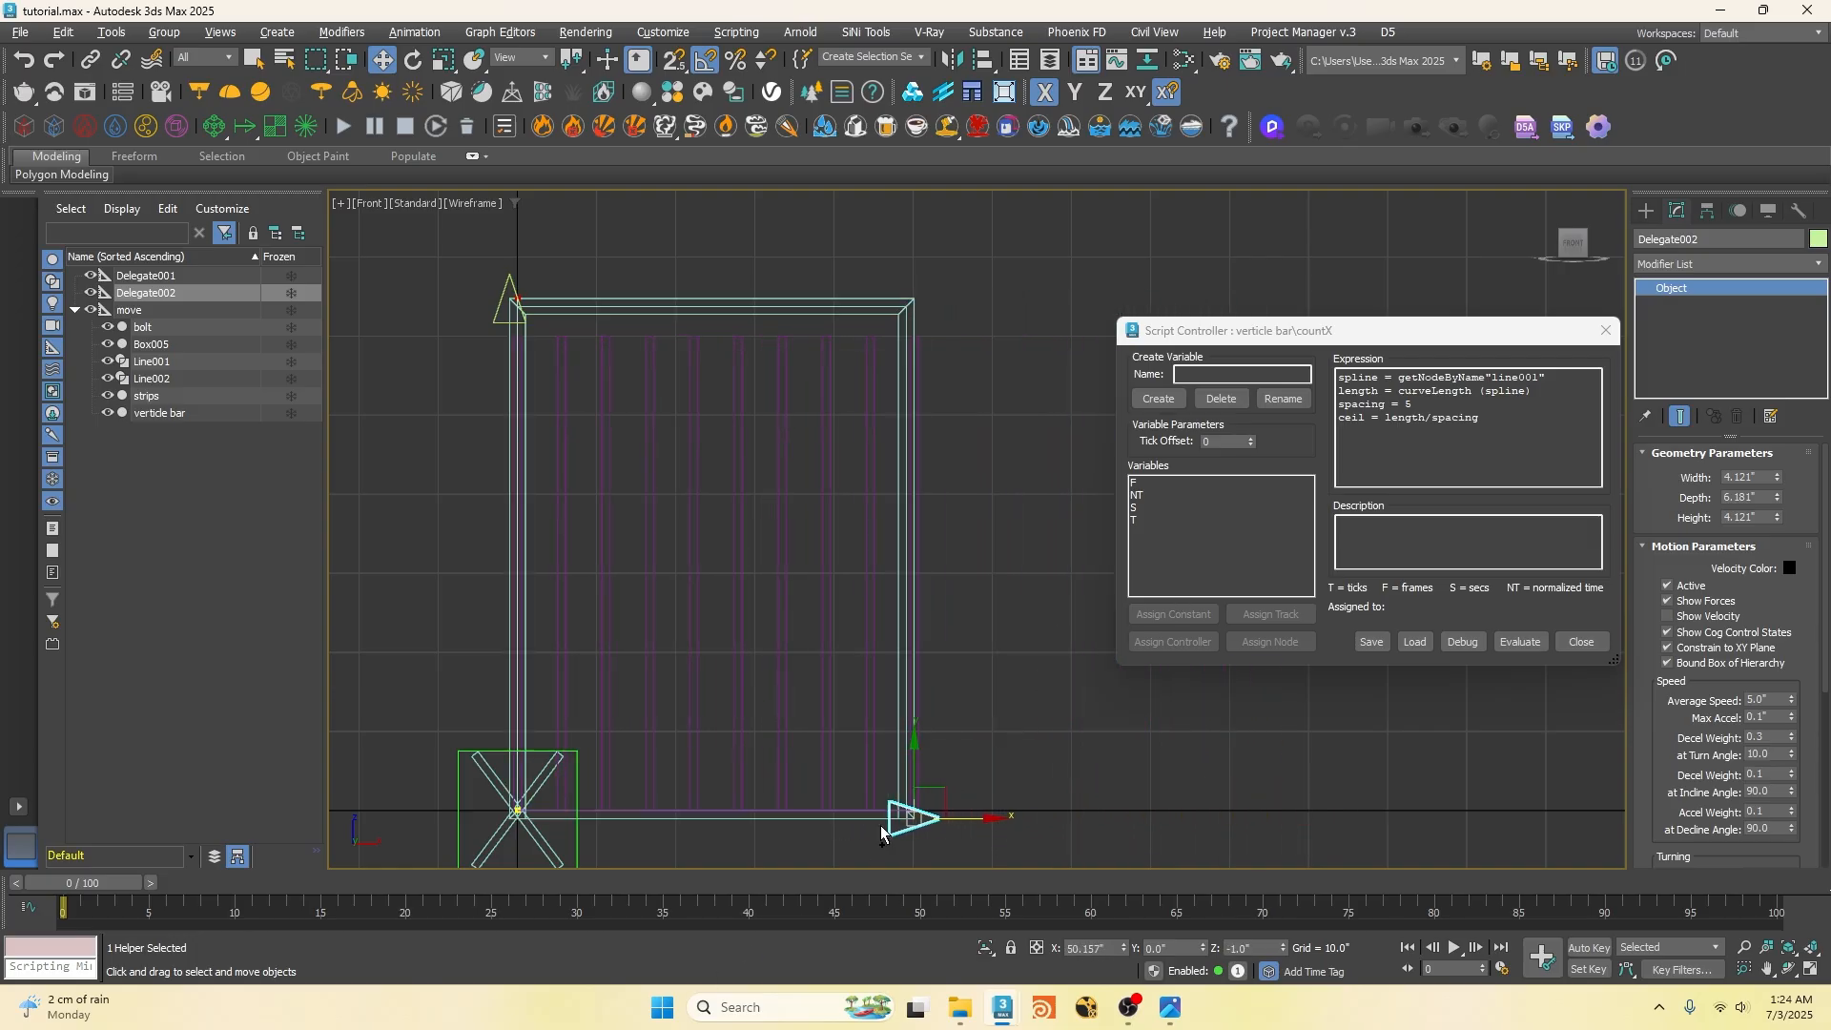
# Step: Replace the spline variable inside curveLength with a copy of getNodeByName"line001"
pyautogui.moveTo(1406, 385); pyautogui.dragTo(1550, 379)
pyautogui.rightClick(1516, 380)
pyautogui.click(1550, 443)
pyautogui.doubleClick(1503, 391)
pyautogui.rightClick(1512, 391)
pyautogui.click(1564, 470)
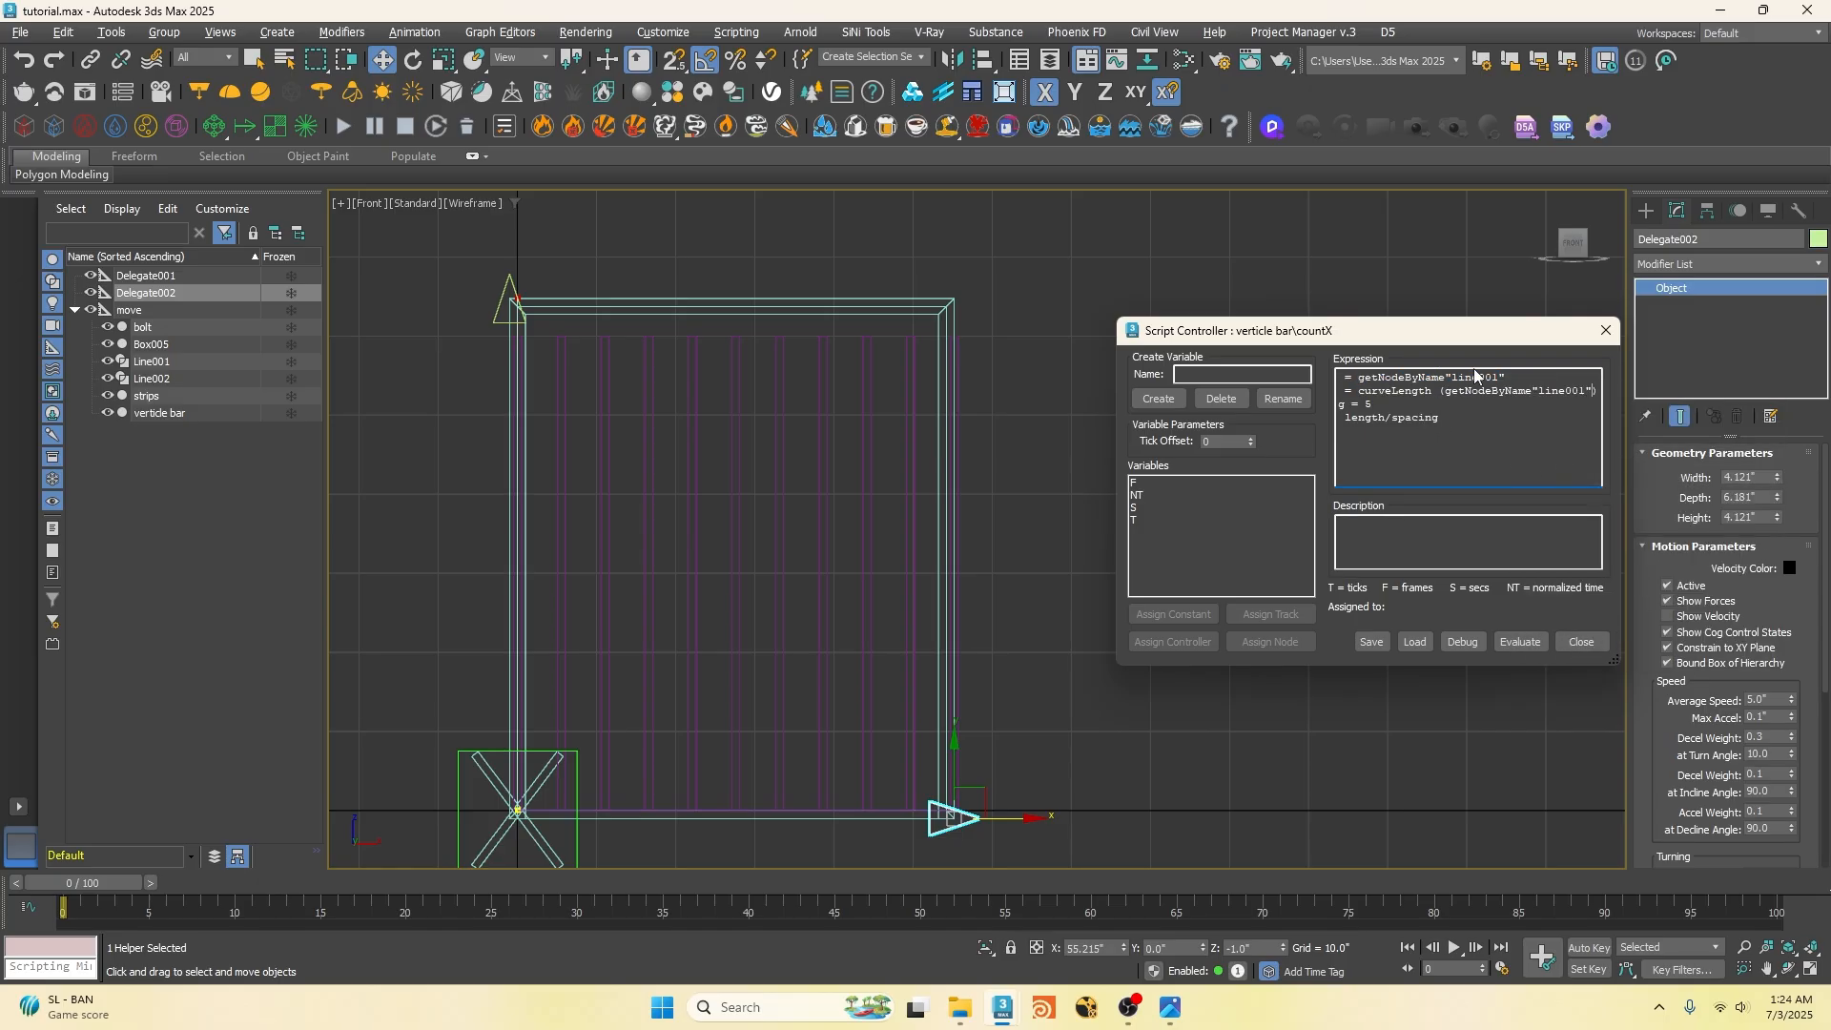
# Step: Delete the redundant spline definition line from the Count X expression and evaluate the shortened script
pyautogui.moveTo(1510, 379); pyautogui.dragTo(1338, 379)
pyautogui.press('BackSpace')
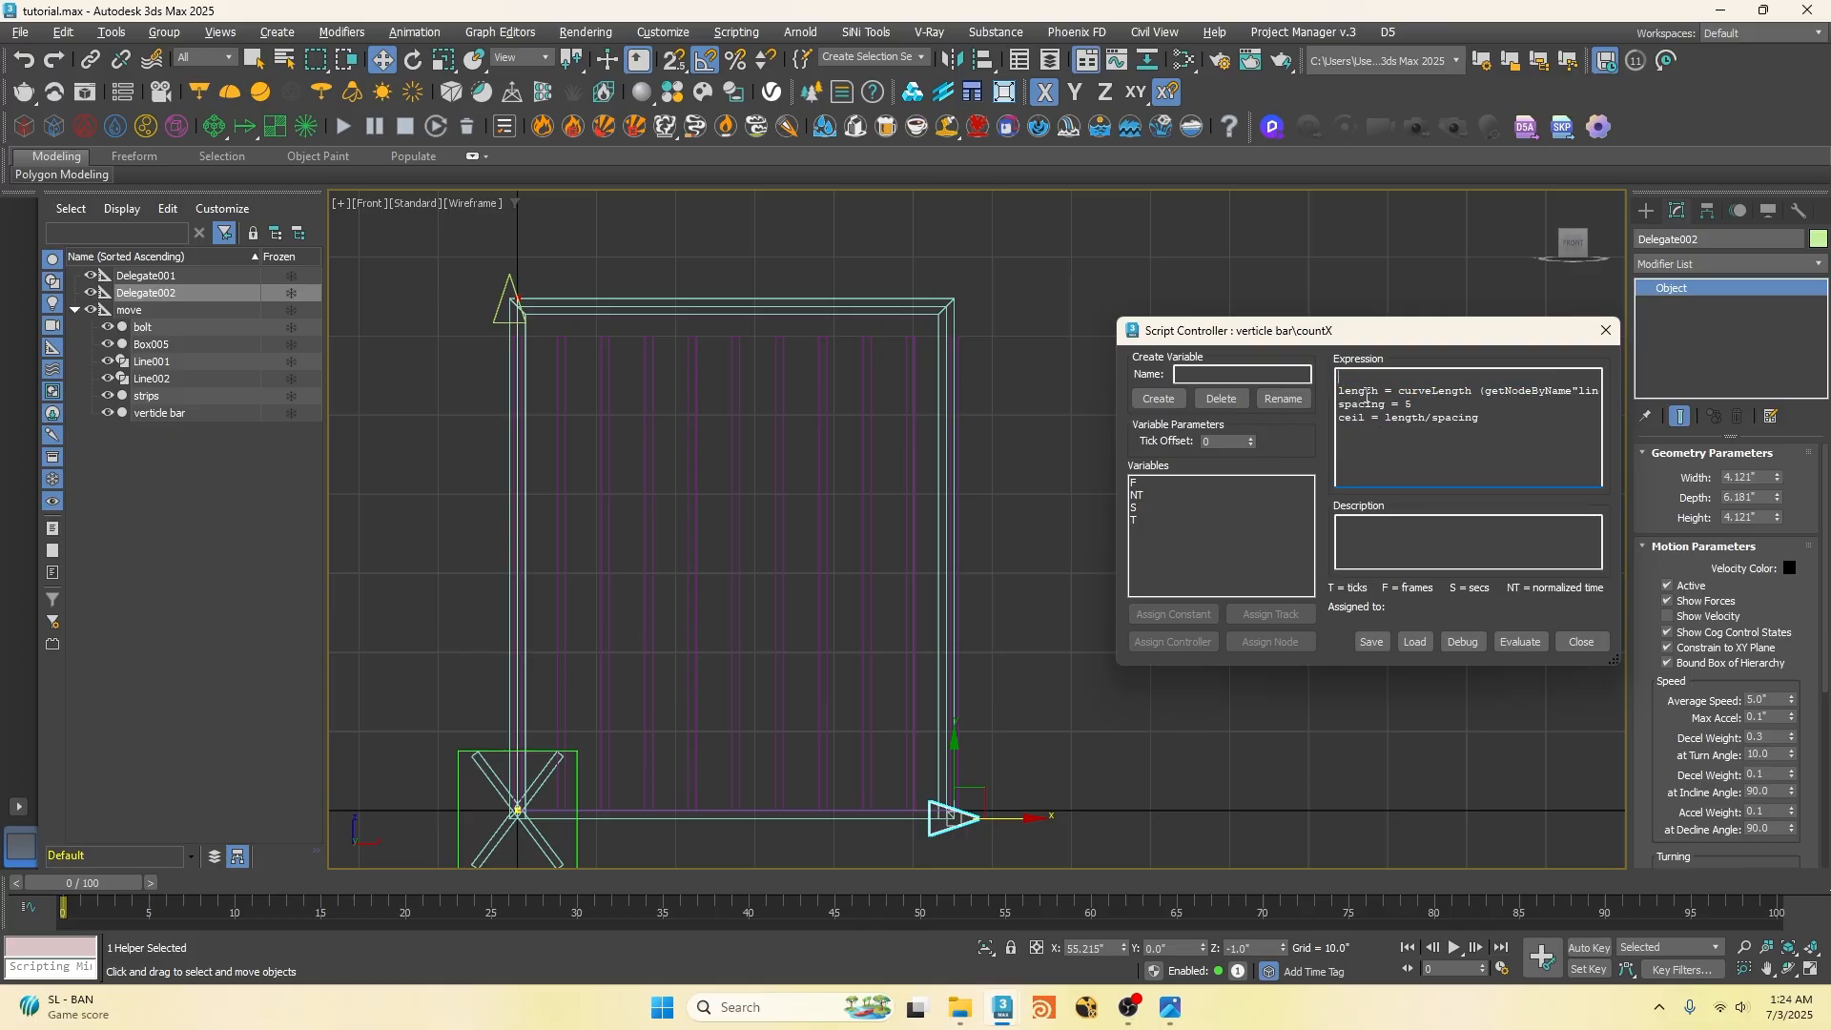
pyautogui.press('Delete')
pyautogui.moveTo(1475, 378); pyautogui.dragTo(1613, 375)
pyautogui.click(1520, 641)
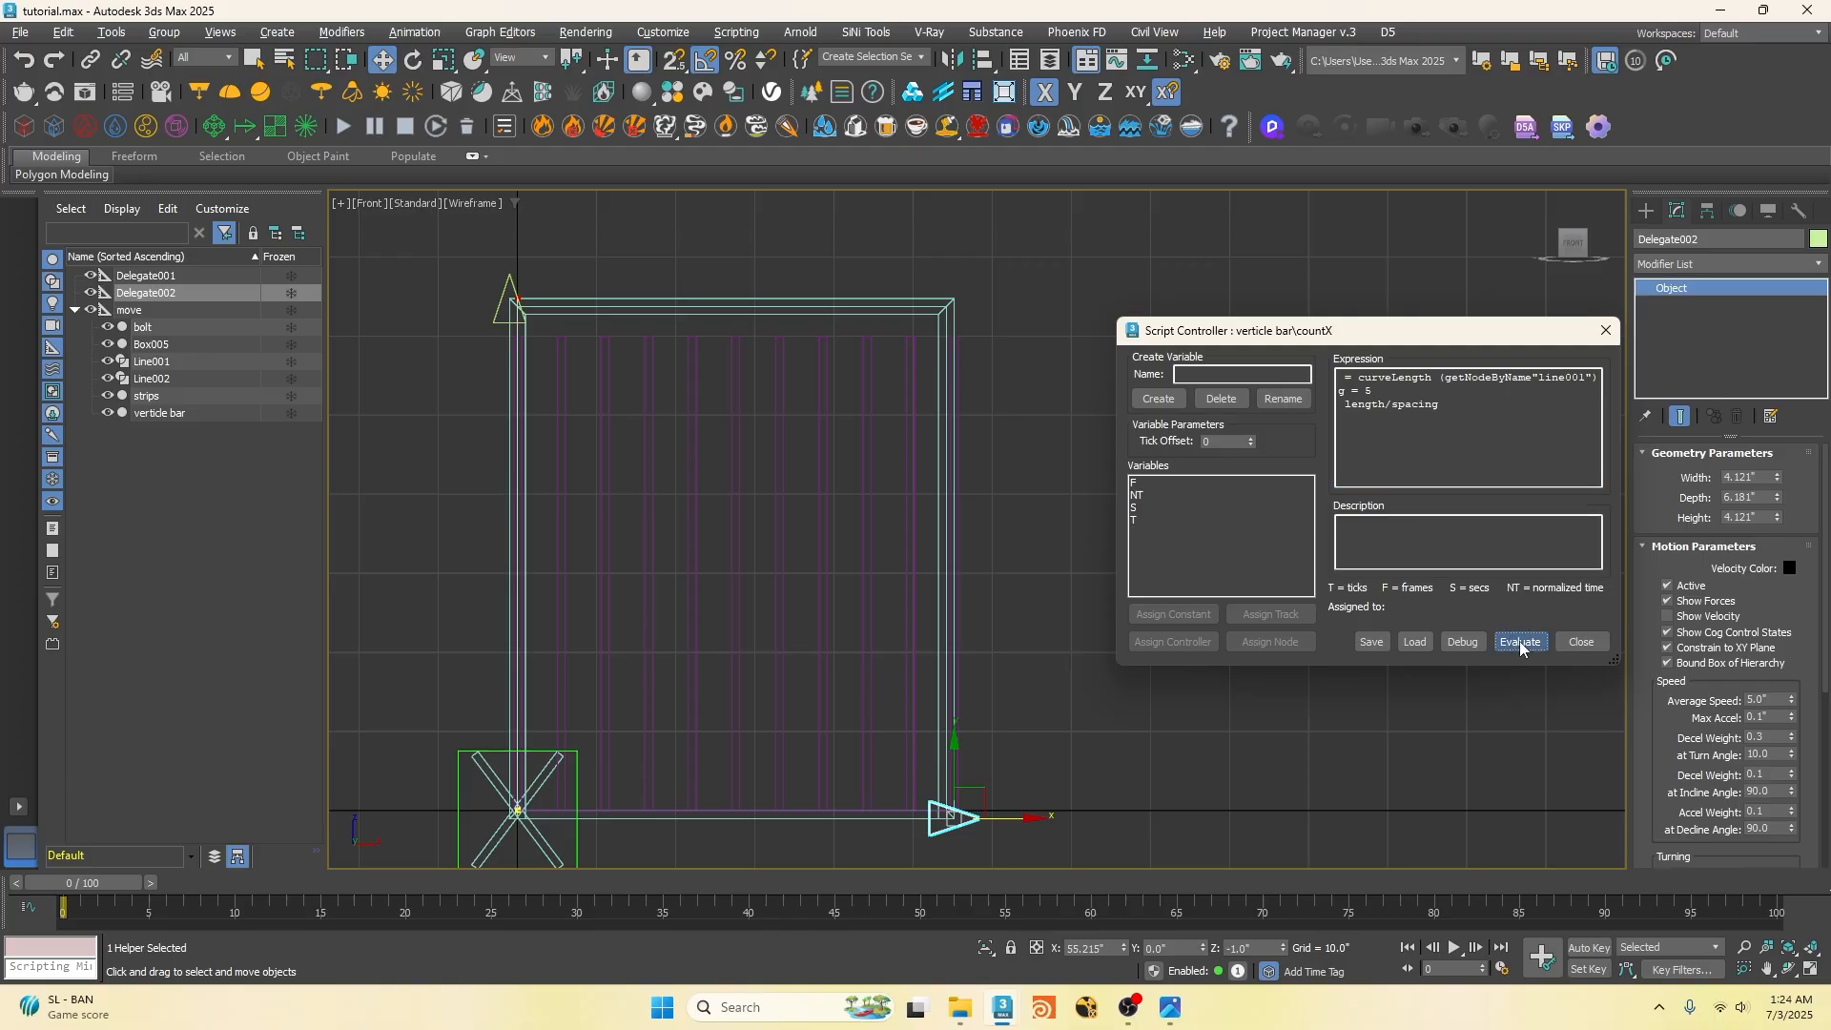
# Step: Close the Count X script controller after testing the width delegate, and inspect the arrayed bars against the frame's far side
pyautogui.moveTo(1078, 836); pyautogui.dragTo(1020, 832)
pyautogui.click(1582, 640)
pyautogui.click(955, 689)
pyautogui.scroll(3, 954, 787)
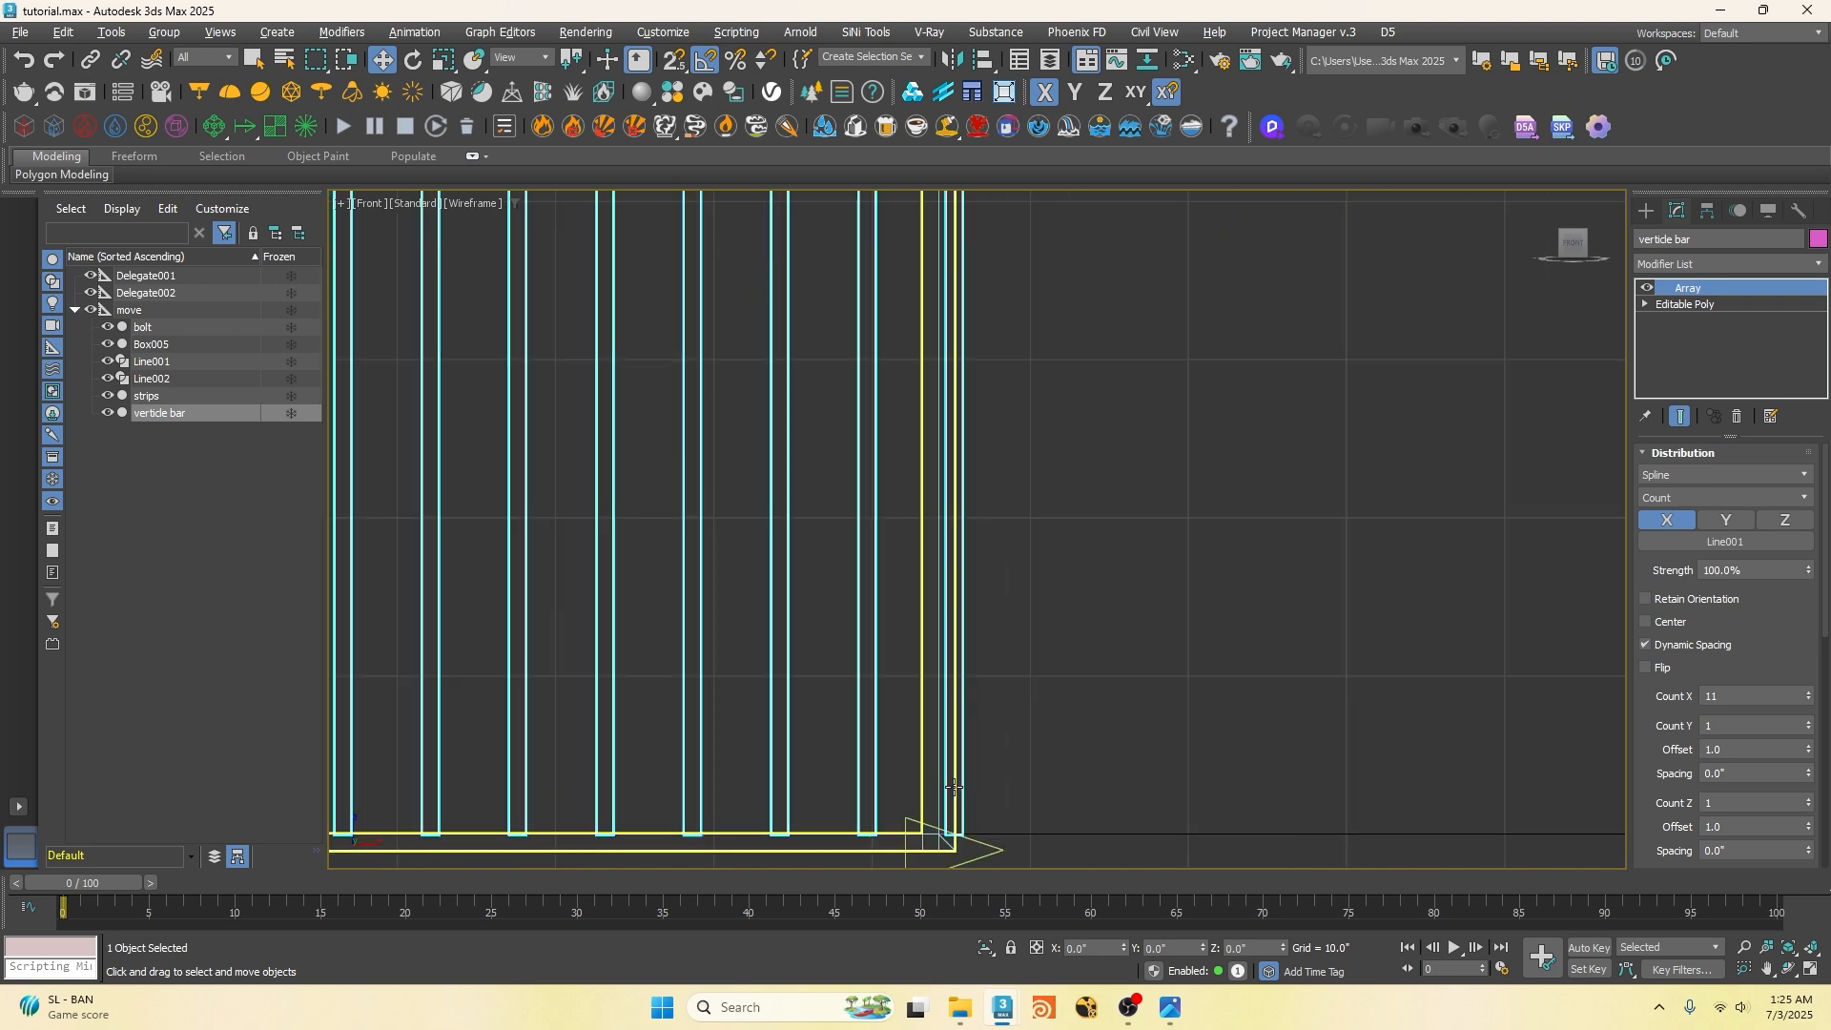
pyautogui.scroll(-6, 969, 740)
pyautogui.scroll(4, 826, 389)
pyautogui.scroll(2, 828, 457)
pyautogui.scroll(-6, 930, 591)
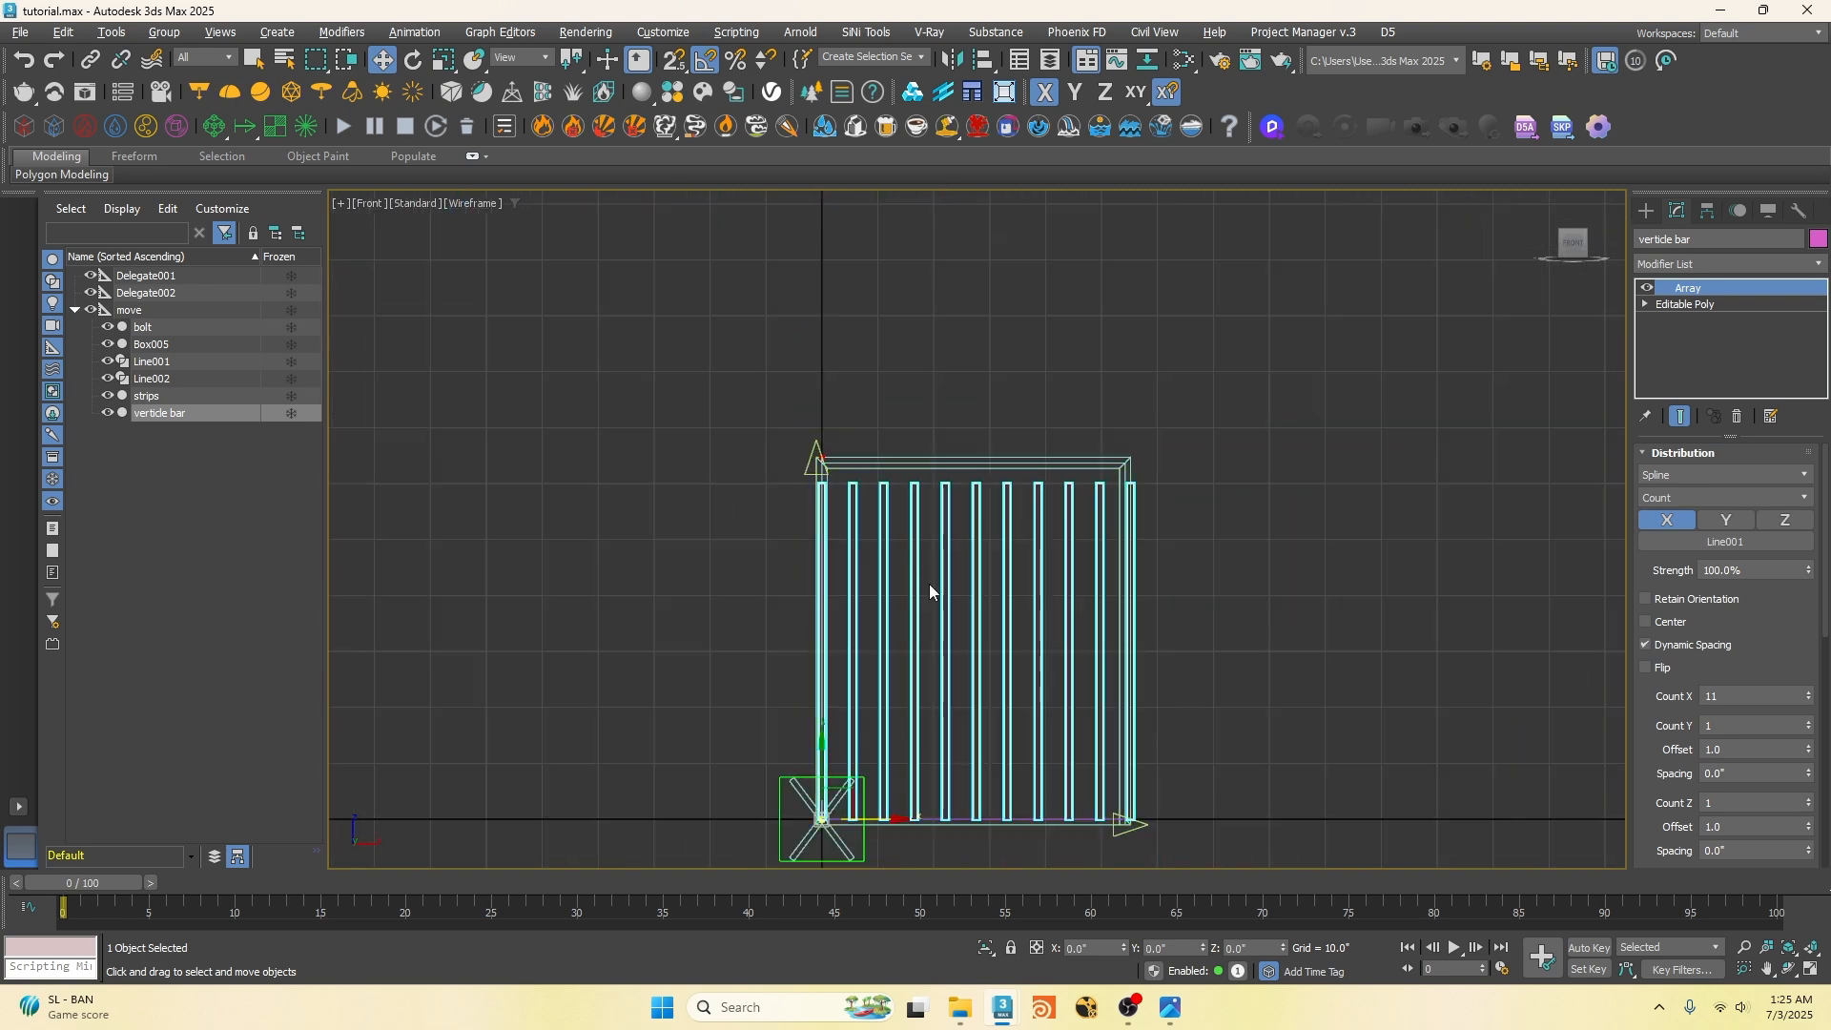
# Step: Apply a Linked XForm modifier to the vertical bar's top vertices, with Delegate001 at the frame's upper corner as control object
pyautogui.click(1713, 265)
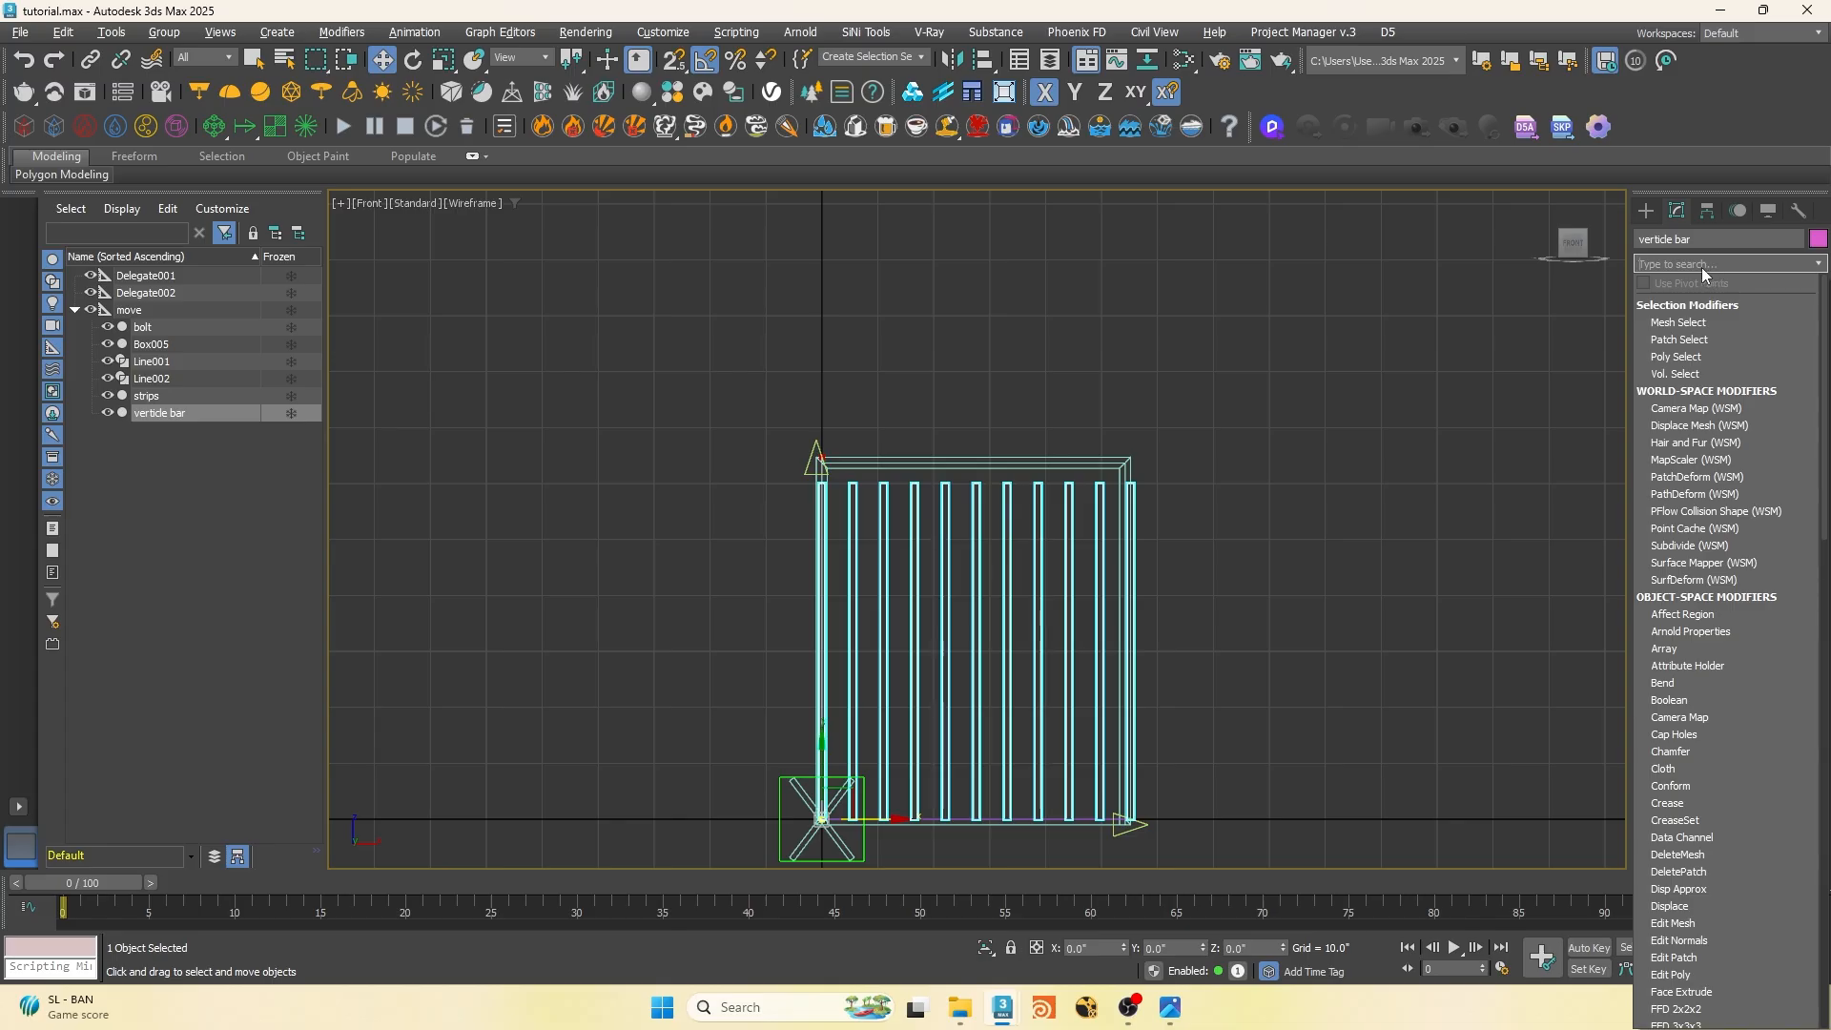
pyautogui.click(1612, 290)
pyautogui.click(1644, 304)
pyautogui.click(1680, 320)
pyautogui.moveTo(757, 511); pyautogui.dragTo(757, 511)
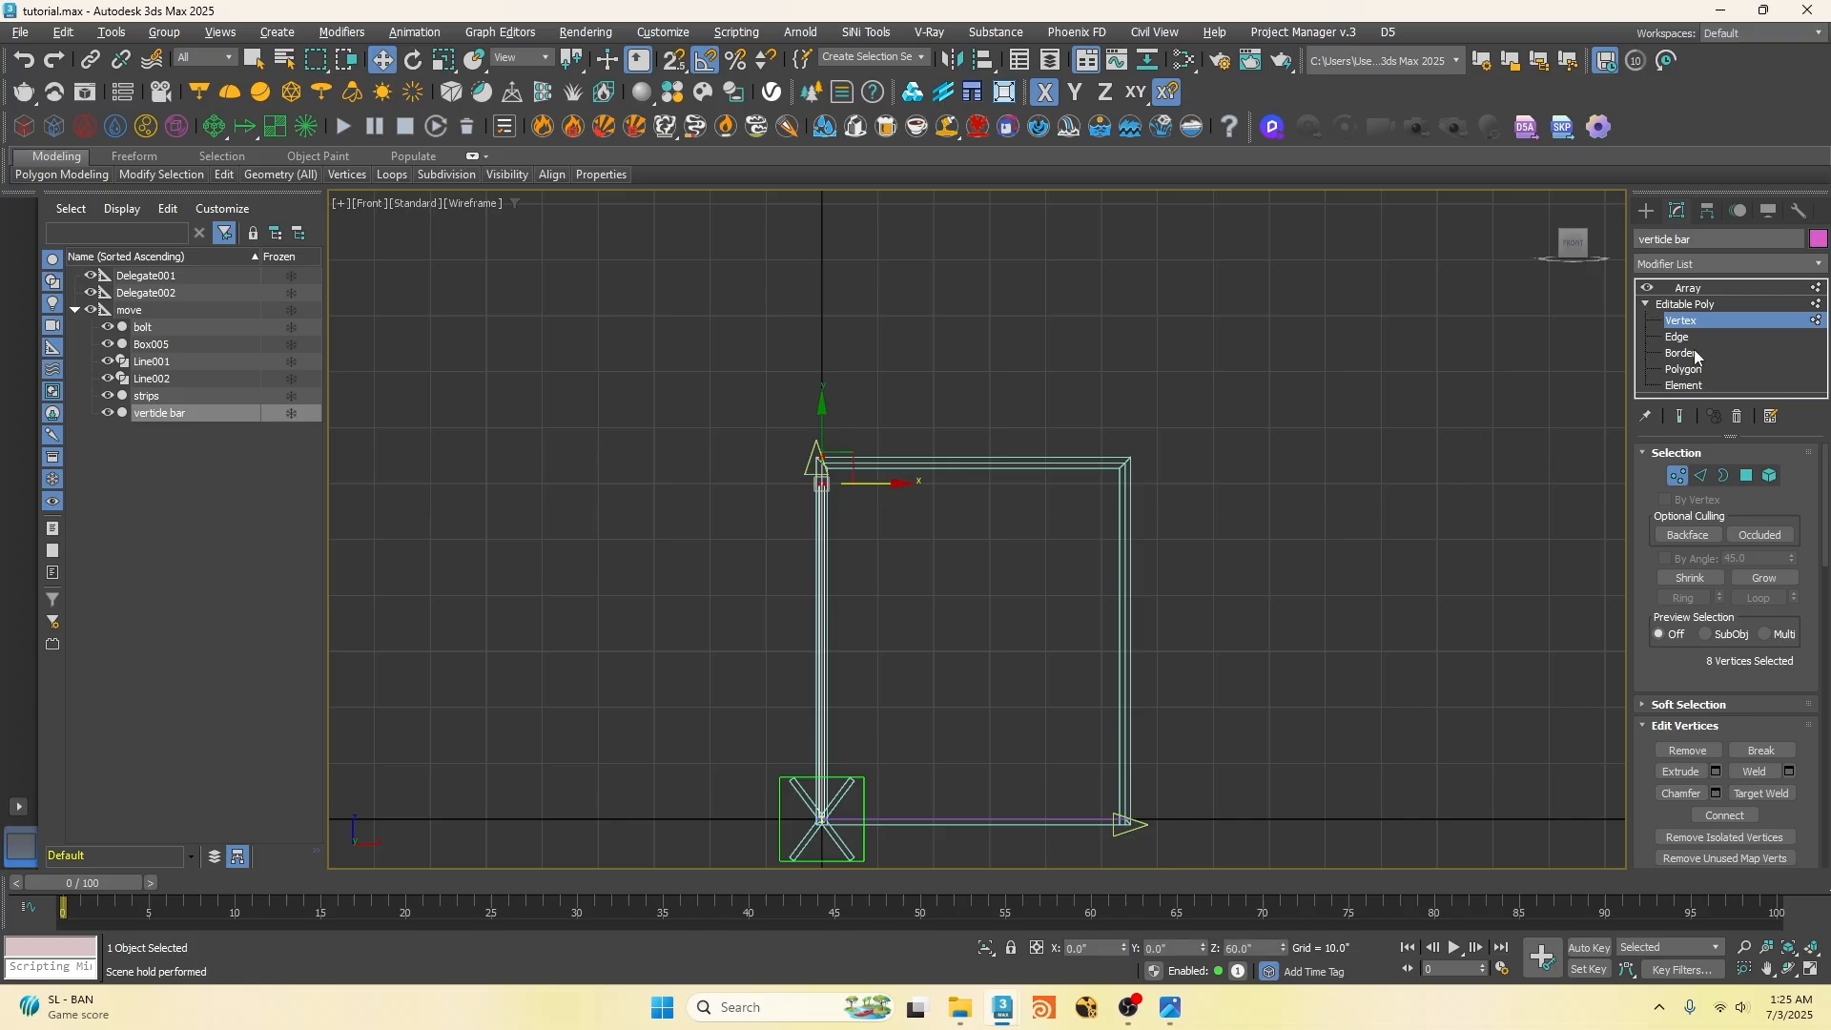
pyautogui.click(1697, 264)
pyautogui.click(1681, 267)
pyautogui.write('x')
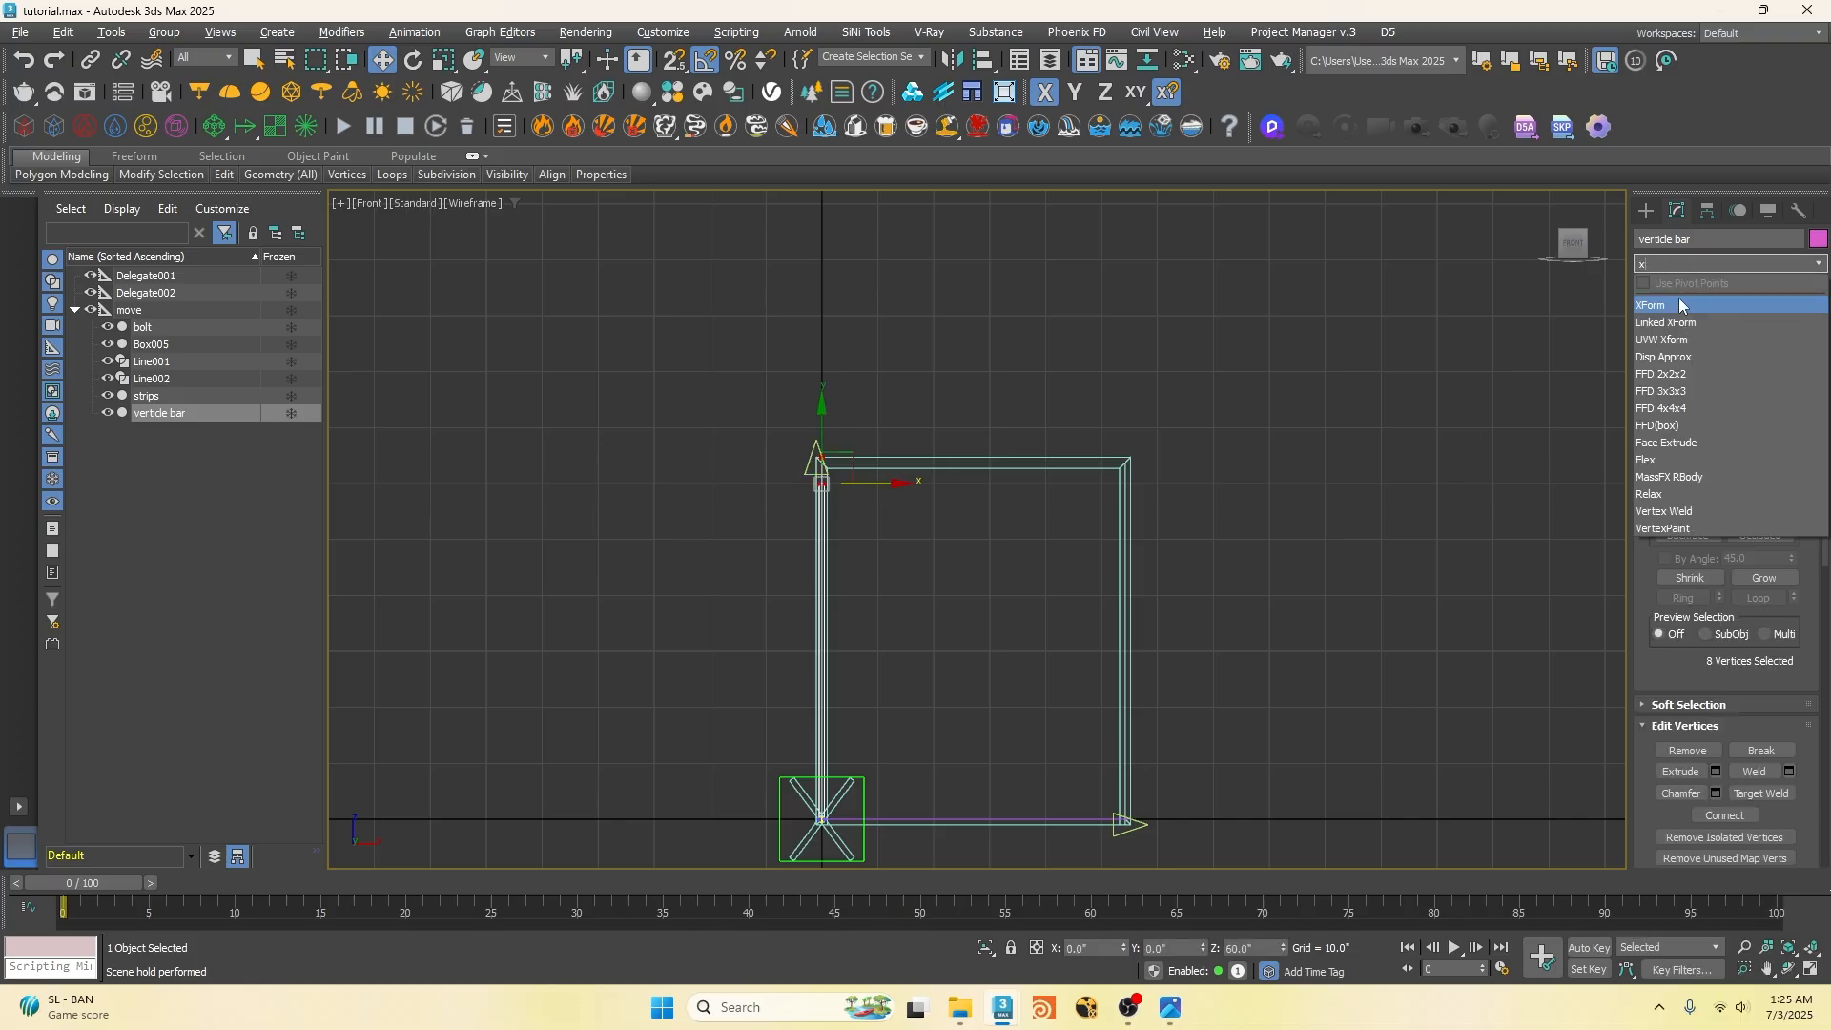
pyautogui.click(1690, 322)
pyautogui.click(1704, 528)
pyautogui.click(810, 460)
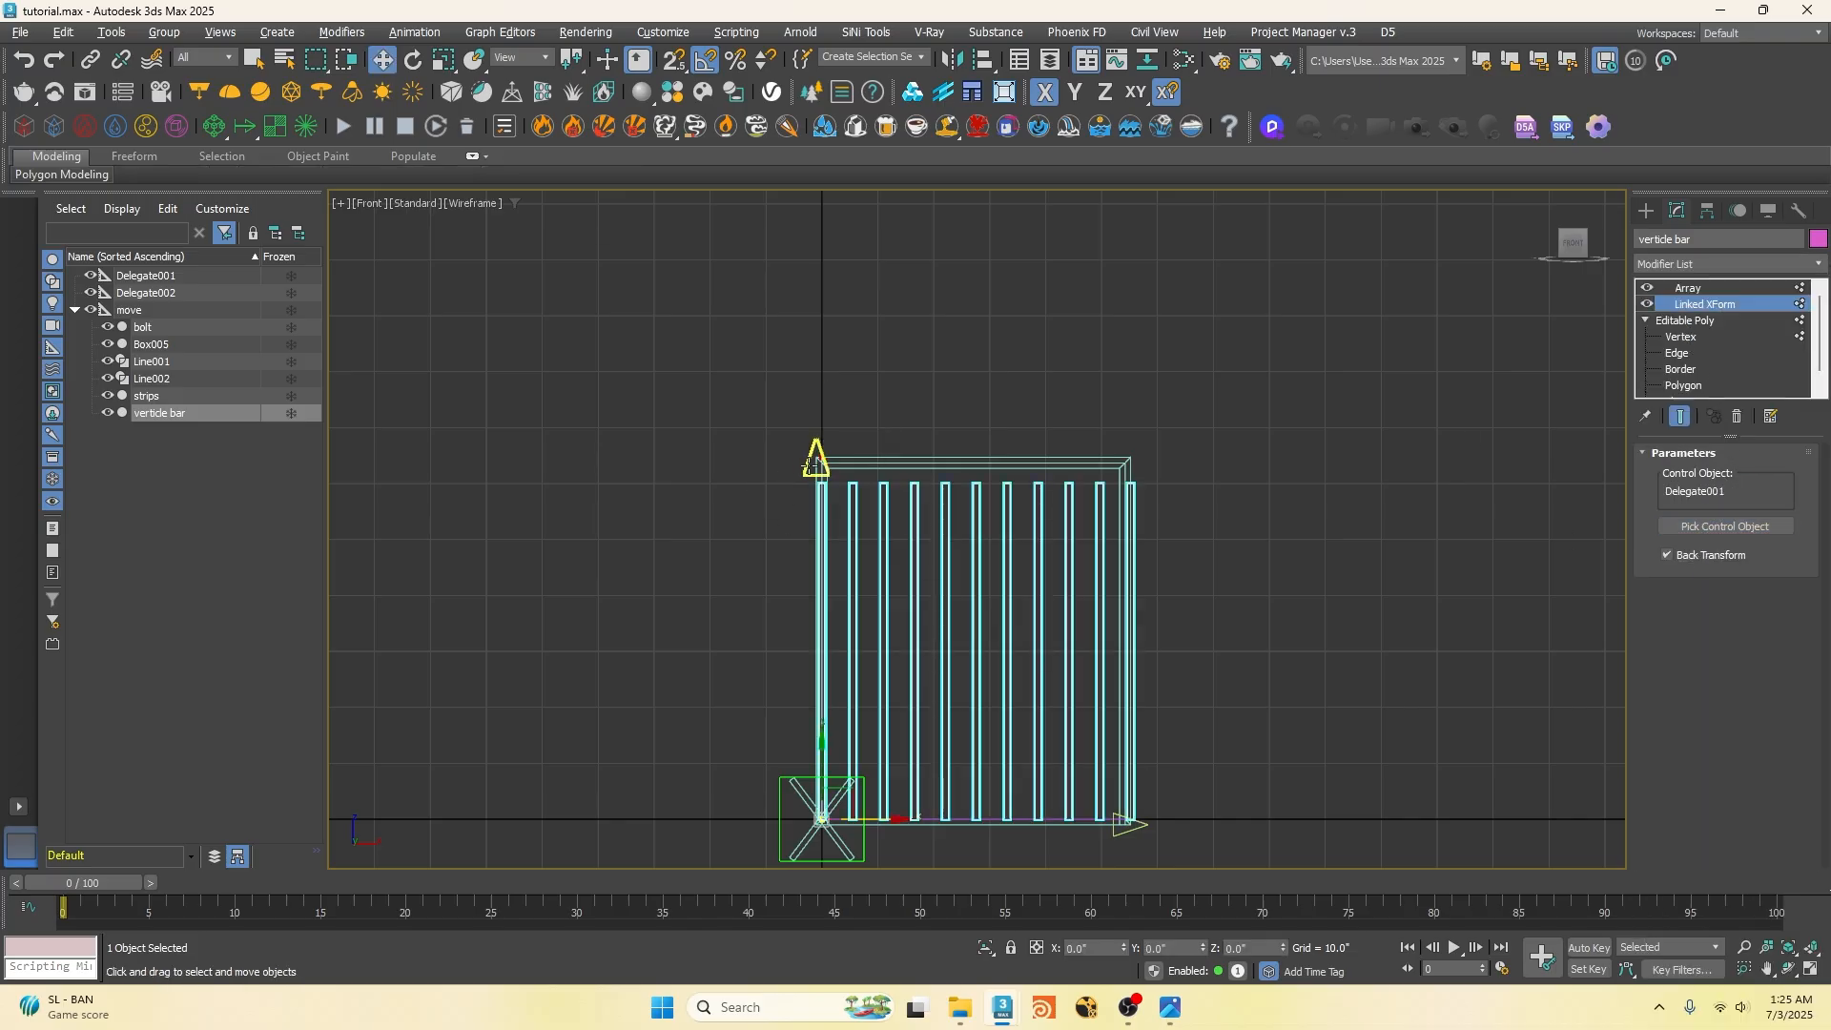
# Step: Raise the vertical bar's top vertices with snapping to the middle line of the top rail, hiding the Array only during the edit
pyautogui.click(1703, 288)
pyautogui.click(1685, 337)
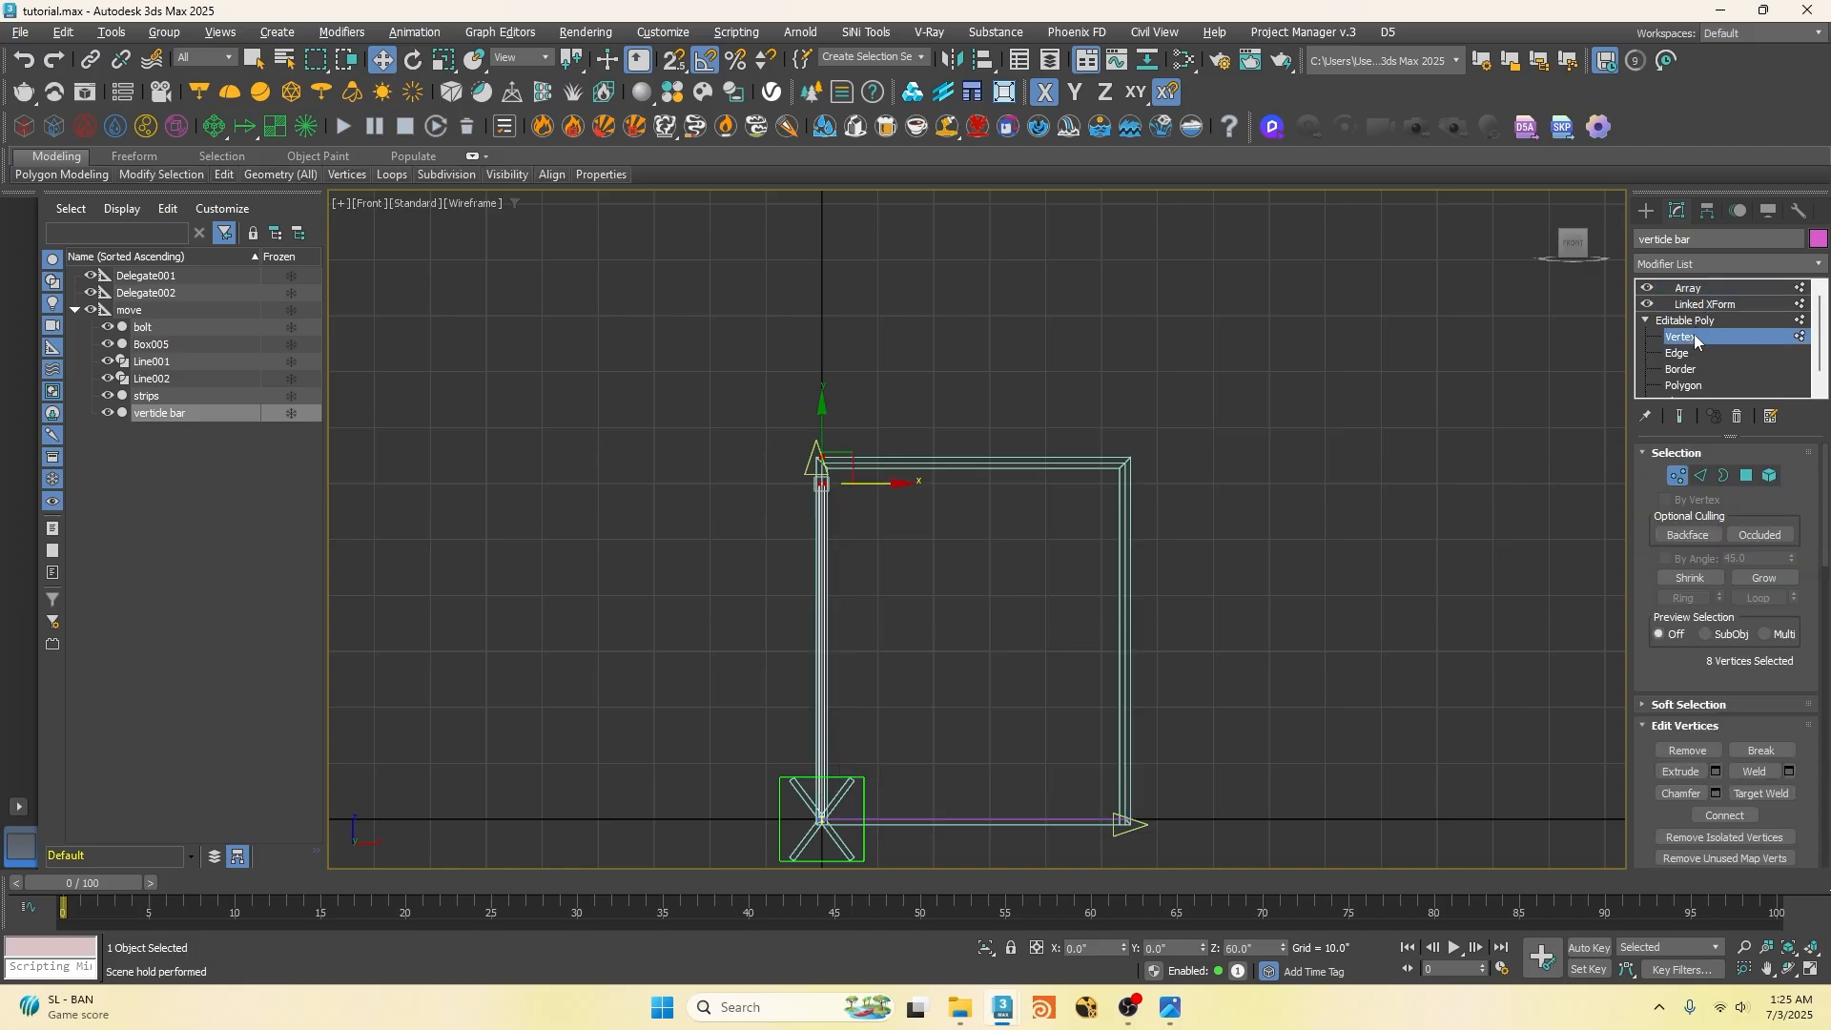
pyautogui.scroll(5, 822, 484)
pyautogui.click(1718, 305)
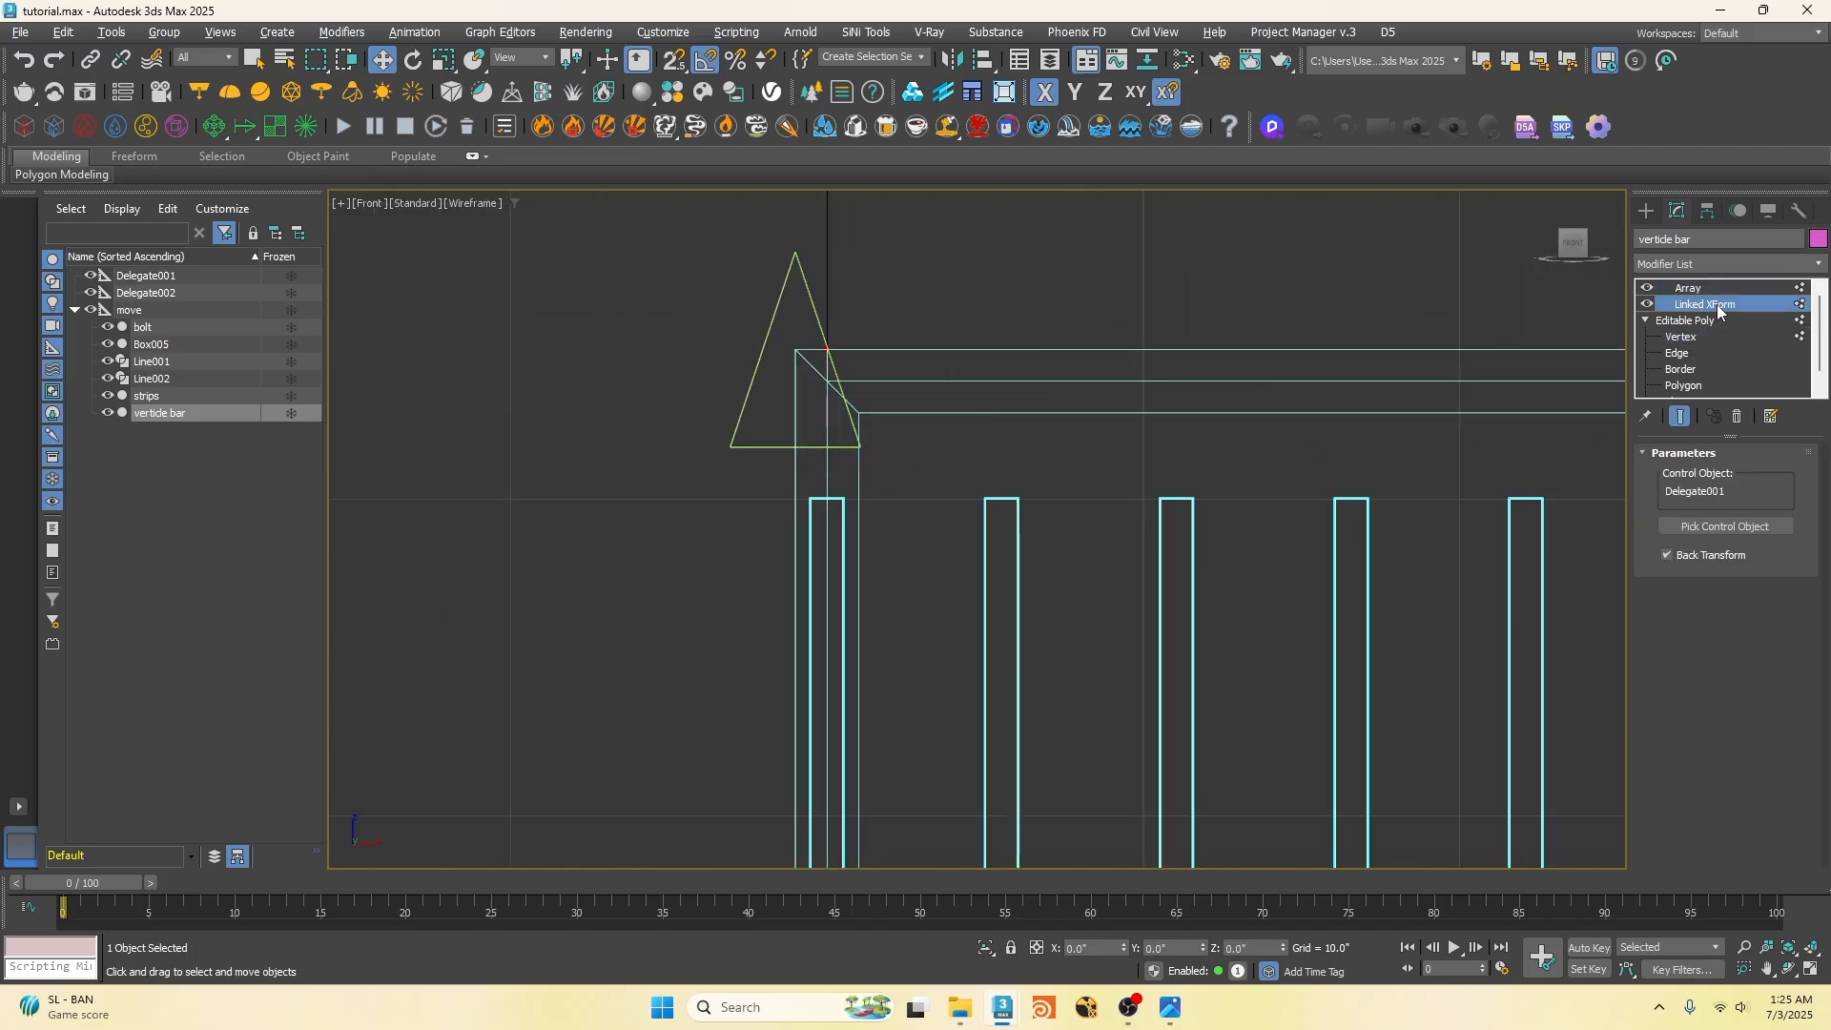
pyautogui.click(1647, 288)
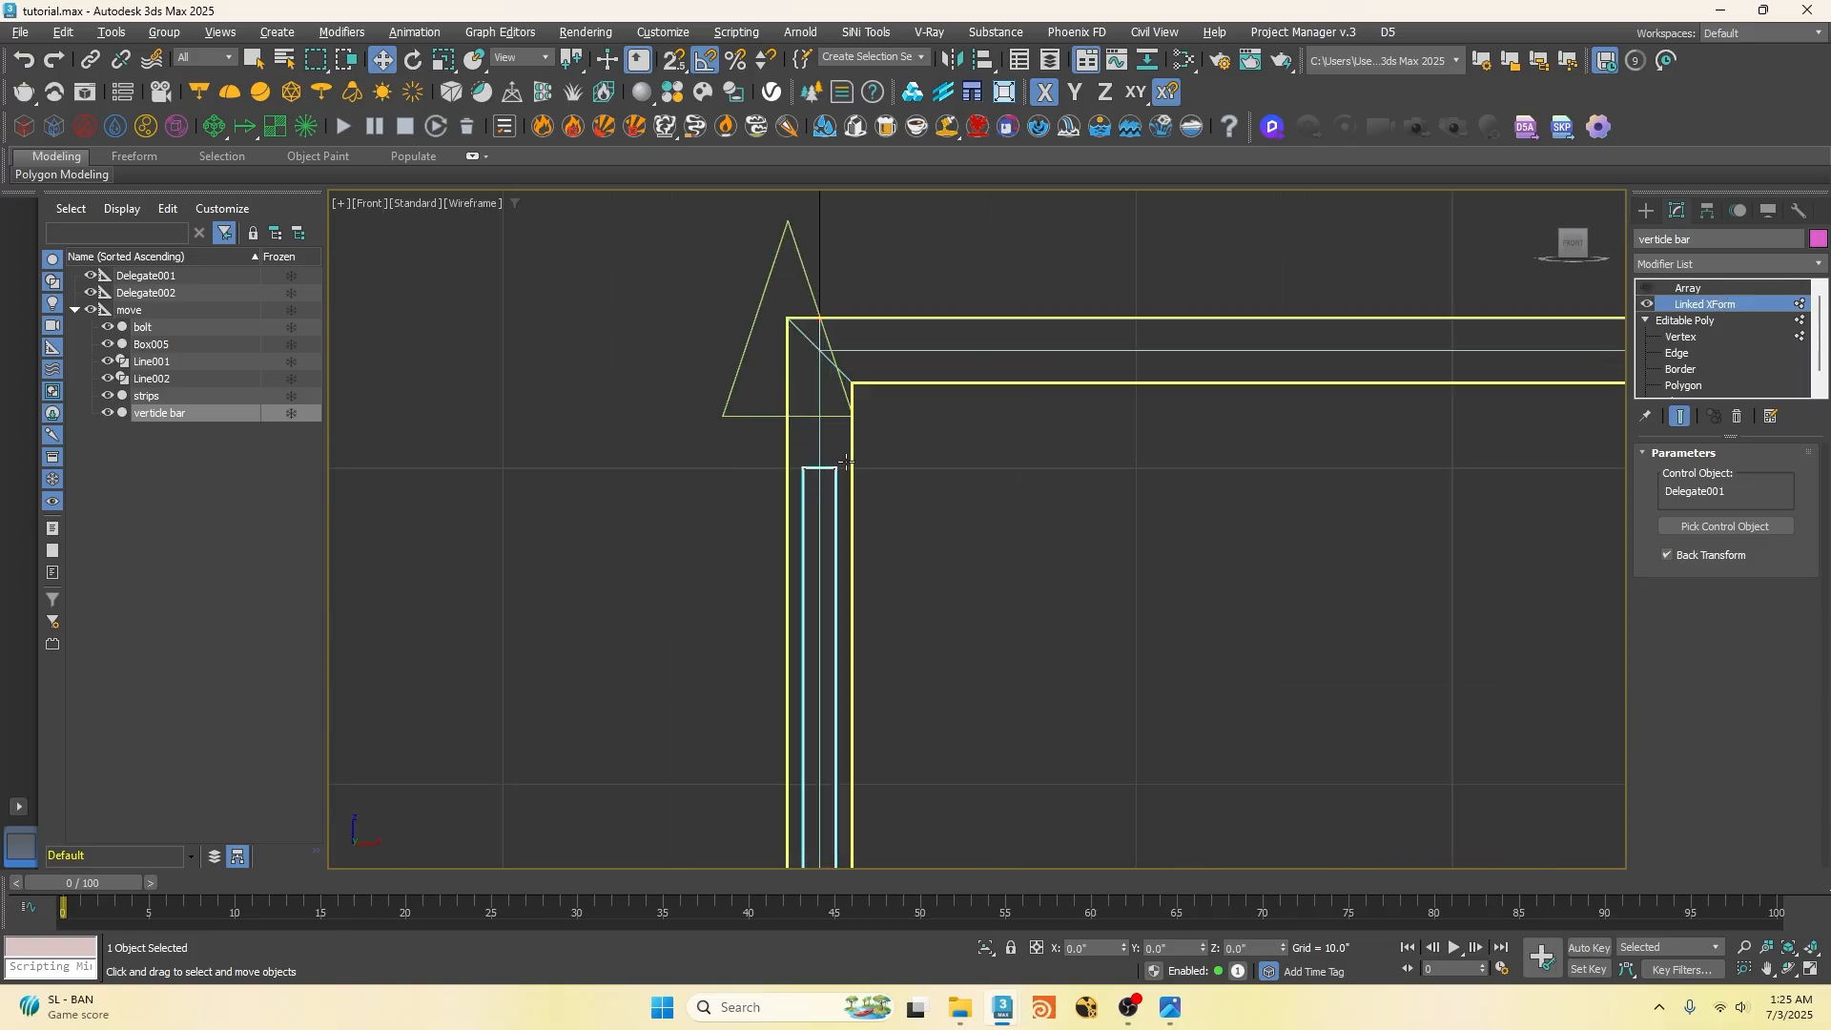
pyautogui.scroll(3, 815, 385)
pyautogui.click(1680, 339)
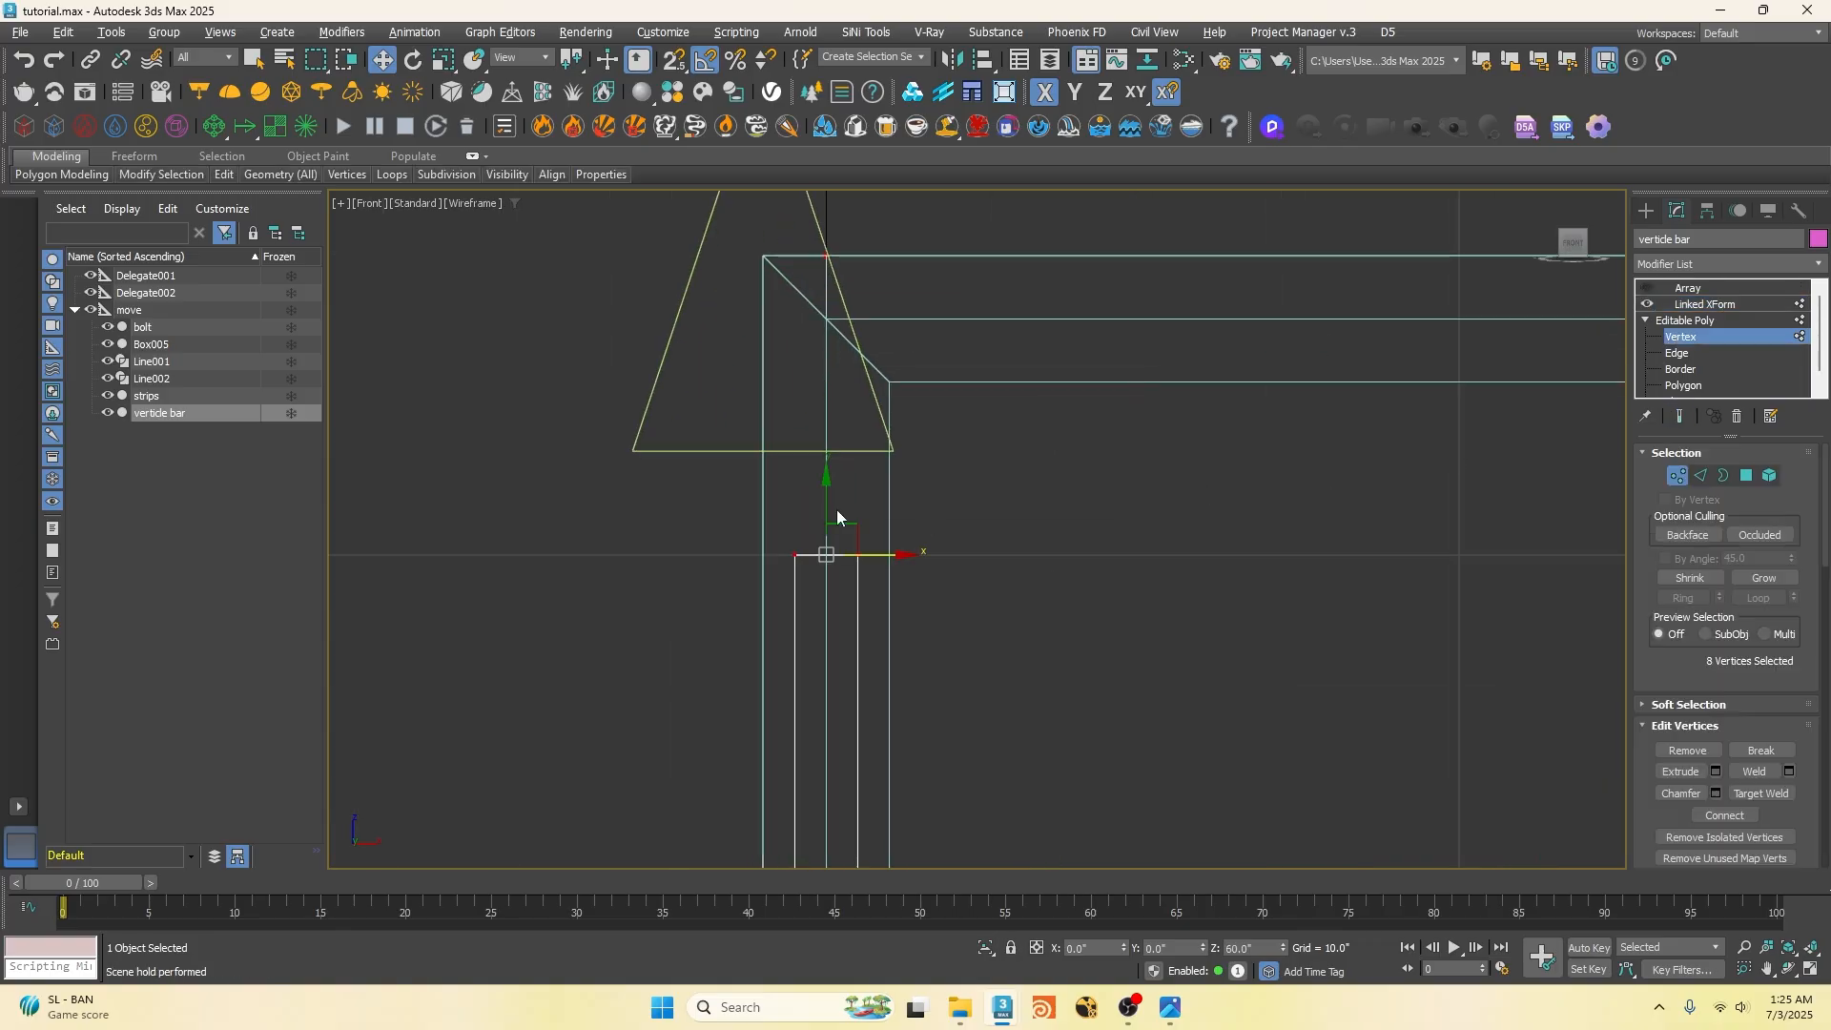
pyautogui.moveTo(828, 491); pyautogui.dragTo(818, 333)
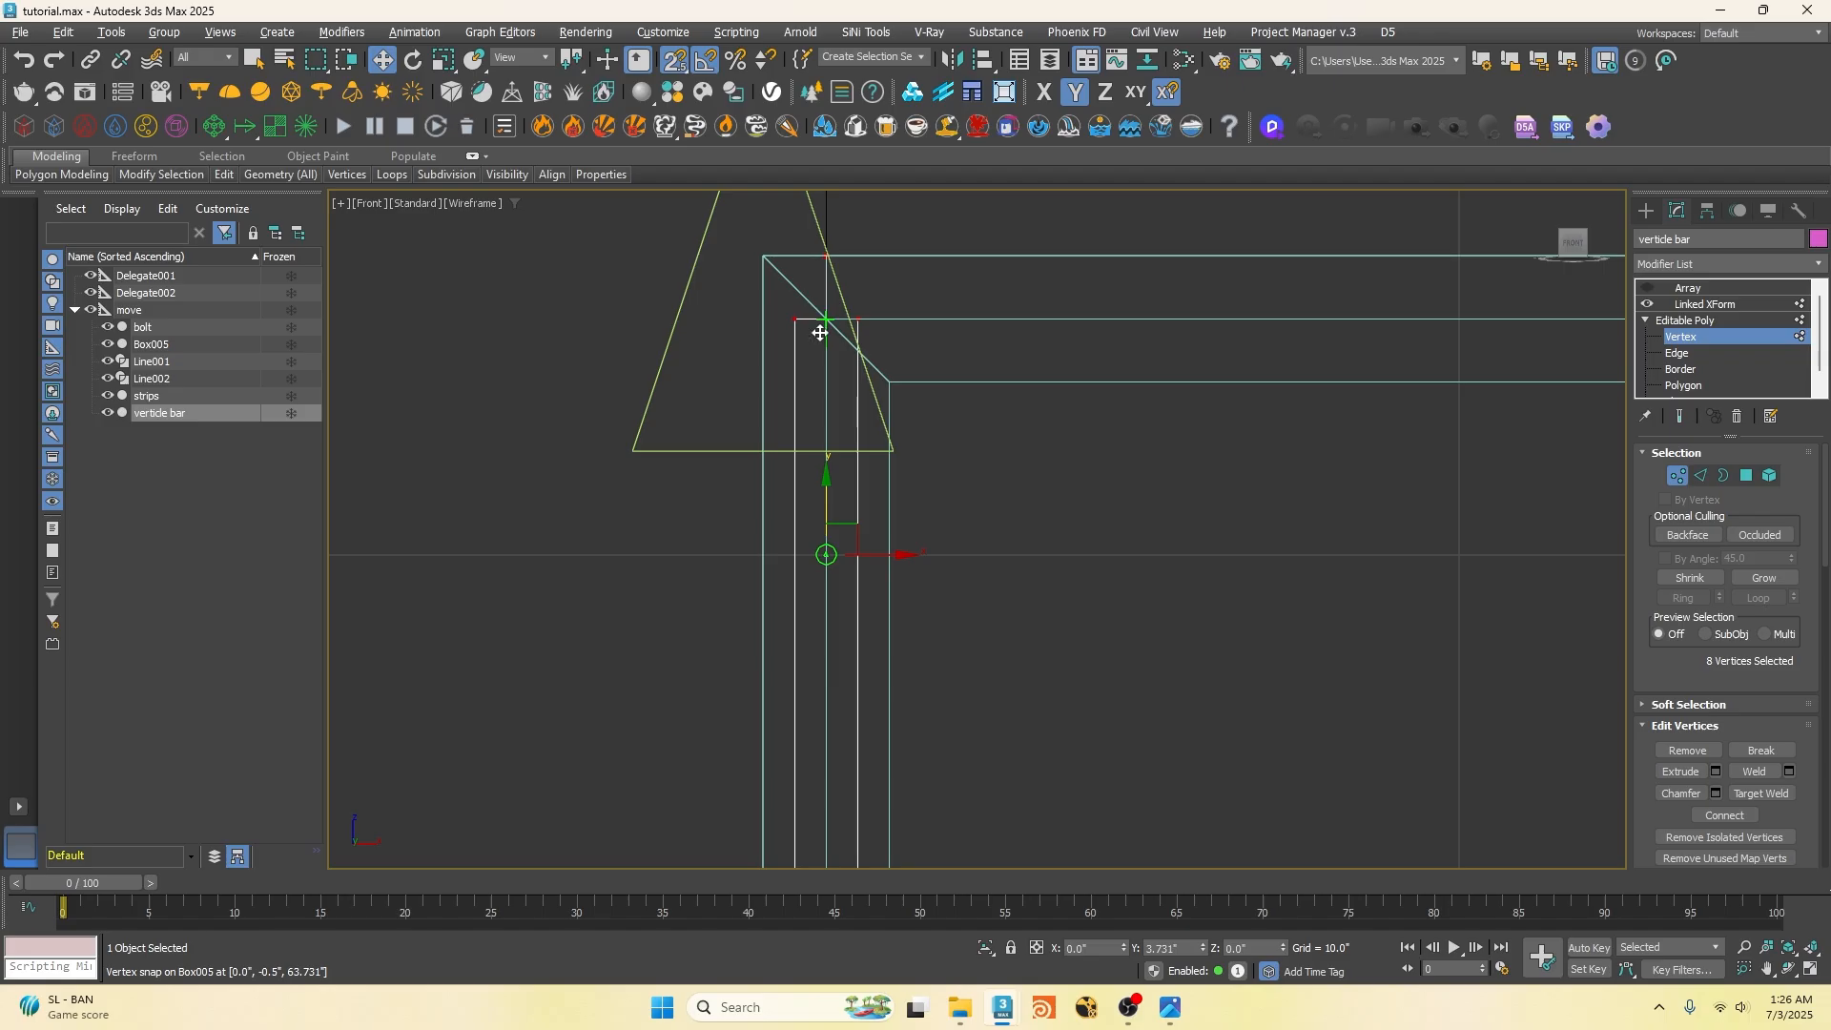
pyautogui.click(1700, 305)
pyautogui.click(1644, 288)
pyautogui.click(1687, 288)
# Step: Test the bars' height response by moving Delegate001 up and down, and undo both moves
pyautogui.scroll(-7, 940, 653)
pyautogui.click(910, 575)
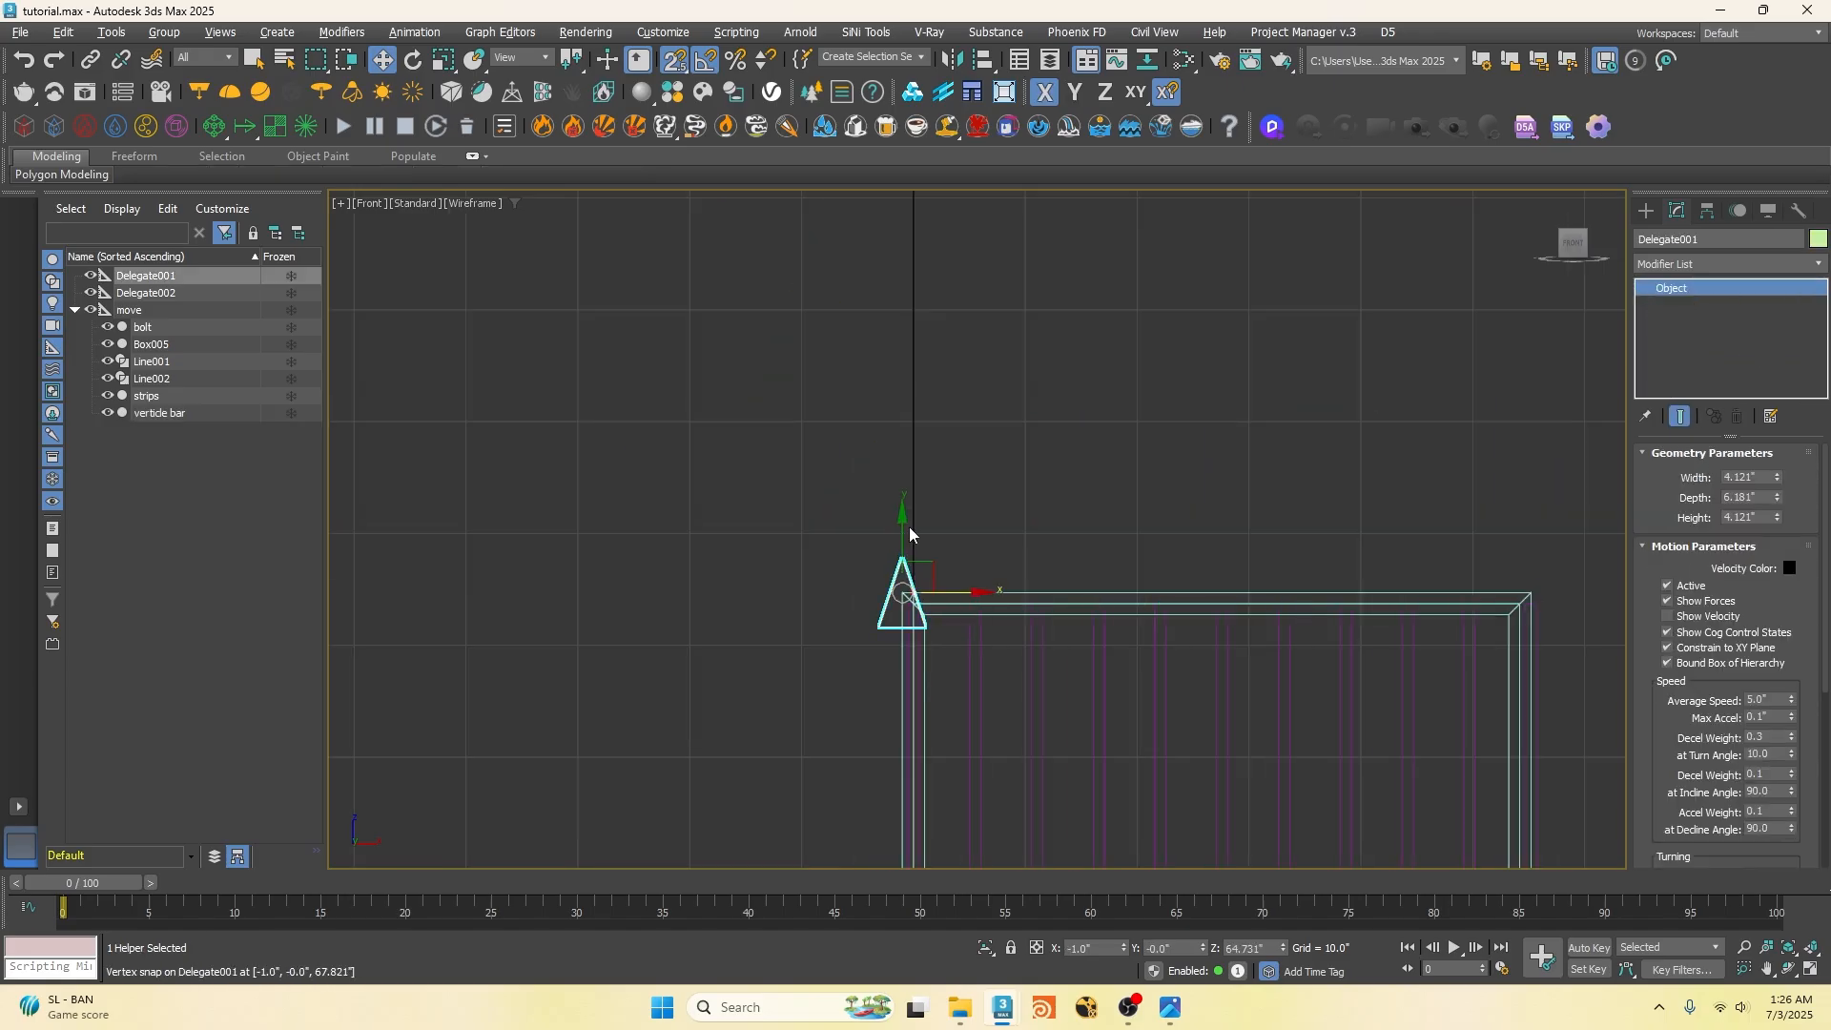
pyautogui.moveTo(902, 523); pyautogui.dragTo(963, 460)
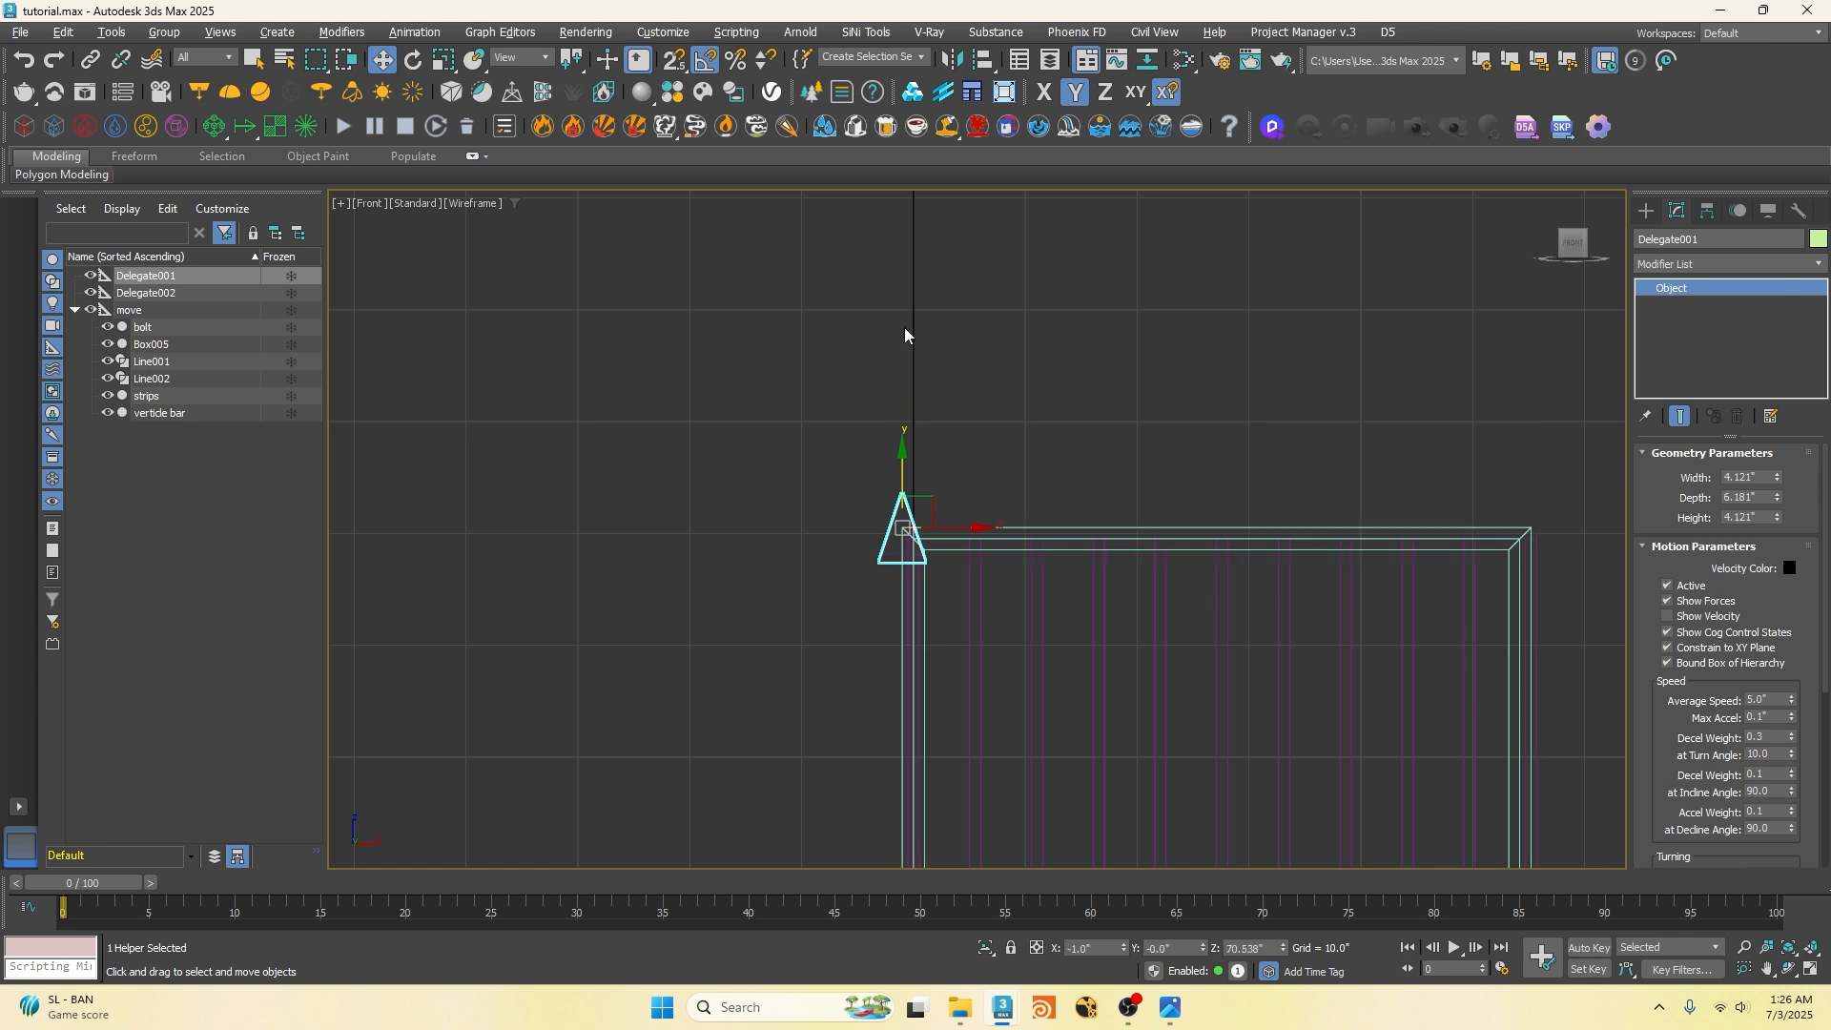
pyautogui.scroll(-5, 906, 329)
pyautogui.moveTo(907, 329); pyautogui.dragTo(917, 372)
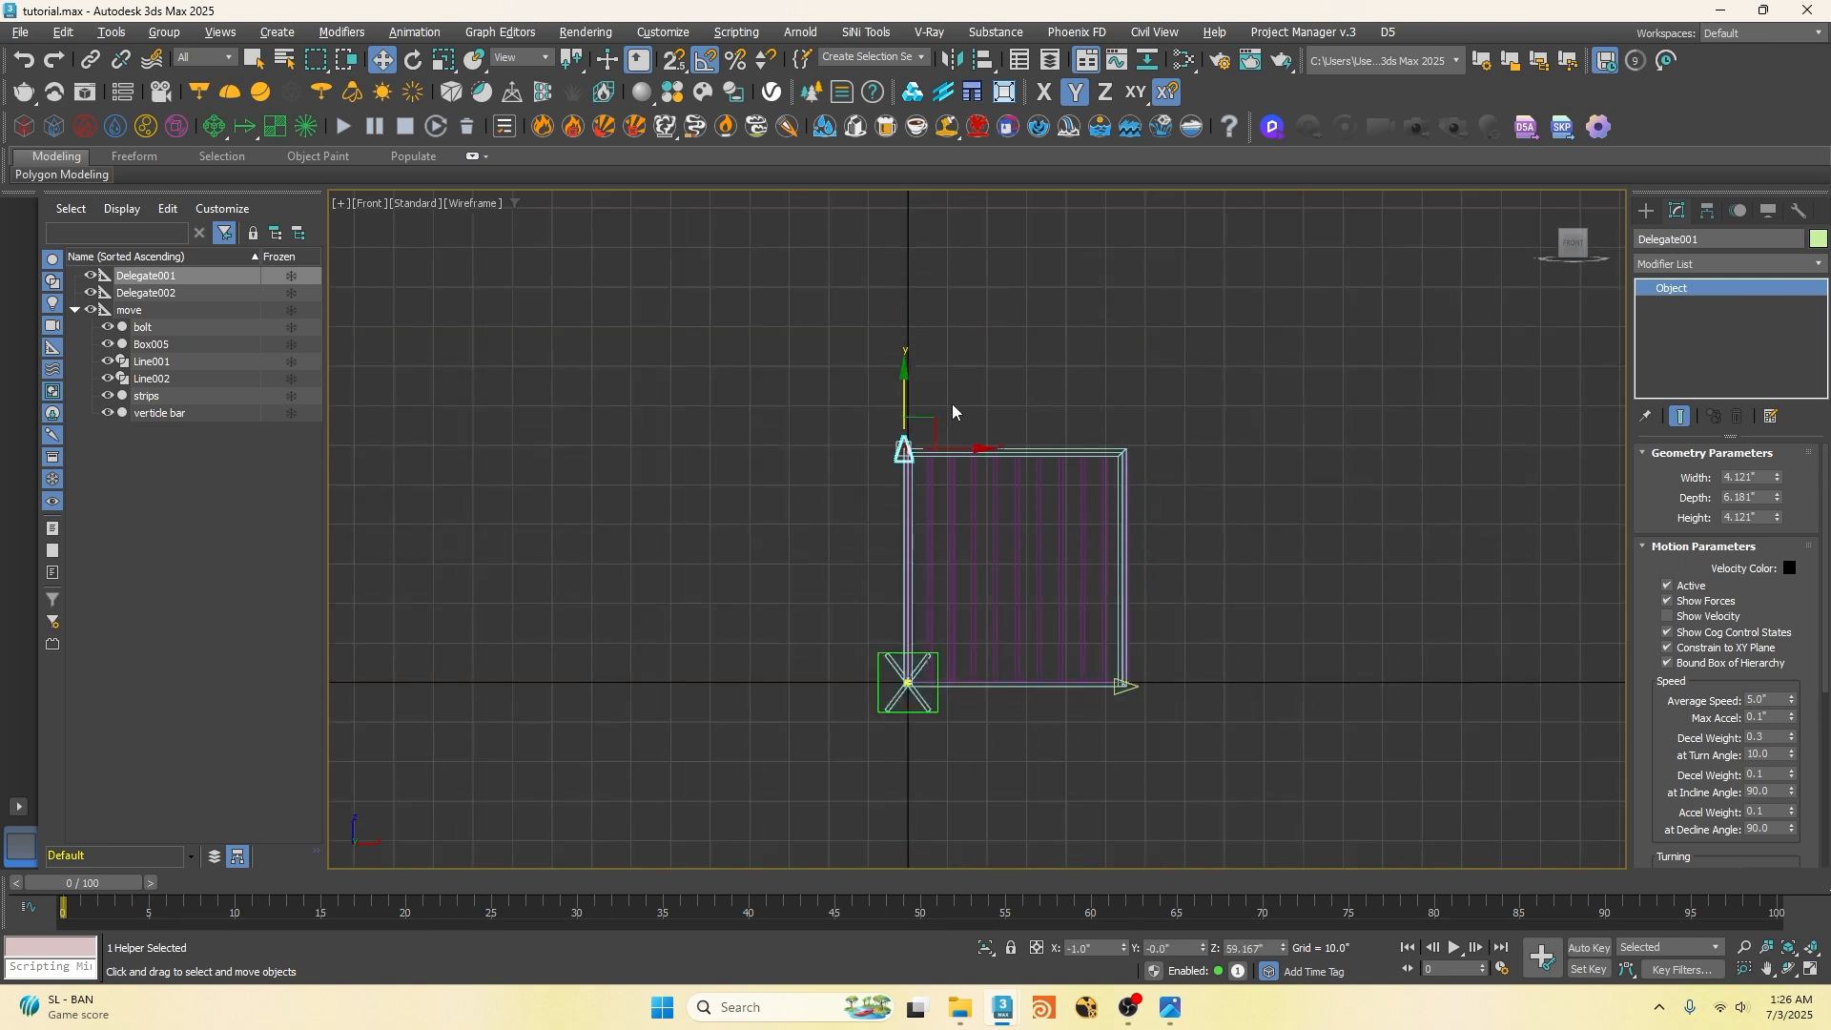
pyautogui.hotkey('ctrl', 'z')
pyautogui.hotkey('ctrl', 'z')
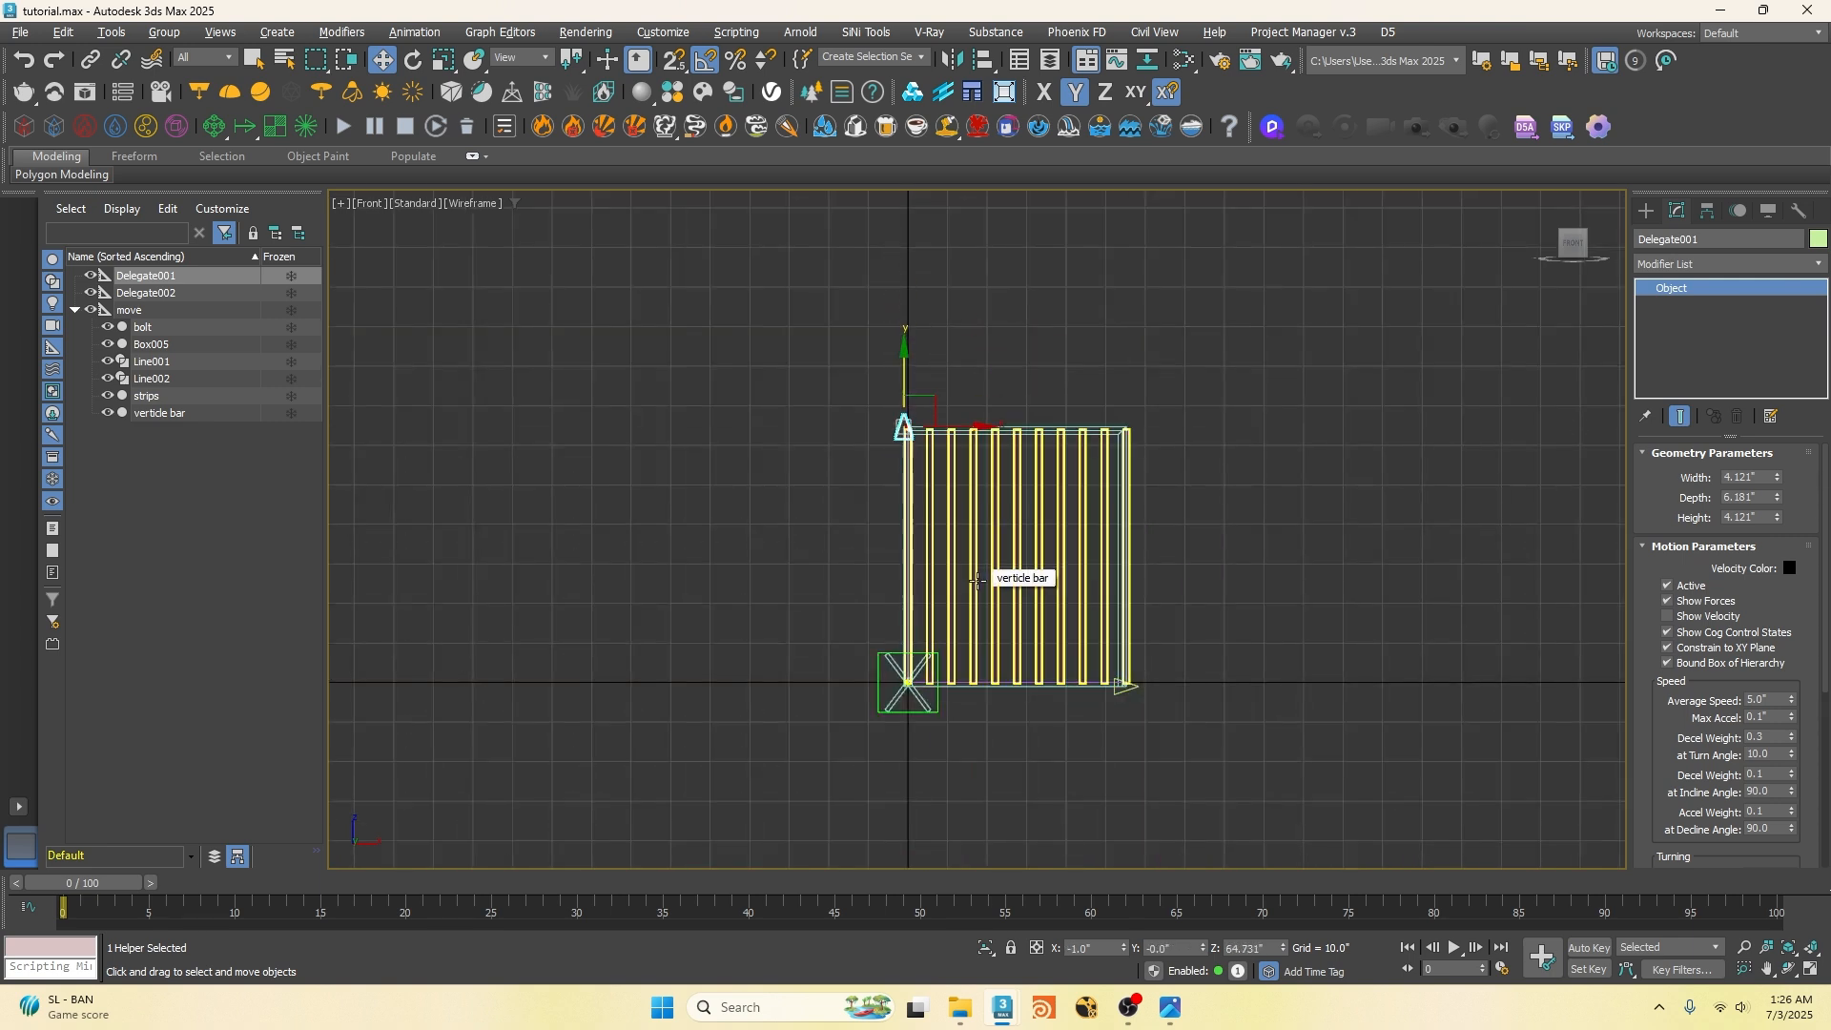
# Step: Examine how the vertical bars sit in depth relative to the frame and strips in the top view
pyautogui.press('t')
pyautogui.scroll(6, 886, 541)
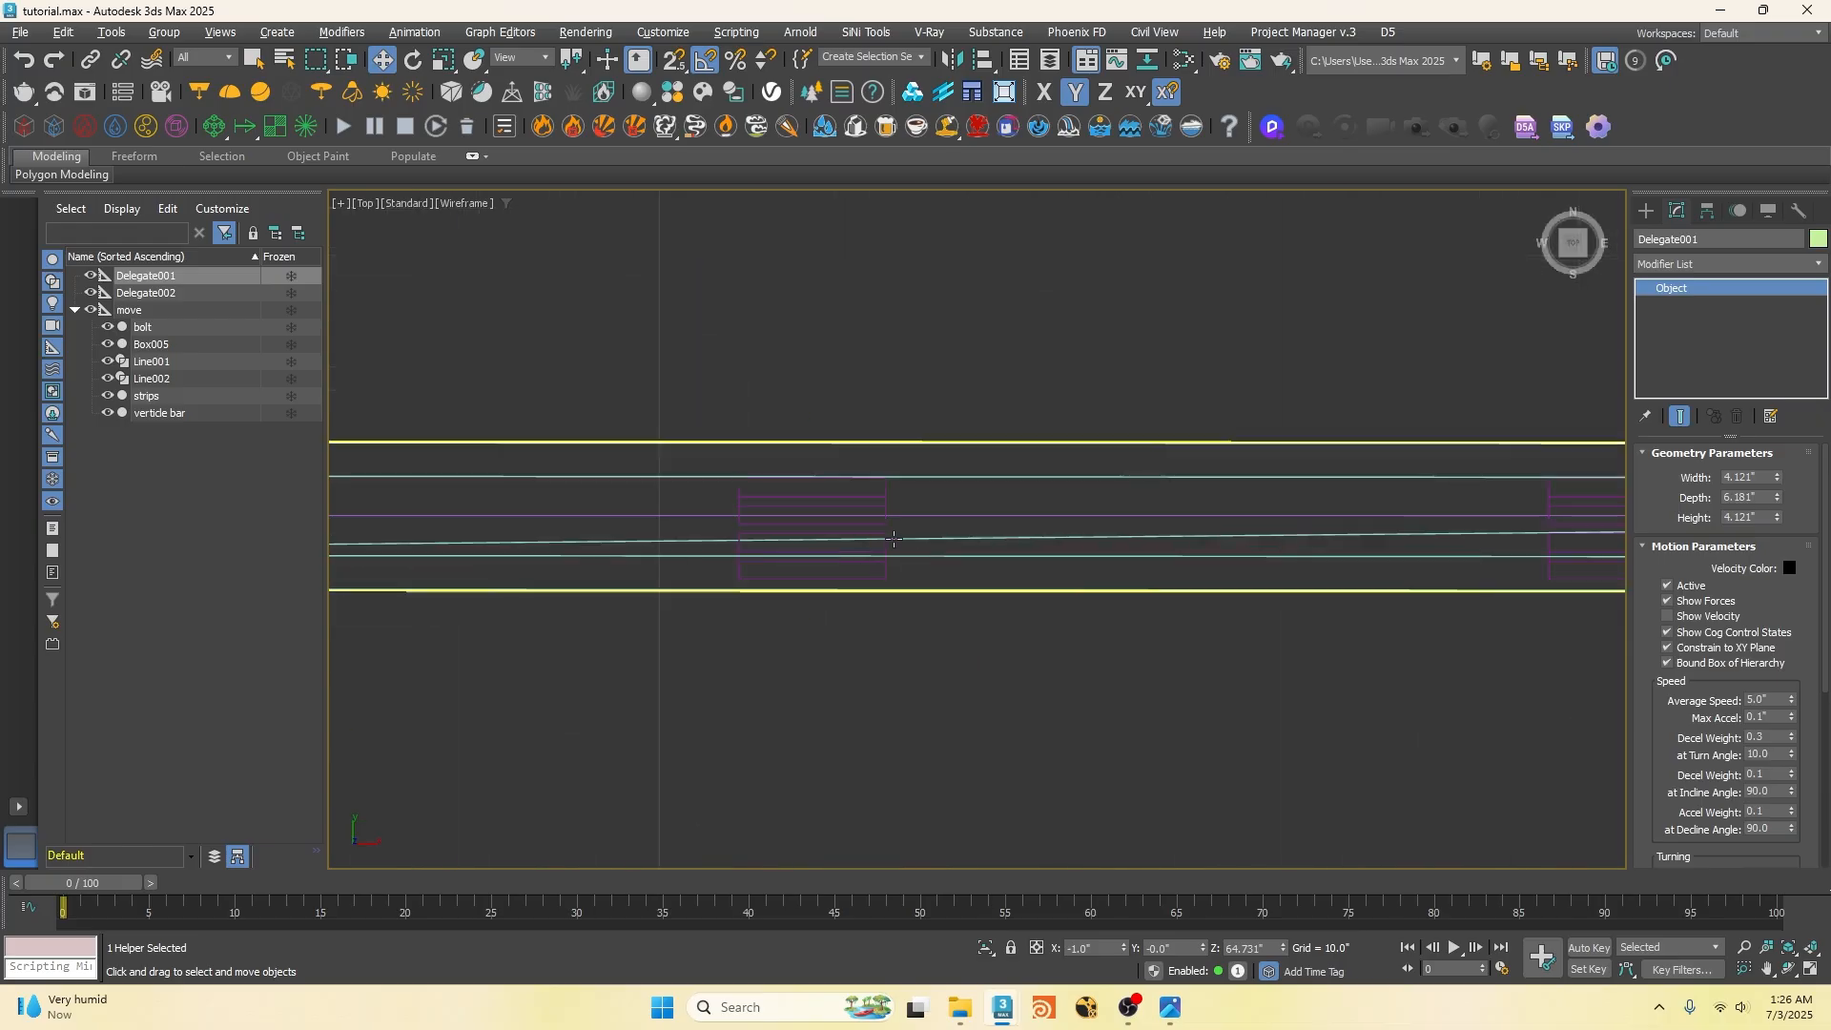
pyautogui.scroll(-6, 886, 541)
pyautogui.scroll(3, 611, 540)
pyautogui.press('f')
pyautogui.scroll(-7, 809, 582)
pyautogui.scroll(6, 911, 431)
pyautogui.scroll(1, 921, 452)
# Step: Shift the vertical bar's top vertices along Y to about 0.078" in the top view, with the end result shown
pyautogui.click(876, 420)
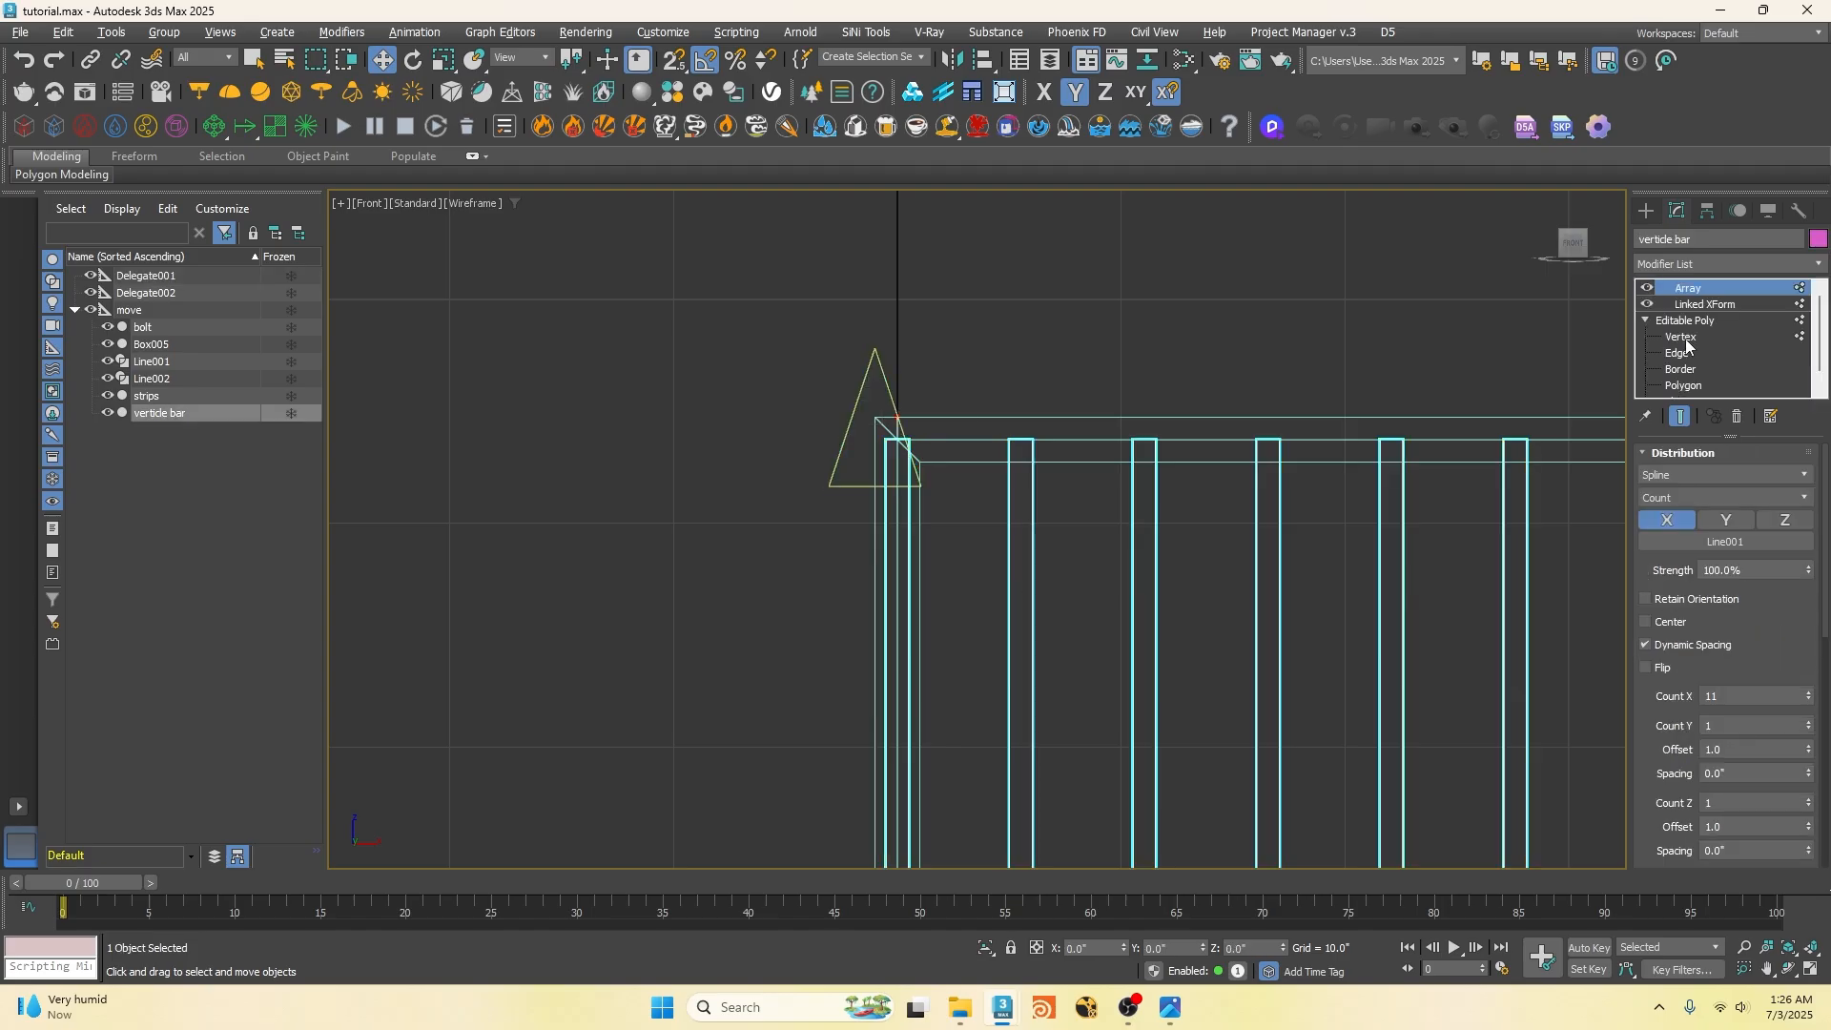
pyautogui.press('1')
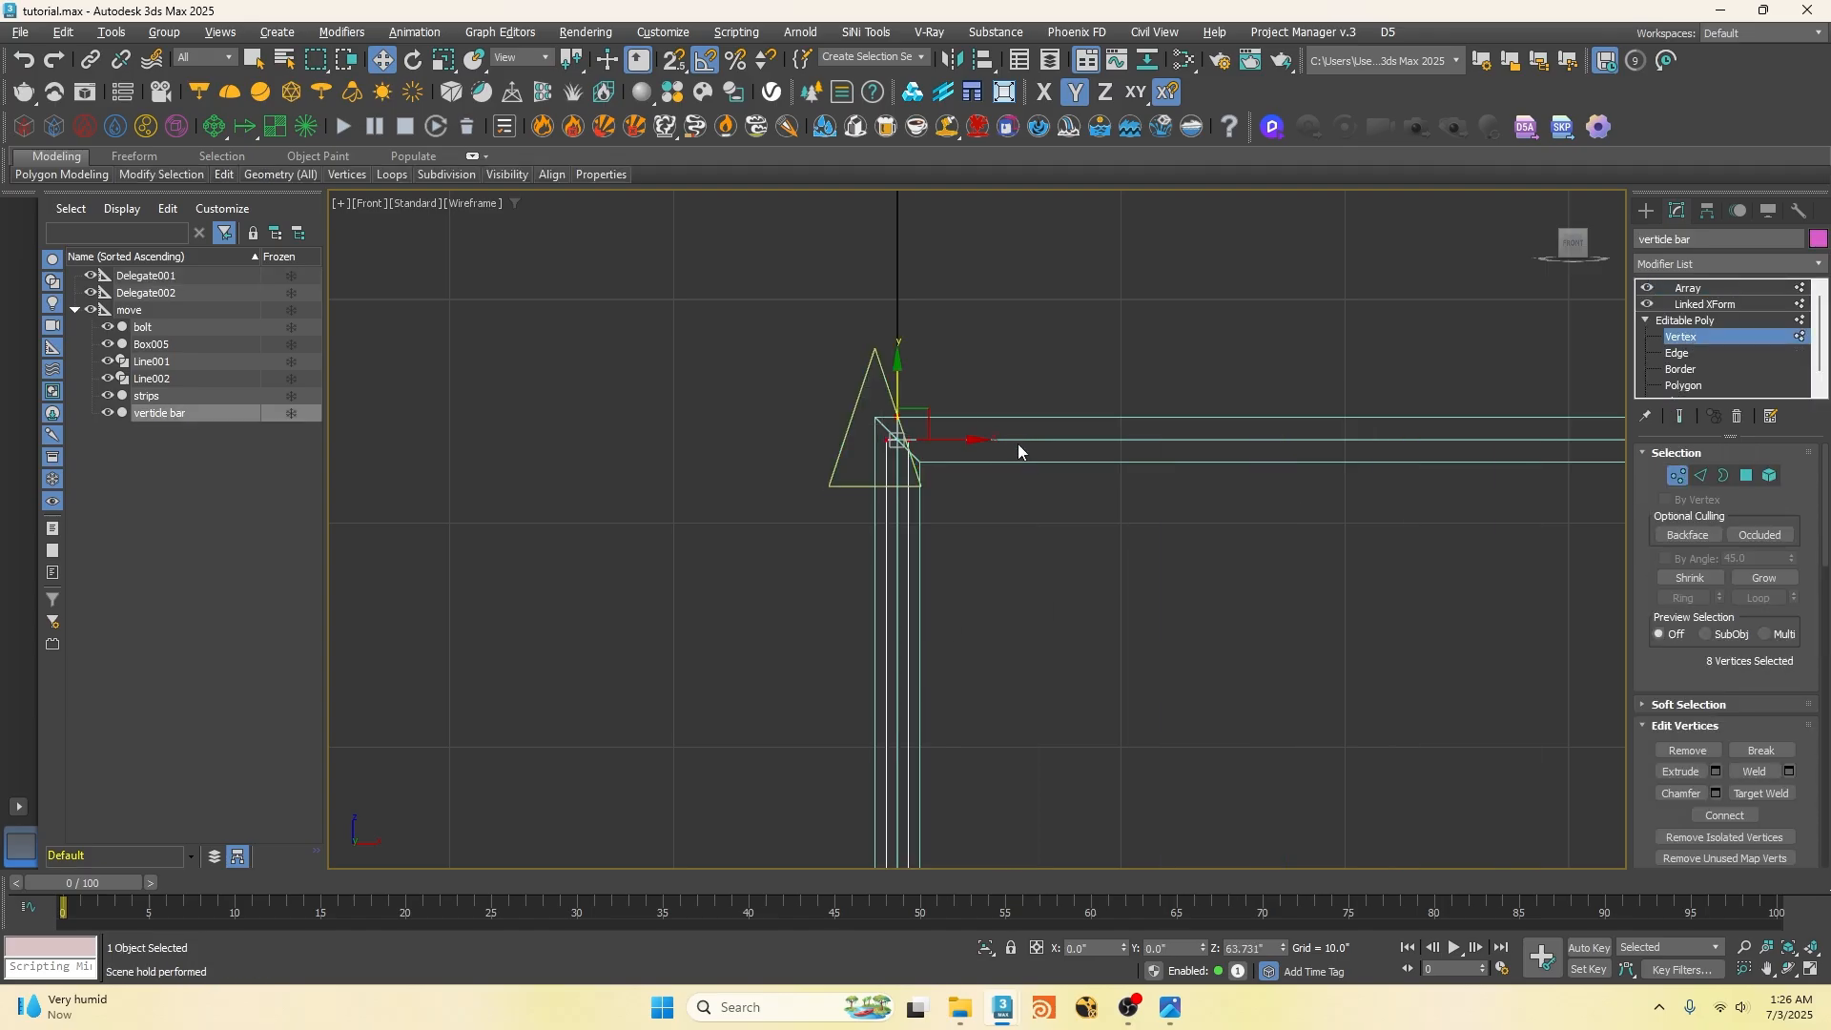
pyautogui.press('t')
pyautogui.click(1675, 417)
pyautogui.scroll(5, 849, 578)
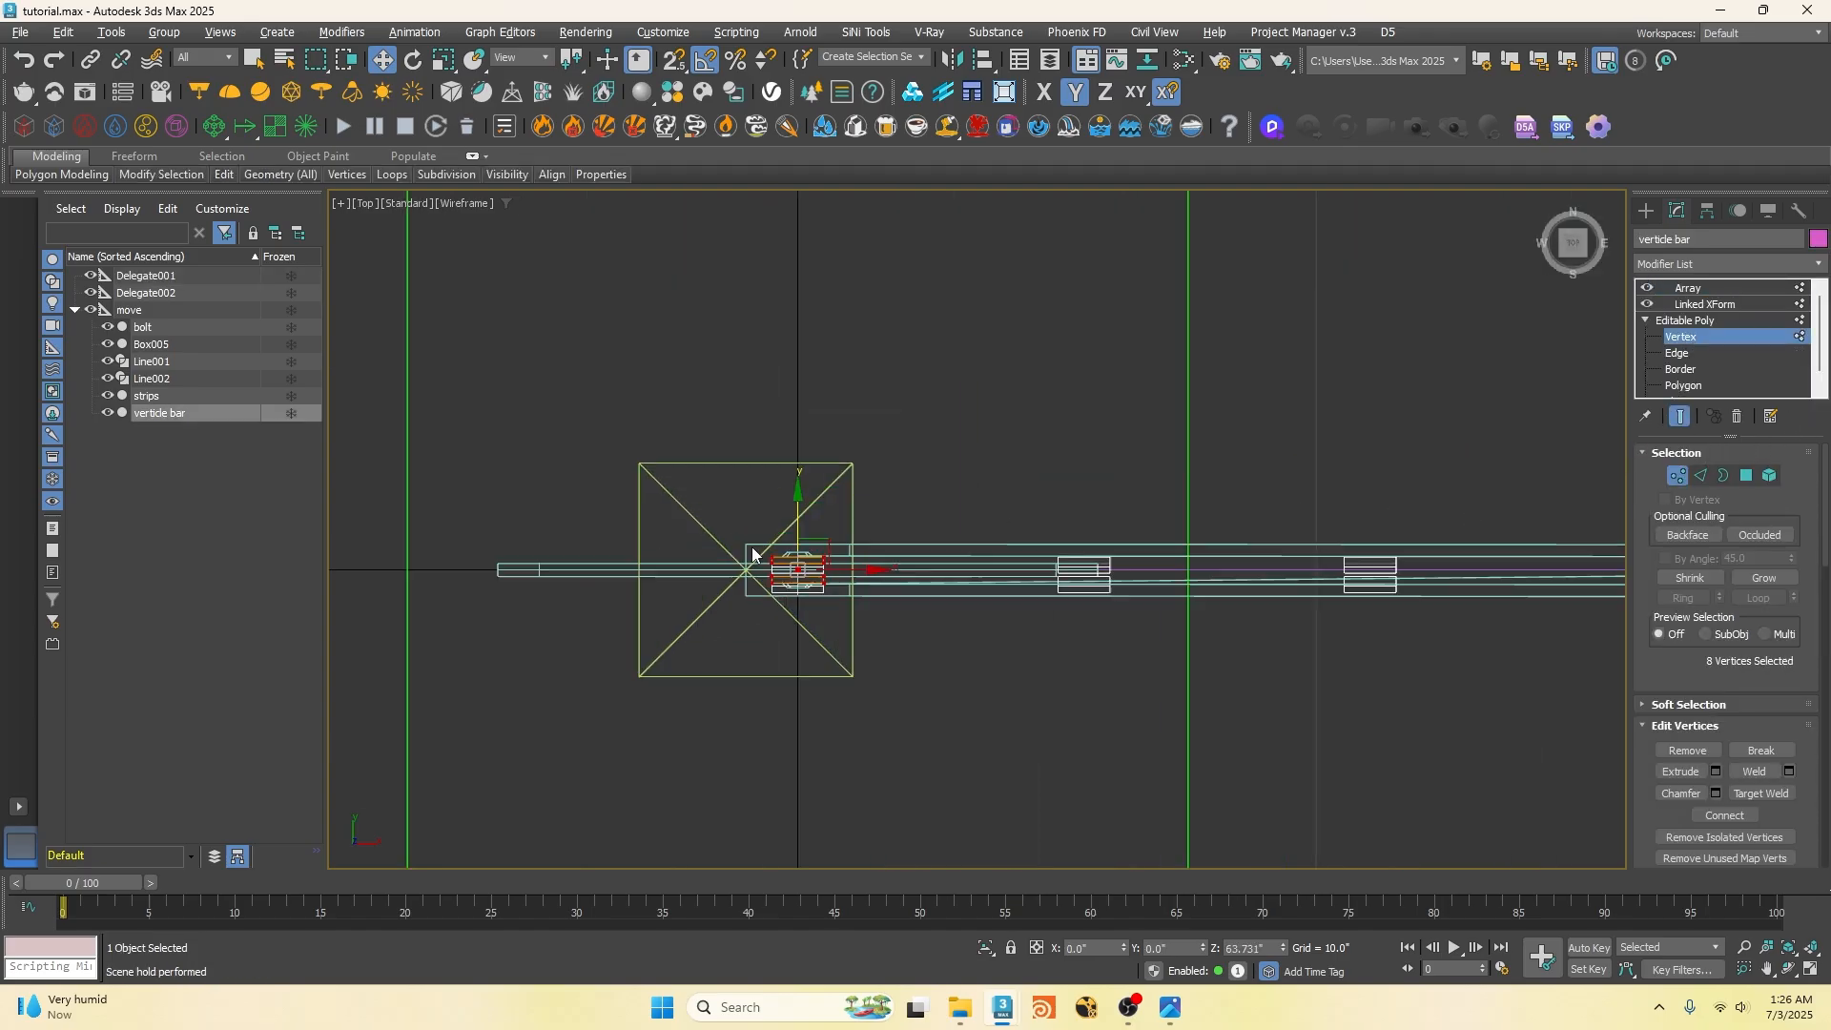
pyautogui.moveTo(830, 468)
pyautogui.mouseDown()
pyautogui.moveTo(678, 450)
pyautogui.moveTo(683, 433)
pyautogui.moveTo(678, 450)
pyautogui.moveTo(817, 451)
pyautogui.mouseUp()
pyautogui.press('s')
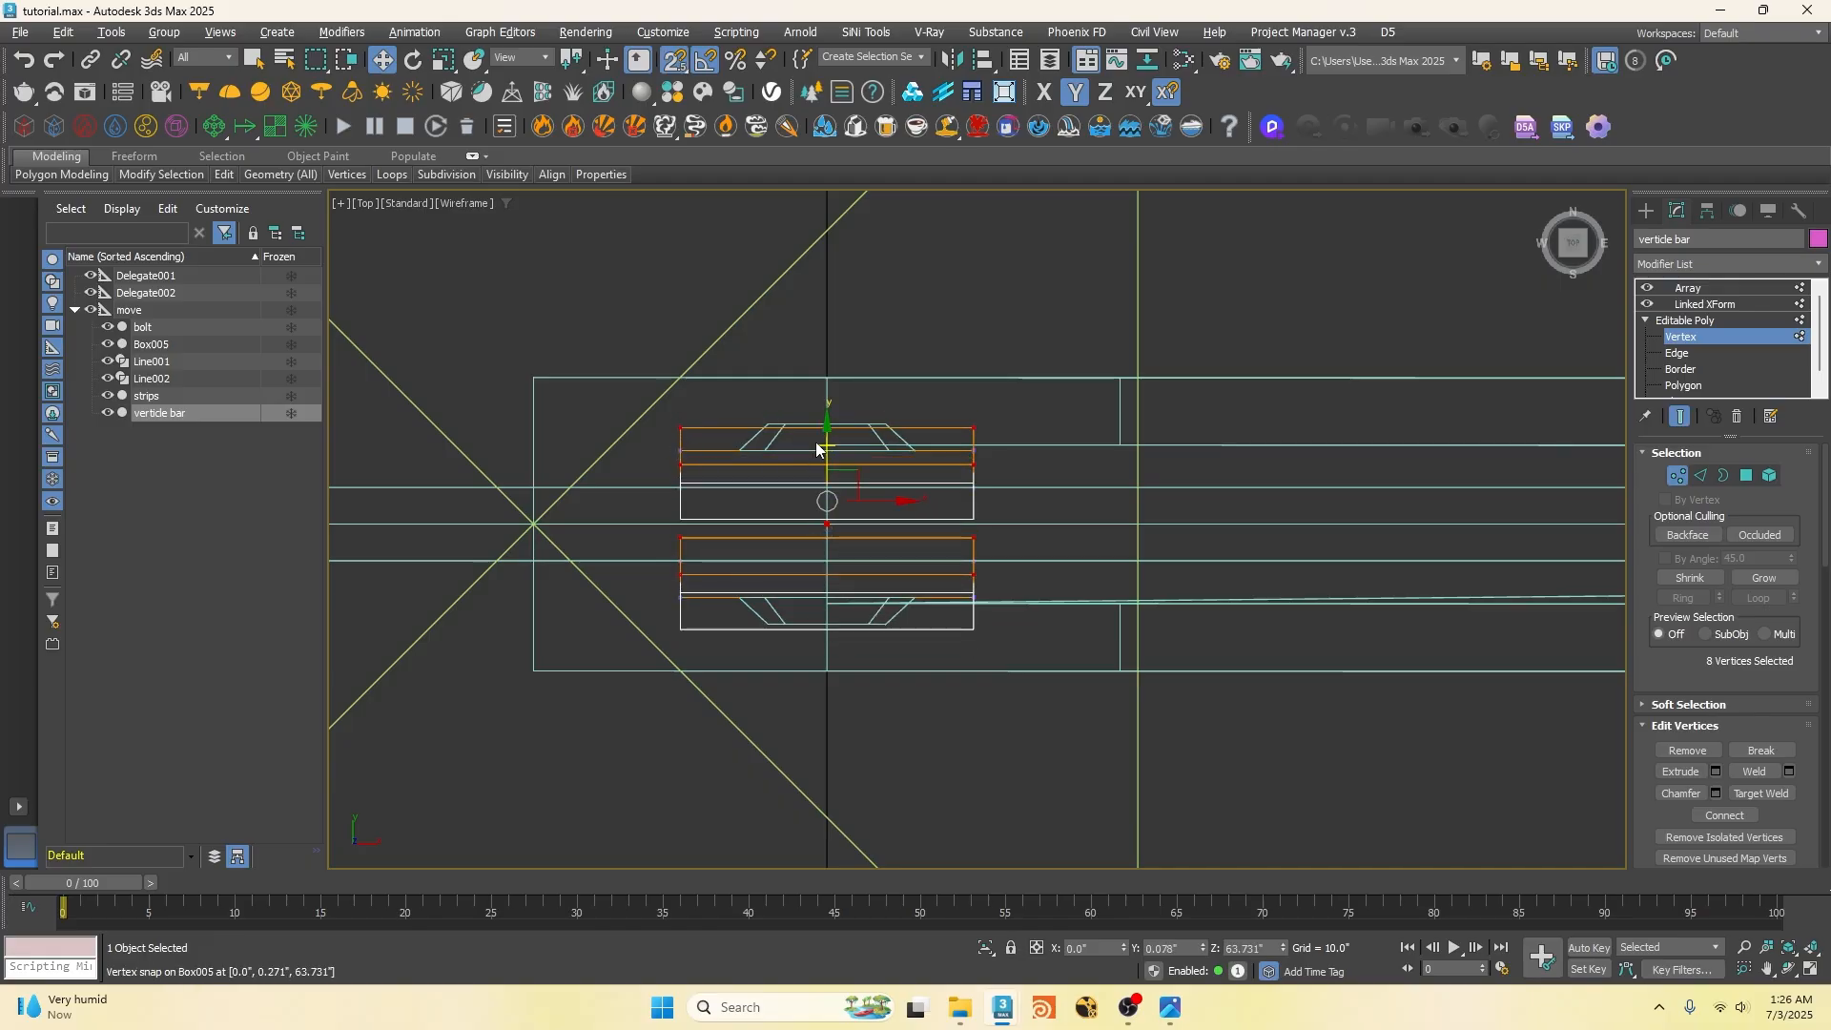
# Step: Fine-tune the bar's top vertices along Y to about 0.188", first with snapping and finally freehand, so the bars line up with the strips
pyautogui.scroll(5, 686, 468)
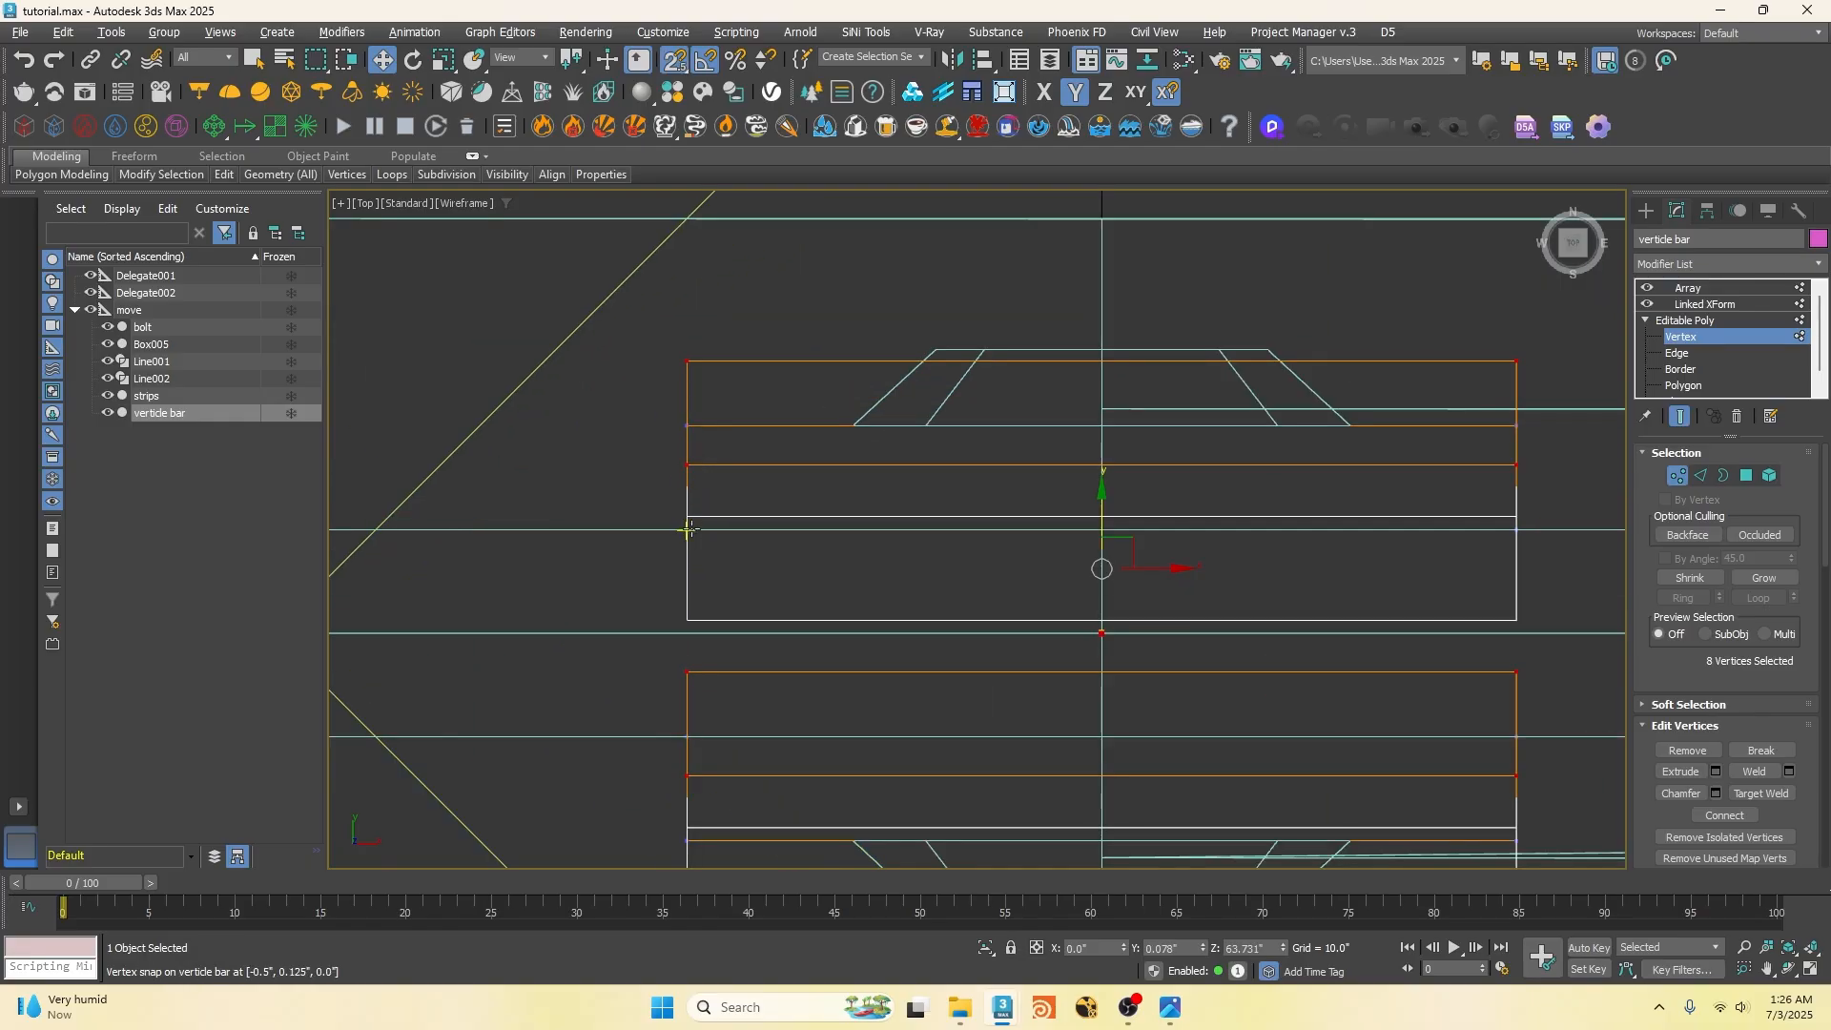
pyautogui.moveTo(693, 468); pyautogui.dragTo(699, 520)
pyautogui.scroll(-4, 765, 626)
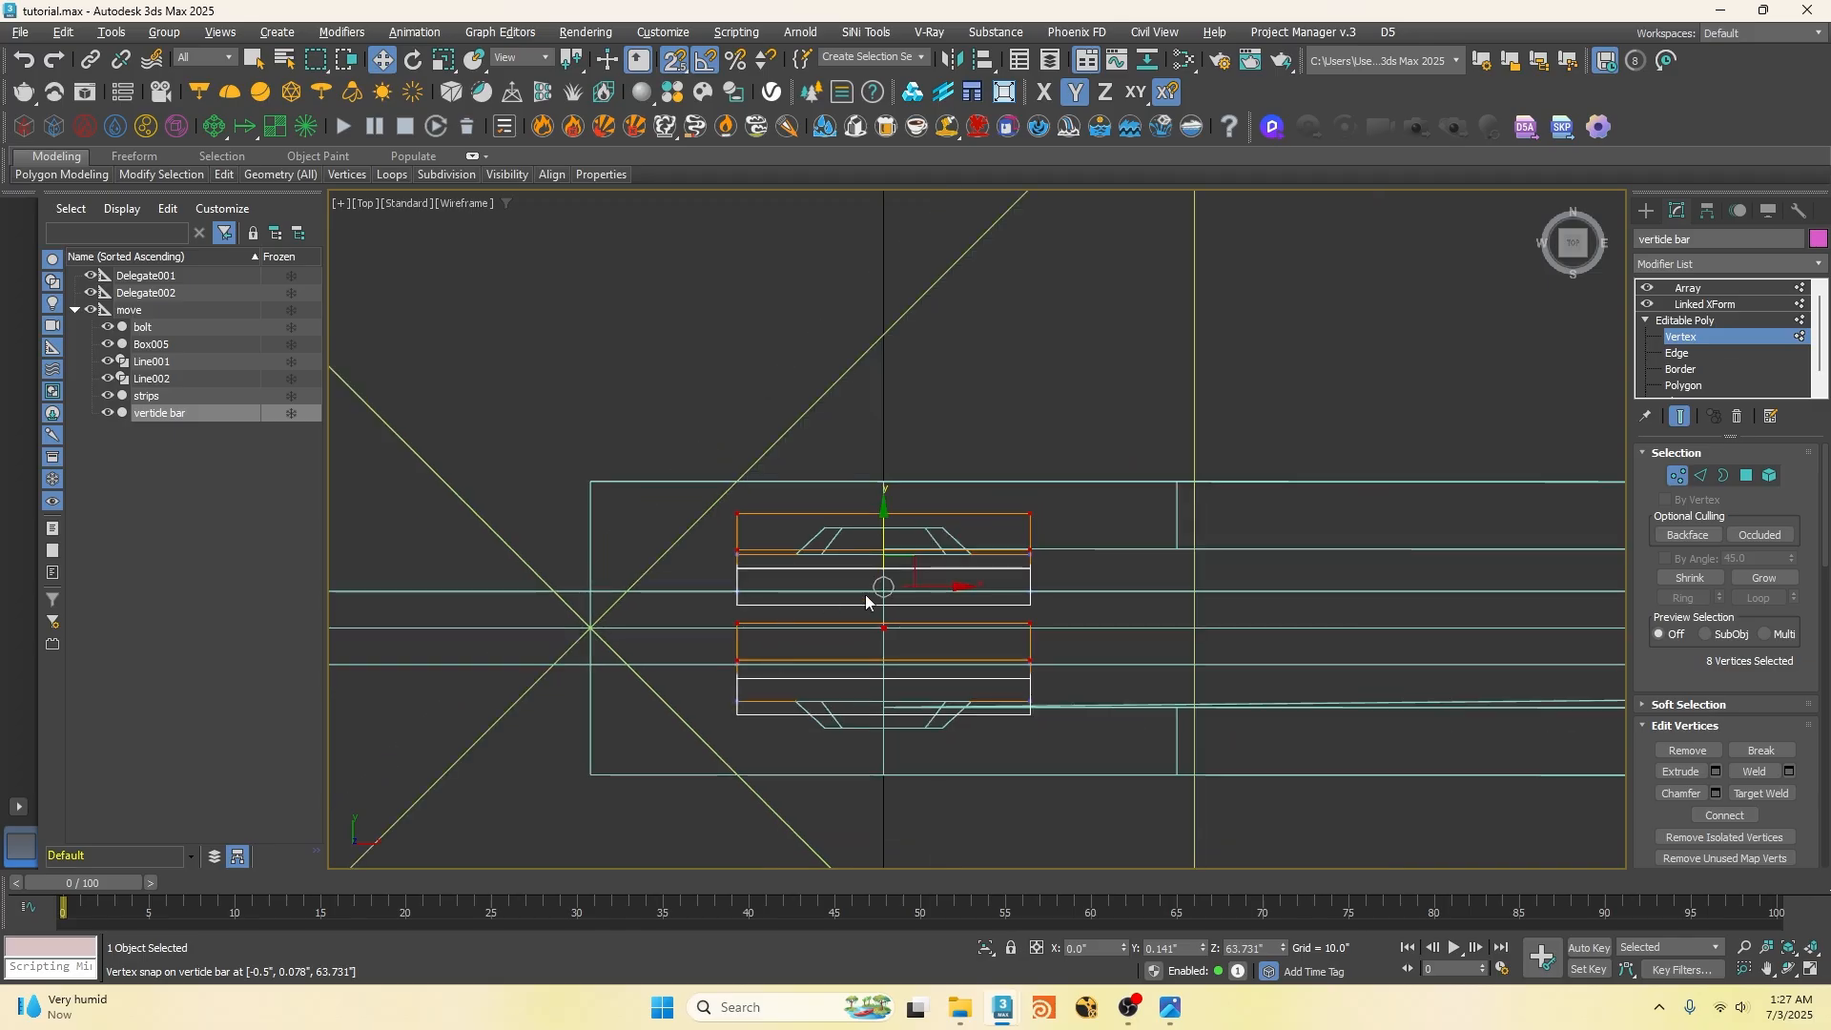
pyautogui.scroll(2, 901, 607)
pyautogui.scroll(3, 671, 548)
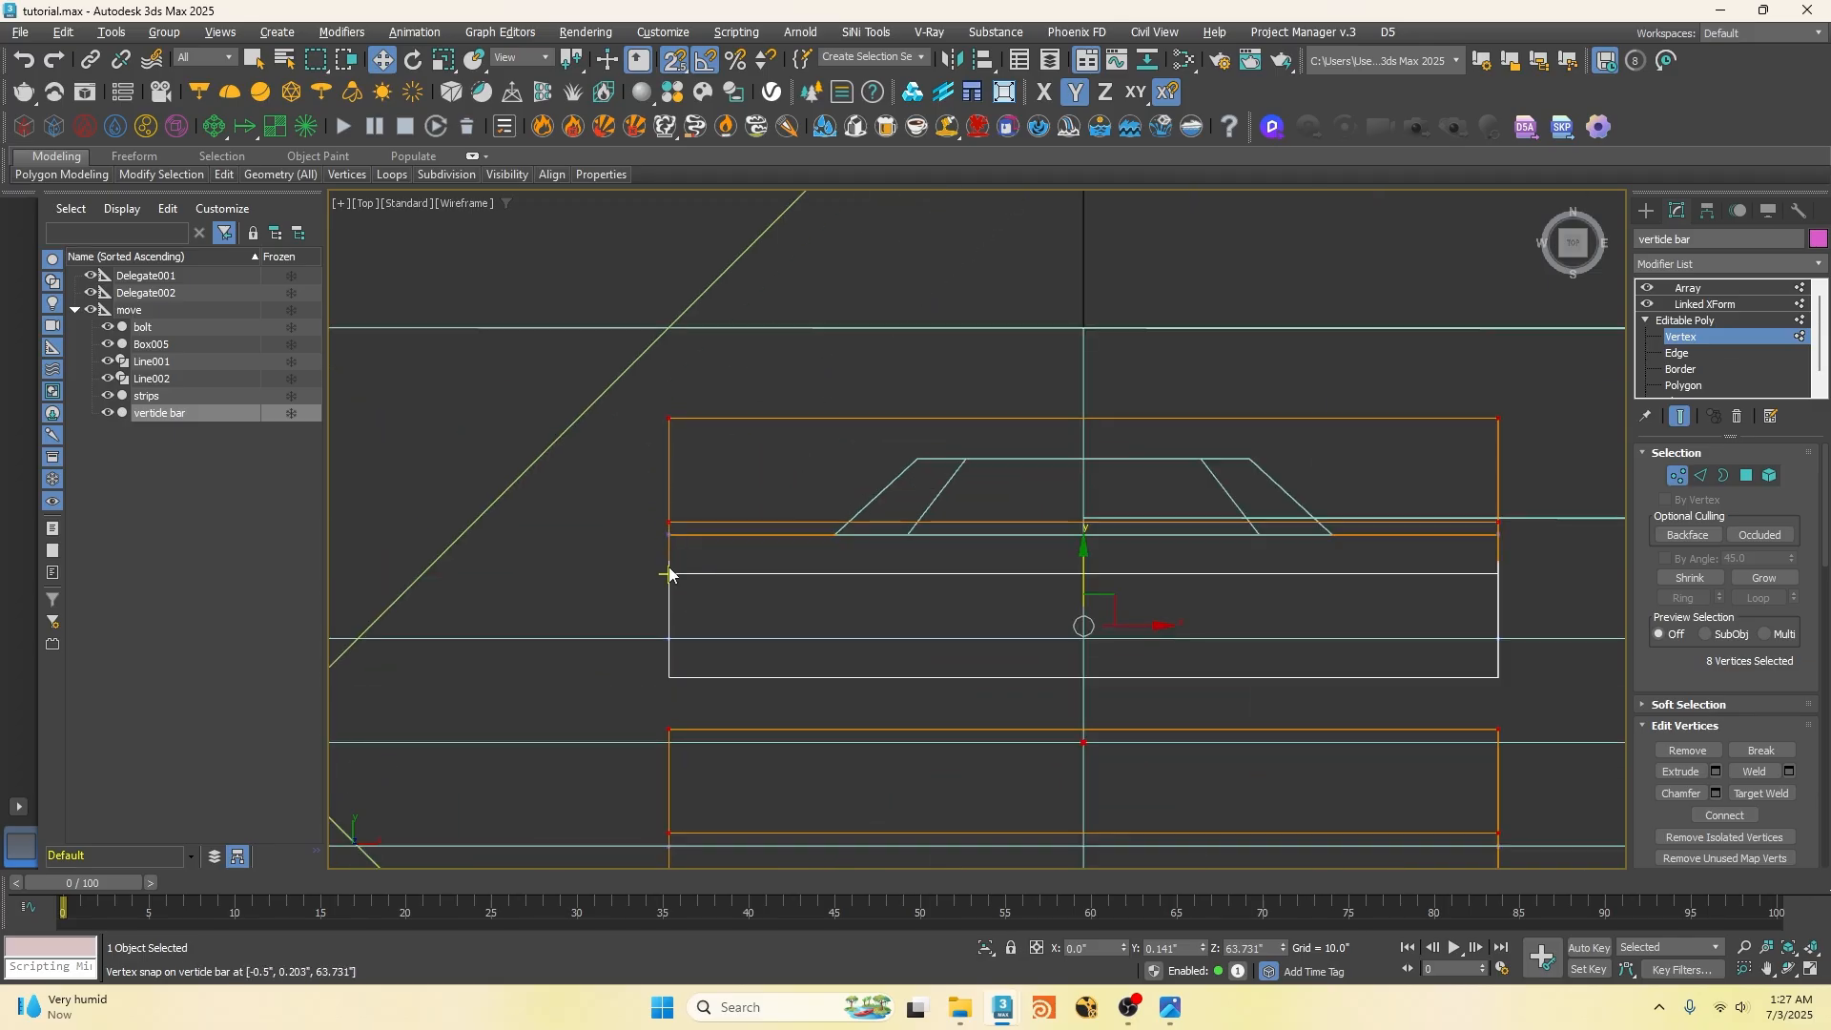
pyautogui.press('s')
pyautogui.moveTo(1081, 563); pyautogui.dragTo(785, 512)
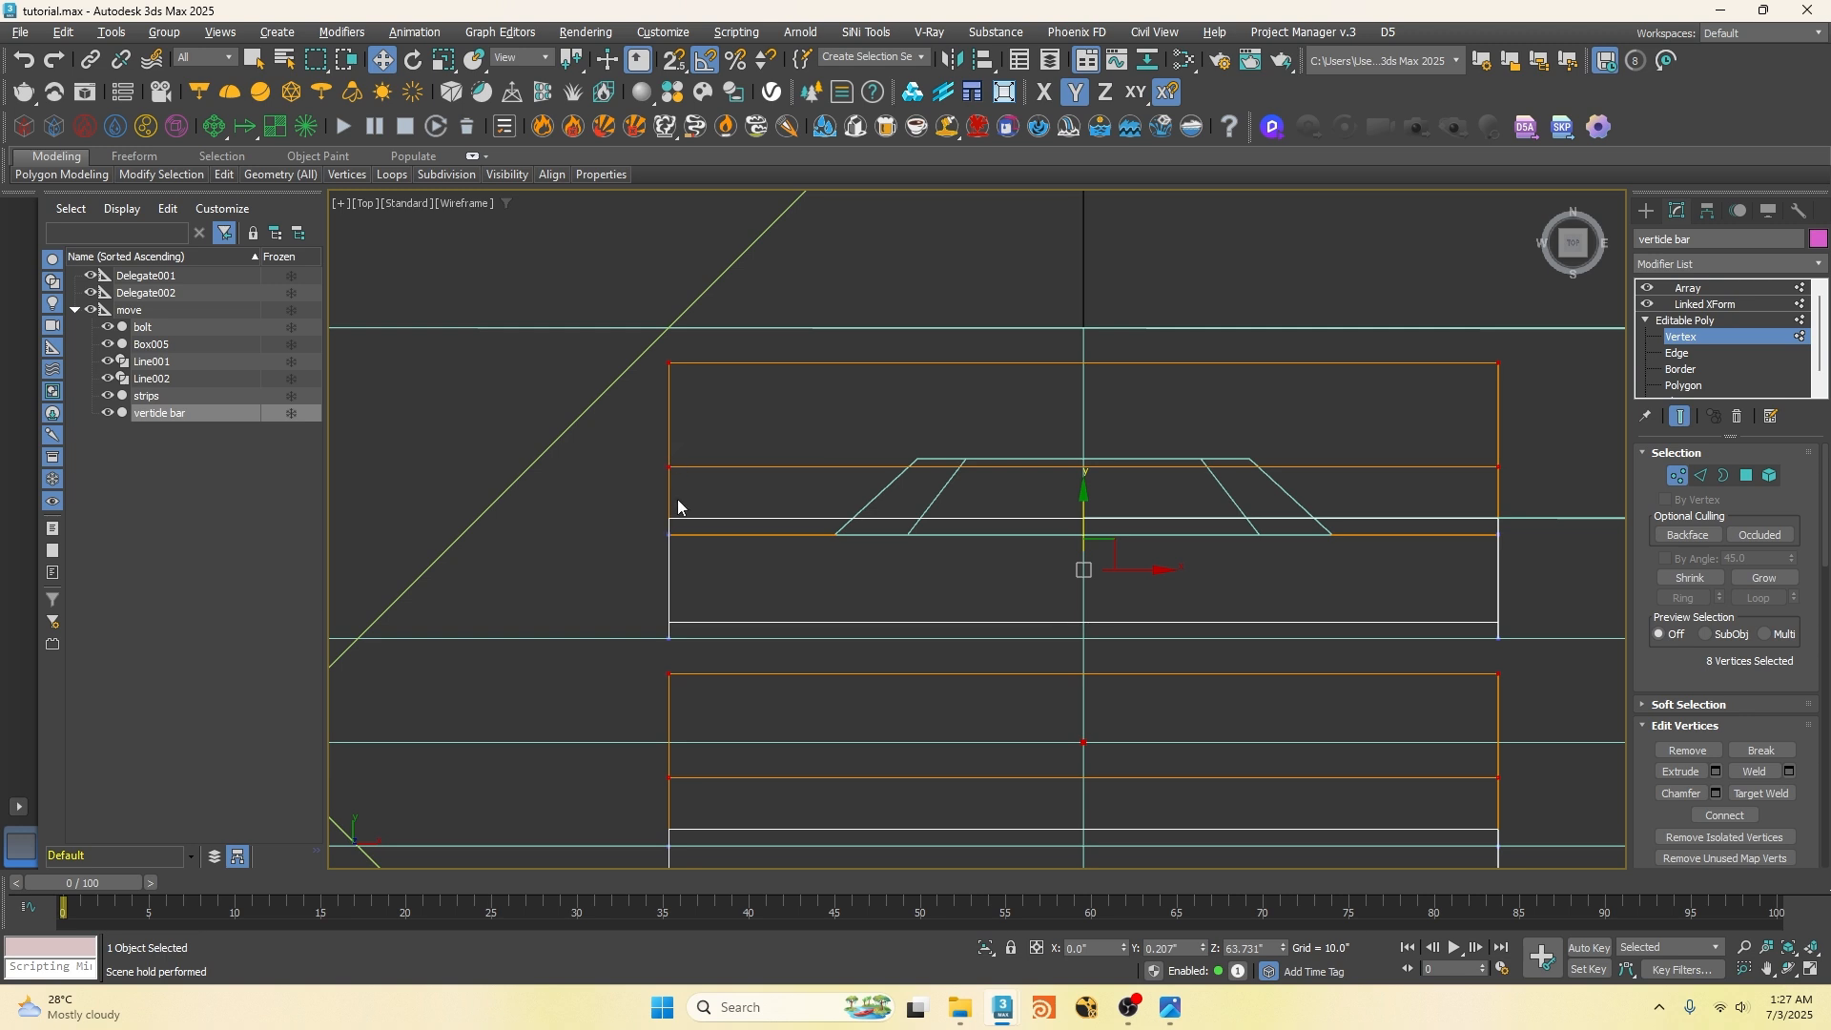
pyautogui.moveTo(1079, 512); pyautogui.dragTo(1082, 518)
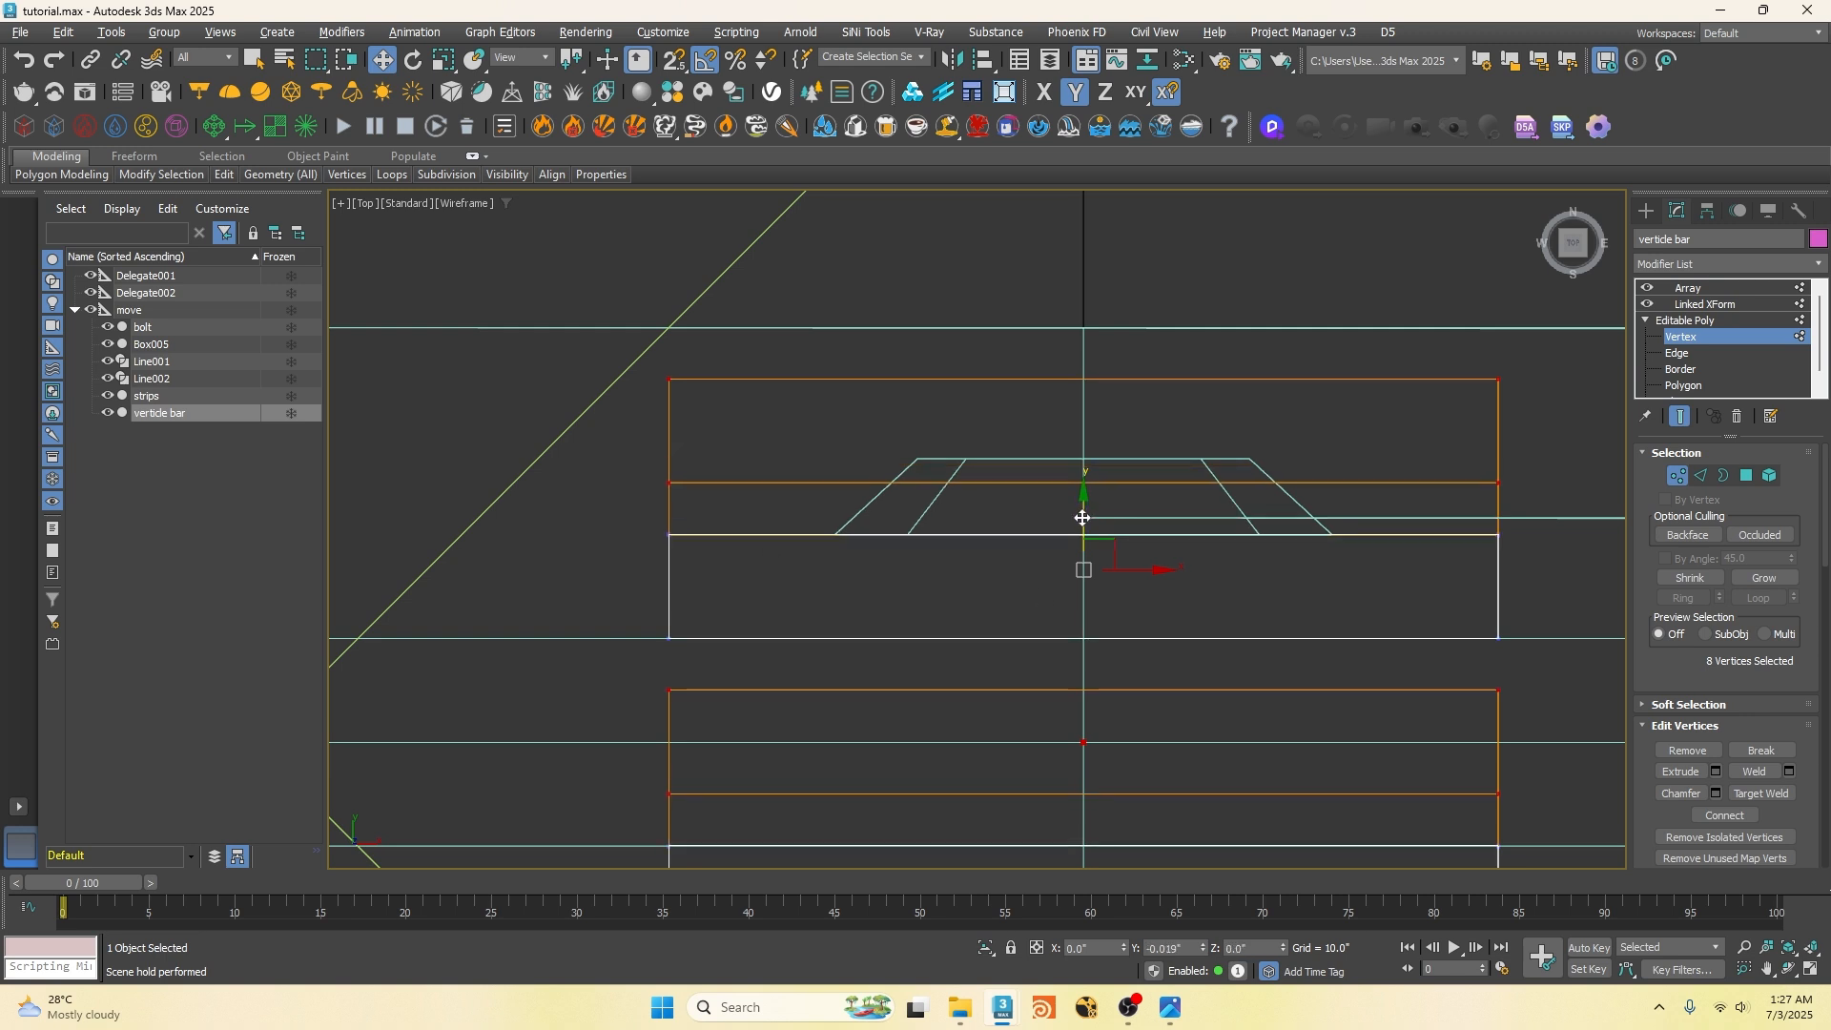
pyautogui.scroll(-3, 815, 661)
pyautogui.scroll(6, 737, 450)
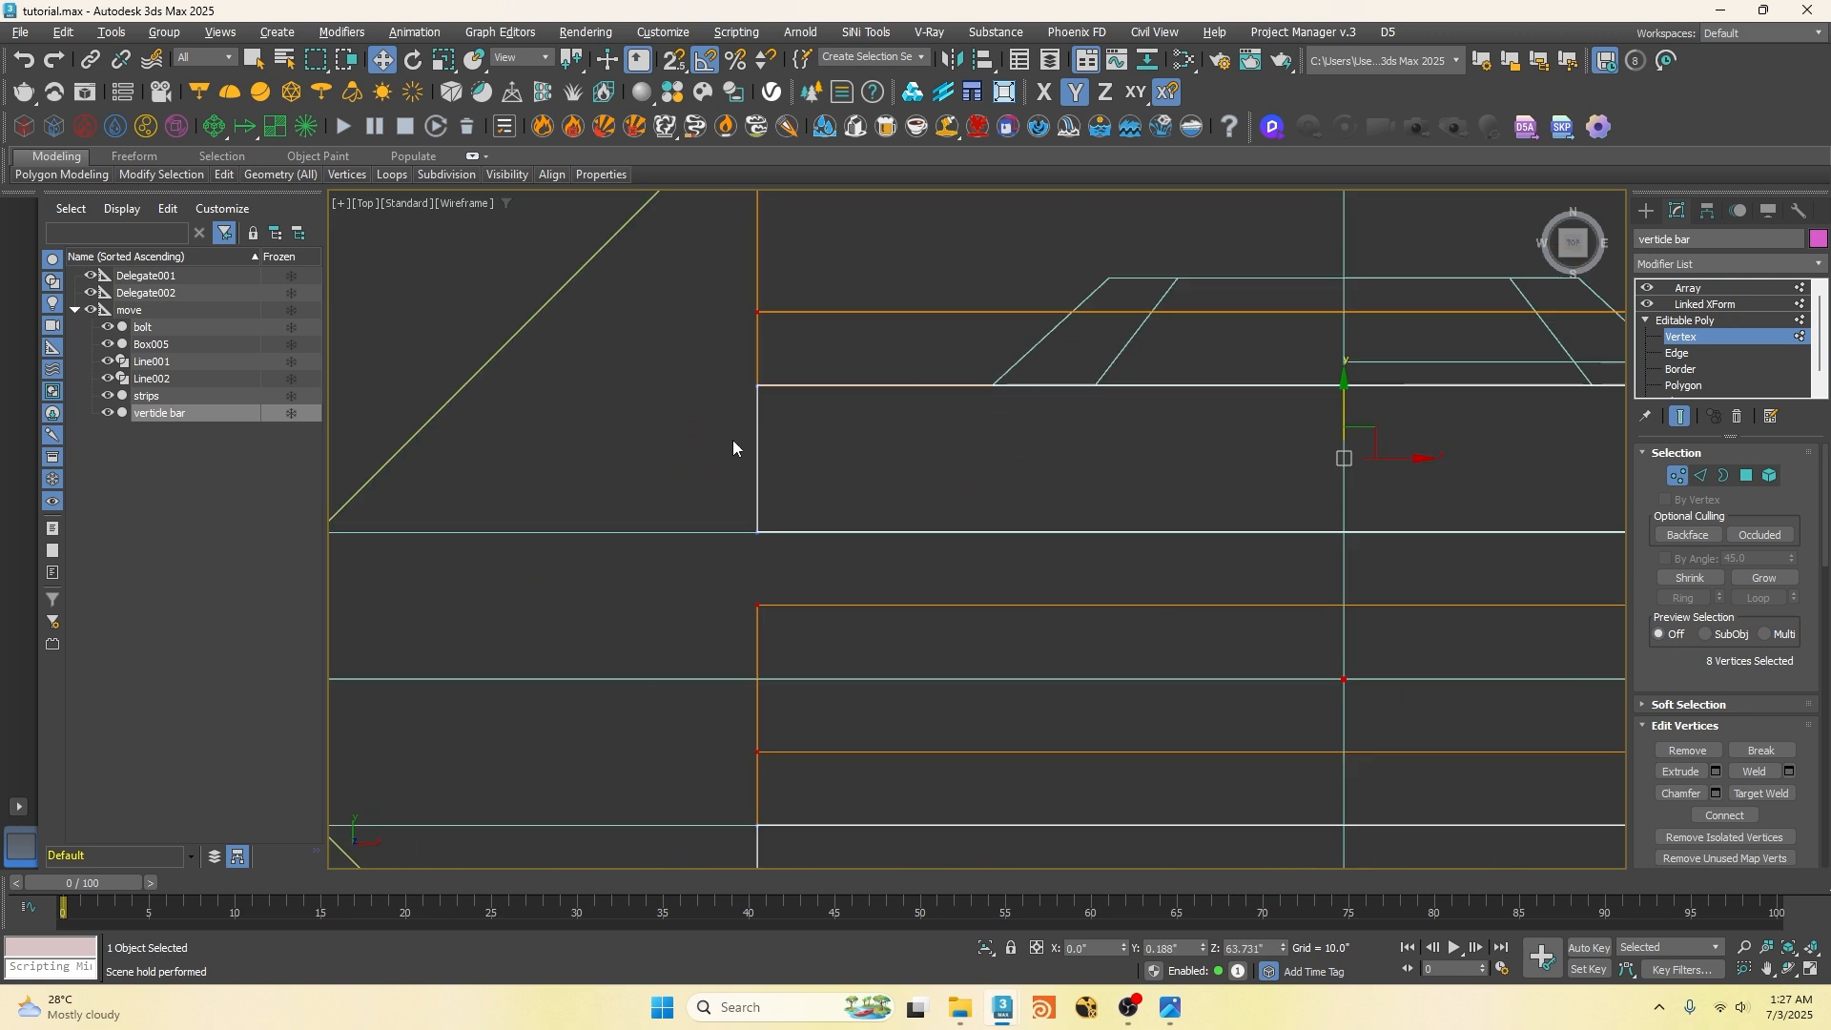
# Step: Examine at close zoom how the vertical bar's edges line up with the strips and frame in the top view
pyautogui.scroll(-5, 676, 329)
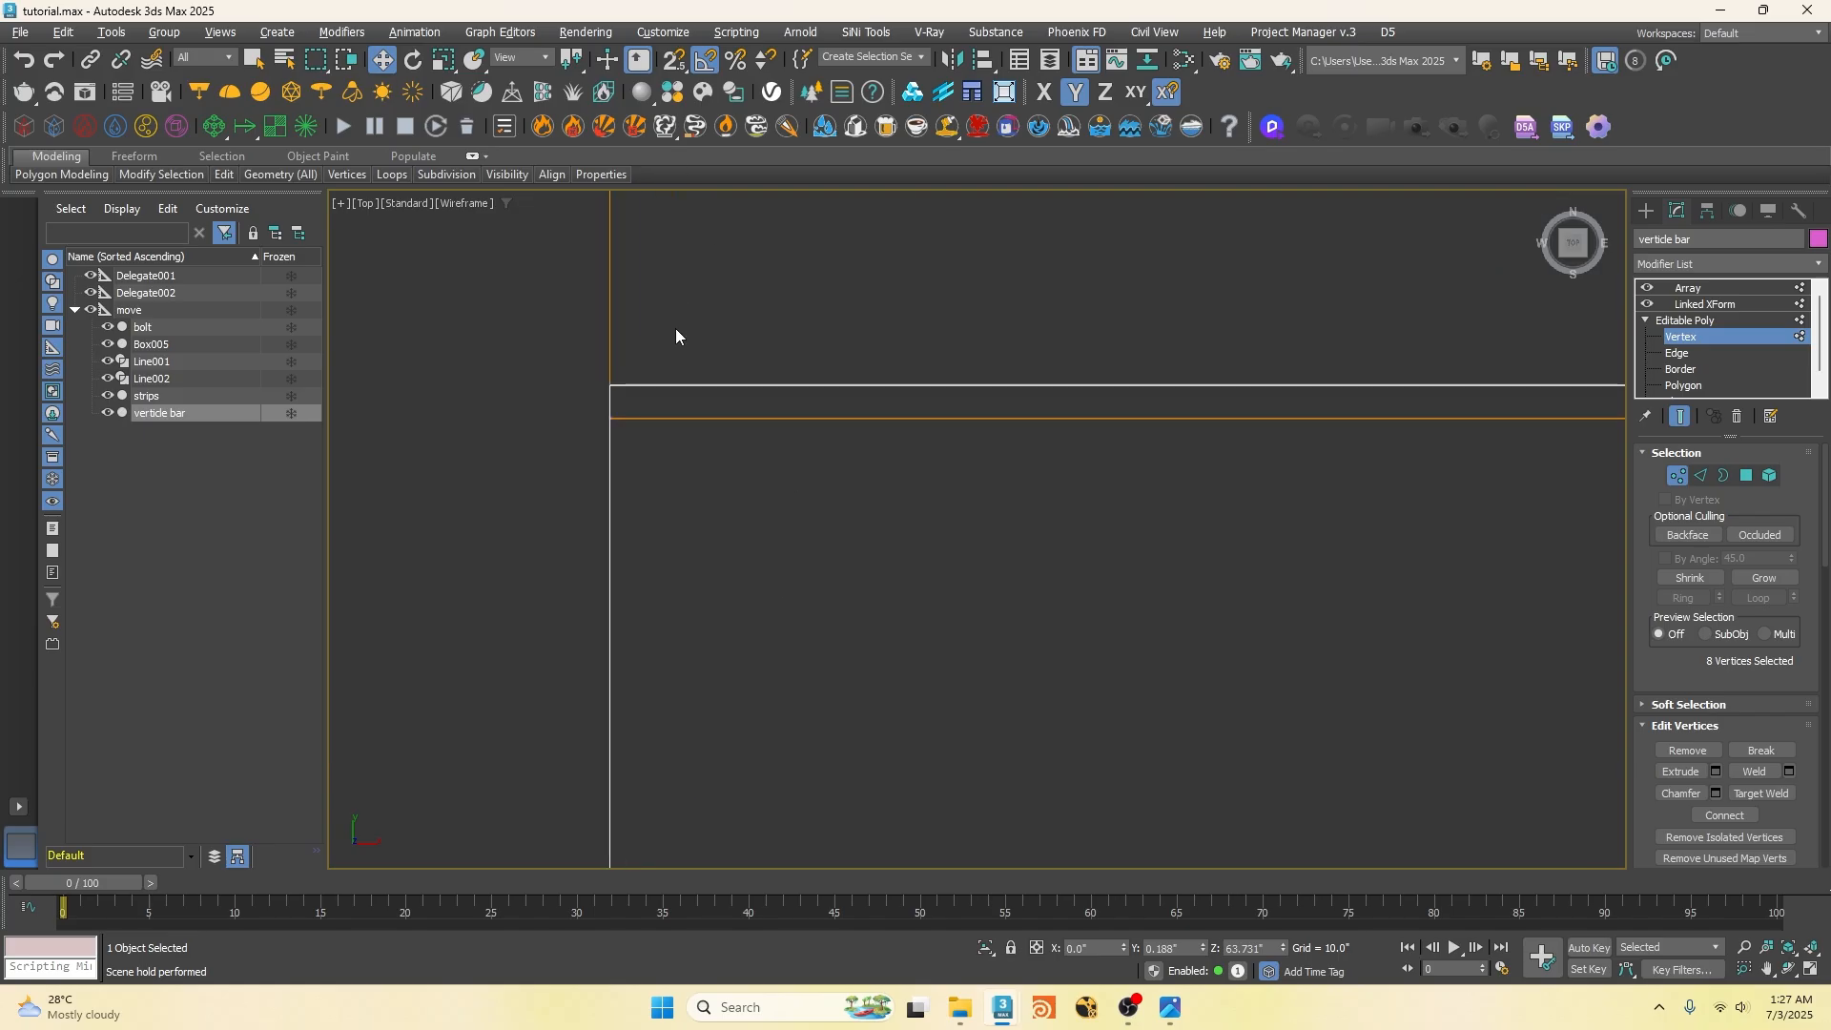
pyautogui.scroll(4, 675, 328)
pyautogui.scroll(-4, 686, 554)
pyautogui.scroll(4, 687, 553)
pyautogui.scroll(5, 706, 572)
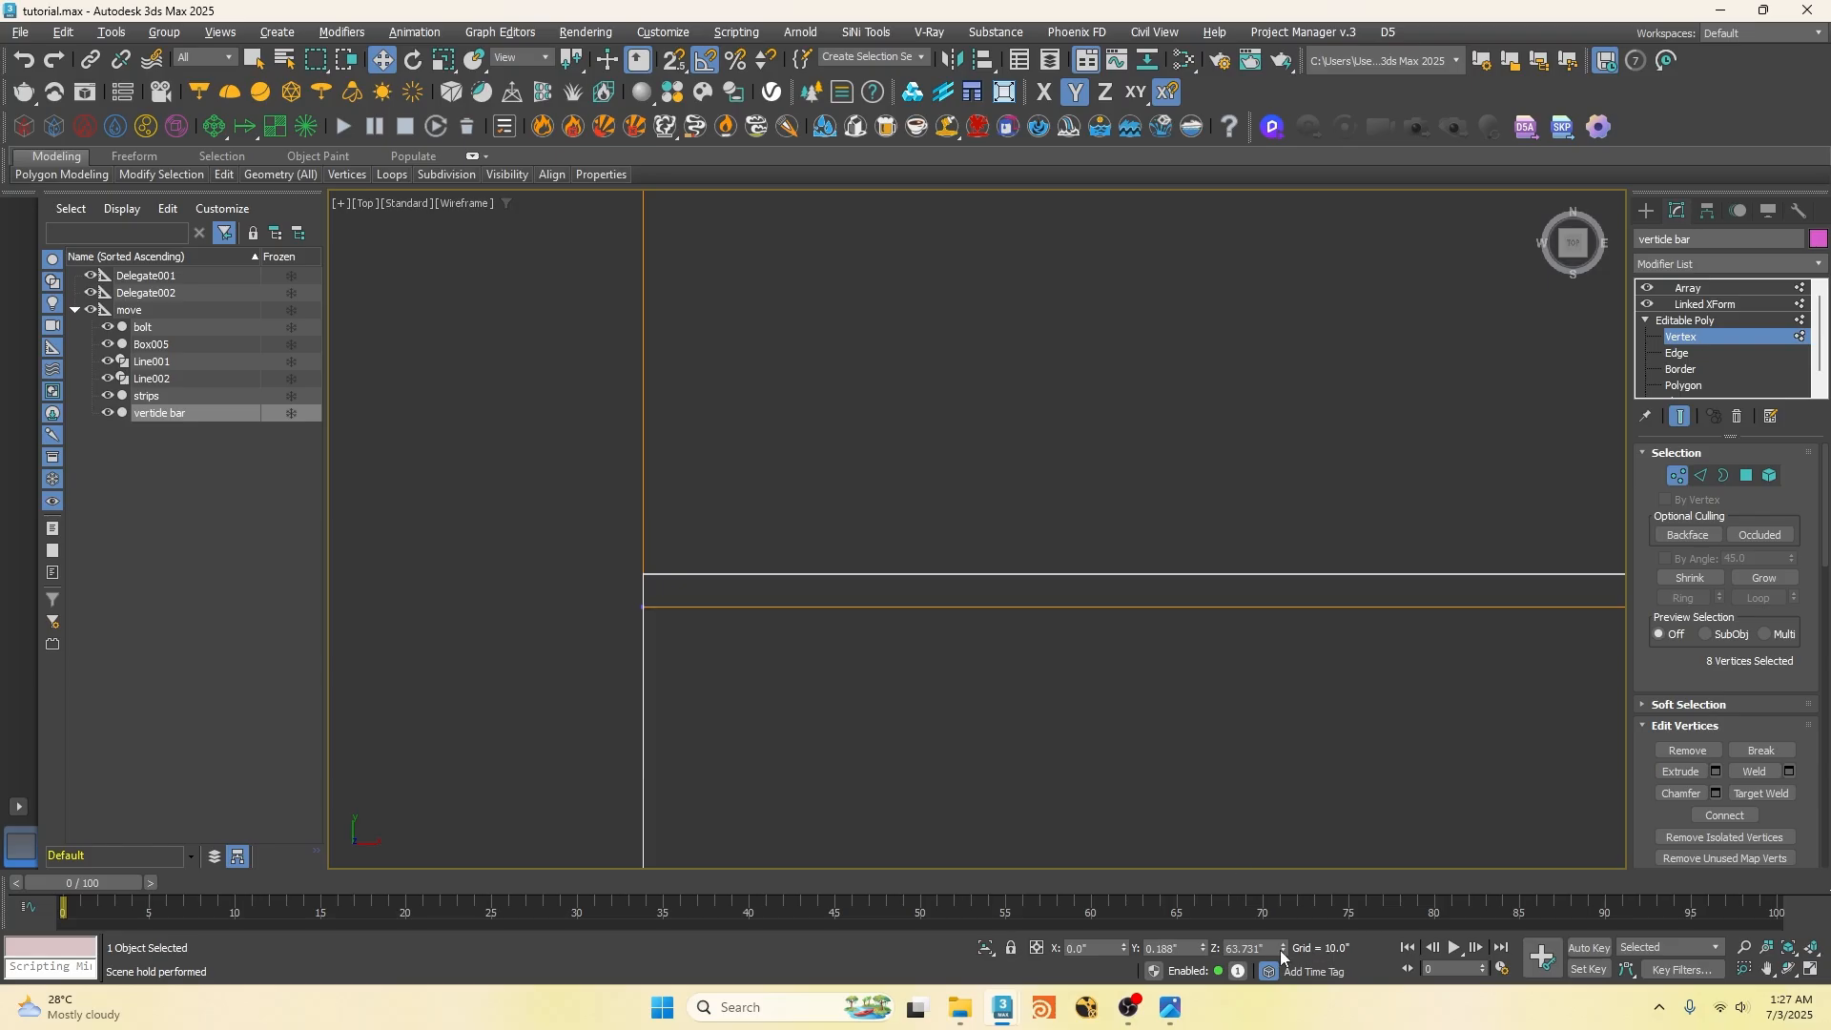
pyautogui.scroll(-4, 896, 648)
pyautogui.moveTo(1217, 614); pyautogui.dragTo(1185, 634)
pyautogui.scroll(-5, 706, 585)
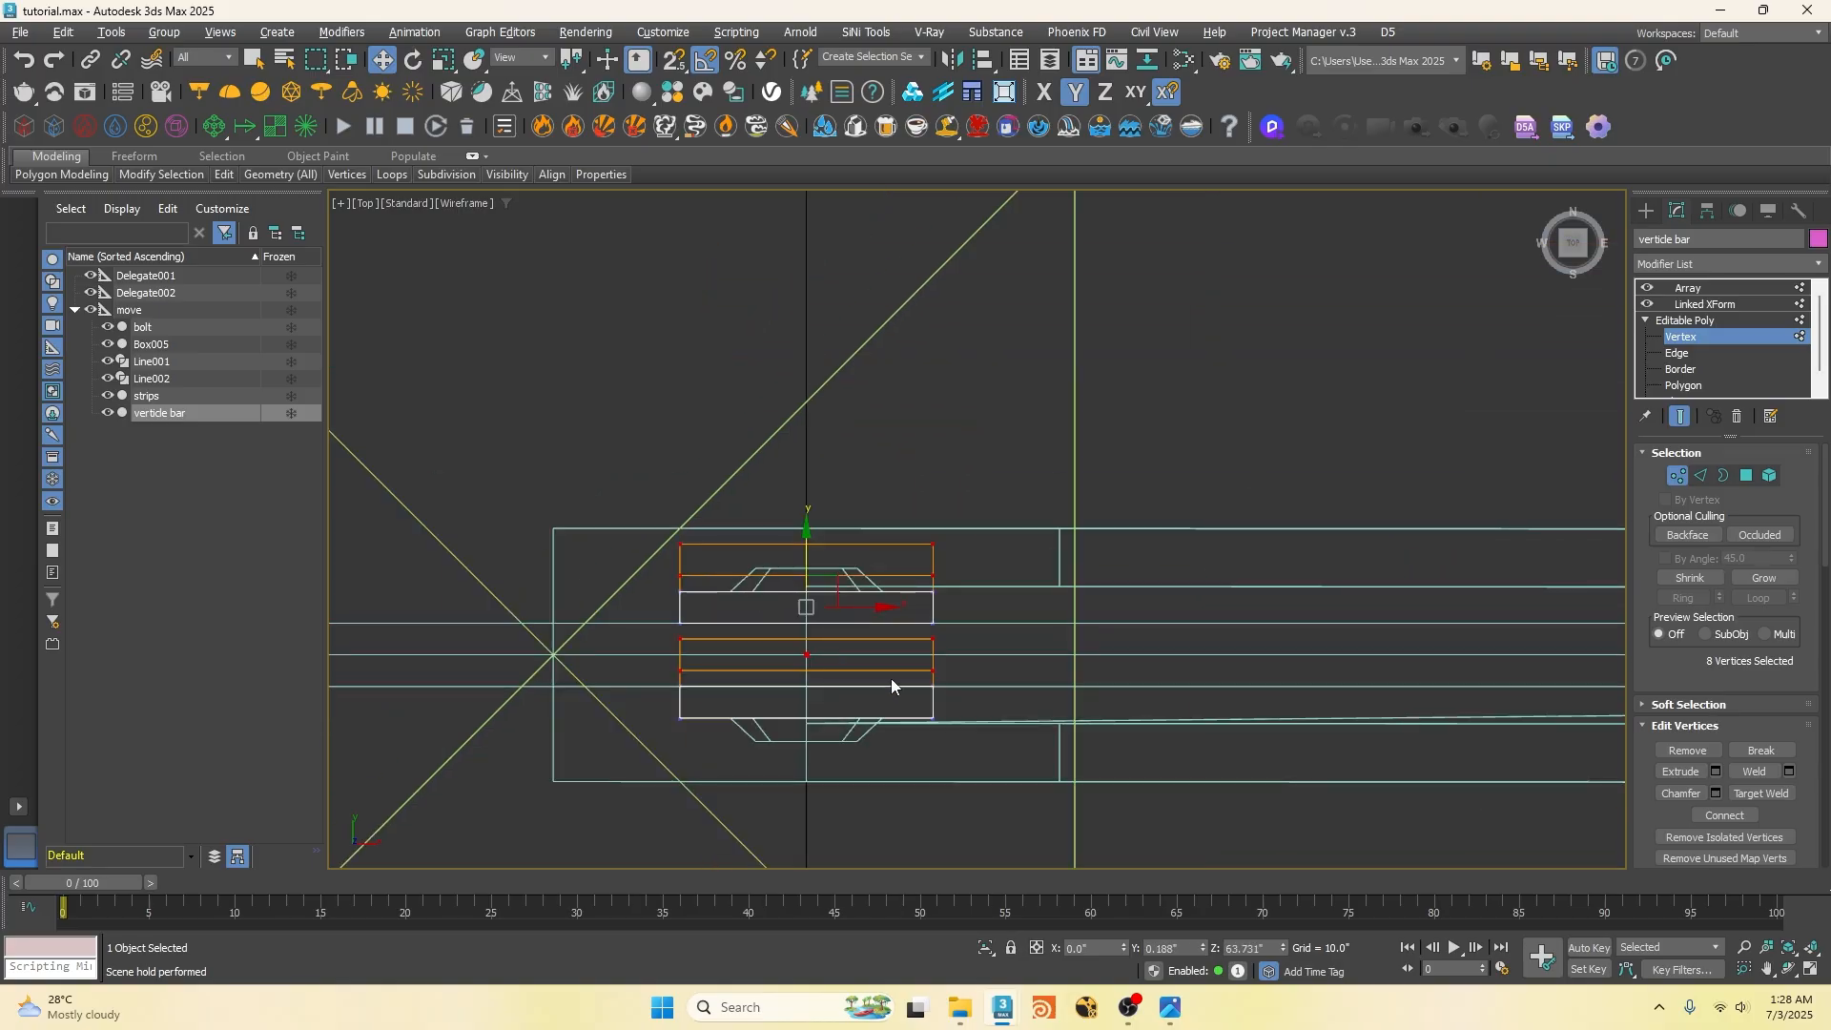
# Step: Nudge the bar's selected vertices slightly along Y to meet the strip's edge, and return to the bar's Array modifier
pyautogui.scroll(10, 936, 672)
pyautogui.click(1203, 953)
pyautogui.scroll(-5, 948, 712)
pyautogui.scroll(3, 945, 505)
pyautogui.scroll(-5, 949, 515)
pyautogui.scroll(10, 944, 562)
pyautogui.scroll(5, 944, 566)
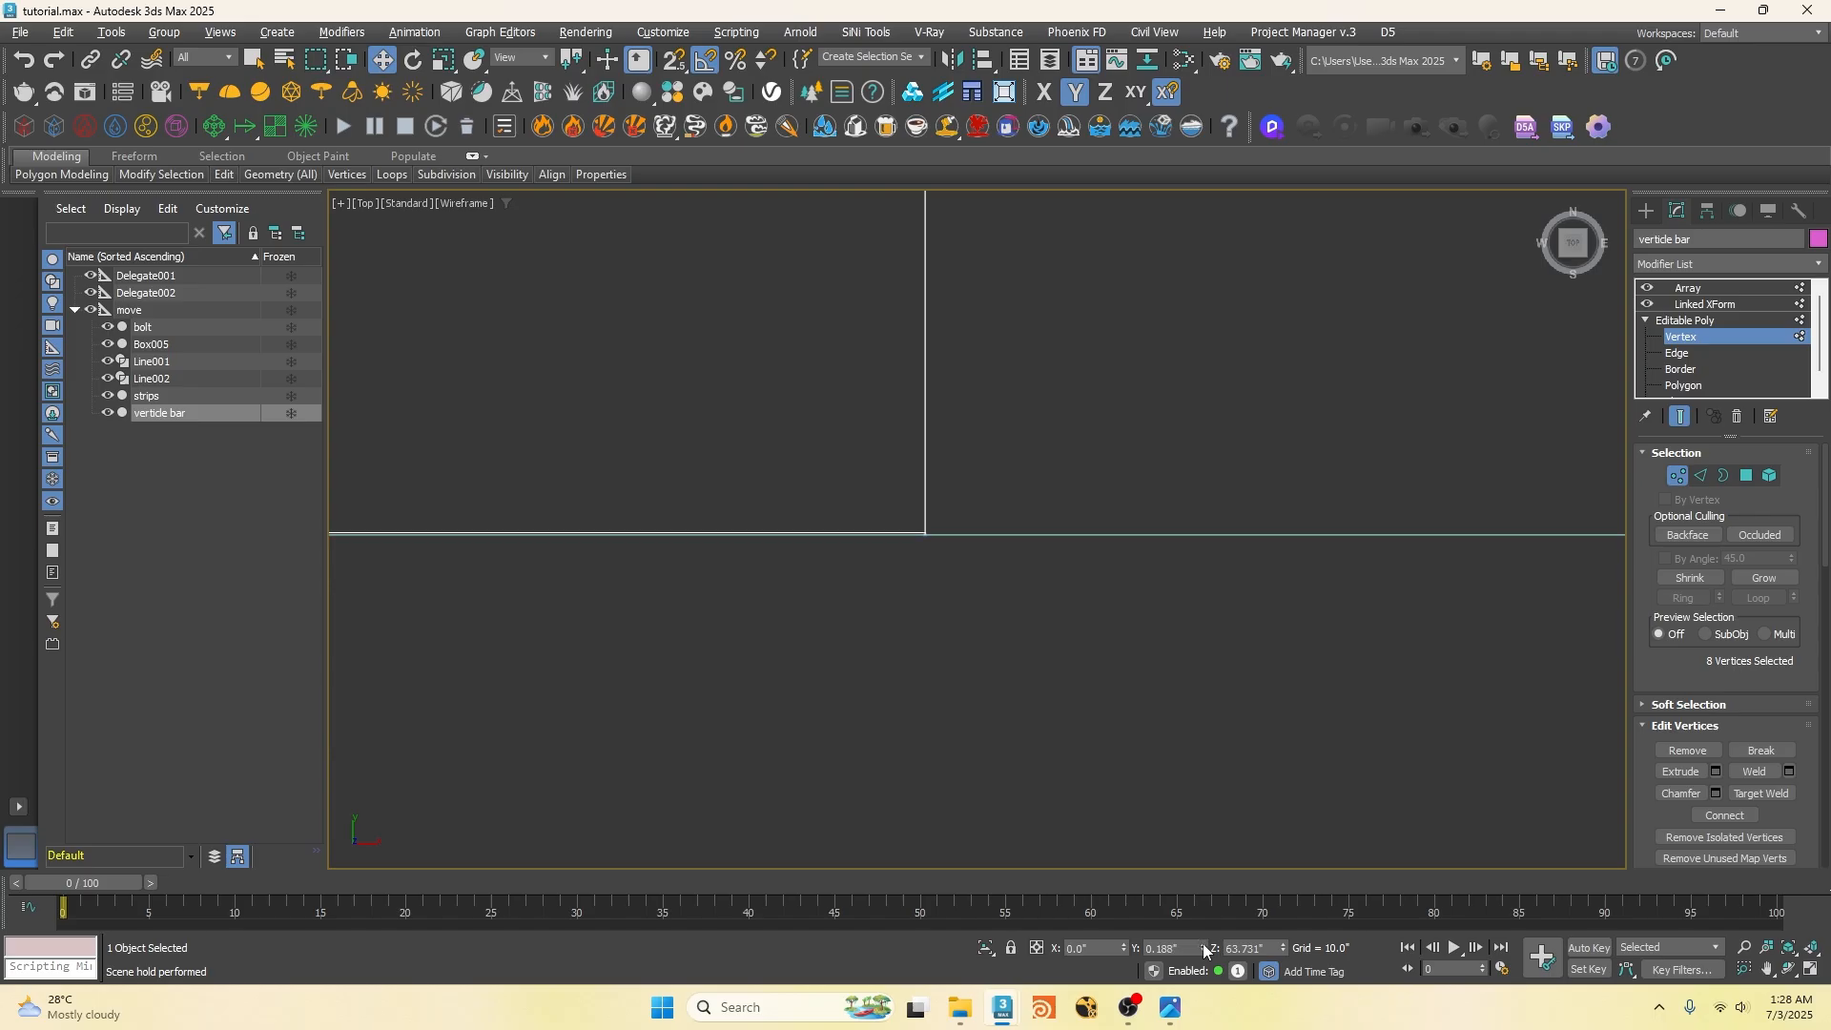
pyautogui.scroll(-8, 767, 587)
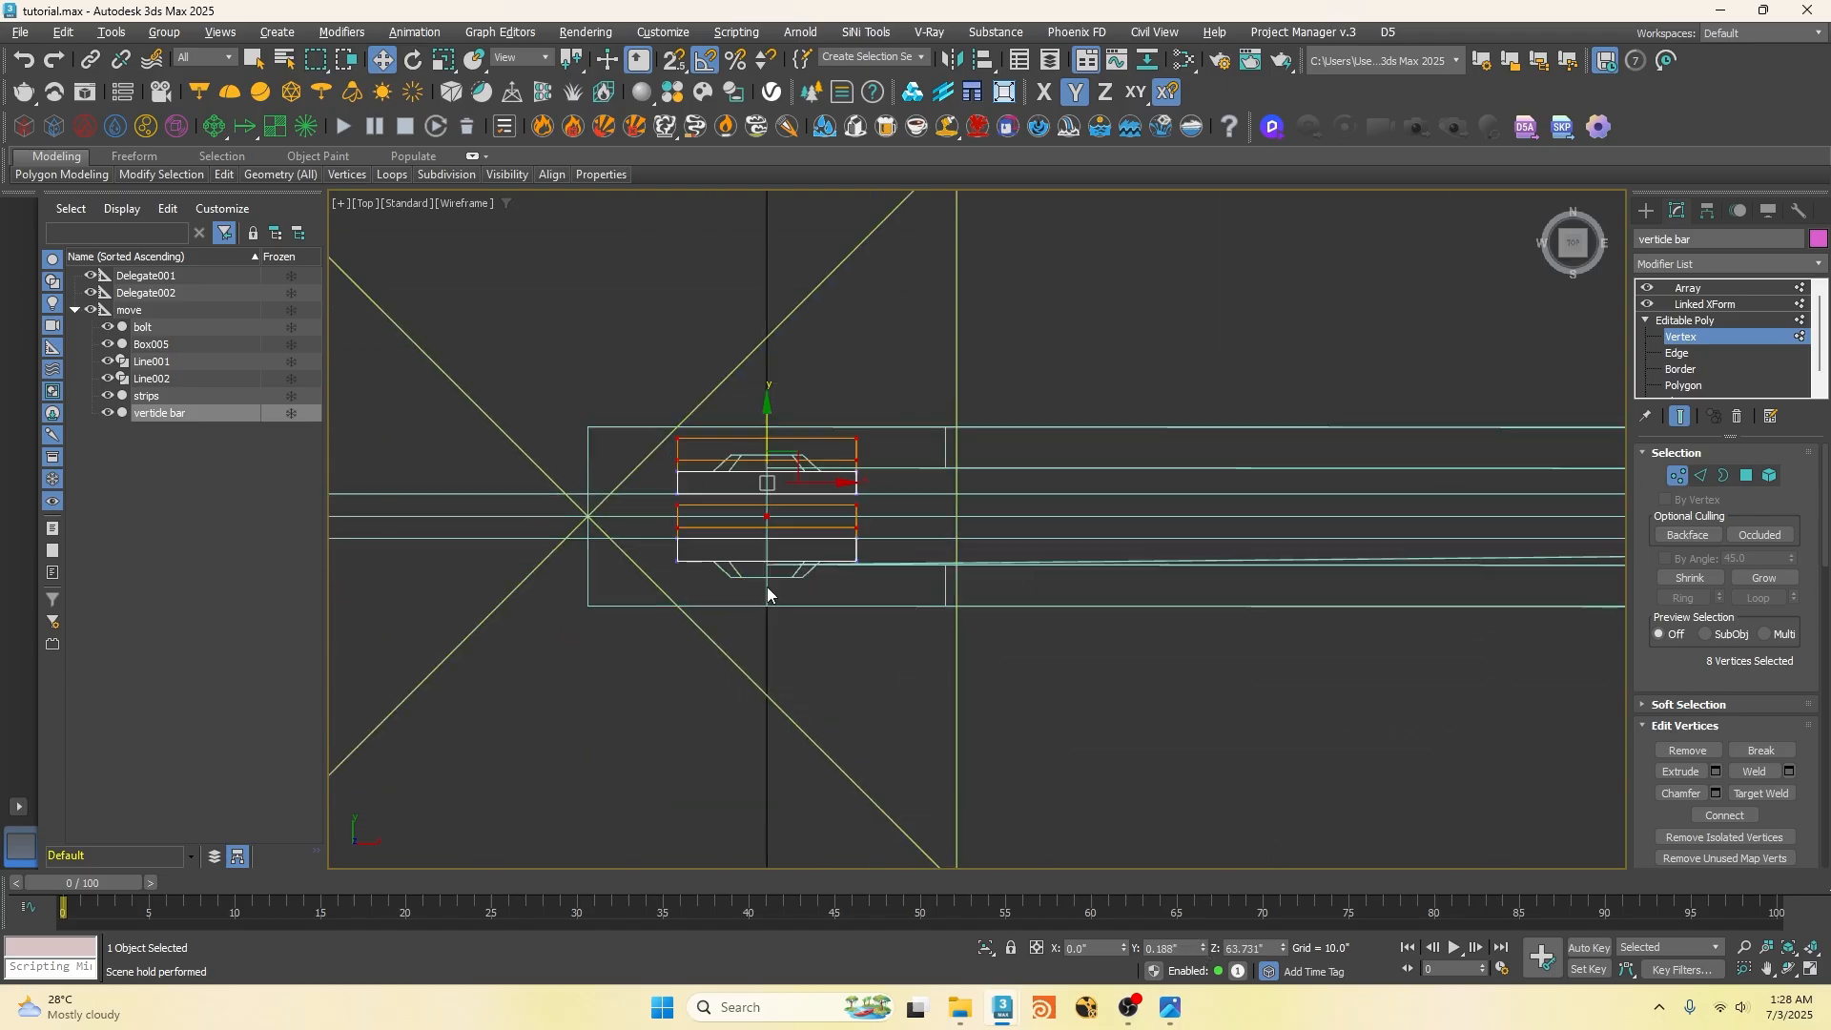
pyautogui.click(1688, 287)
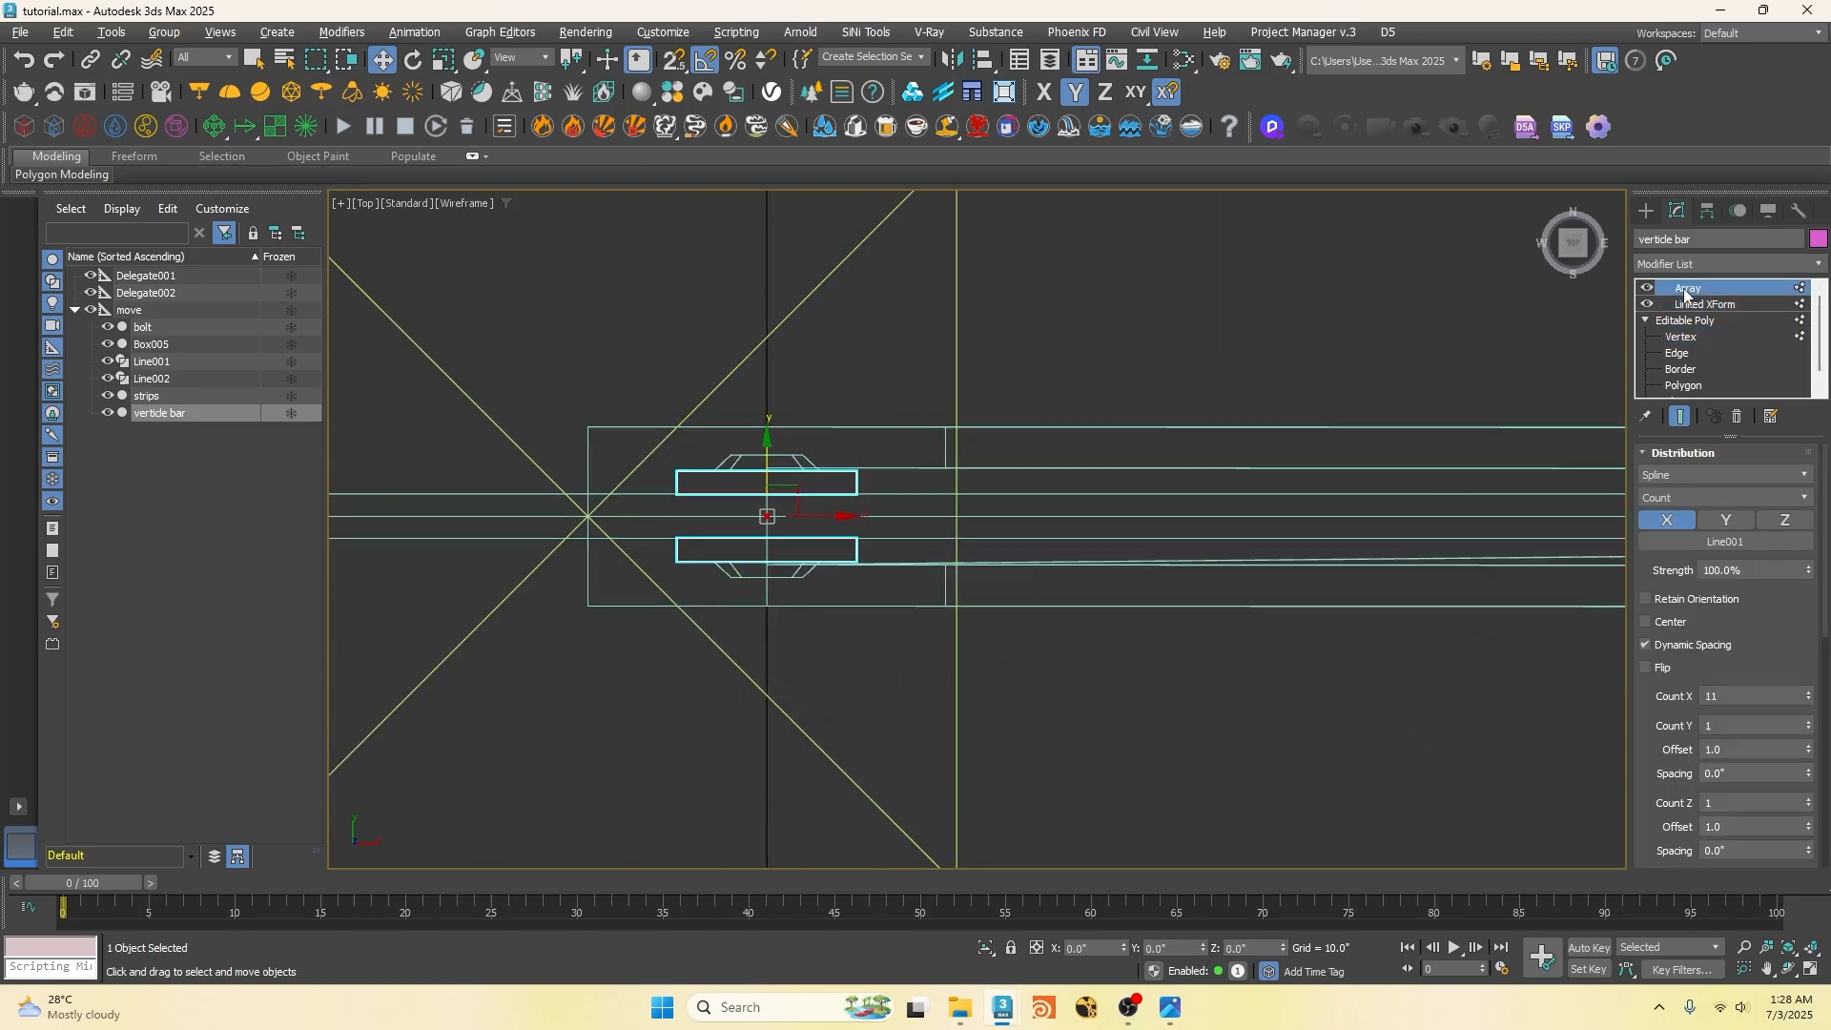
# Step: Examine the arrayed bars' depth position along the whole frame, from the left post to the right end, in the top view
pyautogui.scroll(6, 899, 486)
pyautogui.scroll(-5, 1003, 398)
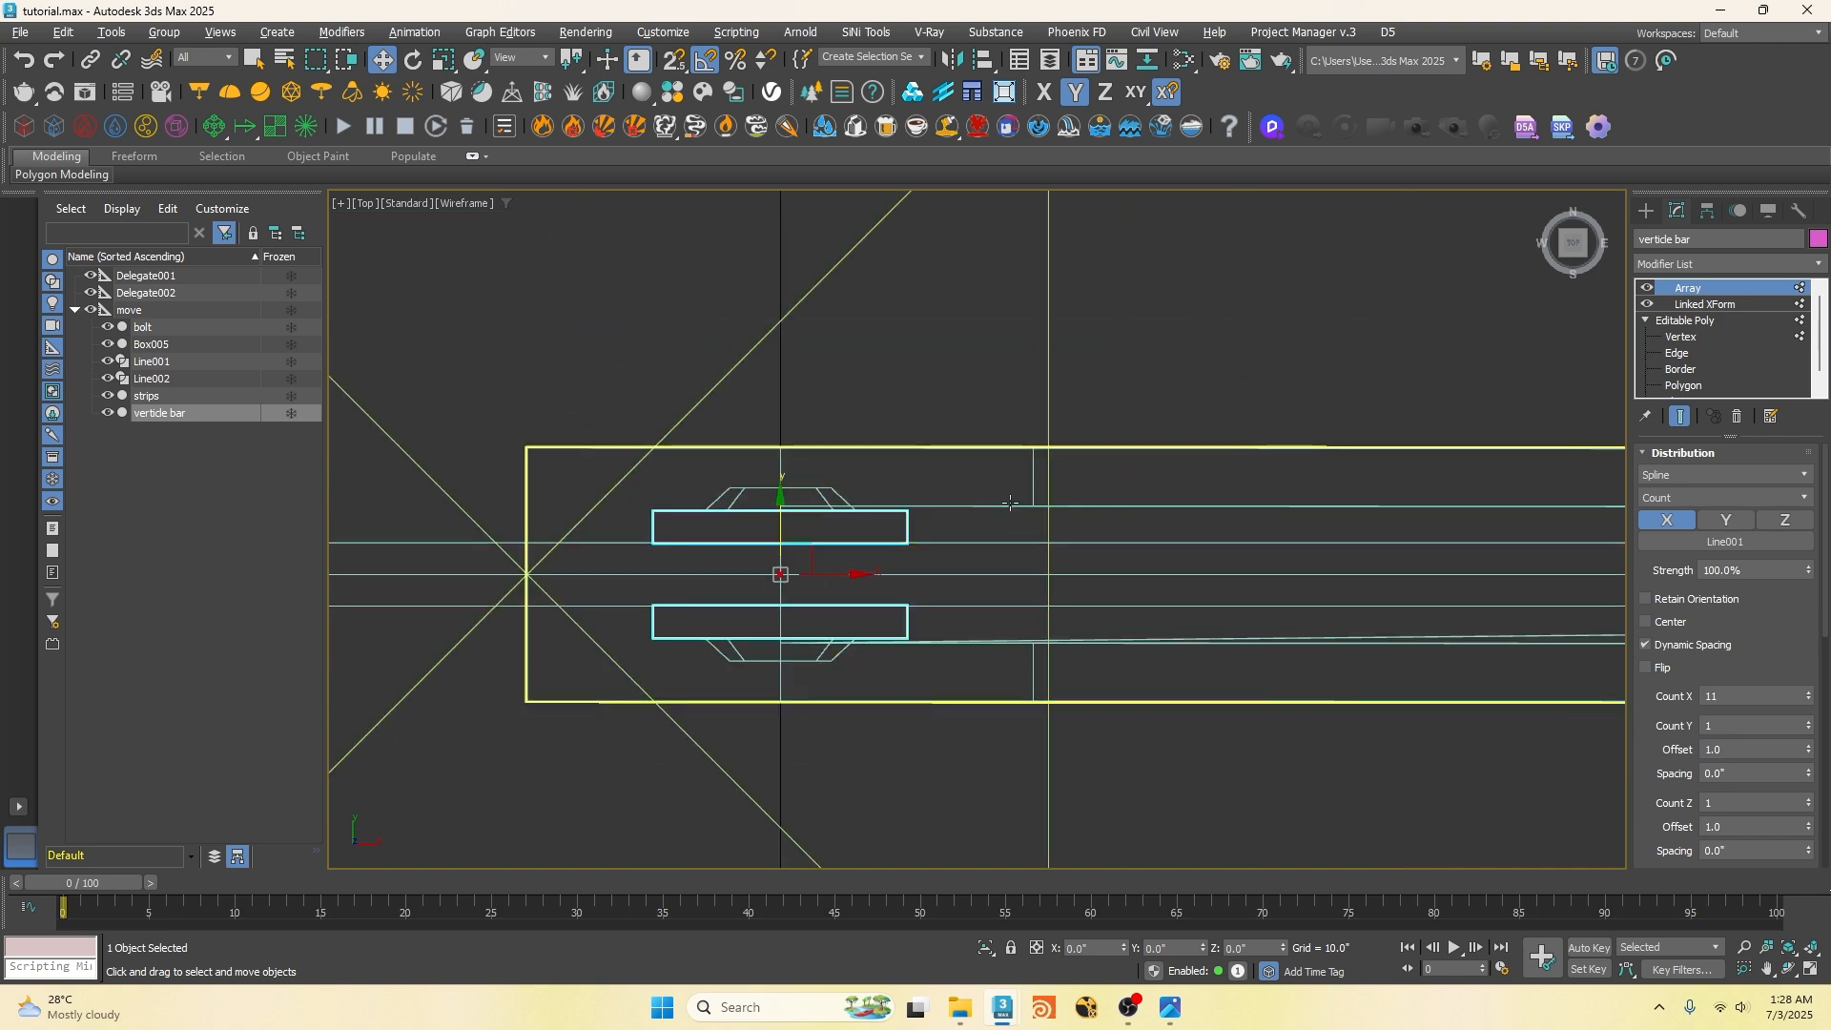
pyautogui.scroll(3, 728, 613)
pyautogui.scroll(-6, 727, 613)
pyautogui.scroll(6, 1156, 624)
pyautogui.scroll(-6, 1156, 624)
pyautogui.scroll(9, 1201, 615)
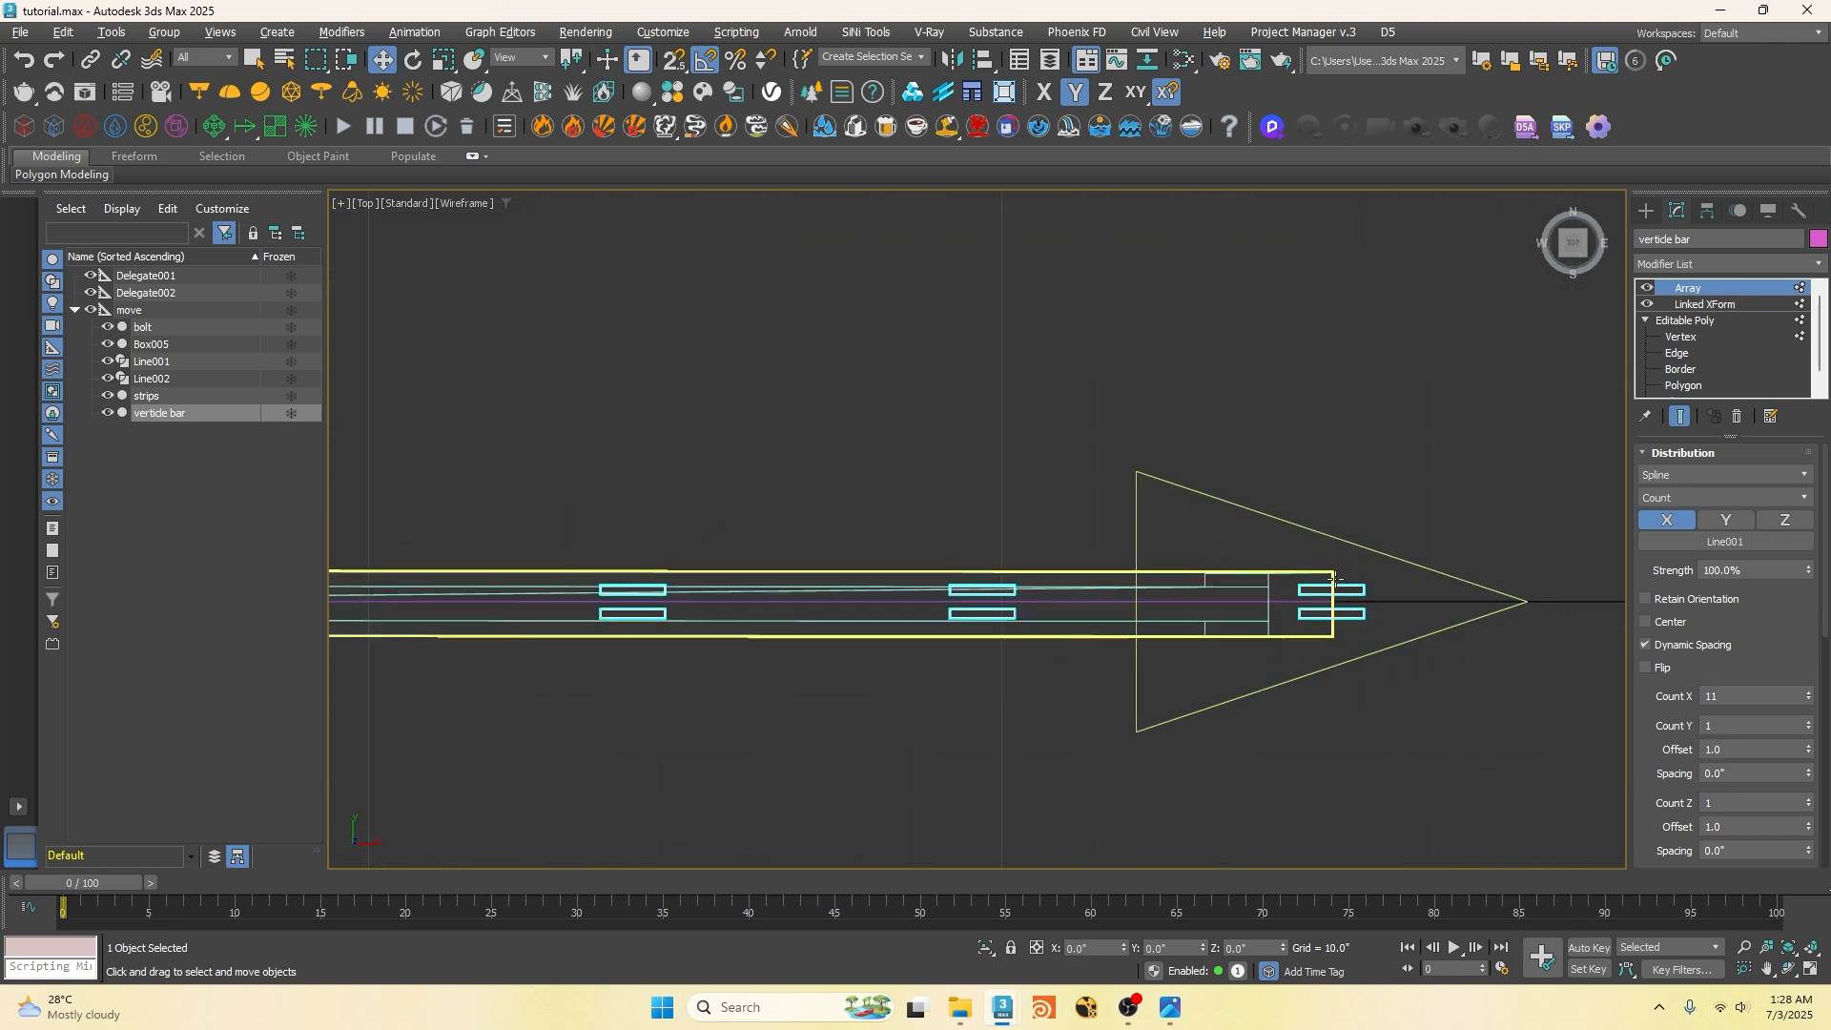
pyautogui.scroll(2, 658, 679)
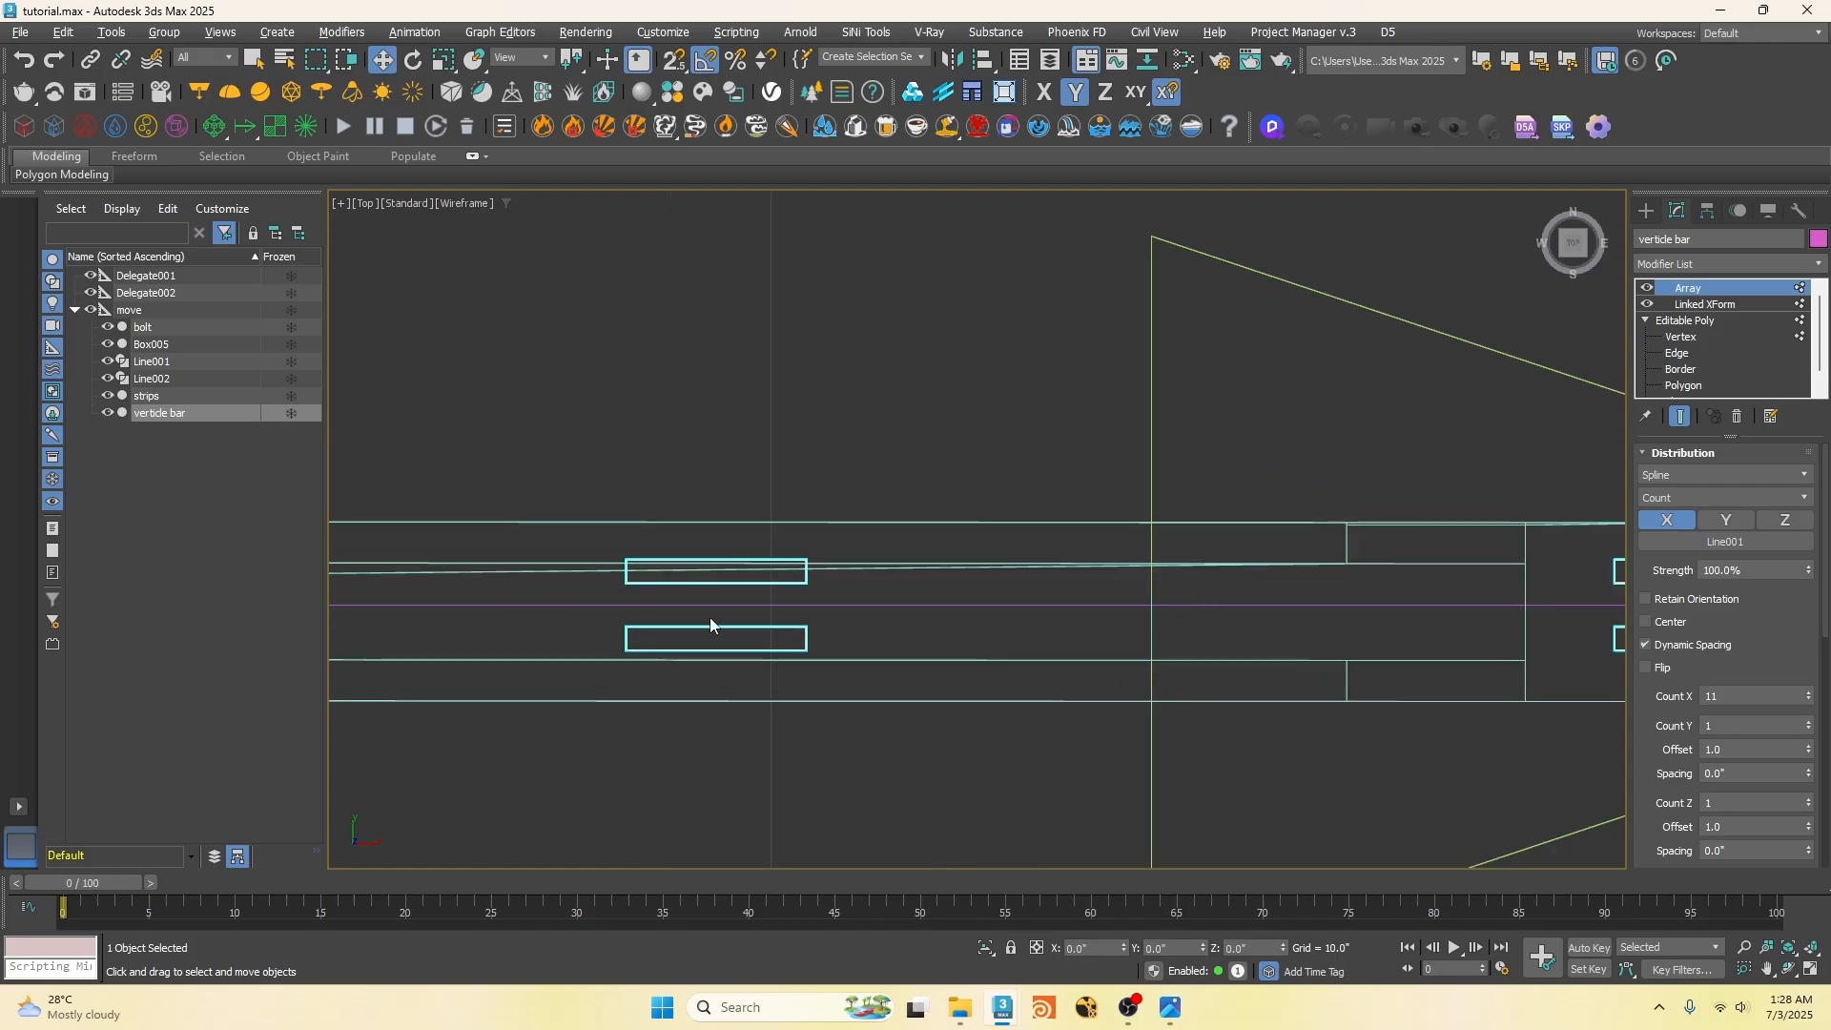
pyautogui.click(1000, 569)
pyautogui.scroll(-5, 1223, 551)
pyautogui.scroll(6, 910, 532)
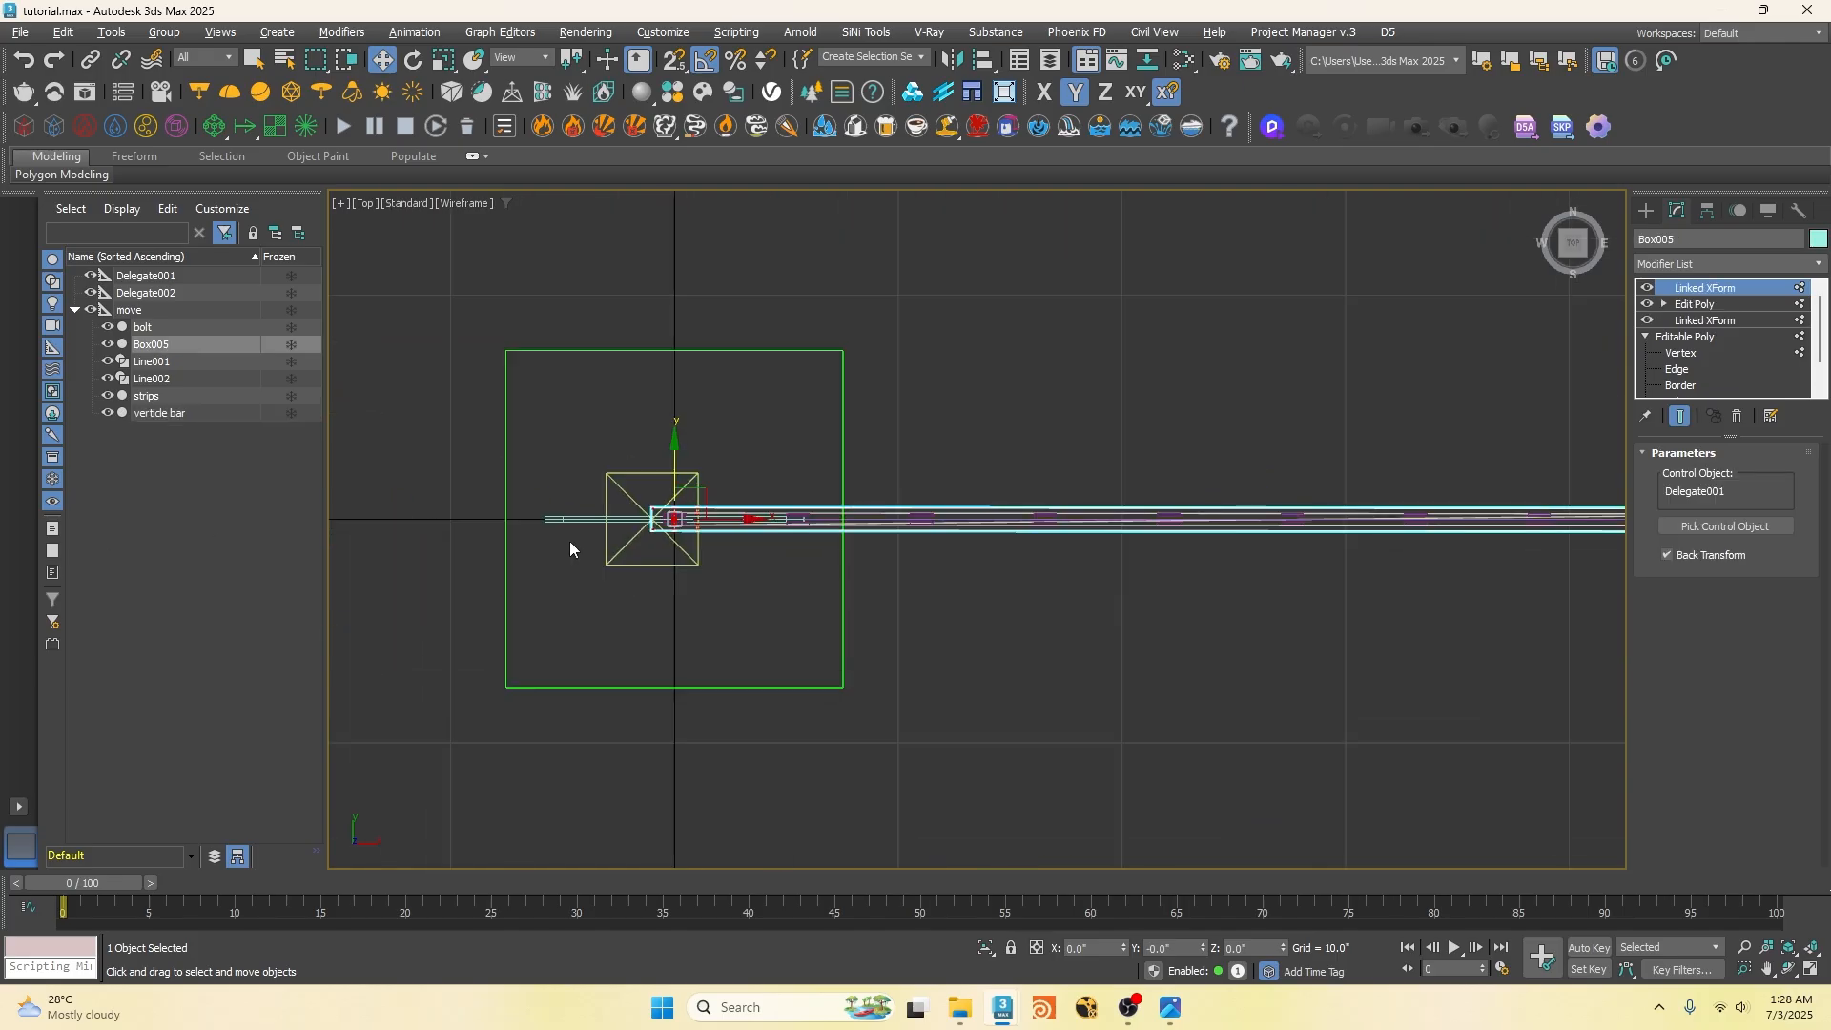
pyautogui.scroll(4, 574, 542)
pyautogui.scroll(-4, 576, 513)
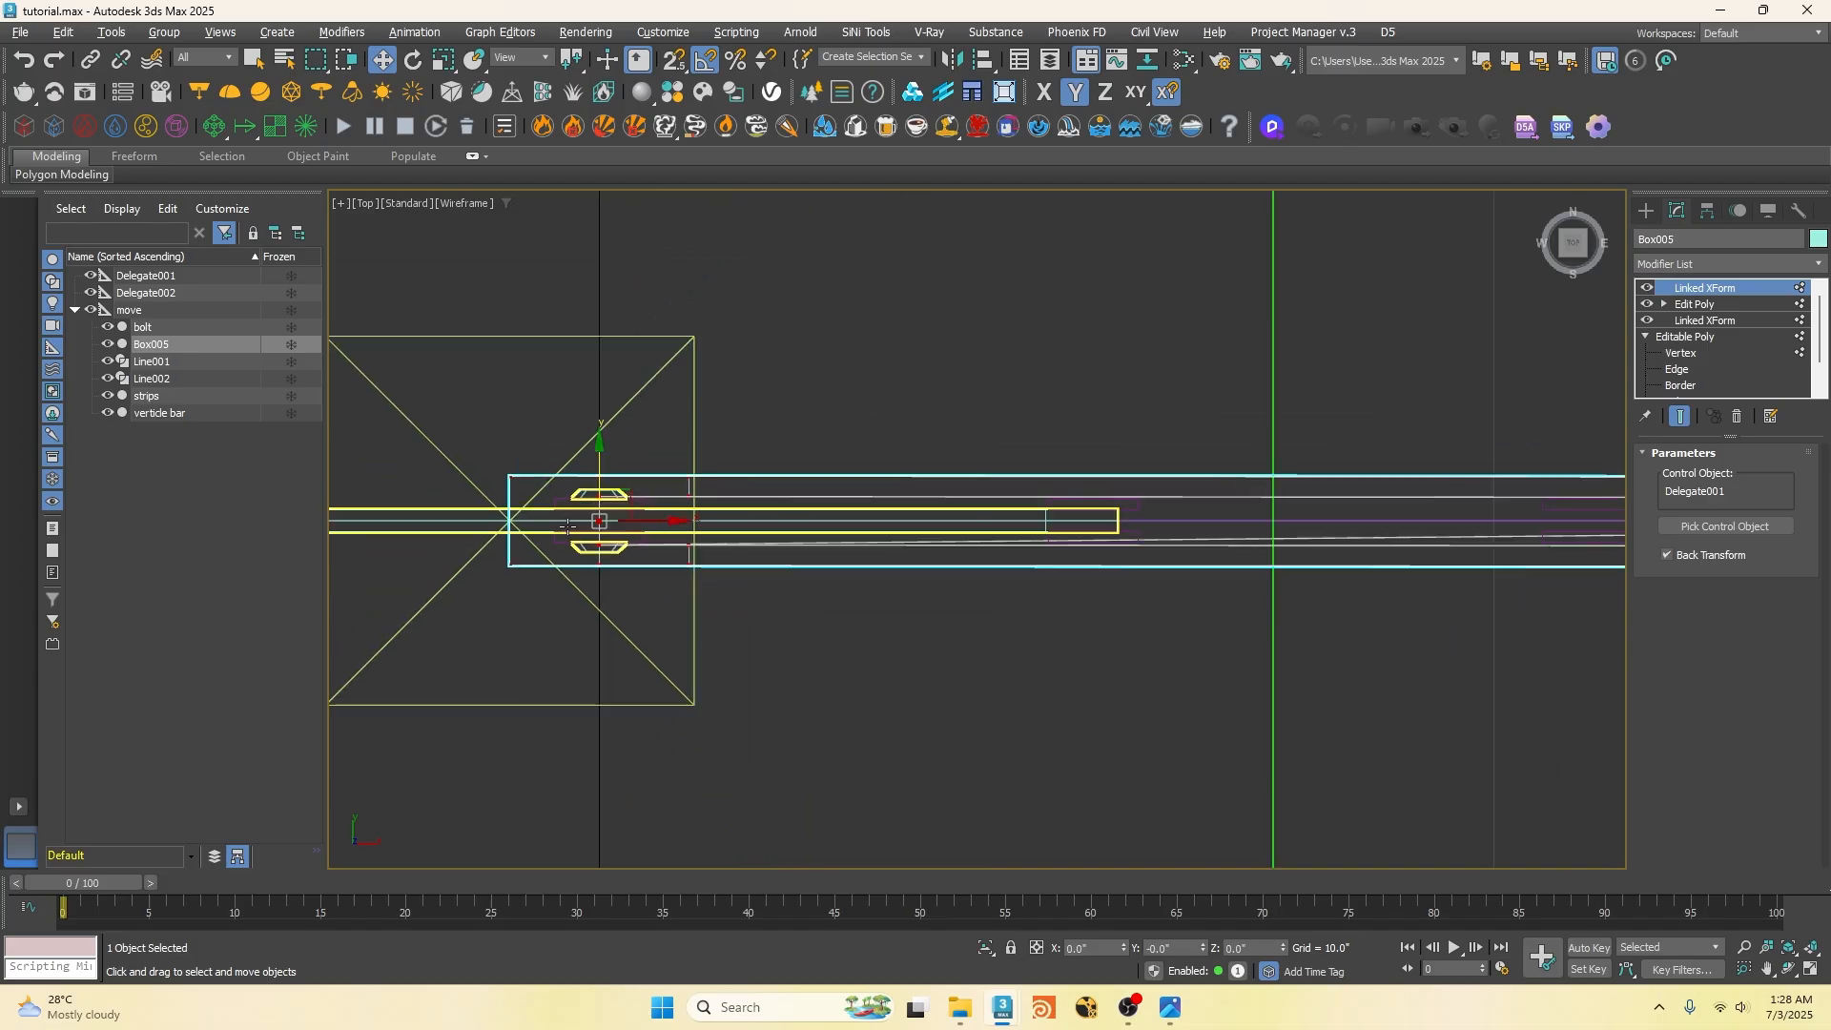
# Step: Copy the Array modifier from the vertical bars and paste it onto the crossed strips
pyautogui.press('p')
pyautogui.scroll(-3, 603, 554)
pyautogui.scroll(3, 617, 608)
pyautogui.keyDown('alt'); pyautogui.moveTo(620, 794); pyautogui.dragTo(597, 763, button='middle'); pyautogui.keyUp('alt')
pyautogui.scroll(5, 597, 757)
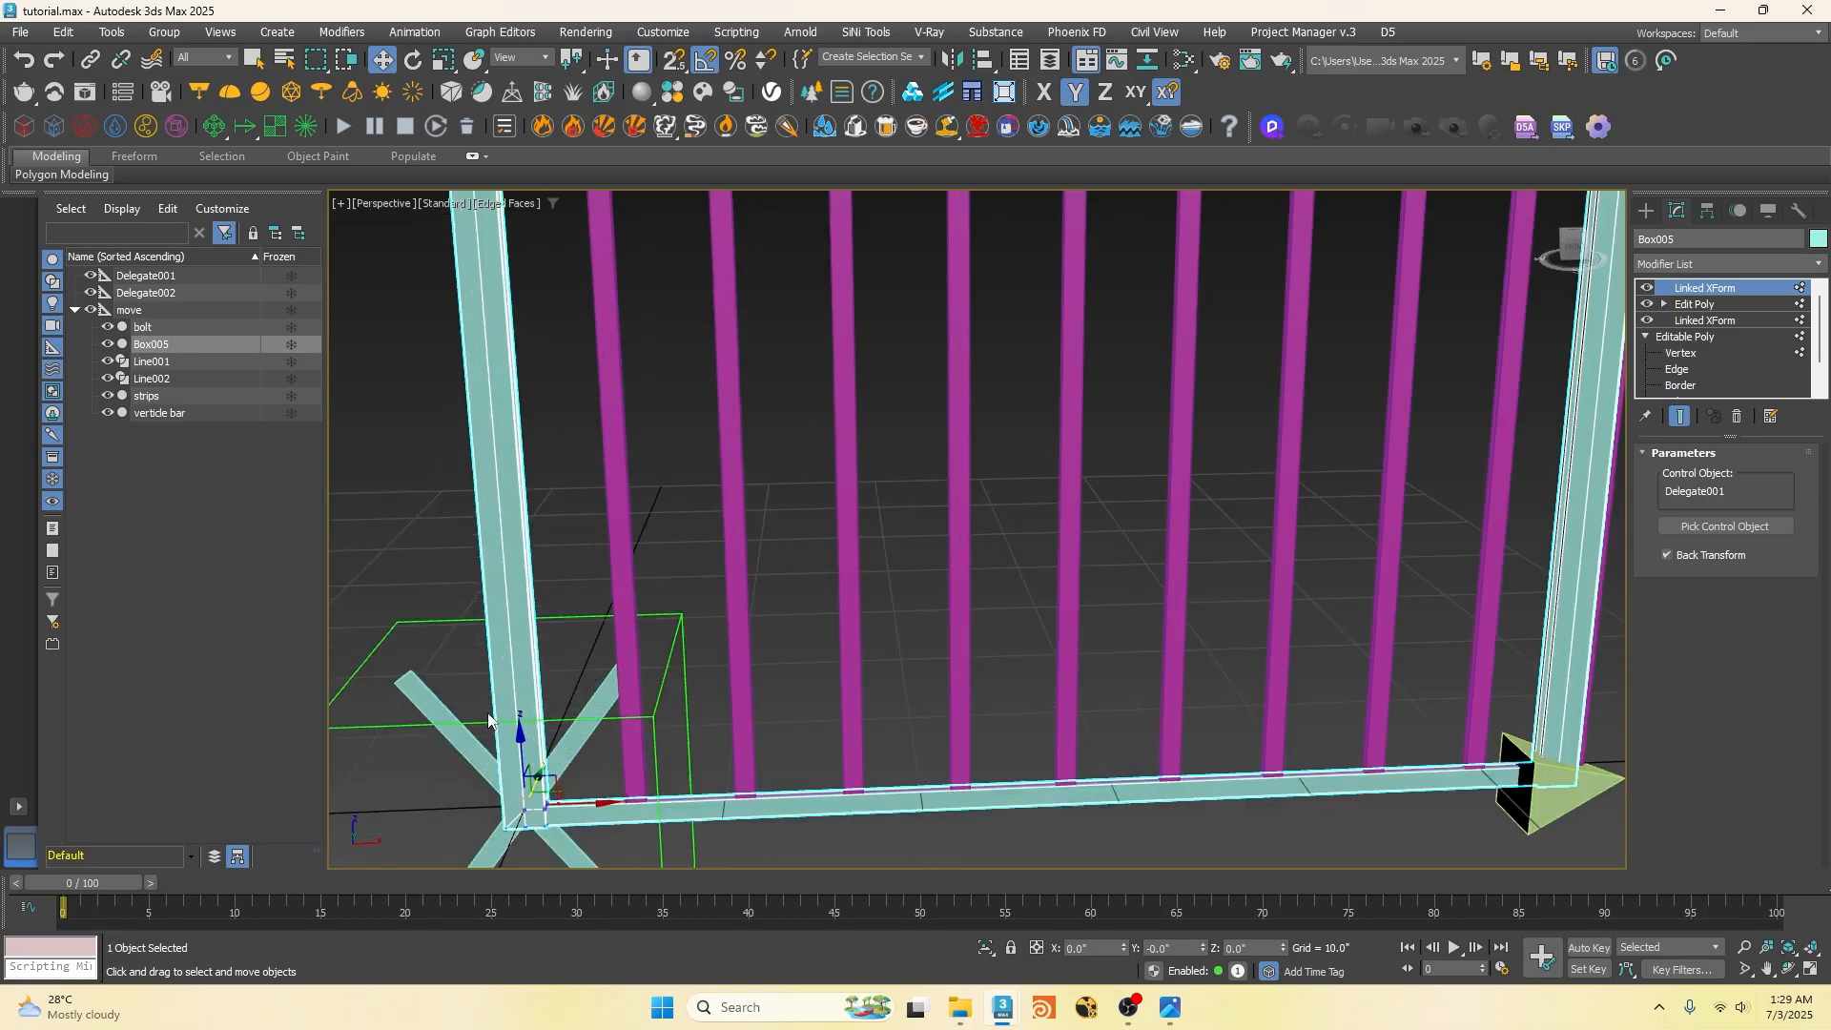
pyautogui.scroll(-2, 667, 704)
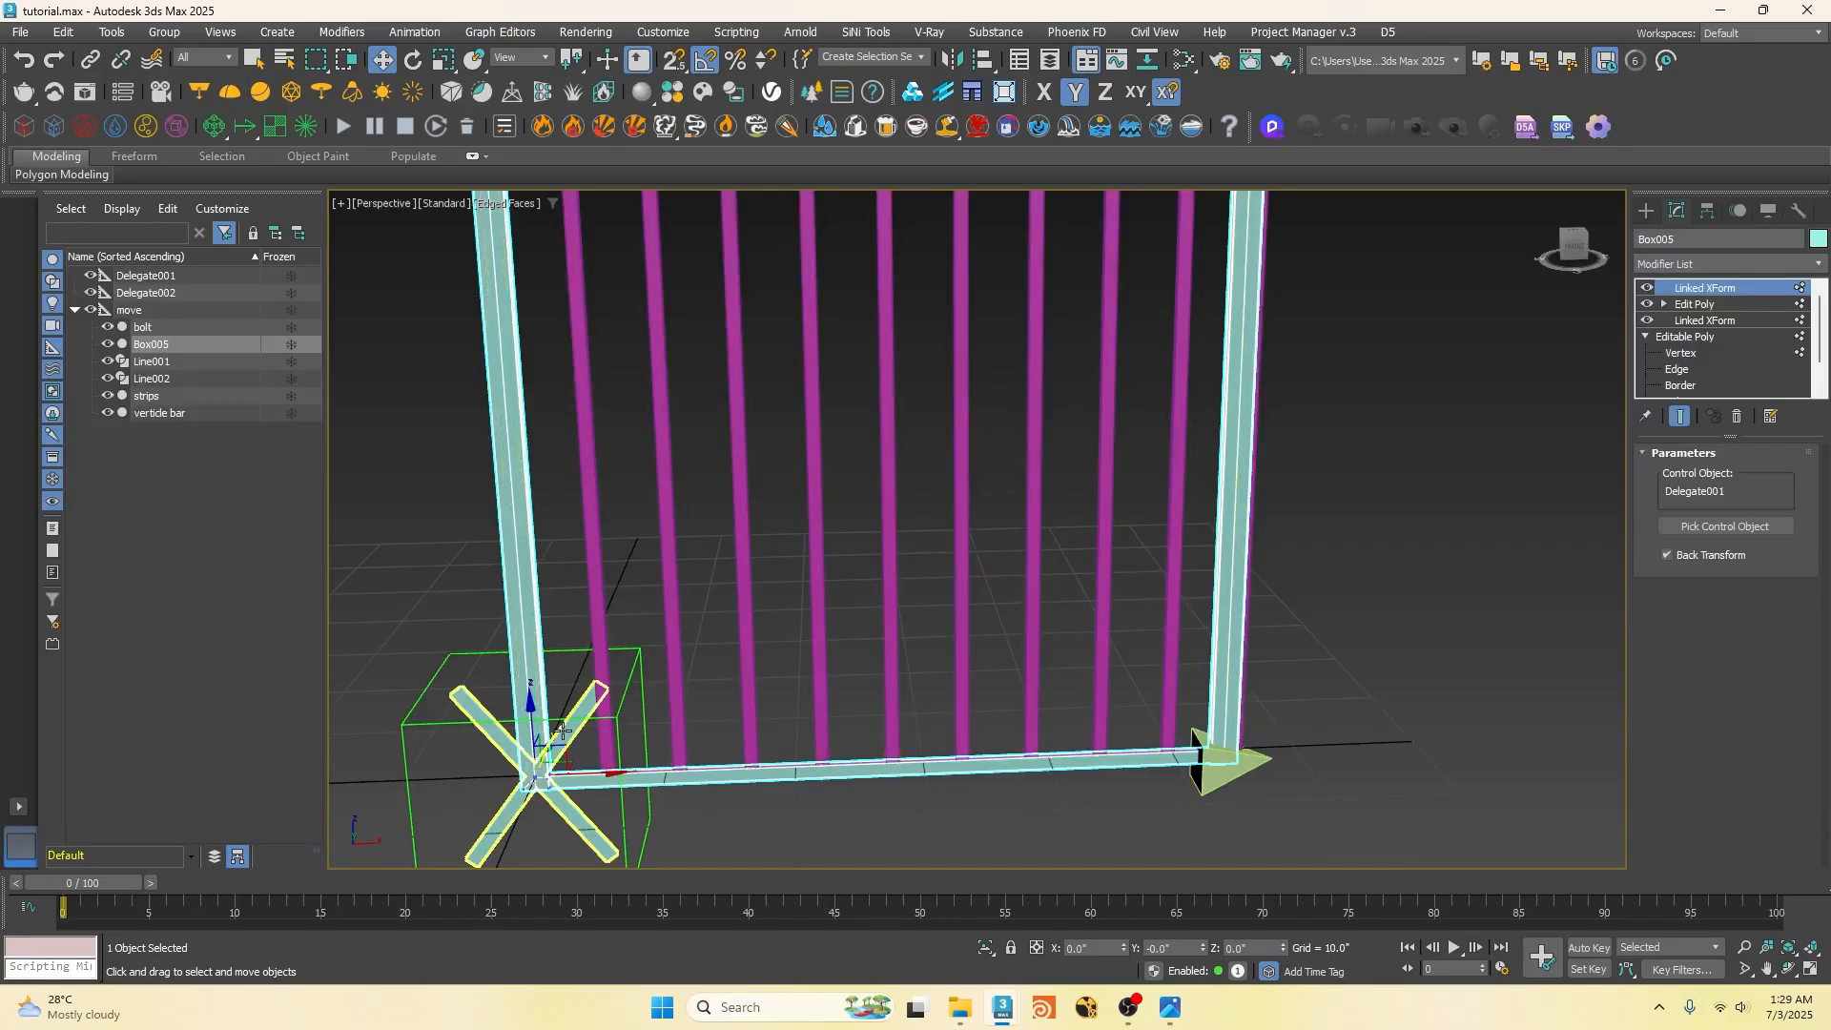
pyautogui.click(581, 713)
pyautogui.click(1184, 495)
pyautogui.rightClick(1691, 287)
pyautogui.click(1624, 372)
pyautogui.click(576, 742)
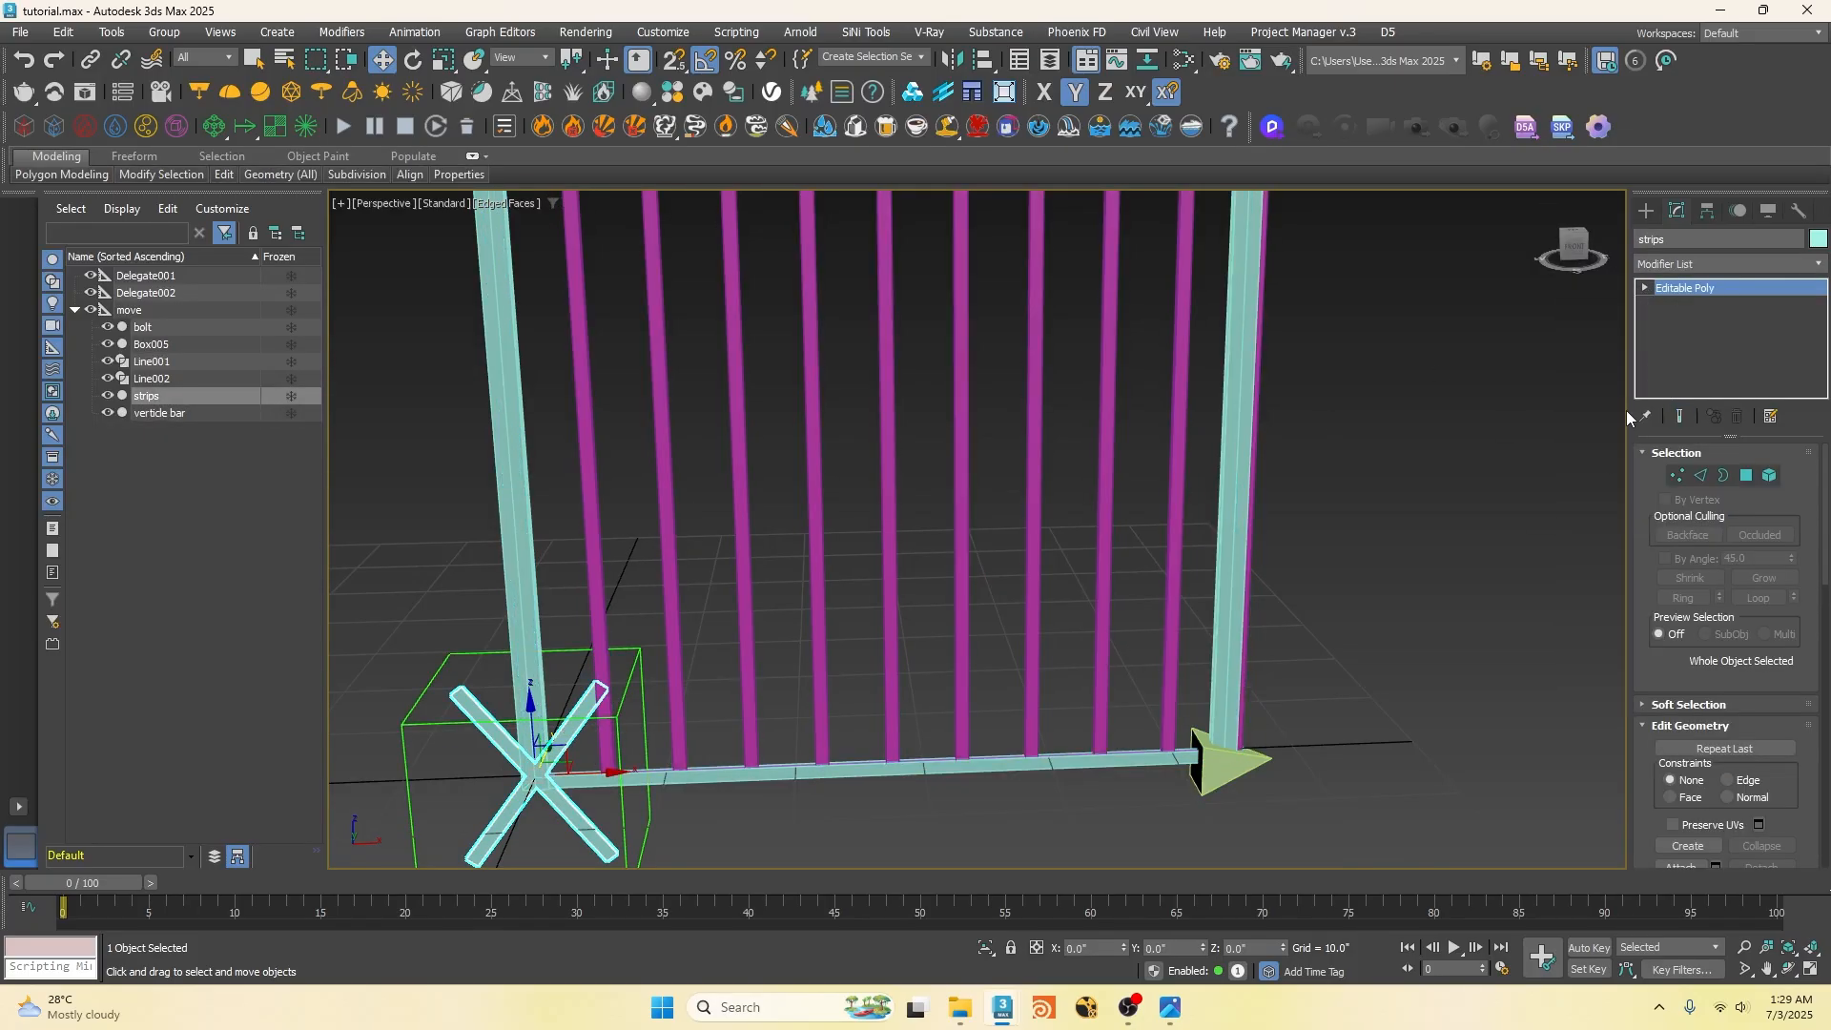
pyautogui.rightClick(1699, 289)
pyautogui.click(1699, 292)
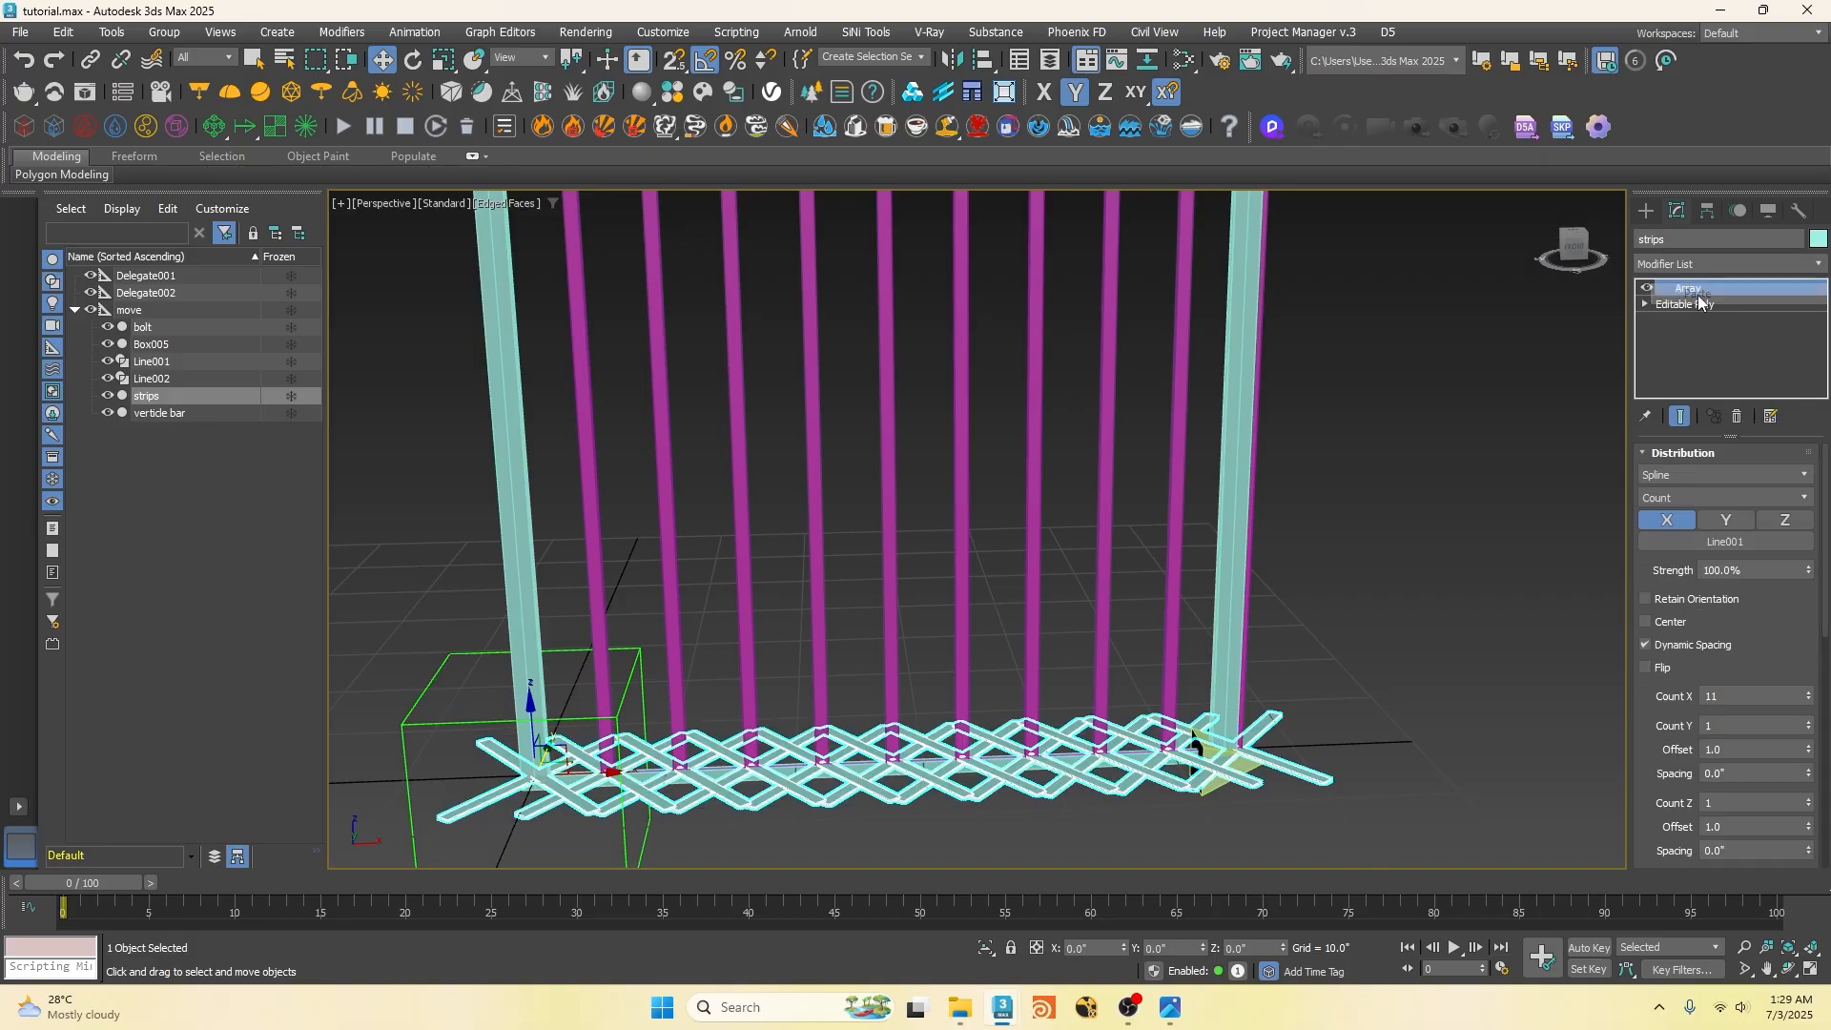
# Step: Set the strips array's local X rotation to 0° in the front view so the strips stand upright
pyautogui.scroll(-5, 767, 751)
pyautogui.press('f')
pyautogui.scroll(-8, 768, 744)
pyautogui.scroll(3, 767, 564)
pyautogui.click(1686, 454)
pyautogui.click(1680, 474)
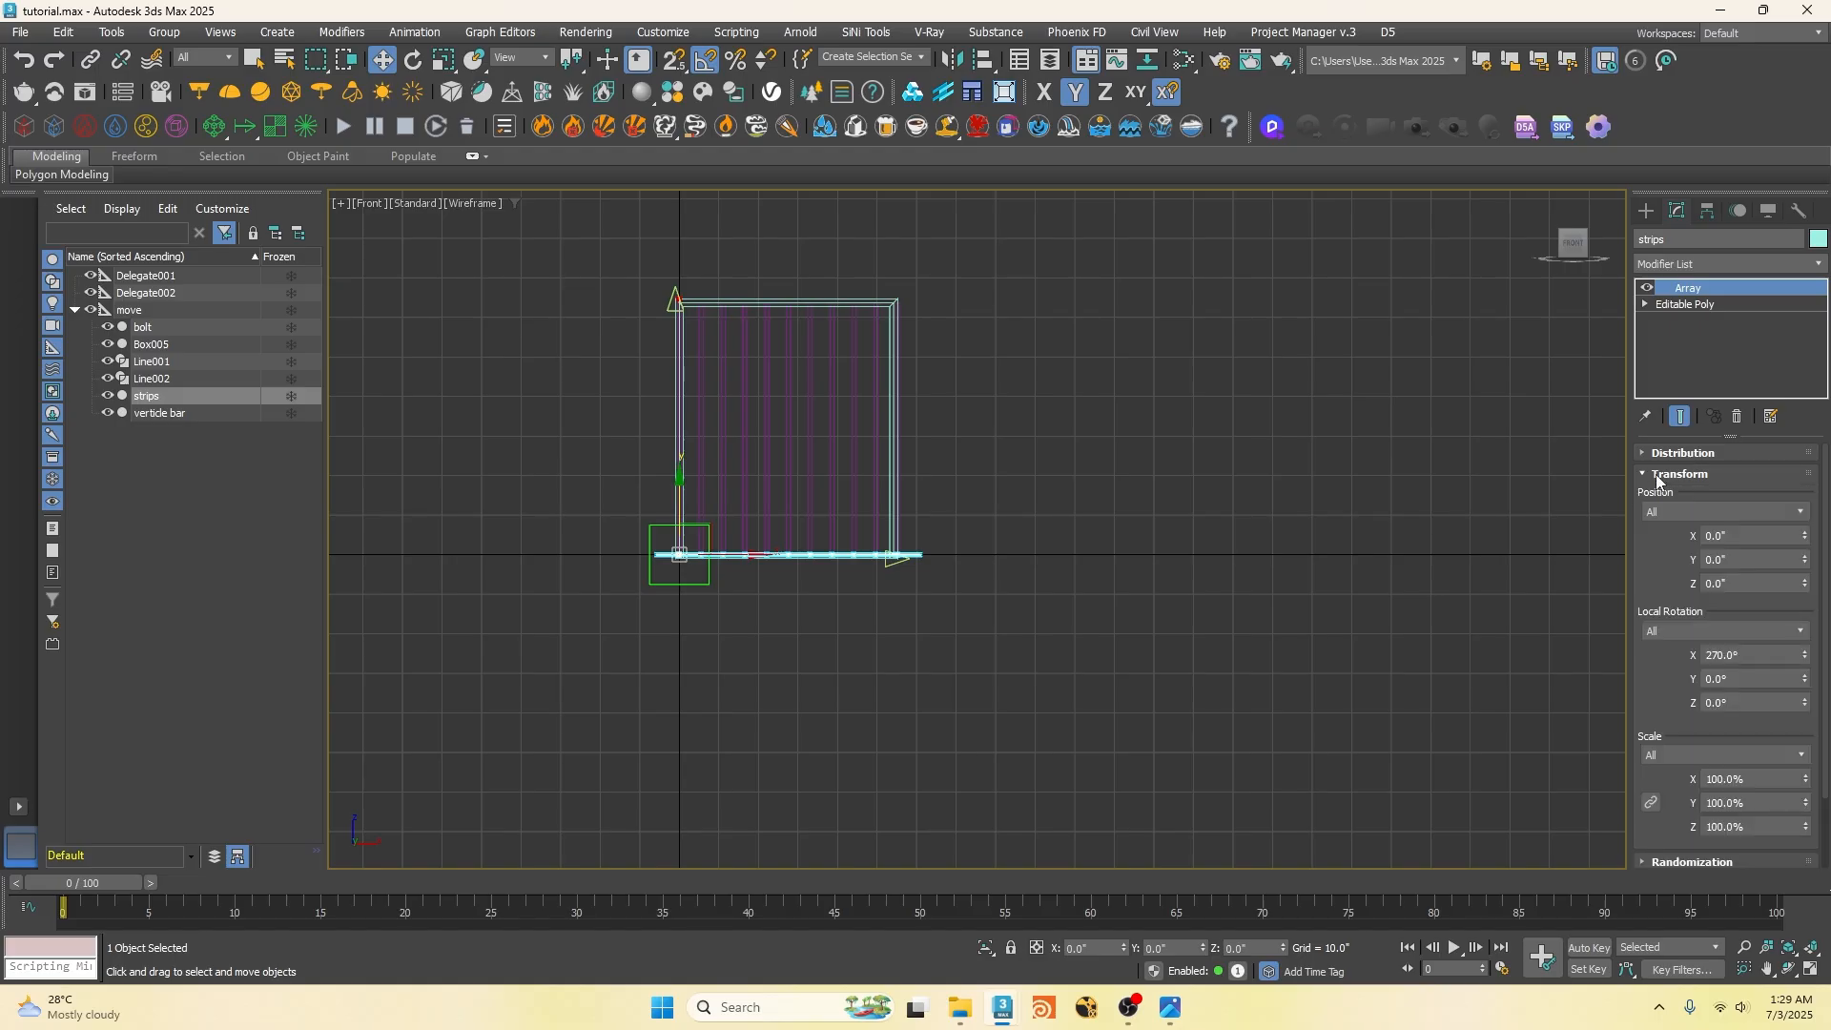
pyautogui.moveTo(1805, 656); pyautogui.dragTo(1807, 663)
pyautogui.scroll(5, 692, 544)
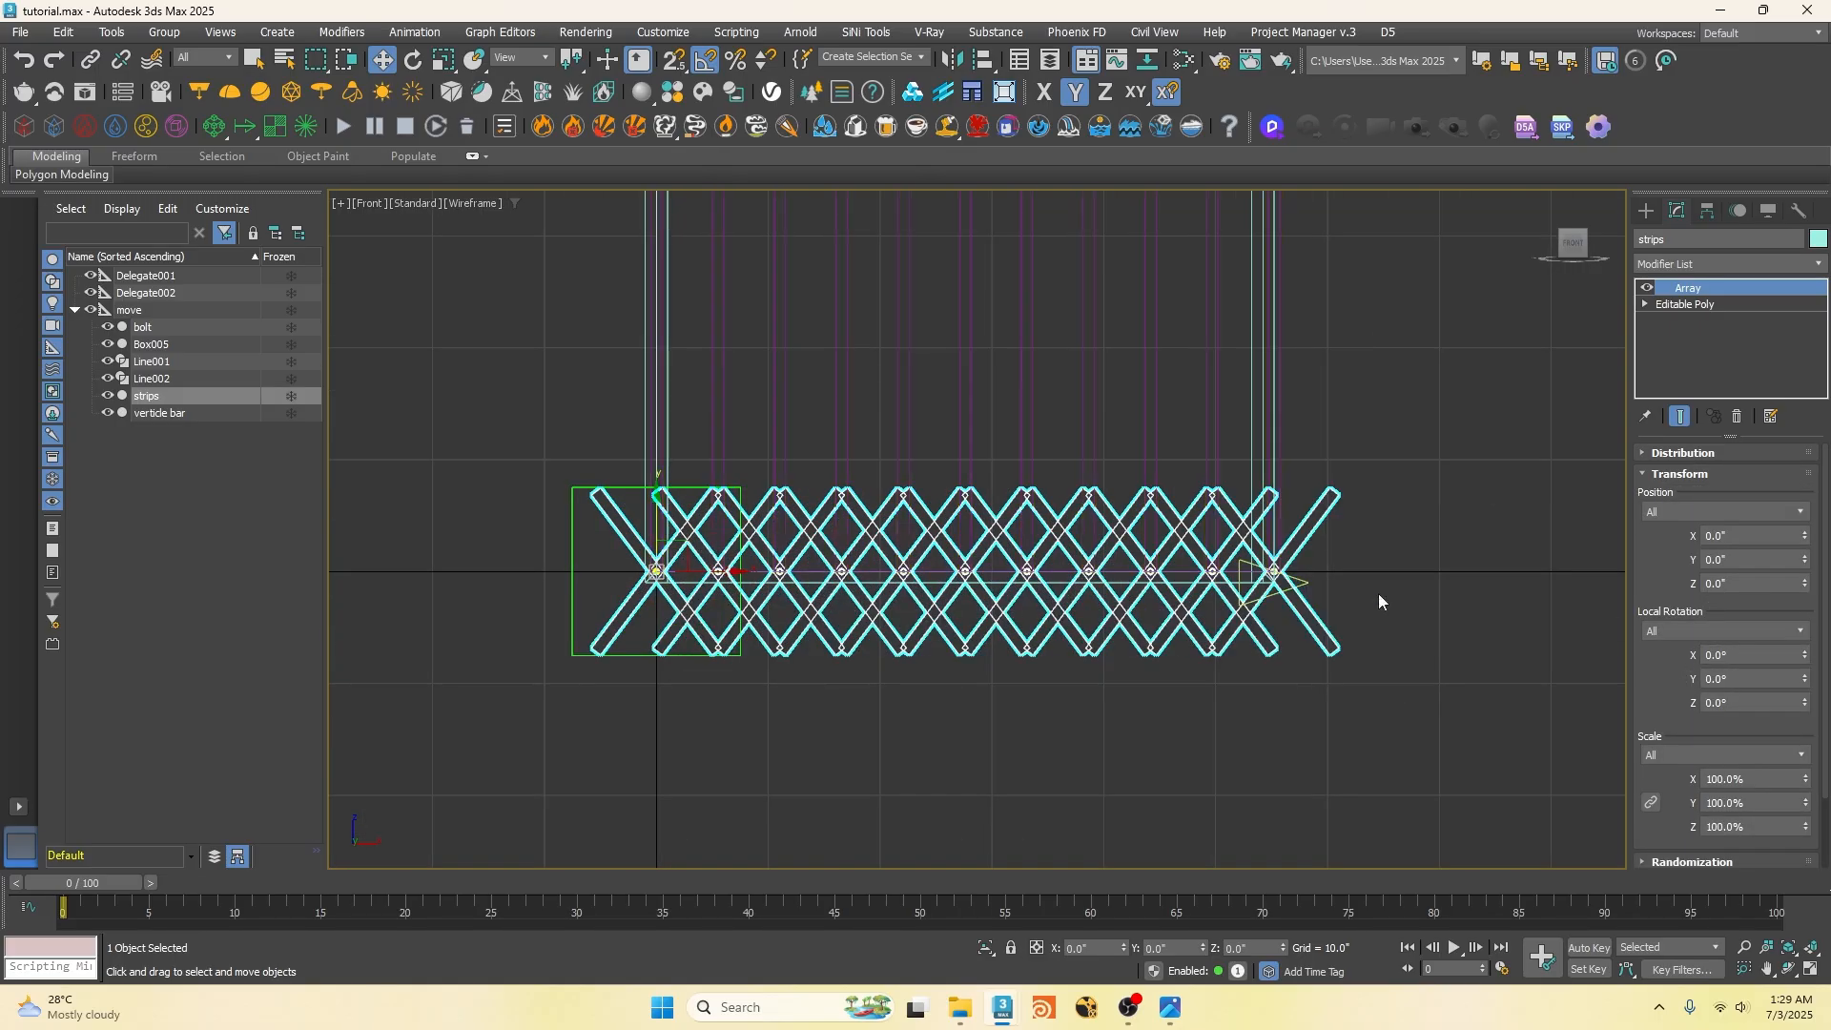
# Step: Paste a second Array modifier onto the strips and distribute it on the Y axis along Line002
pyautogui.rightClick(1692, 288)
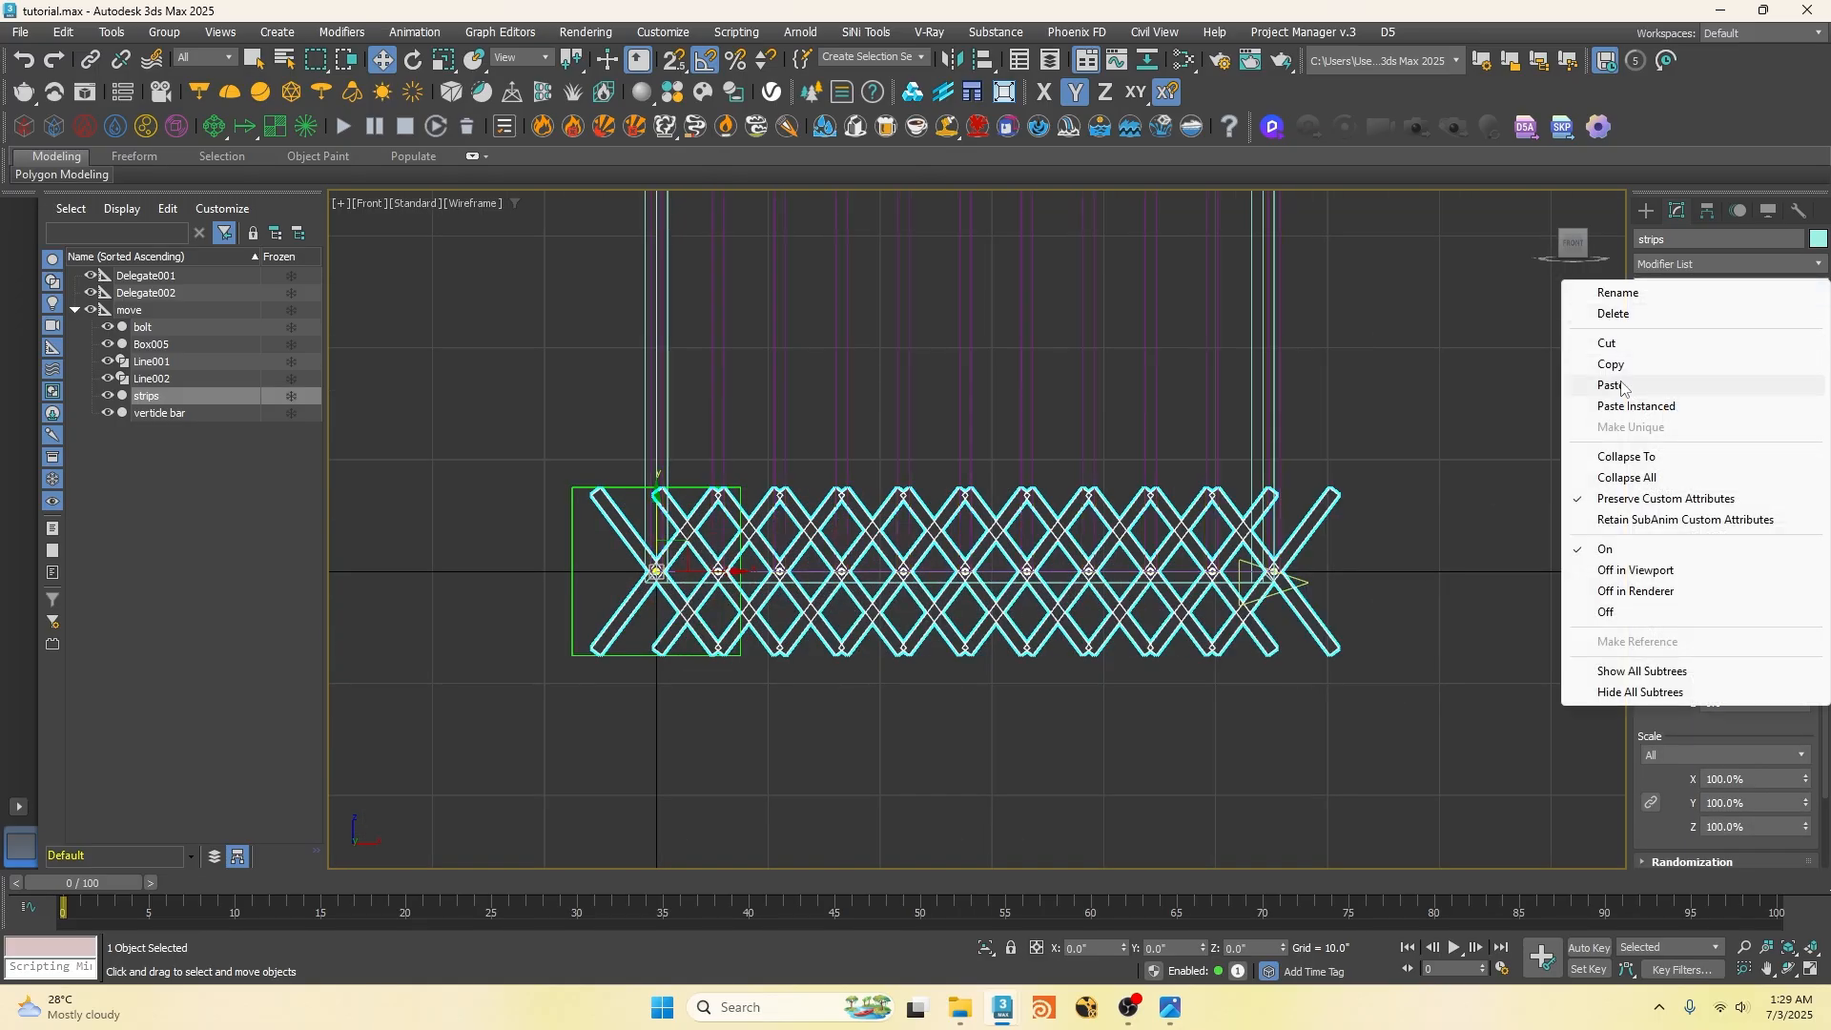
pyautogui.click(1688, 384)
pyautogui.click(1669, 456)
pyautogui.scroll(-4, 1670, 563)
pyautogui.scroll(3, 1671, 562)
pyautogui.click(1712, 507)
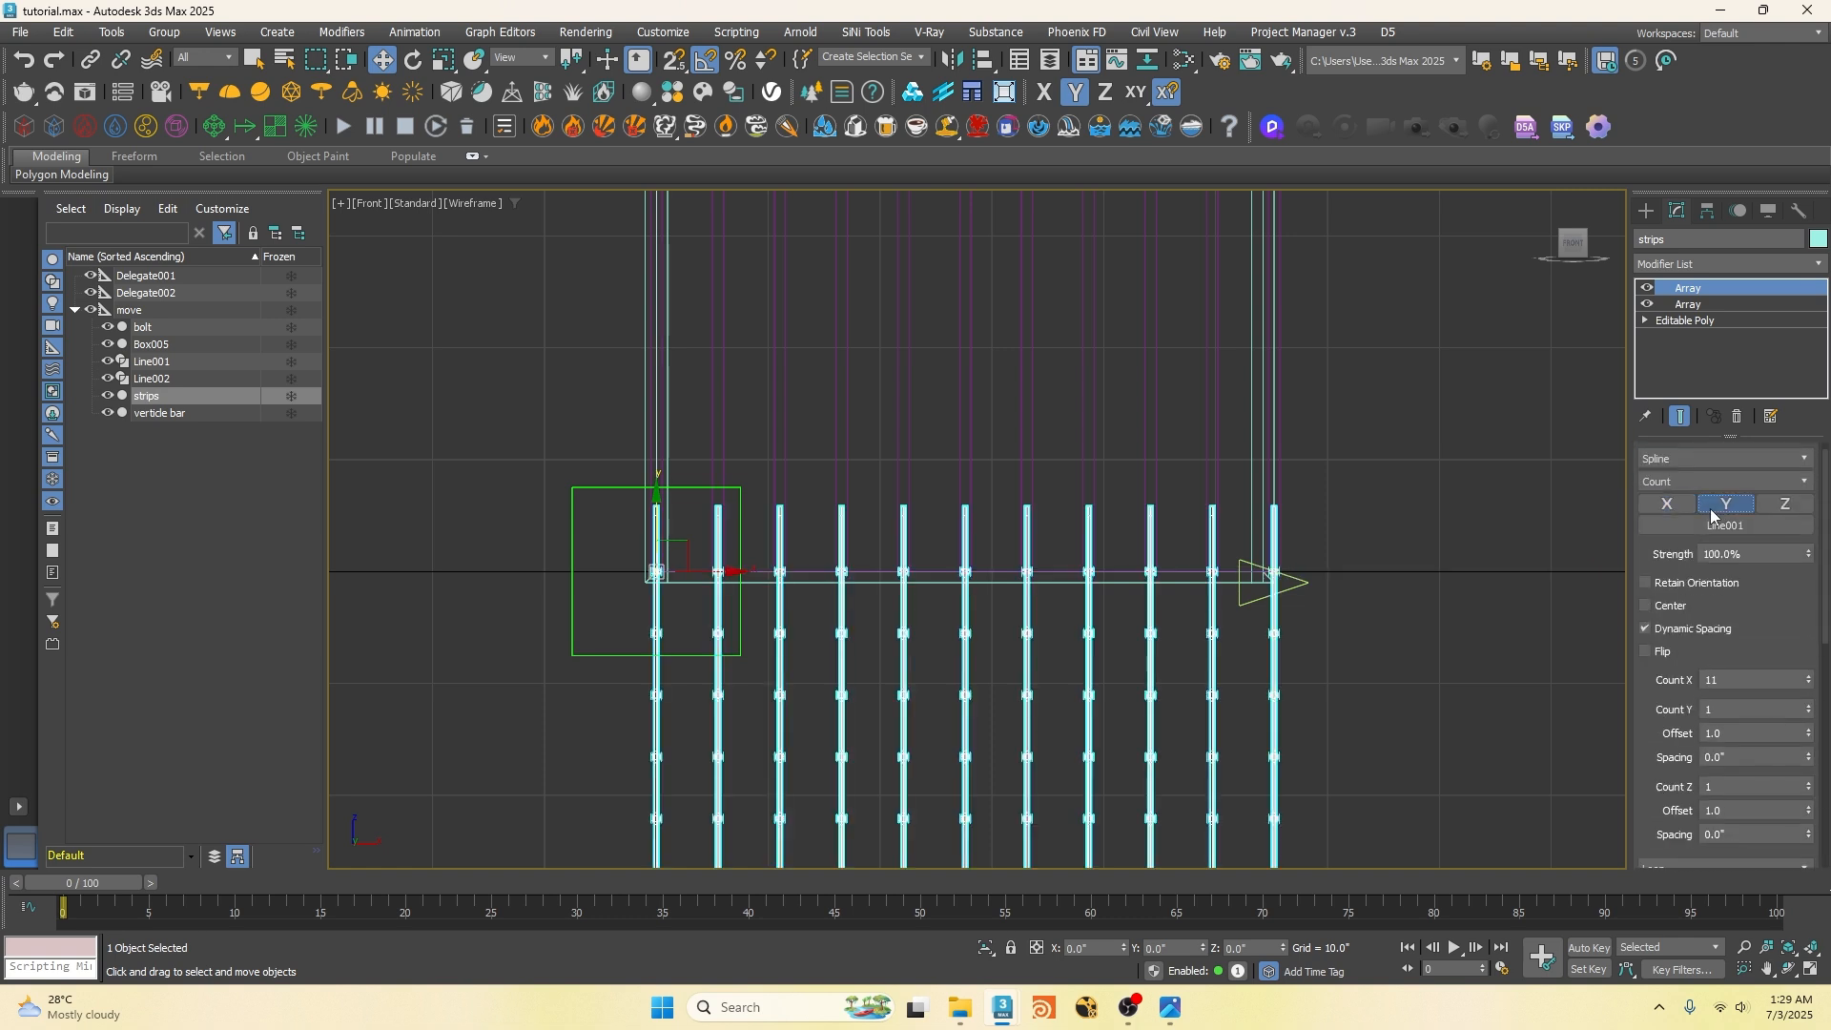
pyautogui.click(1693, 530)
pyautogui.click(157, 378)
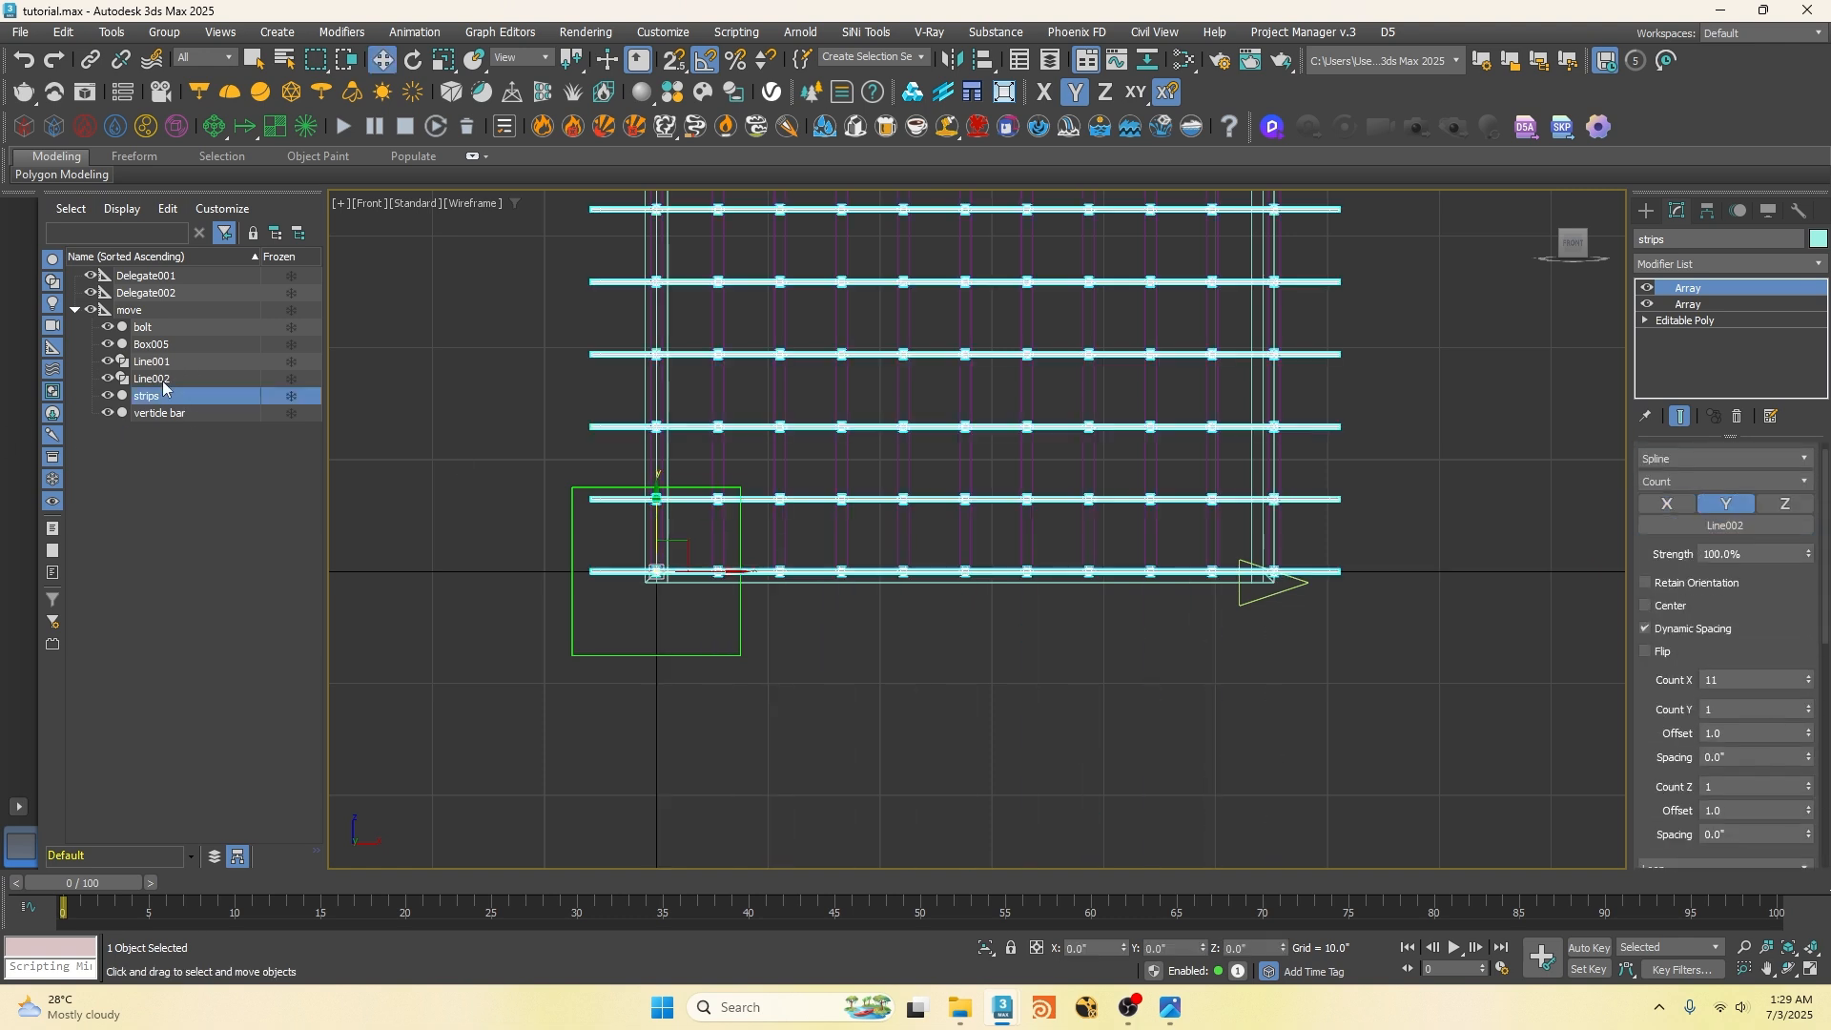
pyautogui.scroll(-5, 816, 605)
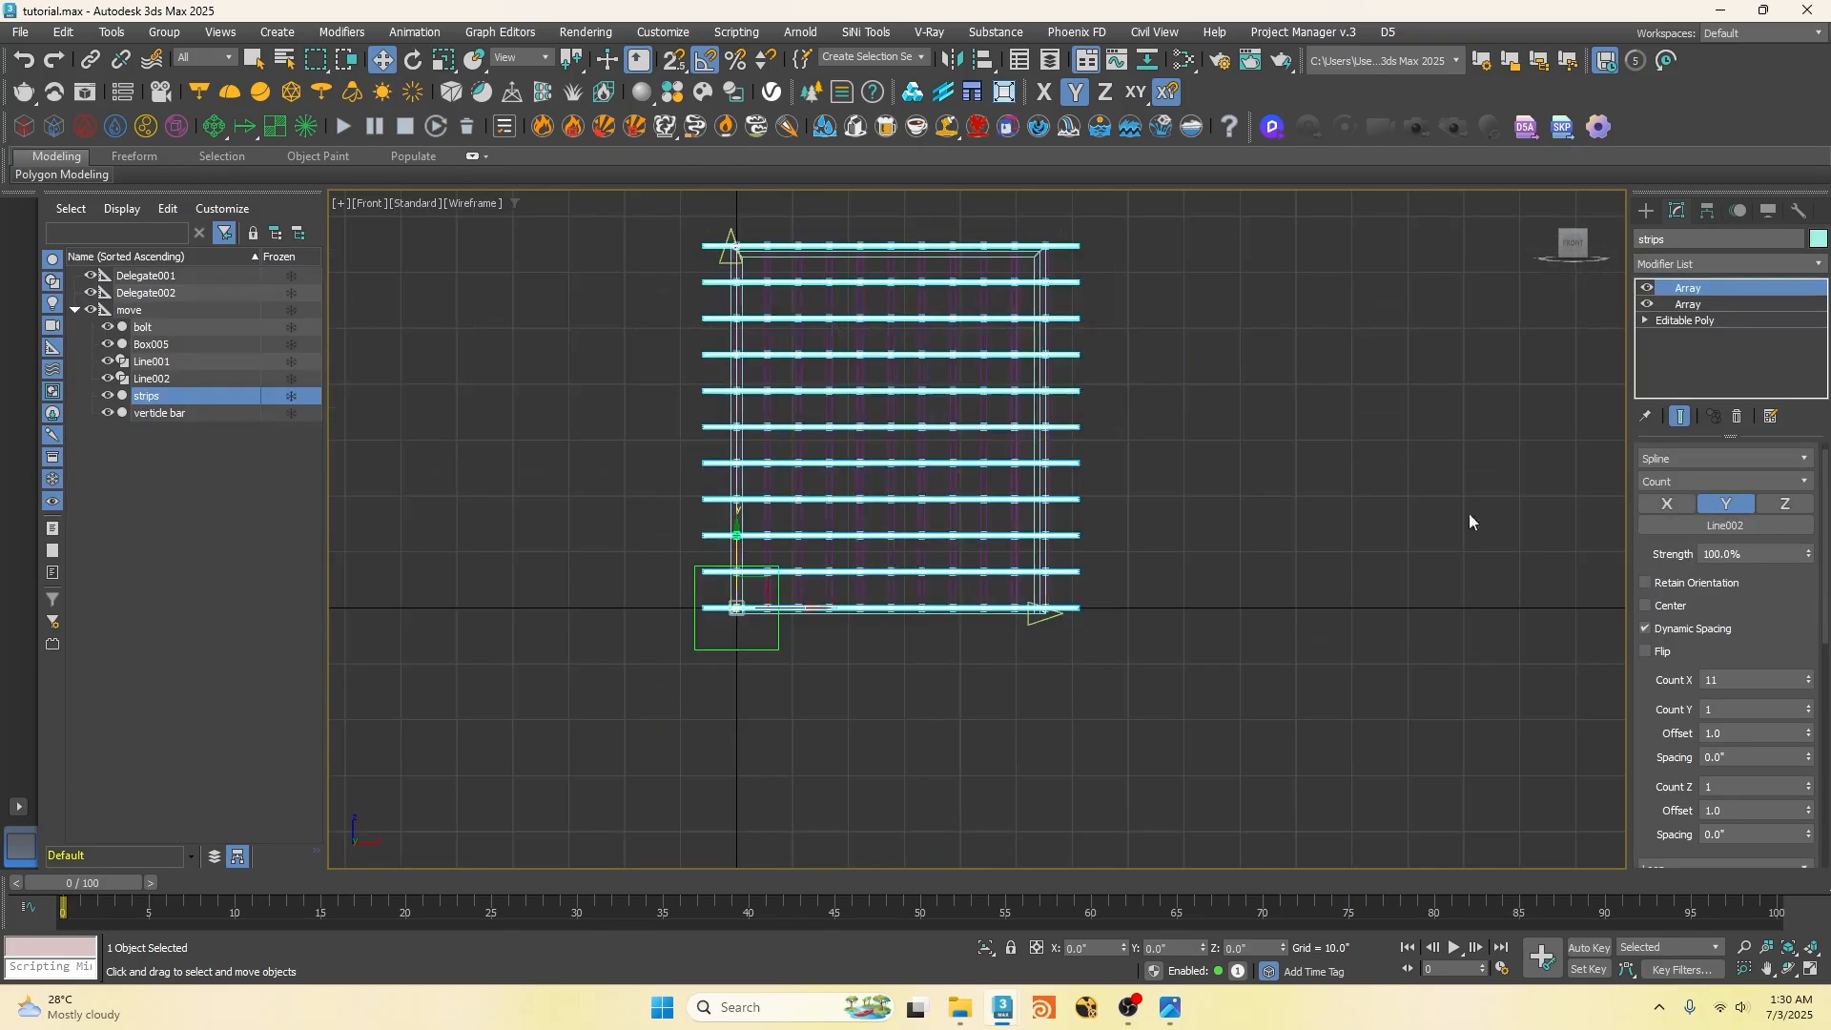
pyautogui.scroll(1, 1679, 632)
pyautogui.scroll(-2, 1717, 619)
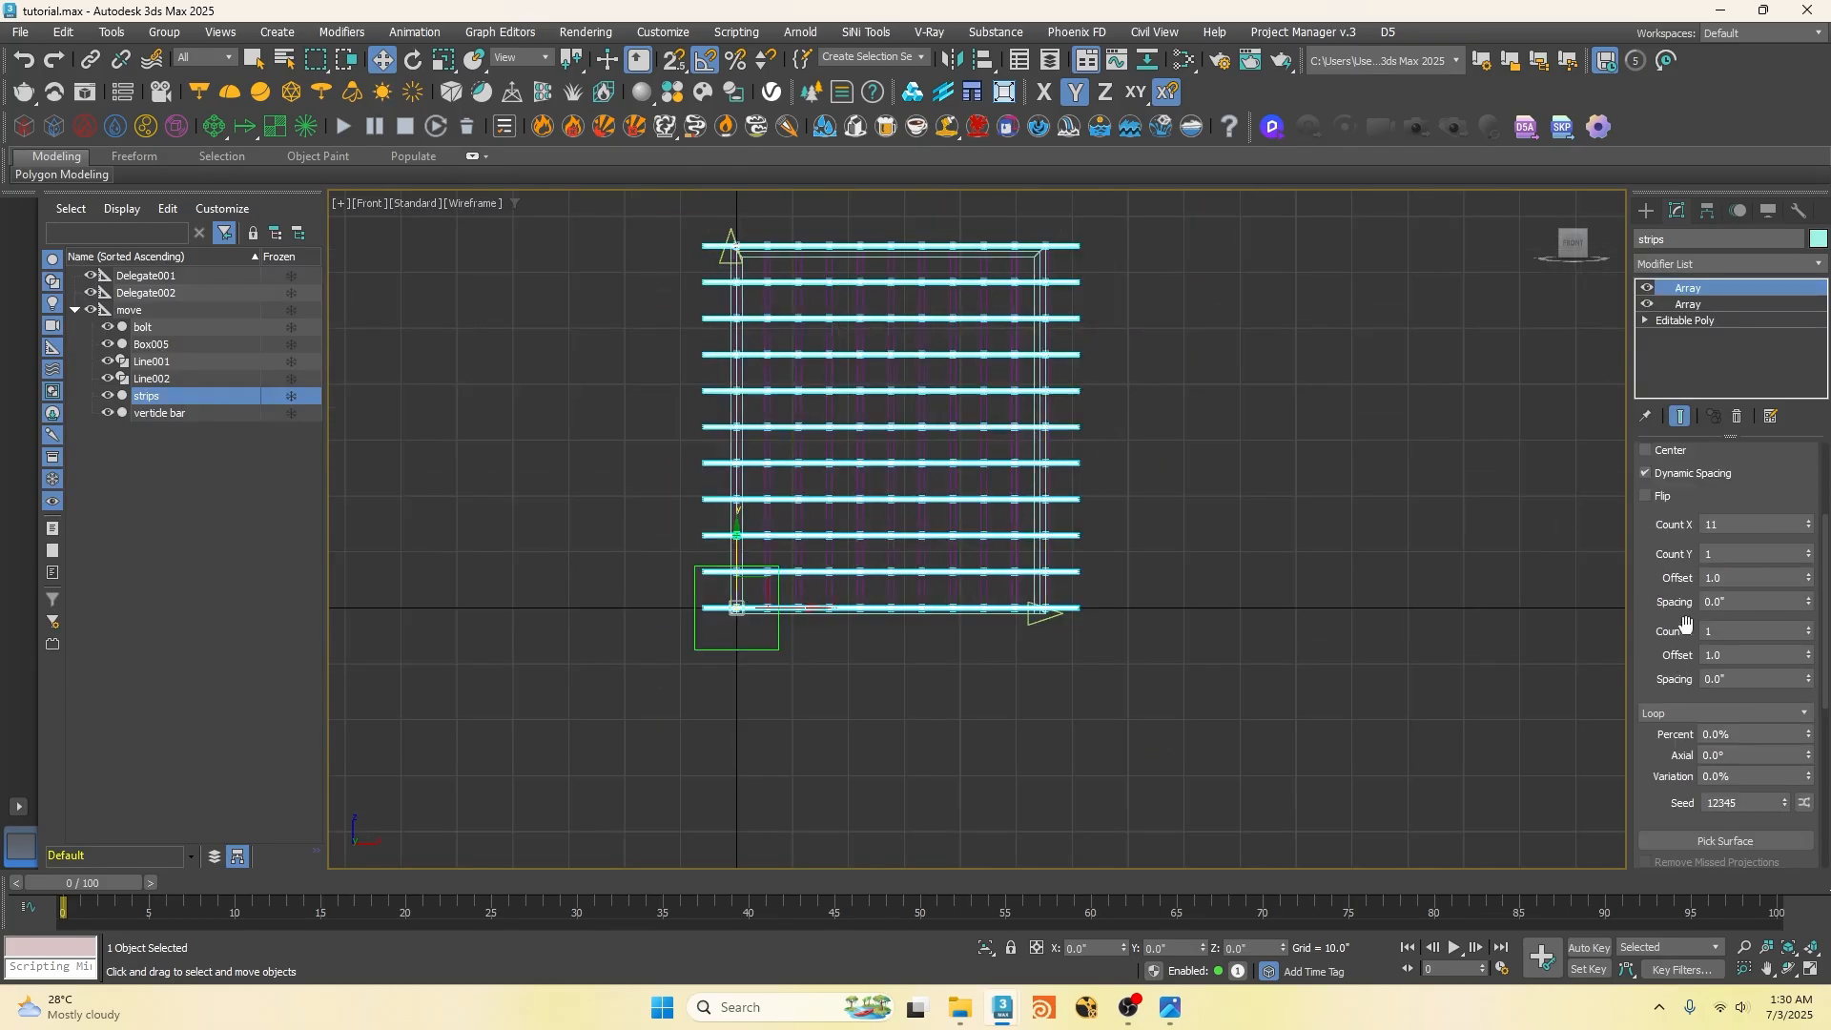
# Step: Change the second array's Count X script to measure the curve length of line002, and evaluate it
pyautogui.rightClick(1724, 524)
pyautogui.moveTo(1621, 822)
pyautogui.click(1411, 817)
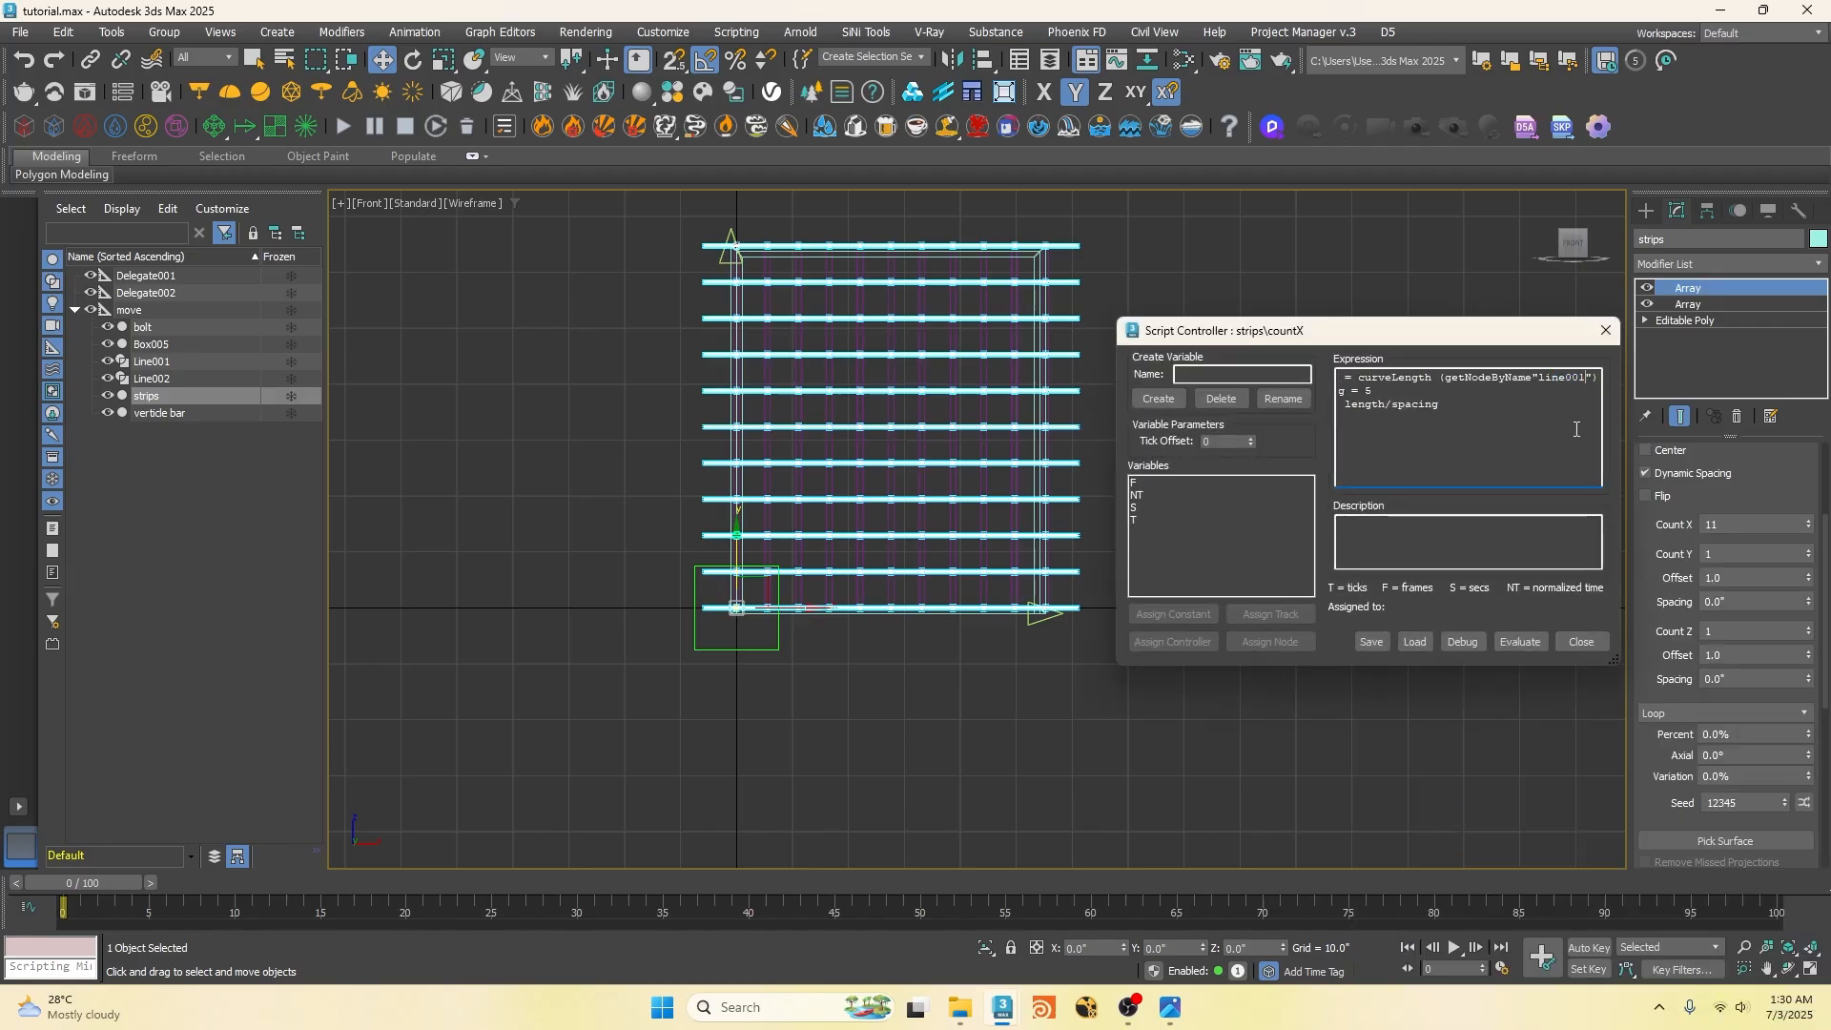
pyautogui.click(1522, 642)
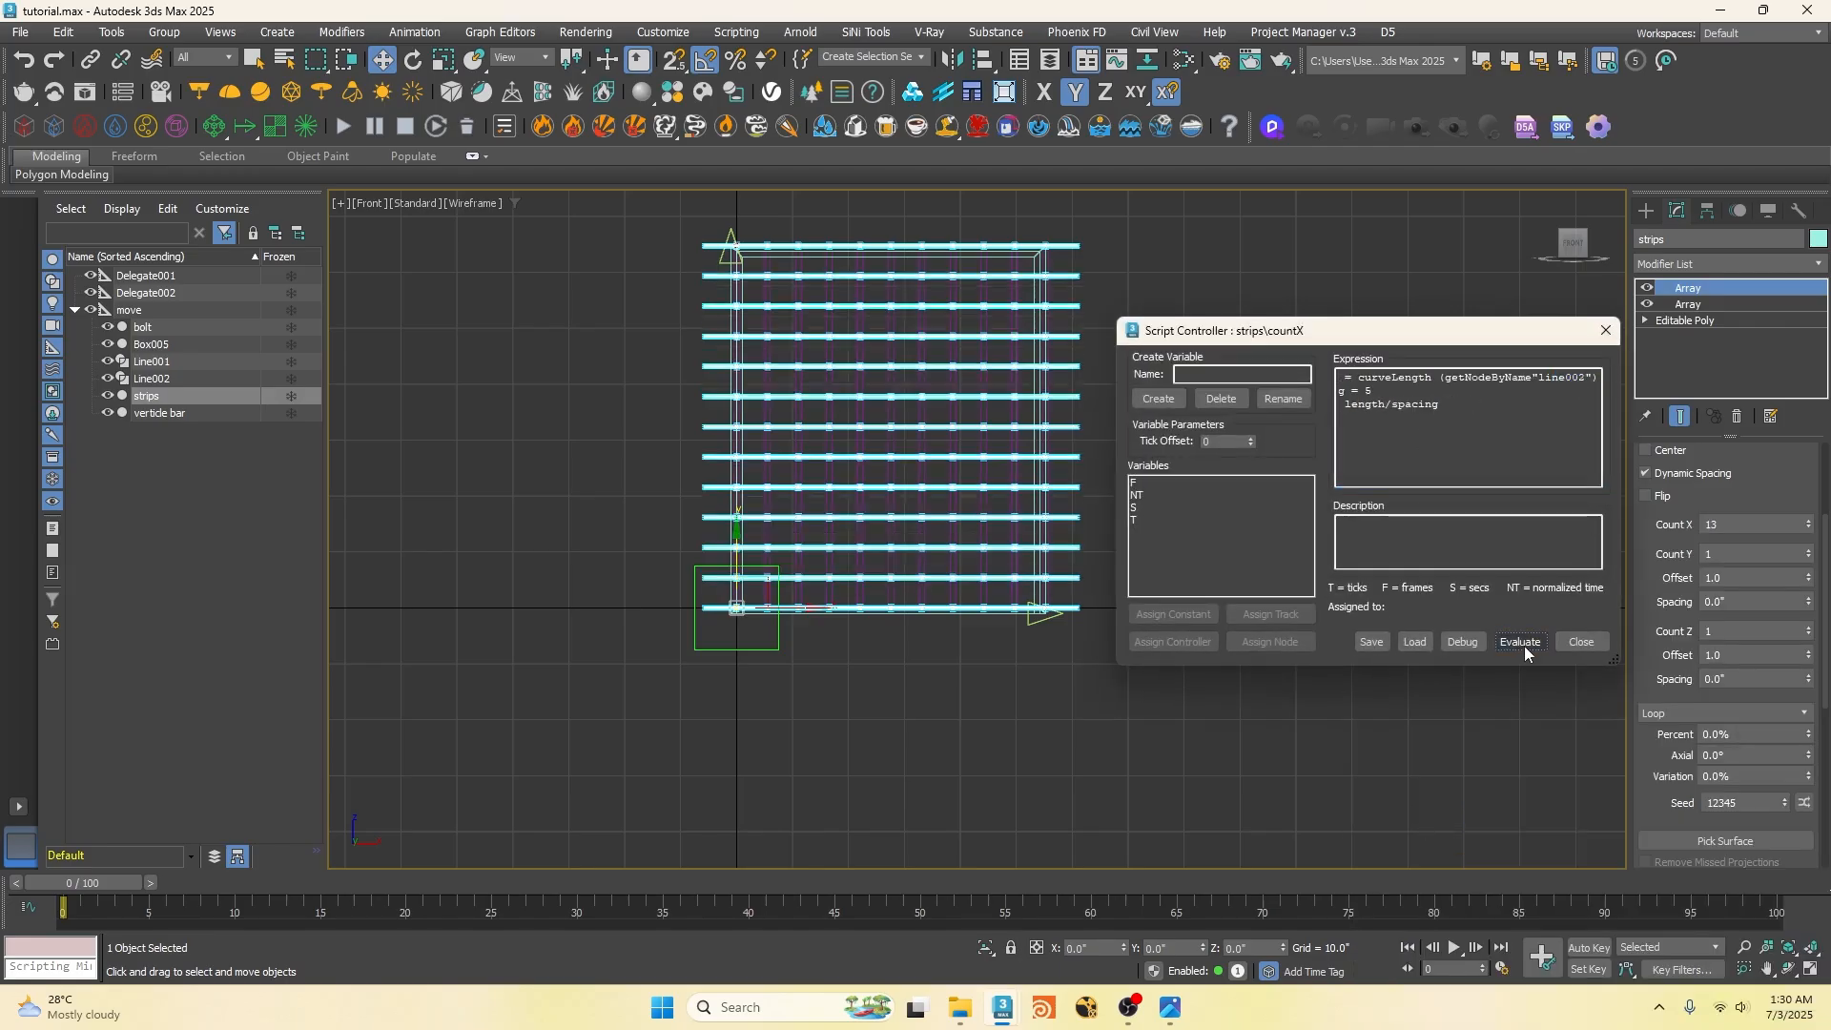
pyautogui.moveTo(1482, 338); pyautogui.dragTo(1305, 449)
# Step: Reset the second array's local X rotation to 0° so the stacked strip rows face forward
pyautogui.scroll(3, 1662, 576)
pyautogui.click(1669, 454)
pyautogui.click(1681, 474)
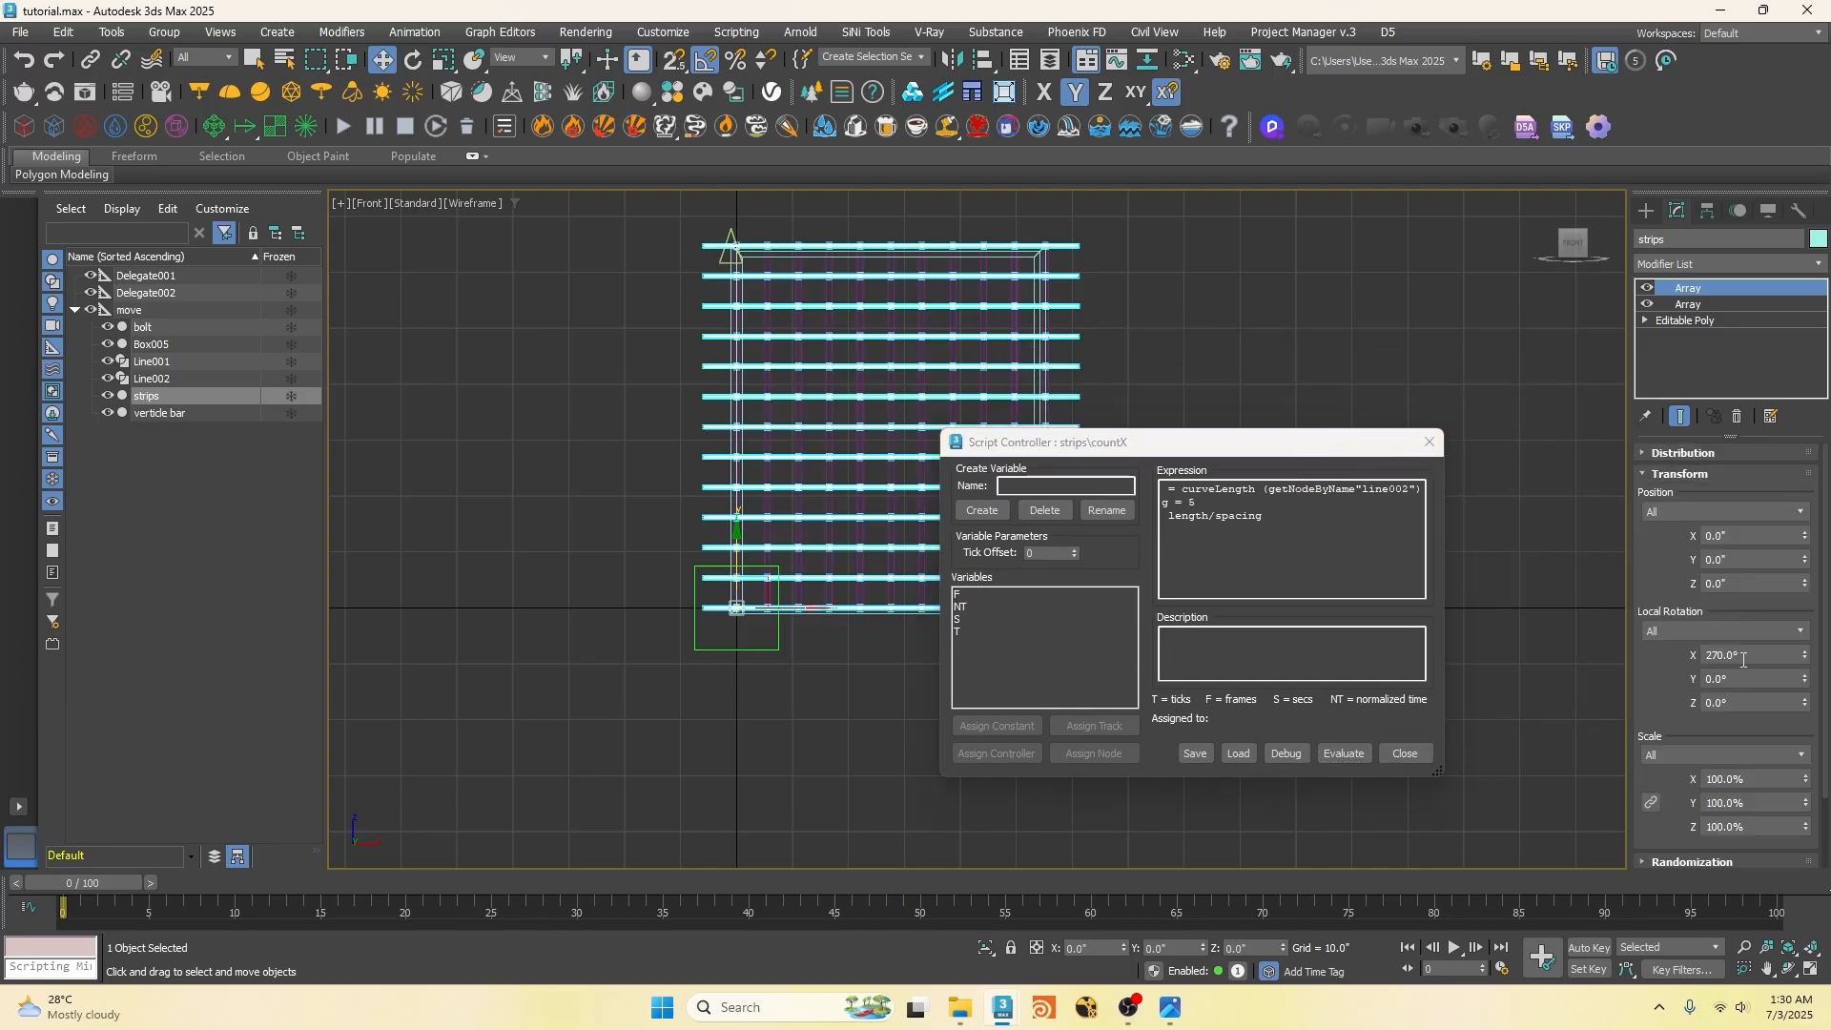
pyautogui.rightClick(1807, 658)
pyautogui.scroll(5, 931, 420)
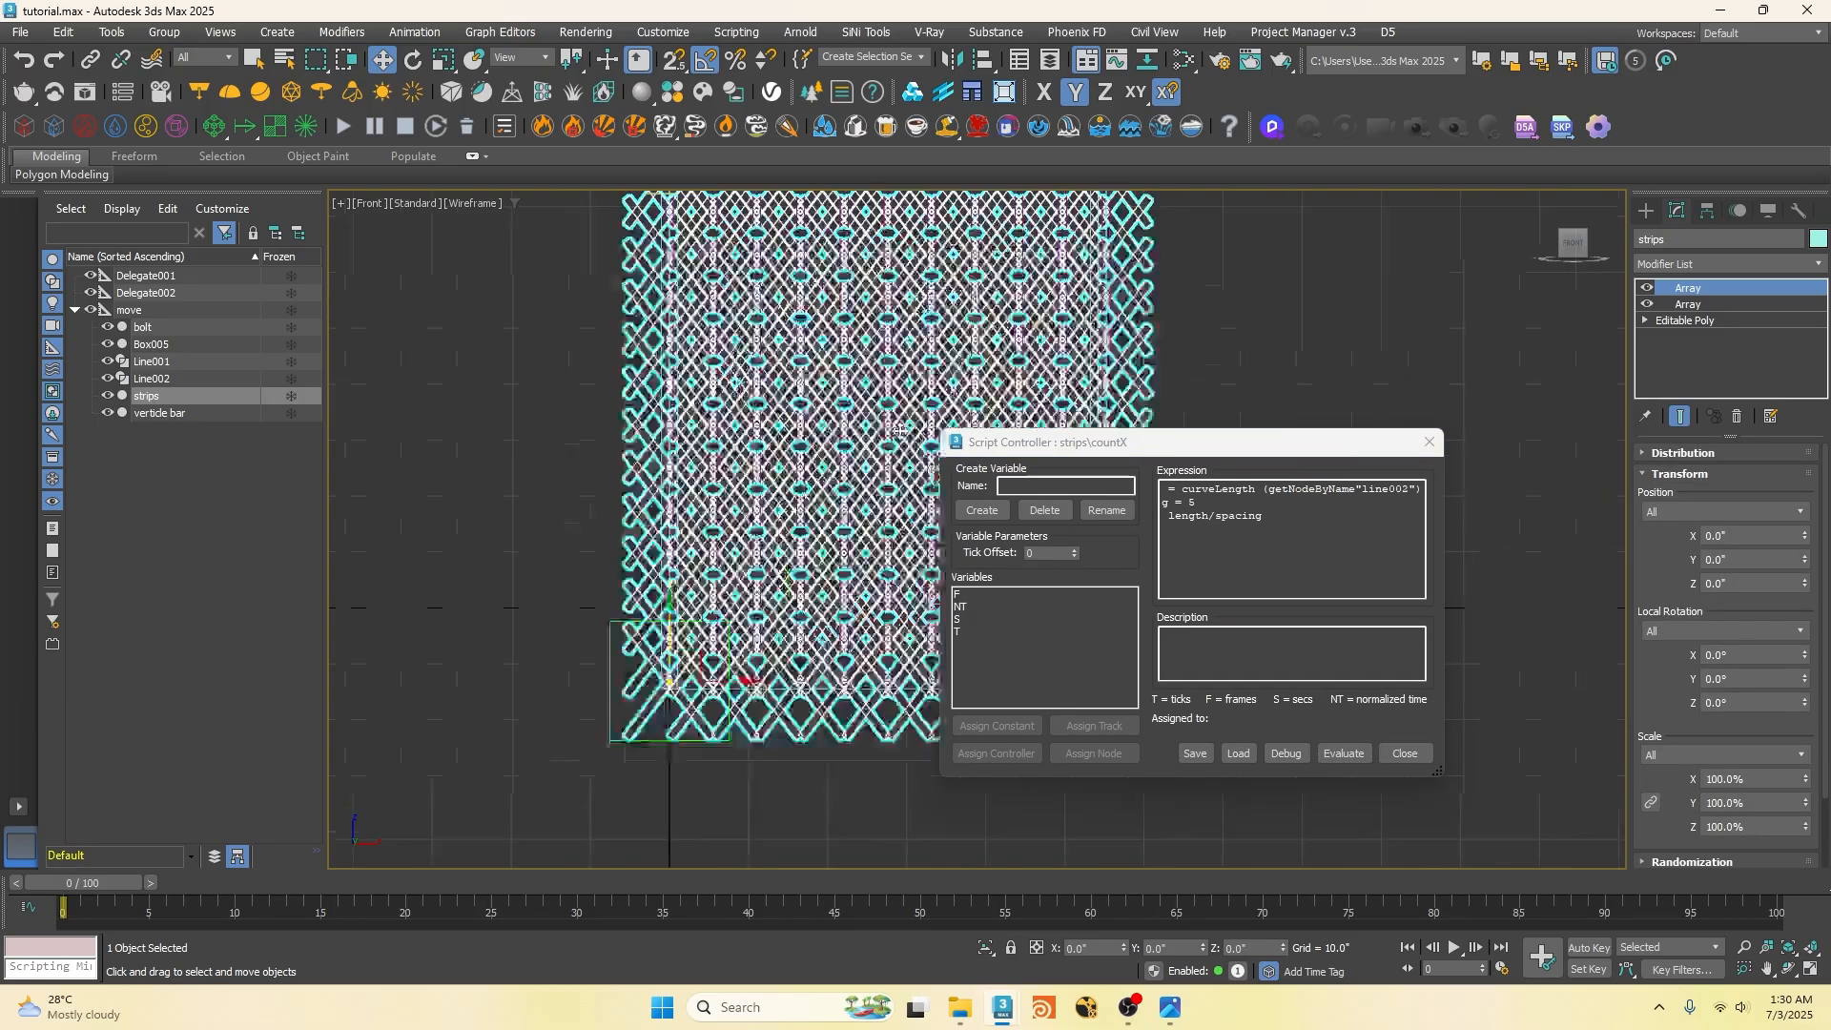
# Step: Set the spacing in the Count X script to 25, evaluate it and close the script controller
pyautogui.click(1259, 523)
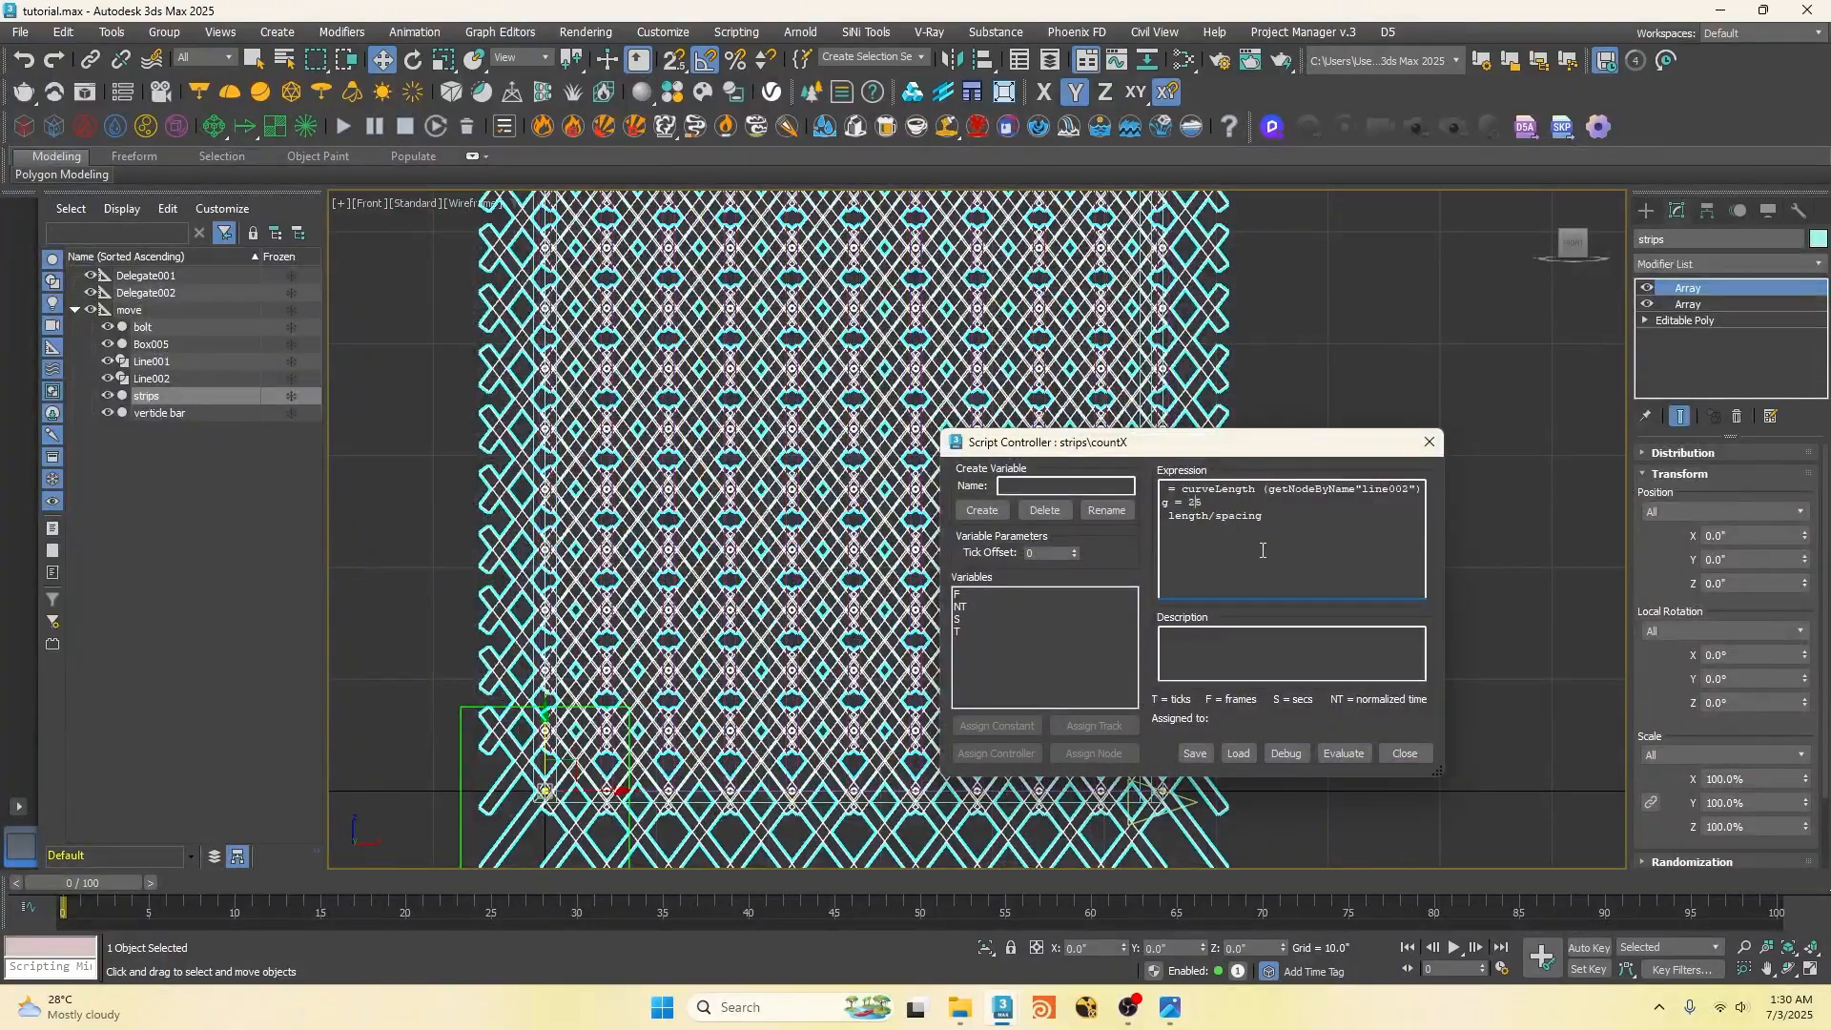
pyautogui.click(1343, 754)
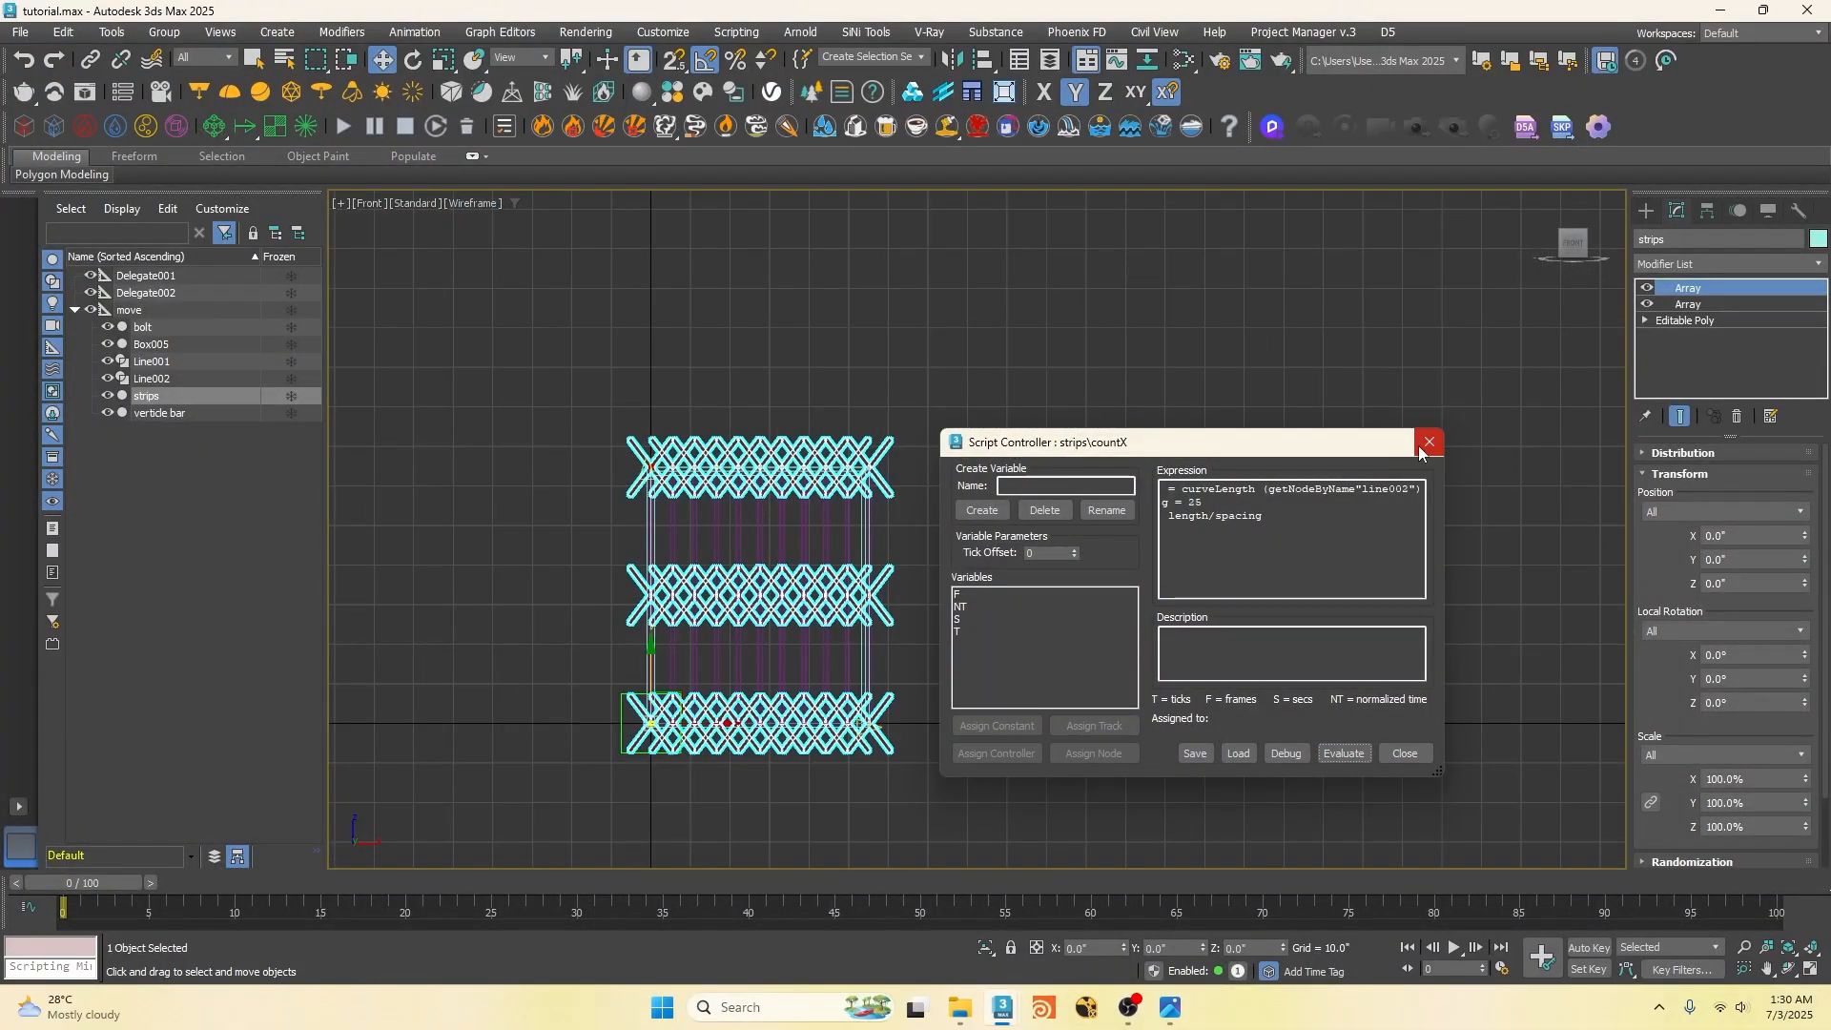
pyautogui.click(1421, 450)
# Step: Raise the strip rows above the frame's bottom rail by setting the second array's Y position to 11.5"
pyautogui.press('t')
pyautogui.scroll(-5, 918, 563)
pyautogui.scroll(5, 914, 611)
pyautogui.scroll(-5, 892, 688)
pyautogui.press('f')
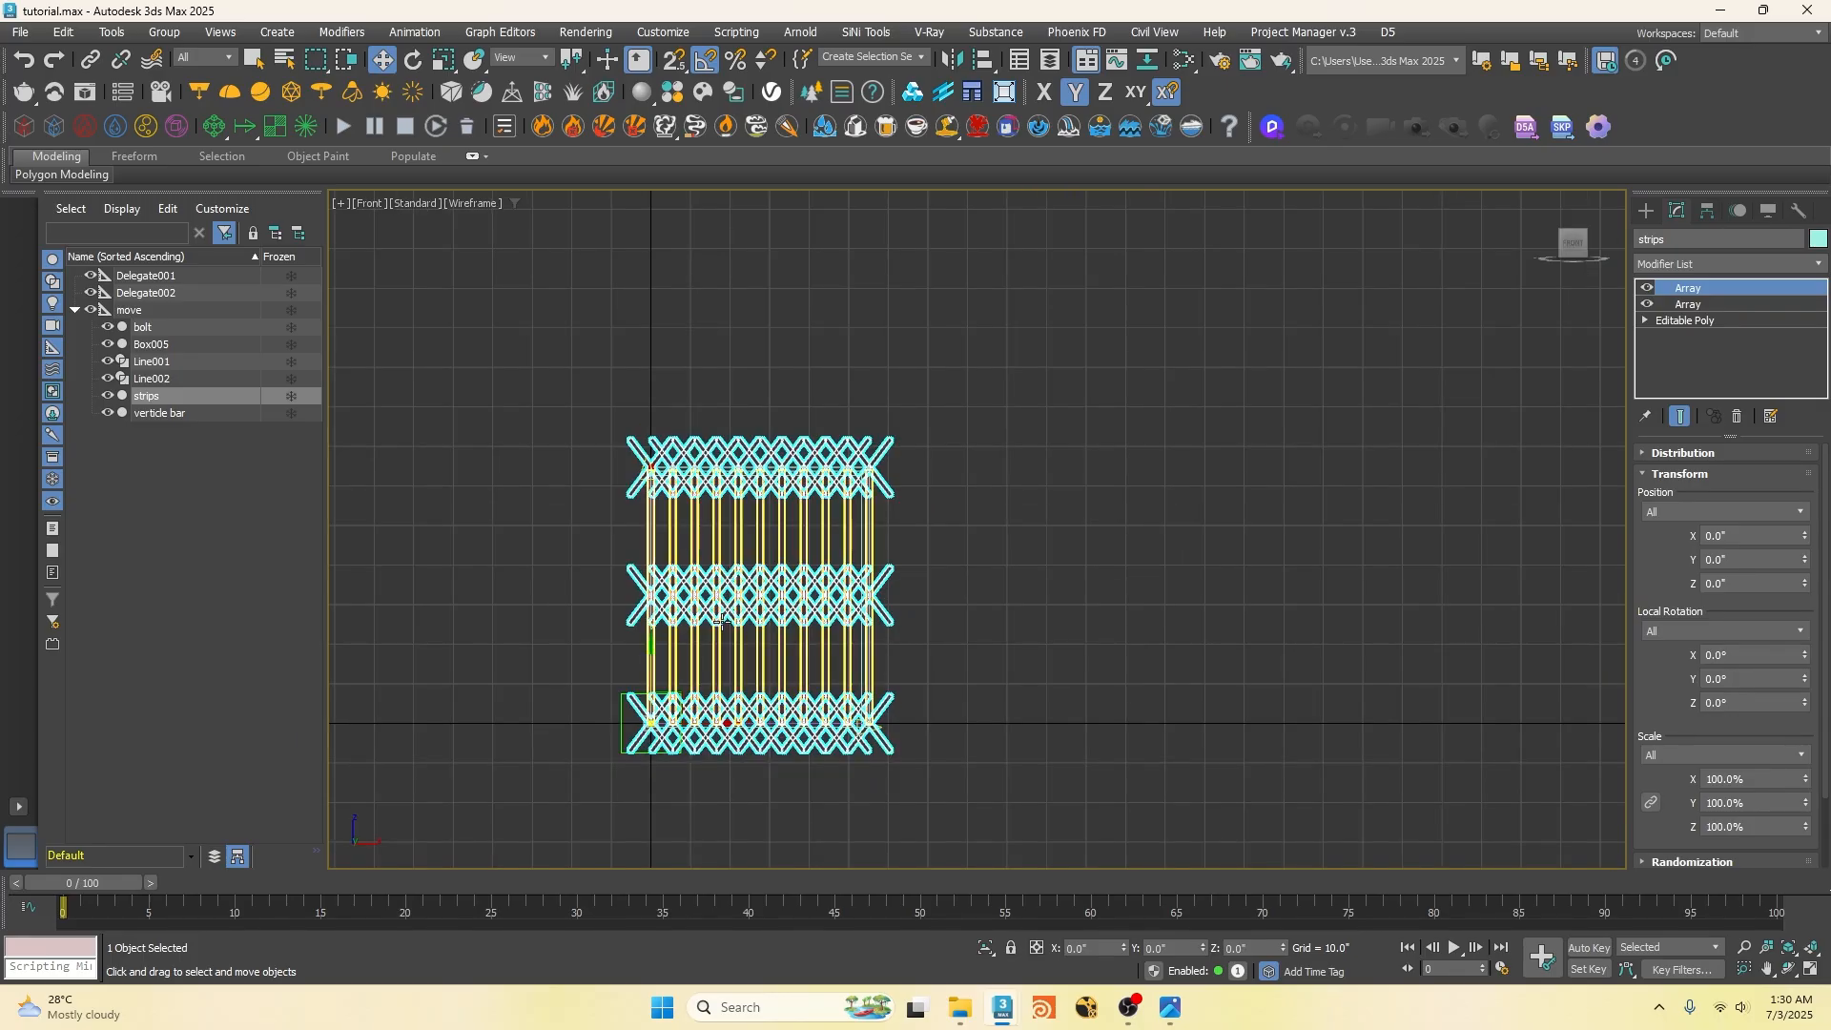
pyautogui.scroll(4, 689, 653)
pyautogui.scroll(-1, 726, 553)
pyautogui.scroll(6, 622, 600)
pyautogui.scroll(-5, 630, 559)
pyautogui.scroll(3, 616, 635)
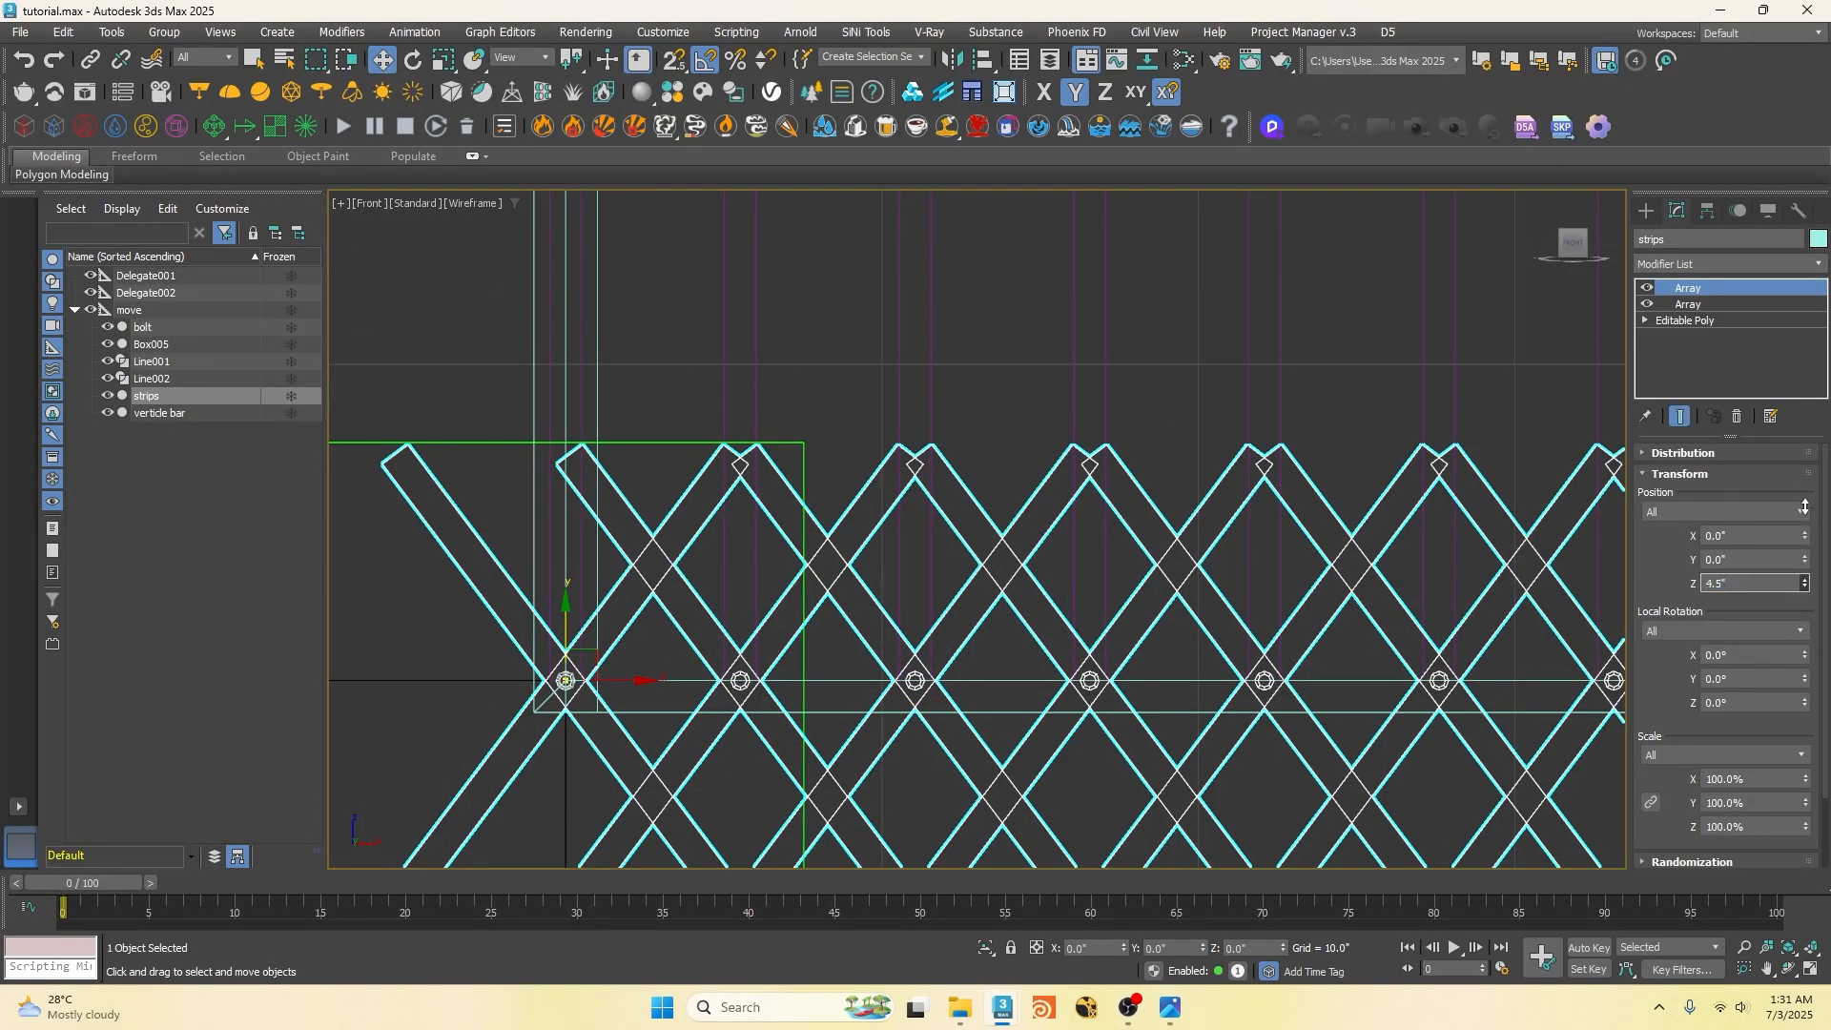
pyautogui.moveTo(1805, 563); pyautogui.dragTo(1784, 445)
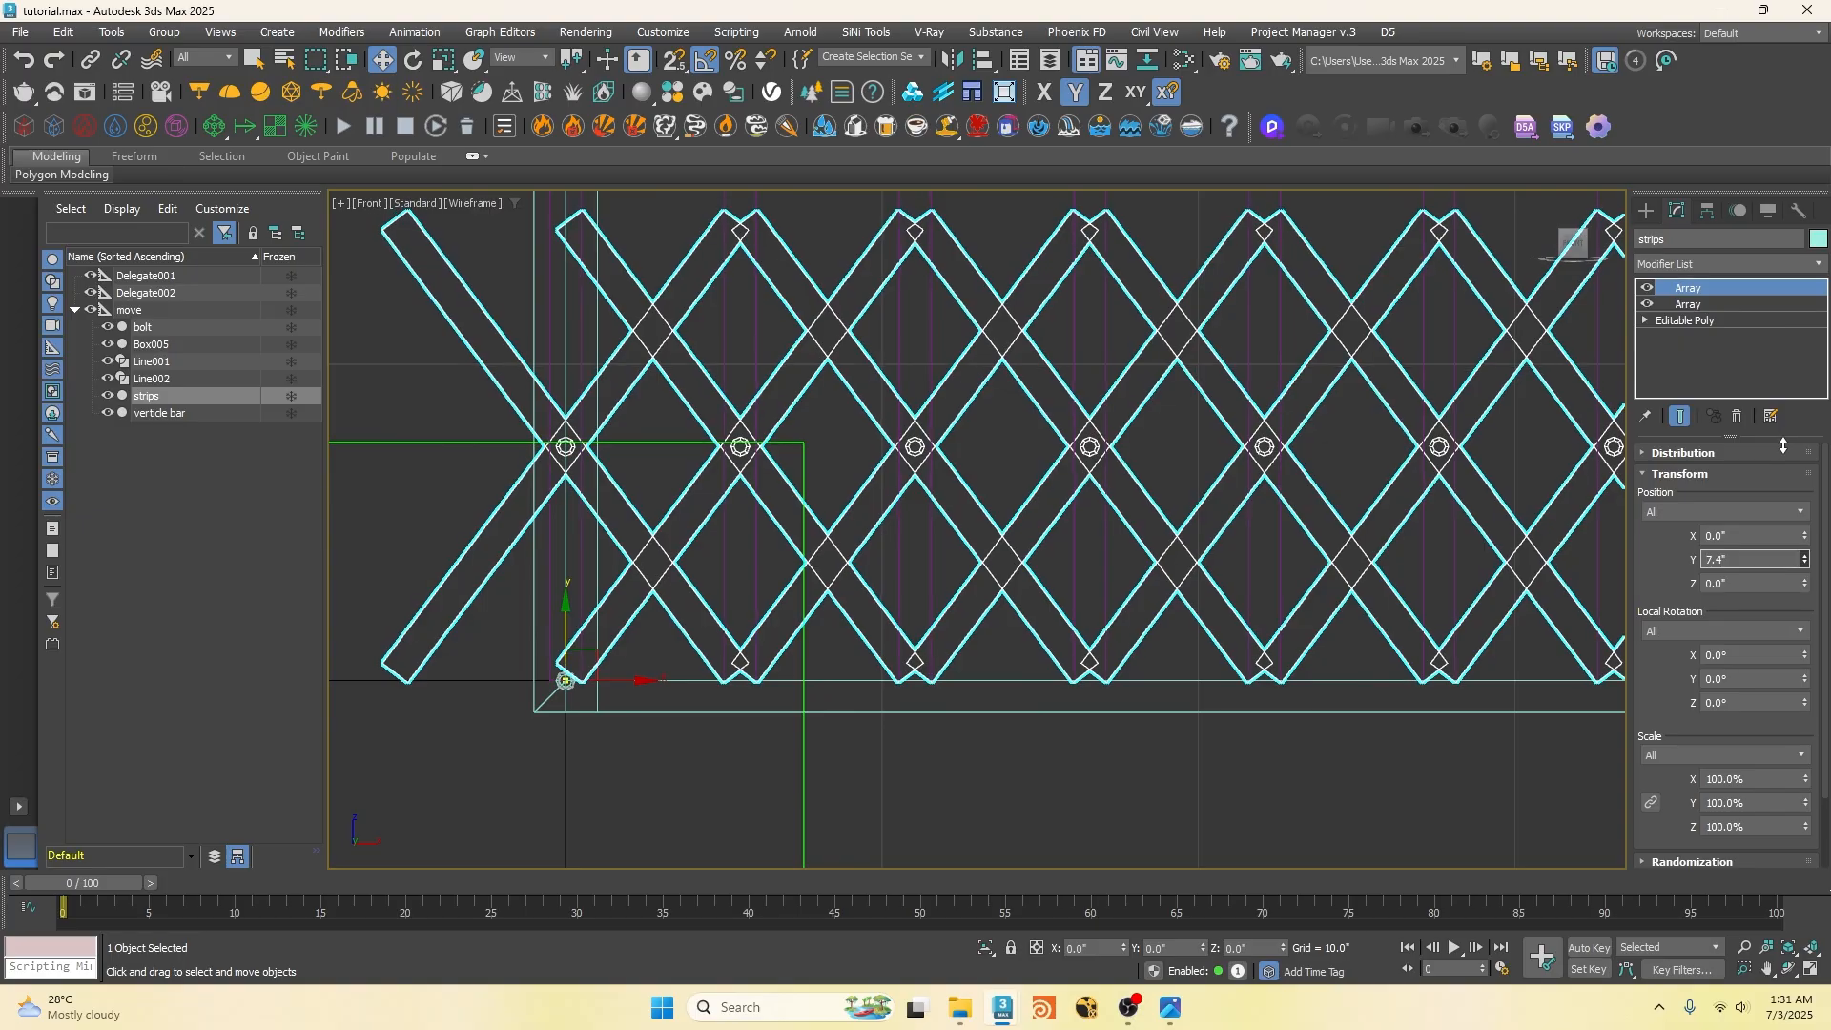
pyautogui.scroll(1, 1722, 565)
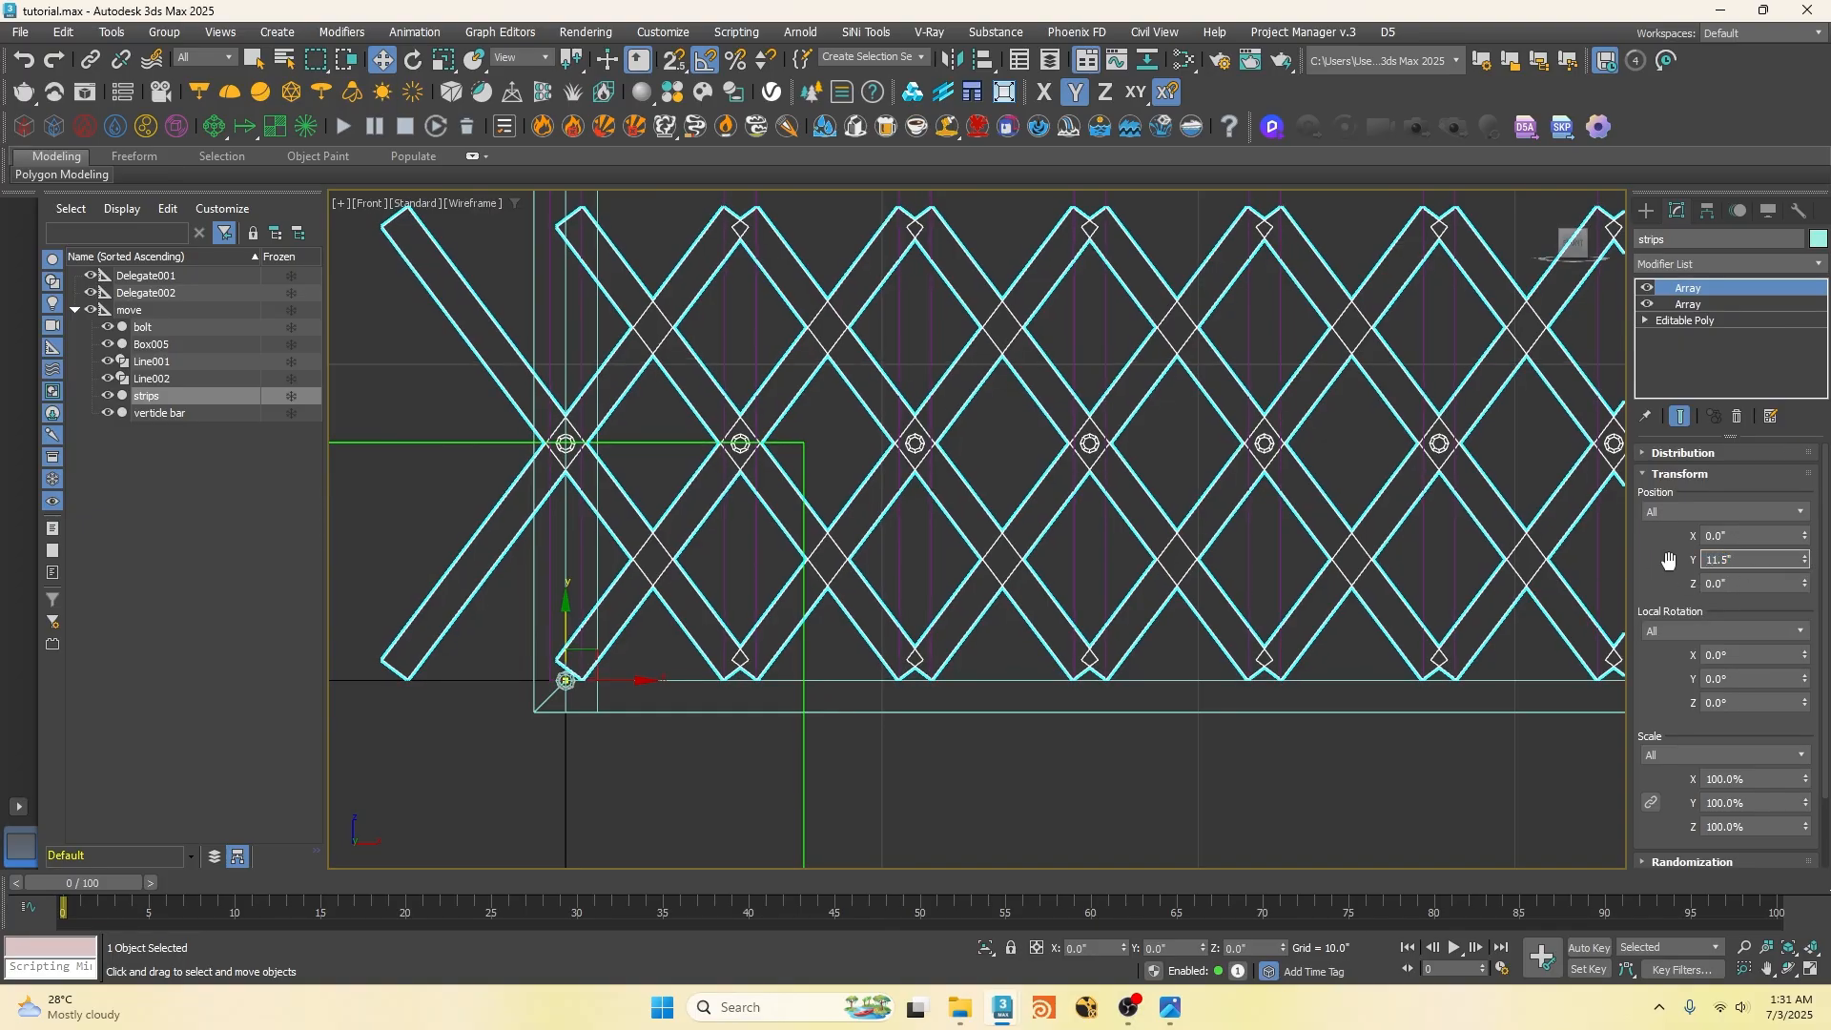
# Step: Shift the strip rows sideways inside the frame by setting the second array's X position to 5.8"
pyautogui.scroll(-6, 769, 700)
pyautogui.scroll(4, 879, 751)
pyautogui.moveTo(1803, 538); pyautogui.dragTo(1802, 535)
pyautogui.scroll(5, 598, 733)
pyautogui.scroll(-5, 597, 733)
pyautogui.moveTo(1805, 541); pyautogui.dragTo(1801, 537)
pyautogui.scroll(5, 633, 730)
pyautogui.scroll(-5, 700, 696)
pyautogui.scroll(3, 763, 651)
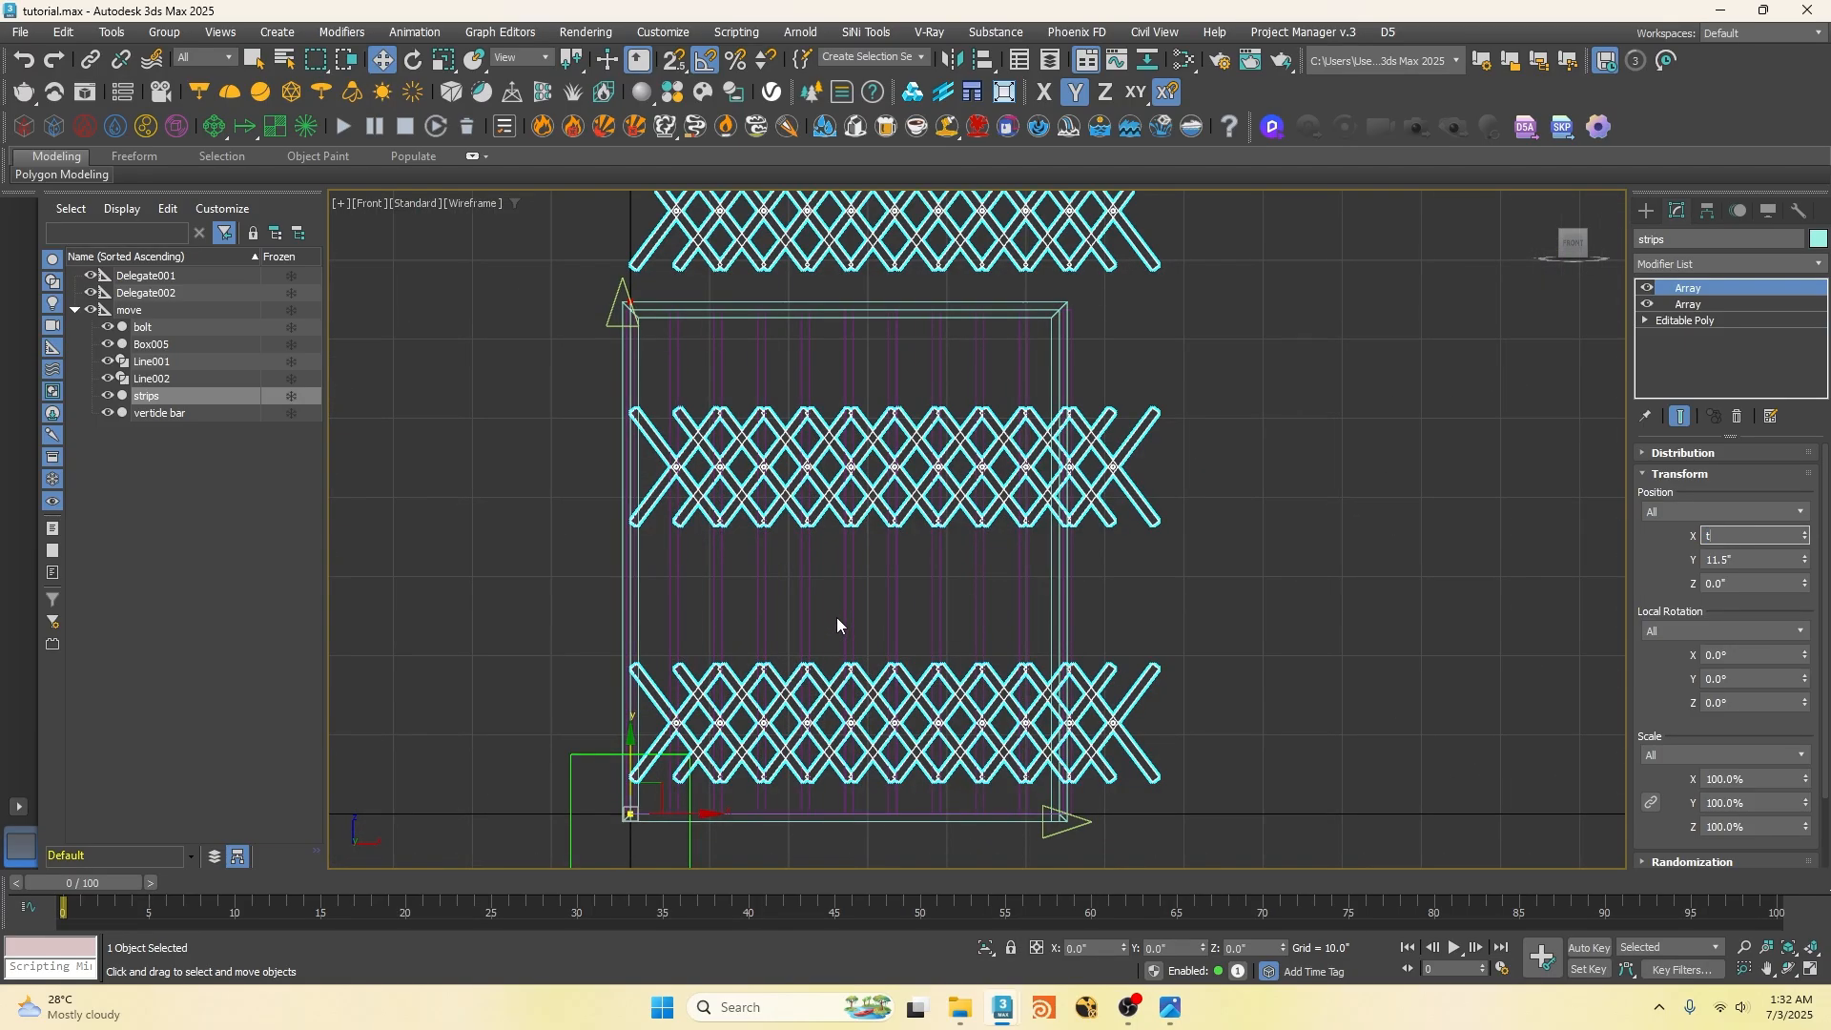
pyautogui.click(1428, 547)
# Step: Inspect the strip rows' alignment with the frame in the Top view and their far end in the Front view
pyautogui.press('t')
pyautogui.scroll(-4, 907, 633)
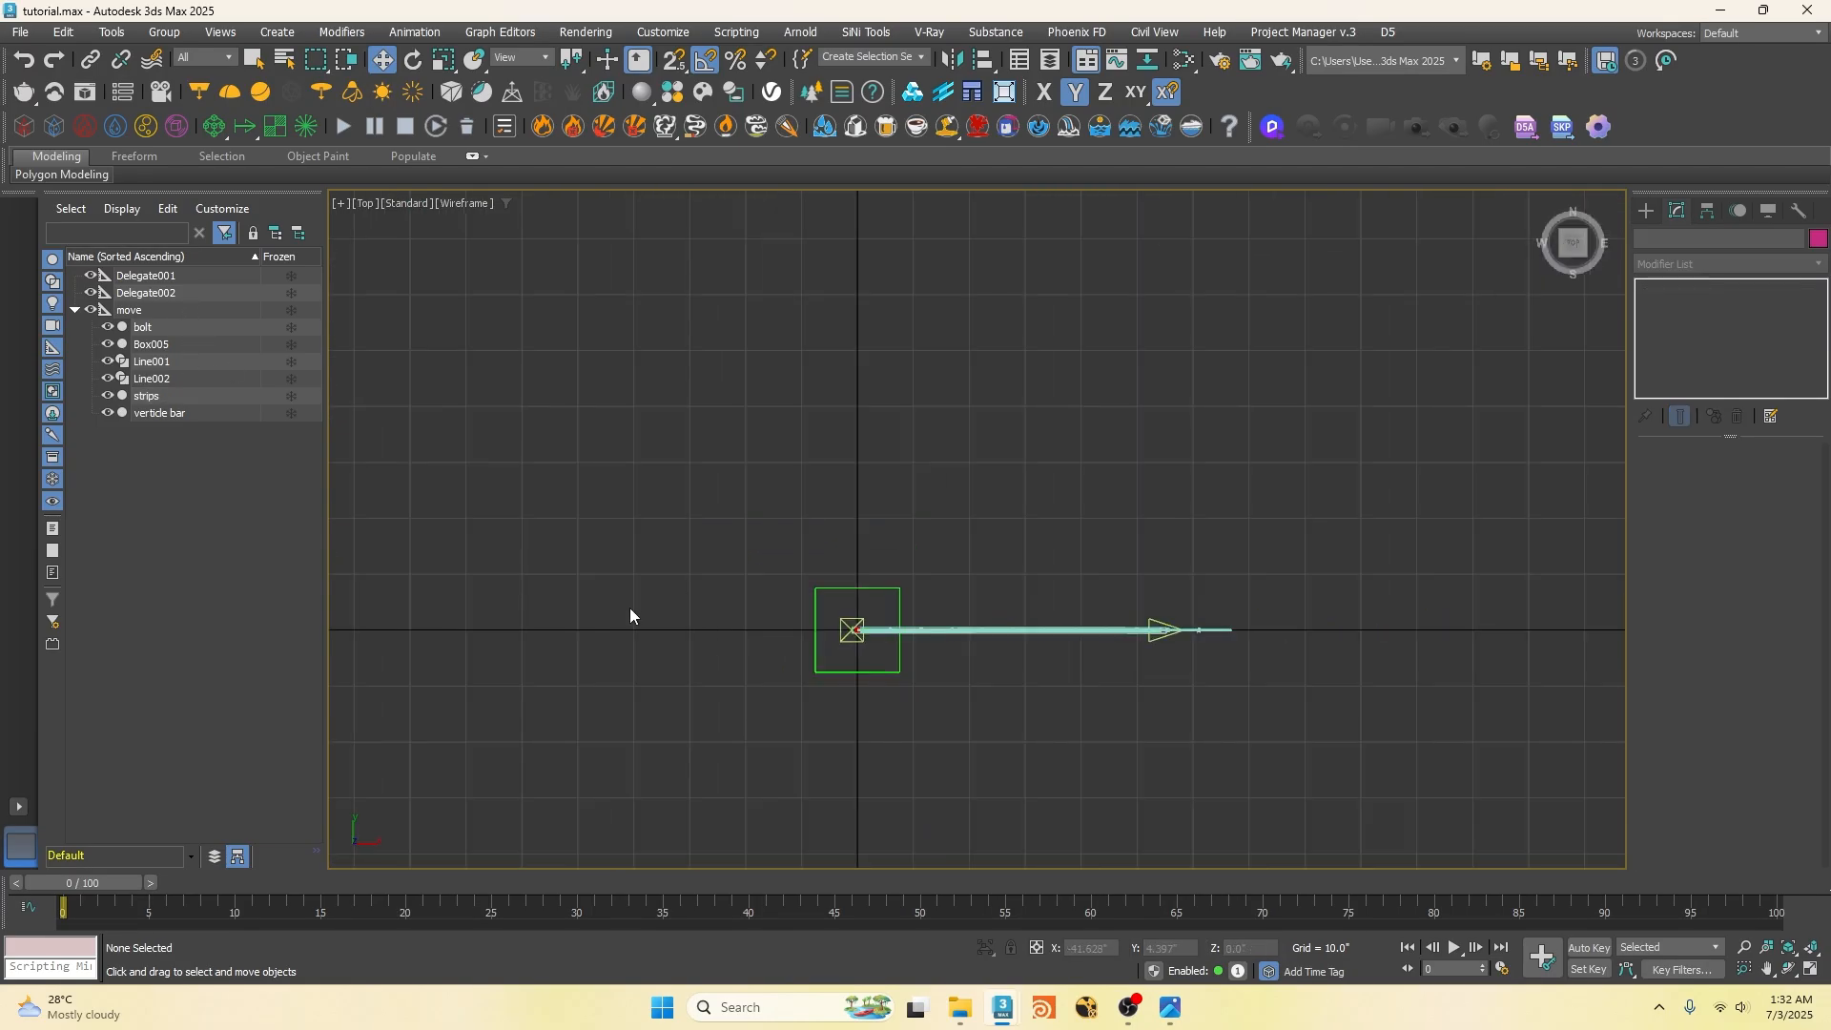
pyautogui.scroll(9, 876, 622)
pyautogui.scroll(-6, 578, 639)
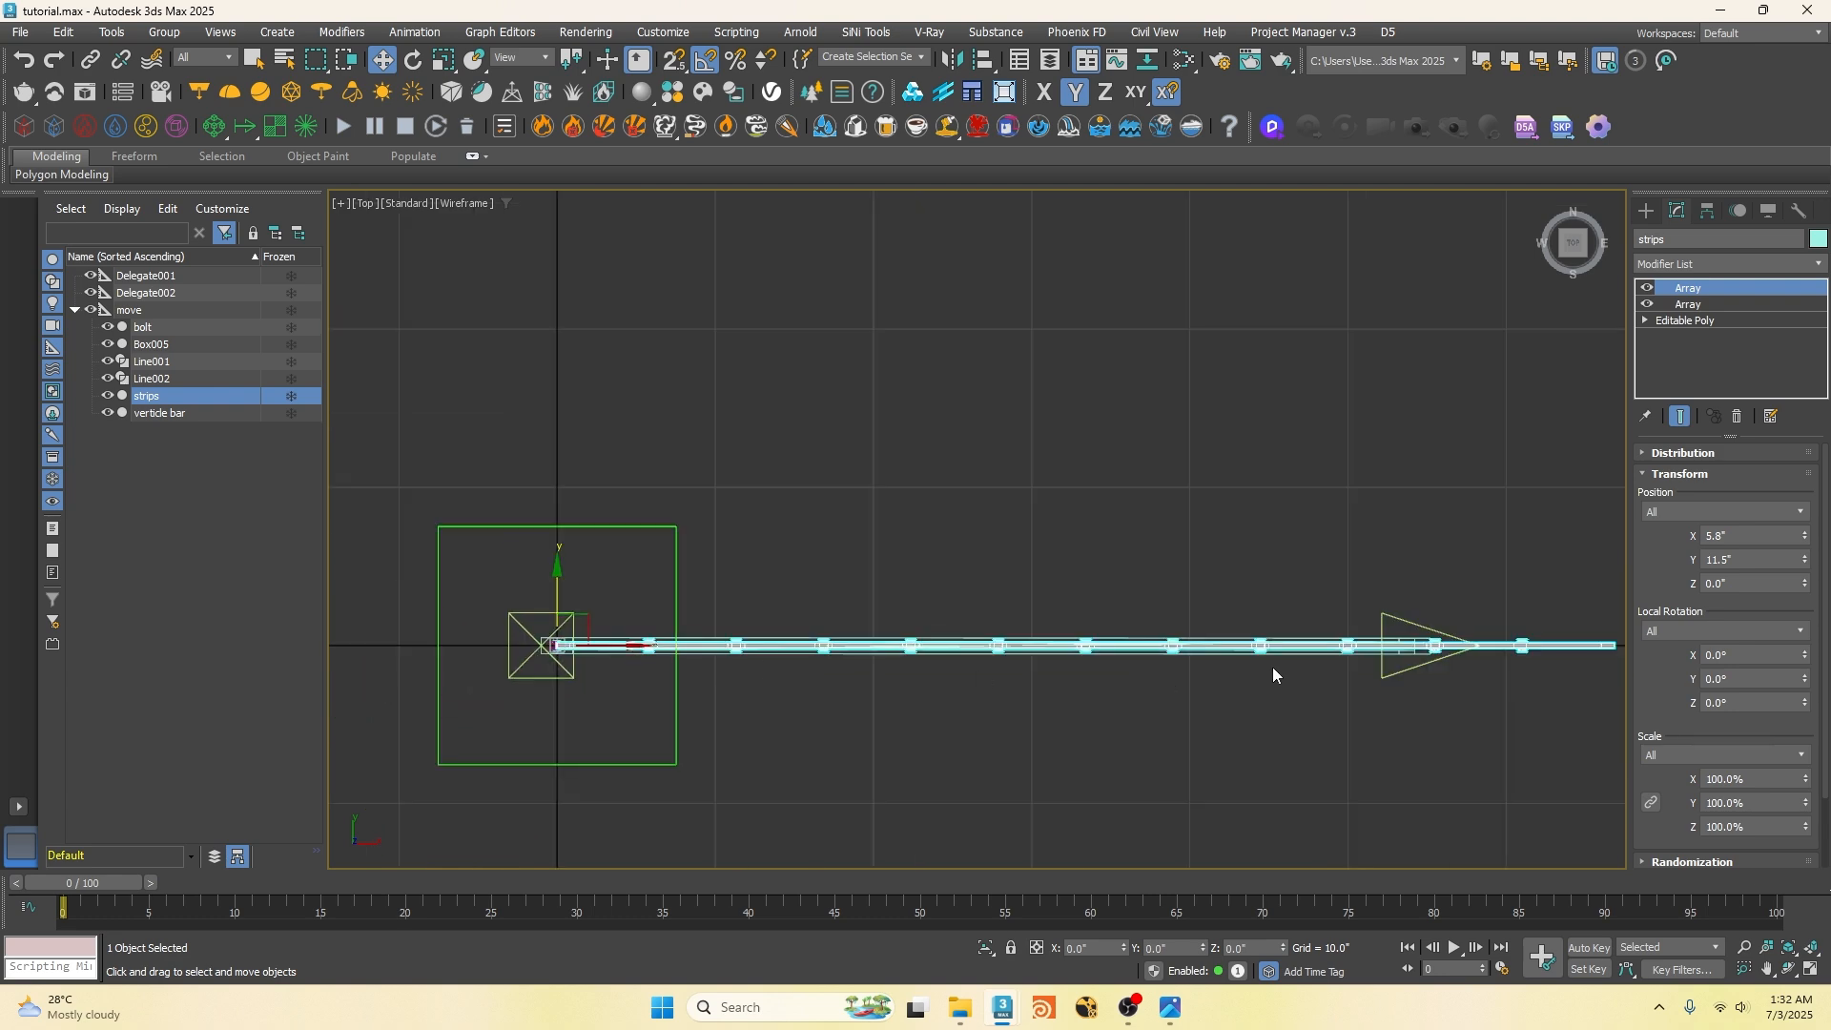
pyautogui.press('f')
pyautogui.scroll(5, 1083, 429)
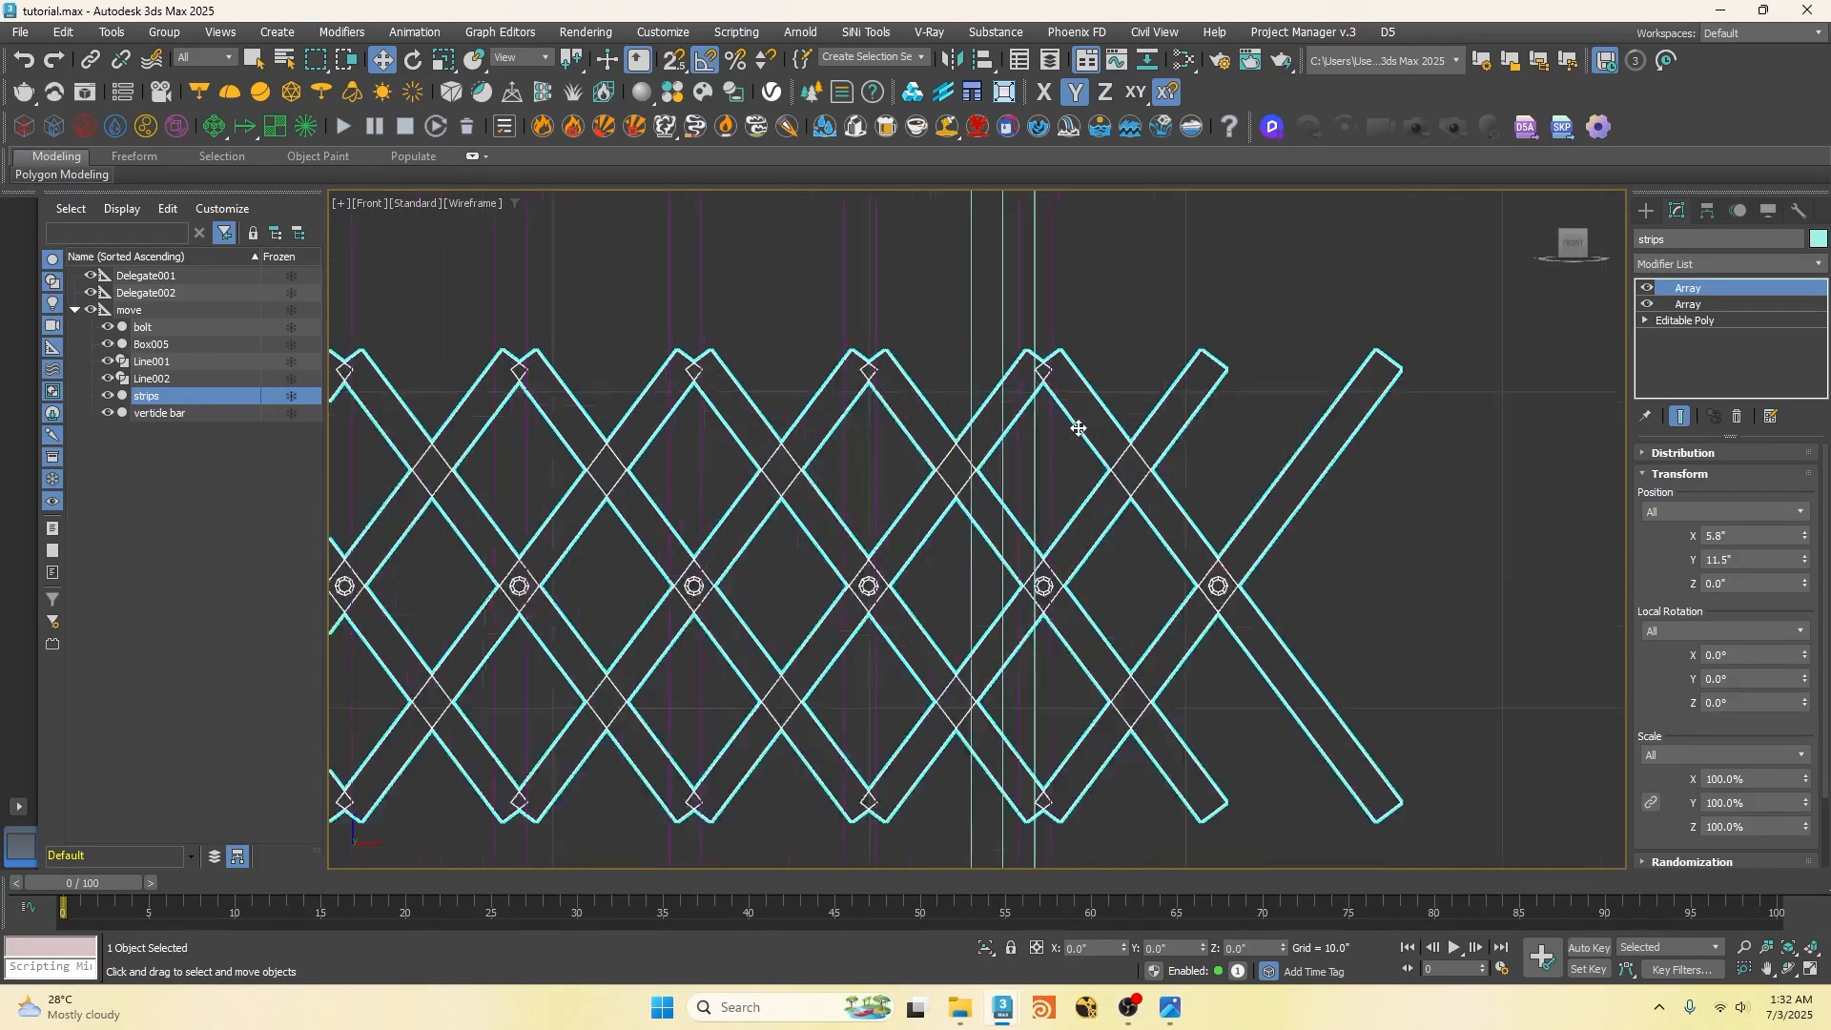
pyautogui.scroll(-7, 1102, 473)
# Step: Move Delegate002 outward along X to widen the frame and test how the strip rows follow
pyautogui.click(1098, 678)
pyautogui.moveTo(1177, 677); pyautogui.dragTo(1373, 572)
pyautogui.scroll(5, 1308, 498)
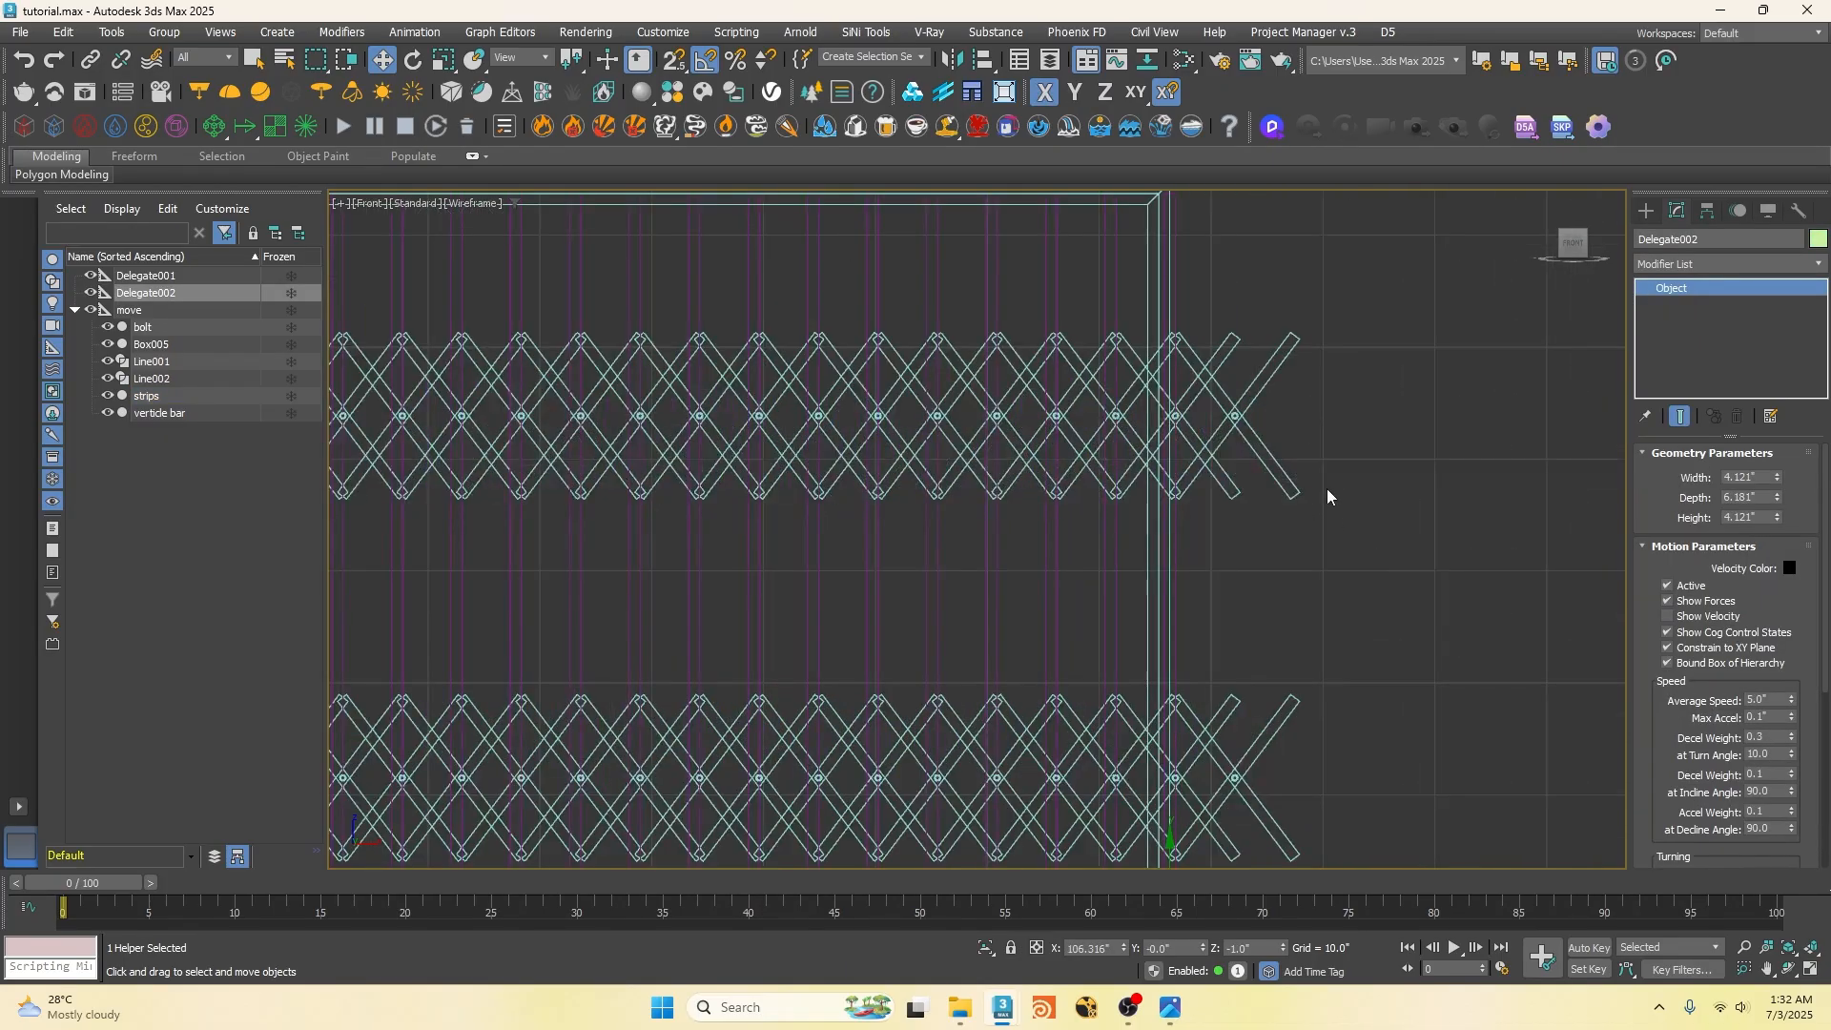
pyautogui.scroll(-4, 862, 543)
pyautogui.scroll(2, 796, 541)
pyautogui.scroll(-3, 796, 540)
pyautogui.scroll(3, 1240, 658)
pyautogui.moveTo(1254, 700)
pyautogui.mouseDown()
pyautogui.moveTo(1545, 695)
pyautogui.moveTo(1180, 691)
pyautogui.moveTo(1232, 693)
pyautogui.mouseUp()
# Step: Reduce the Strength of the strips' lower Array modifier to 87.1% so the rows fit within the frame width
pyautogui.click(1188, 618)
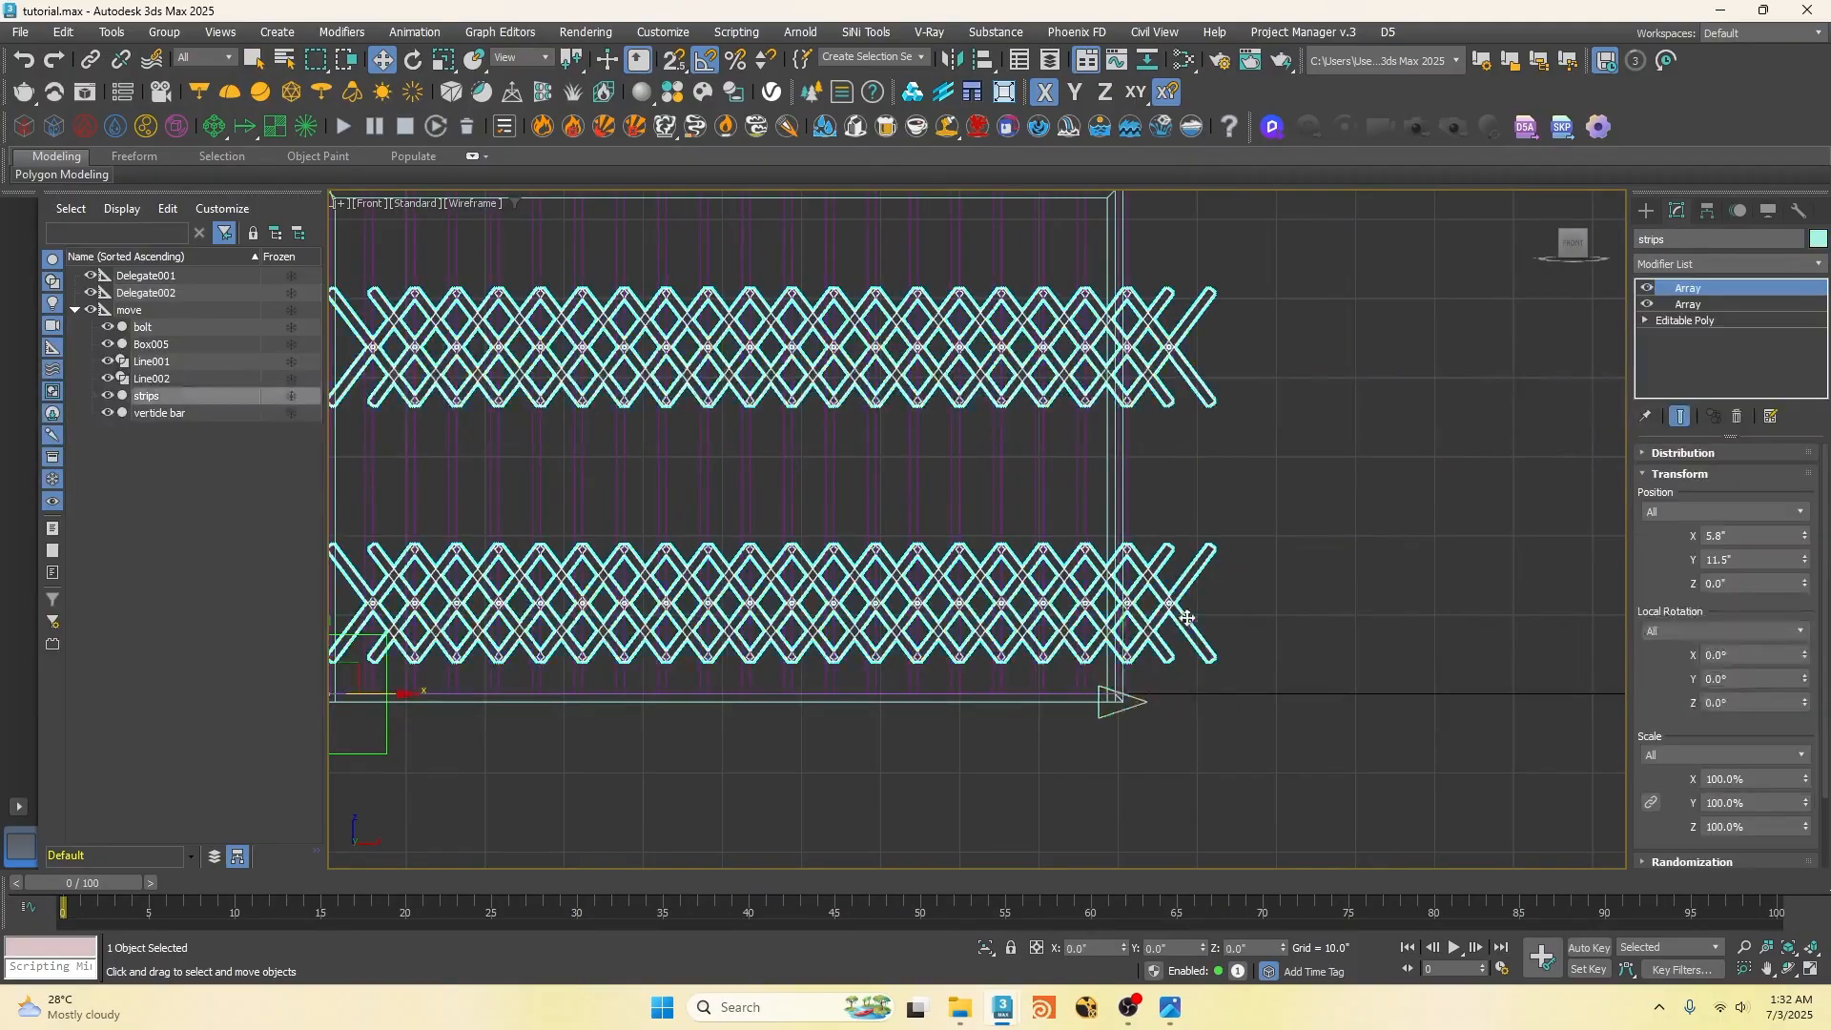
pyautogui.click(1644, 474)
pyautogui.click(1639, 451)
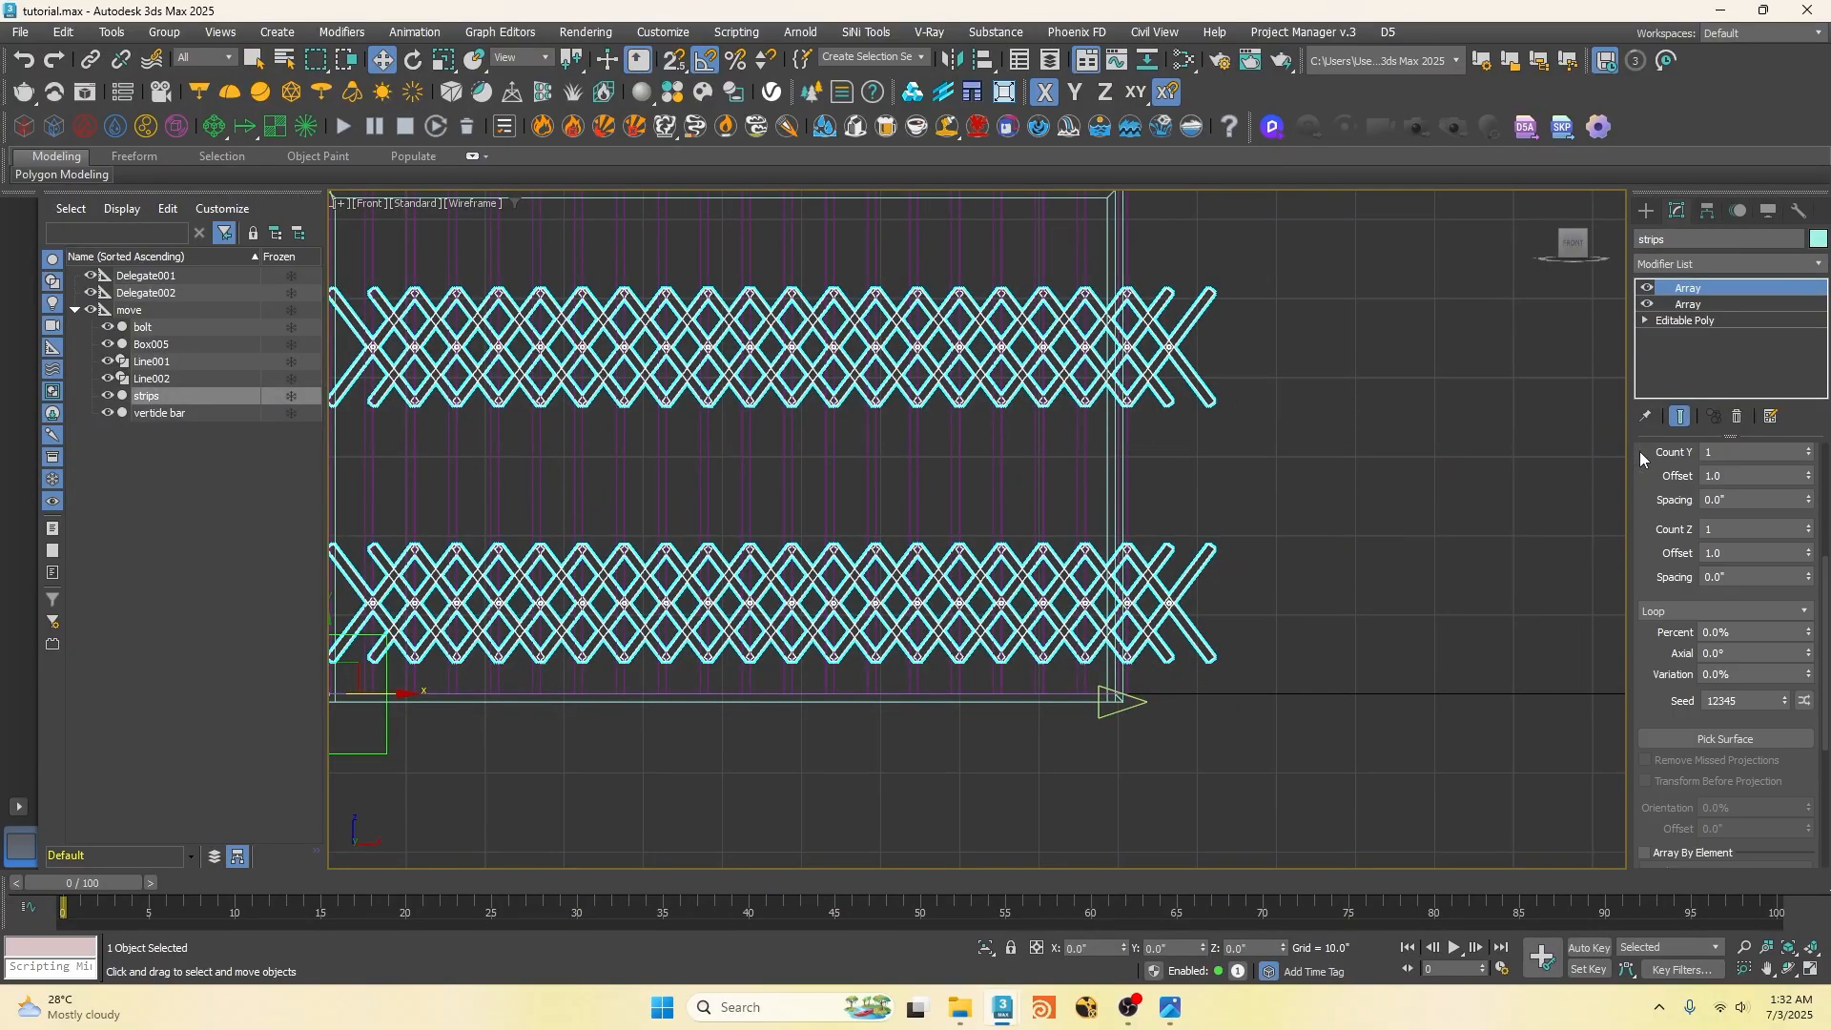
pyautogui.click(1688, 304)
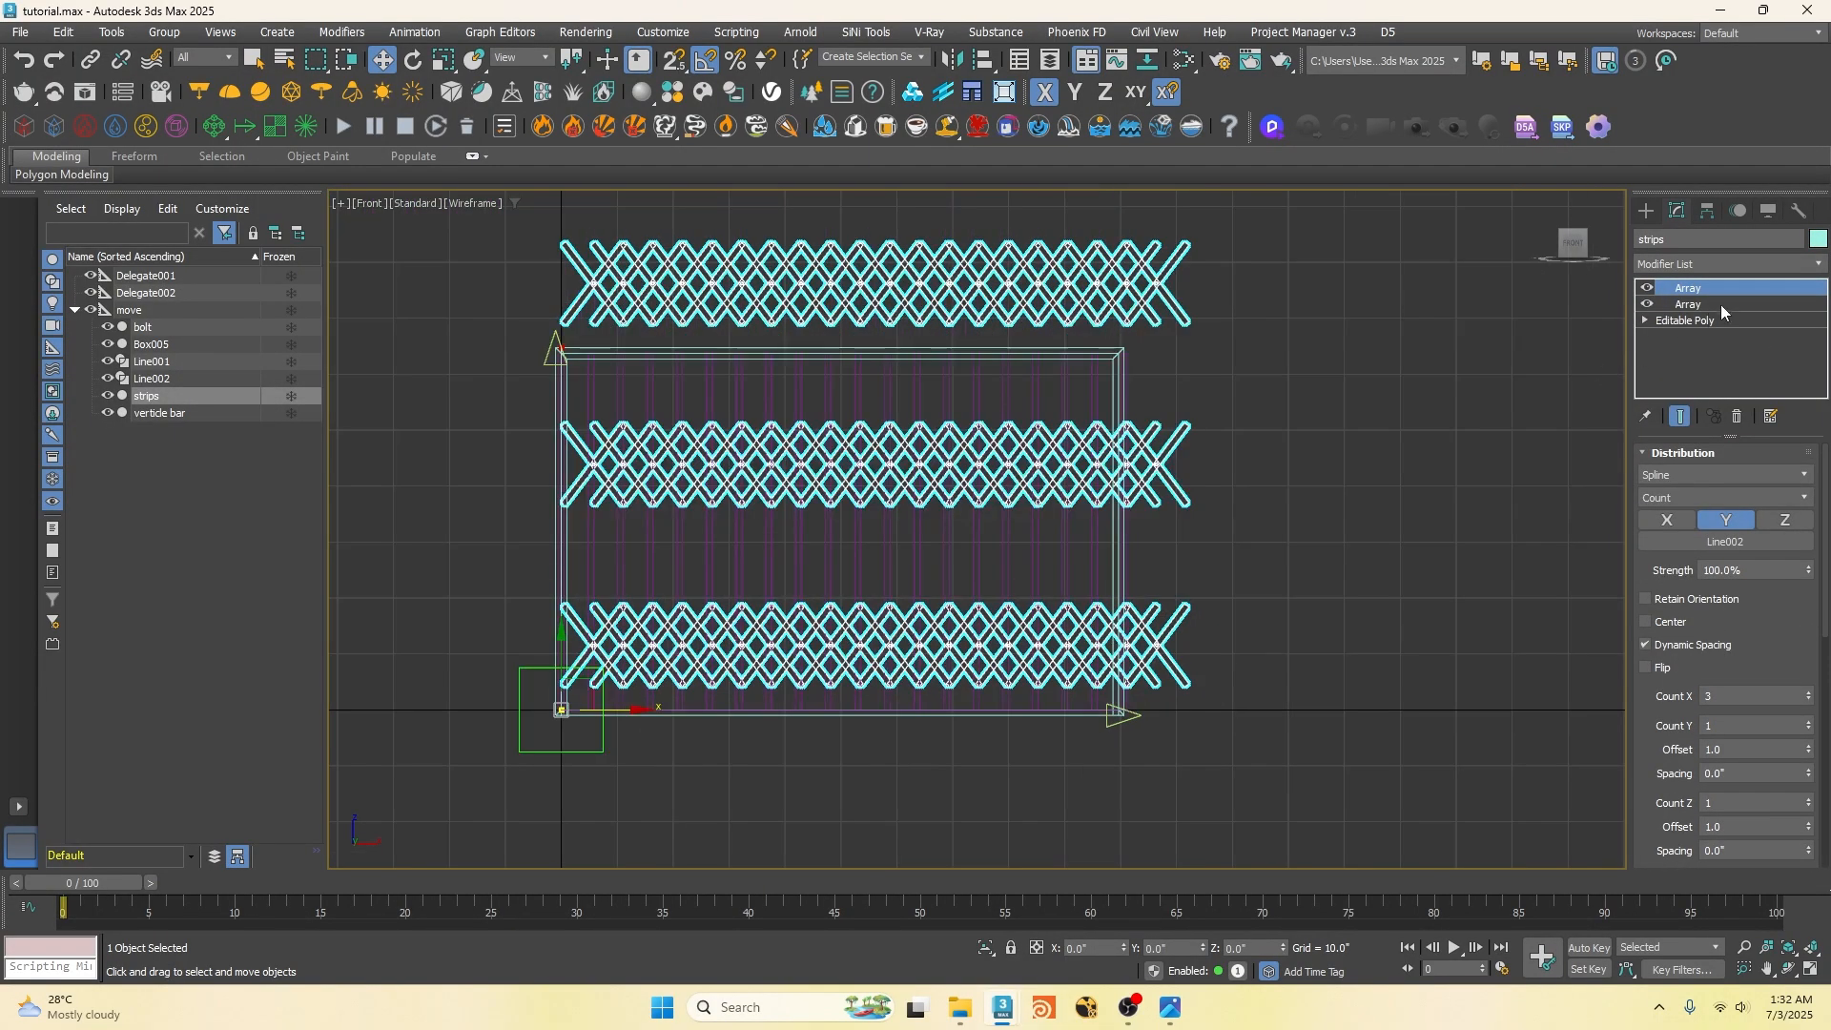
pyautogui.moveTo(1807, 574); pyautogui.dragTo(1814, 760)
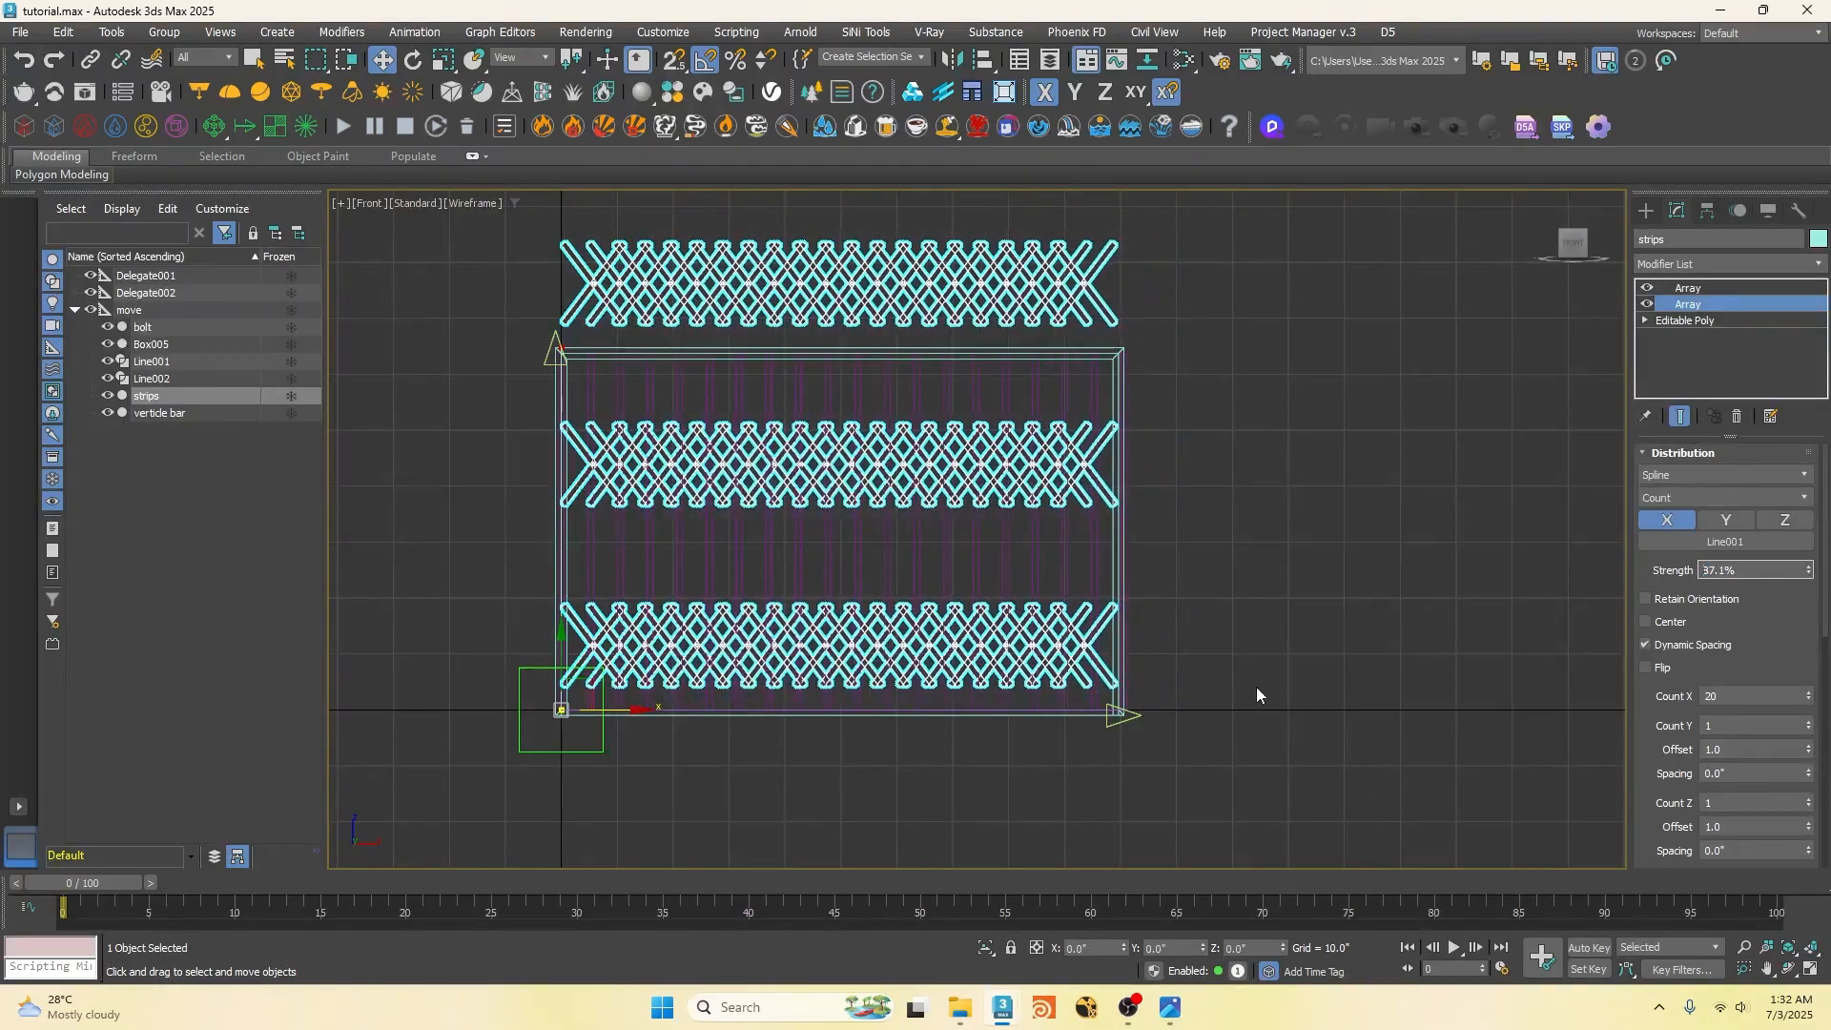
# Step: Move Delegate002 along X to about 100.6" to test the strip rows against a changed frame width
pyautogui.scroll(5, 1185, 438)
pyautogui.scroll(-7, 1112, 633)
pyautogui.click(1112, 624)
pyautogui.moveTo(1169, 624)
pyautogui.mouseDown()
pyautogui.moveTo(839, 624)
pyautogui.moveTo(1401, 620)
pyautogui.moveTo(965, 621)
pyautogui.moveTo(1302, 621)
pyautogui.moveTo(1134, 624)
pyautogui.moveTo(1173, 621)
pyautogui.mouseUp()
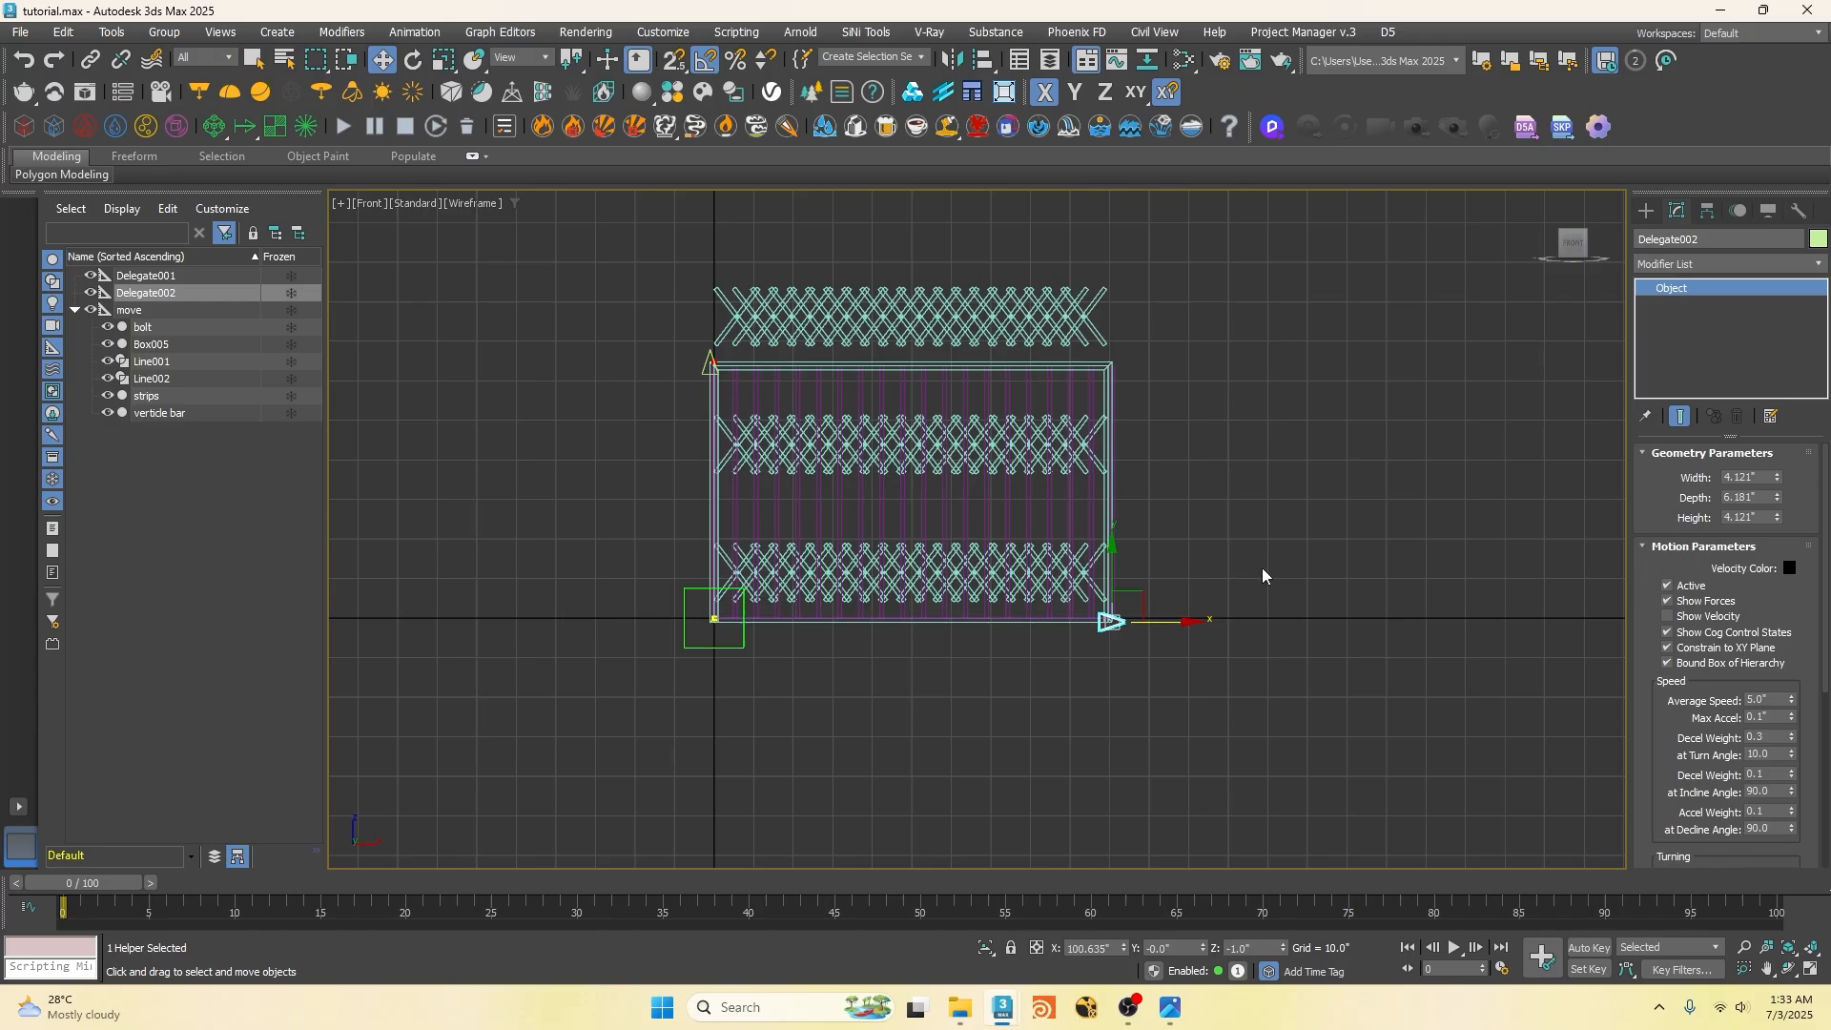
# Step: Assign a Float Script controller to the Strength of the strips' lower Array and evaluate it with the expression 100
pyautogui.click(1088, 467)
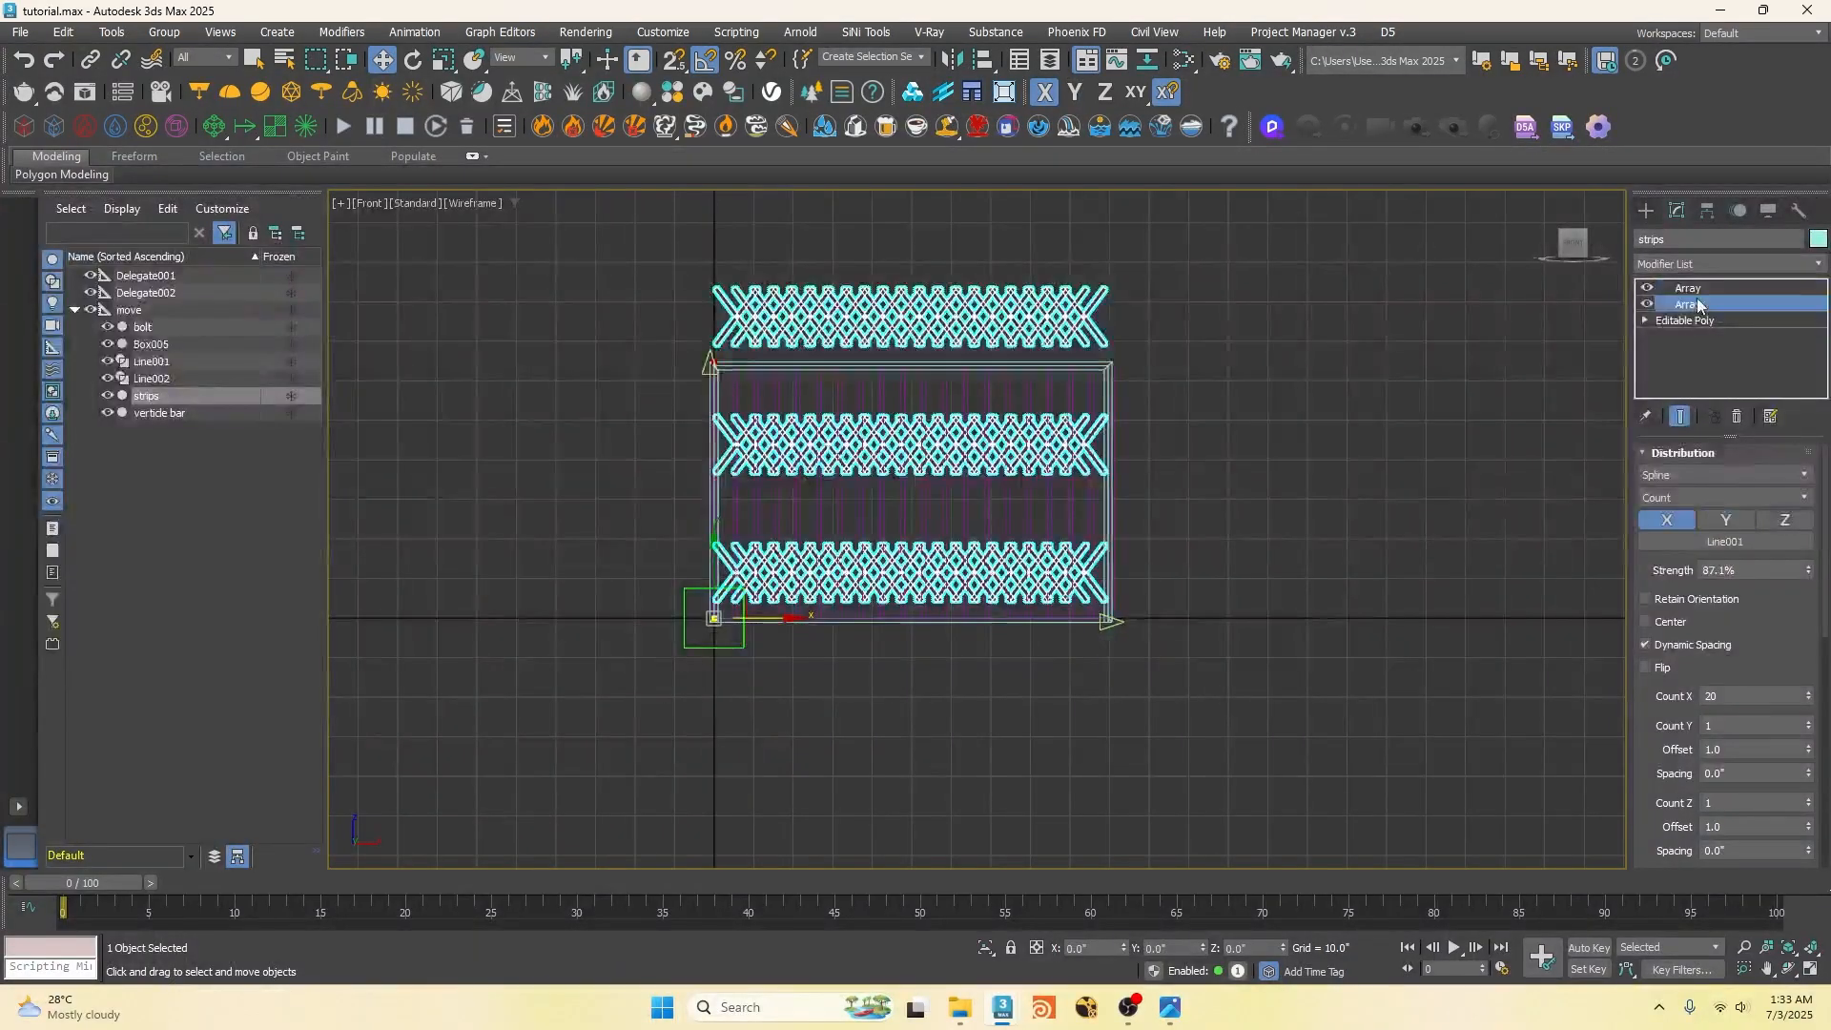
pyautogui.rightClick(1732, 569)
pyautogui.moveTo(1595, 374)
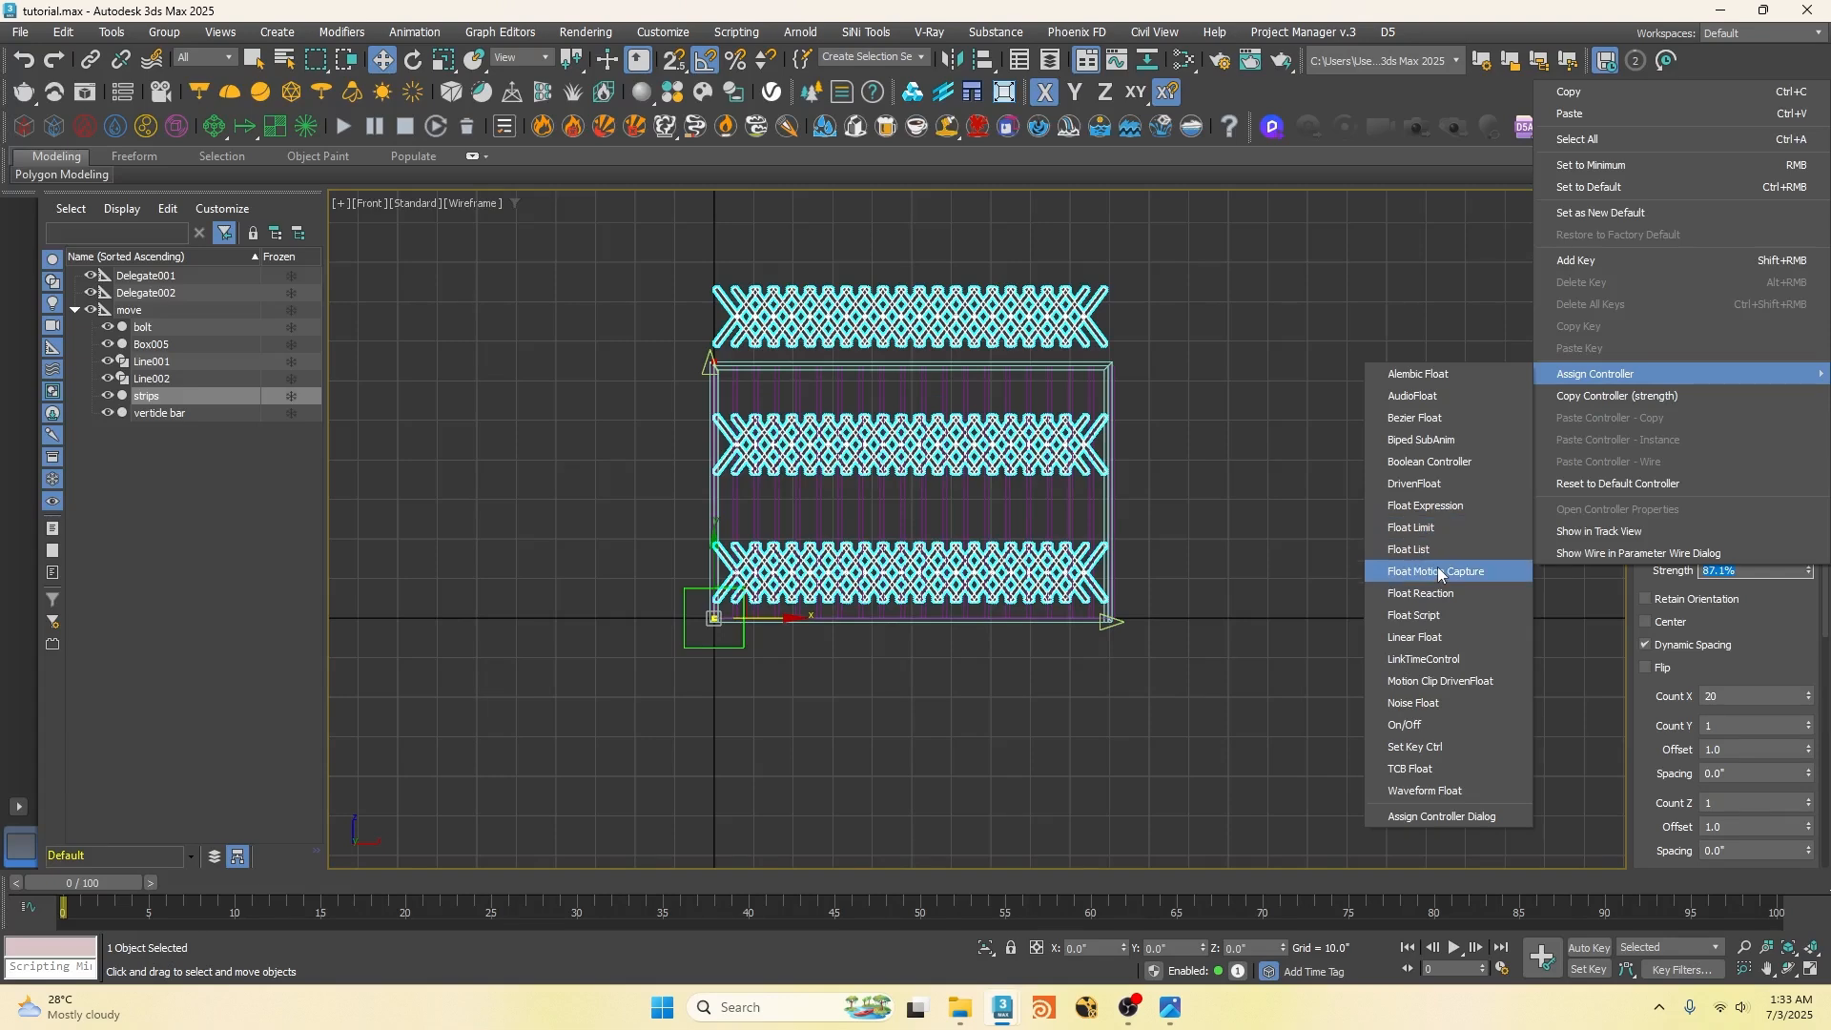
pyautogui.click(1434, 615)
pyautogui.moveTo(1194, 668); pyautogui.dragTo(721, 692)
pyautogui.scroll(2, 764, 570)
pyautogui.write('100')
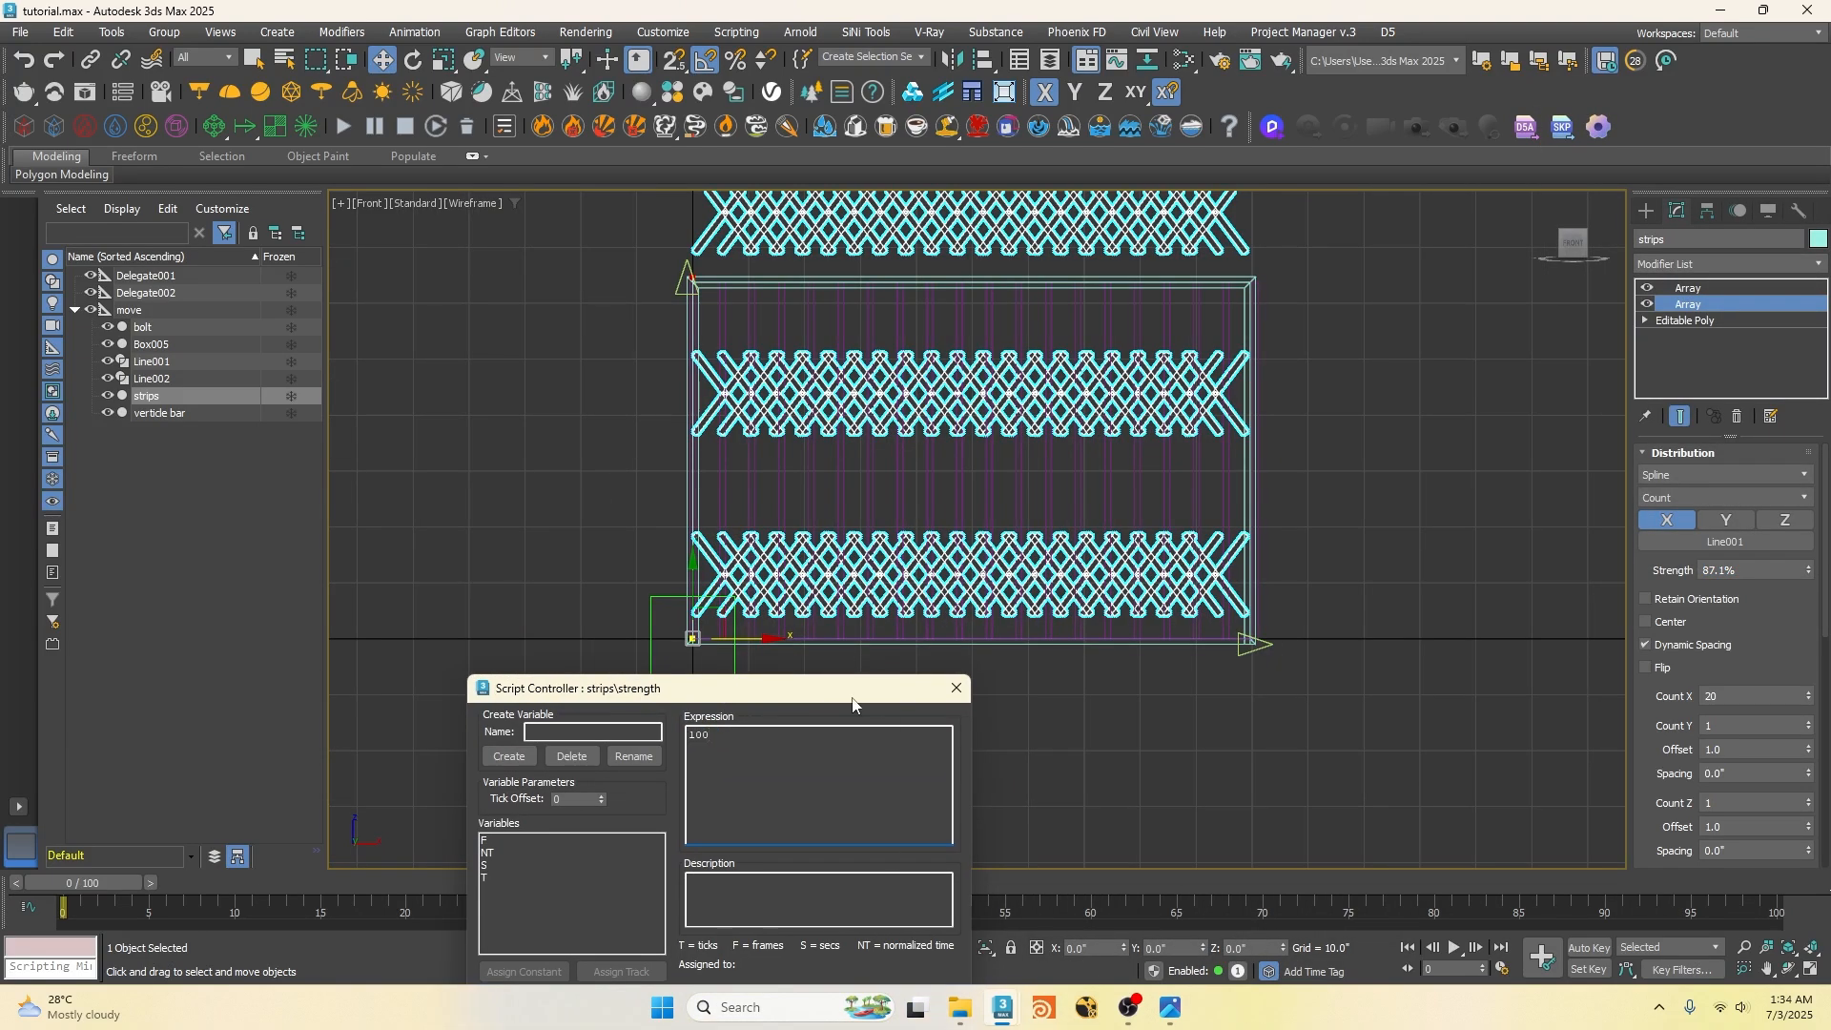
pyautogui.moveTo(853, 698); pyautogui.dragTo(792, 770)
pyautogui.click(758, 866)
pyautogui.scroll(2, 1262, 586)
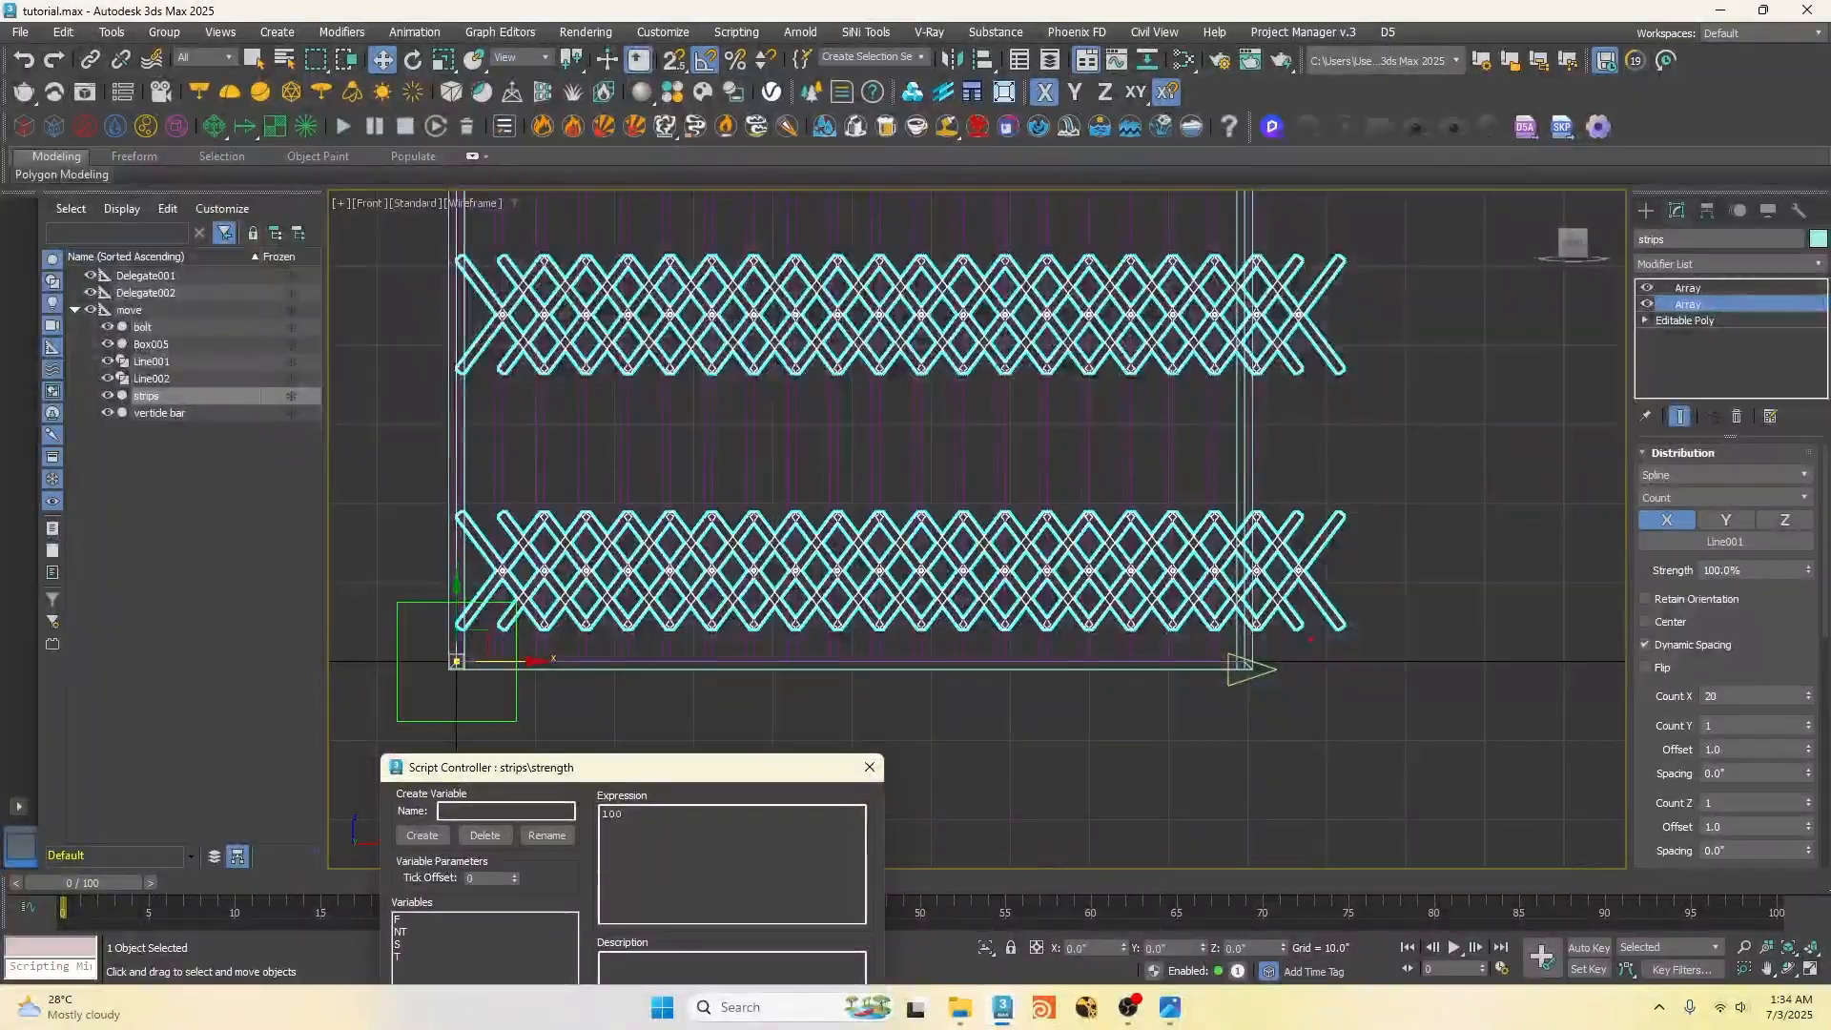
pyautogui.moveTo(458, 670); pyautogui.dragTo(1202, 686)
pyautogui.moveTo(1001, 725); pyautogui.dragTo(1213, 764)
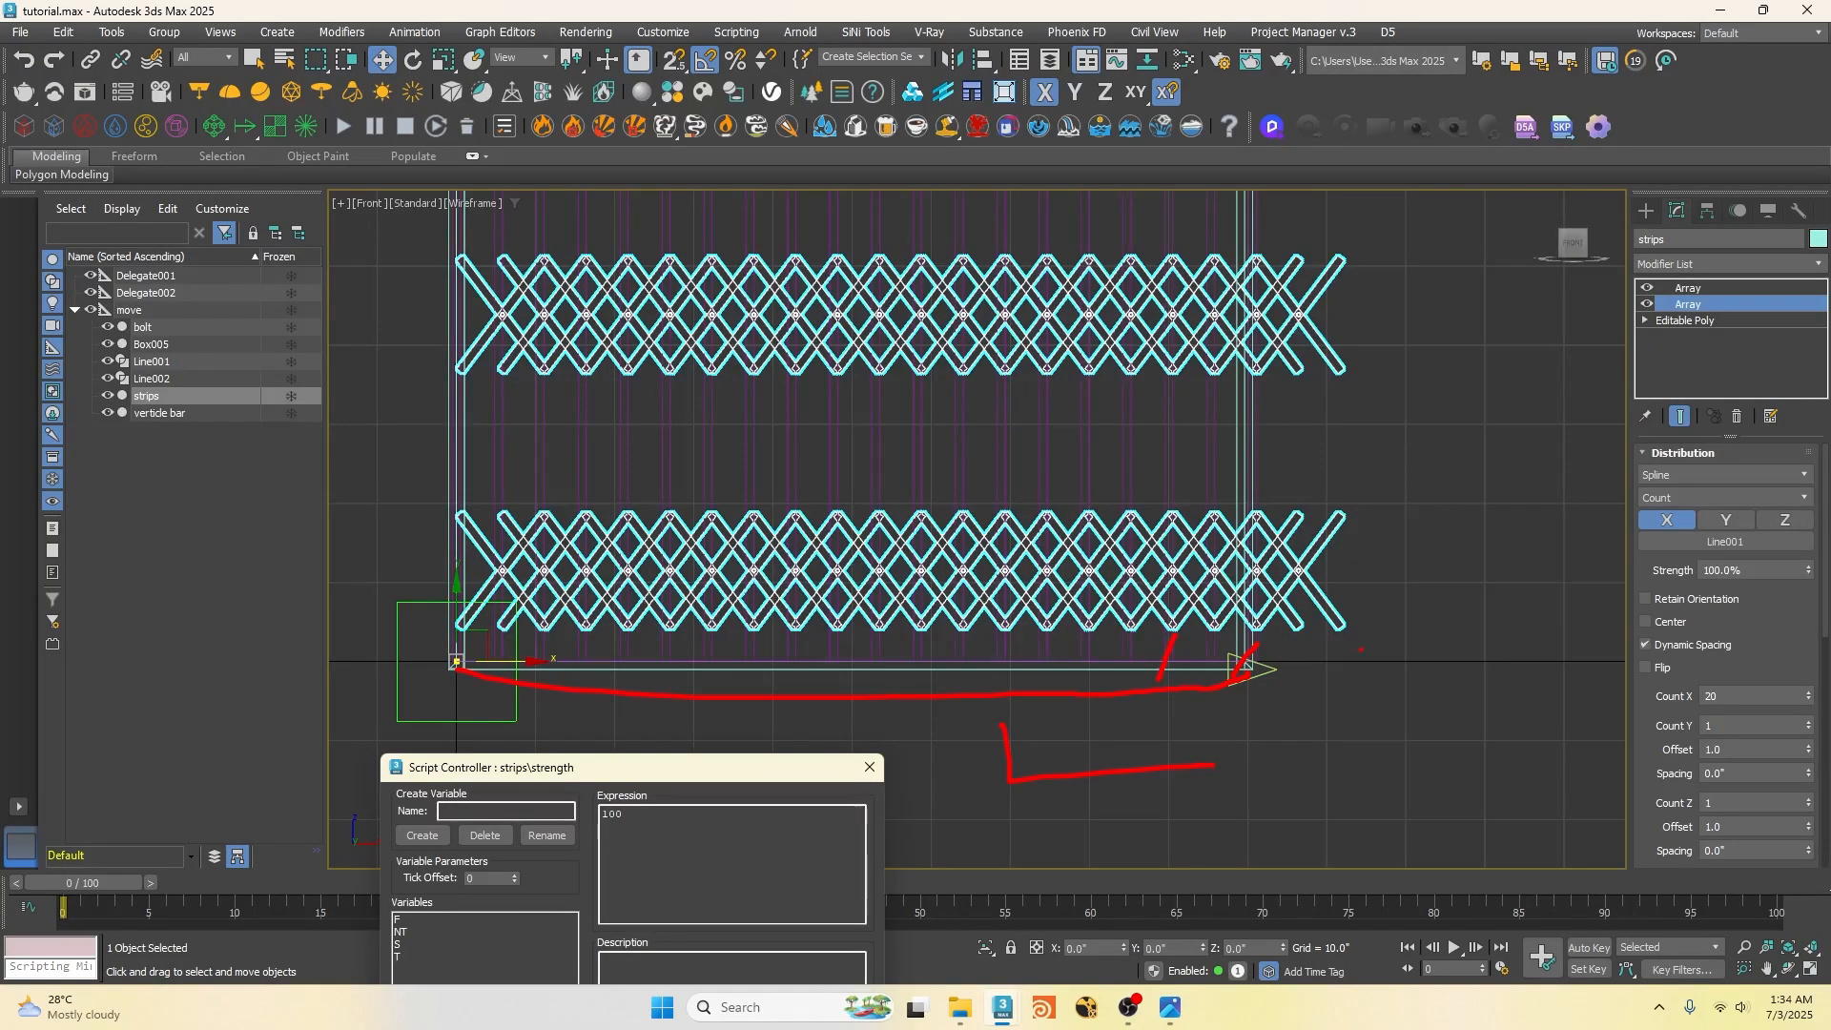
pyautogui.moveTo(1291, 652); pyautogui.dragTo(1287, 679)
pyautogui.moveTo(1306, 650); pyautogui.dragTo(1320, 743)
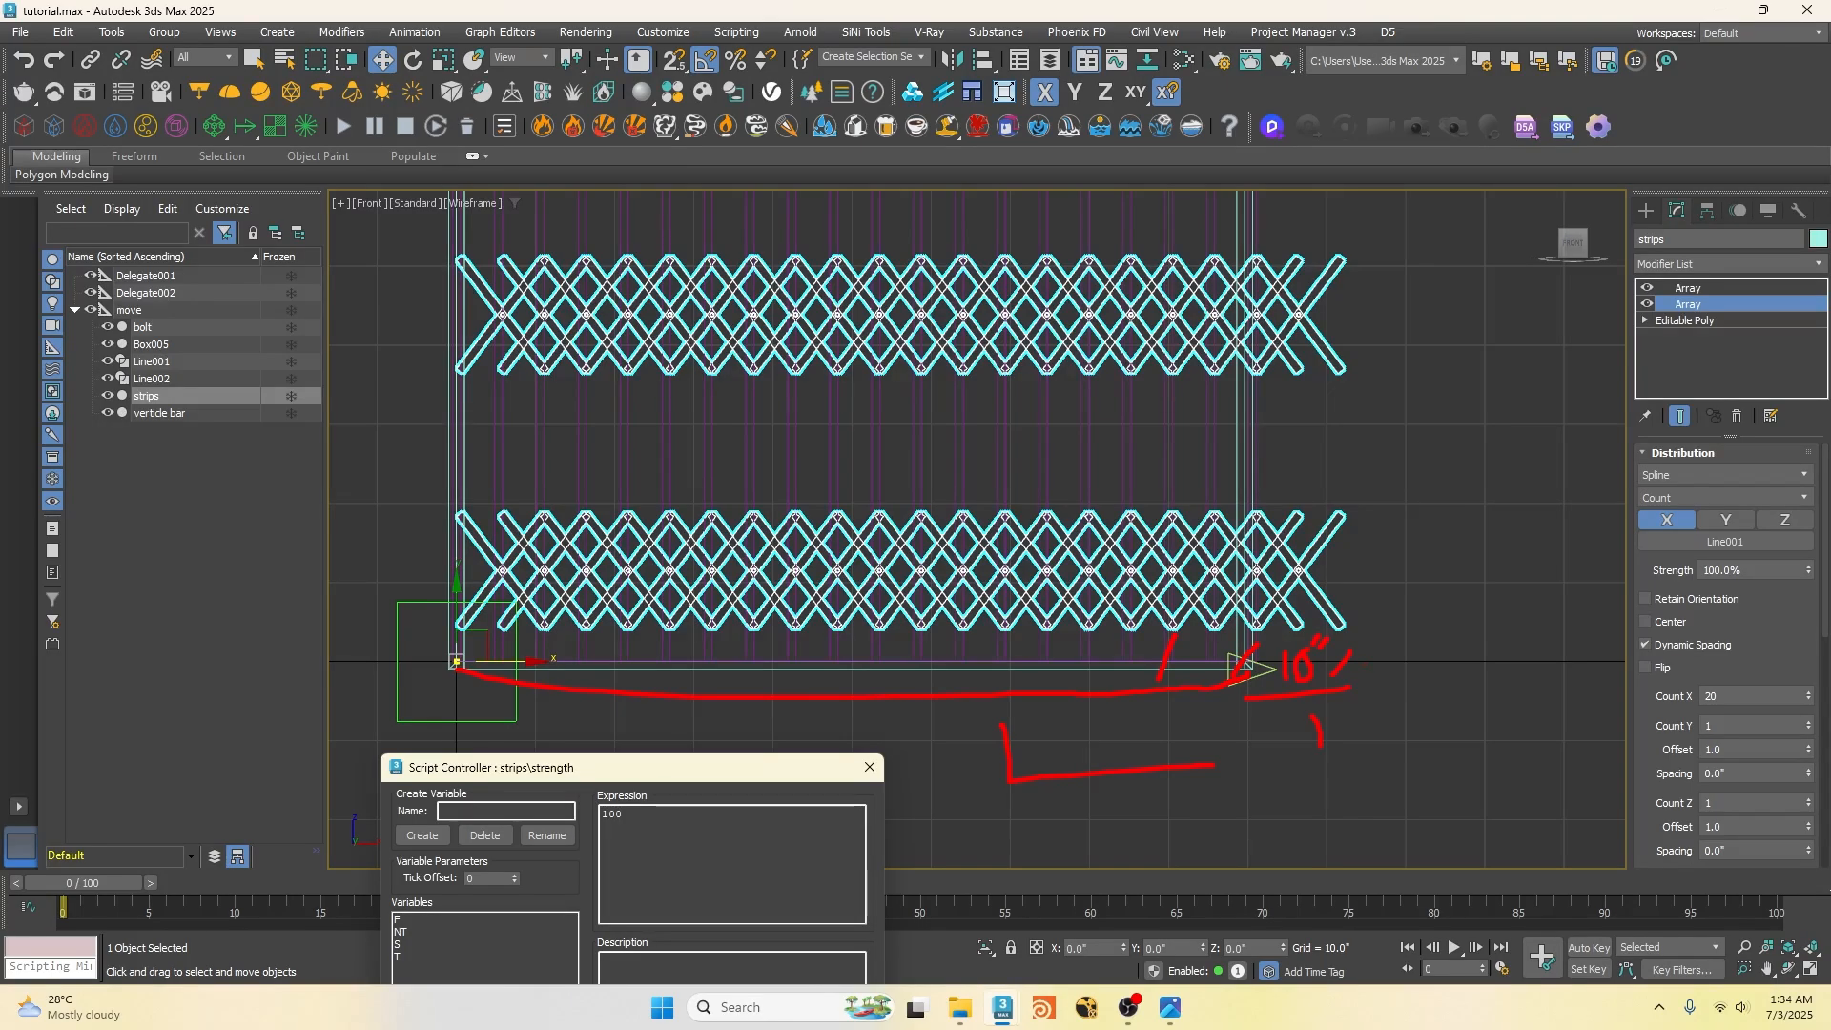
pyautogui.moveTo(1540, 616); pyautogui.dragTo(1504, 697)
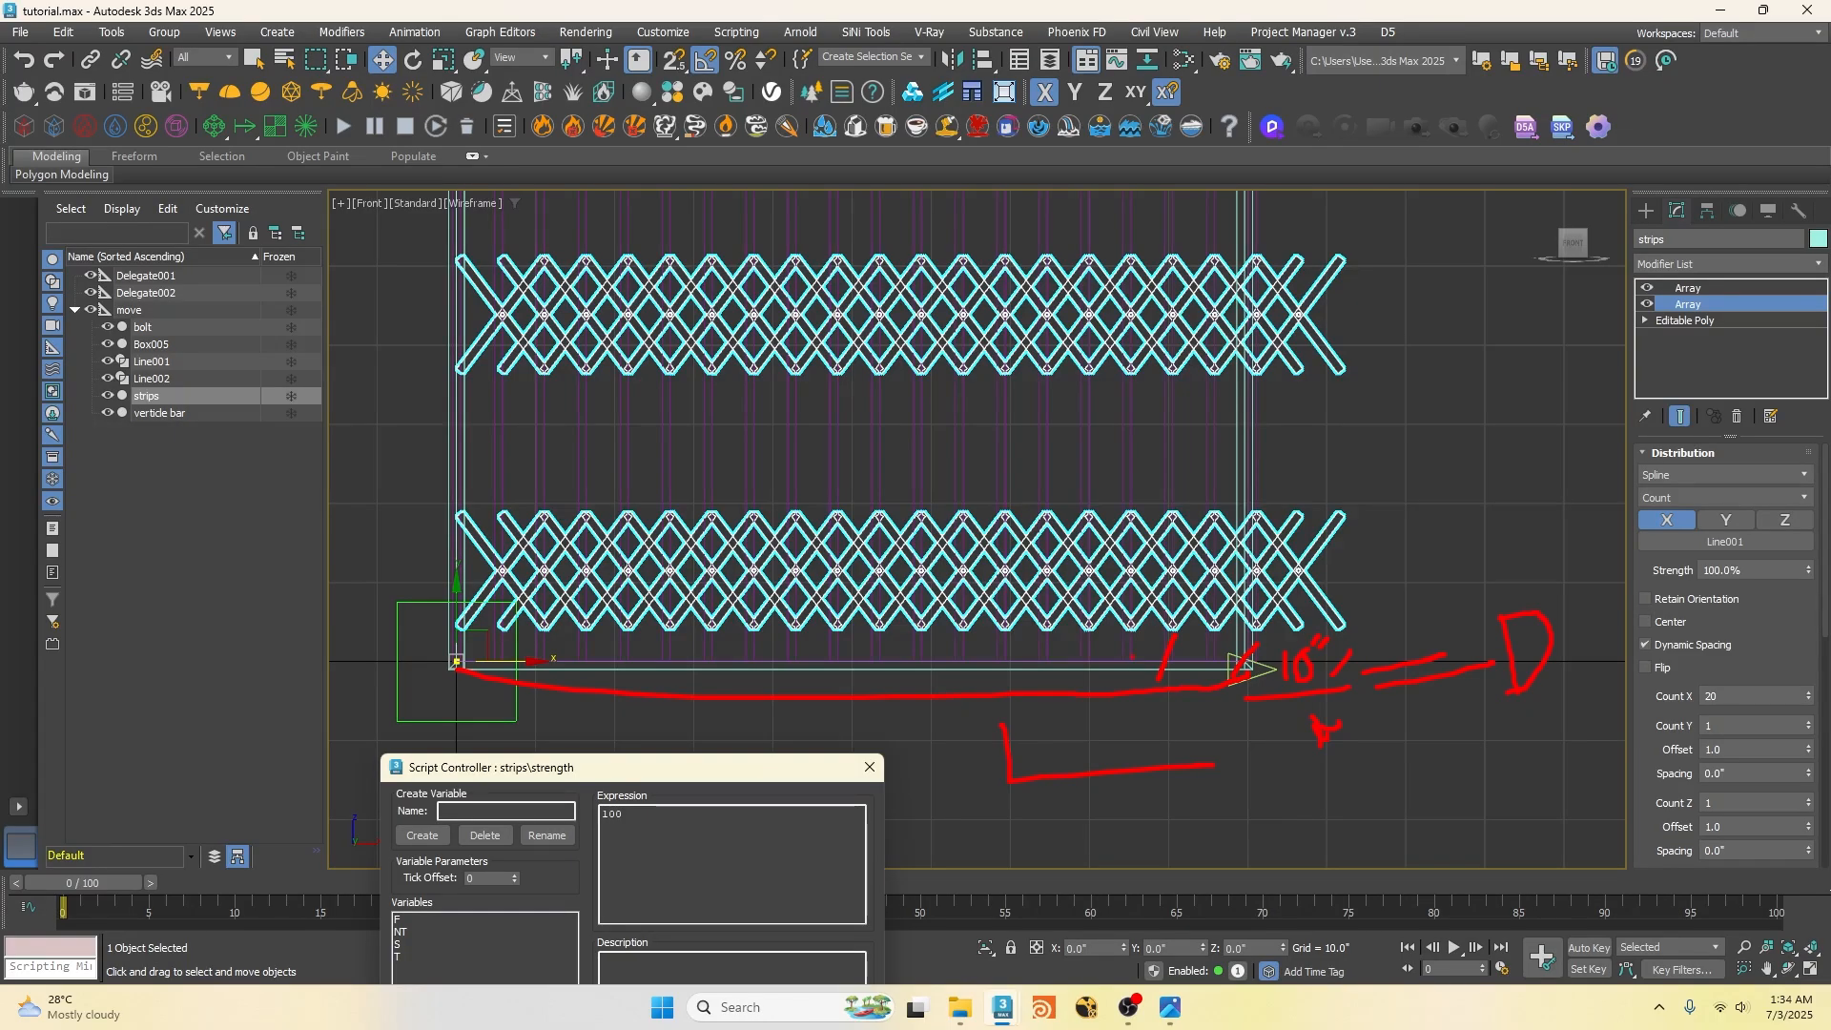
pyautogui.moveTo(1169, 658); pyautogui.dragTo(457, 665)
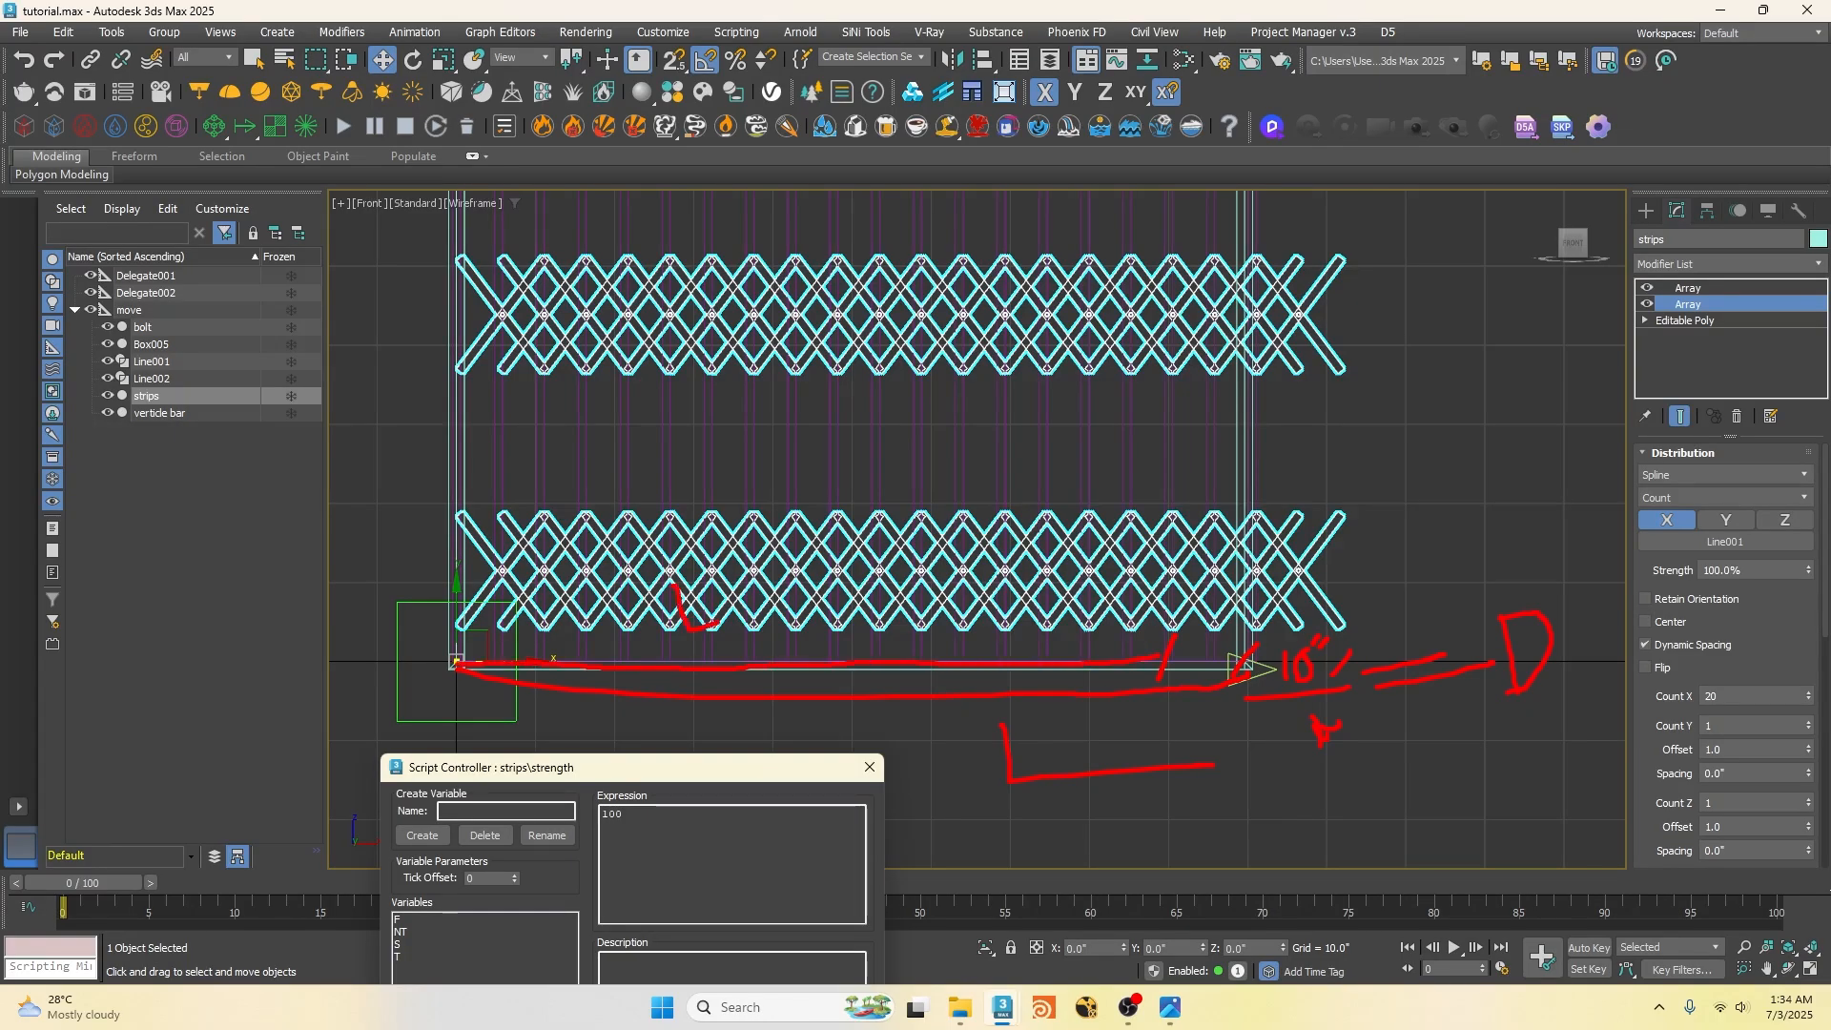
pyautogui.moveTo(761, 596)
pyautogui.mouseDown()
pyautogui.moveTo(890, 570)
pyautogui.moveTo(913, 522)
pyautogui.mouseUp()
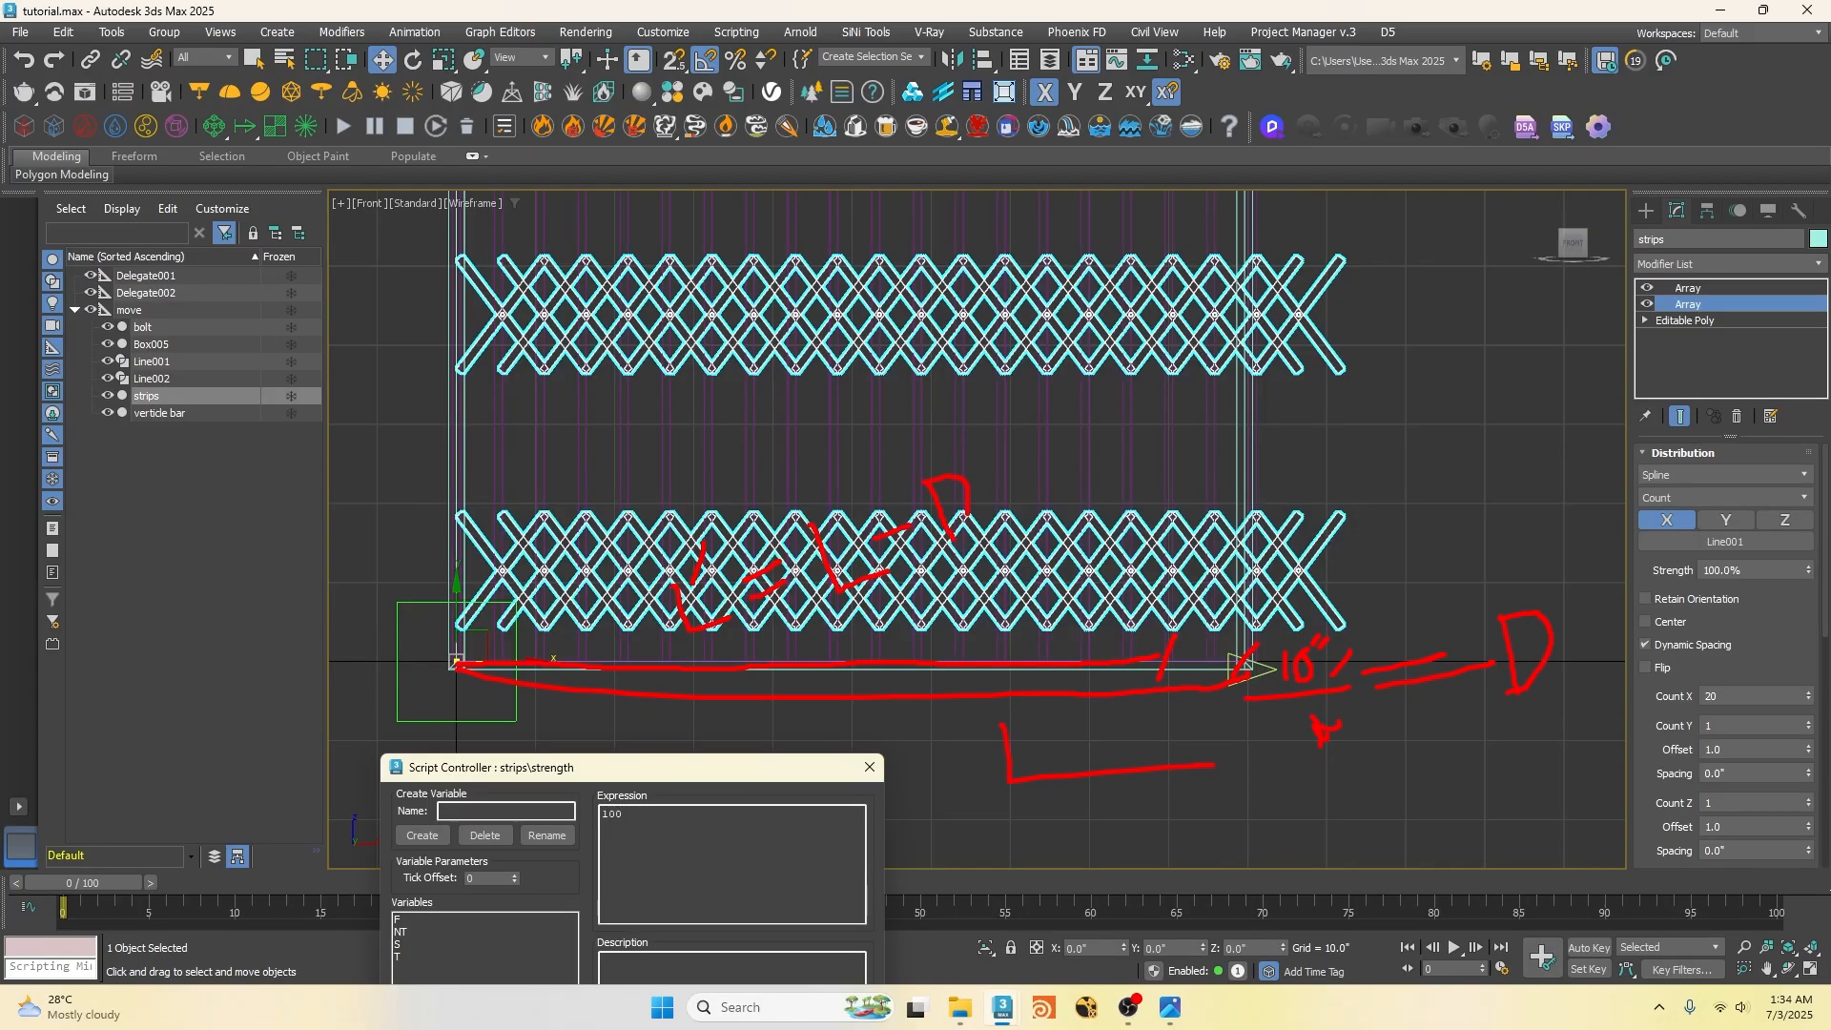
pyautogui.moveTo(639, 252); pyautogui.dragTo(629, 307)
pyautogui.moveTo(675, 280); pyautogui.dragTo(679, 299)
pyautogui.moveTo(790, 237); pyautogui.dragTo(923, 218)
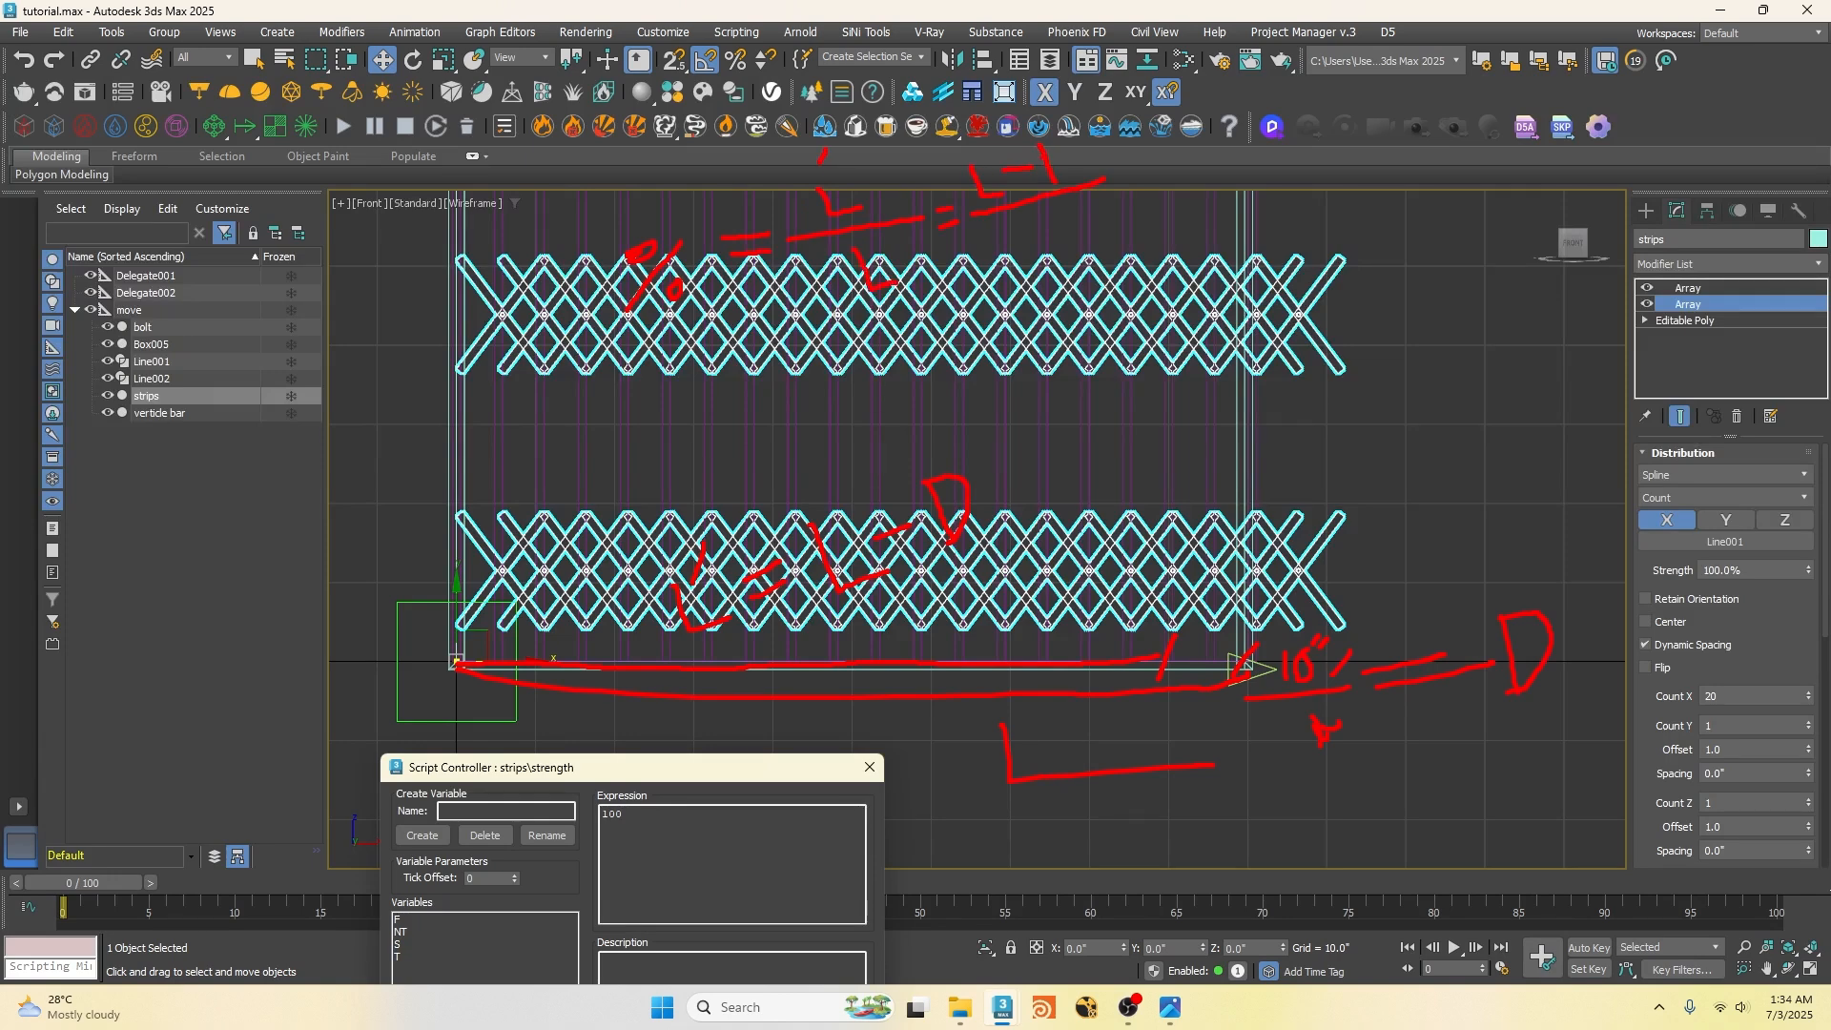
pyautogui.moveTo(1037, 216)
pyautogui.mouseDown()
pyautogui.moveTo(1056, 252)
pyautogui.moveTo(1083, 247)
pyautogui.mouseUp()
pyautogui.moveTo(1169, 165); pyautogui.dragTo(1249, 147)
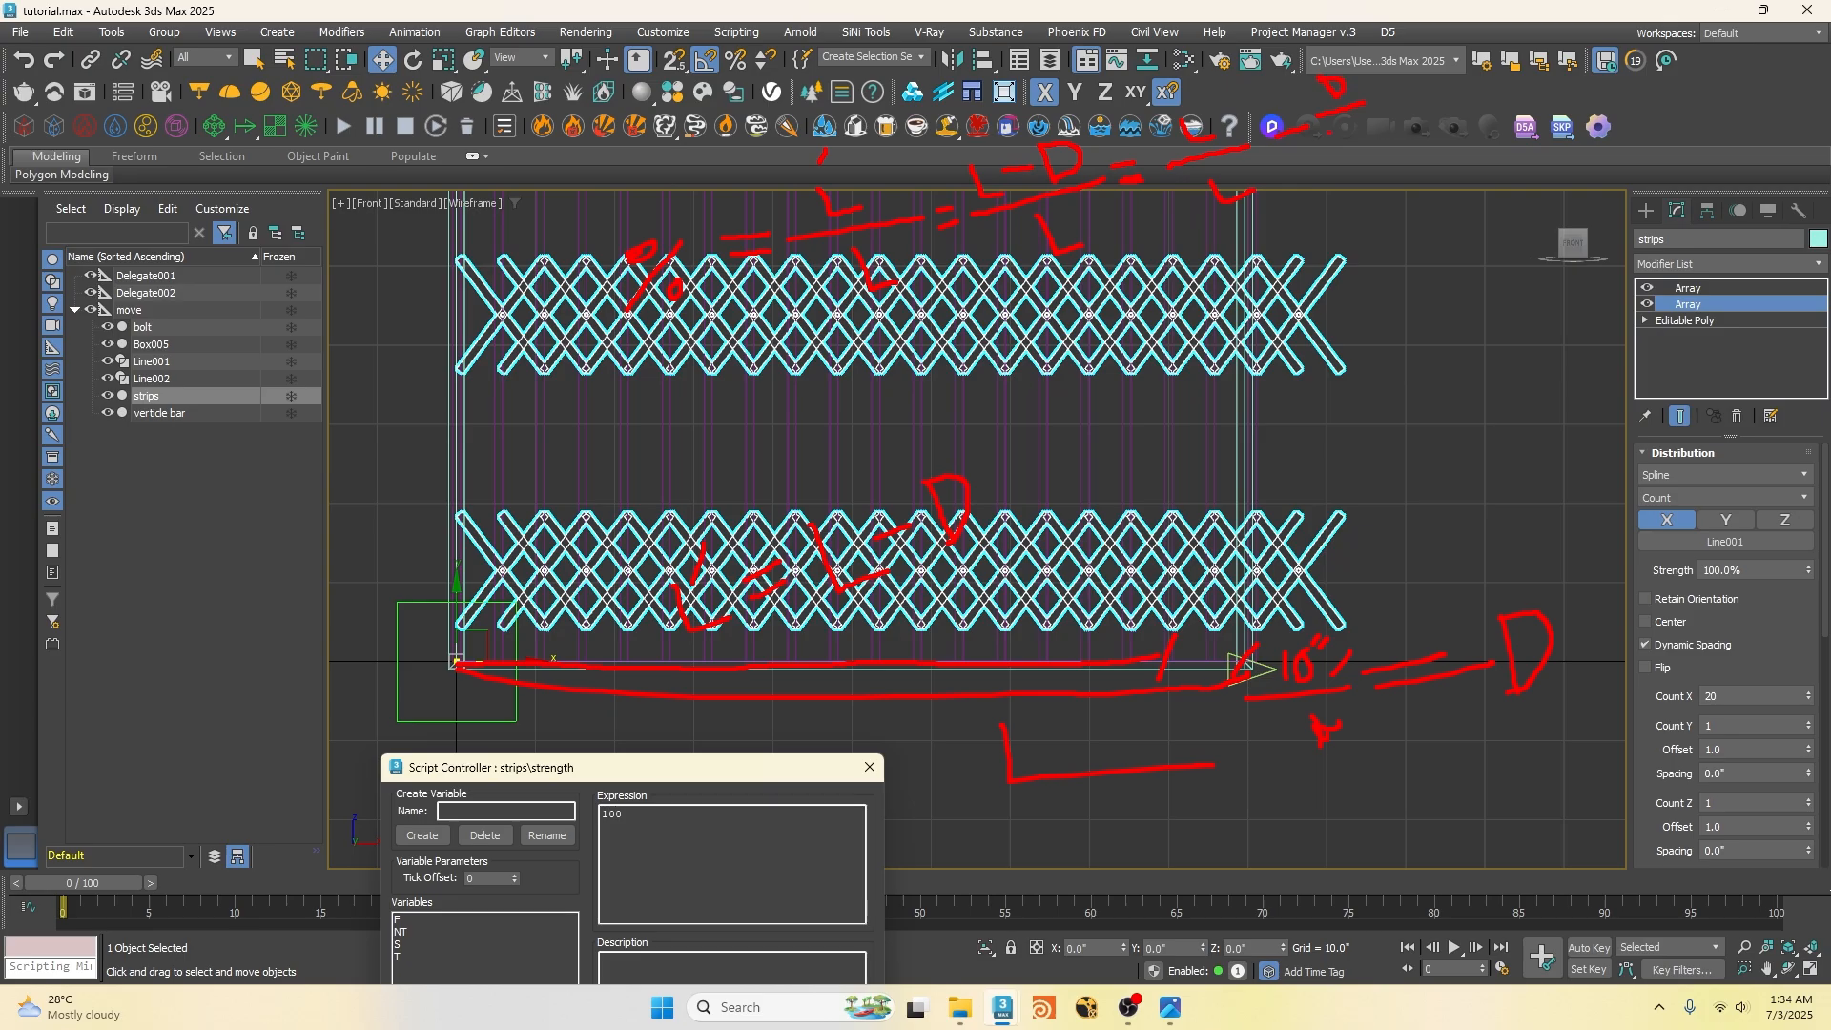
pyautogui.moveTo(1282, 283); pyautogui.dragTo(1343, 248)
pyautogui.moveTo(1308, 291); pyautogui.dragTo(1353, 266)
pyautogui.moveTo(1225, 107); pyautogui.dragTo(1195, 169)
pyautogui.moveTo(1253, 147); pyautogui.dragTo(1235, 184)
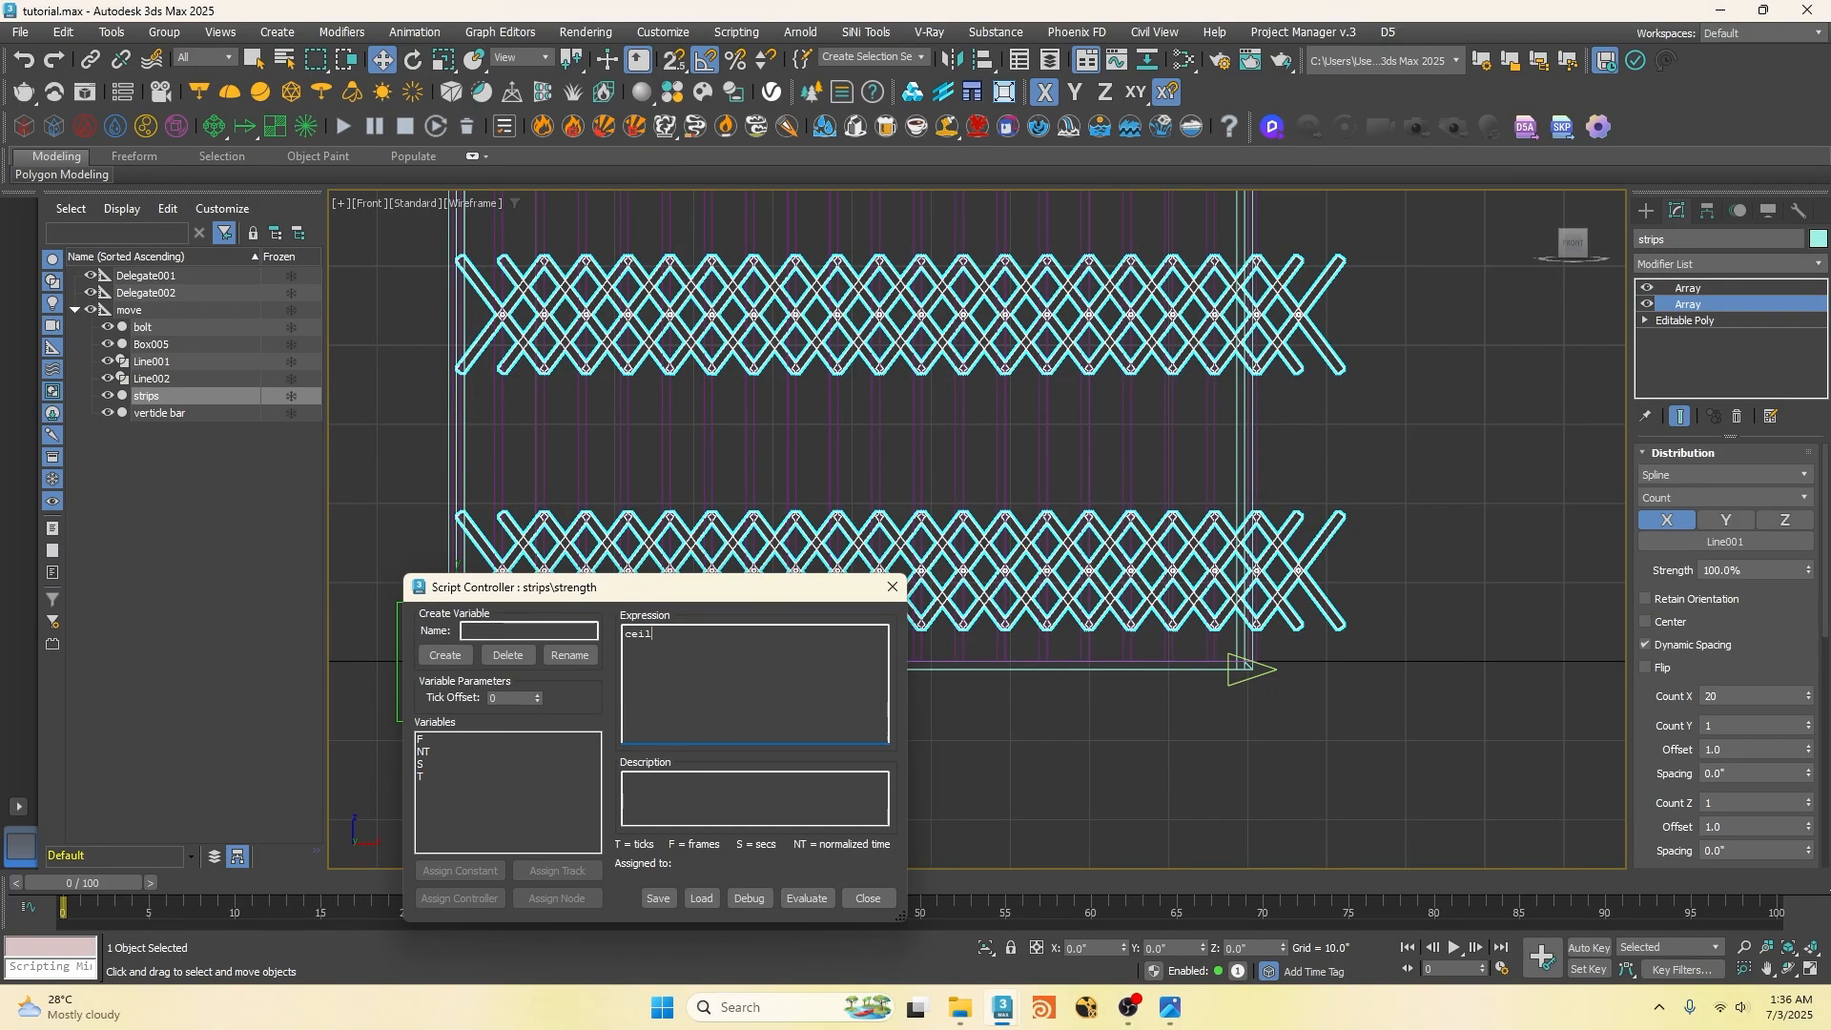
# Step: Write the Strength script as L = curveLength (getNodeByName"line001"), d=10 and ceil = (1-D/L)*100, and evaluate it
pyautogui.write('L)*100')
pyautogui.press('Escape')
pyautogui.press('Return')
pyautogui.press('Return')
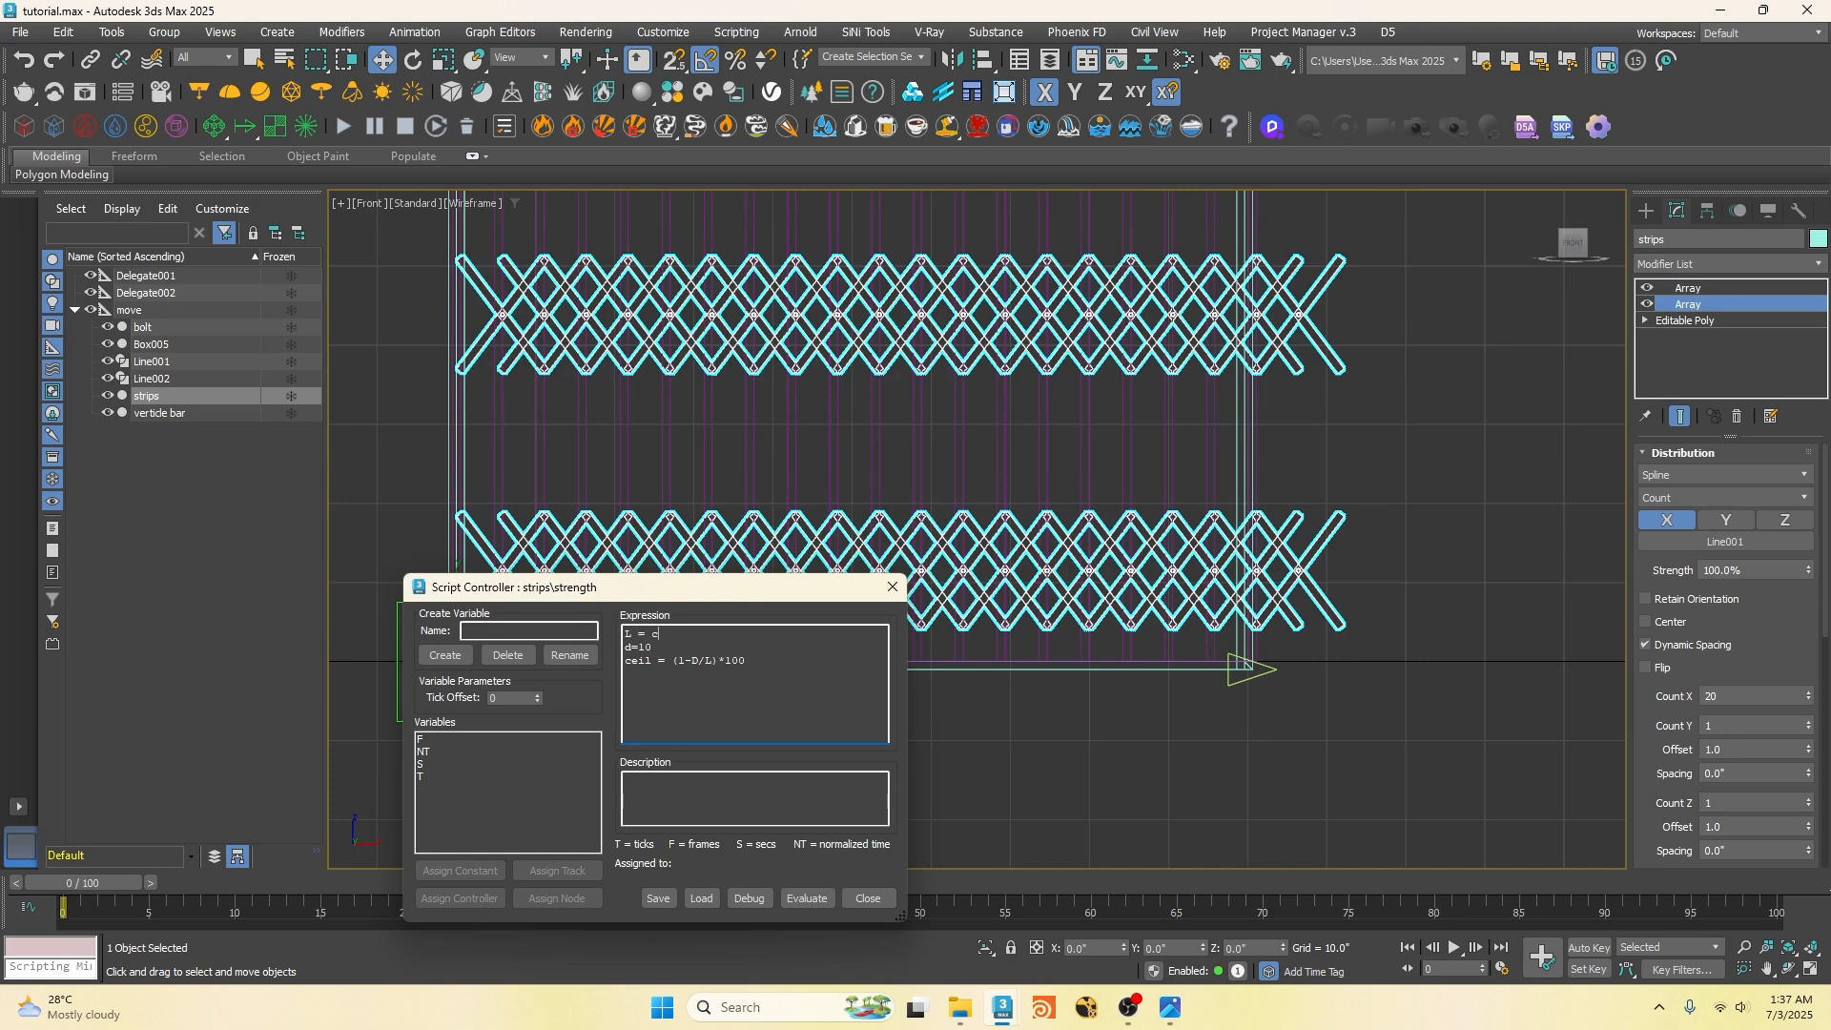
pyautogui.write('L = curveLength')
pyautogui.write('(getNodeByName"line001")')
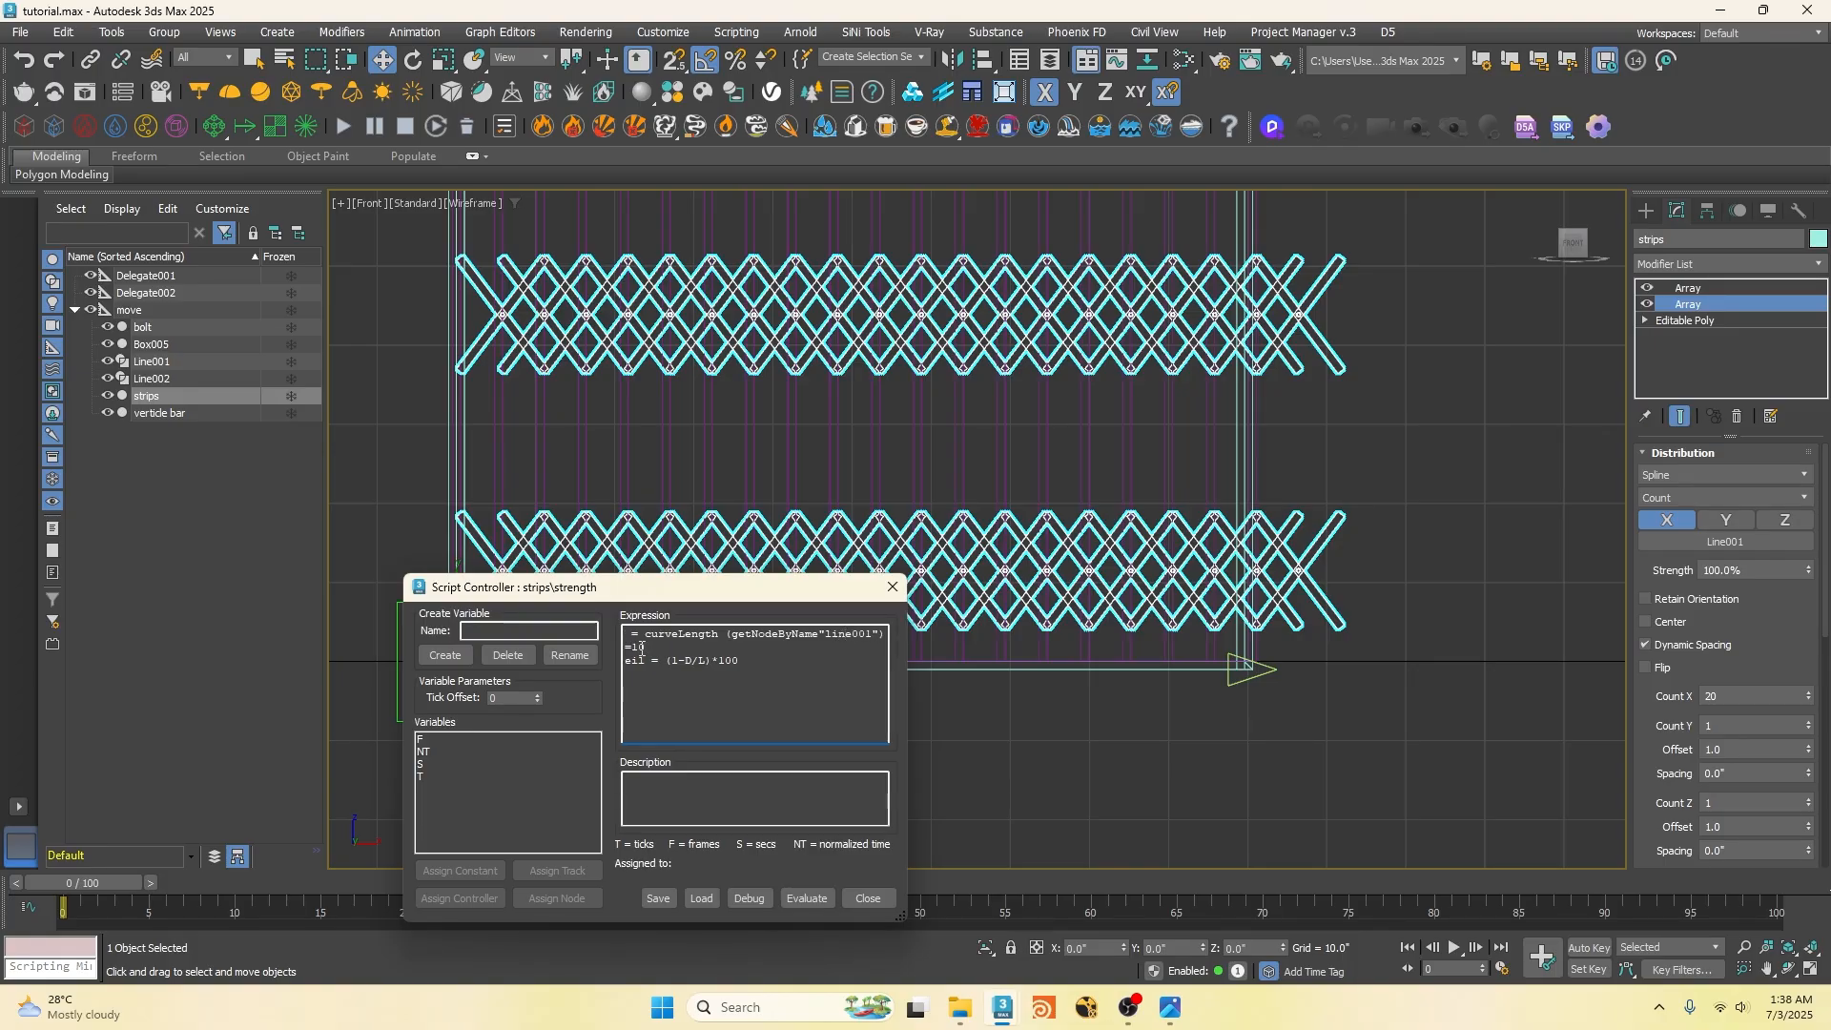
pyautogui.click(806, 898)
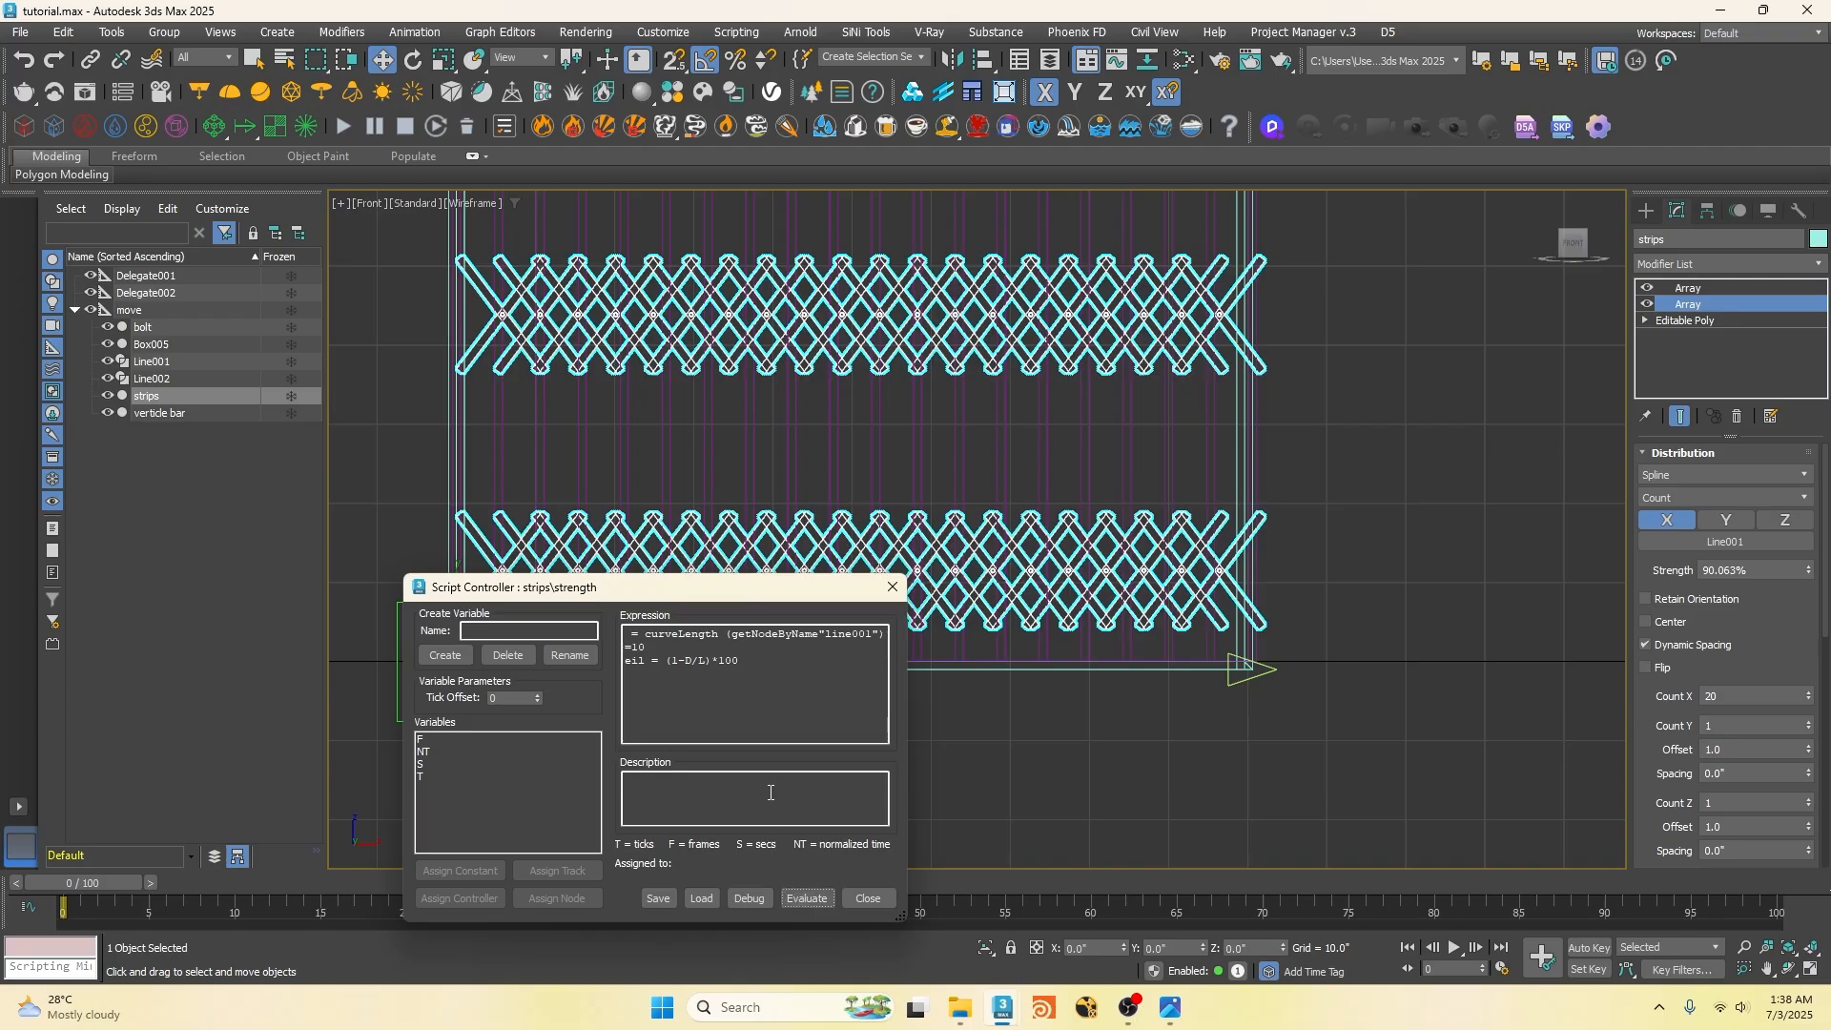
# Step: Widen the frame by moving Delegate002 to about X 117", and set d to 12 in the Strength script, evaluating and closing it
pyautogui.click(1244, 667)
pyautogui.moveTo(1319, 666); pyautogui.dragTo(1427, 660)
pyautogui.click(668, 647)
pyautogui.click(804, 898)
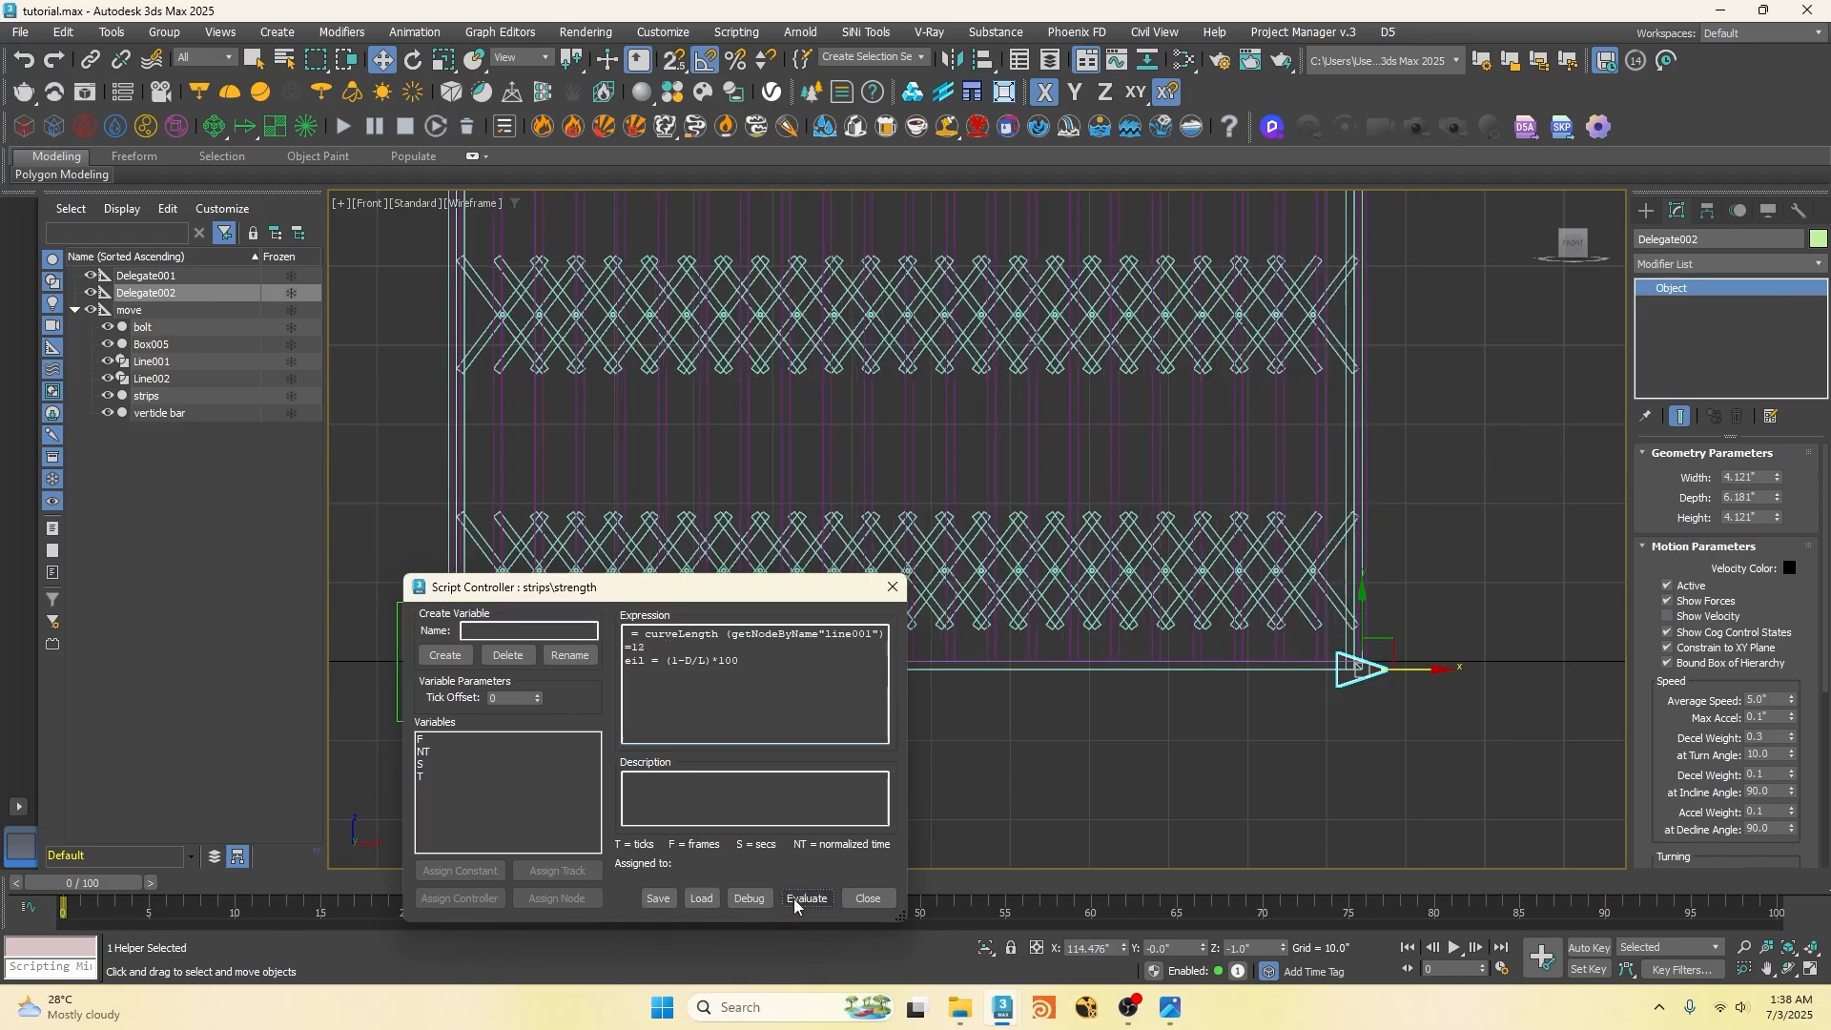
pyautogui.moveTo(1435, 669); pyautogui.dragTo(1443, 595)
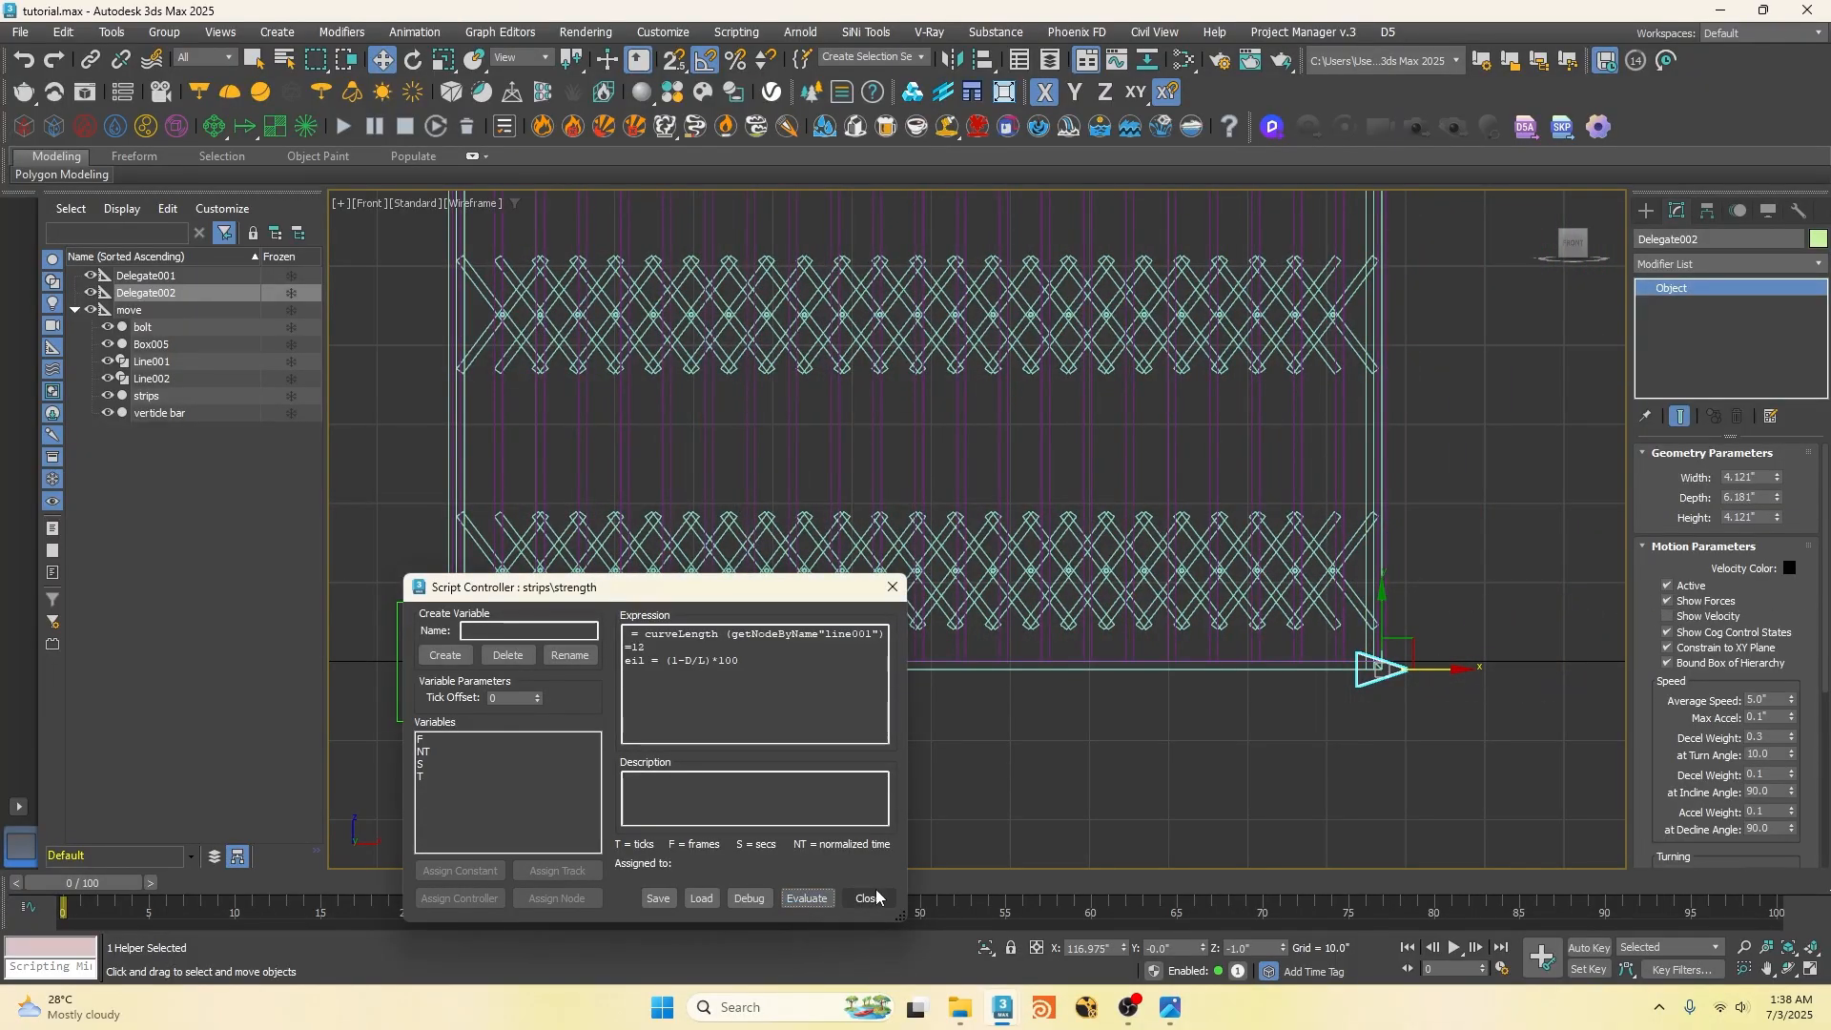
pyautogui.click(868, 897)
# Step: Copy the lower Array modifier of the strips object
pyautogui.click(1247, 408)
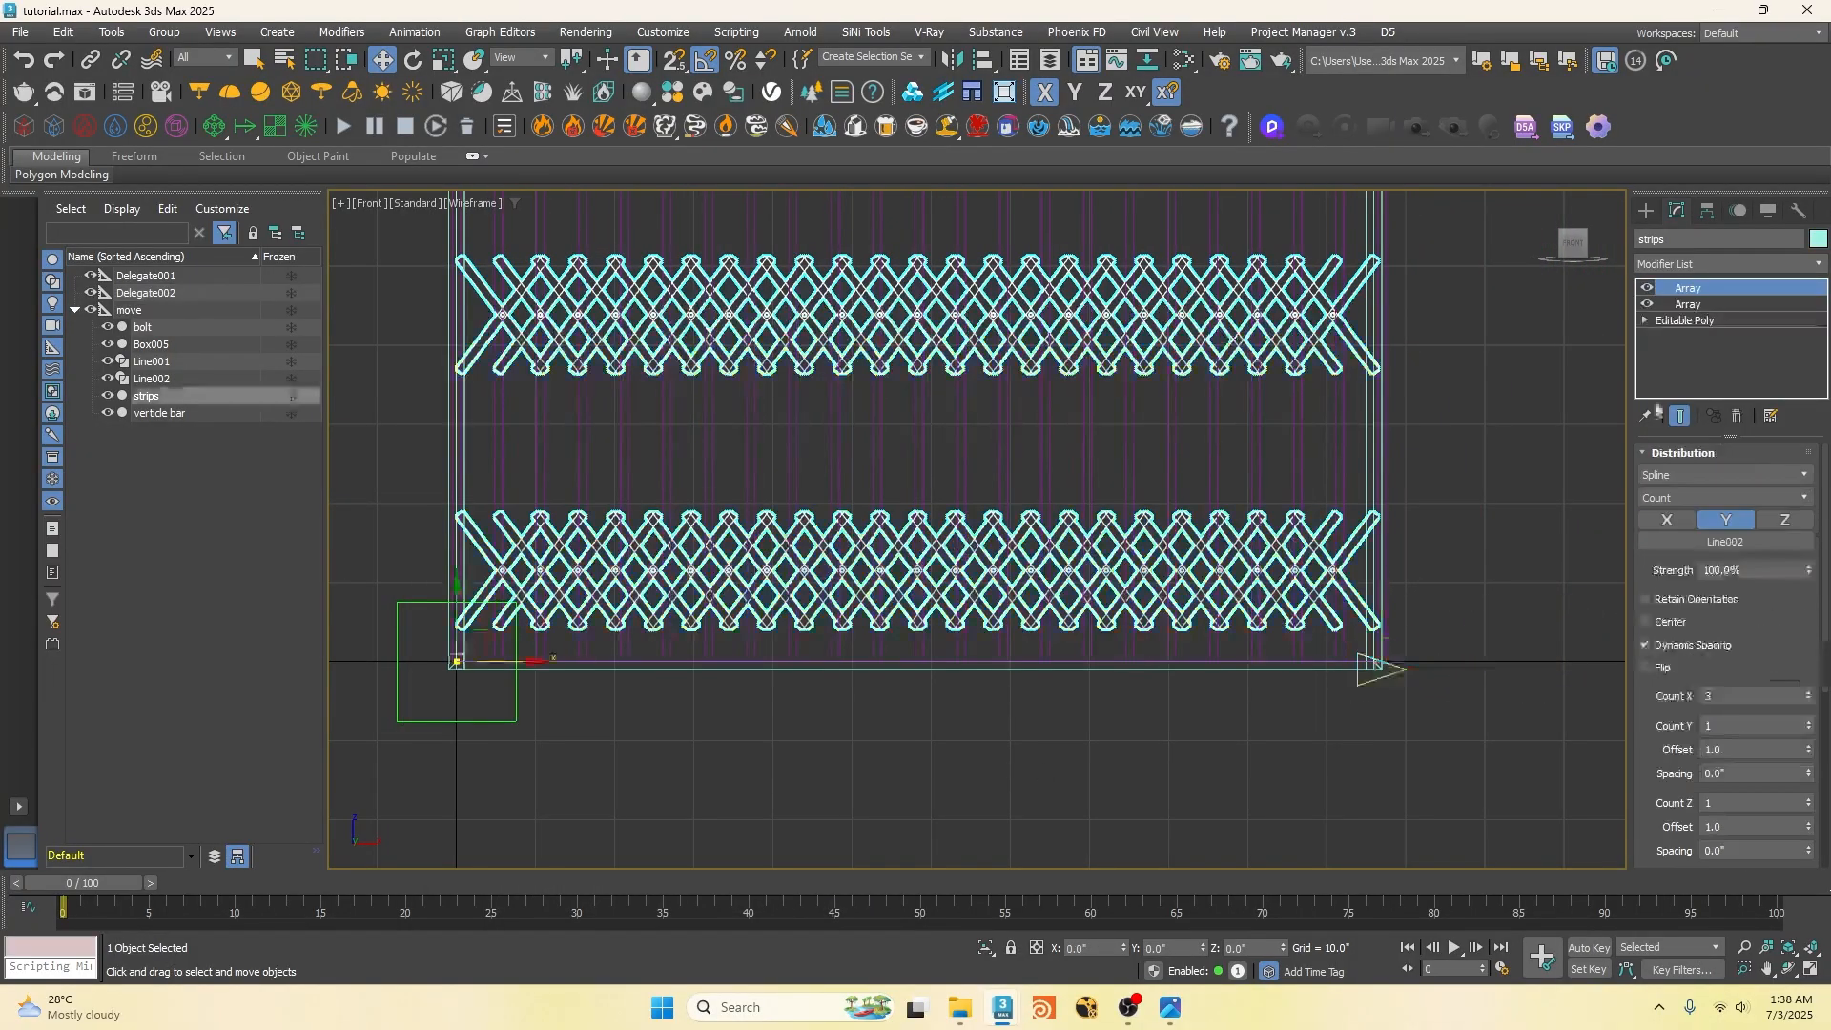
pyautogui.click(1705, 306)
pyautogui.rightClick(1699, 307)
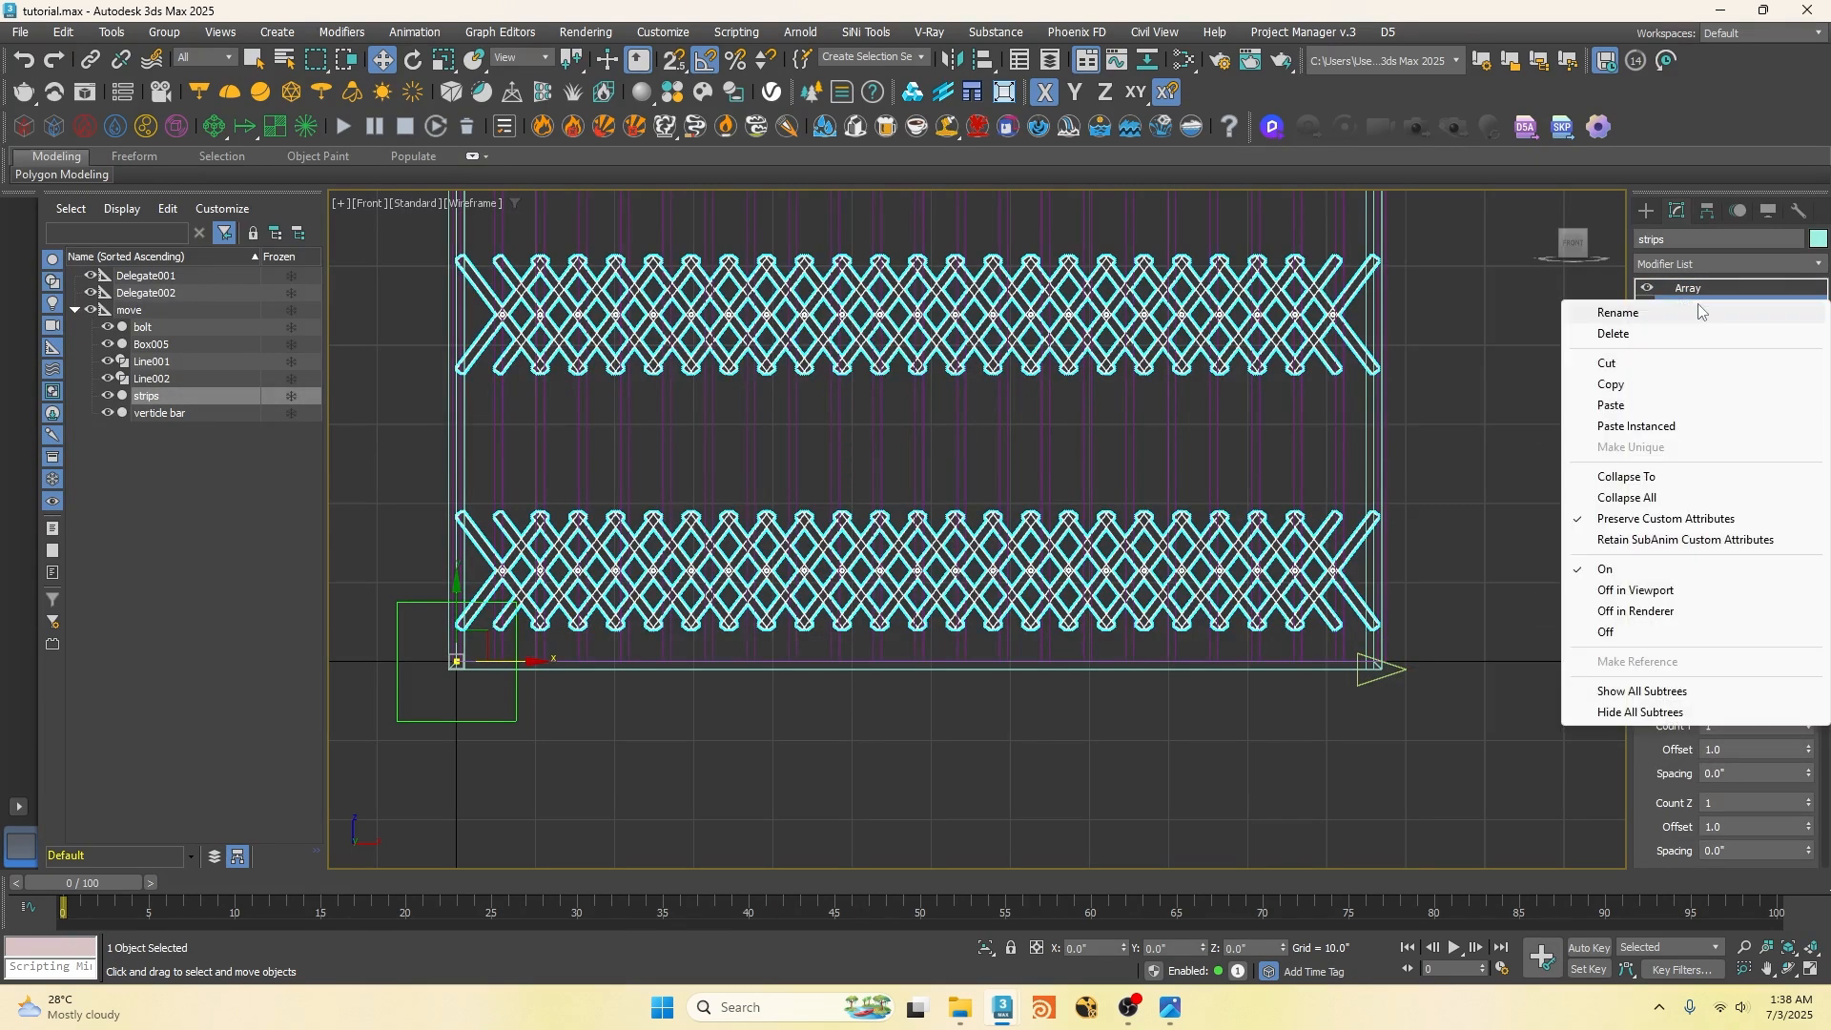
pyautogui.click(1610, 384)
# Step: Replace the vertical bar's Array modifier with the copied one and show its transform settings
pyautogui.click(1340, 420)
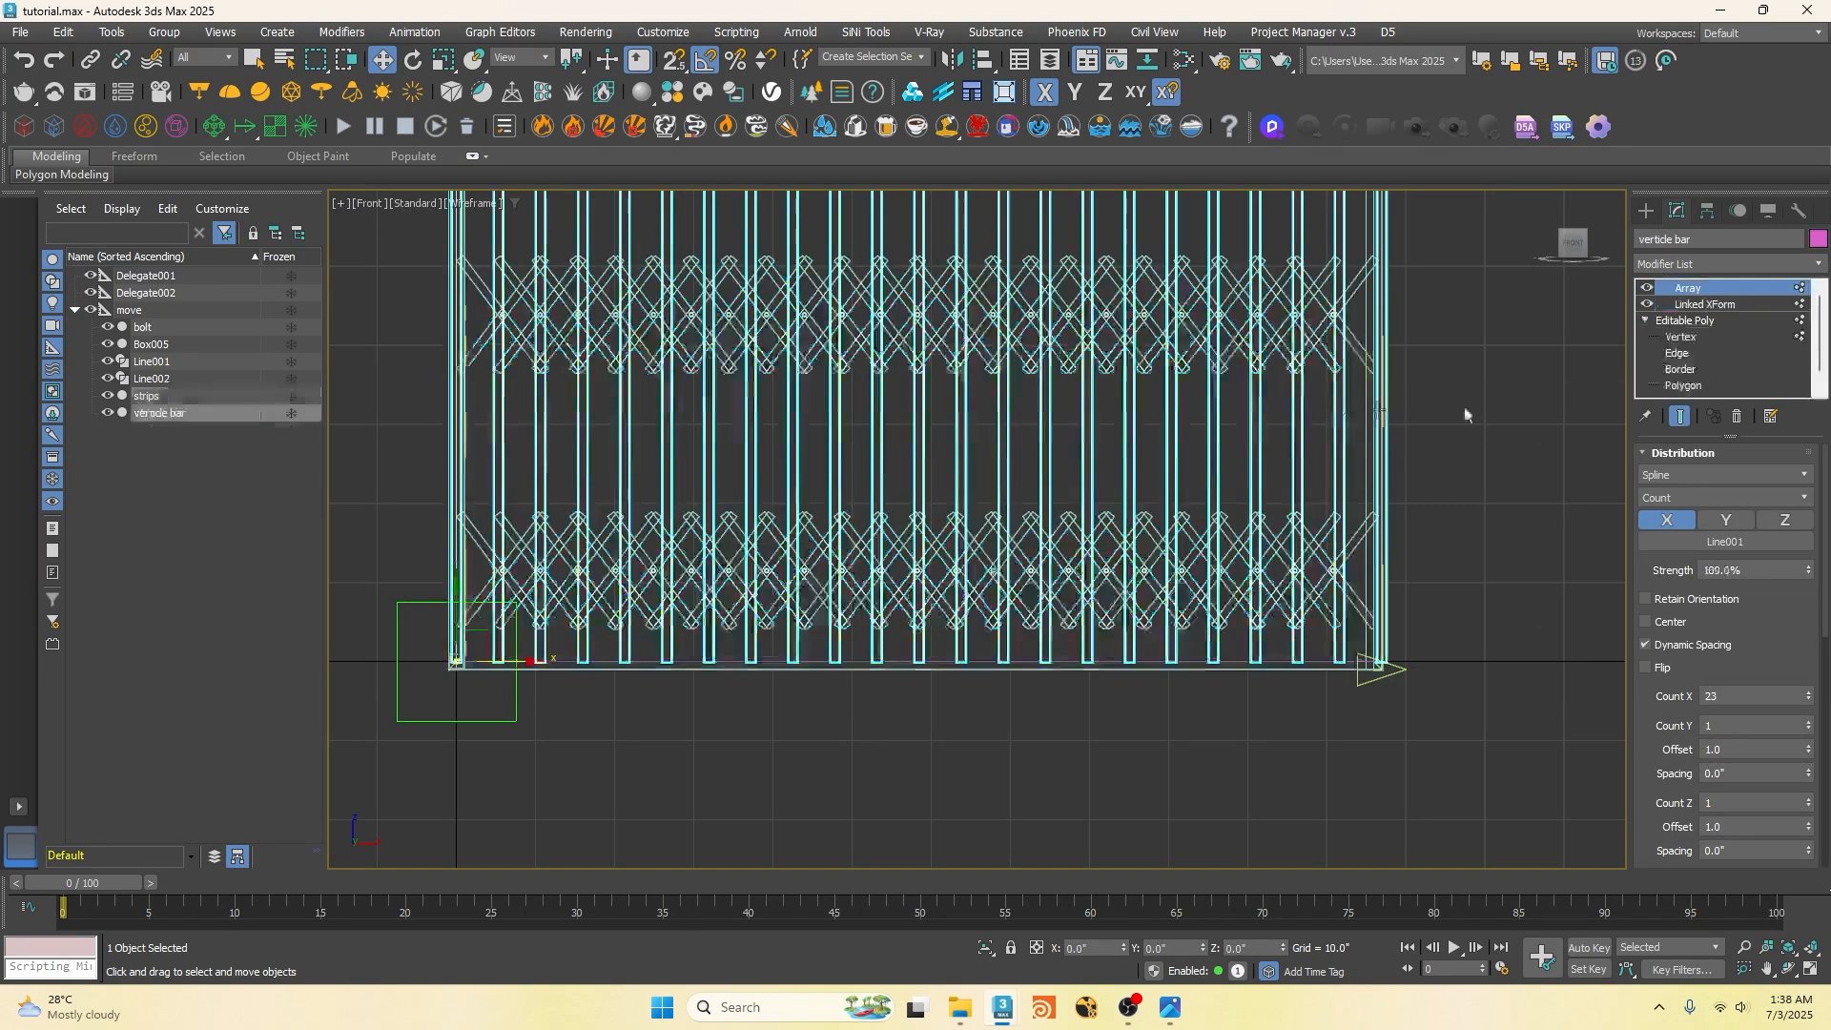
pyautogui.rightClick(1696, 295)
pyautogui.click(1653, 322)
pyautogui.rightClick(1706, 289)
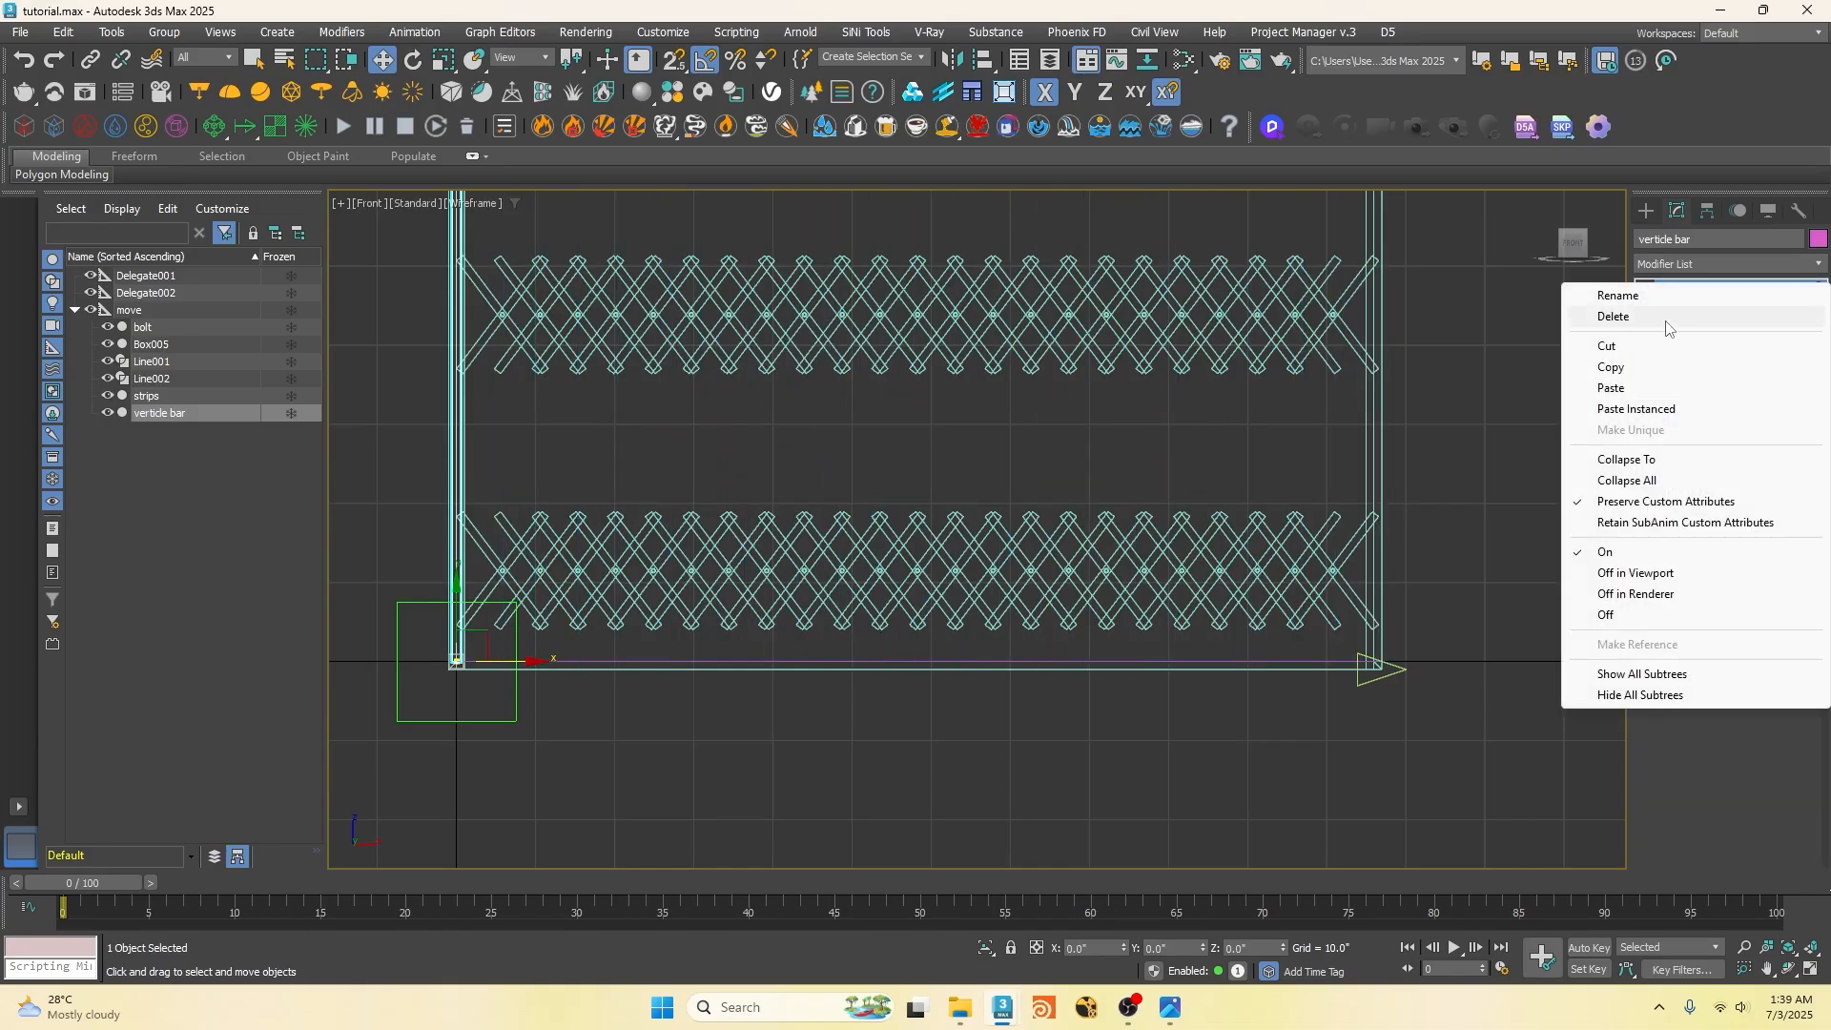
pyautogui.click(1627, 386)
pyautogui.click(1683, 452)
pyautogui.click(1680, 474)
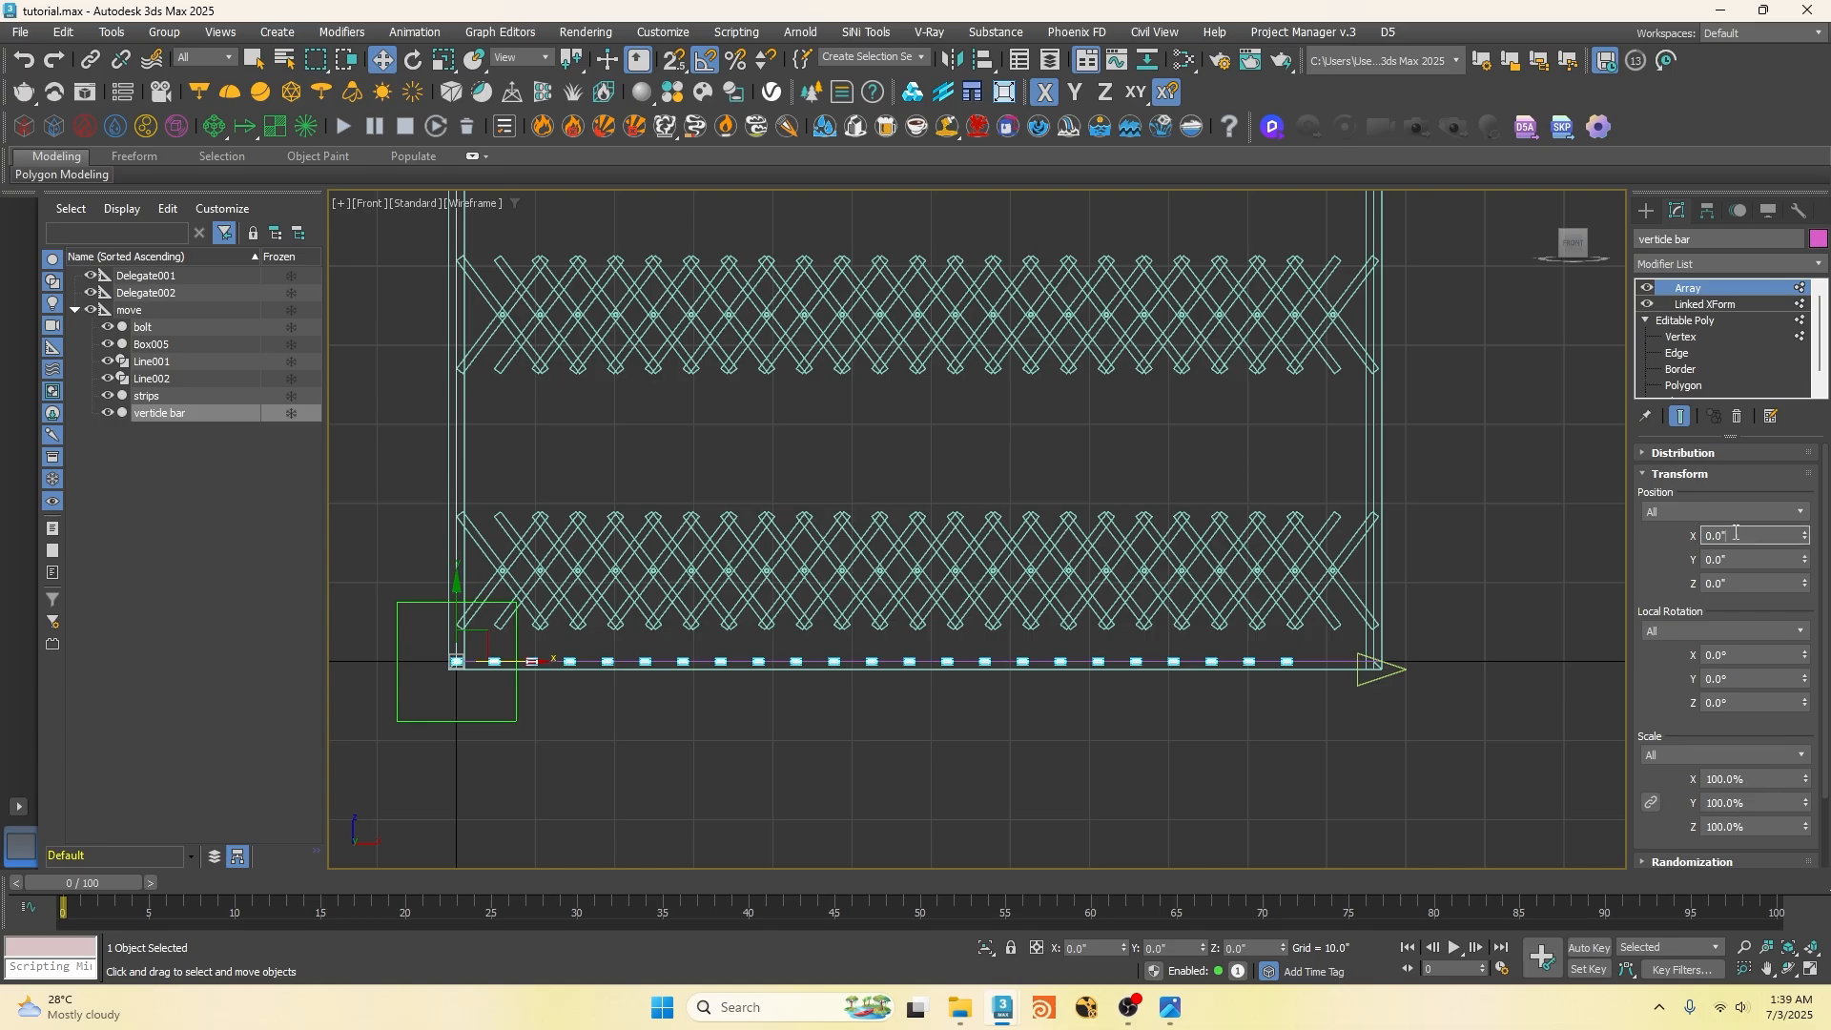
pyautogui.click(1729, 534)
pyautogui.write('270')
pyautogui.press('Return')
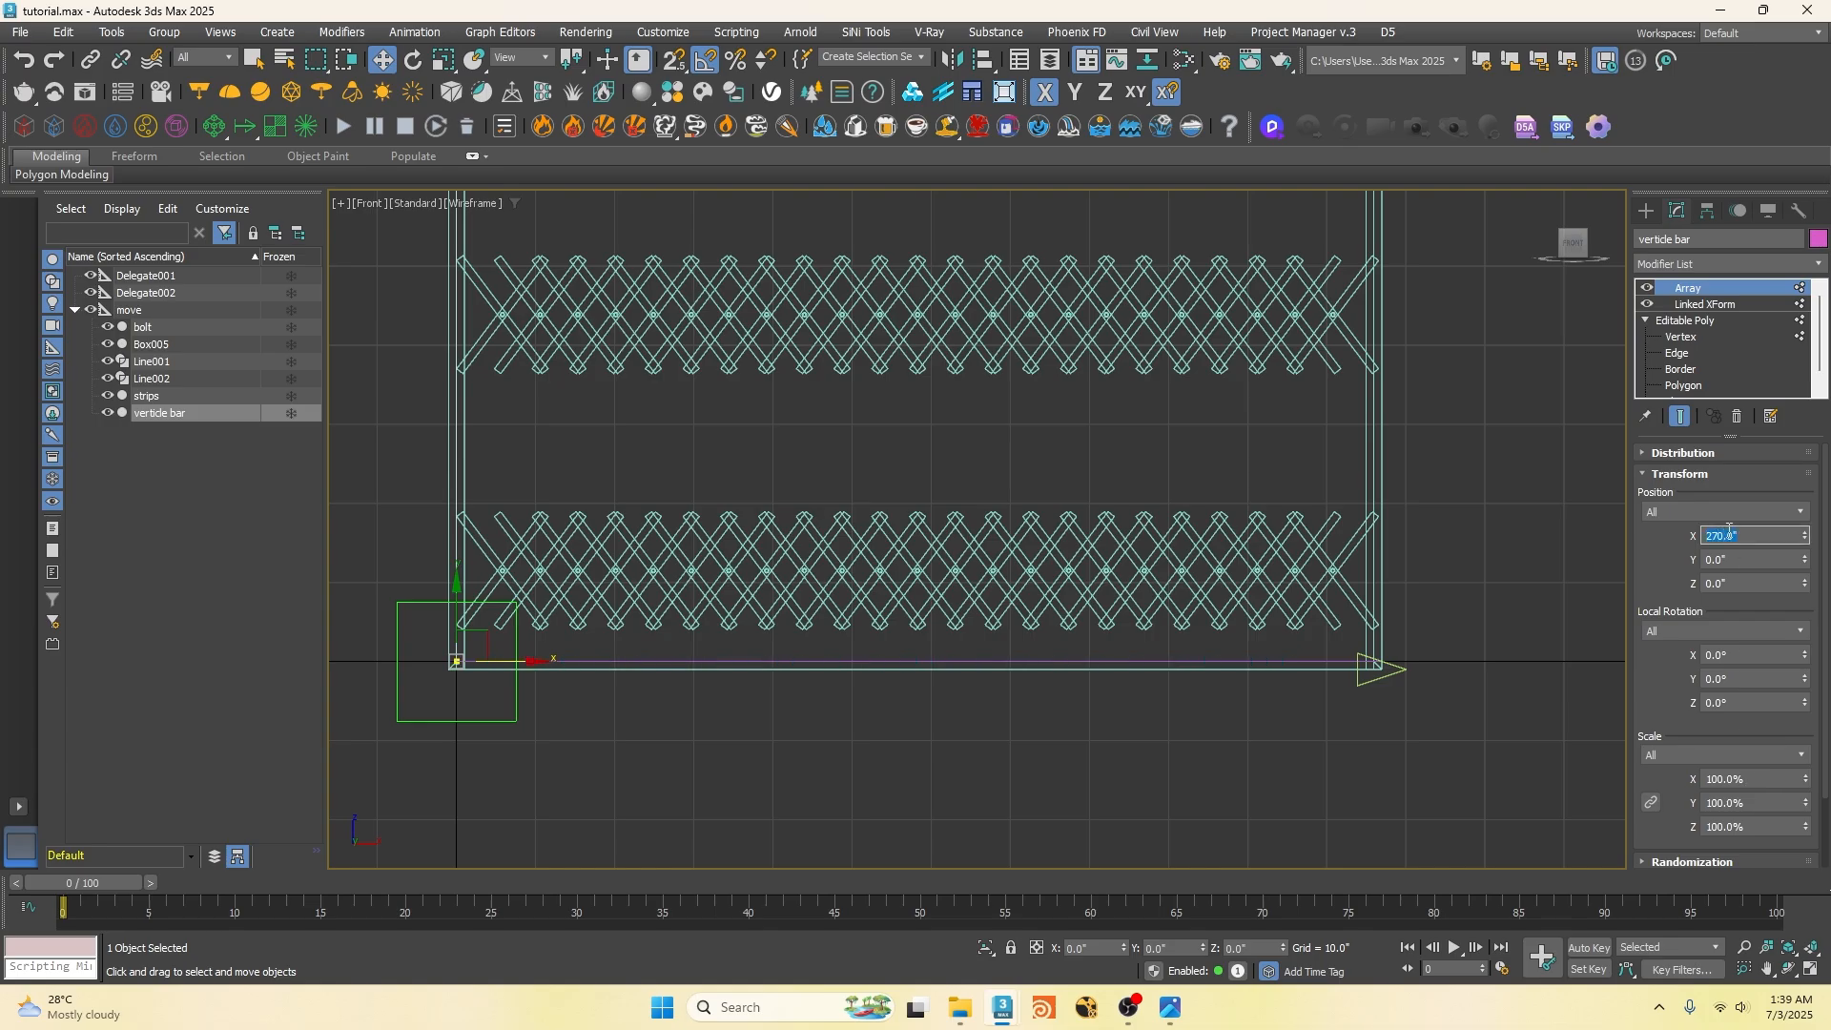
pyautogui.rightClick(1804, 535)
# Step: Stand the arrayed vertical bars upright by setting the pasted Array's local X rotation to 270°
pyautogui.doubleClick(1731, 655)
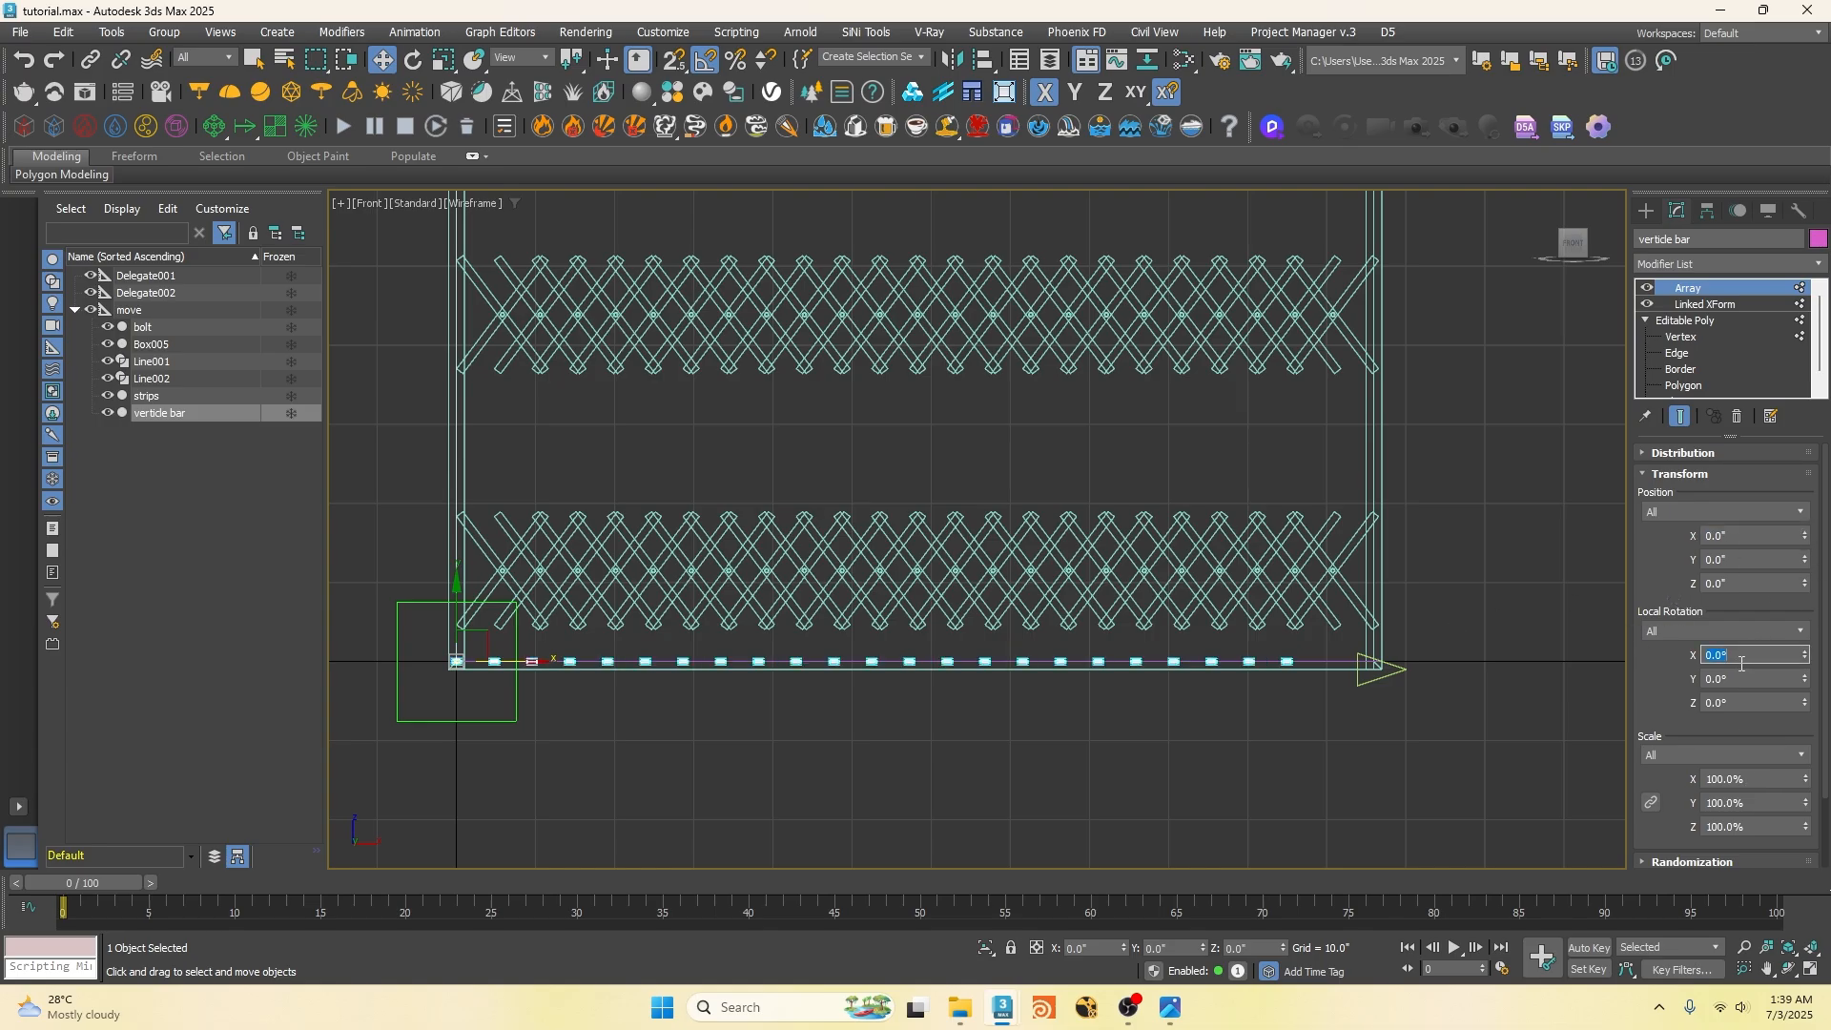
pyautogui.write('270')
pyautogui.press('Return')
pyautogui.scroll(-3, 953, 796)
pyautogui.scroll(1, 780, 517)
pyautogui.scroll(4, 1270, 484)
pyautogui.scroll(-3, 1270, 484)
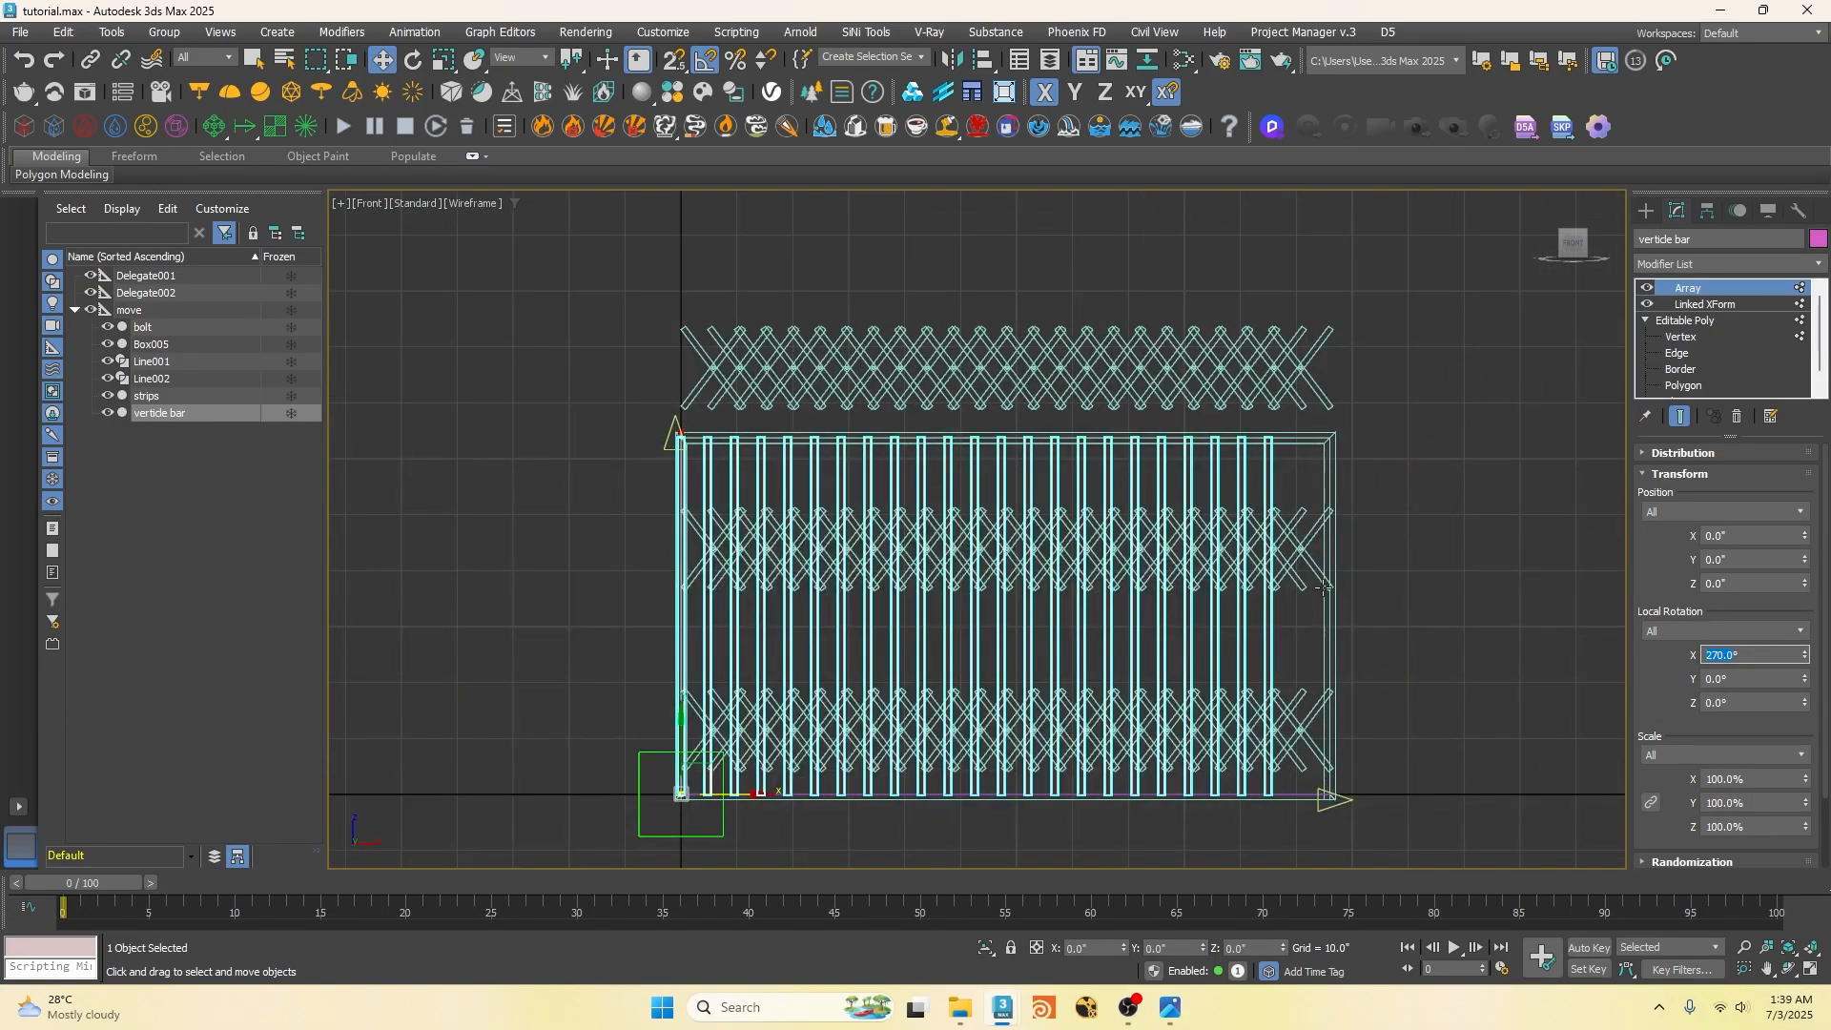
pyautogui.scroll(2, 1135, 608)
pyautogui.moveTo(808, 561); pyautogui.dragTo(902, 388, button='middle')
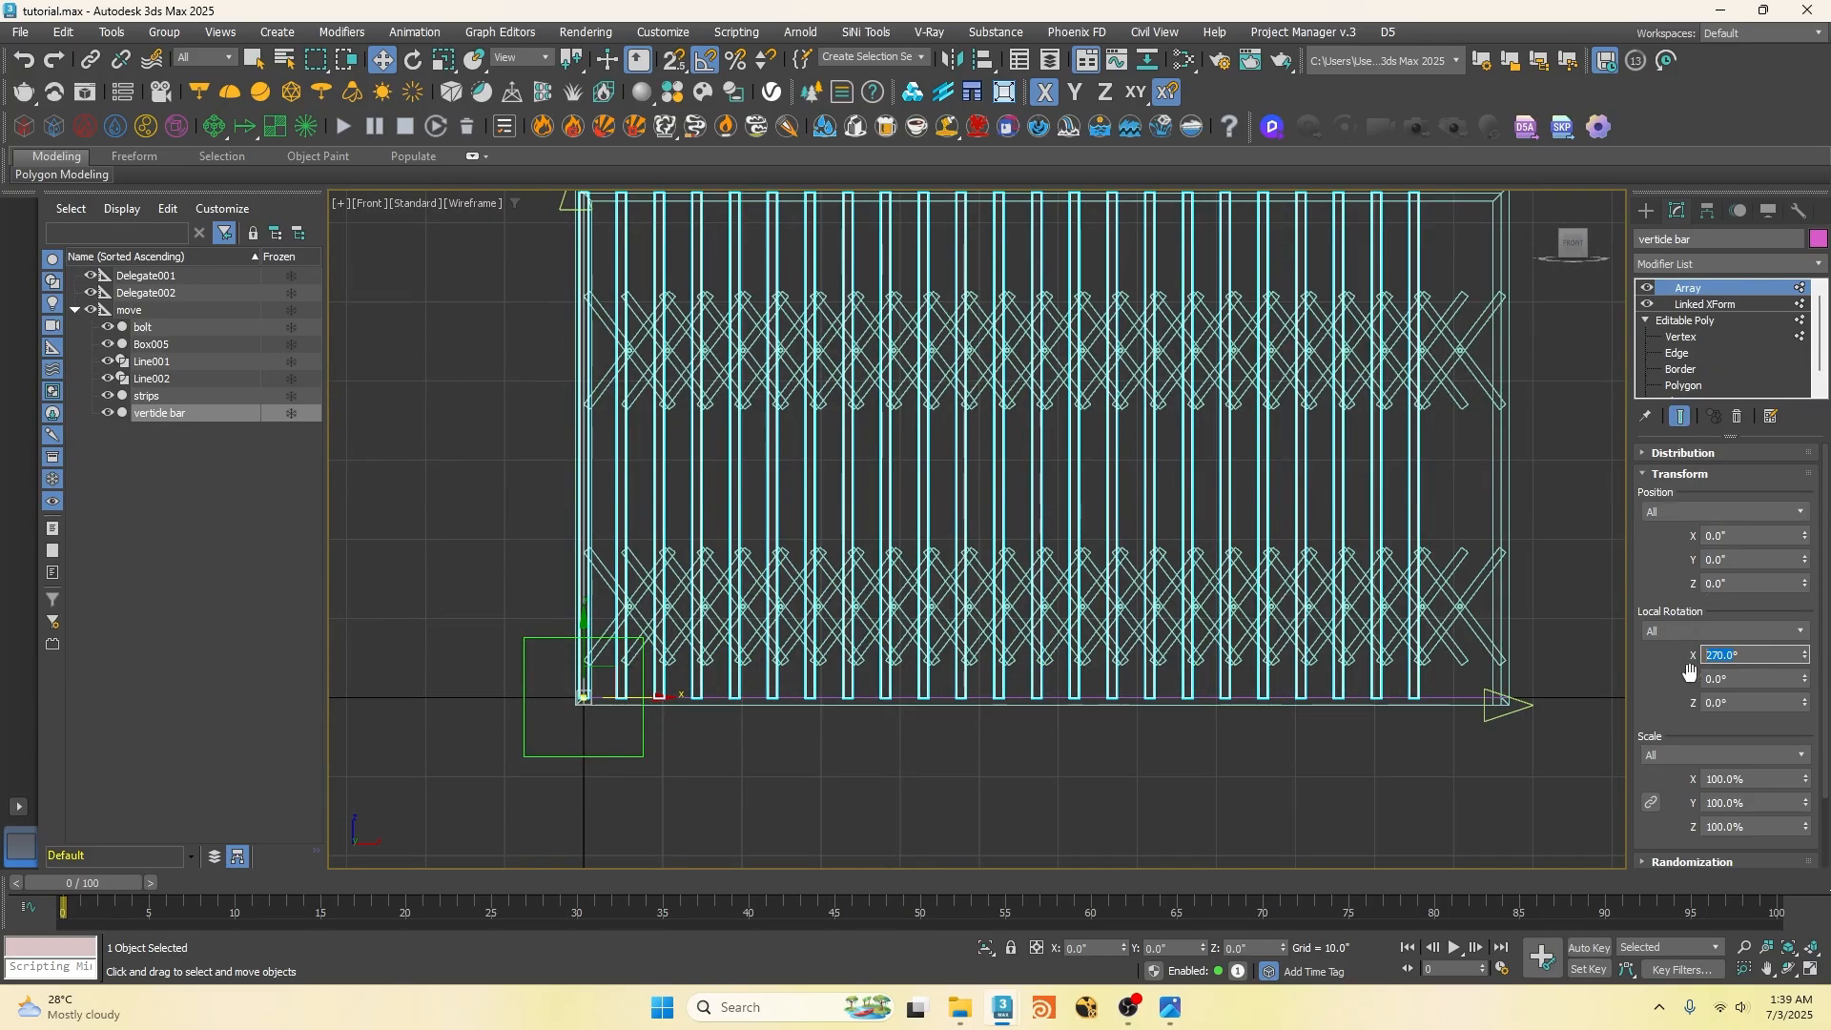
# Step: Set the vertical bar Array's position X to 5.8" to line the bars up with the strip crossings
pyautogui.moveTo(1805, 536); pyautogui.dragTo(1820, 415)
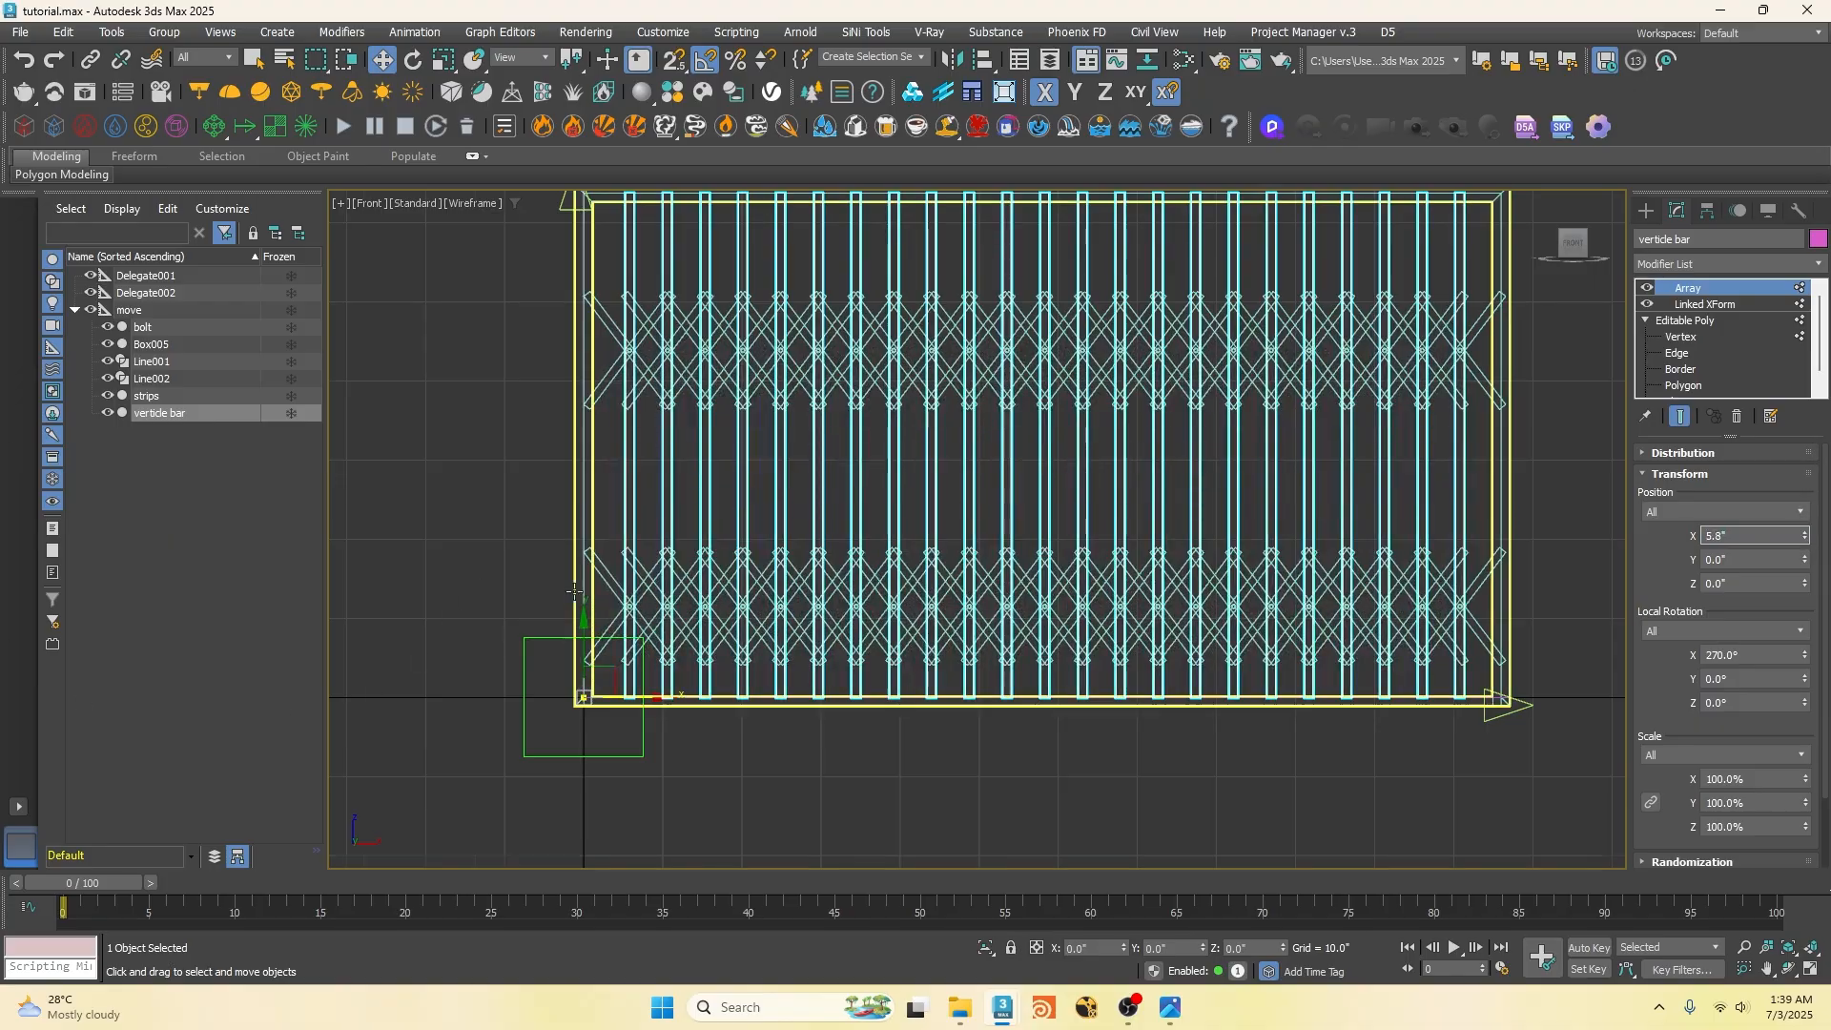
pyautogui.scroll(5, 567, 589)
pyautogui.scroll(3, 512, 665)
pyautogui.scroll(-10, 516, 644)
pyautogui.scroll(-2, 516, 643)
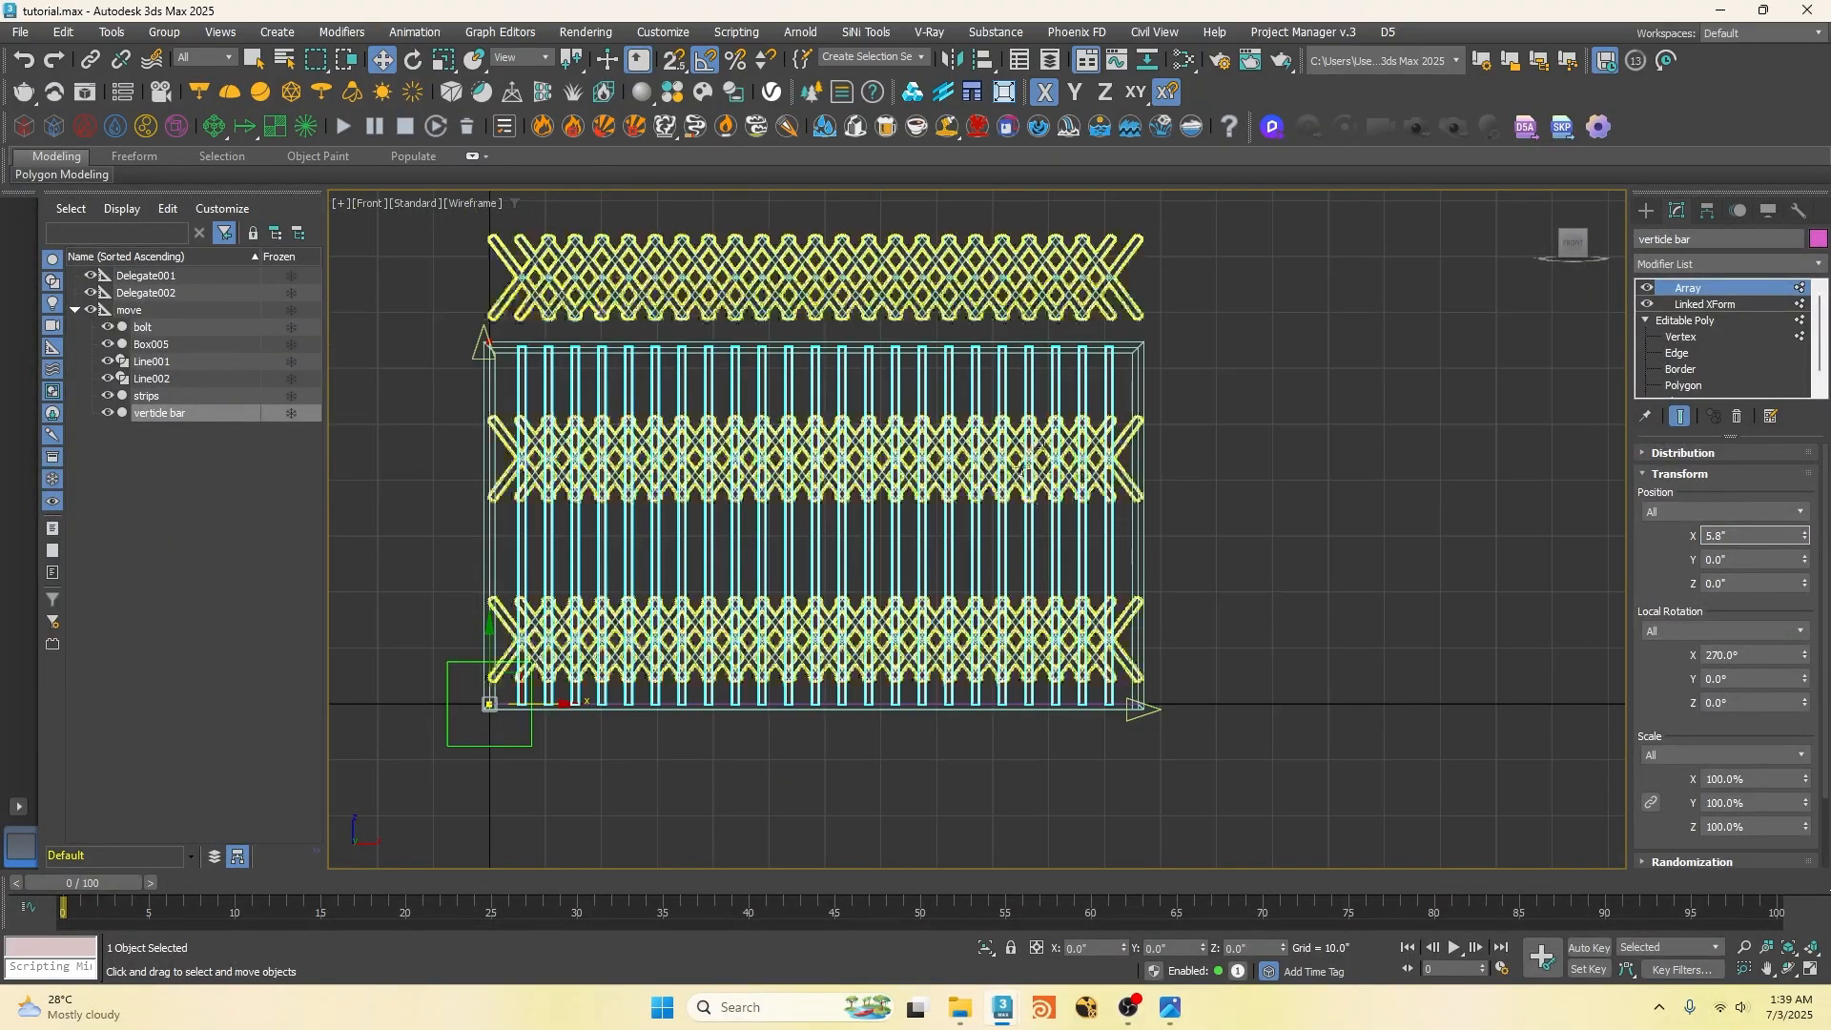
# Step: Assign a script controller to the Strength of the strips' upper Array modifier, the one following Line002
pyautogui.click(832, 282)
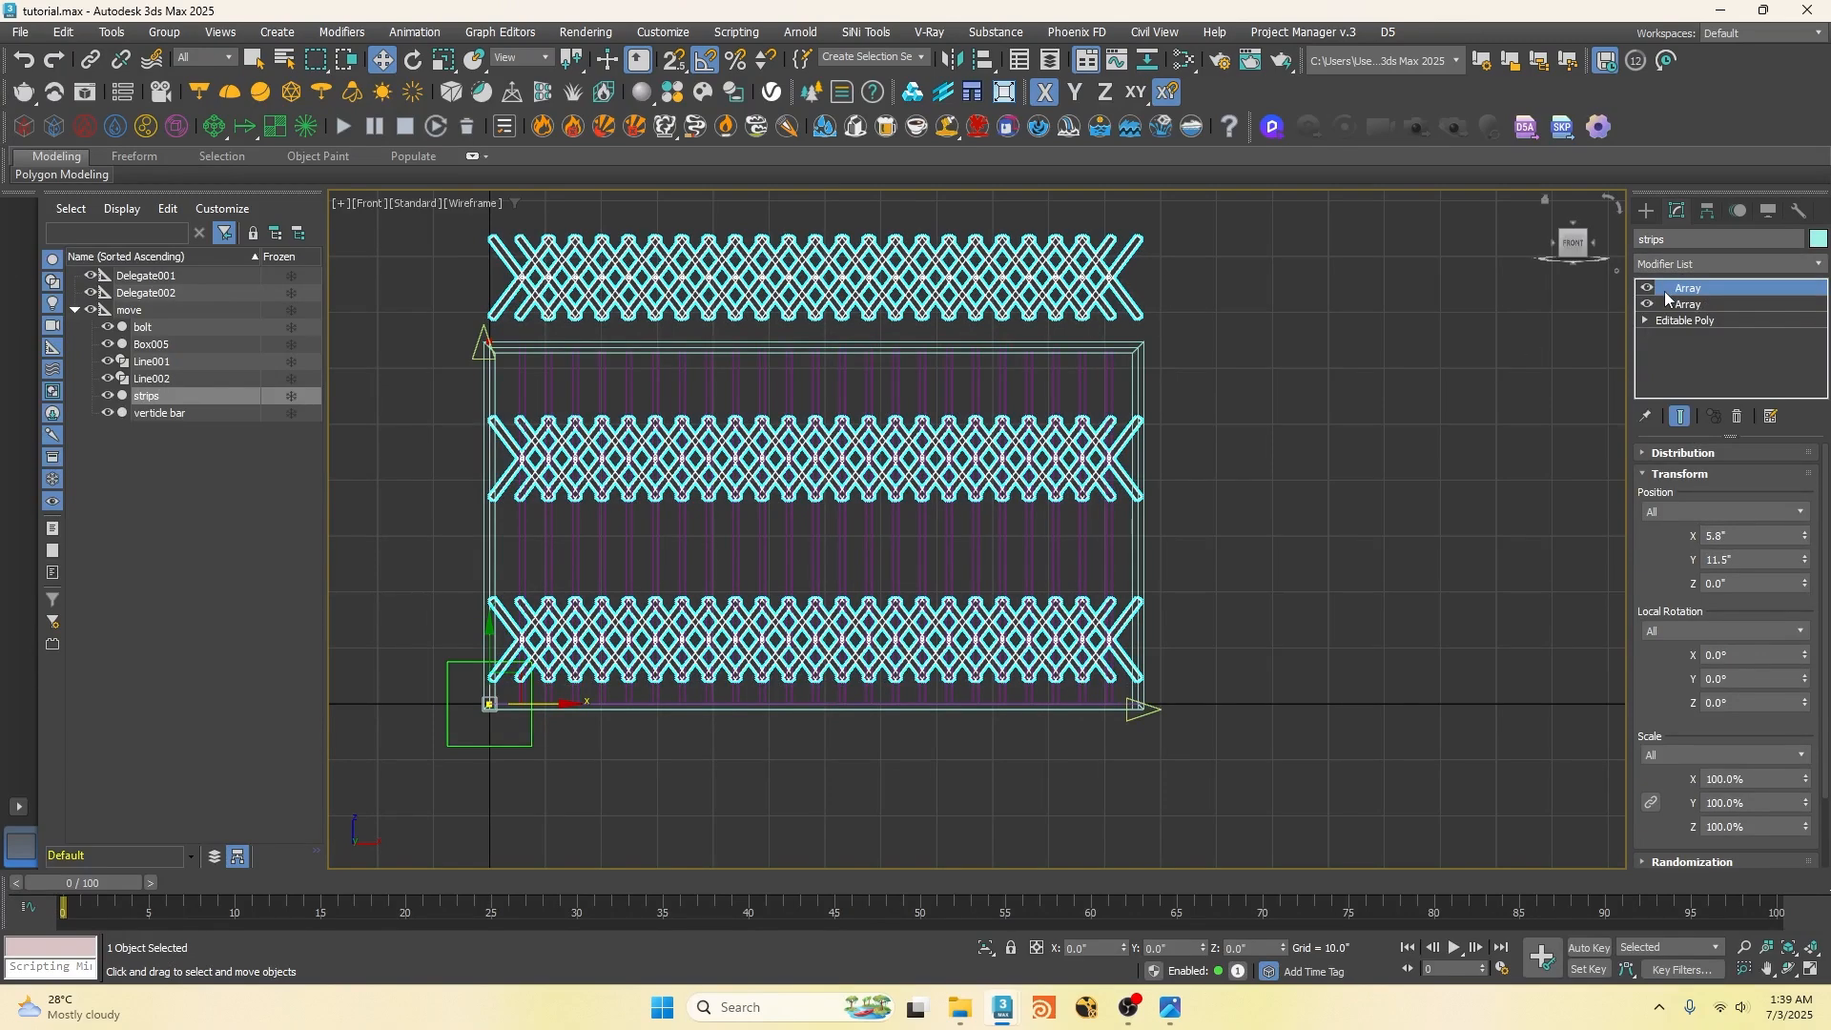
pyautogui.click(1686, 304)
pyautogui.click(1688, 289)
pyautogui.click(1647, 474)
pyautogui.click(1656, 454)
pyautogui.scroll(-3, 1725, 506)
pyautogui.scroll(5, 1725, 506)
pyautogui.rightClick(1754, 555)
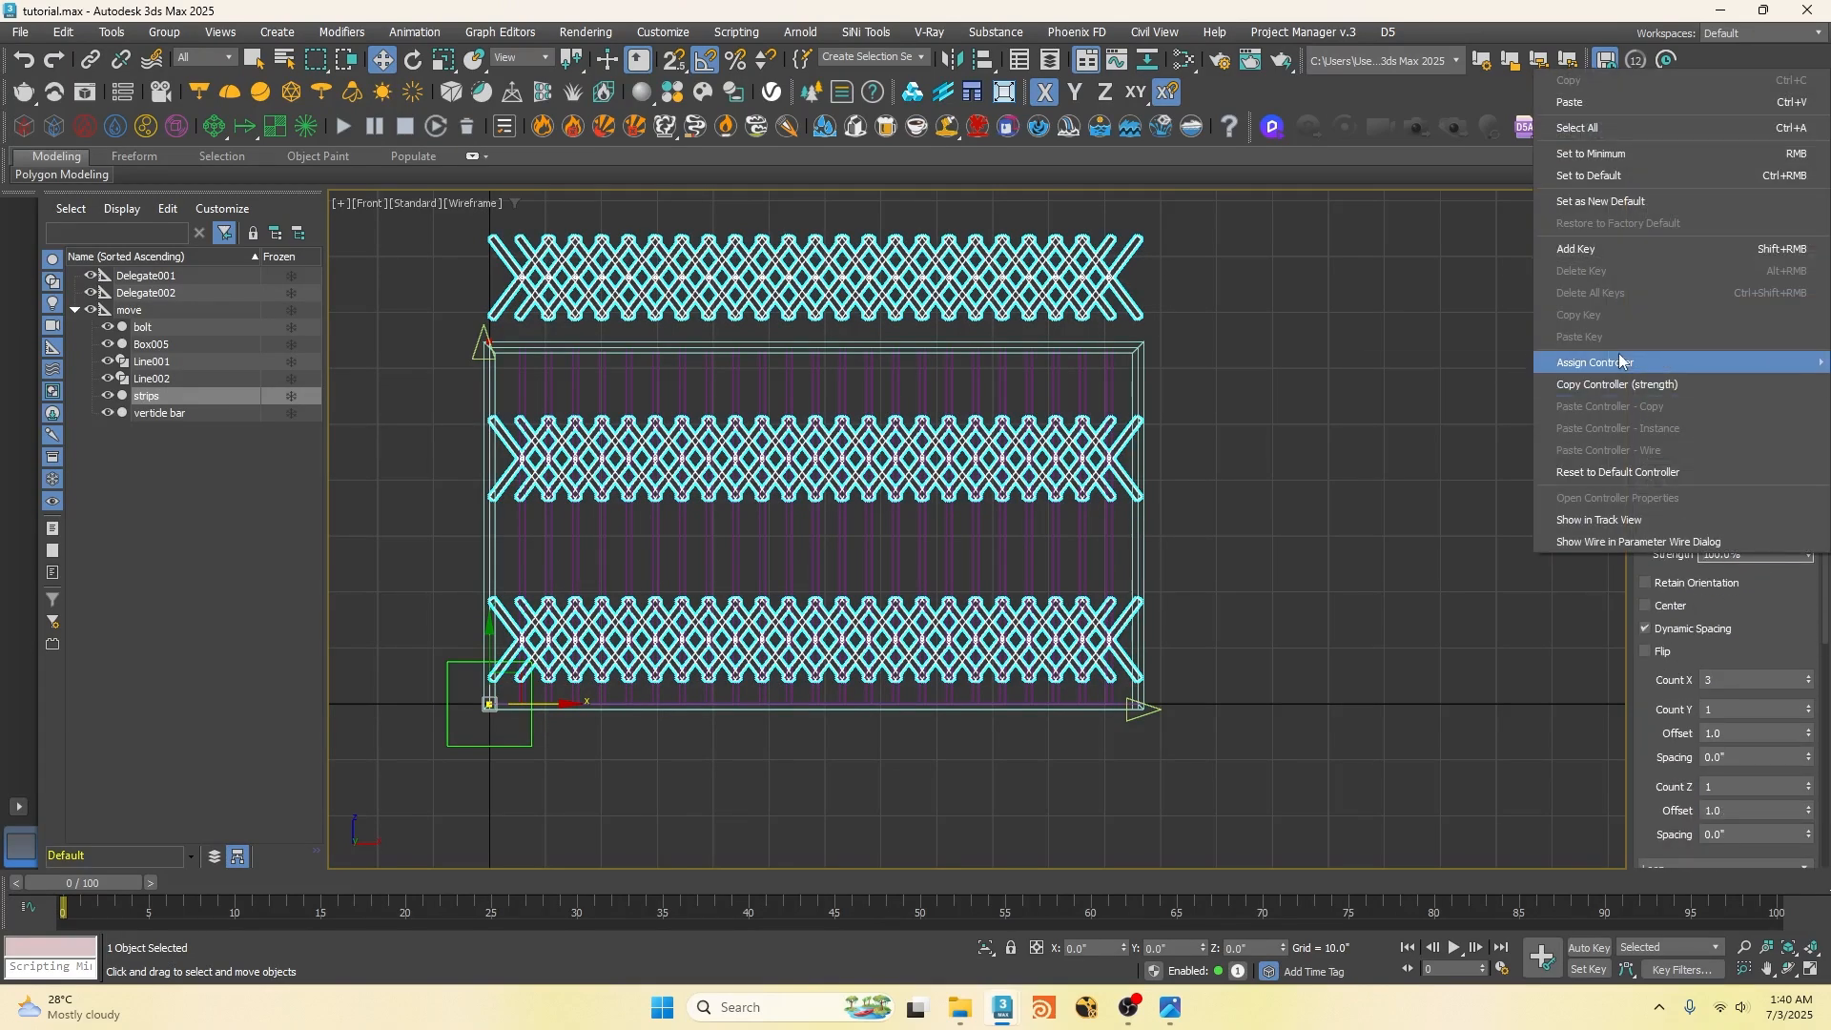
pyautogui.moveTo(1621, 362)
pyautogui.click(1414, 604)
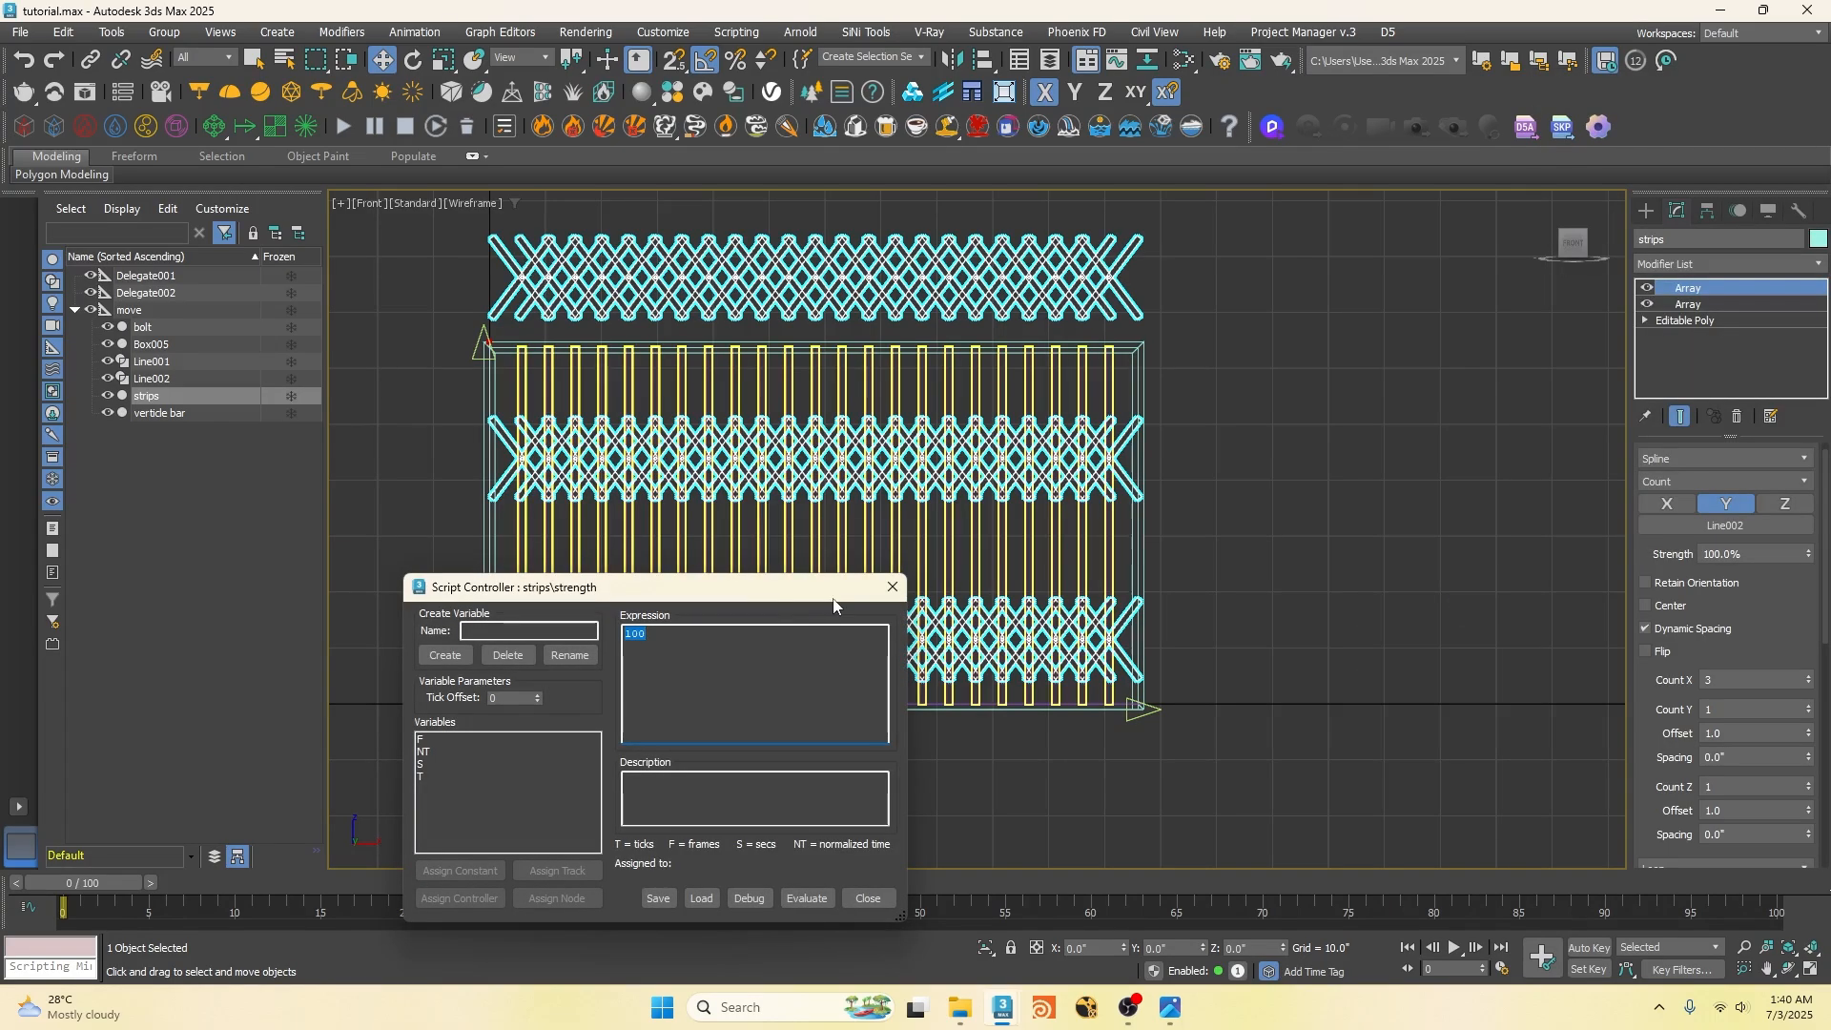
# Step: Enter the Strength script with L=curveLength (getNodeByName"line002"), D=25 and ceil=(1-D/L)*100, and evaluate it
pyautogui.write('L=curveLengh')
pyautogui.write('h (getNodeByName')
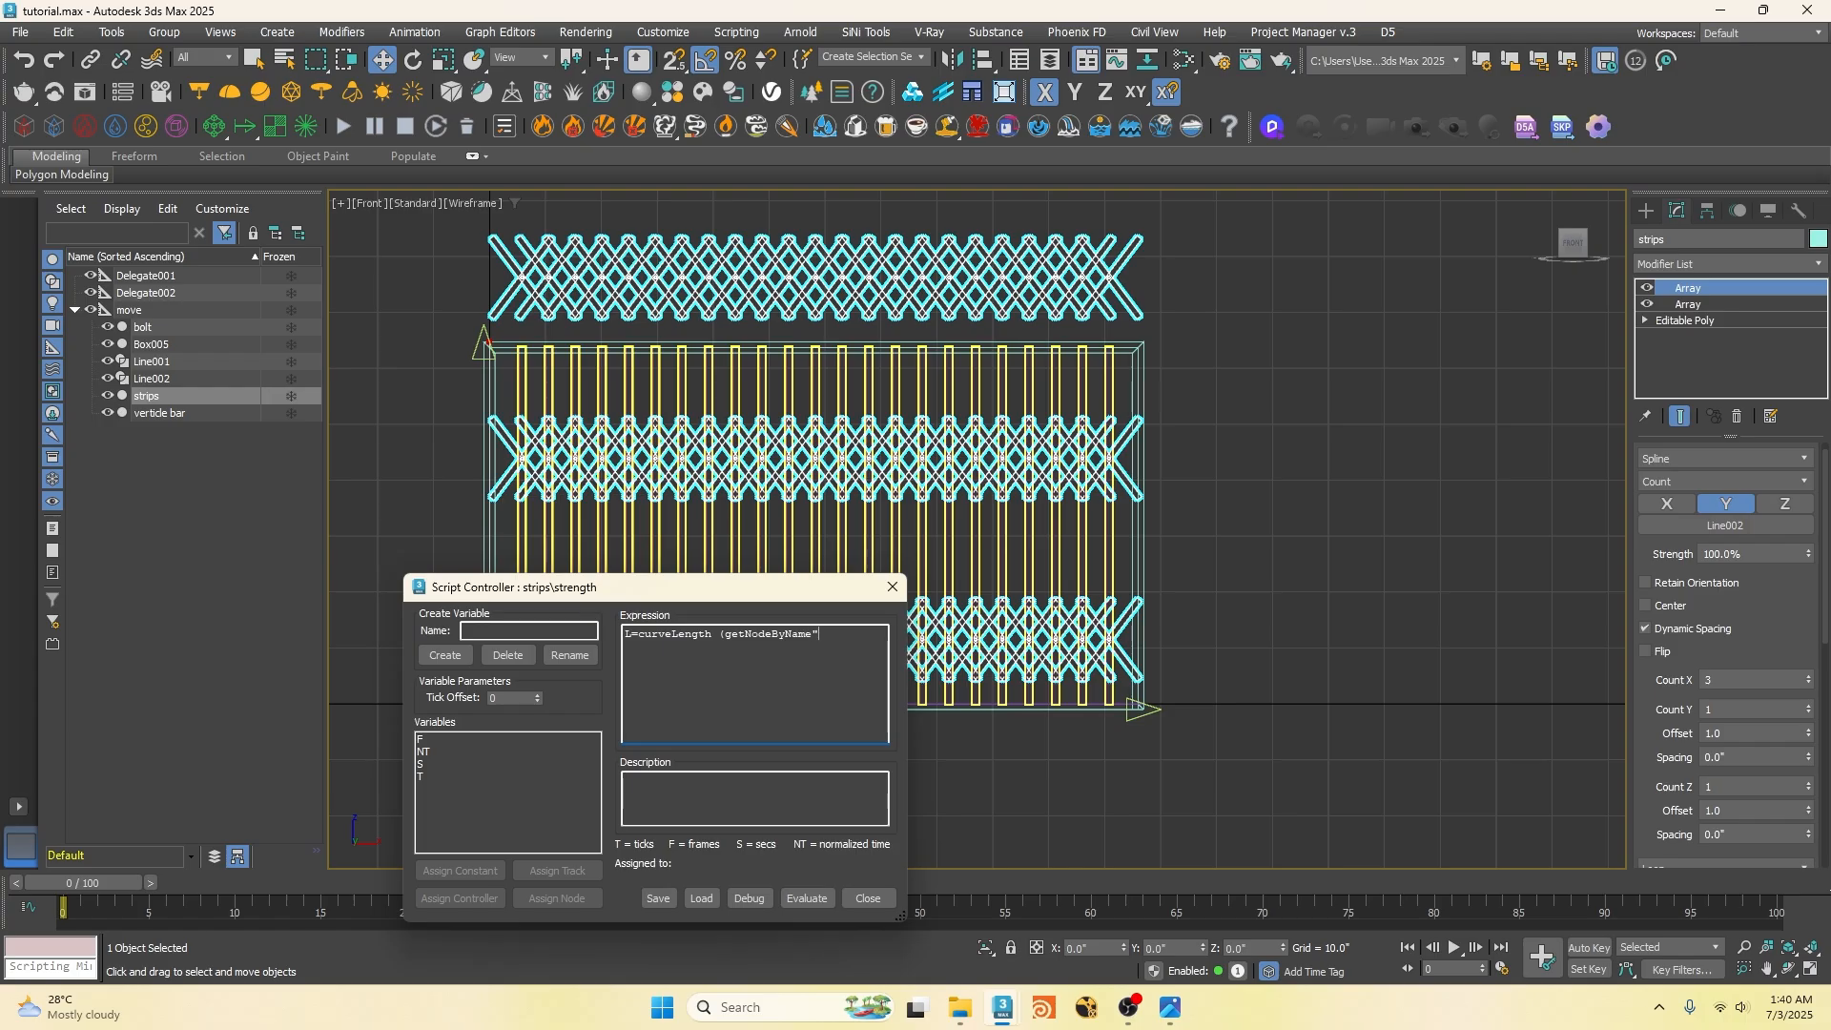
pyautogui.write('"line')
pyautogui.write('002')
pyautogui.write('D')
pyautogui.write('=2')
pyautogui.write('-')
pyautogui.write('D/')
pyautogui.write('L)*100')
pyautogui.click(806, 899)
# Step: Raise the gate frame by moving Delegate001 up to about Z 93", and close the Strength script
pyautogui.moveTo(610, 586); pyautogui.dragTo(1085, 624)
pyautogui.click(484, 343)
pyautogui.moveTo(486, 281); pyautogui.dragTo(503, 160)
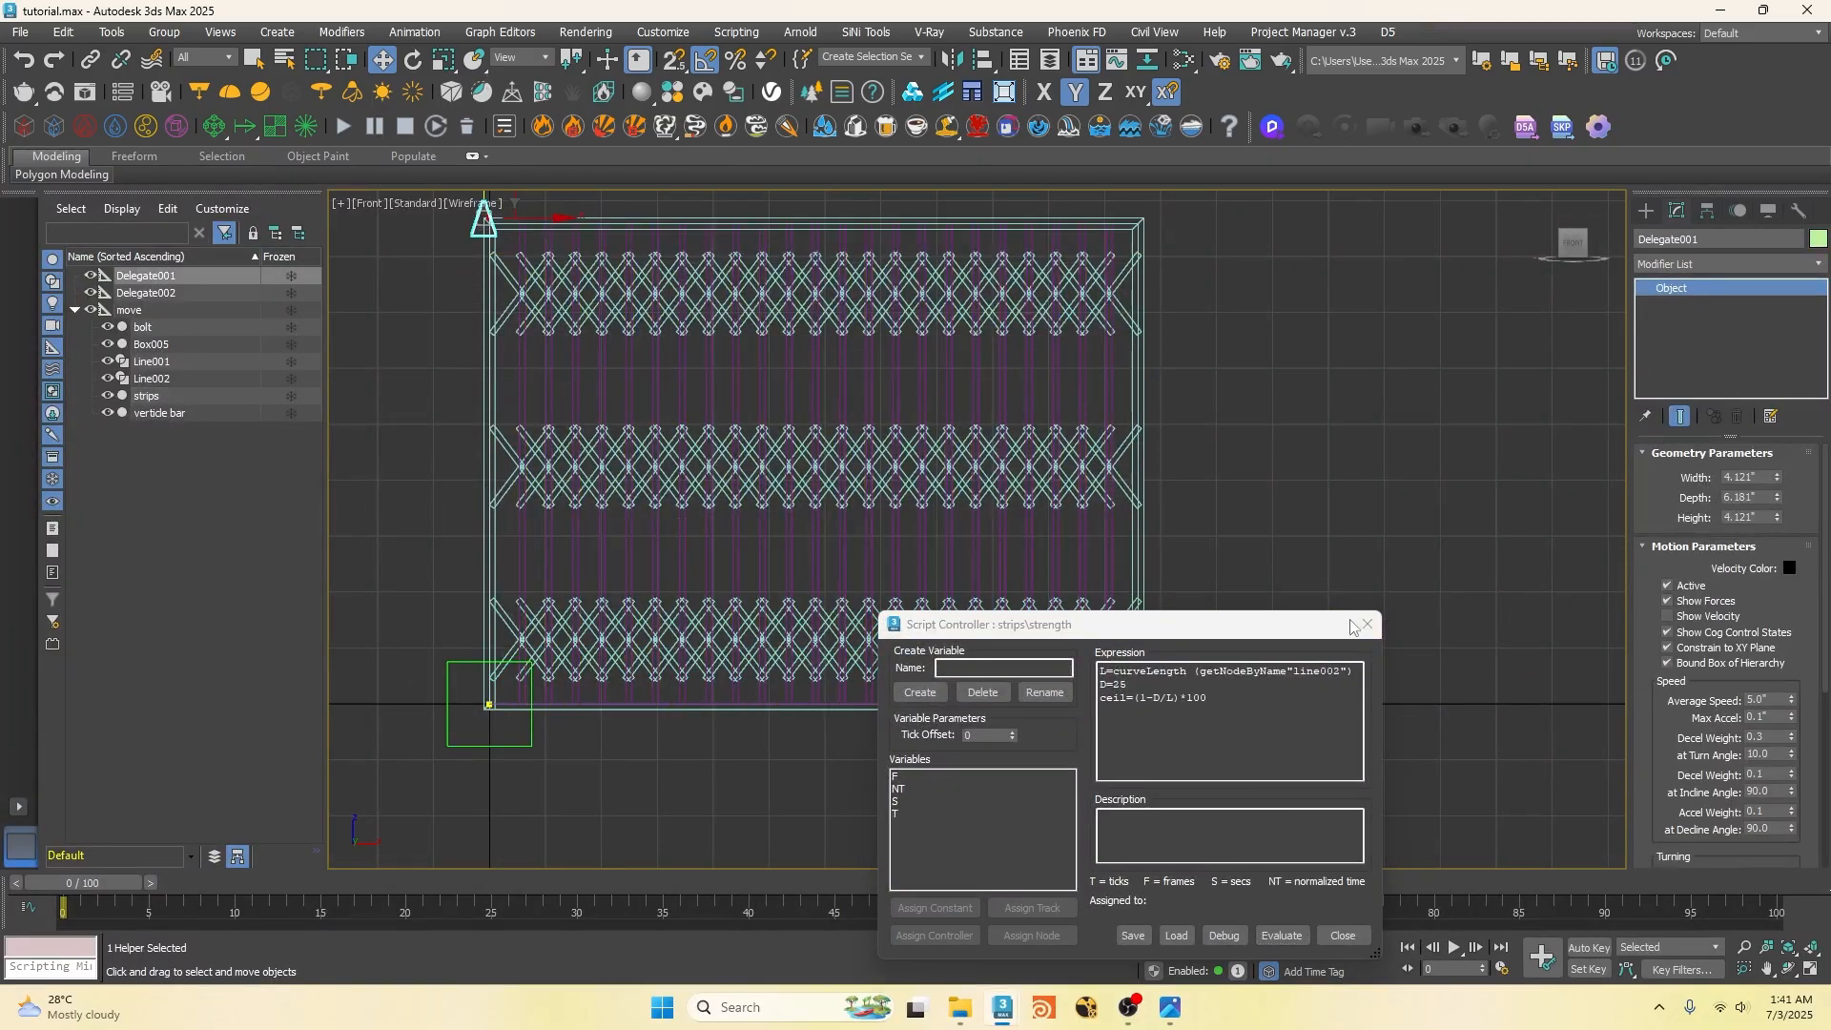
pyautogui.click(1368, 625)
pyautogui.scroll(-2, 839, 744)
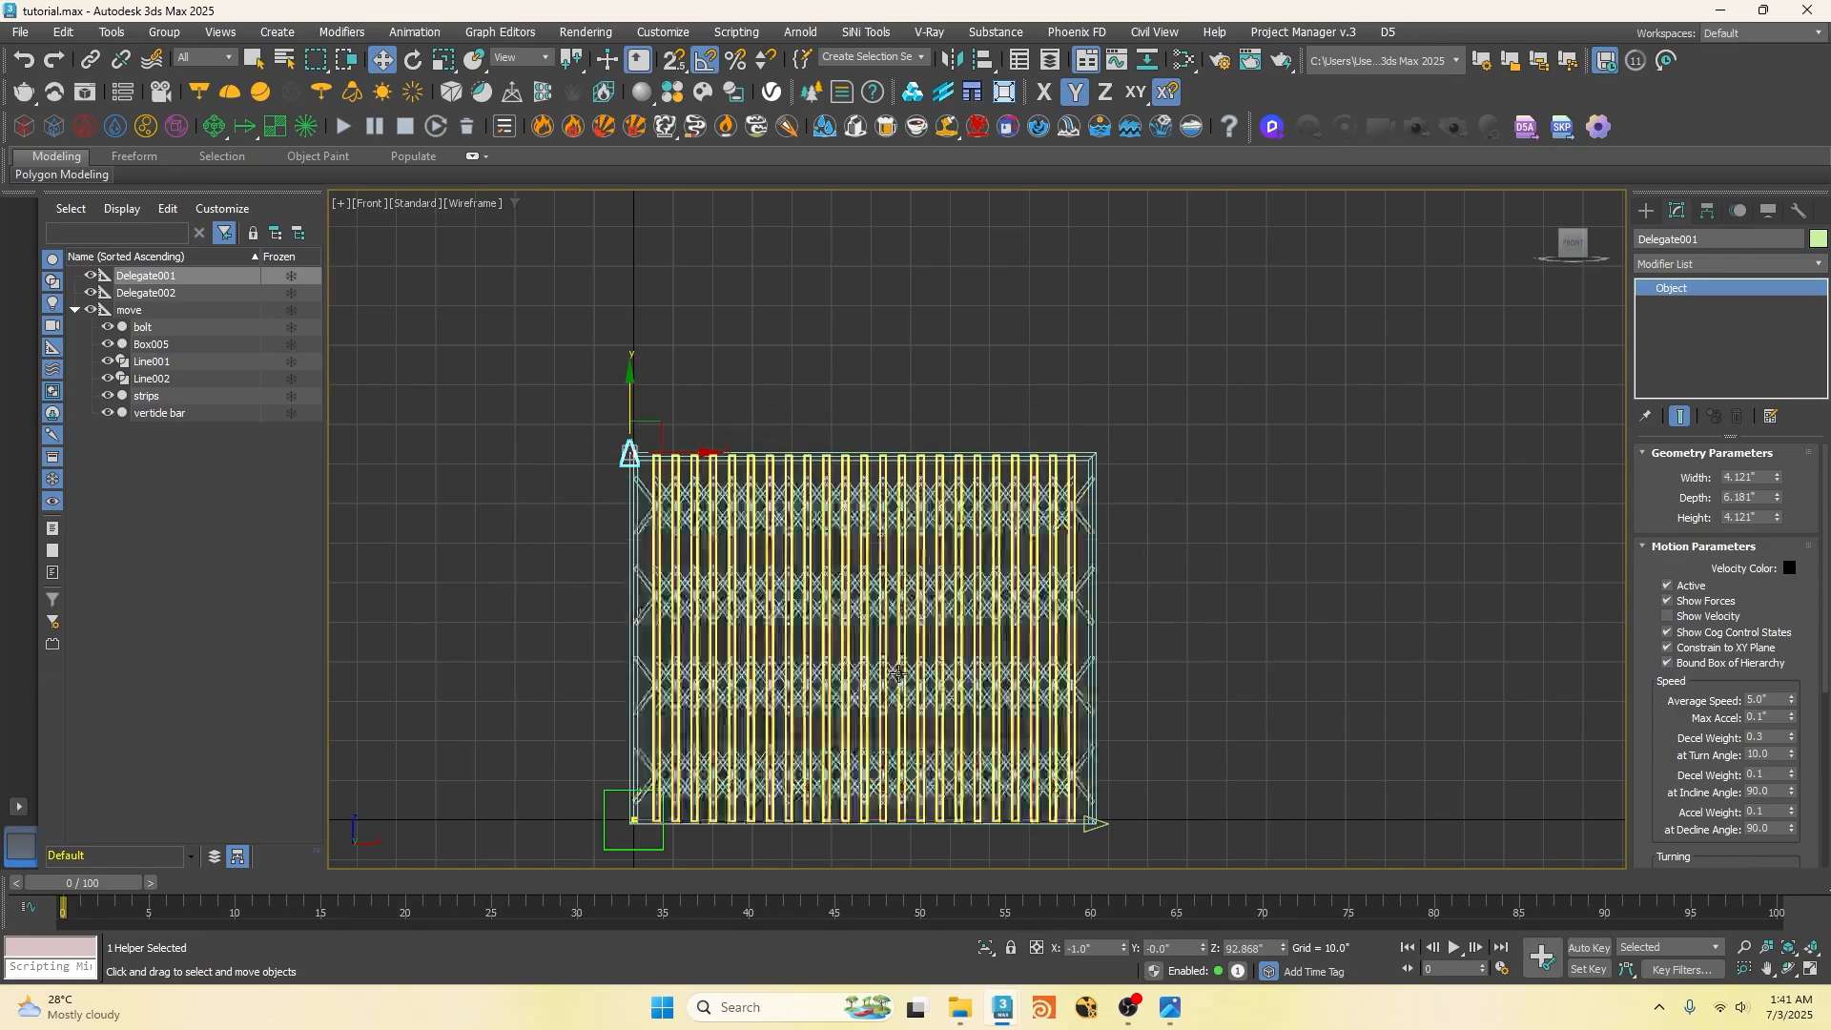
pyautogui.scroll(-2, 1010, 780)
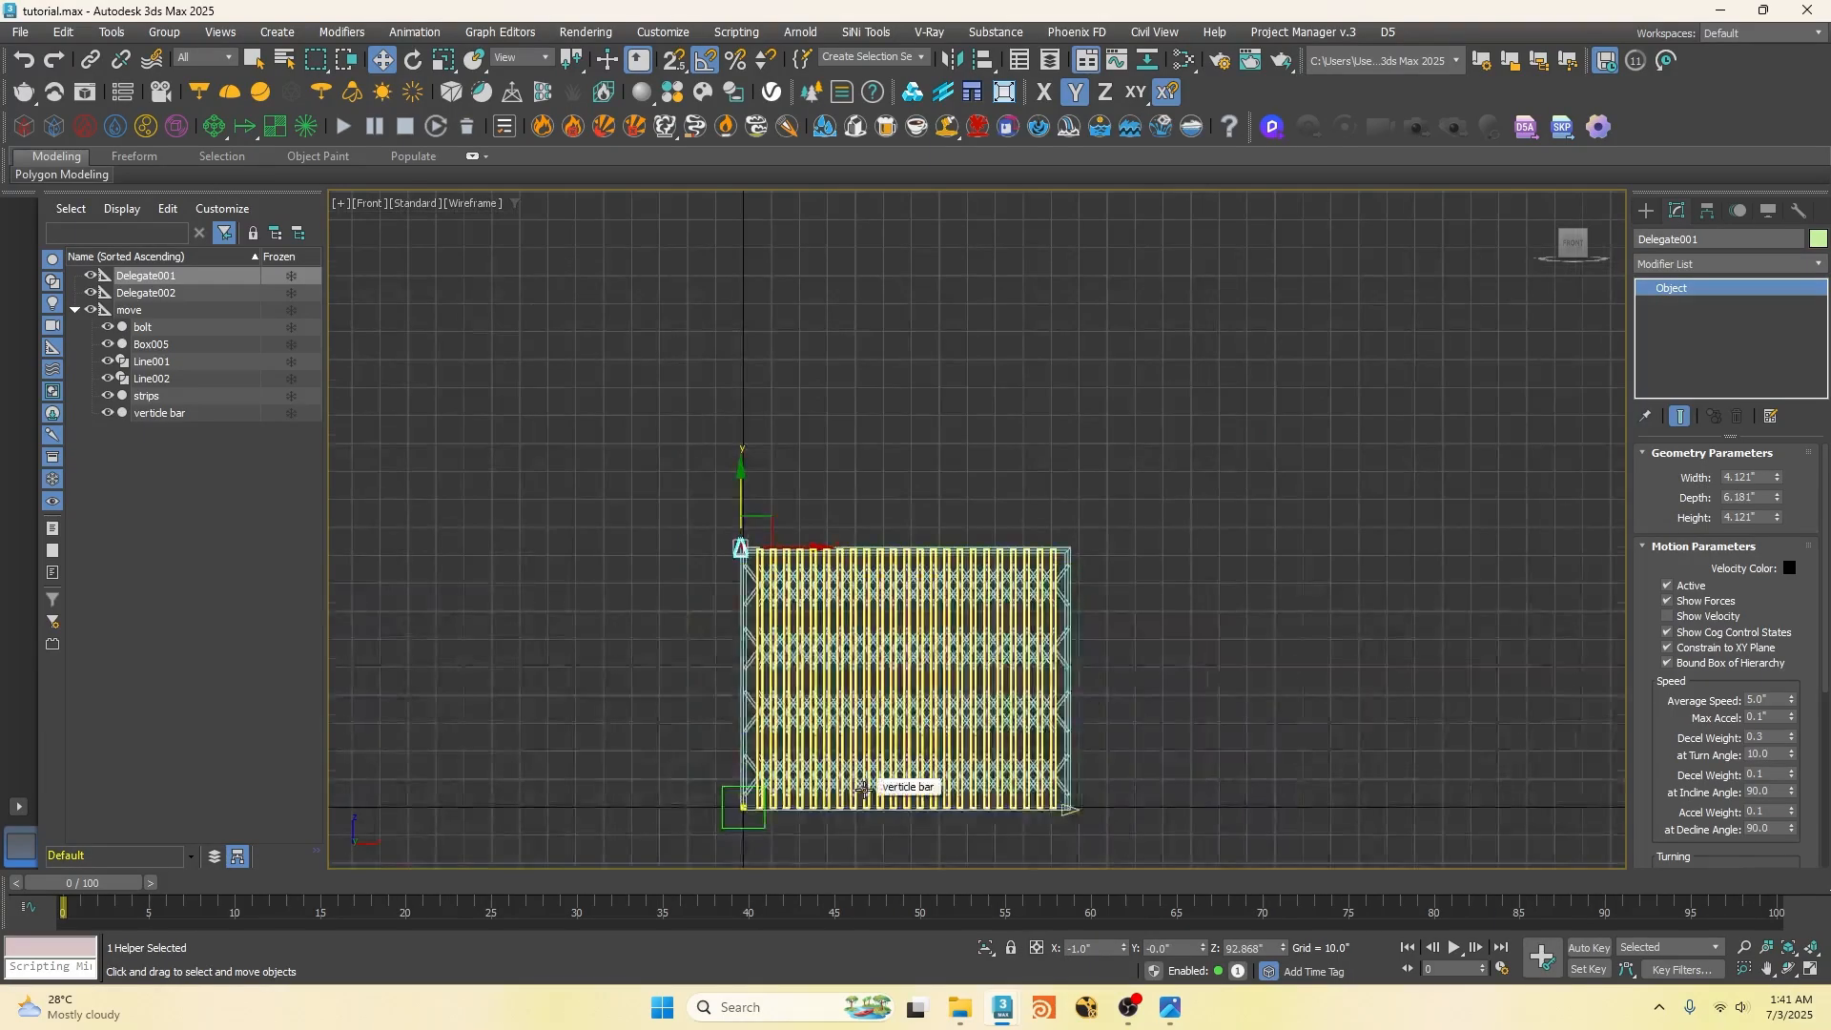
# Step: Try to move the gate with the move dummy in the perspective view, and undo the move
pyautogui.press('p')
pyautogui.click(1236, 642)
pyautogui.scroll(2, 663, 784)
pyautogui.scroll(-2, 664, 784)
pyautogui.keyDown('alt'); pyautogui.moveTo(663, 784); pyautogui.dragTo(765, 801, button='middle'); pyautogui.keyUp('alt')
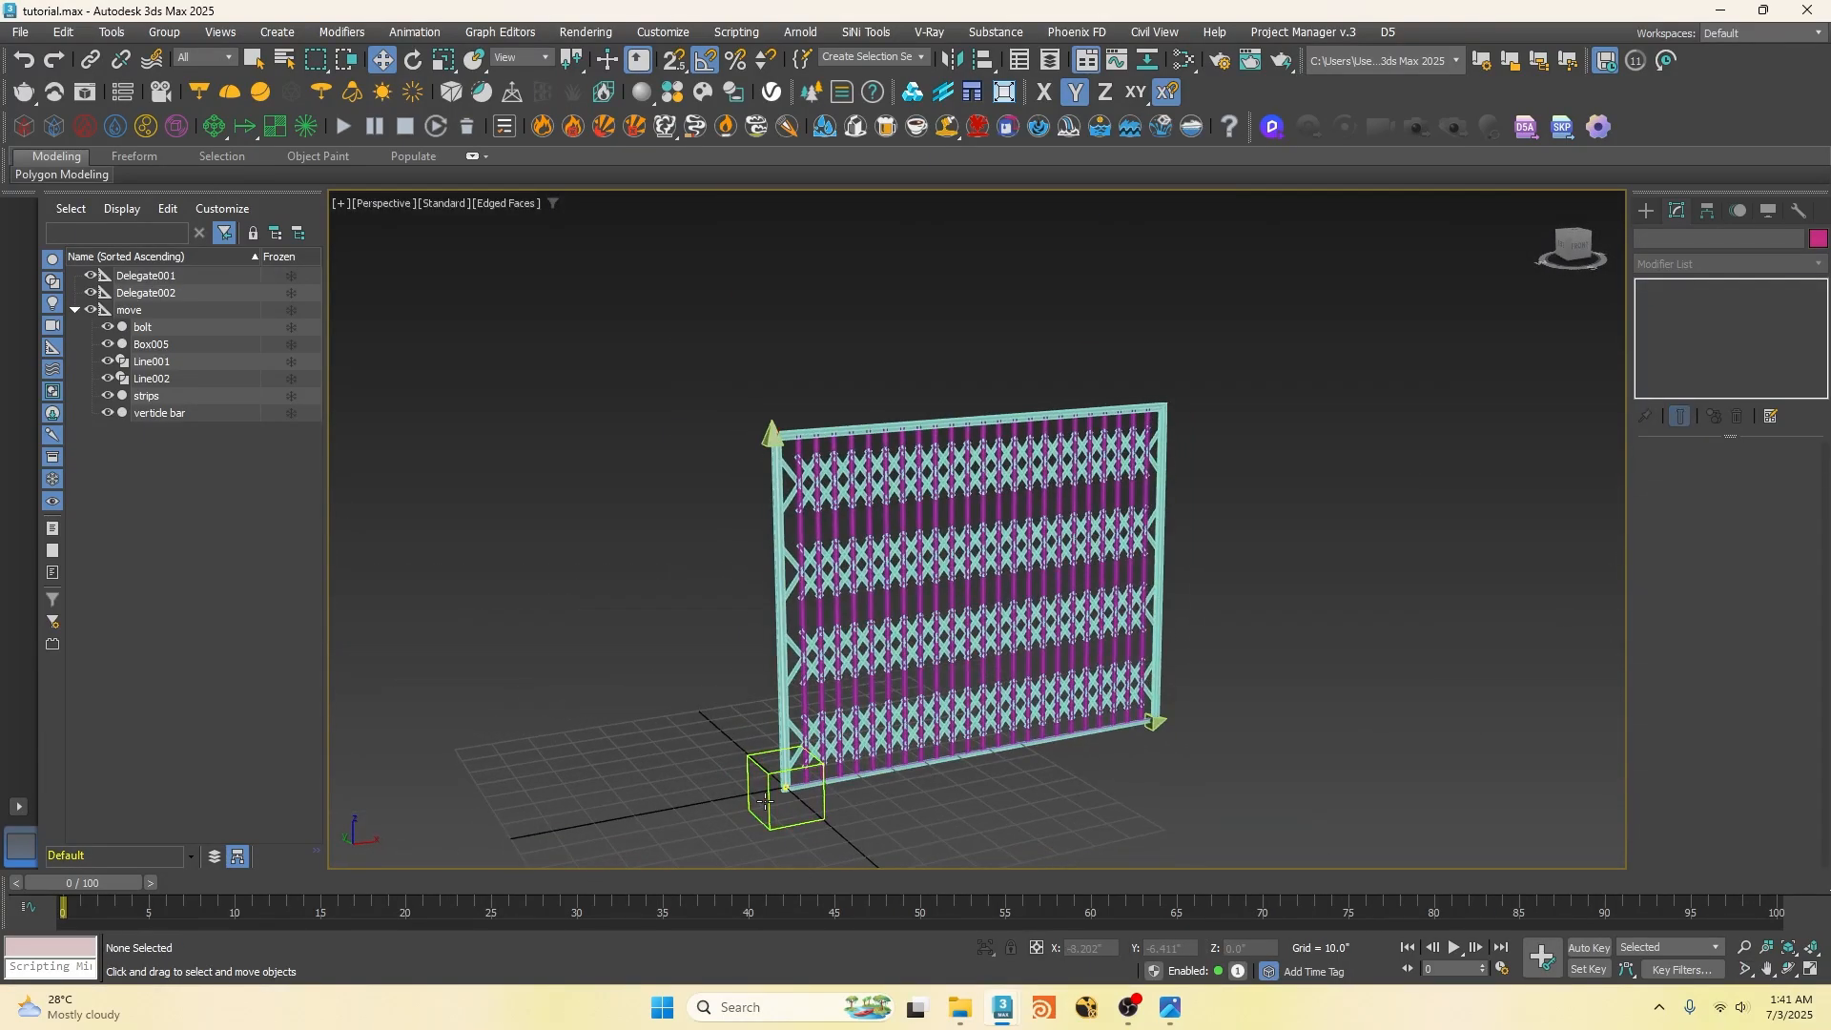
pyautogui.click(765, 801)
pyautogui.moveTo(805, 799); pyautogui.dragTo(855, 769)
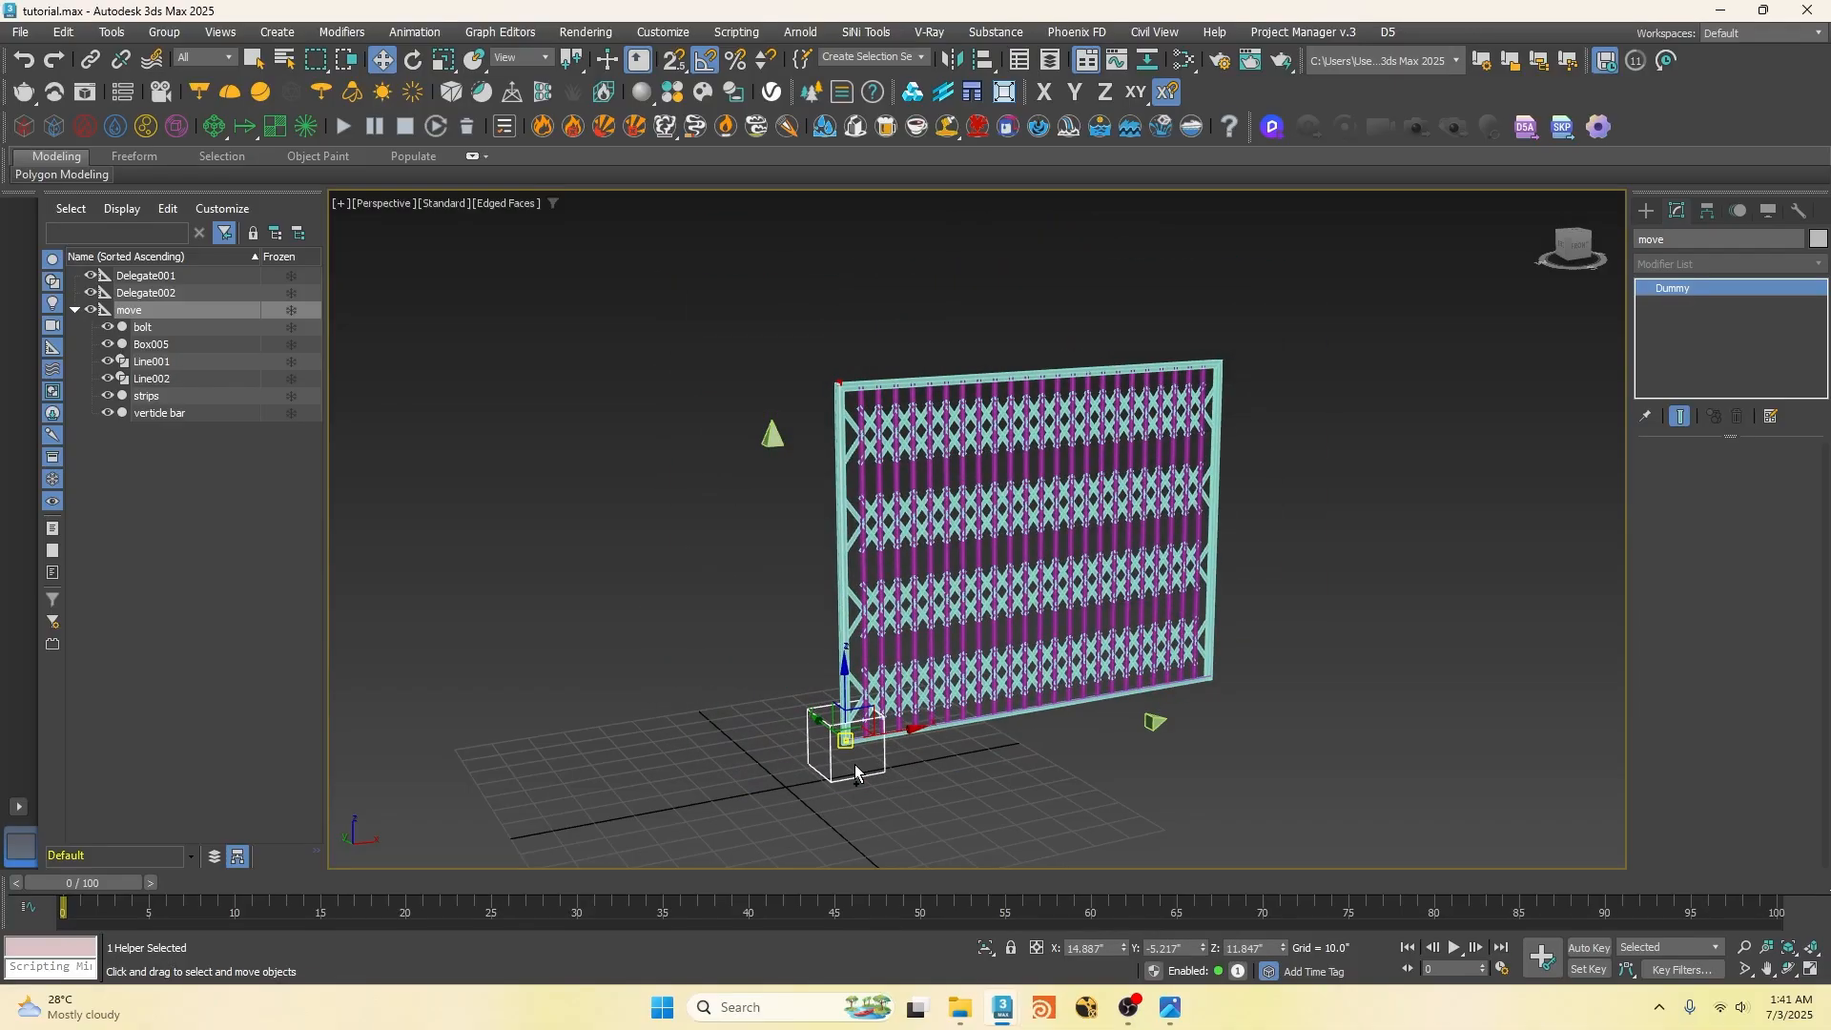
pyautogui.hotkey('ctrl', 'z')
# Step: Link Delegate001 and Delegate002 to the move dummy as its children
pyautogui.click(772, 428)
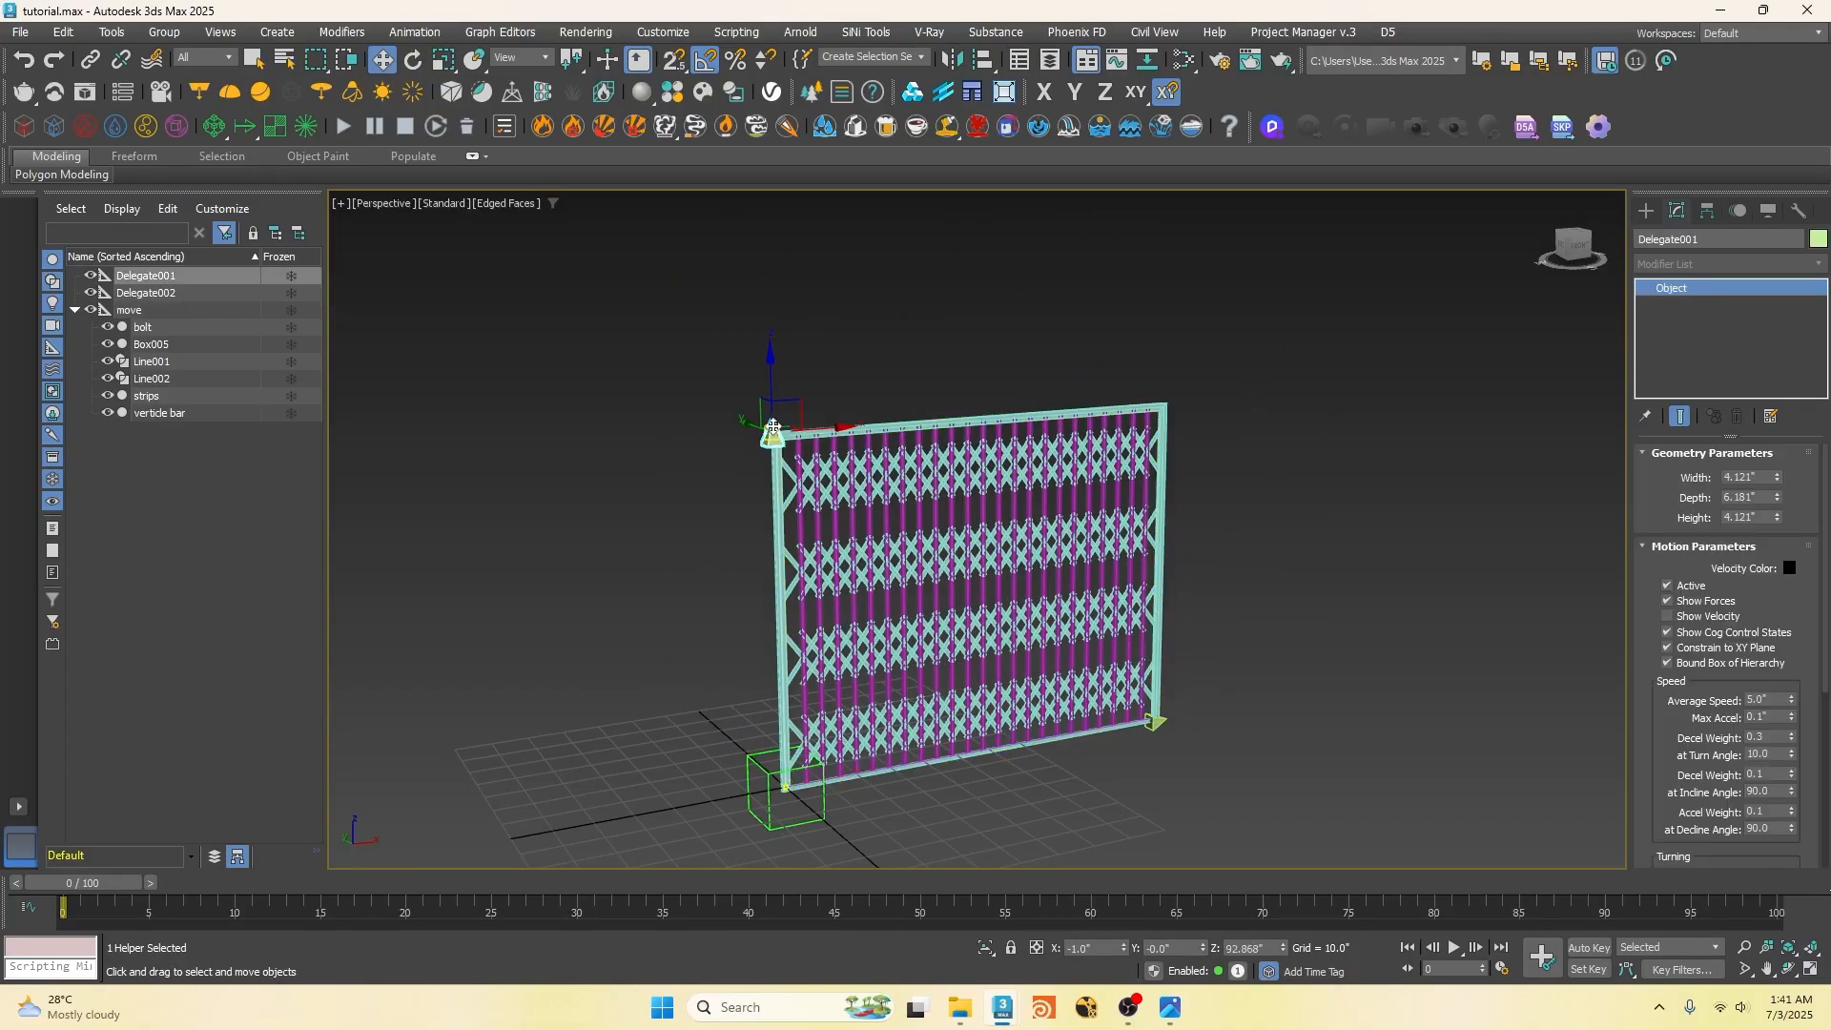
pyautogui.keyDown('ctrl'); pyautogui.click(1156, 722); pyautogui.keyUp('ctrl')
pyautogui.click(96, 63)
pyautogui.moveTo(764, 446); pyautogui.dragTo(683, 938)
# Step: Try moving and rotating the whole linked gate with the move dummy, and undo these transforms
pyautogui.click(761, 814)
pyautogui.press('w')
pyautogui.press('e')
pyautogui.moveTo(752, 763); pyautogui.dragTo(1054, 740)
pyautogui.press('w')
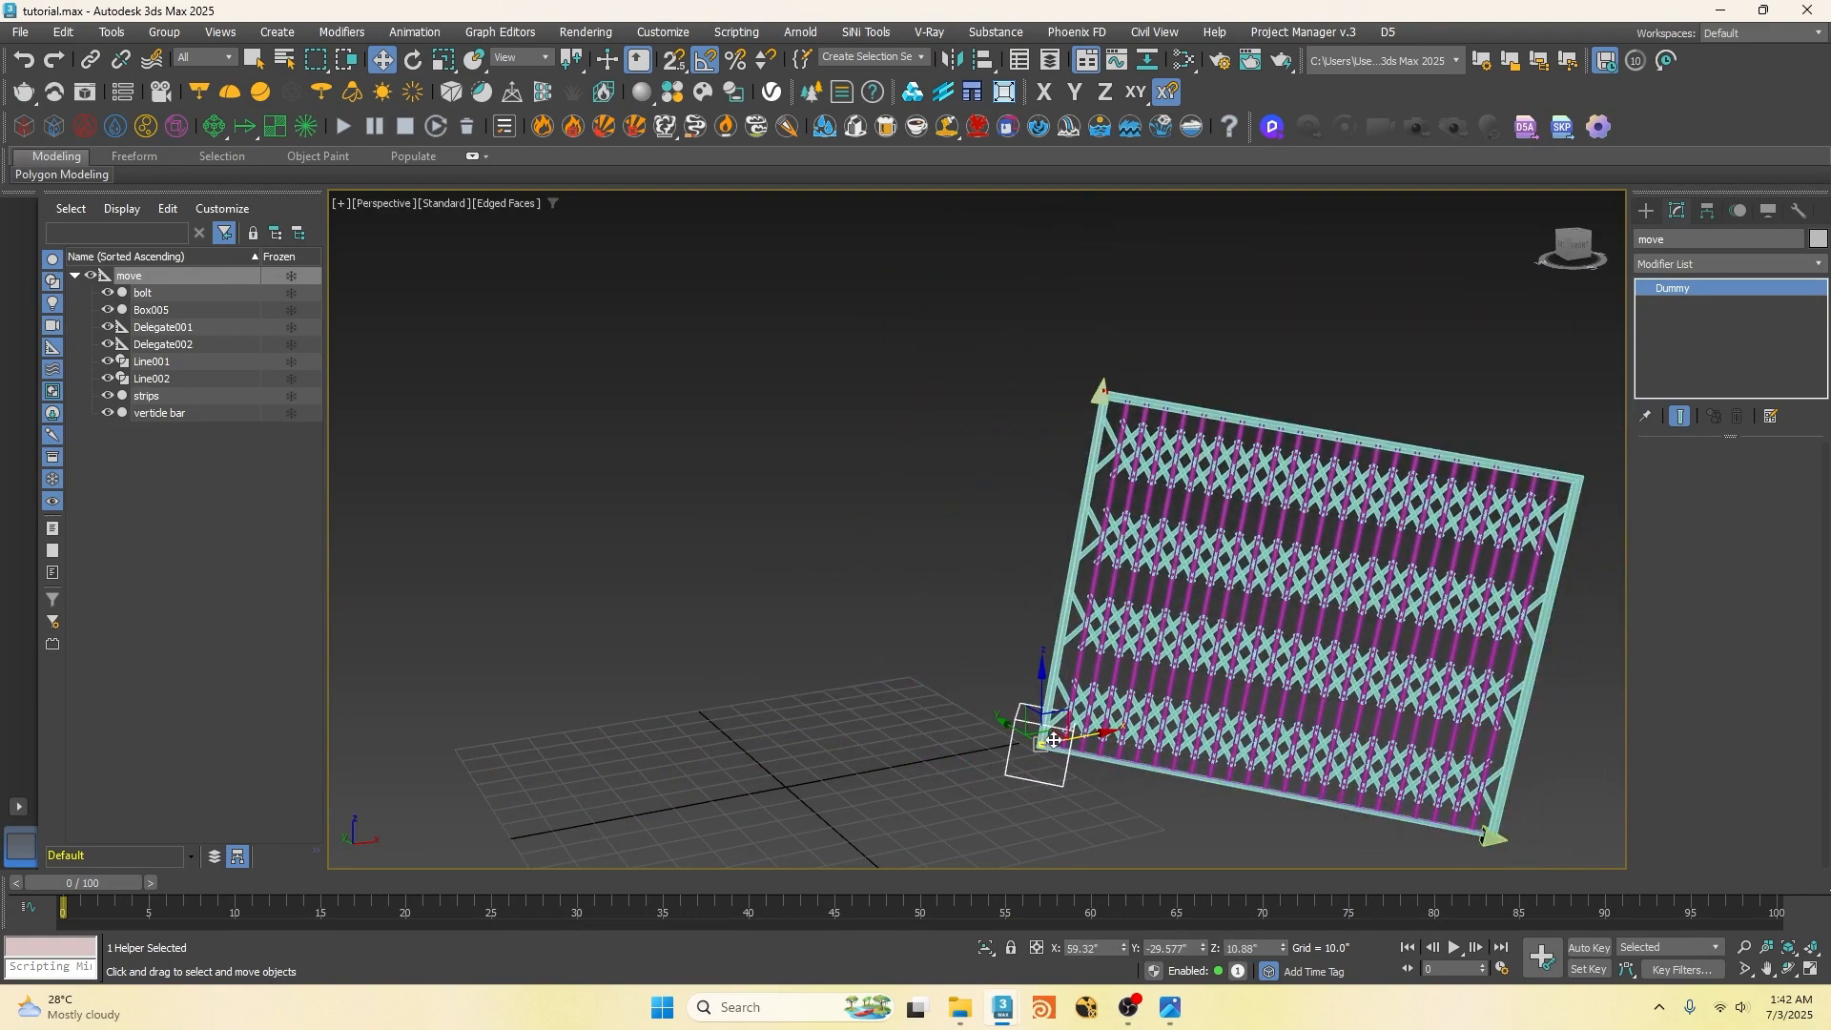
pyautogui.hotkey('ctrl', 'z')
pyautogui.hotkey('ctrl', 'z')
pyautogui.hotkey('ctrl', 'z')
pyautogui.hotkey('ctrl', 'z')
pyautogui.hotkey('ctrl', 'z')
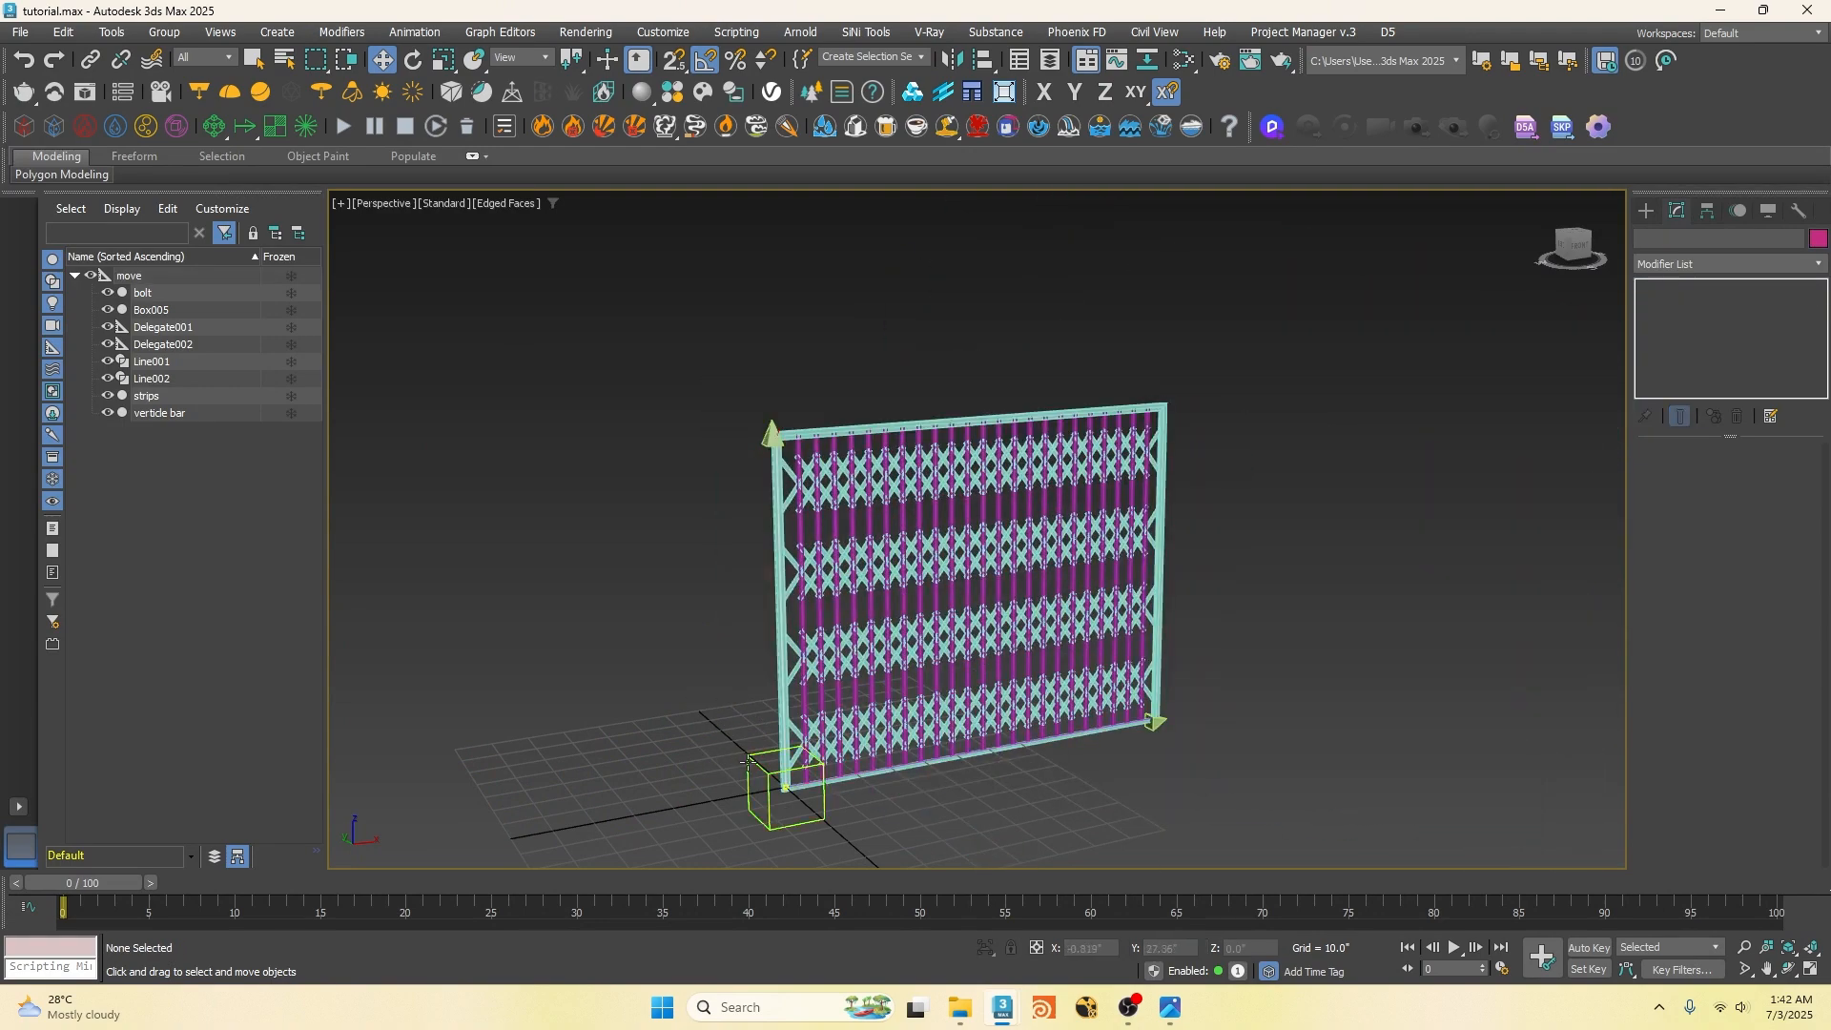
# Step: Switch to the front view.png reference image and examine the gate's centre posts, handles and neighbouring strips
pyautogui.scroll(3, 752, 612)
pyautogui.scroll(-4, 810, 637)
pyautogui.click(1178, 1020)
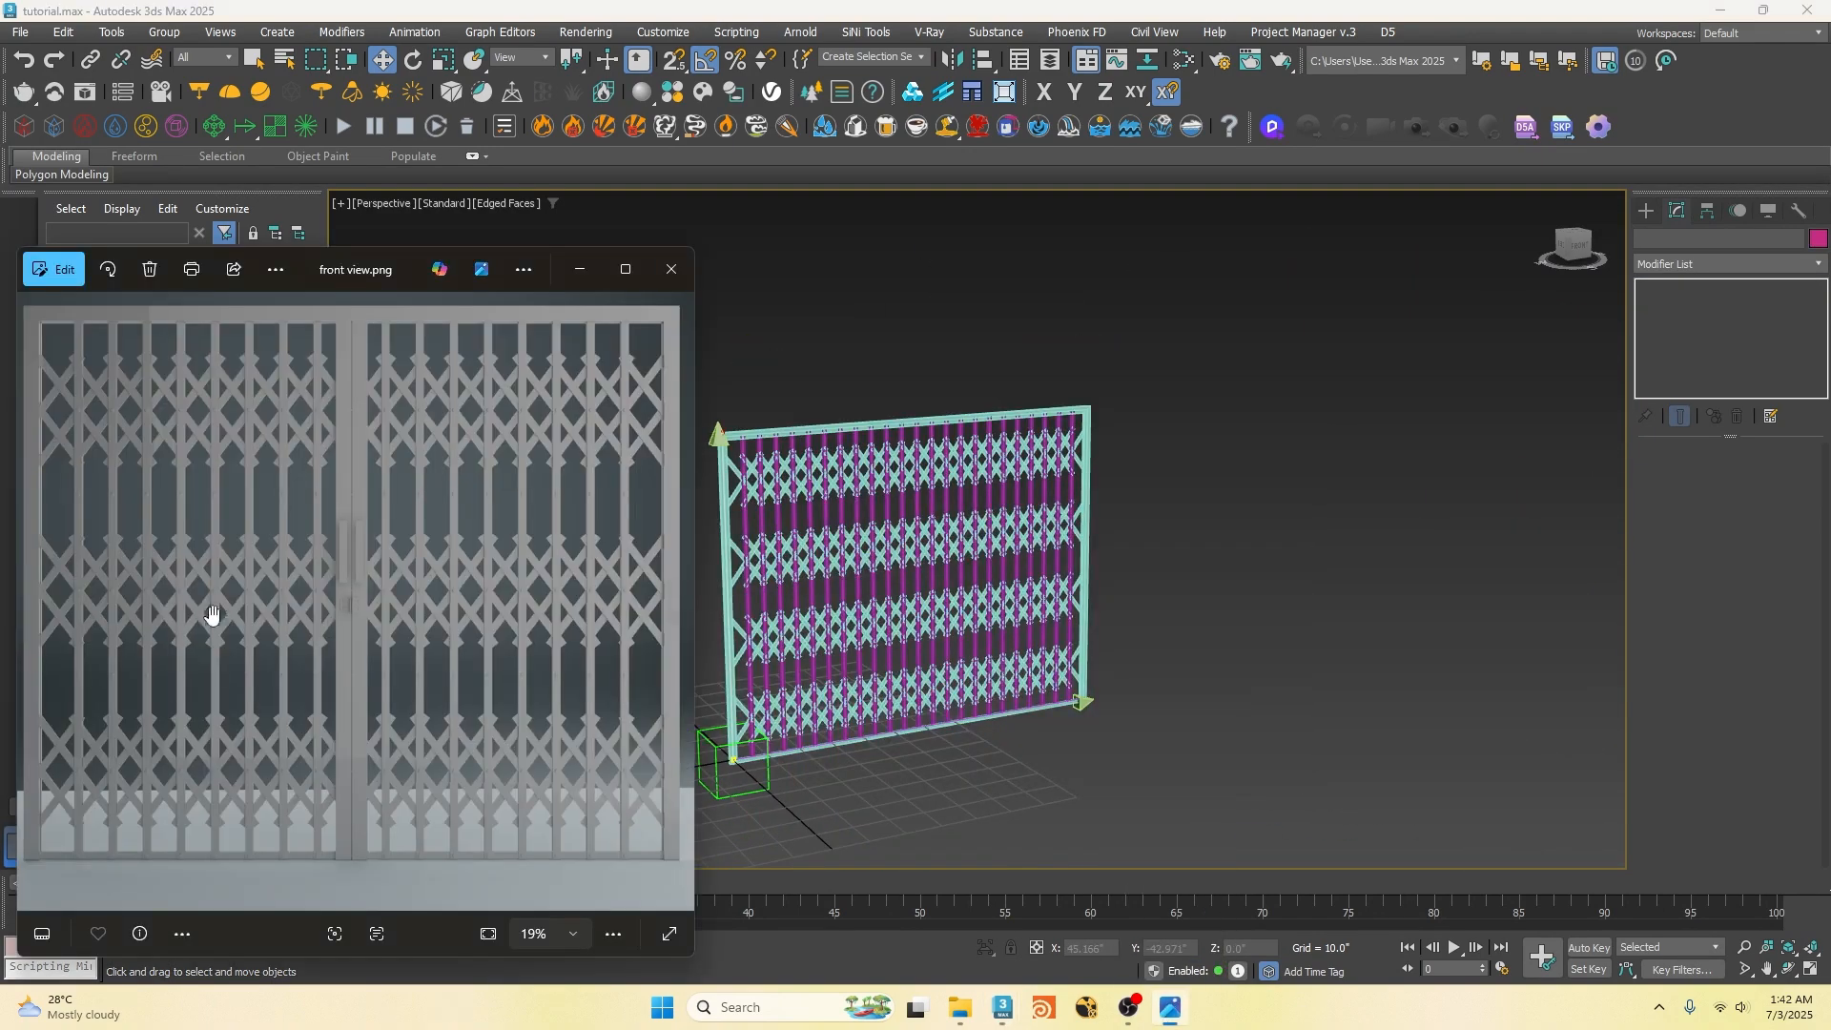
pyautogui.moveTo(343, 366); pyautogui.dragTo(346, 858)
pyautogui.moveTo(372, 415); pyautogui.dragTo(370, 621)
pyautogui.moveTo(329, 515)
pyautogui.mouseDown()
pyautogui.moveTo(355, 588)
pyautogui.moveTo(332, 515)
pyautogui.mouseUp()
pyautogui.moveTo(383, 729)
pyautogui.mouseDown()
pyautogui.moveTo(286, 725)
pyautogui.moveTo(338, 704)
pyautogui.mouseUp()
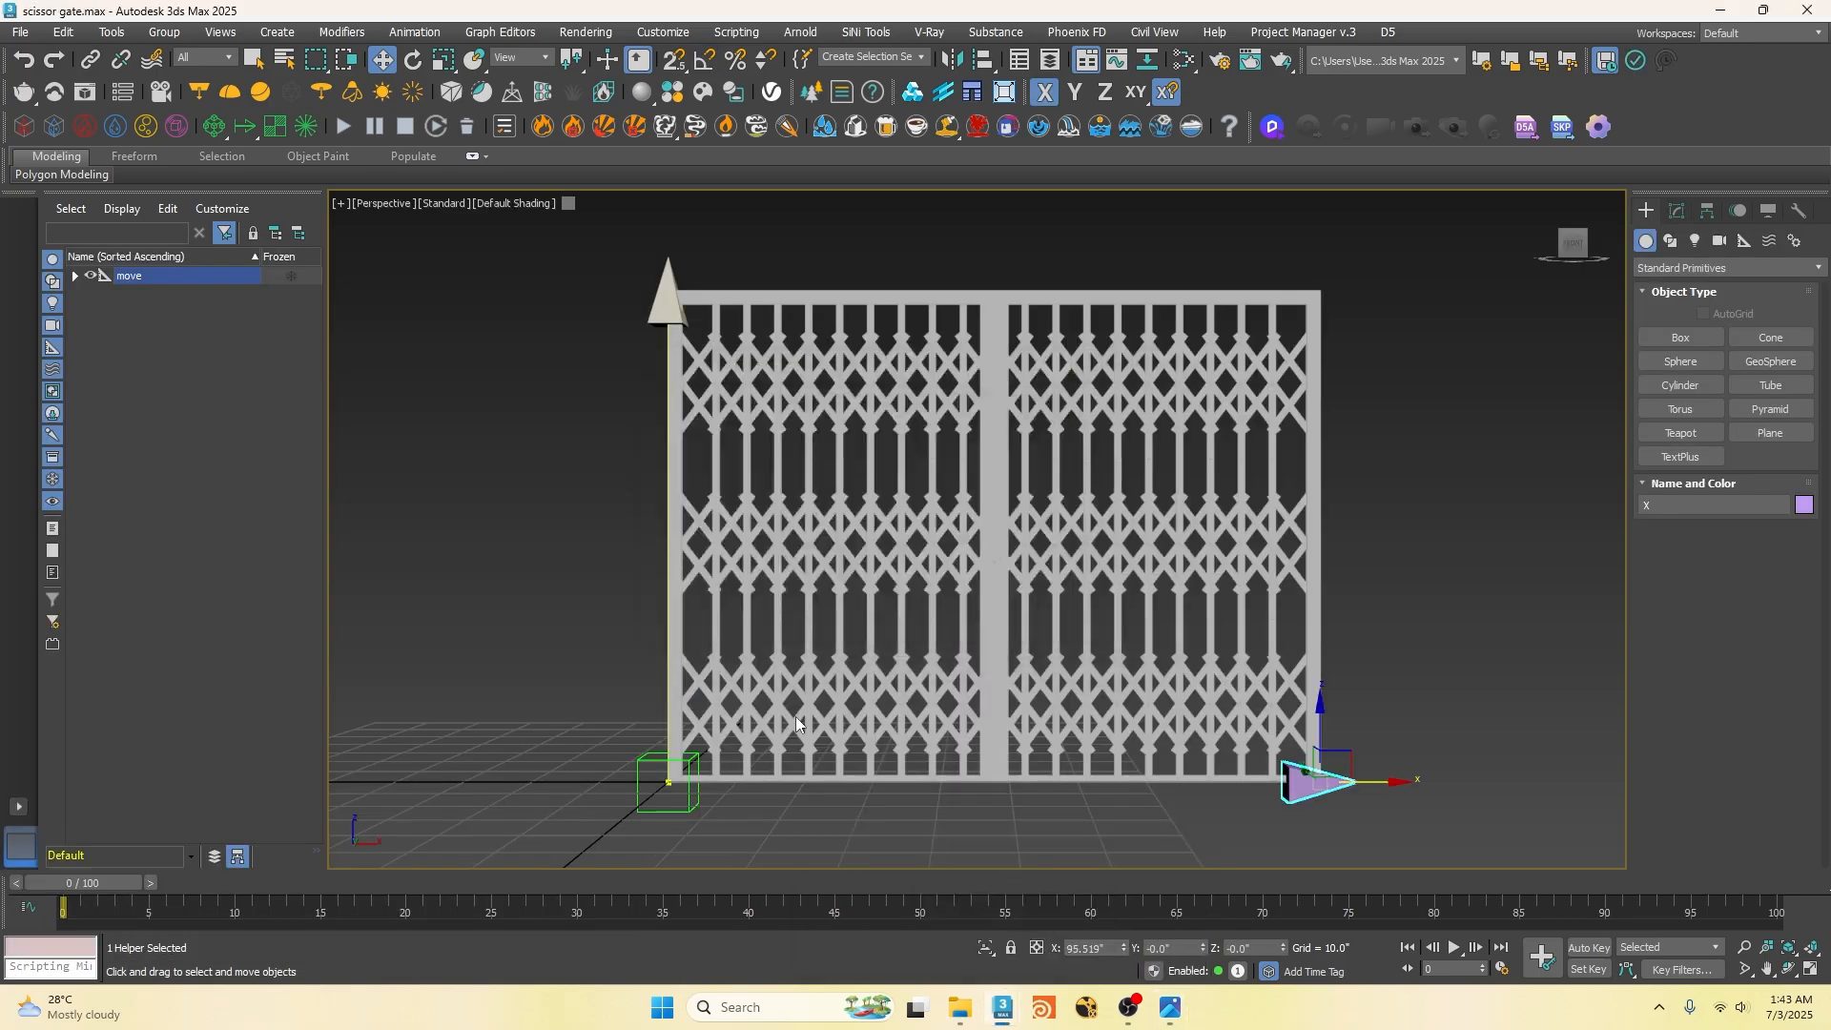
# Step: Examine the bars, strips, frame and centre posts of the completed double gate in scissor gate.max from several distances and angles
pyautogui.scroll(-3, 795, 717)
pyautogui.moveTo(795, 717); pyautogui.dragTo(687, 722, button='middle')
pyautogui.moveTo(960, 707)
pyautogui.mouseDown()
pyautogui.moveTo(990, 722)
pyautogui.moveTo(948, 722)
pyautogui.mouseUp()
pyautogui.scroll(4, 906, 459)
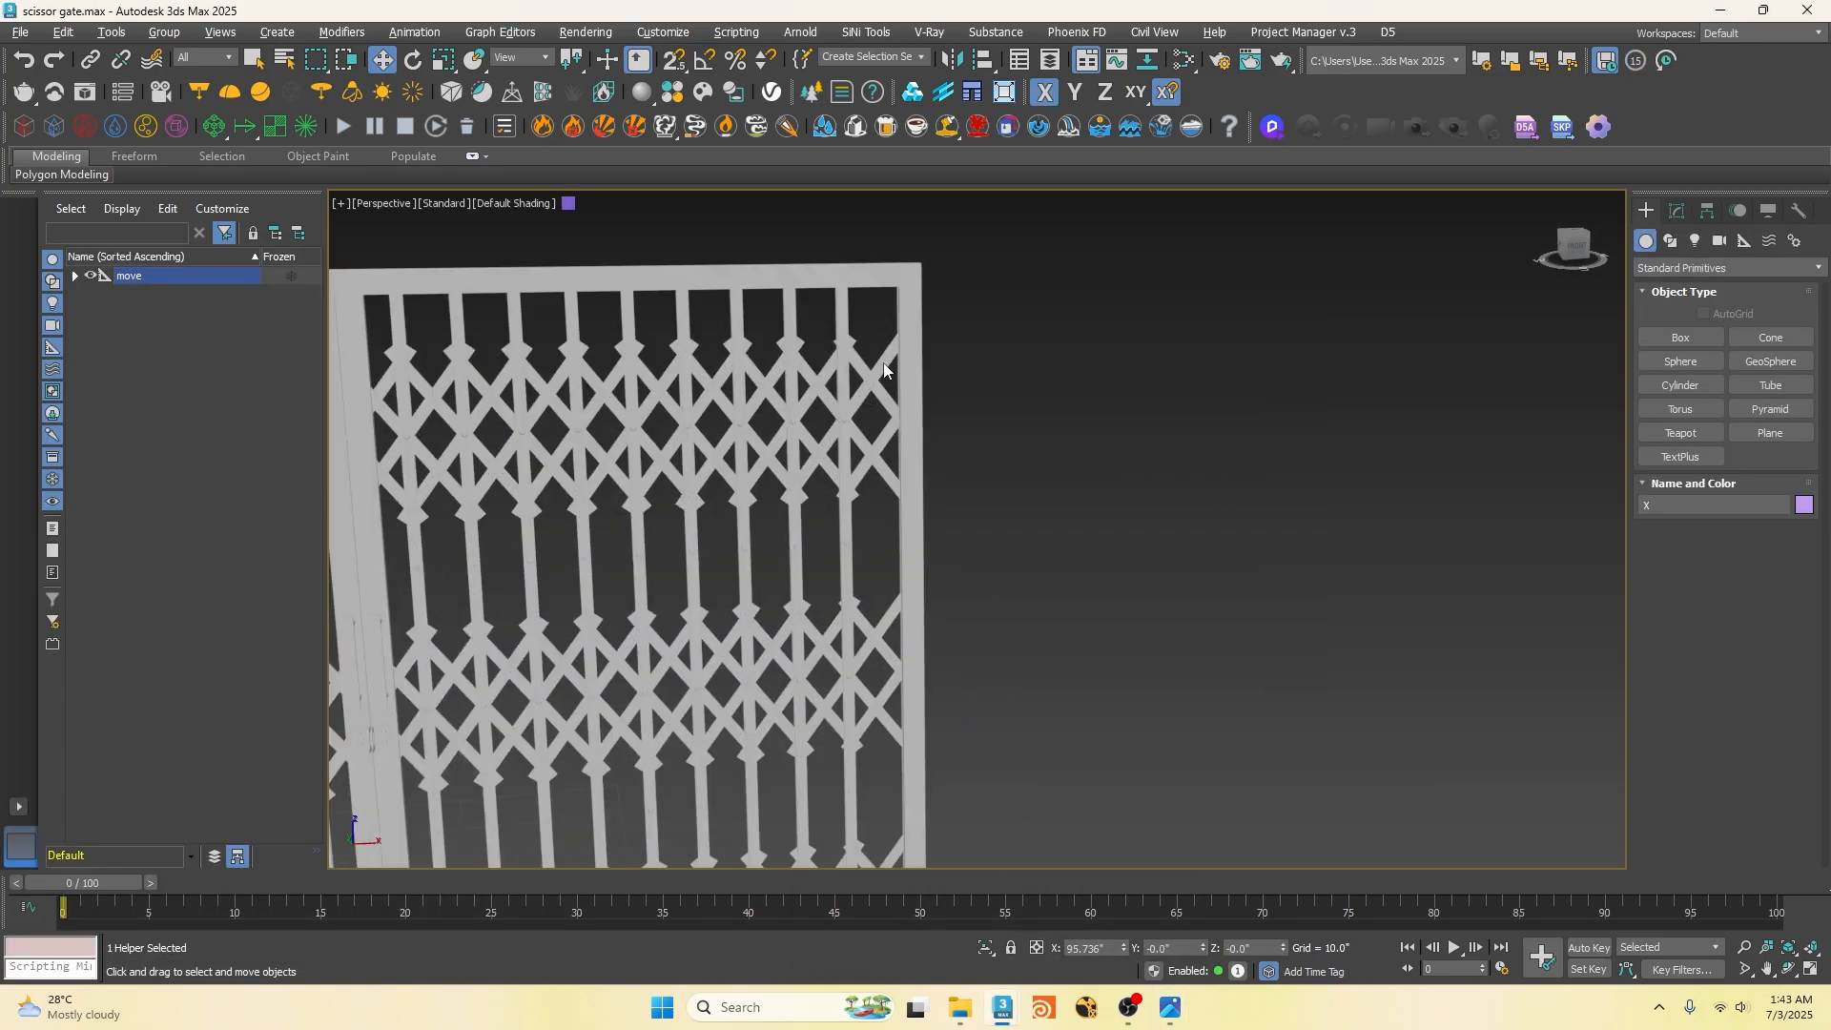
pyautogui.scroll(-4, 883, 366)
pyautogui.scroll(4, 797, 517)
pyautogui.click(822, 478)
pyautogui.keyDown('alt'); pyautogui.moveTo(822, 478); pyautogui.dragTo(863, 519, button='middle'); pyautogui.keyUp('alt')
pyautogui.scroll(5, 925, 541)
pyautogui.scroll(-8, 924, 542)
# Step: Display the double gate with edged faces and inspect its bolts and centre handles up close
pyautogui.click(515, 203)
pyautogui.click(575, 404)
pyautogui.scroll(6, 776, 329)
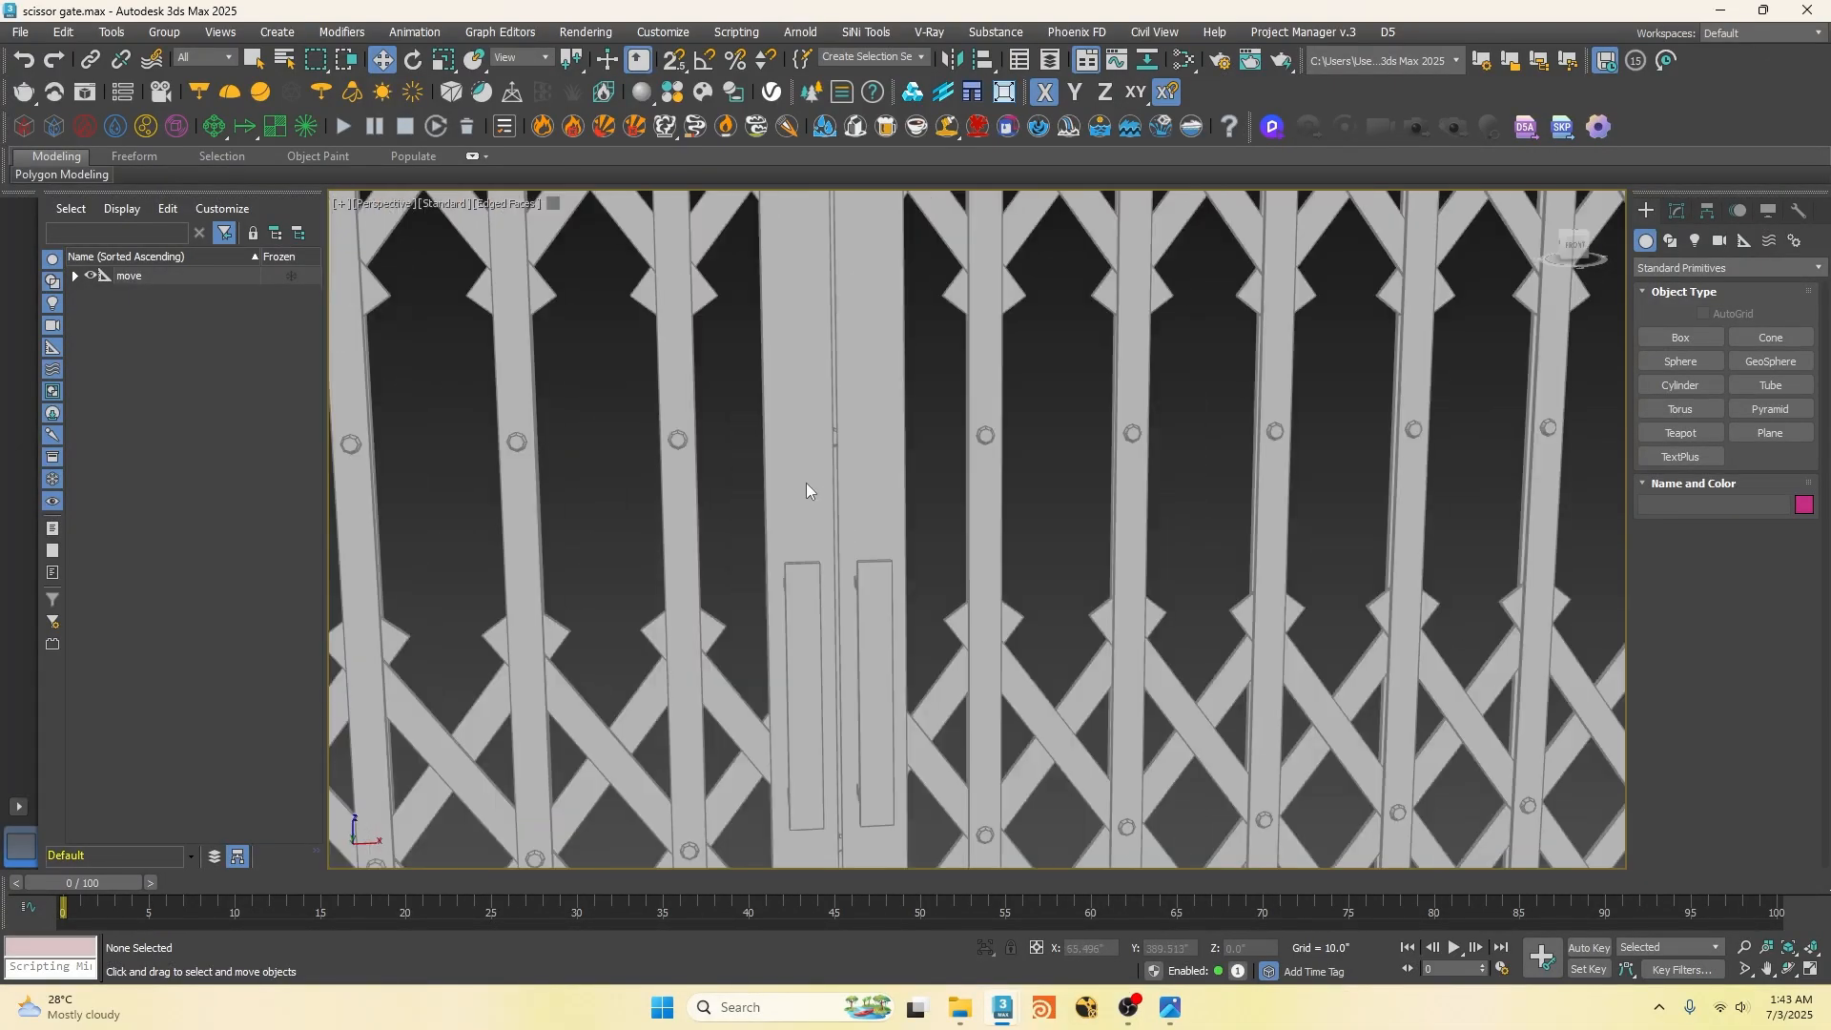
pyautogui.scroll(-6, 806, 488)
# Step: Show polygon count, vertex count and frames per second in the active viewport, set to Total + Selection
pyautogui.click(341, 203)
pyautogui.click(486, 448)
pyautogui.click(996, 270)
pyautogui.click(991, 722)
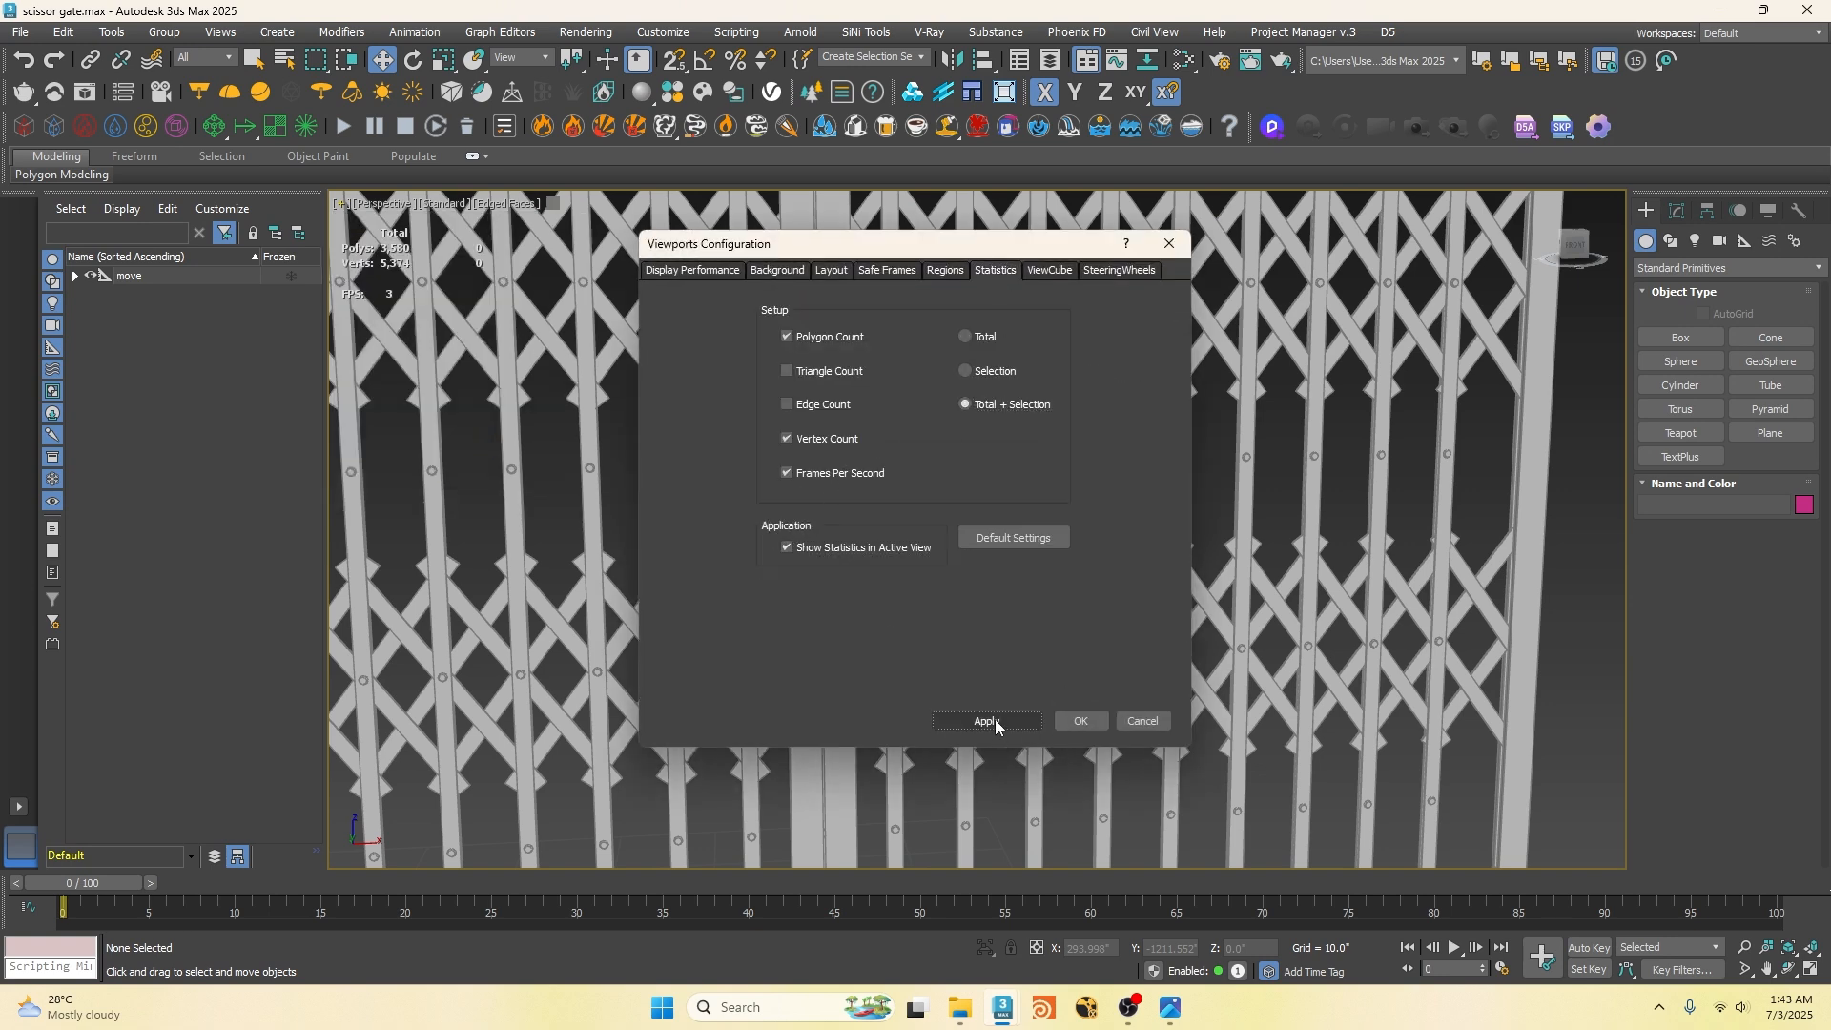
pyautogui.click(1081, 721)
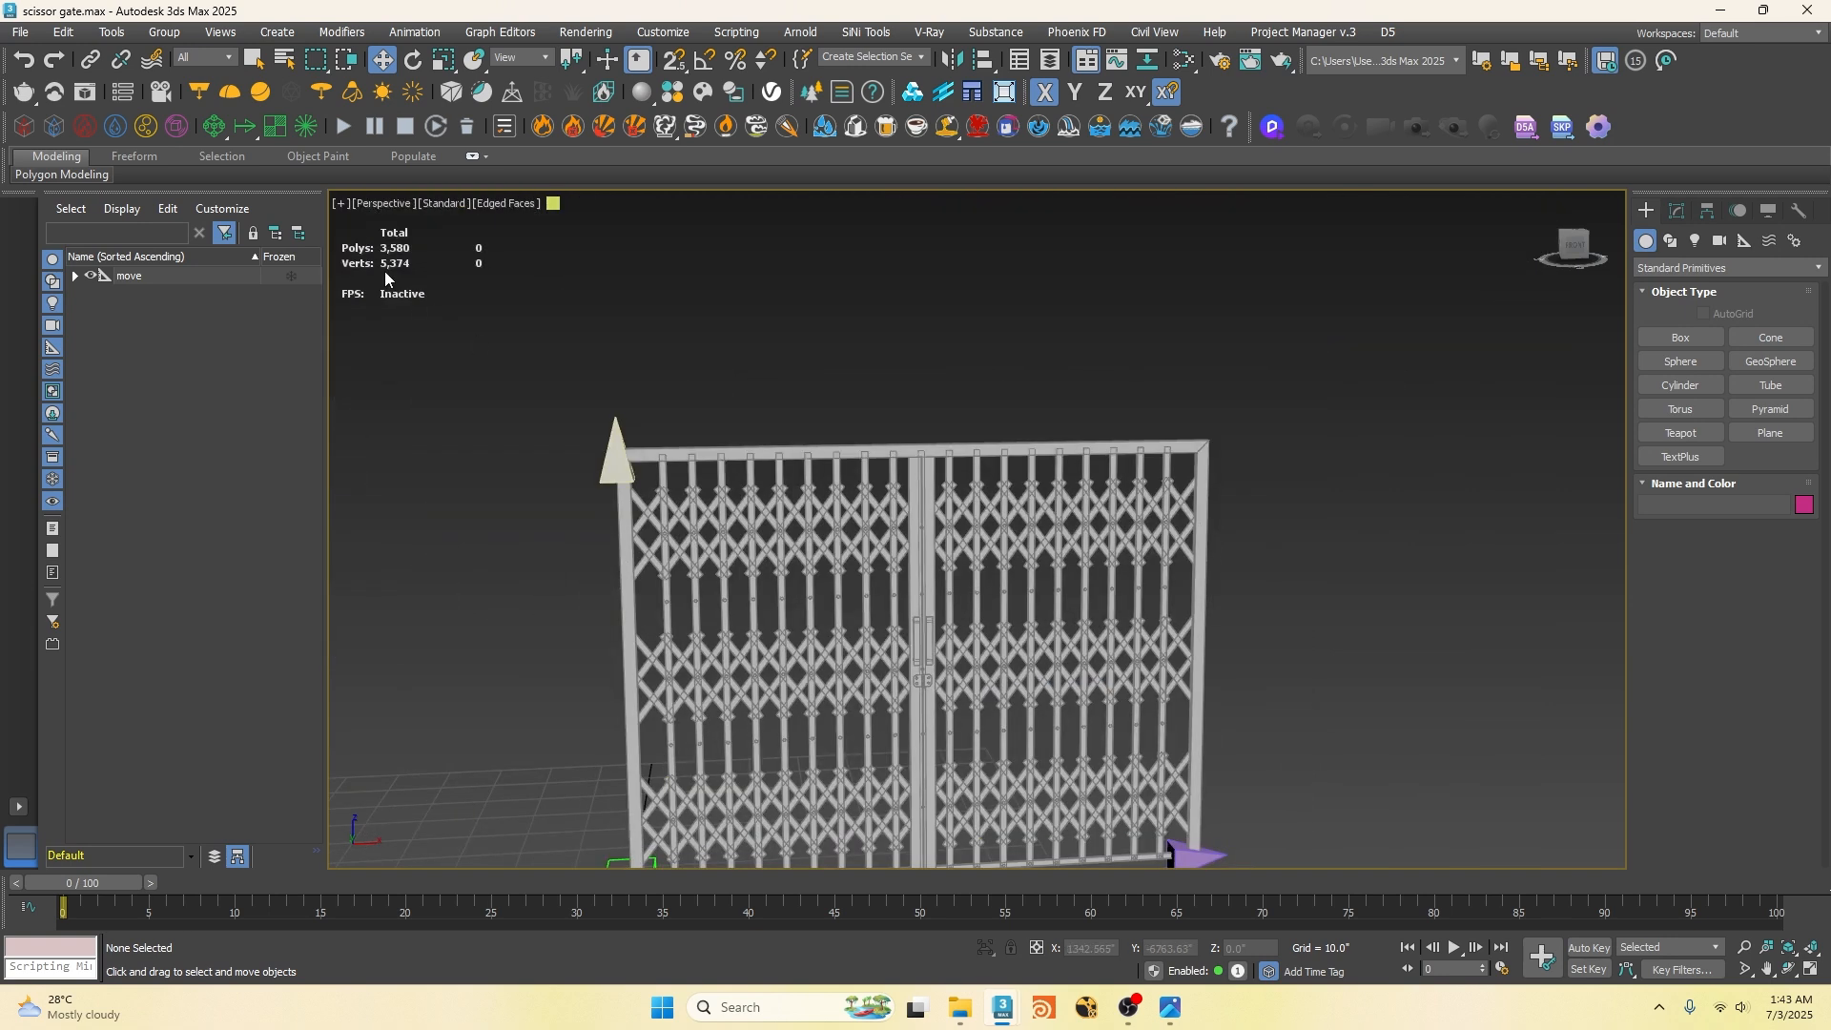
pyautogui.scroll(-5, 679, 410)
pyautogui.scroll(5, 692, 534)
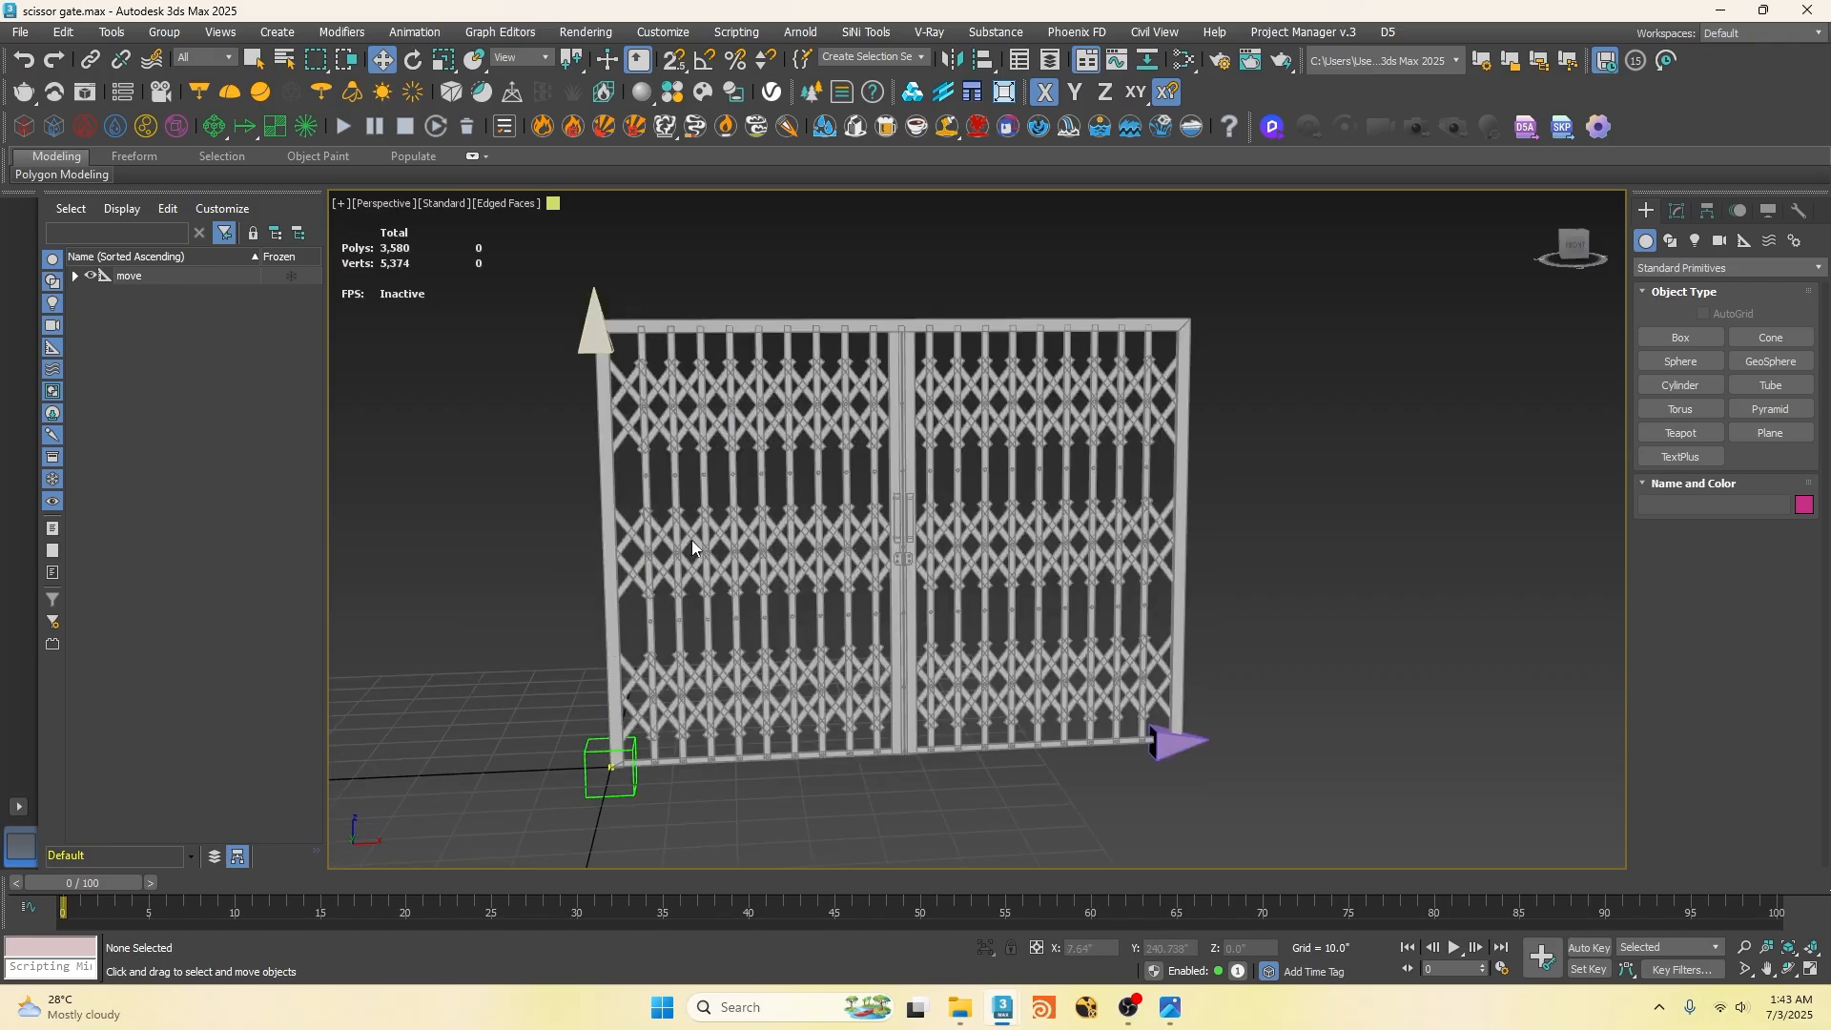